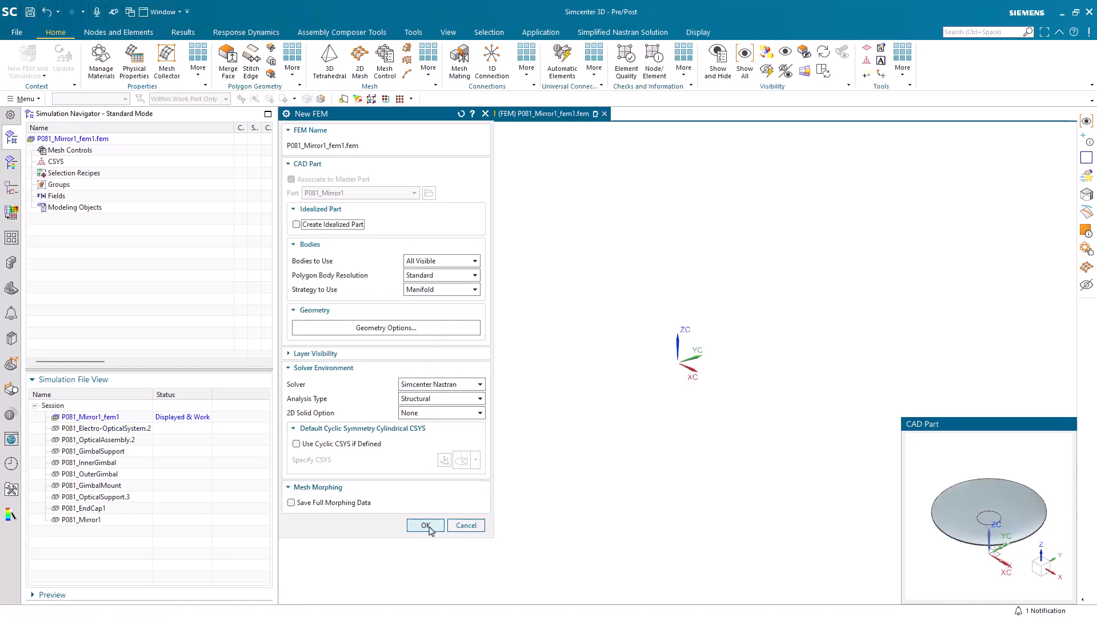
Create the P081_Mirror1 FEM with the default settings and mesh the mirror body with 2 mm CHEXA(8) hex dominant elements
{"action": "left_click", "coordinate": [426, 526]}
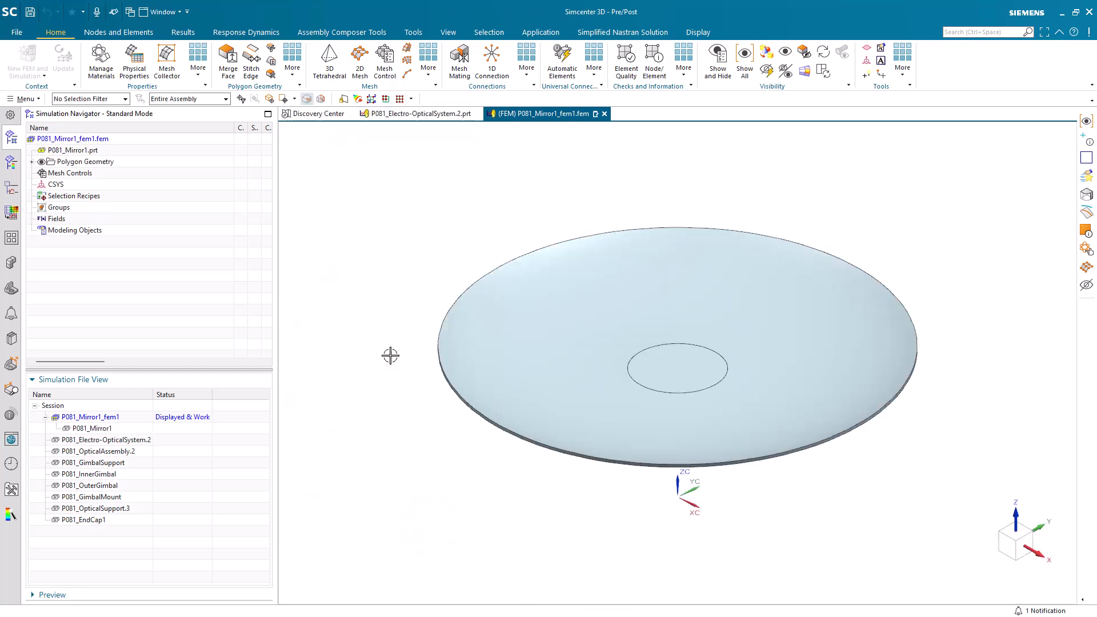
{"action": "left_click", "coordinate": [428, 71]}
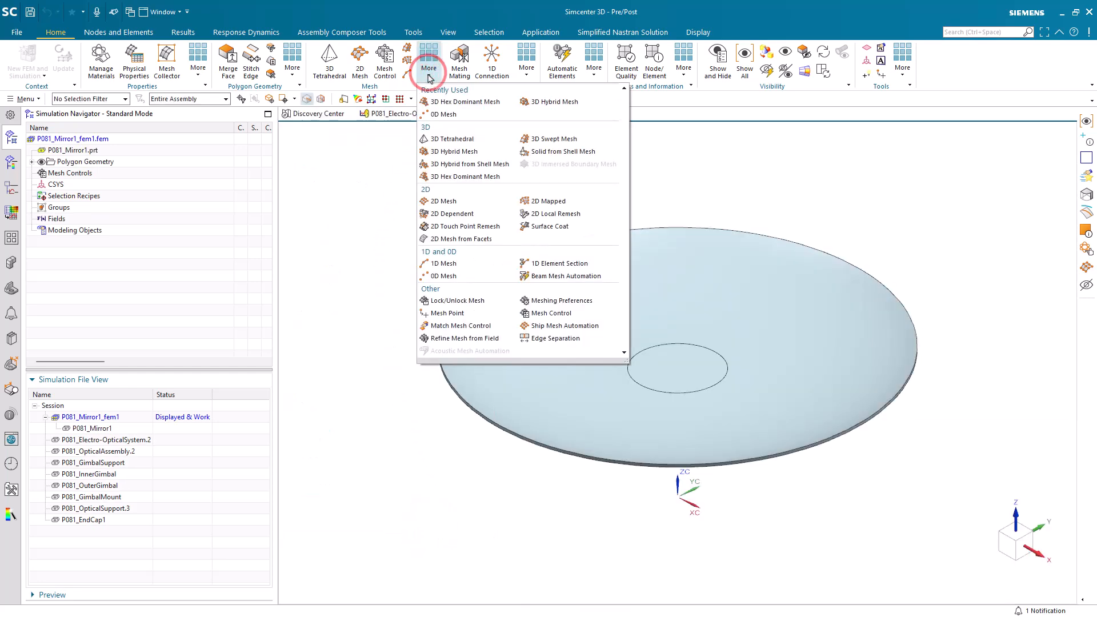
{"action": "left_click", "coordinate": [449, 177]}
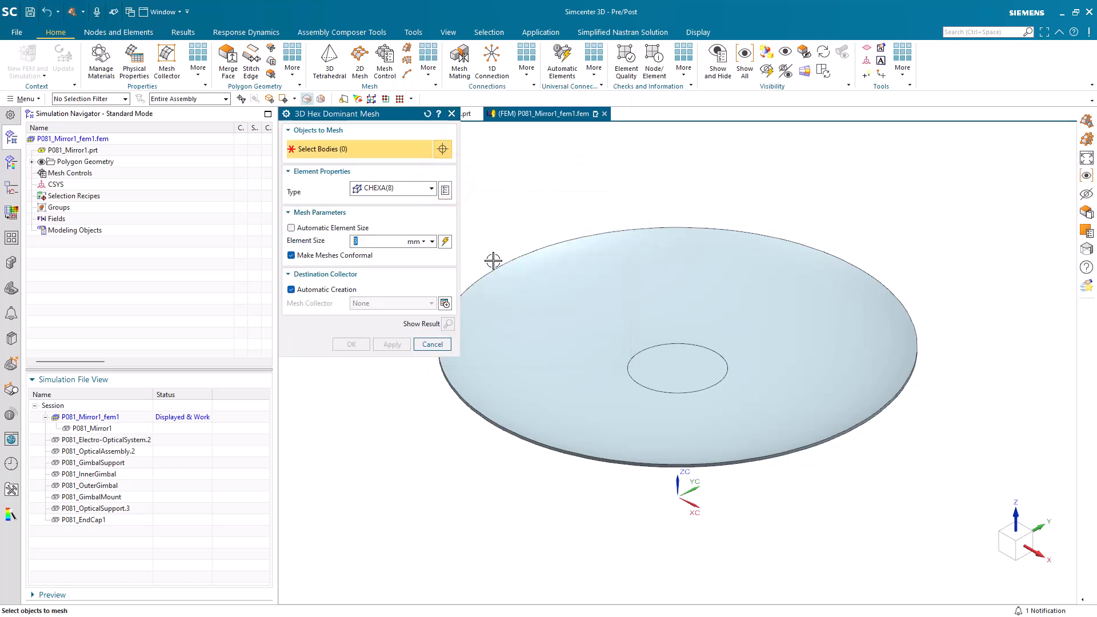
{"action": "left_click", "coordinate": [513, 292]}
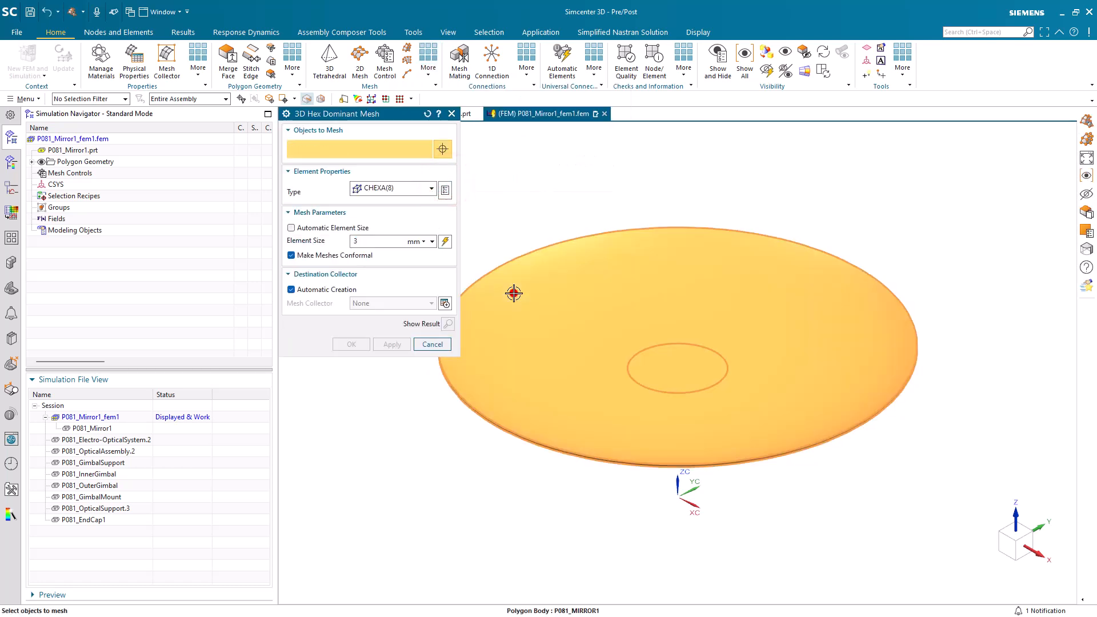
{"action": "left_click", "coordinate": [445, 241]}
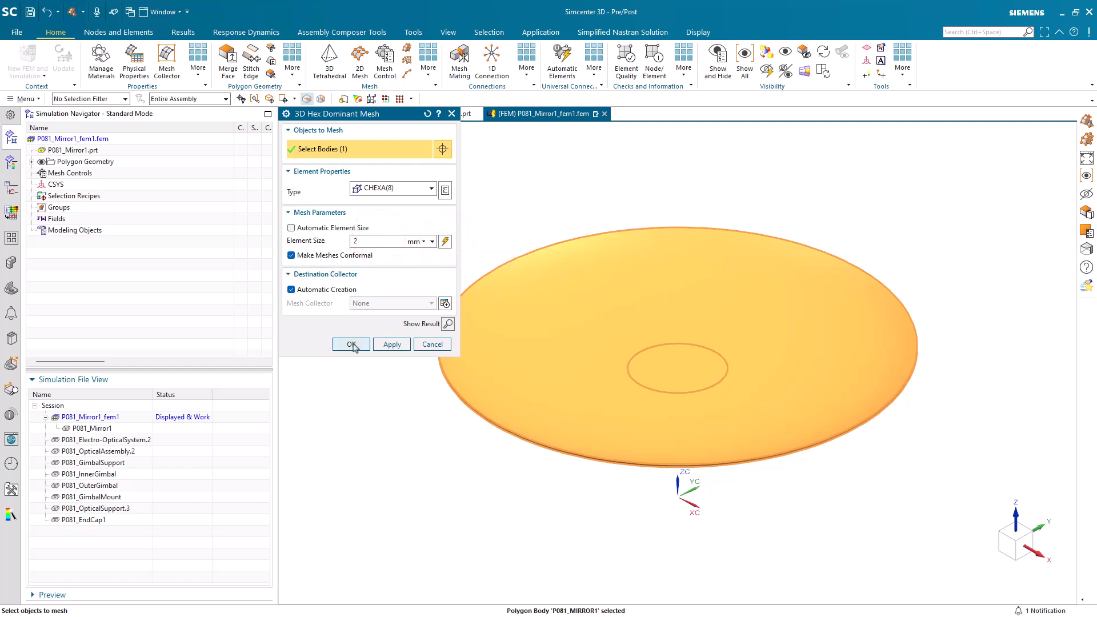
{"action": "left_click", "coordinate": [351, 345]}
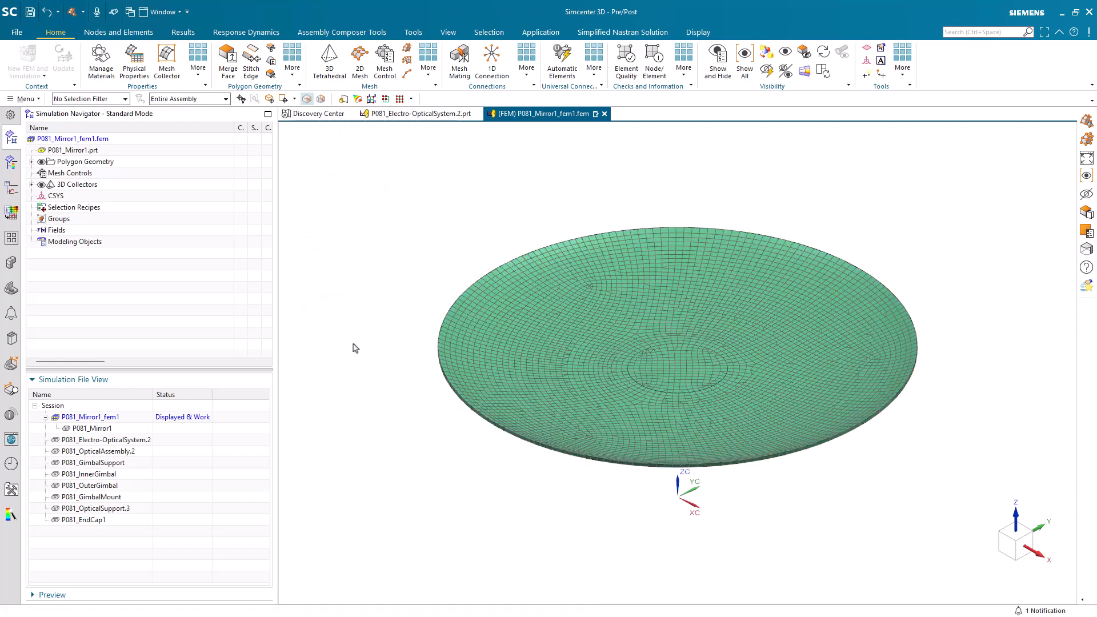
{"action": "mouse_move", "coordinate": [382, 400]}
{"action": "middle_mouse_down"}
{"action": "mouse_move", "coordinate": [397, 303]}
{"action": "mouse_move", "coordinate": [398, 393]}
{"action": "middle_mouse_up"}
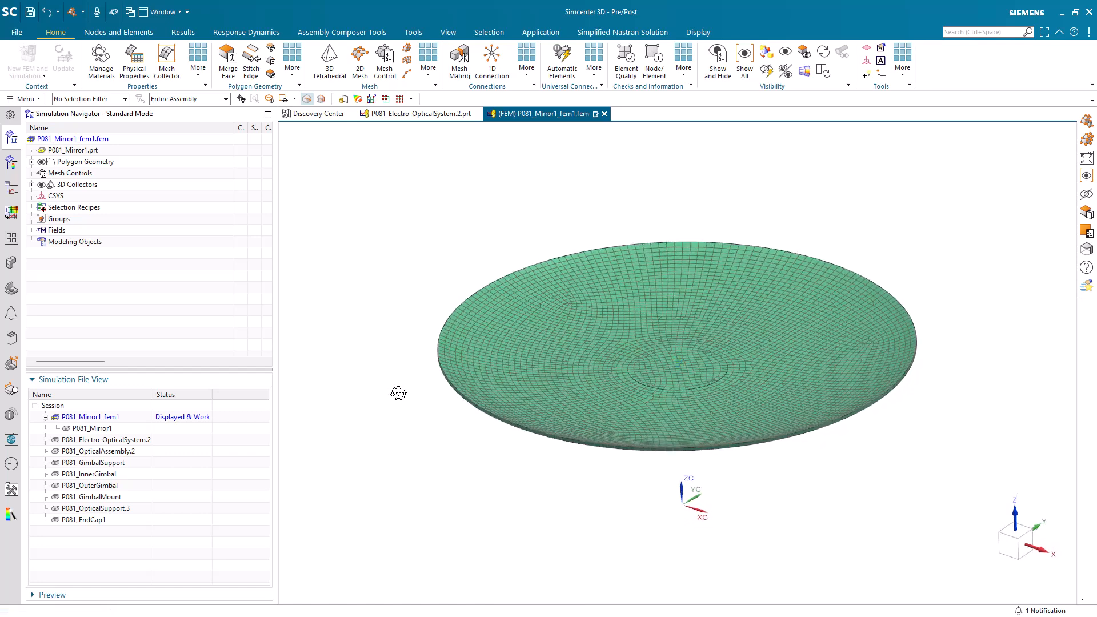
Create a Simcenter Nastran structural FEM named P081_EndCap1_fem1.fem for the P081_EndCap1 part with the default settings
{"action": "right_click", "coordinate": [95, 521]}
{"action": "left_click", "coordinate": [131, 440]}
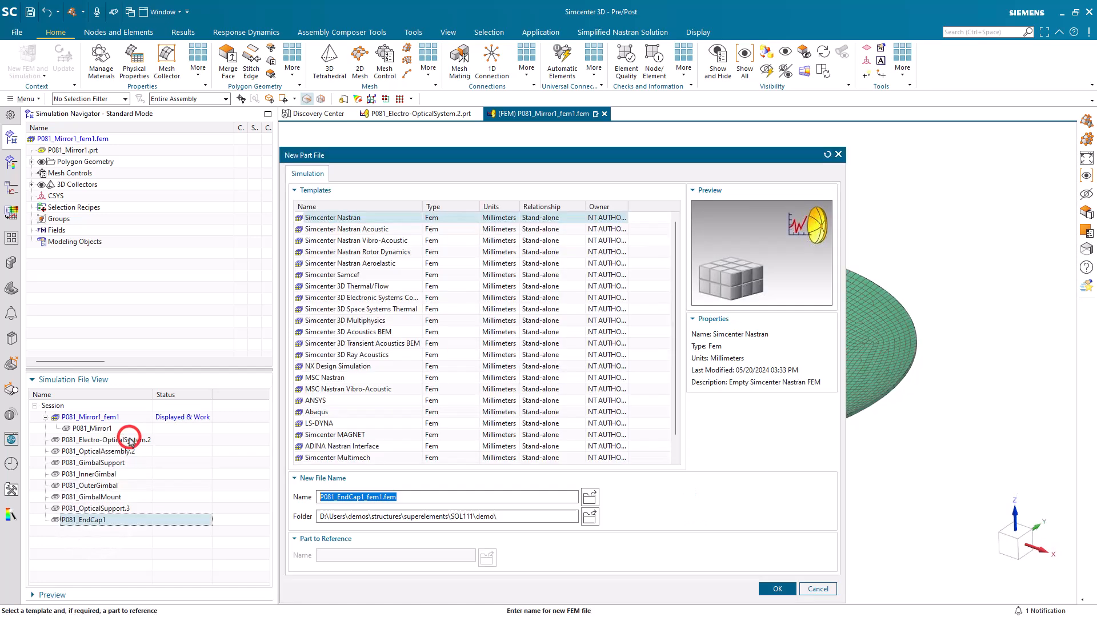
{"action": "left_click", "coordinate": [775, 589]}
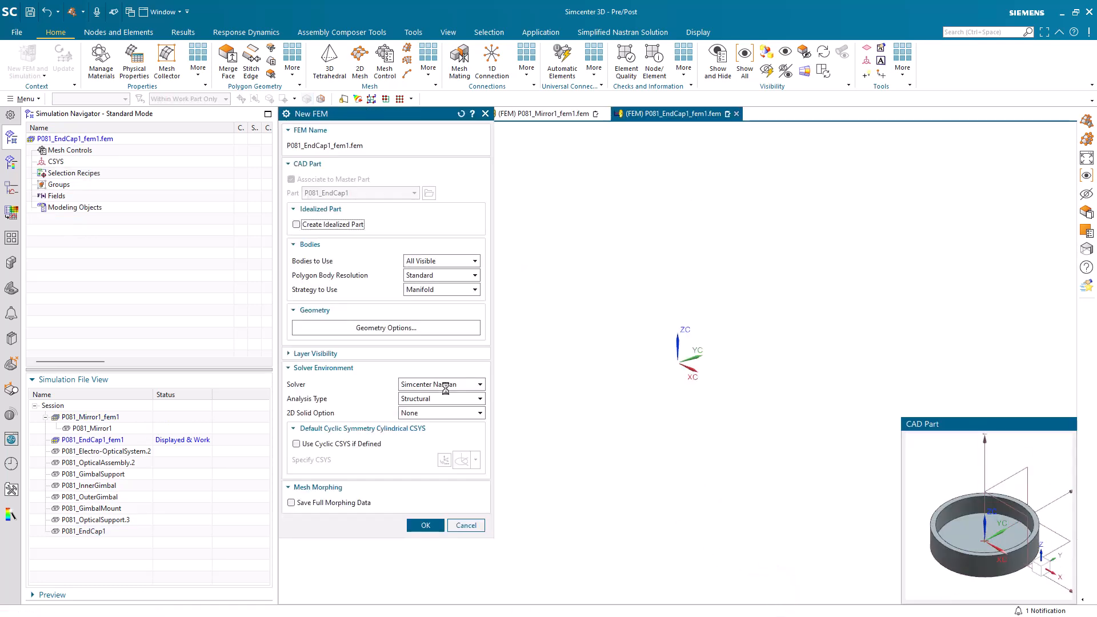
{"action": "middle_click", "coordinate": [442, 384]}
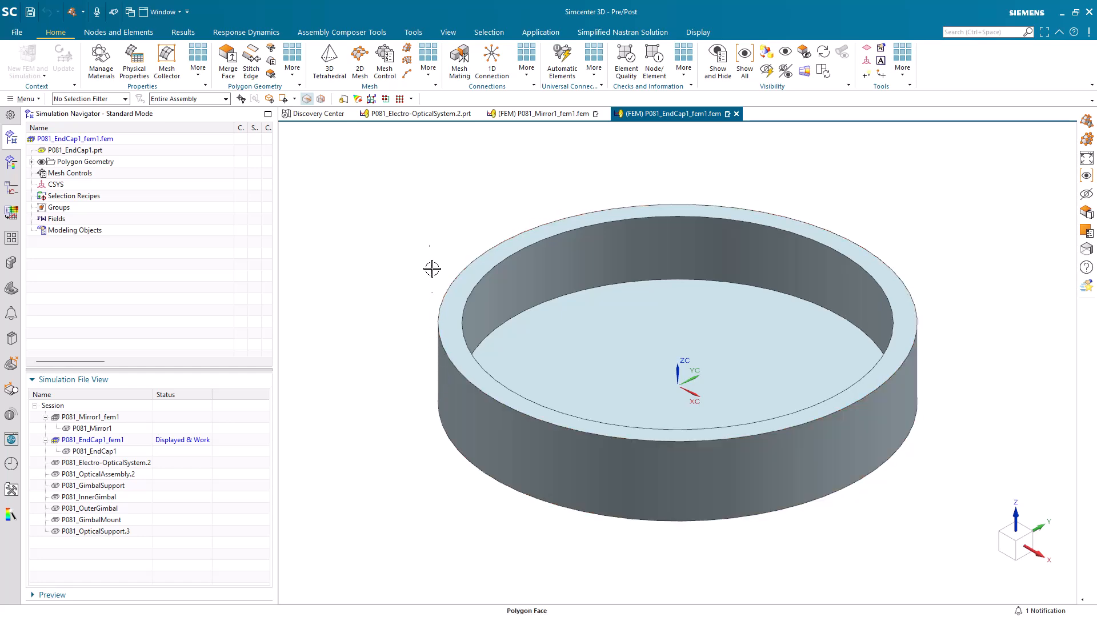
Mesh the end cap body with 1 mm CHEXA(8) hex dominant elements and highlight its mesh in the solid collector to check it
{"action": "left_click", "coordinate": [430, 70]}
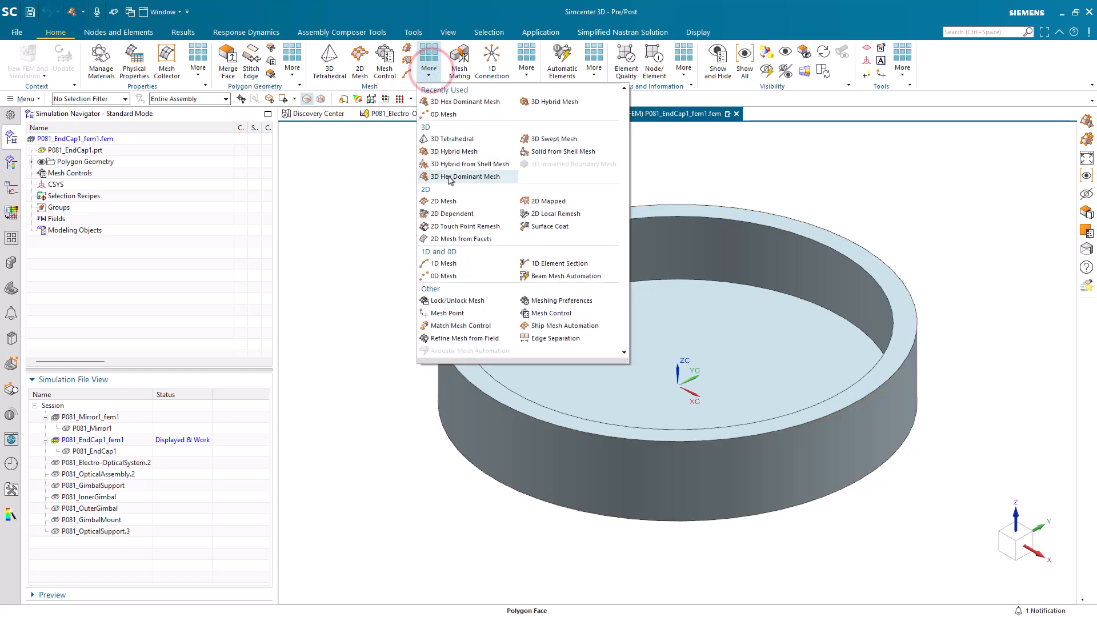
{"action": "left_click", "coordinate": [449, 141]}
{"action": "left_click", "coordinate": [550, 326]}
{"action": "left_click", "coordinate": [442, 241]}
{"action": "left_click", "coordinate": [374, 240]}
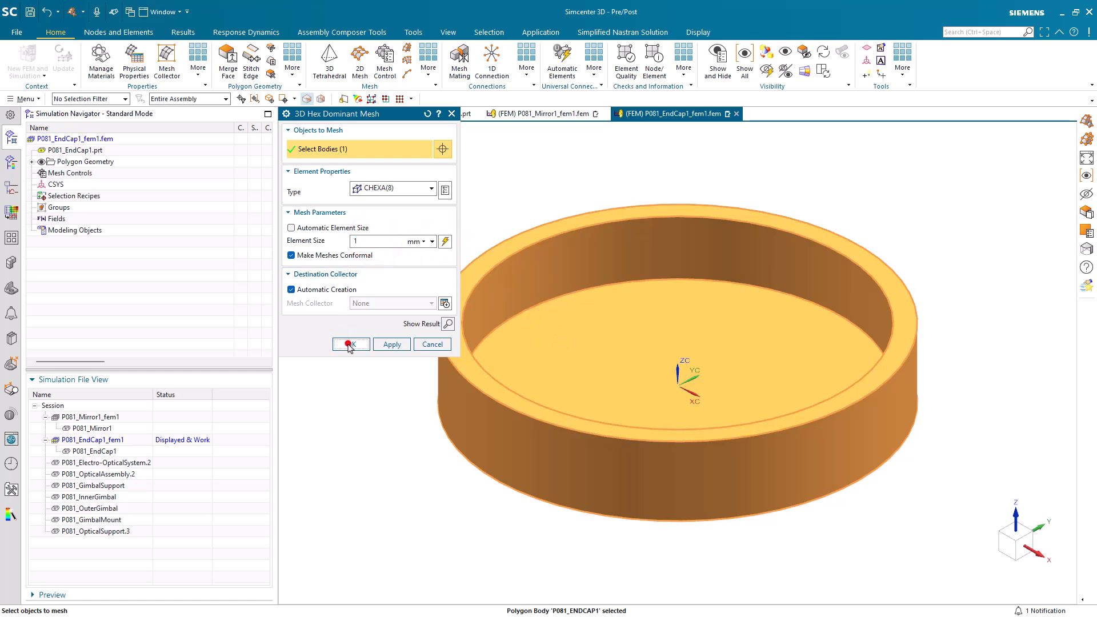
{"action": "left_click", "coordinate": [350, 344]}
{"action": "mouse_move", "coordinate": [346, 408]}
{"action": "middle_mouse_down"}
{"action": "mouse_move", "coordinate": [348, 320]}
{"action": "mouse_move", "coordinate": [363, 420]}
{"action": "middle_mouse_up"}
{"action": "left_click", "coordinate": [32, 184]}
{"action": "left_click", "coordinate": [98, 207]}
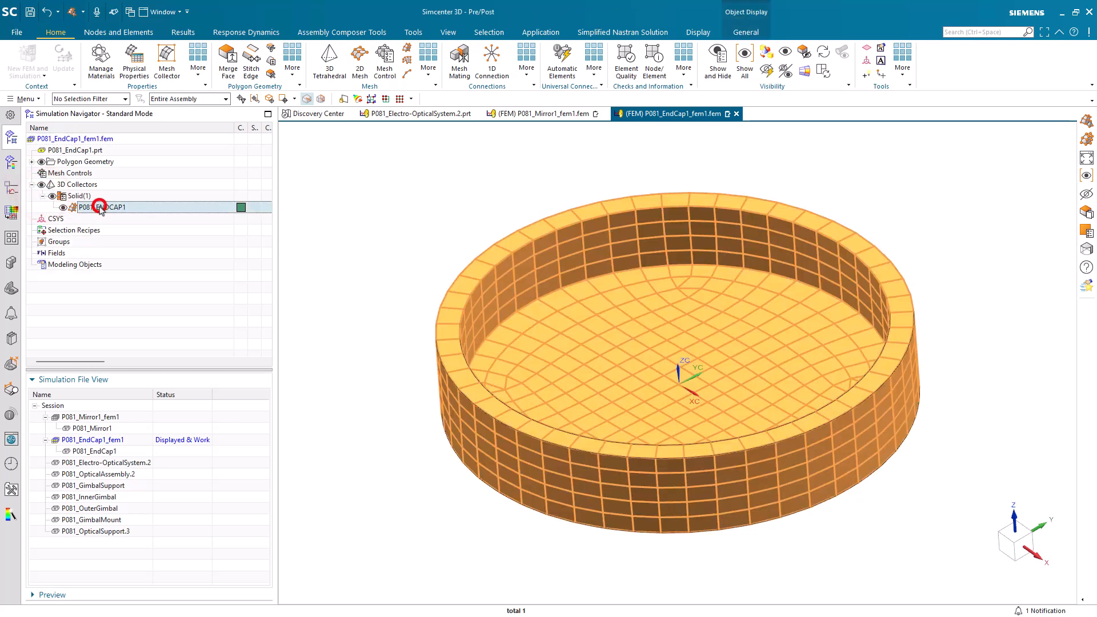
{"action": "left_click", "coordinate": [121, 315]}
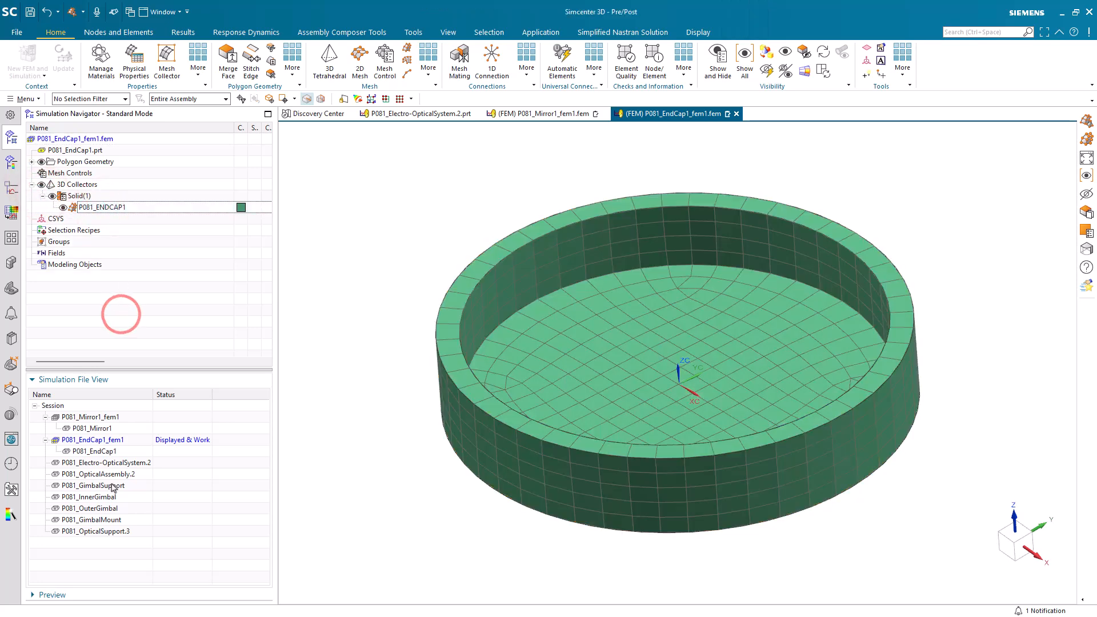
Create a new FEM for the P081_OpticalSupport.3 part with the default template and settings
{"action": "right_click", "coordinate": [114, 532]}
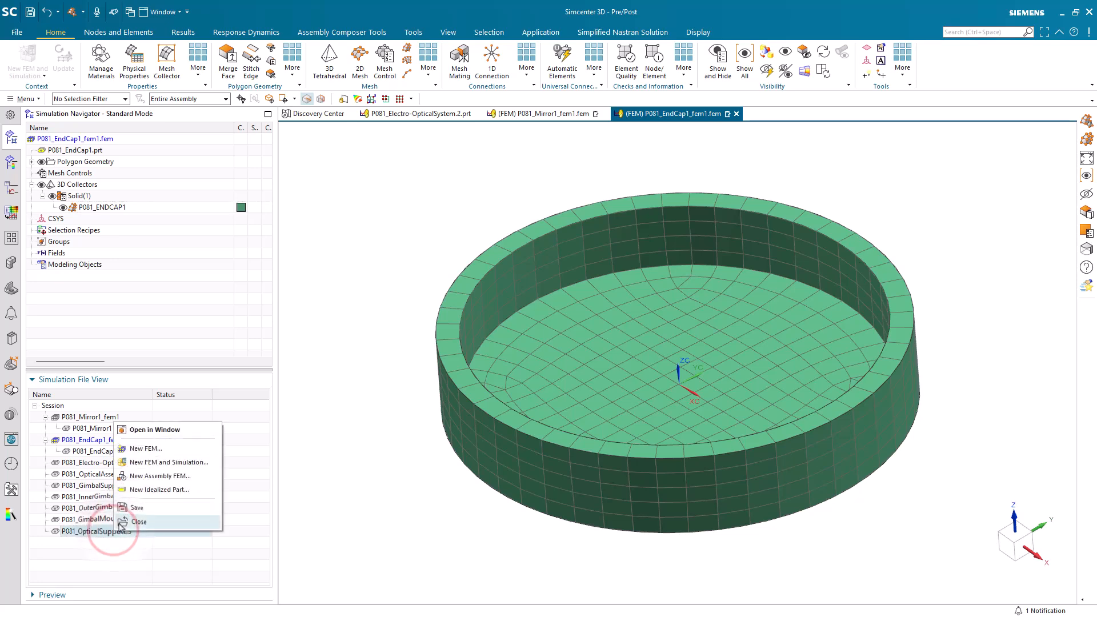
{"action": "left_click", "coordinate": [133, 447]}
{"action": "key", "text": "Return"}
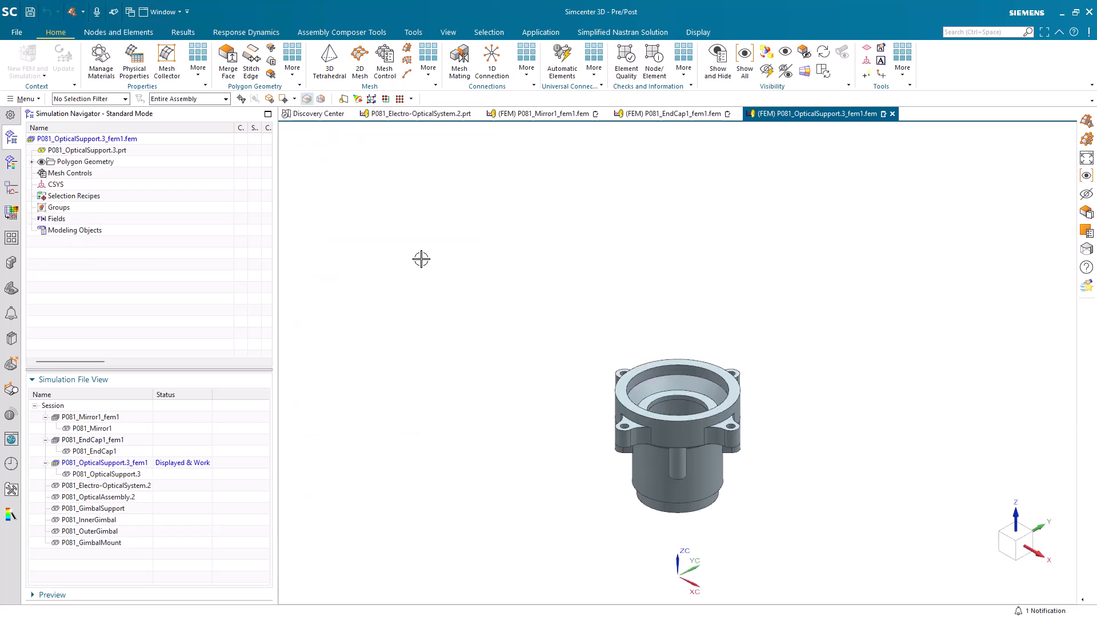
Mesh the optical support body with 1 mm CHEXA(8) hex dominant elements
{"action": "left_click", "coordinate": [428, 60]}
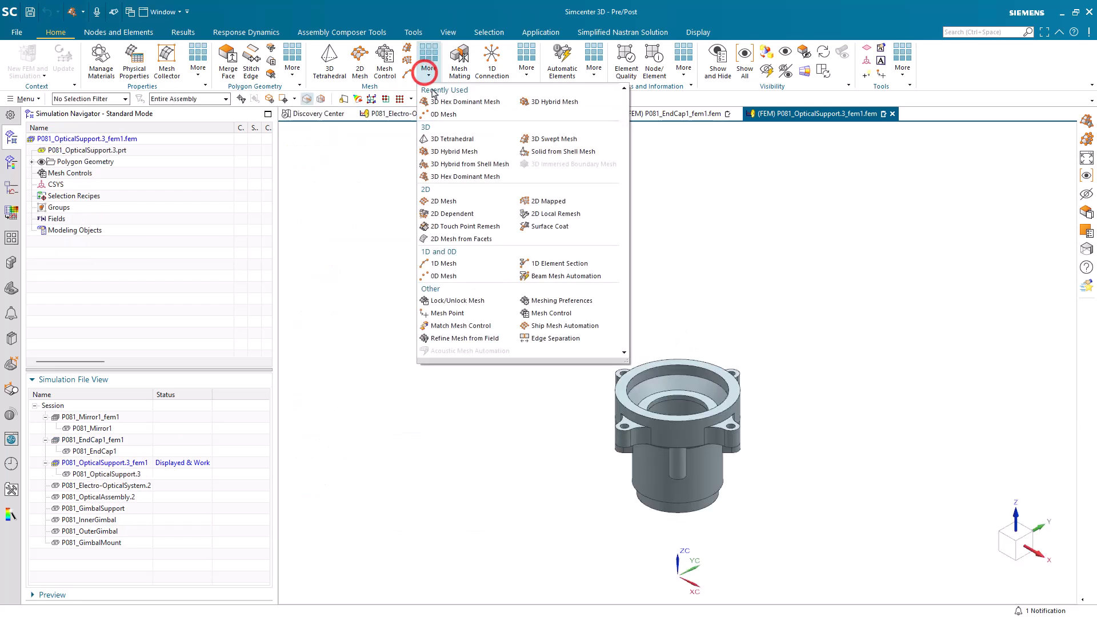
{"action": "left_click", "coordinate": [440, 177]}
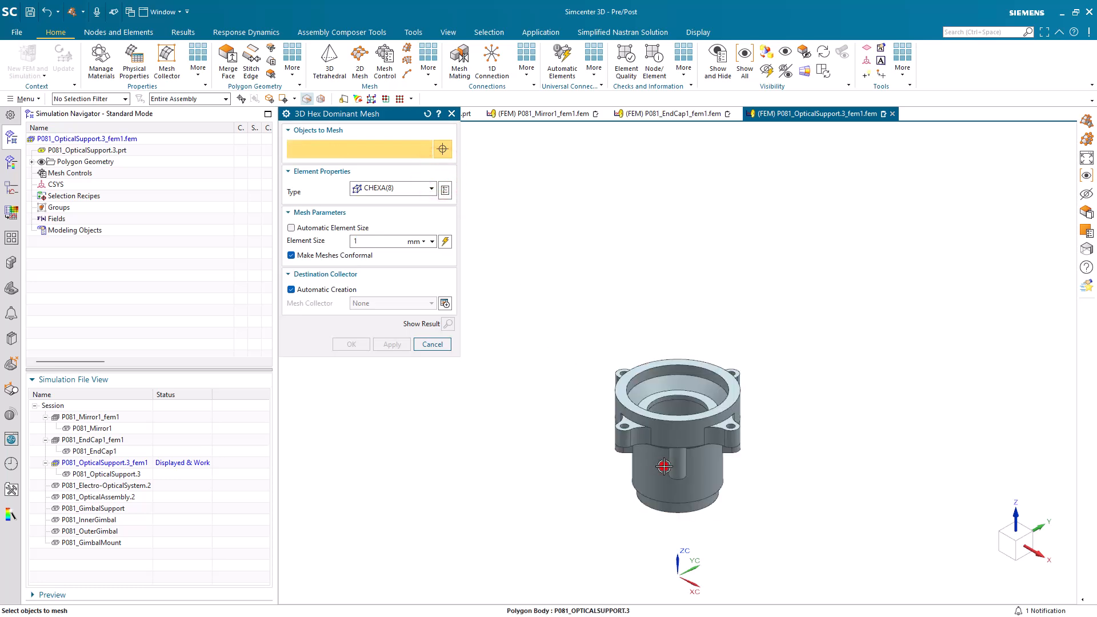
{"action": "left_click", "coordinate": [664, 466]}
{"action": "left_click", "coordinate": [446, 242]}
{"action": "left_click", "coordinate": [381, 241]}
{"action": "type", "text": "1"}
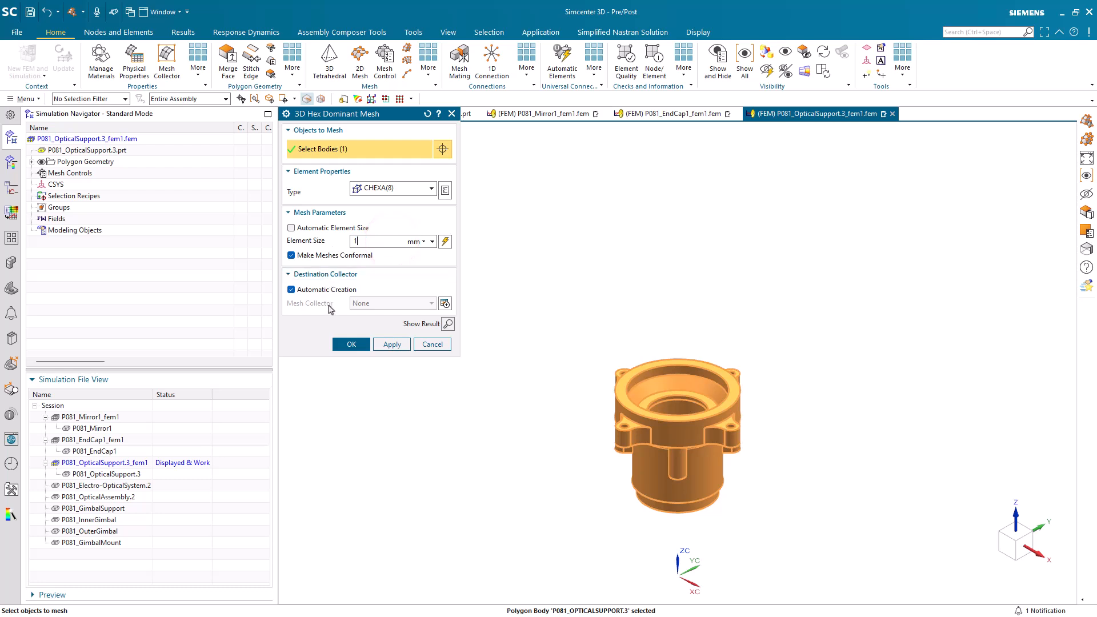
{"action": "left_click", "coordinate": [342, 346]}
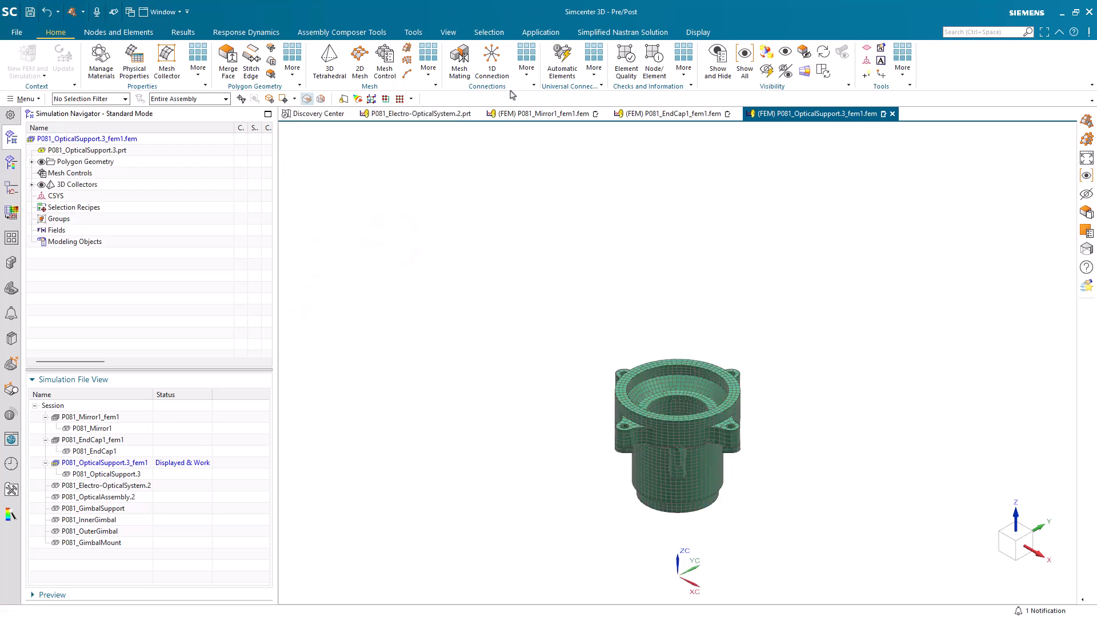
Create a Point to Face RBE2 connection from the hole center to the hole face of one lower mounting lug on the optical support
{"action": "left_click", "coordinate": [492, 57]}
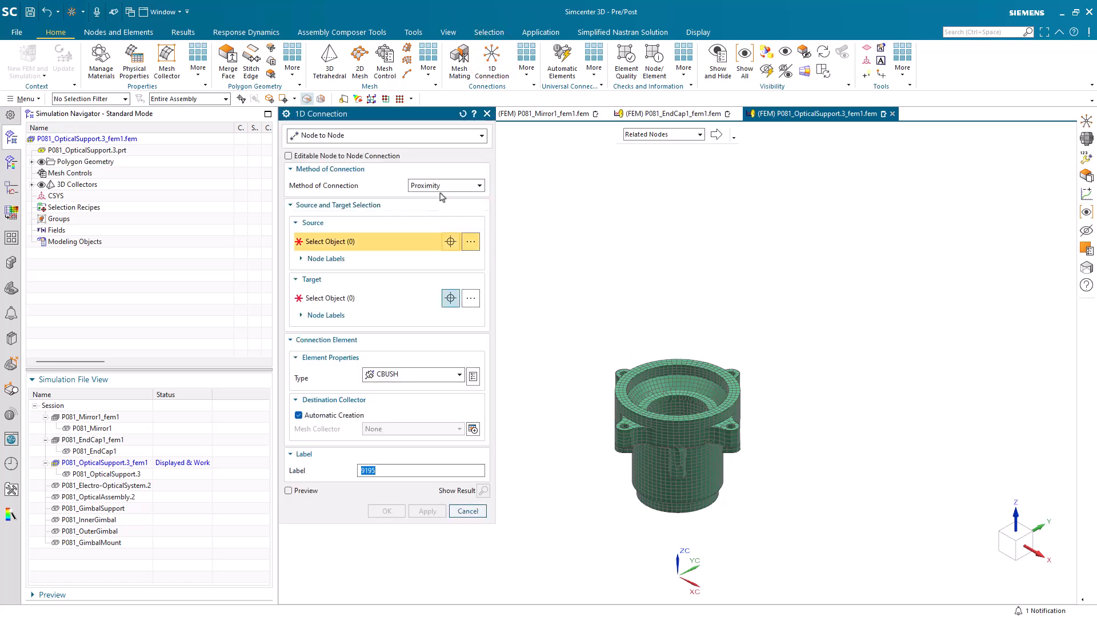
{"action": "left_click", "coordinate": [404, 139]}
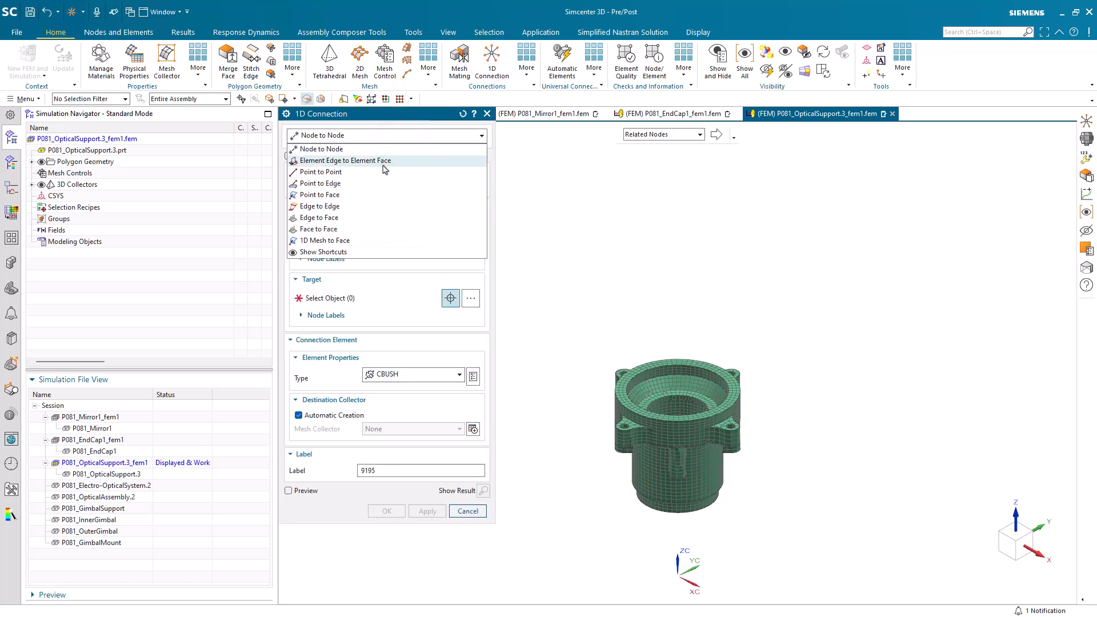
{"action": "left_click", "coordinate": [369, 194]}
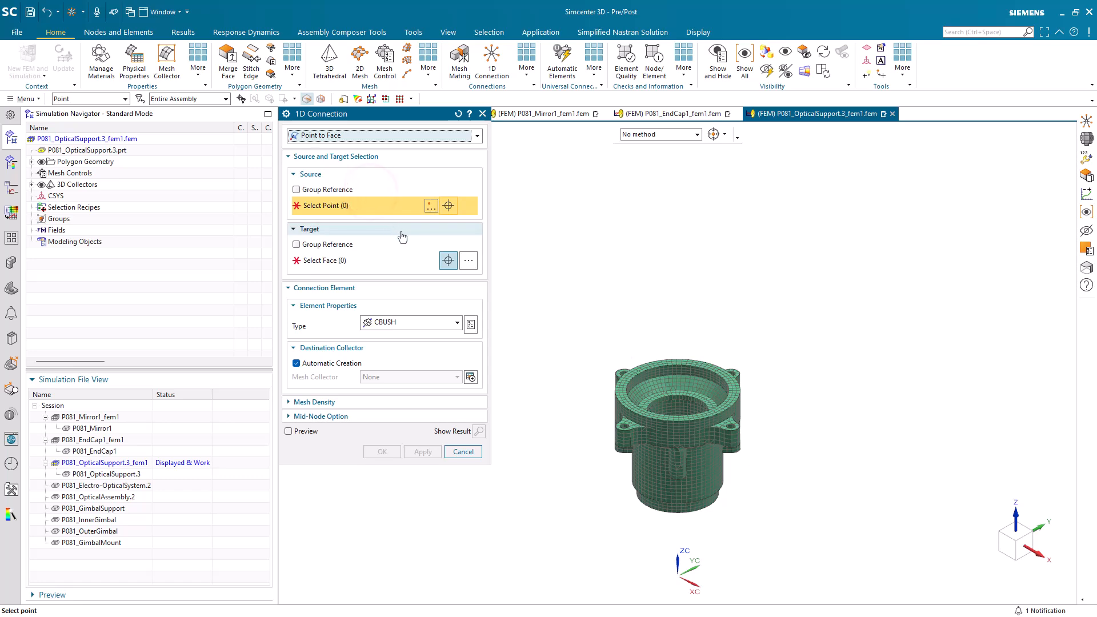
{"action": "middle_click_drag", "start_coordinate": [549, 454], "coordinate": [543, 382]}
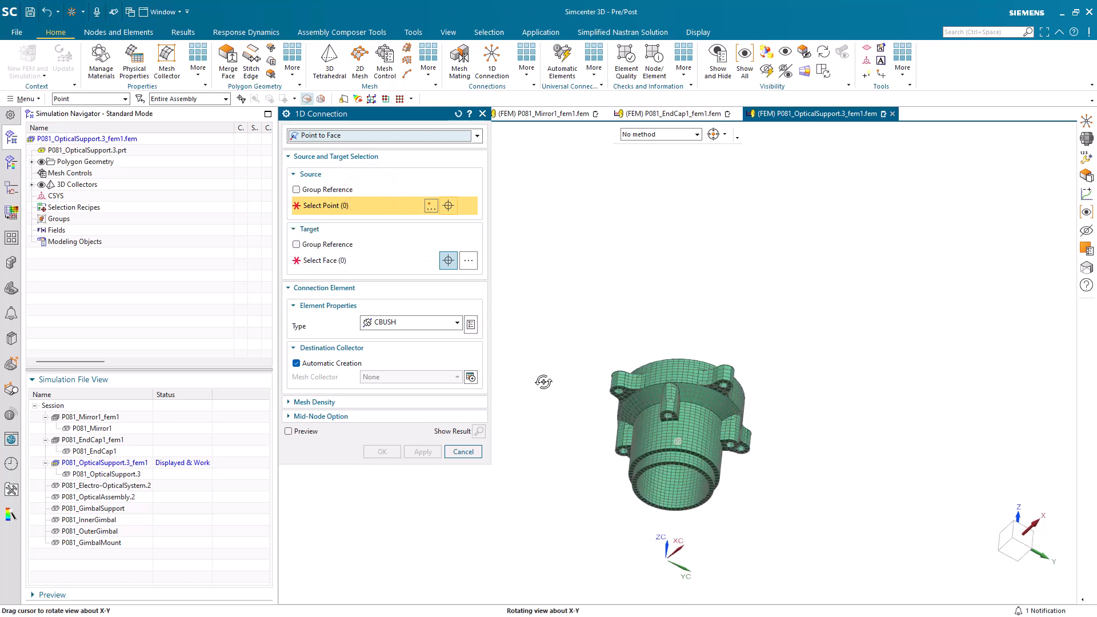
{"action": "scroll", "coordinate": [586, 439], "scroll_direction": "up", "scroll_amount": 6}
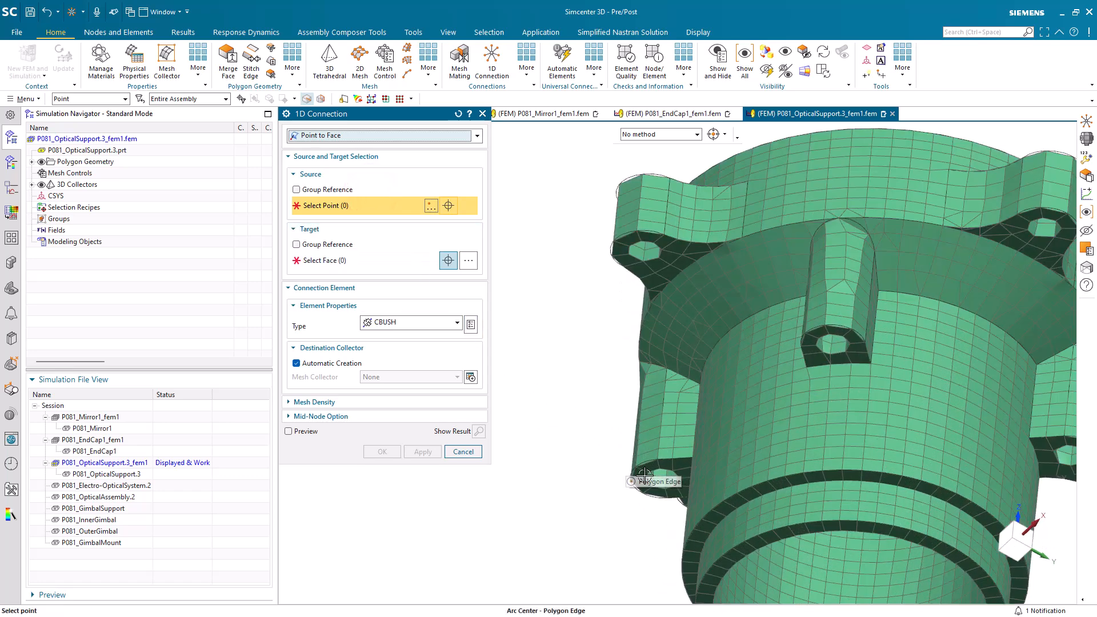
{"action": "left_click", "coordinate": [651, 487]}
{"action": "left_click", "coordinate": [654, 484]}
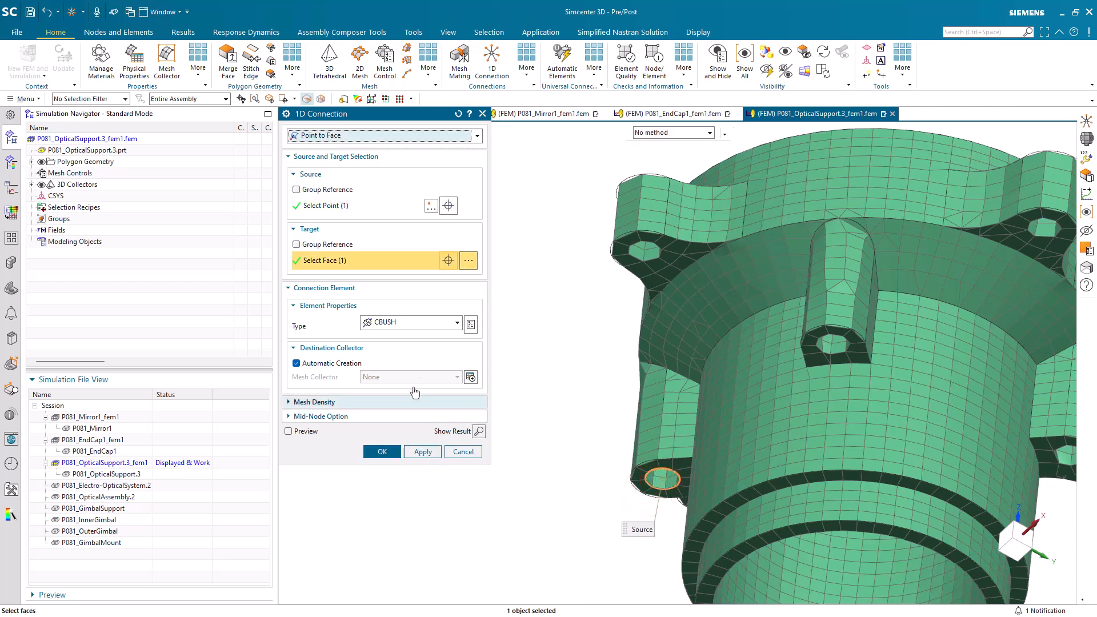
{"action": "left_click", "coordinate": [408, 323]}
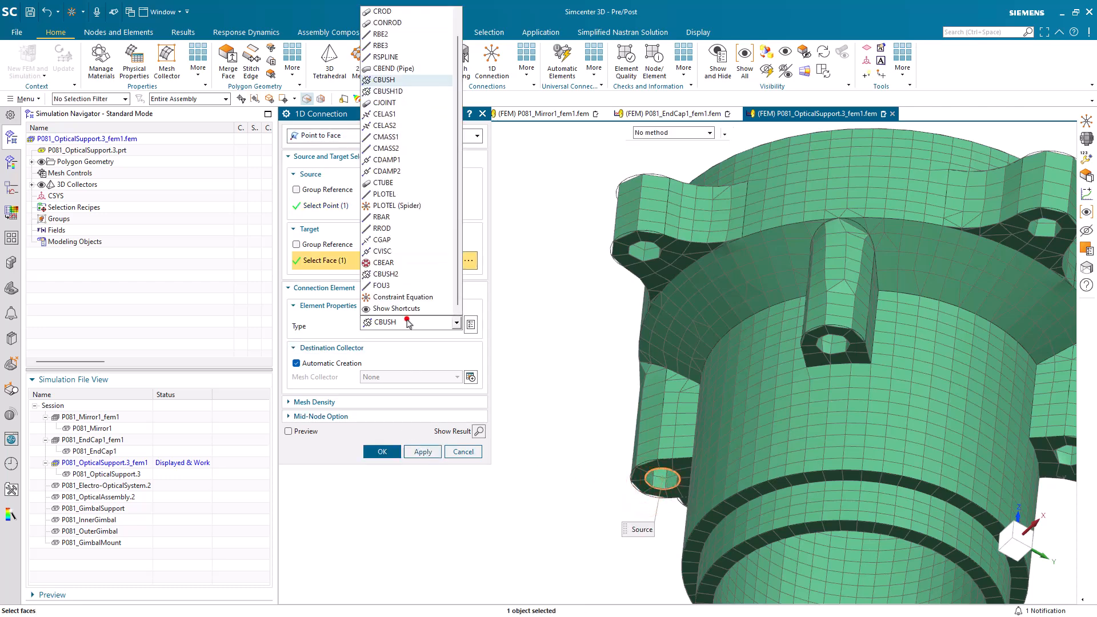
{"action": "left_click", "coordinate": [386, 34]}
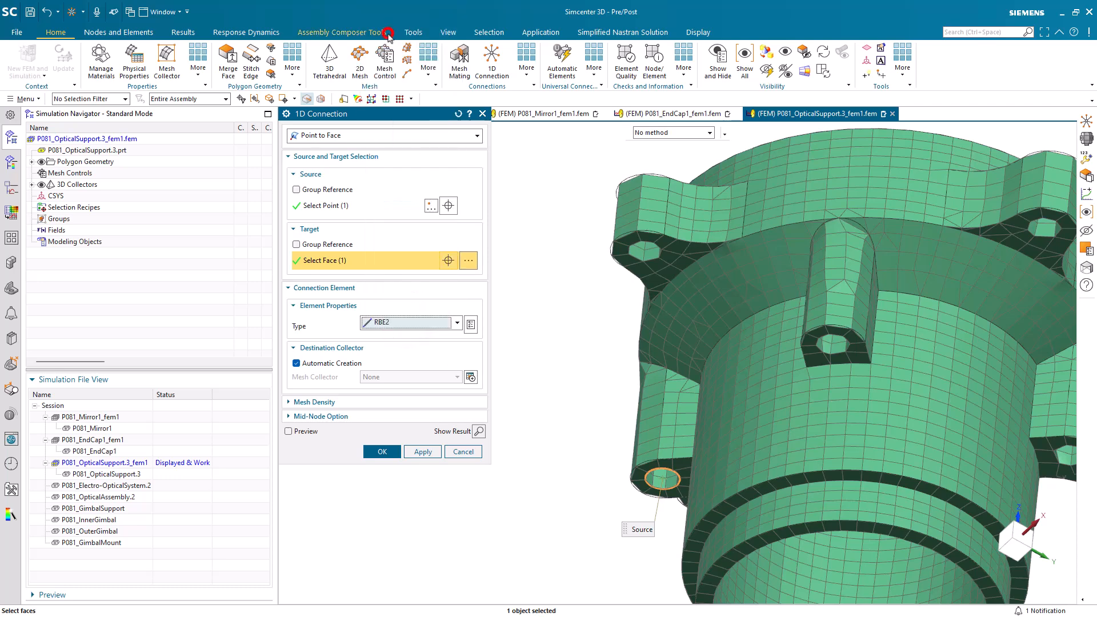
{"action": "left_click", "coordinate": [421, 452]}
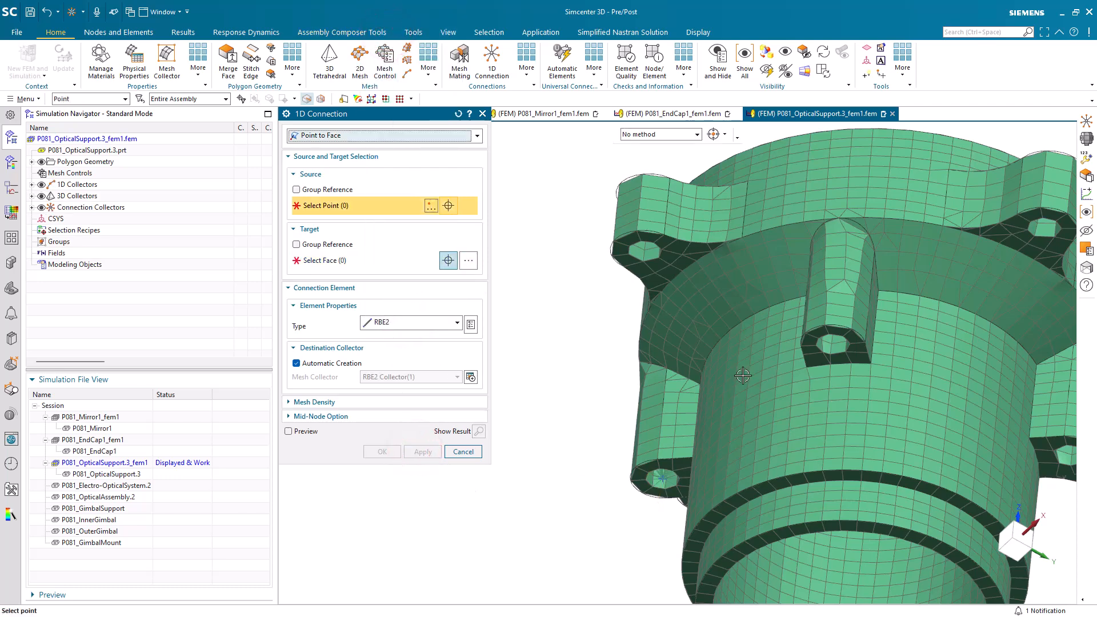
Add an RBE2 connection at the adjacent lower lug's hole, with automatic collector creation off and RBE2 Collector(1) as destination
{"action": "left_click", "coordinate": [829, 343]}
{"action": "left_click", "coordinate": [829, 345]}
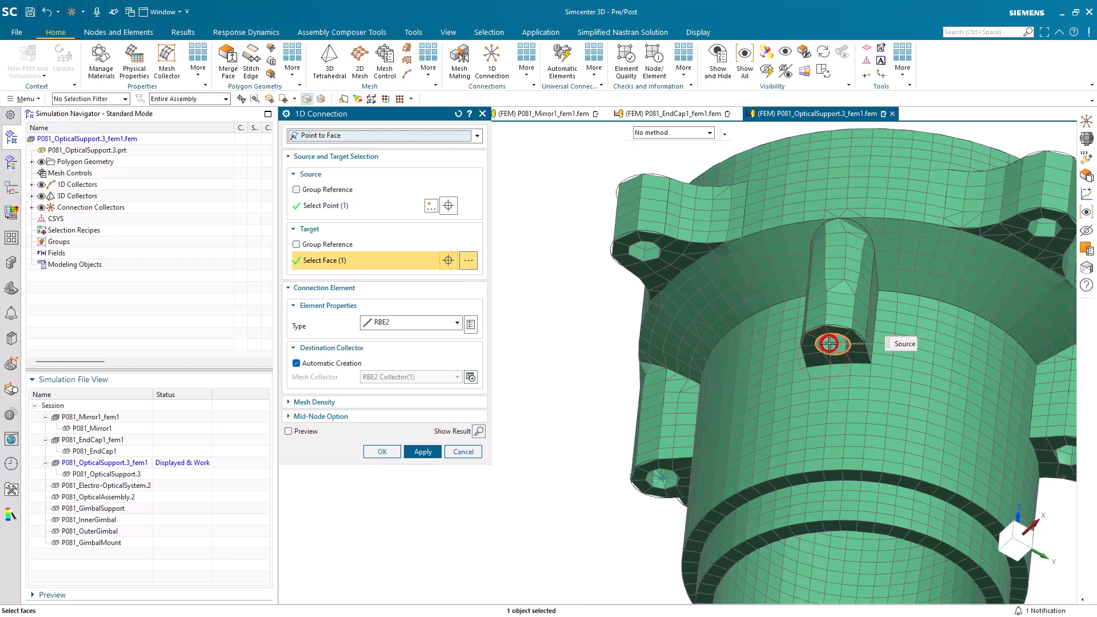
{"action": "left_click", "coordinate": [295, 363]}
{"action": "left_click", "coordinate": [423, 451]}
Connect the hole center of the third lower lug to its hole face with an RBE2 in RBE2 Collector(1)
{"action": "middle_click_drag", "start_coordinate": [621, 401], "coordinate": [591, 337]}
{"action": "scroll", "coordinate": [590, 338], "scroll_direction": "down", "scroll_amount": 3}
{"action": "scroll", "coordinate": [983, 410], "scroll_direction": "up", "scroll_amount": 5}
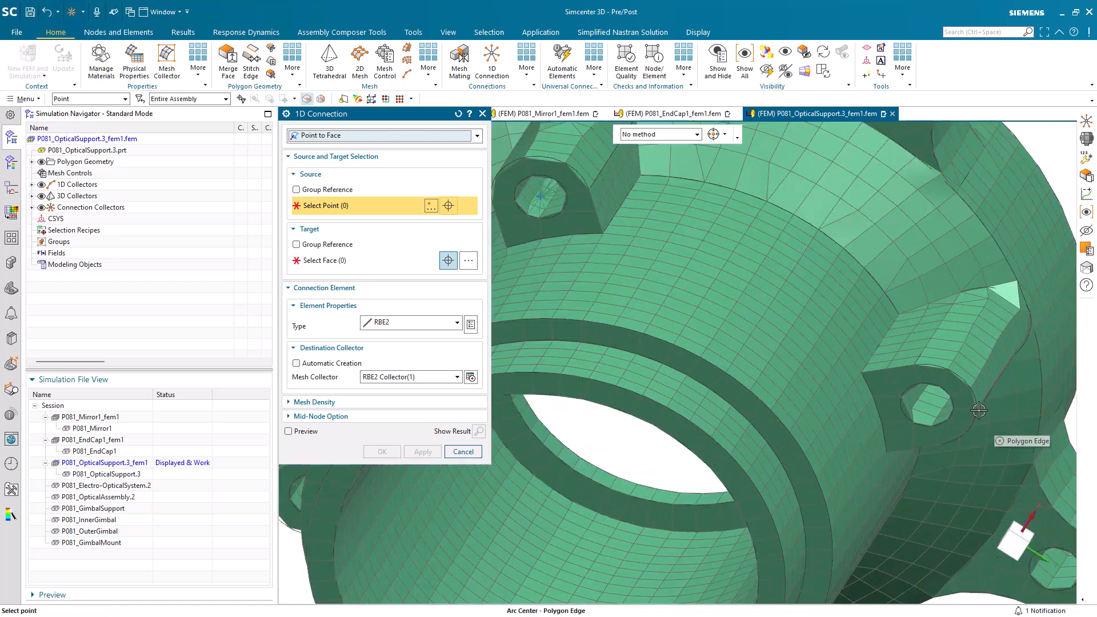
{"action": "left_click", "coordinate": [929, 429]}
{"action": "left_click", "coordinate": [915, 408]}
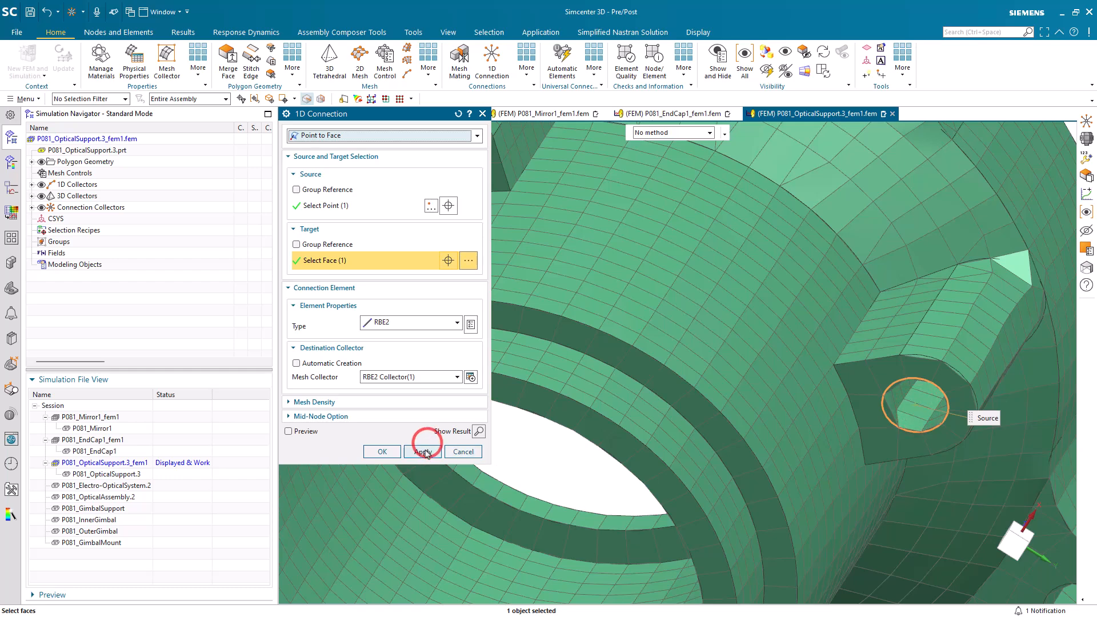
{"action": "left_click", "coordinate": [424, 452]}
Connect the remaining lower lug's hole center to its hole face with a Point to Face RBE2 in RBE2 Collector(1)
{"action": "key", "text": "ctrl+f"}
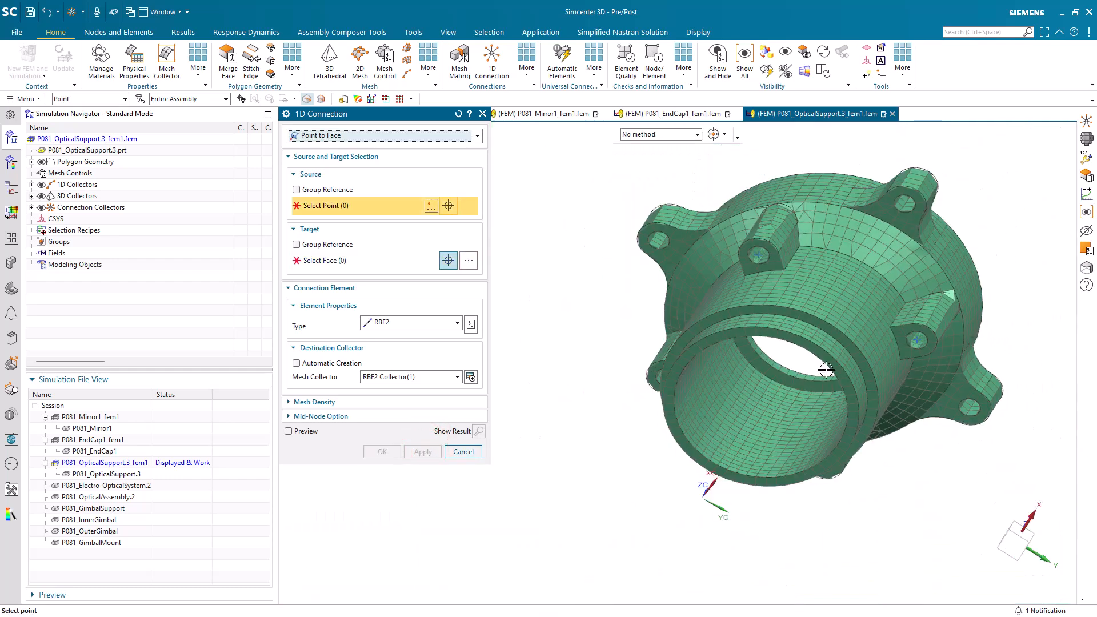
{"action": "middle_click_drag", "start_coordinate": [800, 374], "coordinate": [804, 342]}
{"action": "scroll", "coordinate": [836, 421], "scroll_direction": "up", "scroll_amount": 10}
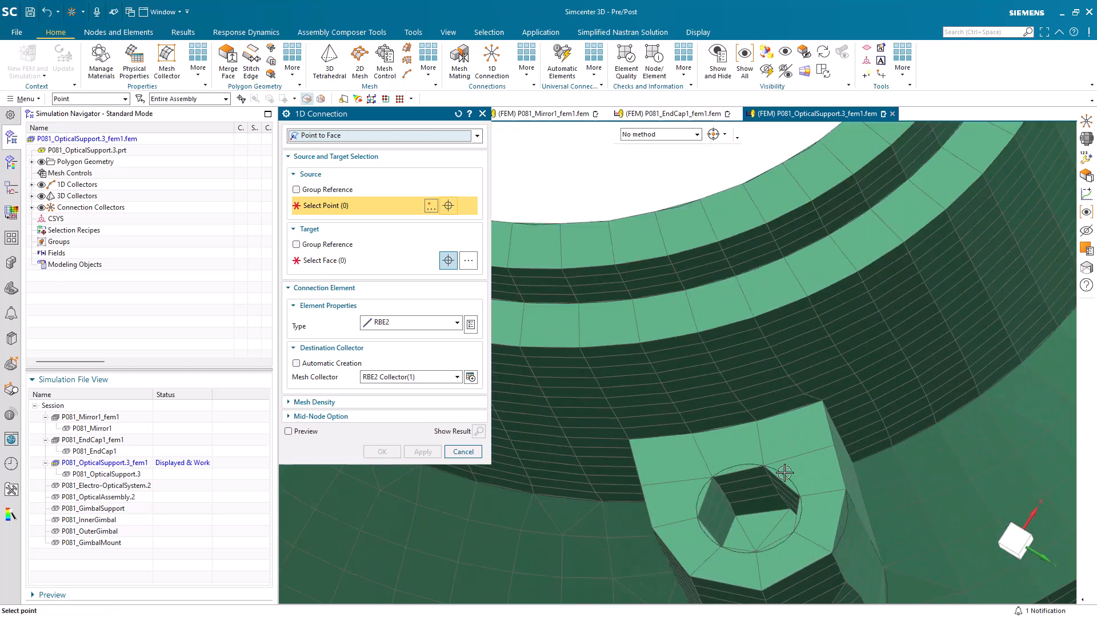
{"action": "left_click", "coordinate": [741, 498]}
{"action": "left_click", "coordinate": [742, 498]}
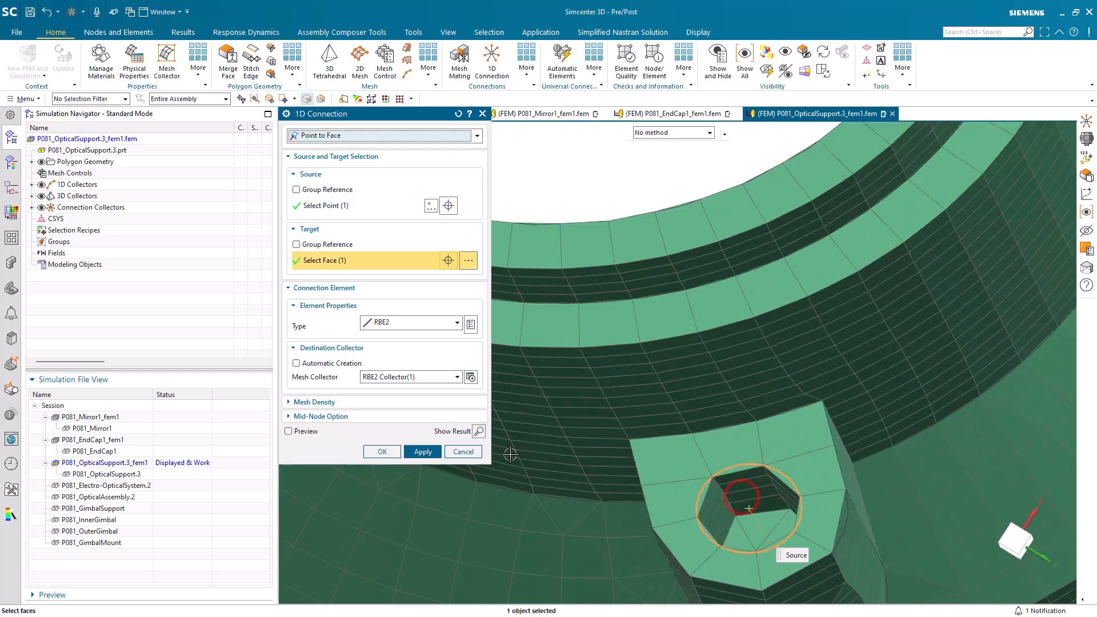
{"action": "left_click", "coordinate": [382, 452]}
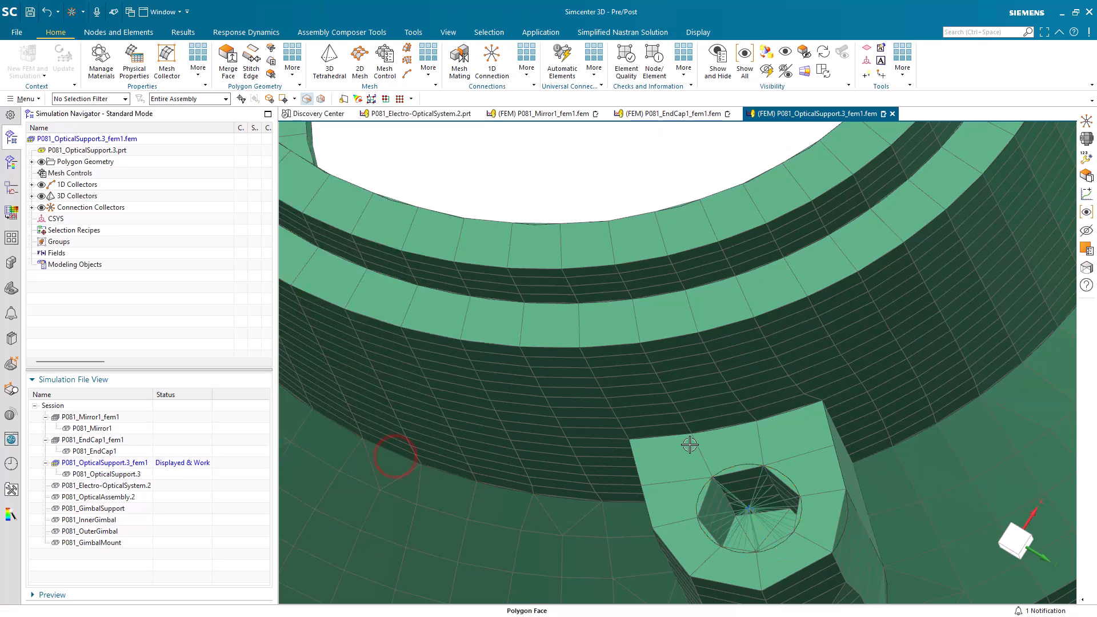
{"action": "scroll", "coordinate": [700, 457], "scroll_direction": "down", "scroll_amount": 10}
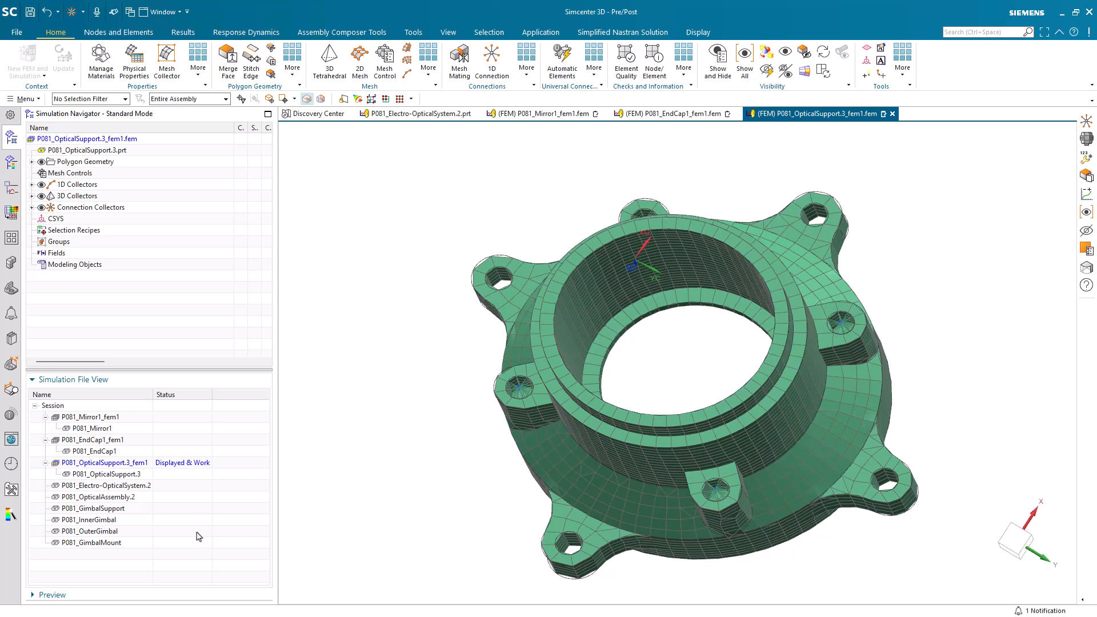
Create a Simcenter Nastran structural FEM for the P081_GimbalMount part, keeping the default file name and options
{"action": "right_click", "coordinate": [98, 543]}
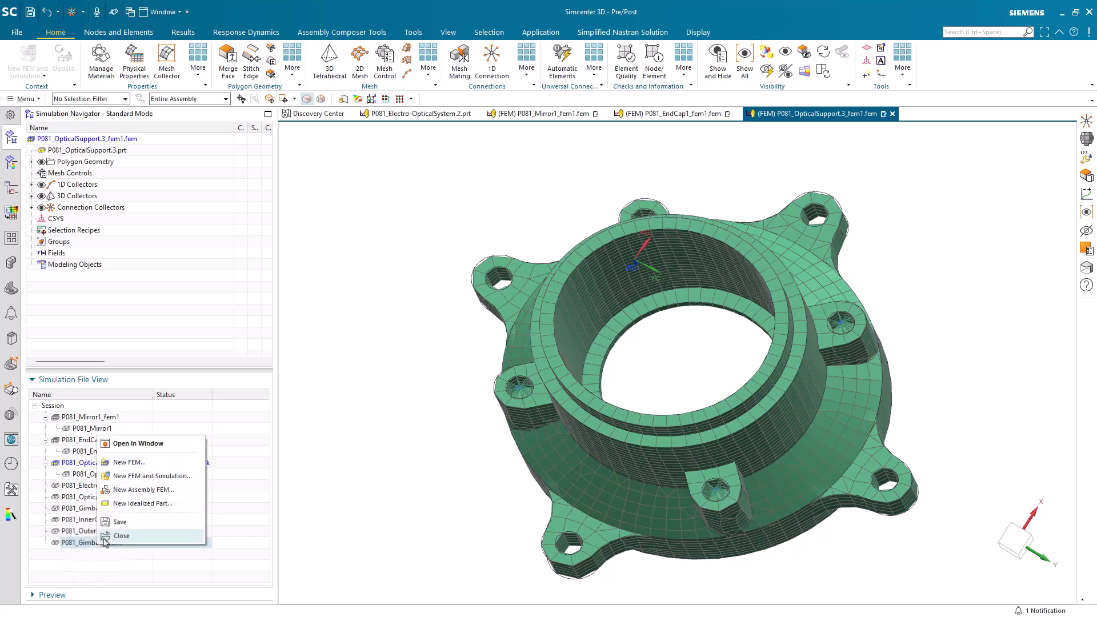
{"action": "left_click", "coordinate": [129, 463]}
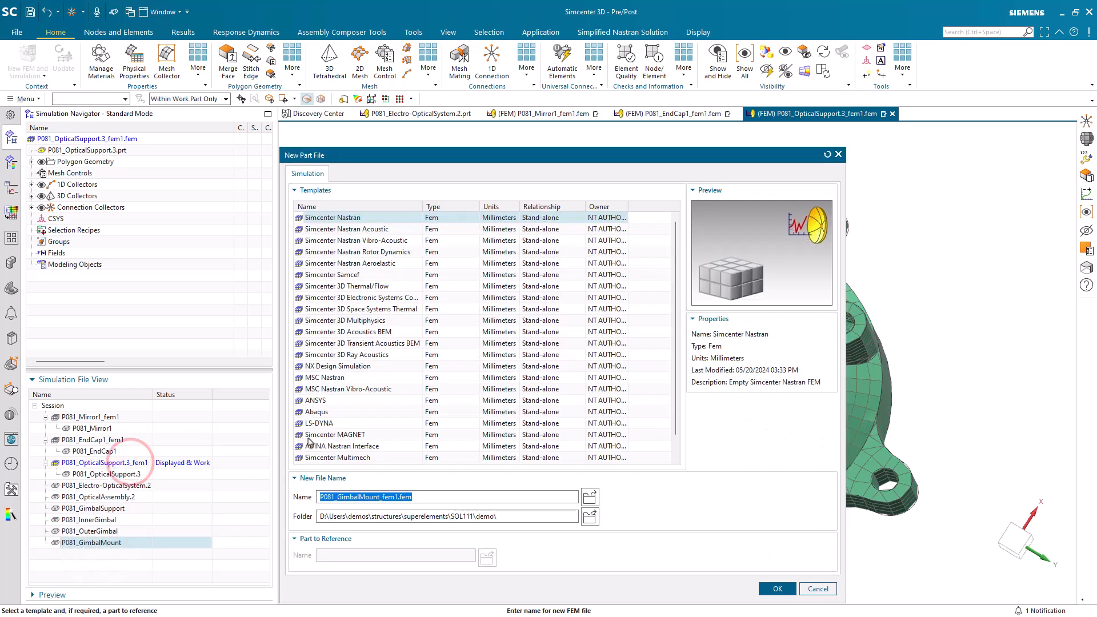
{"action": "key", "text": "Return"}
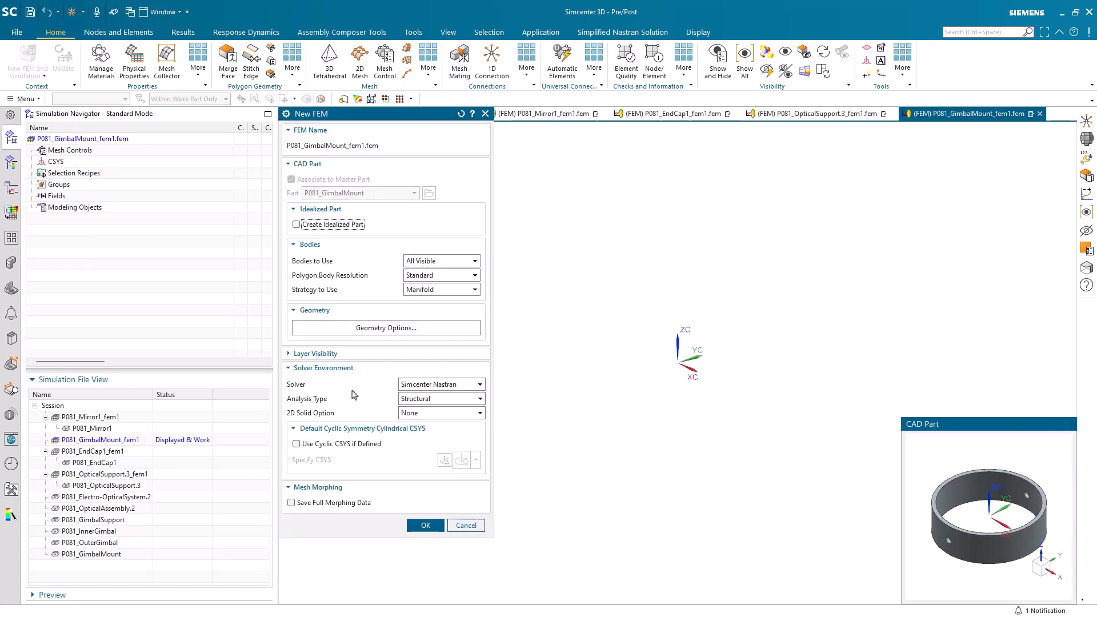
{"action": "key", "text": "Return"}
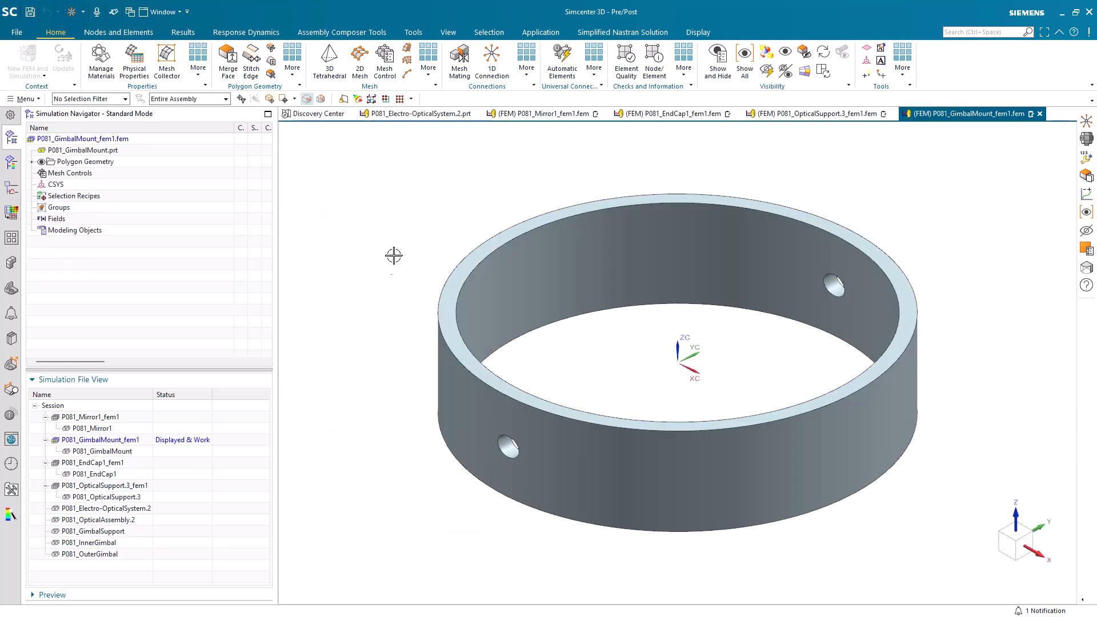
Mesh the gimbal mount ring body with 5 mm CHEXA(8) hex dominant elements
{"action": "left_click", "coordinate": [429, 63]}
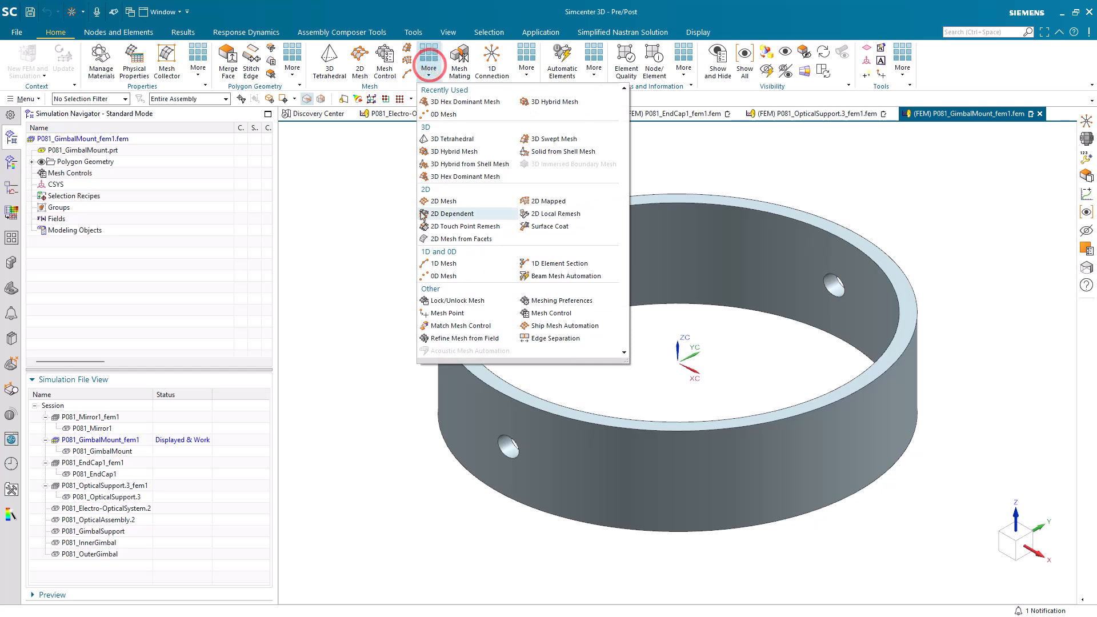
{"action": "left_click", "coordinate": [440, 176]}
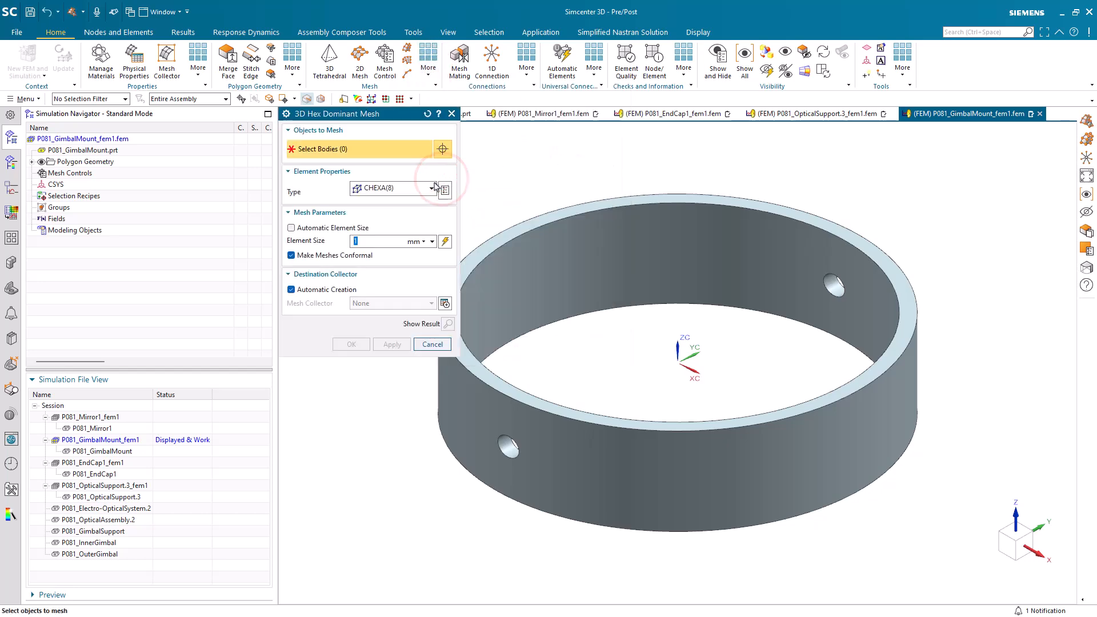
{"action": "left_click", "coordinate": [544, 260]}
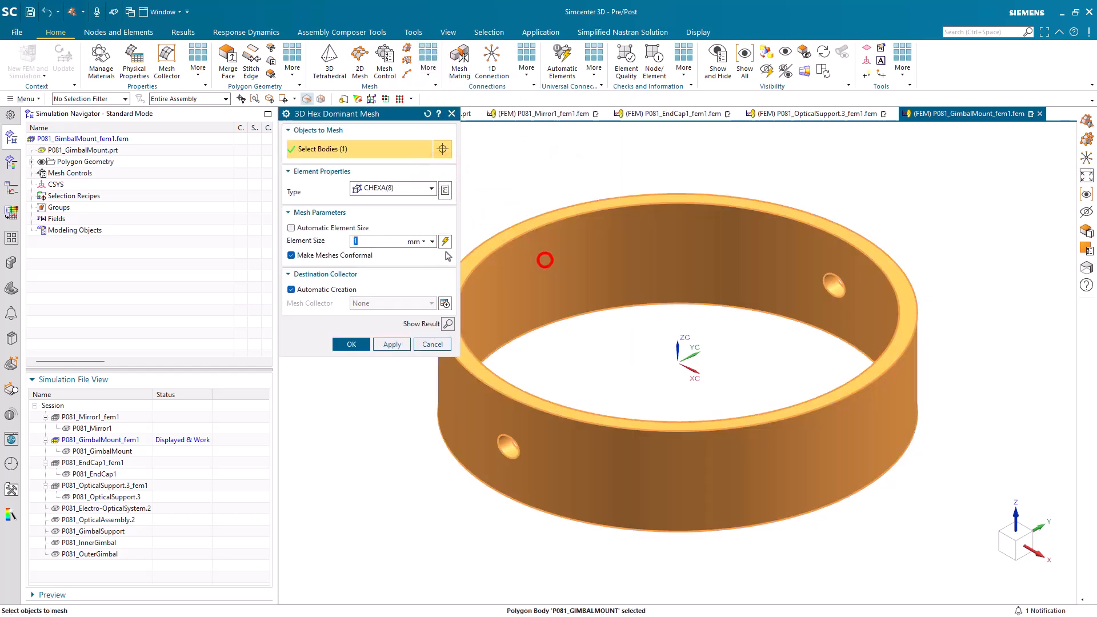
{"action": "left_click", "coordinate": [445, 241]}
{"action": "double_click", "coordinate": [378, 239]}
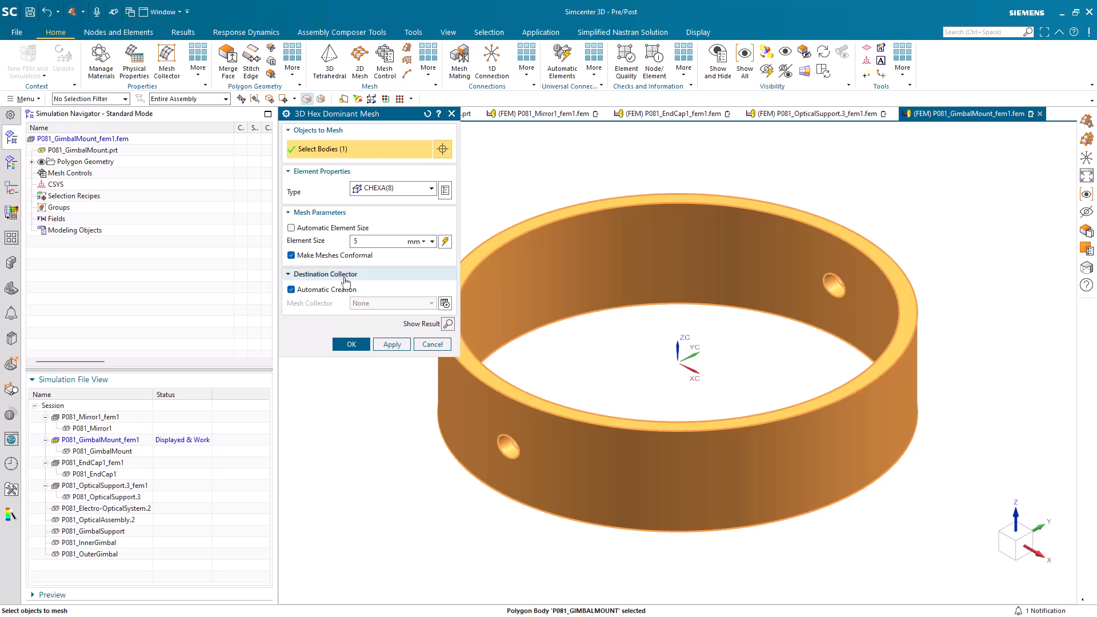
{"action": "left_click", "coordinate": [346, 345]}
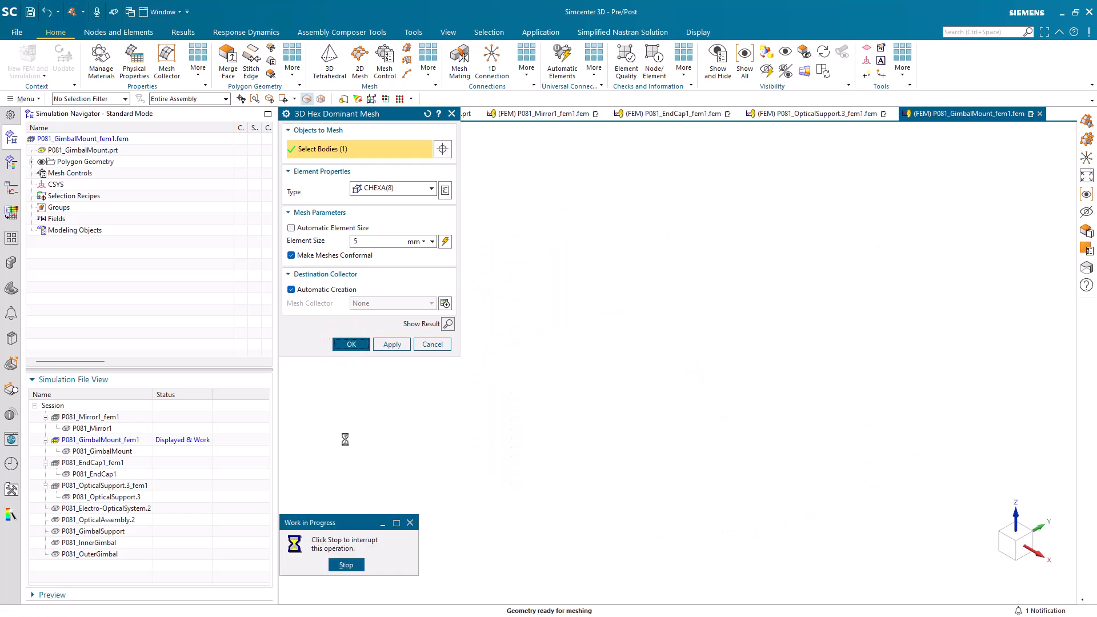
Create a FEM for the P081_OuterGimbal part from the Simcenter Nastran template with the default file name and options
{"action": "right_click", "coordinate": [106, 554]}
{"action": "left_click", "coordinate": [142, 475]}
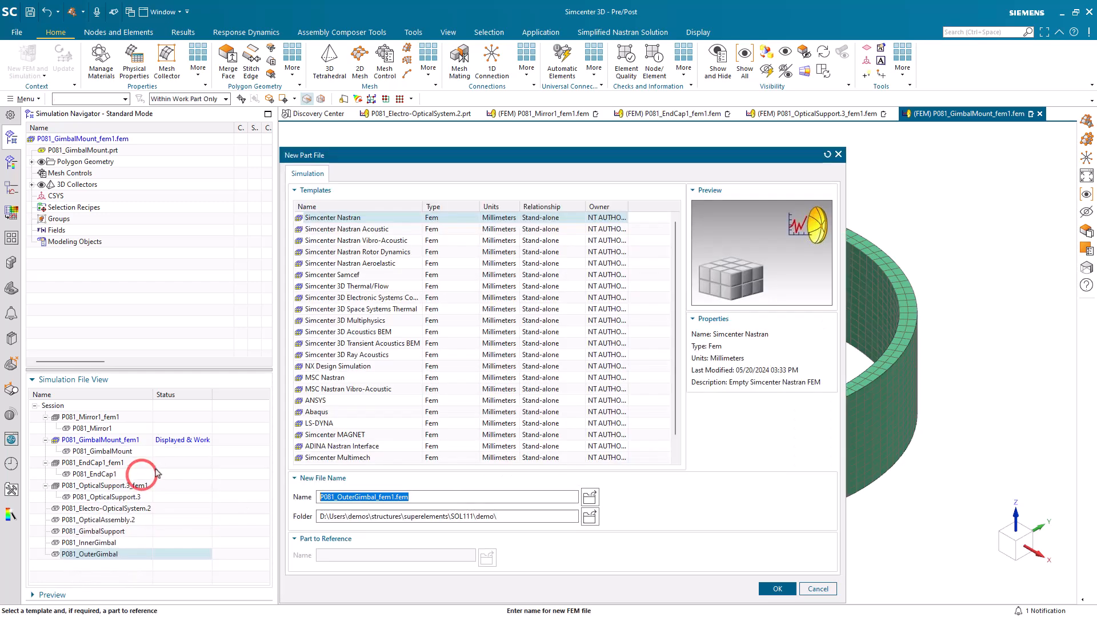
{"action": "key", "text": "Return"}
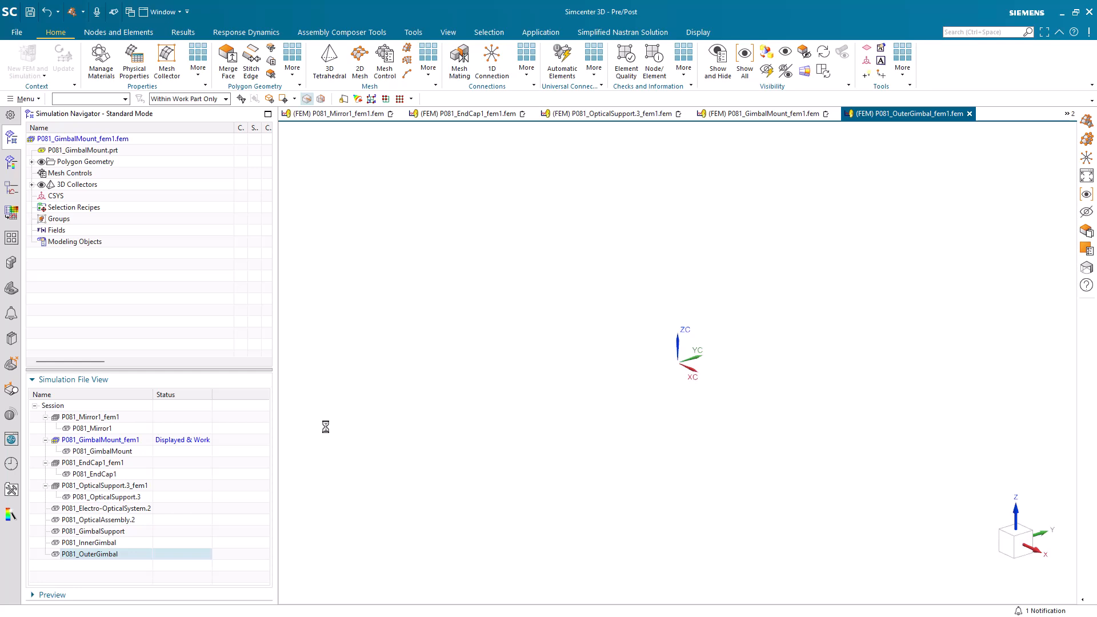
{"action": "middle_click", "coordinate": [344, 370]}
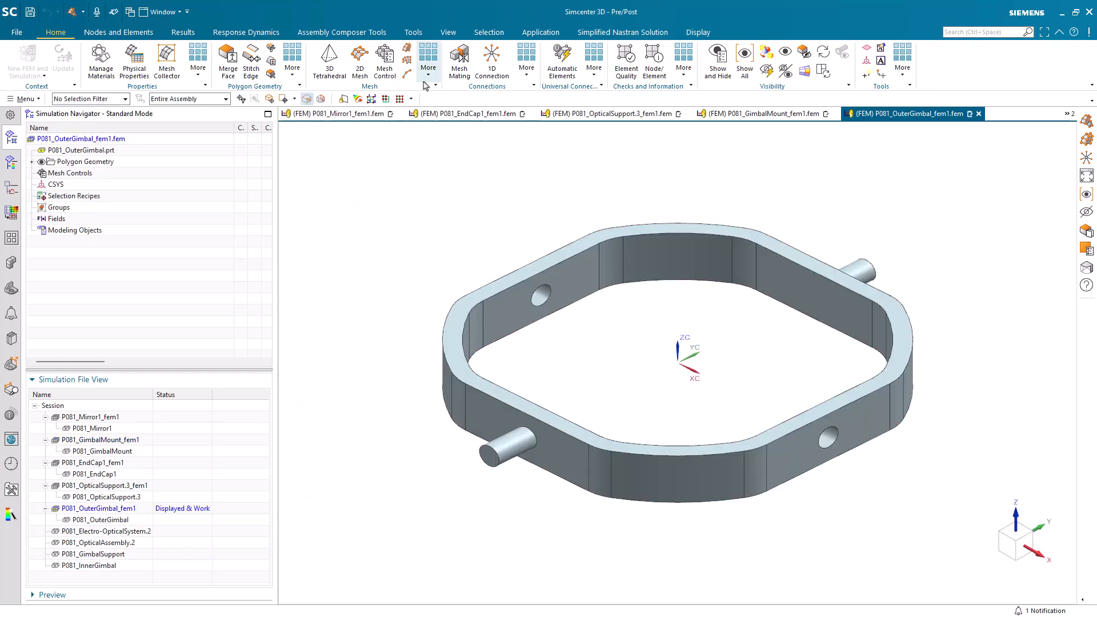
Mesh the outer gimbal body with CHEXA(8) hex dominant elements at a 3 mm element size
{"action": "left_click", "coordinate": [429, 60]}
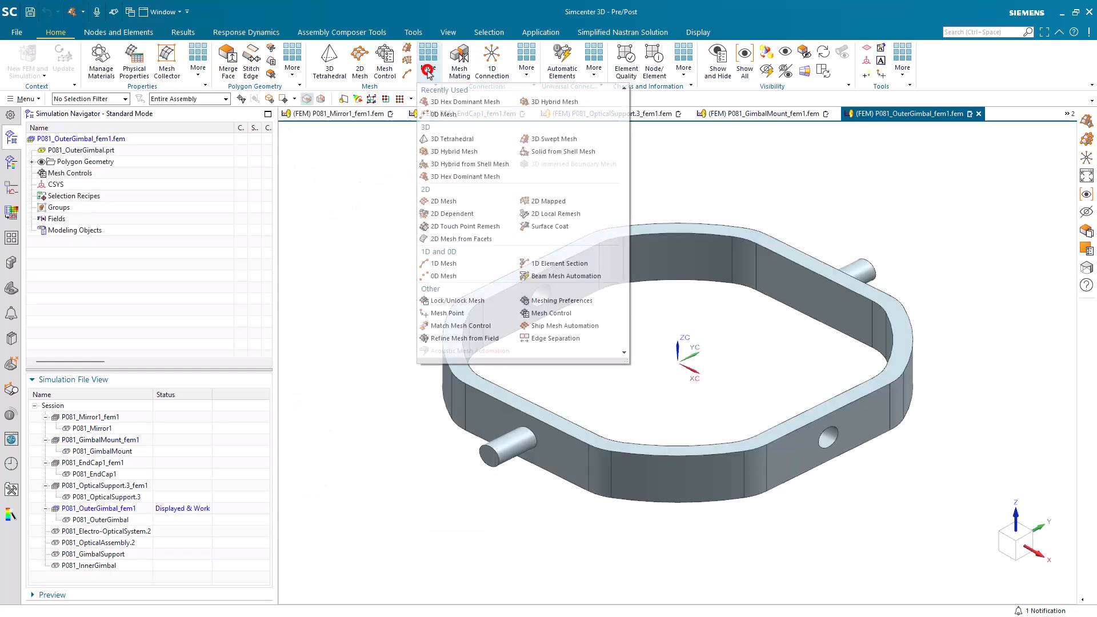
{"action": "left_click", "coordinate": [441, 176]}
{"action": "left_click", "coordinate": [593, 290]}
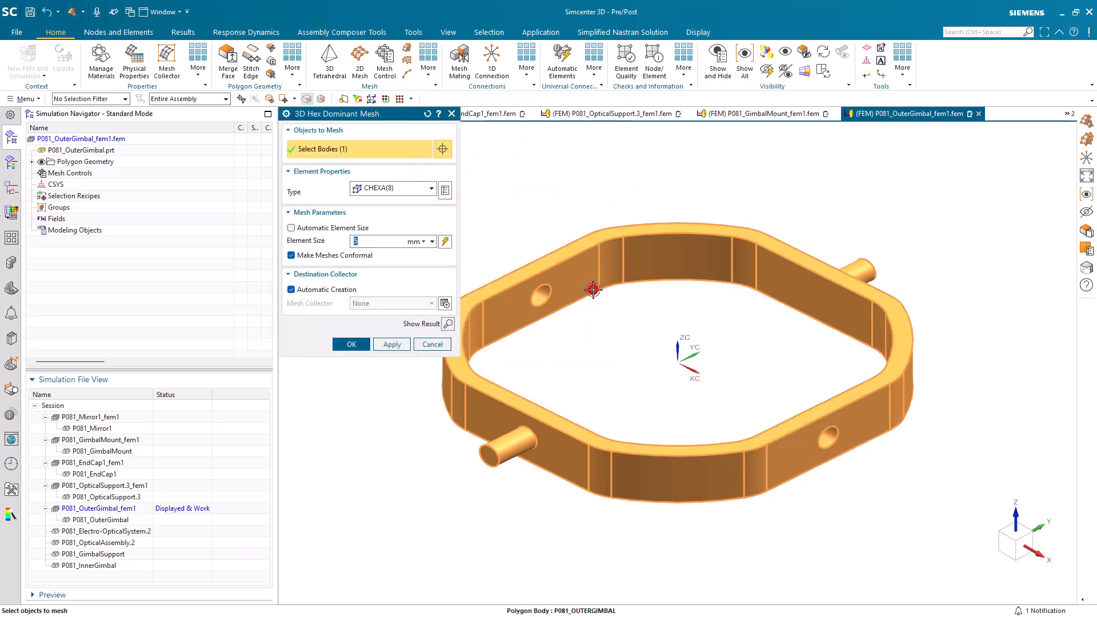
{"action": "left_click_drag", "start_coordinate": [392, 241], "coordinate": [338, 252]}
{"action": "type", "text": "3"}
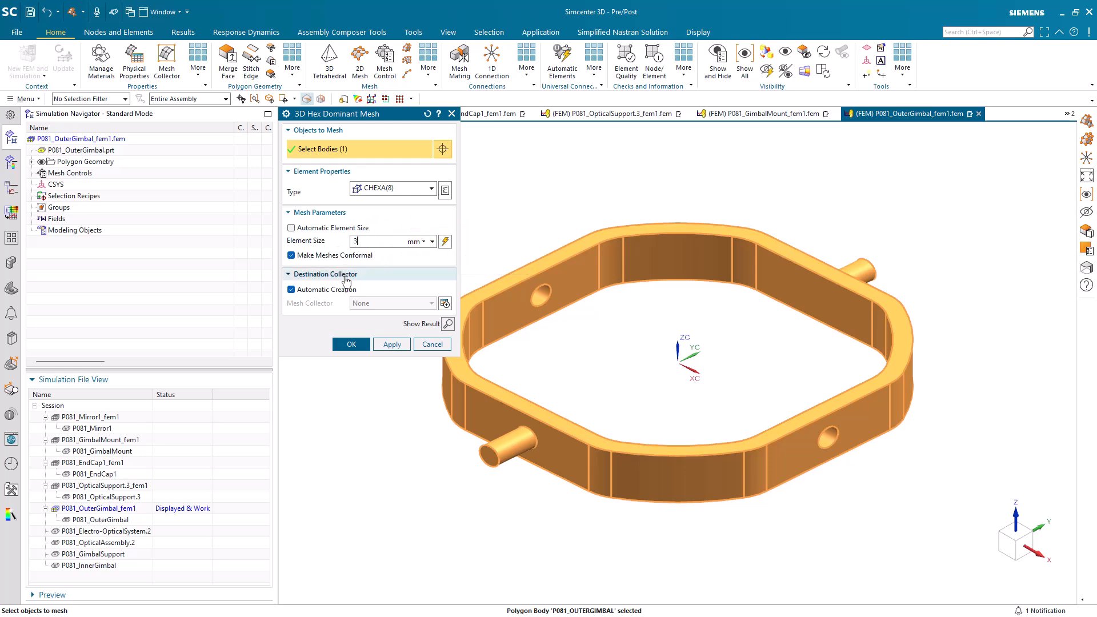
{"action": "left_click", "coordinate": [349, 344]}
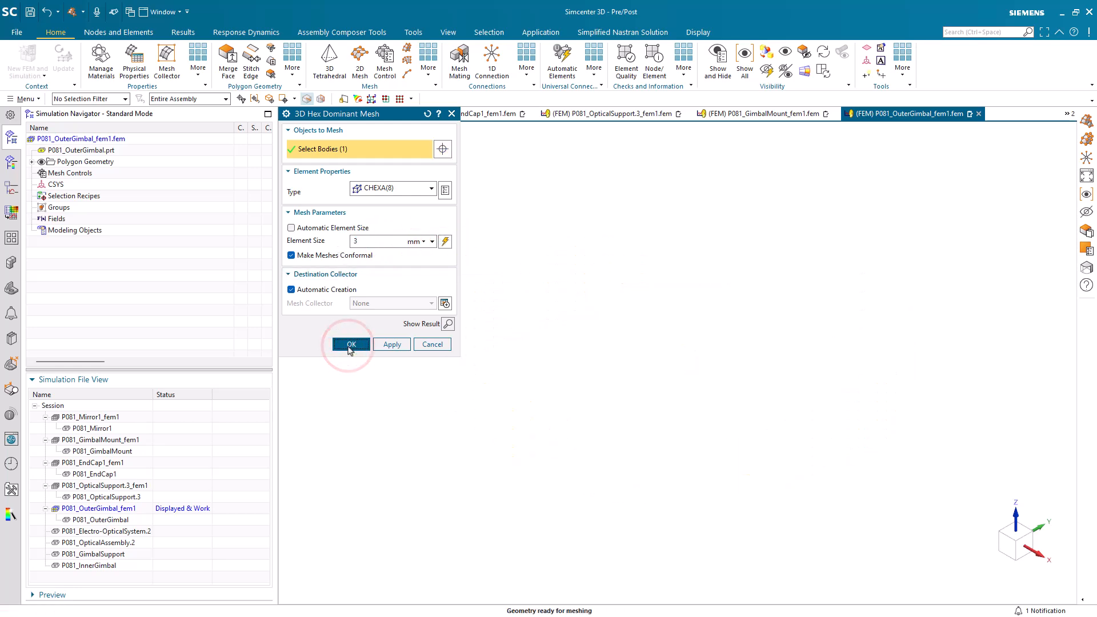
Create a FEM for the P081_InnerGimbal part, accepting the default template, file name and FEM options
{"action": "right_click", "coordinate": [98, 565]}
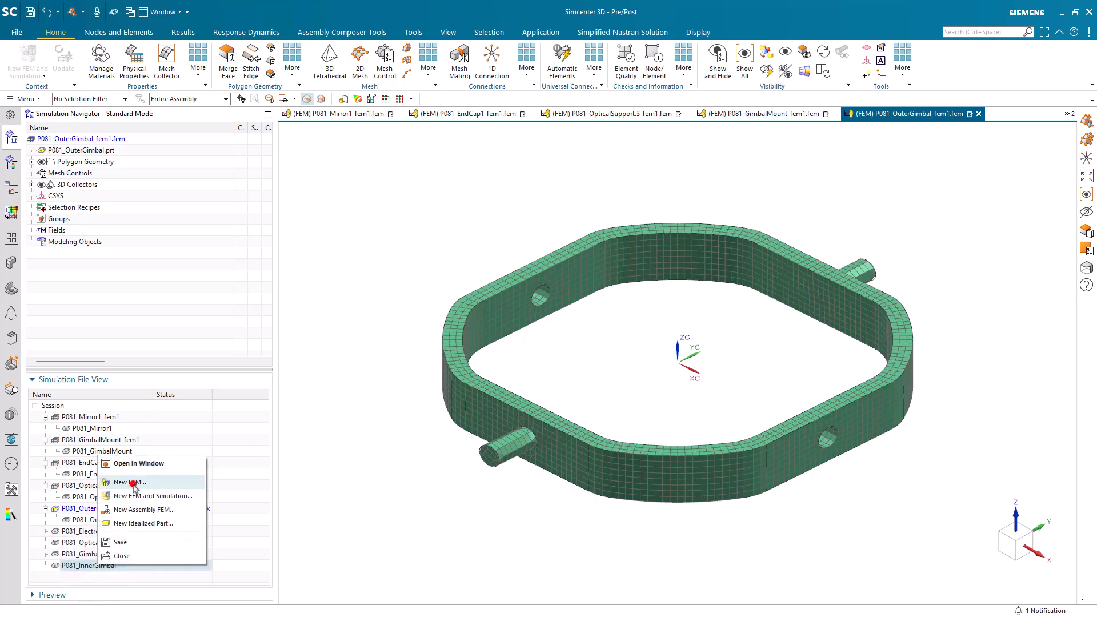
{"action": "left_click", "coordinate": [133, 485]}
{"action": "middle_click", "coordinate": [315, 416]}
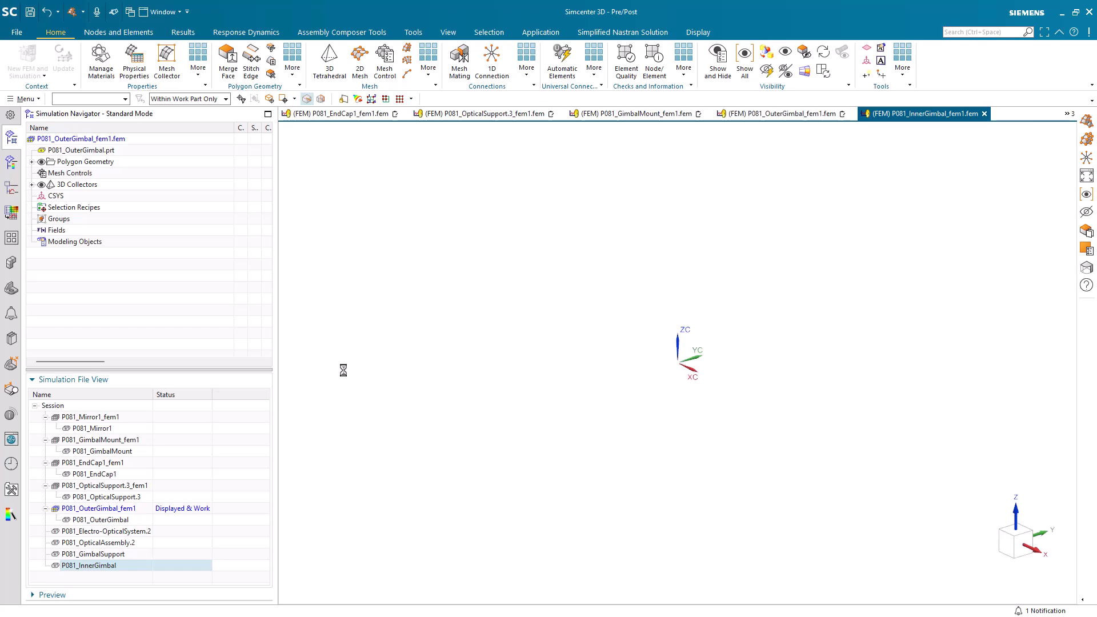
{"action": "middle_click", "coordinate": [344, 371]}
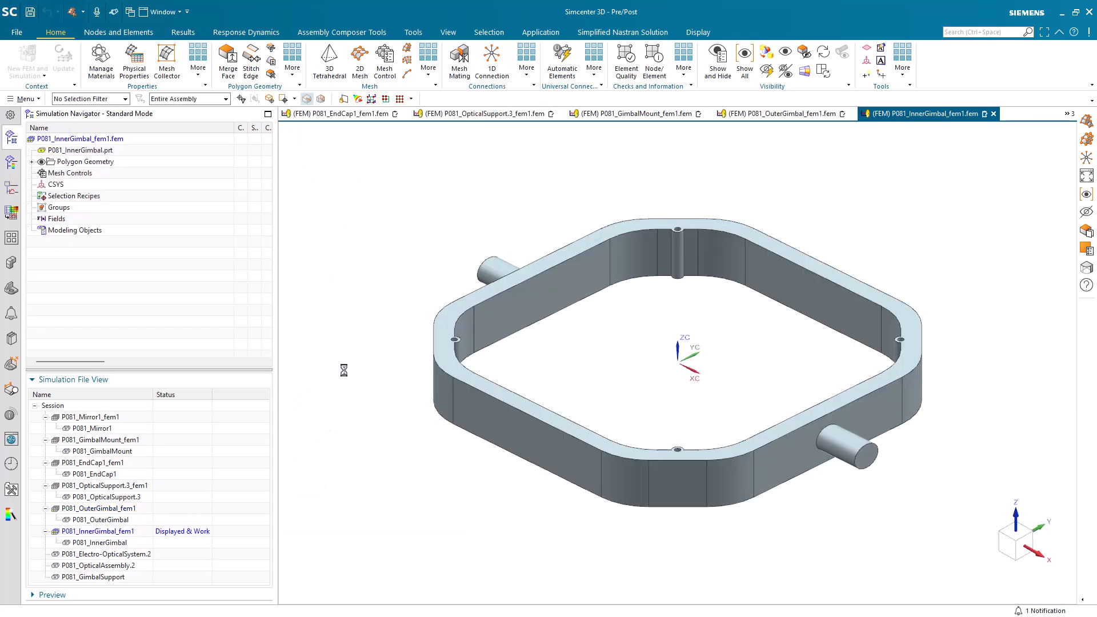
Mesh the inner gimbal body with CHEXA(8) hex dominant elements at a 2 mm element size
{"action": "left_click", "coordinate": [432, 75]}
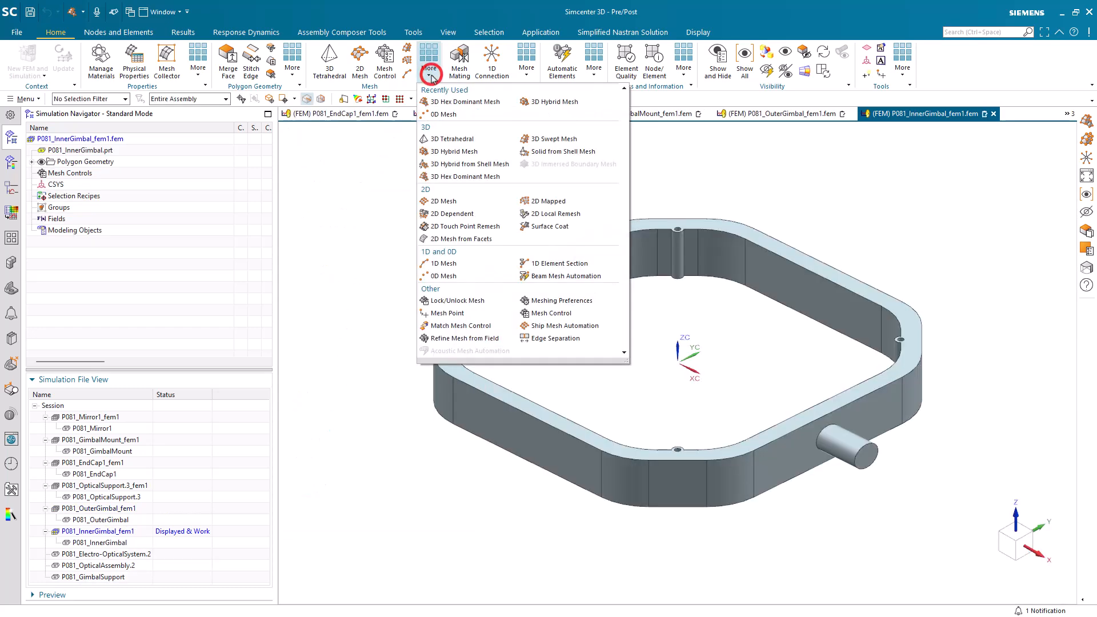
{"action": "left_click", "coordinate": [440, 174]}
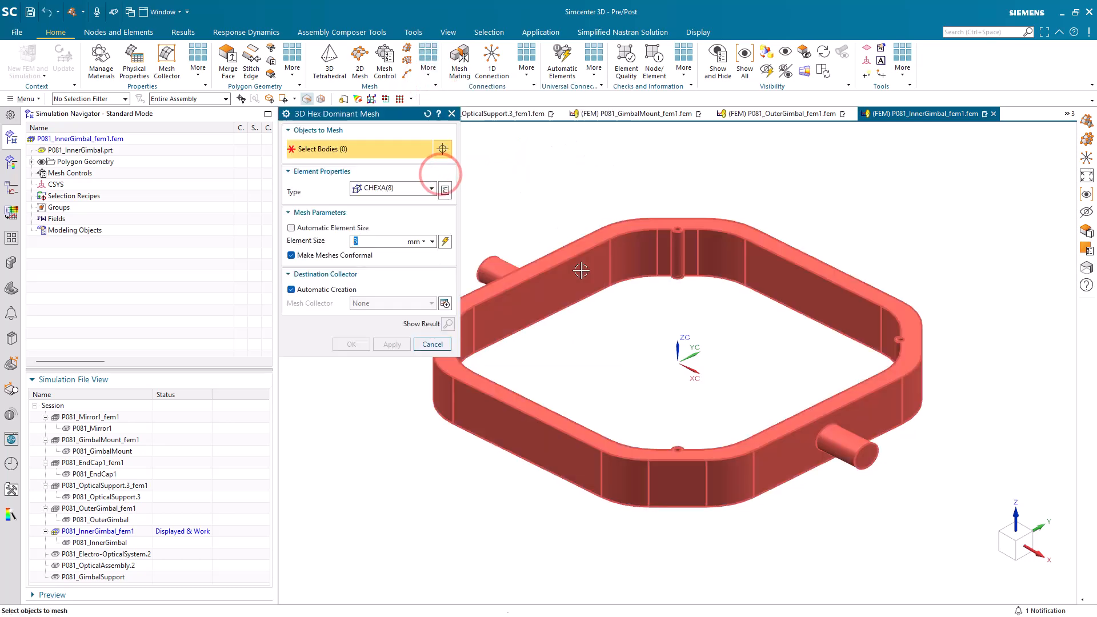
{"action": "left_click", "coordinate": [446, 243]}
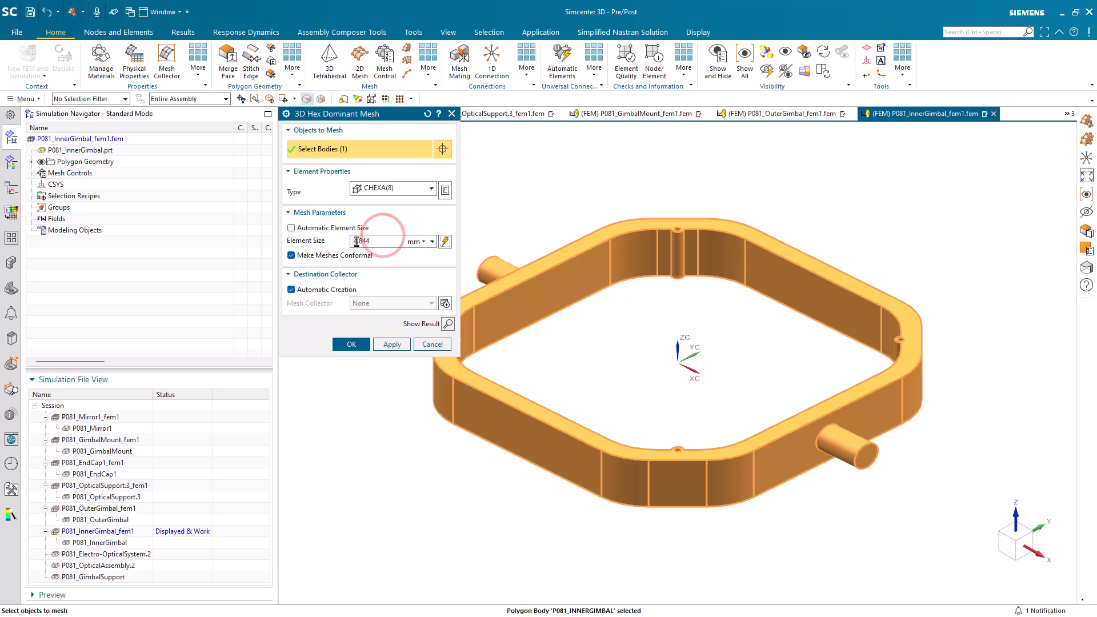
{"action": "type", "text": "2"}
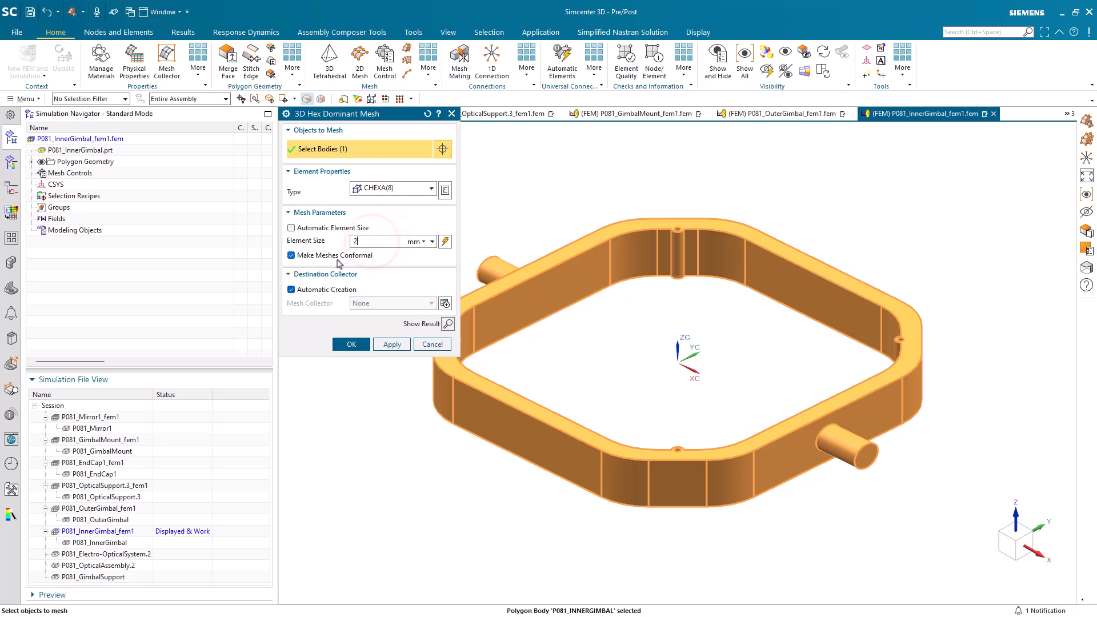
{"action": "left_click", "coordinate": [346, 341]}
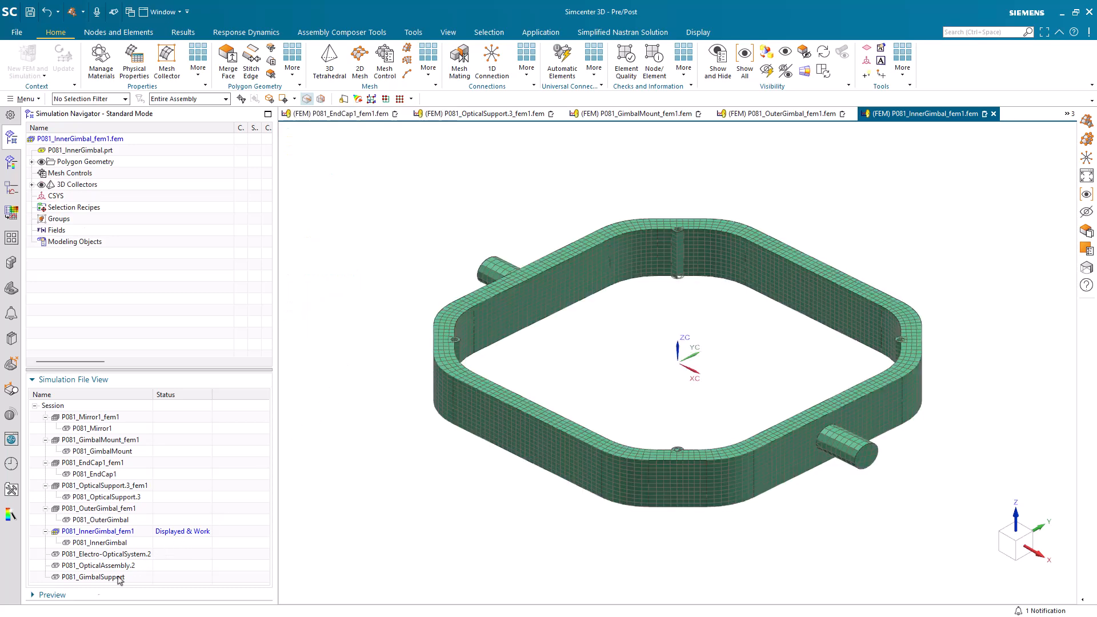
Create a FEM for the P081_GimbalSupport part, accepting the default template, file name and FEM options
{"action": "right_click", "coordinate": [94, 579]}
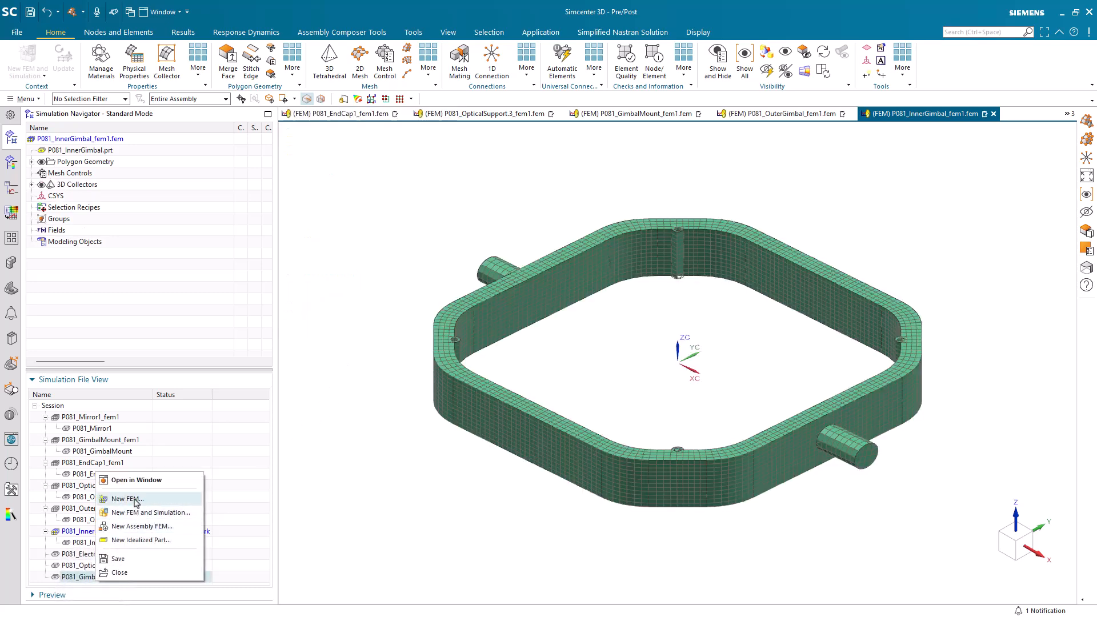
{"action": "left_click", "coordinate": [134, 495]}
{"action": "middle_click", "coordinate": [331, 439]}
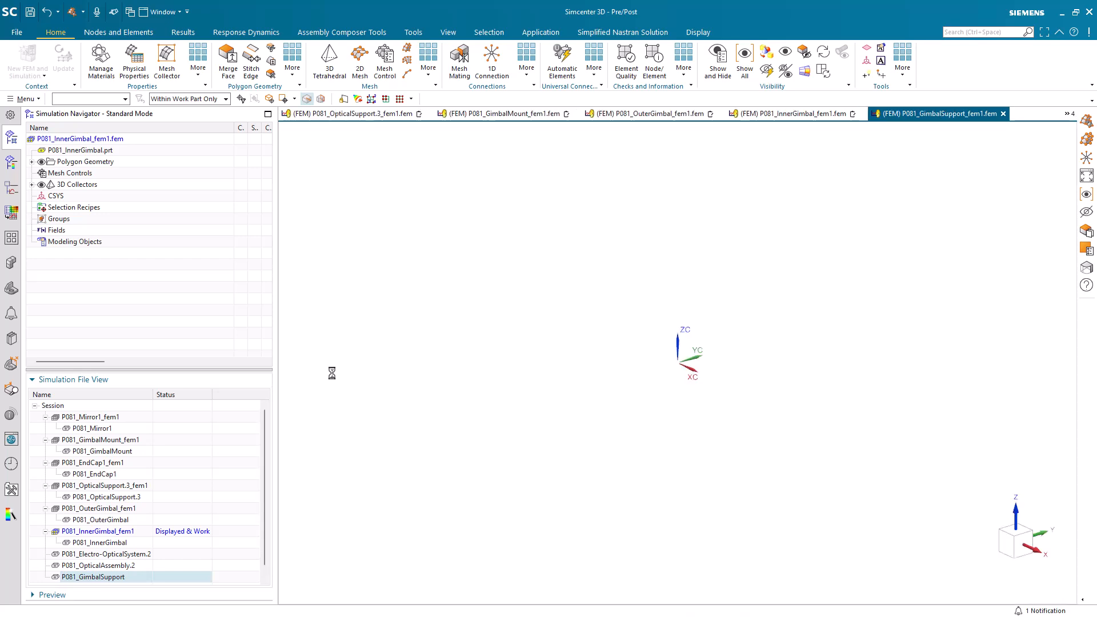
{"action": "middle_click", "coordinate": [333, 375]}
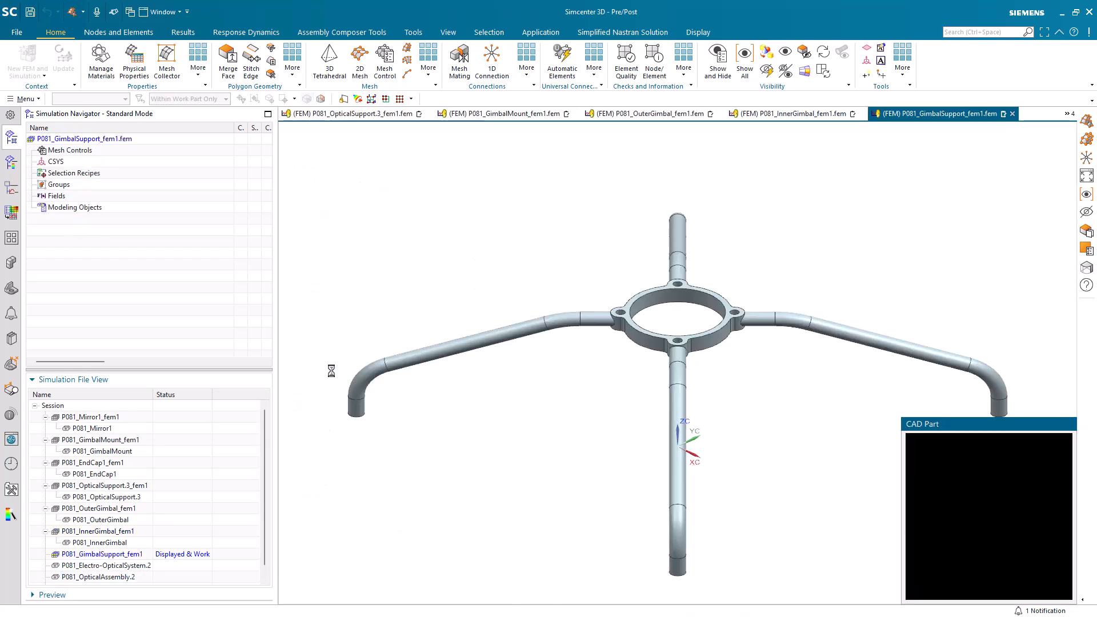
Mesh the gimbal support body with CHEXA(8) hex dominant elements at a 0.5 mm element size
{"action": "left_click", "coordinate": [424, 71]}
{"action": "left_click", "coordinate": [447, 176]}
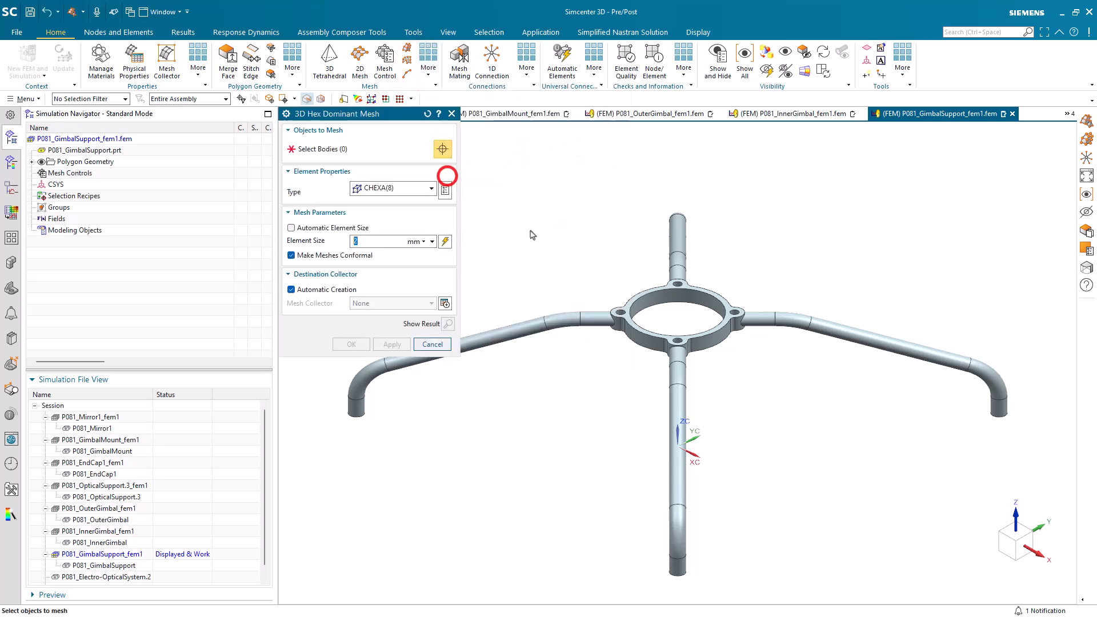
{"action": "left_click", "coordinate": [601, 314]}
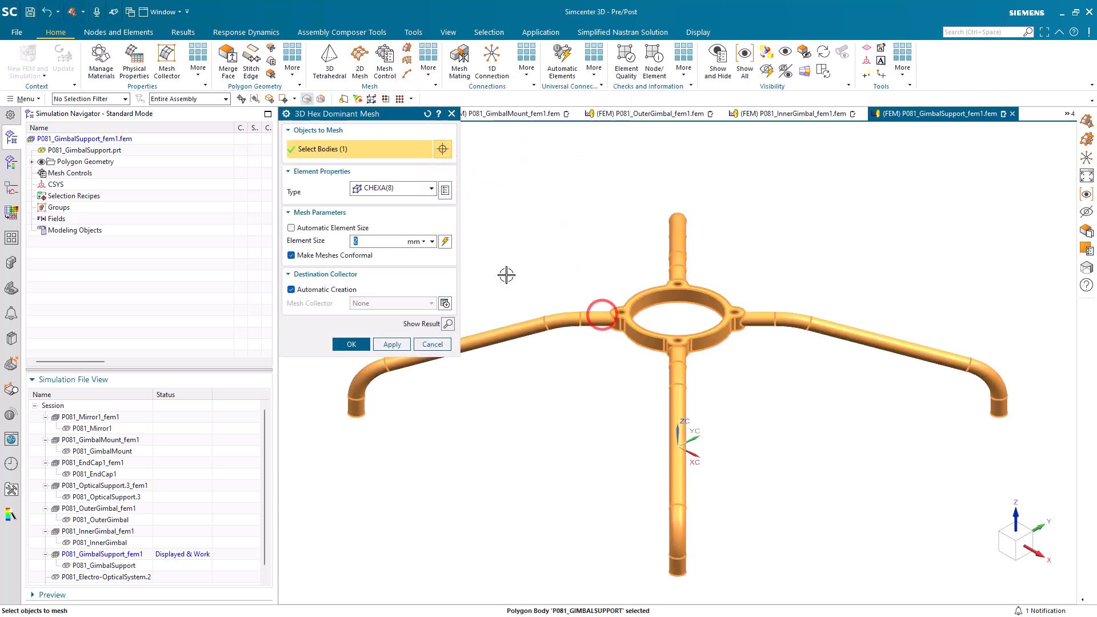
{"action": "left_click", "coordinate": [444, 242]}
{"action": "double_click", "coordinate": [379, 241]}
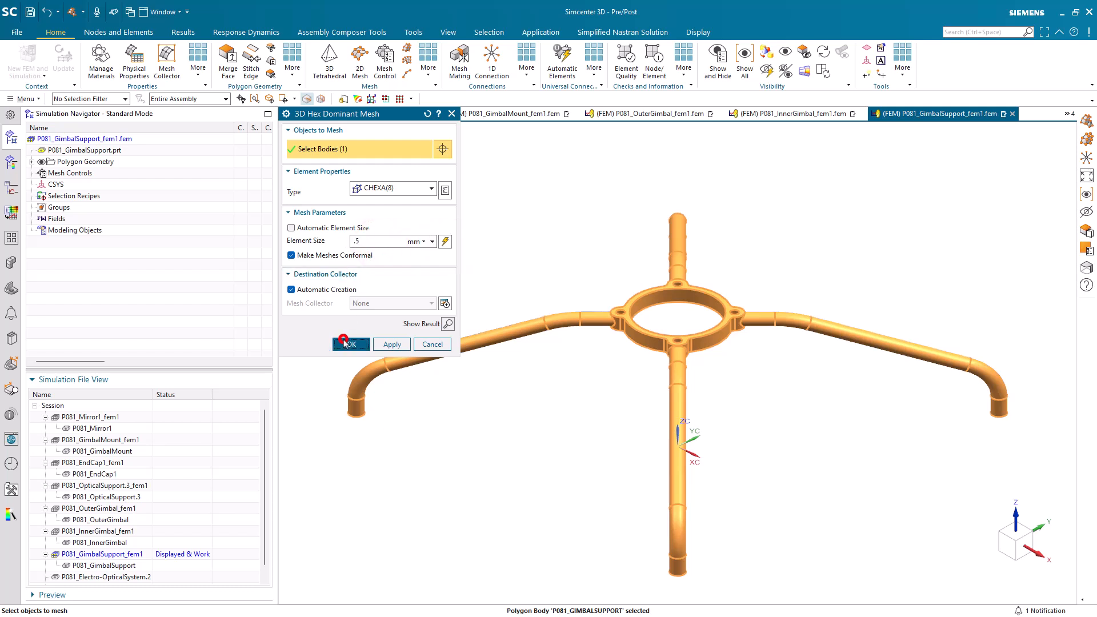
{"action": "left_click", "coordinate": [347, 343]}
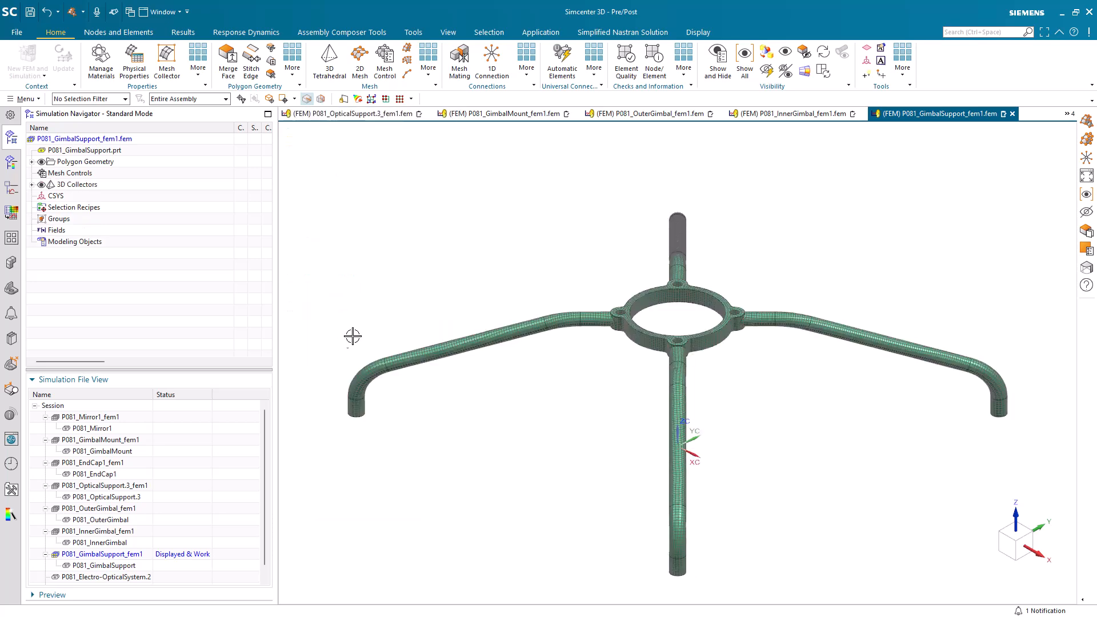
Create a point-to-face RBE2 connection from the centre of one ring mounting hole to its inner face on the gimbal support
{"action": "scroll", "coordinate": [674, 324], "scroll_direction": "up", "scroll_amount": 8}
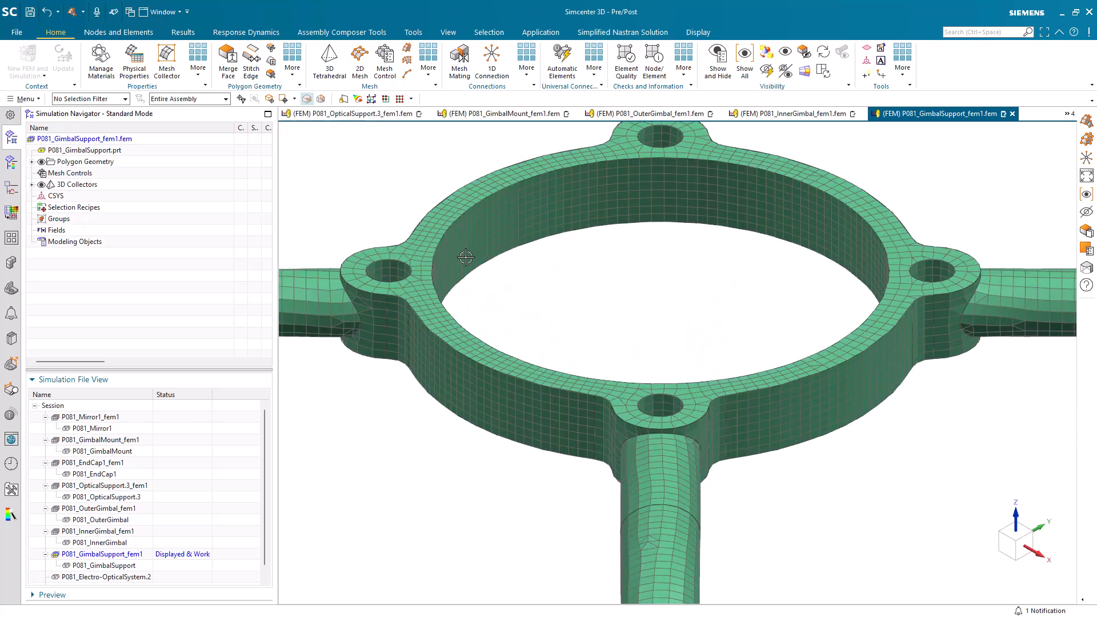
{"action": "middle_click_drag", "start_coordinate": [469, 259], "coordinate": [445, 267]}
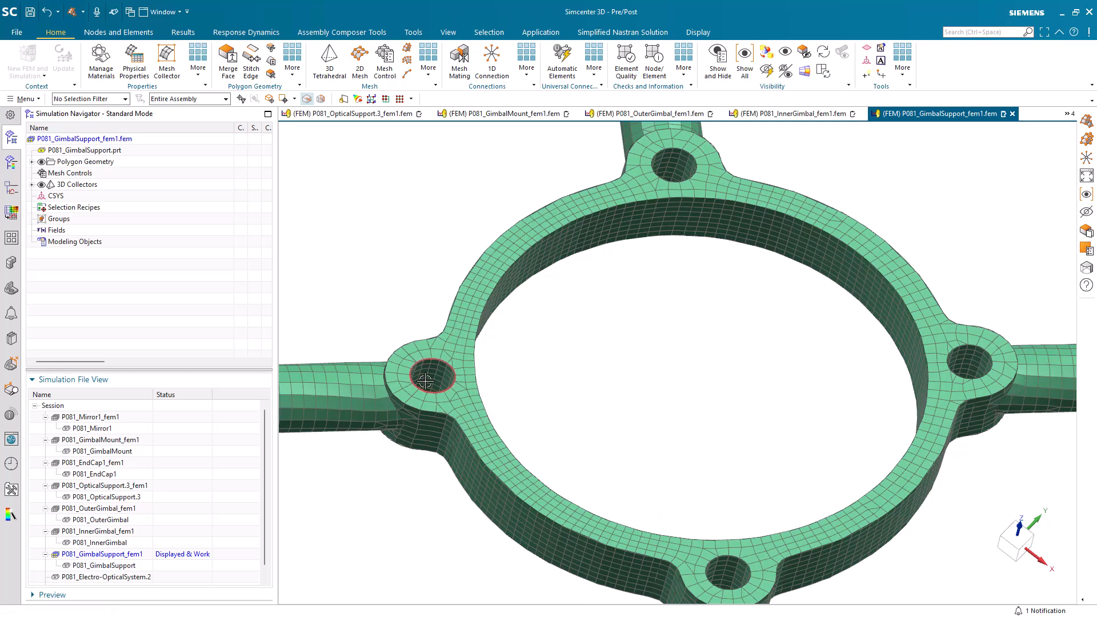
{"action": "scroll", "coordinate": [424, 380], "scroll_direction": "up", "scroll_amount": 3}
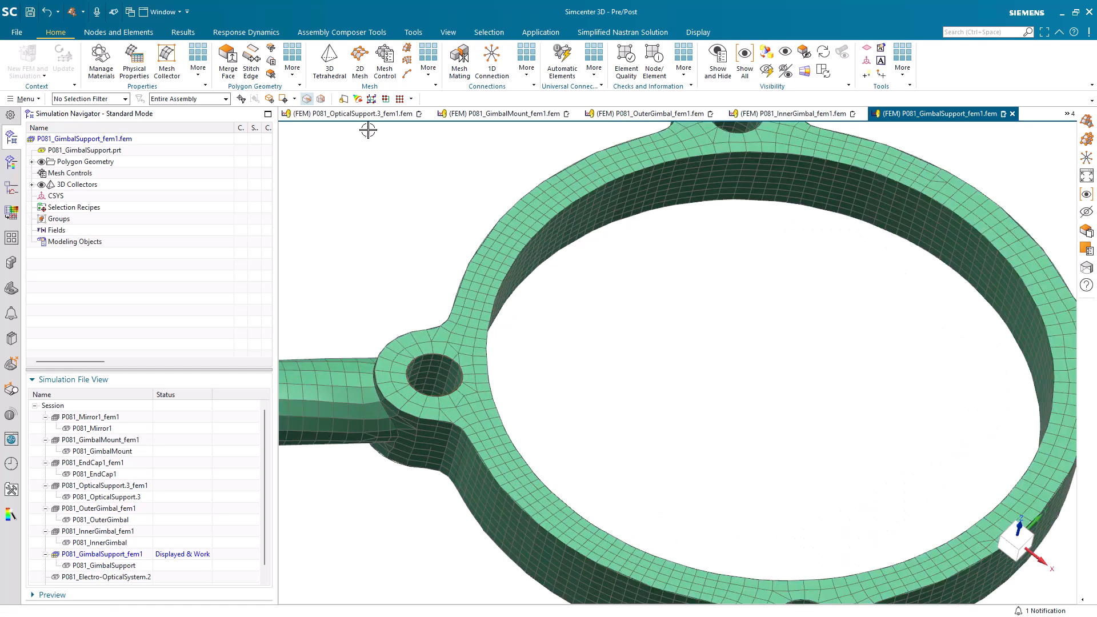
{"action": "left_click", "coordinate": [492, 57]}
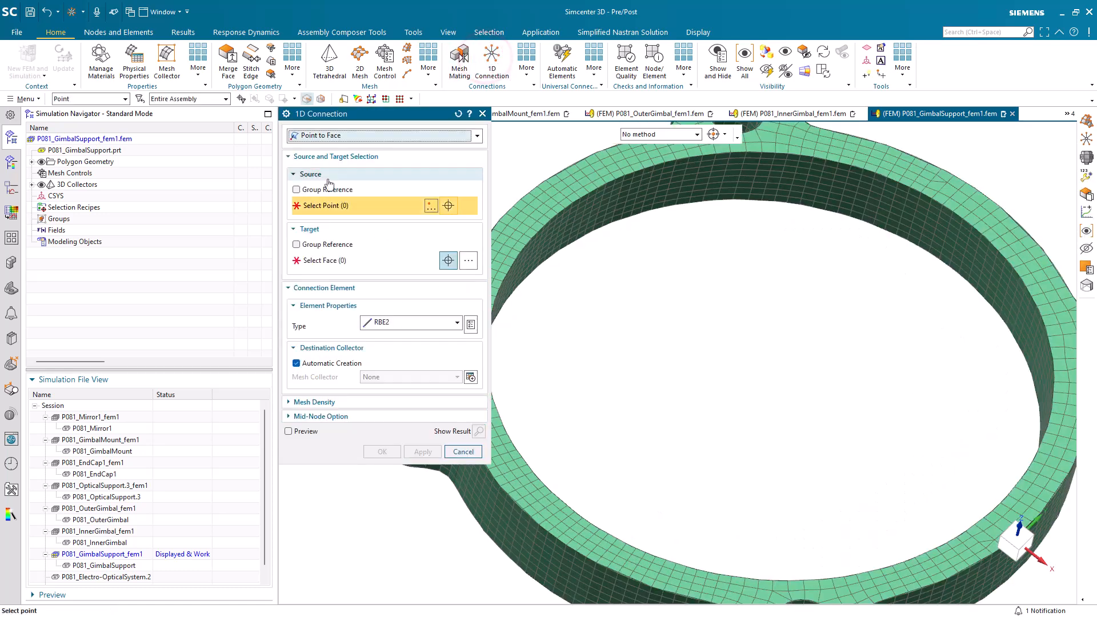
{"action": "left_click_drag", "start_coordinate": [328, 120], "coordinate": [239, 149]}
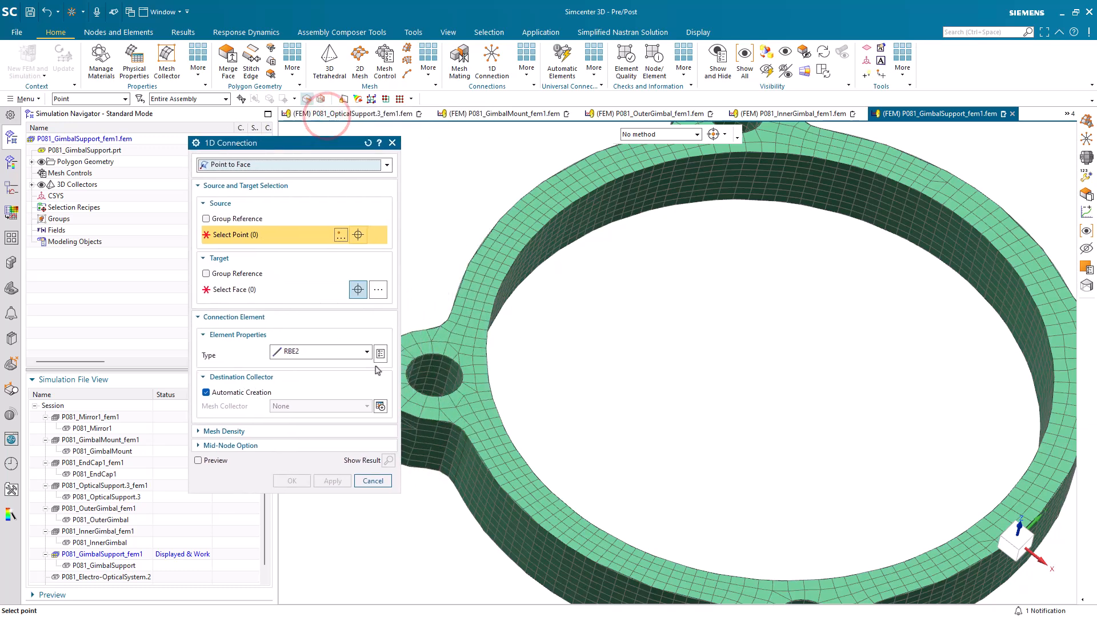
{"action": "left_click", "coordinate": [443, 364]}
{"action": "left_click", "coordinate": [444, 366]}
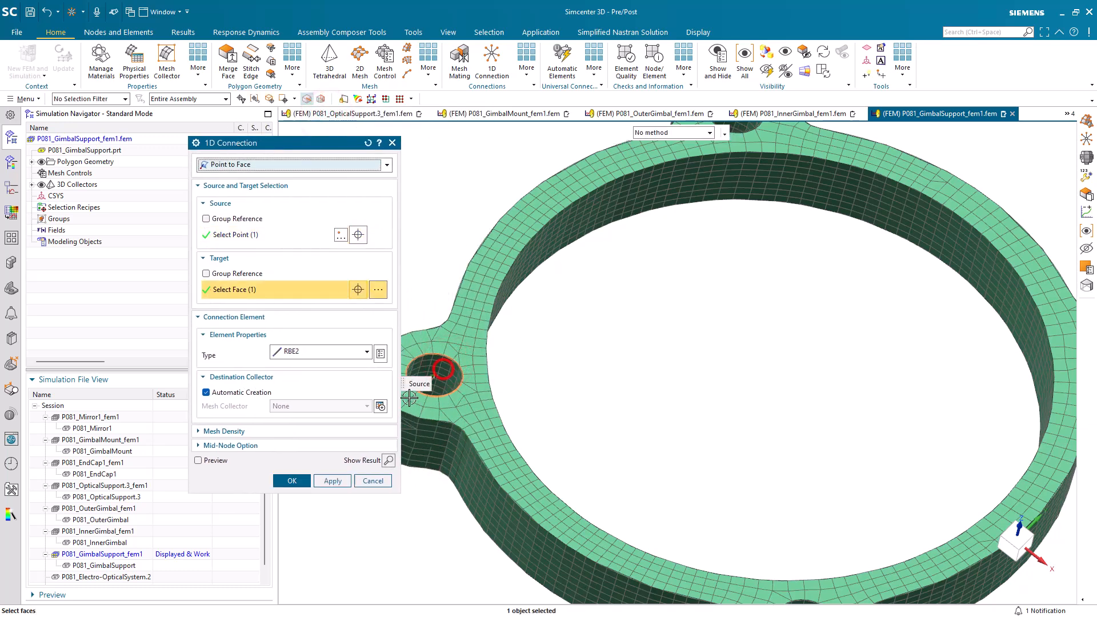
{"action": "left_click", "coordinate": [326, 482]}
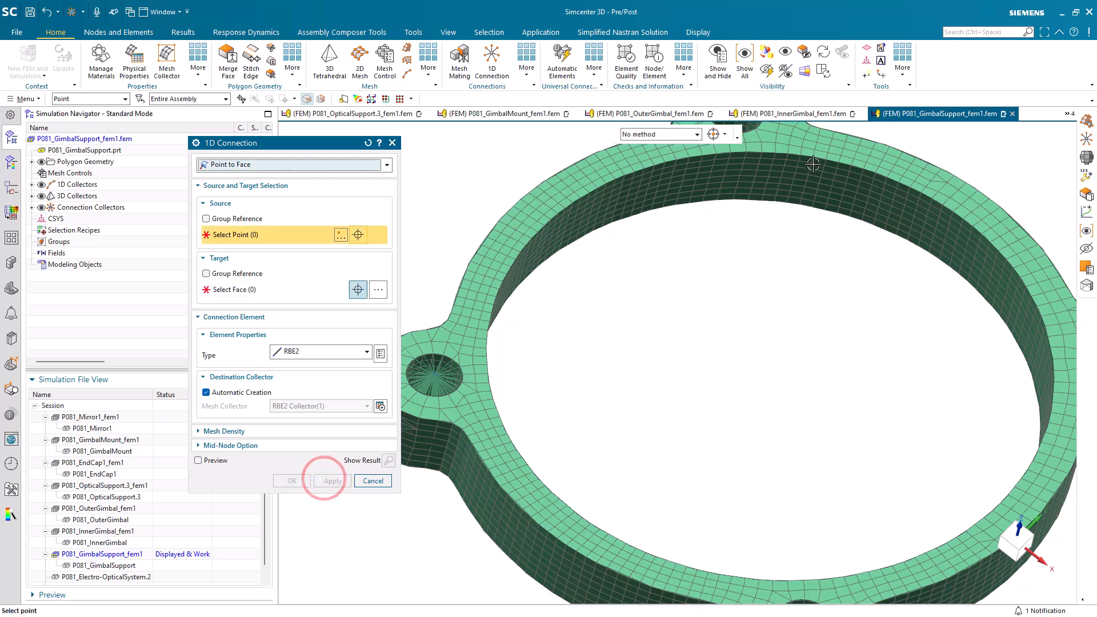
Connect the second ring hole's centre to its inner face with RBE2, turning off automatic collector creation to use RBE2 Collector(1)
{"action": "scroll", "coordinate": [696, 393], "scroll_direction": "down", "scroll_amount": 2}
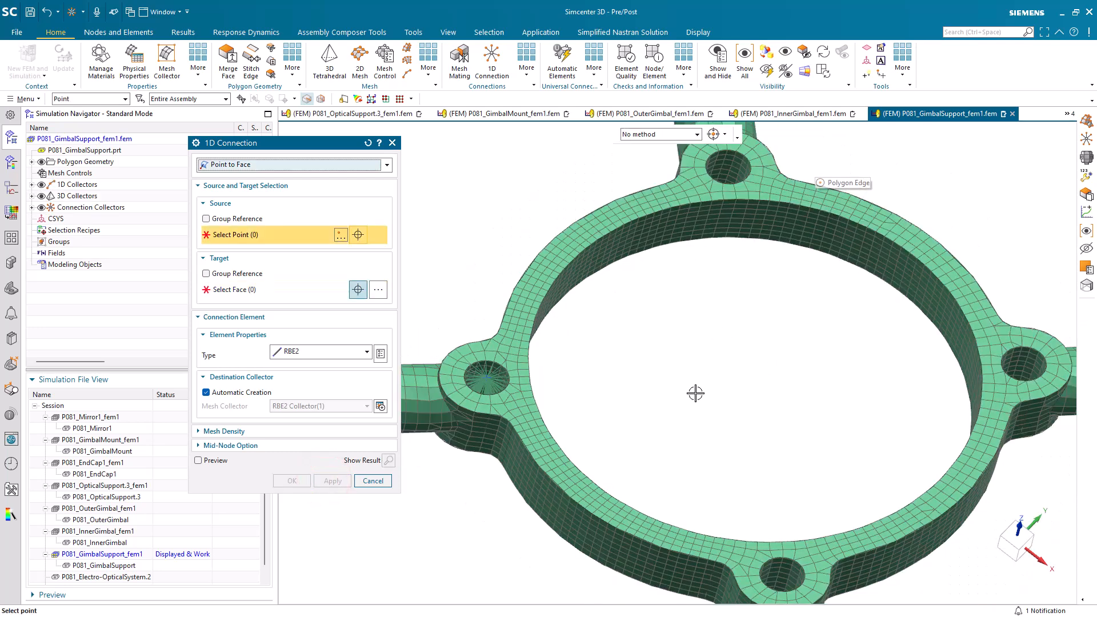
{"action": "left_click", "coordinate": [739, 167]}
{"action": "left_click", "coordinate": [738, 168]}
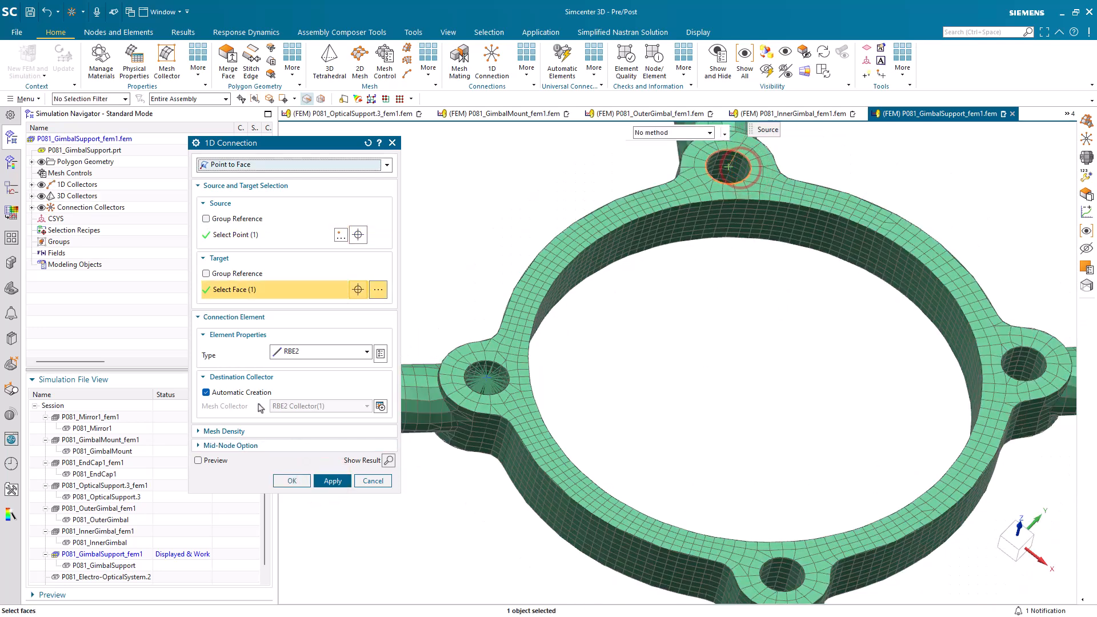
{"action": "left_click", "coordinate": [250, 393]}
{"action": "left_click", "coordinate": [320, 482]}
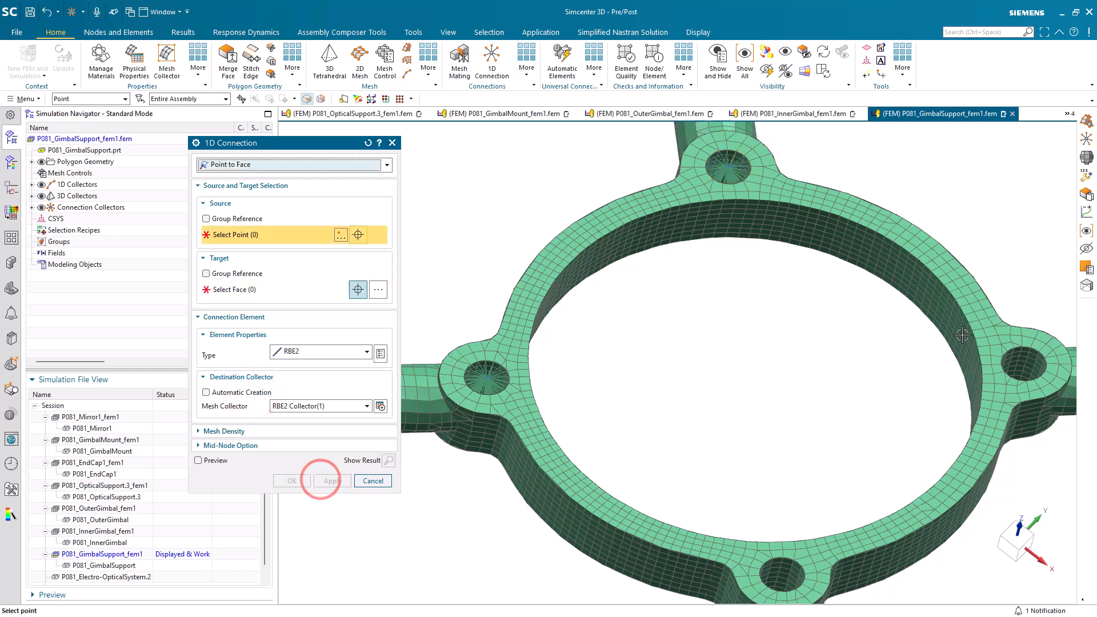
Add point-to-face RBE2 connections at the two remaining ring mounting holes of the gimbal support, using RBE2 Collector(1)
{"action": "left_click", "coordinate": [1015, 346]}
{"action": "left_click", "coordinate": [1014, 364]}
{"action": "middle_click", "coordinate": [910, 448]}
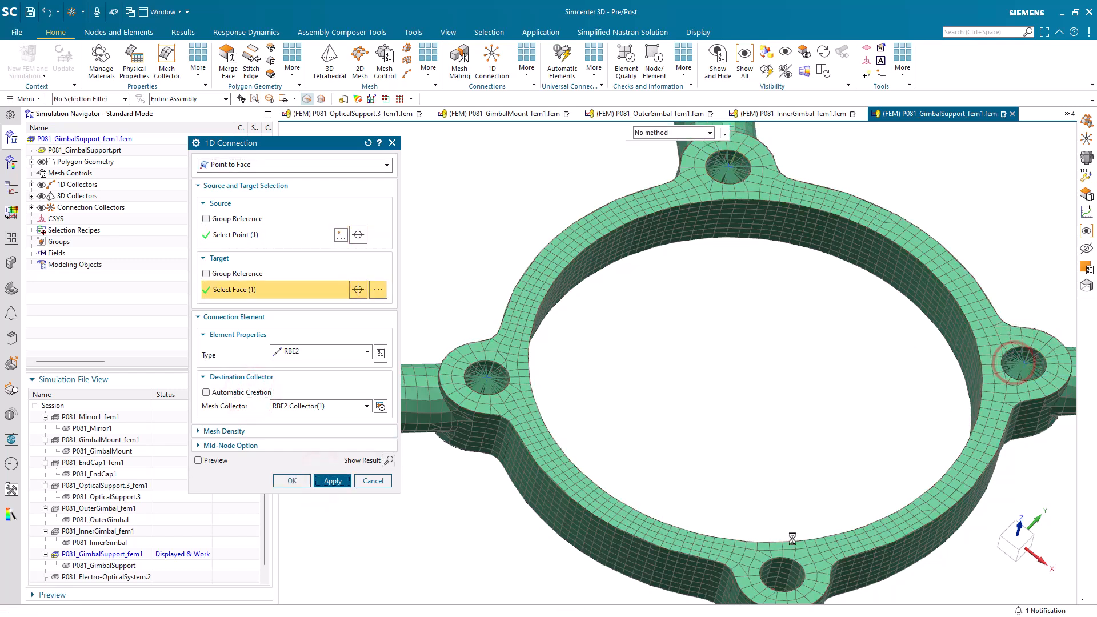
{"action": "left_click", "coordinate": [761, 573]}
{"action": "left_click", "coordinate": [770, 578]}
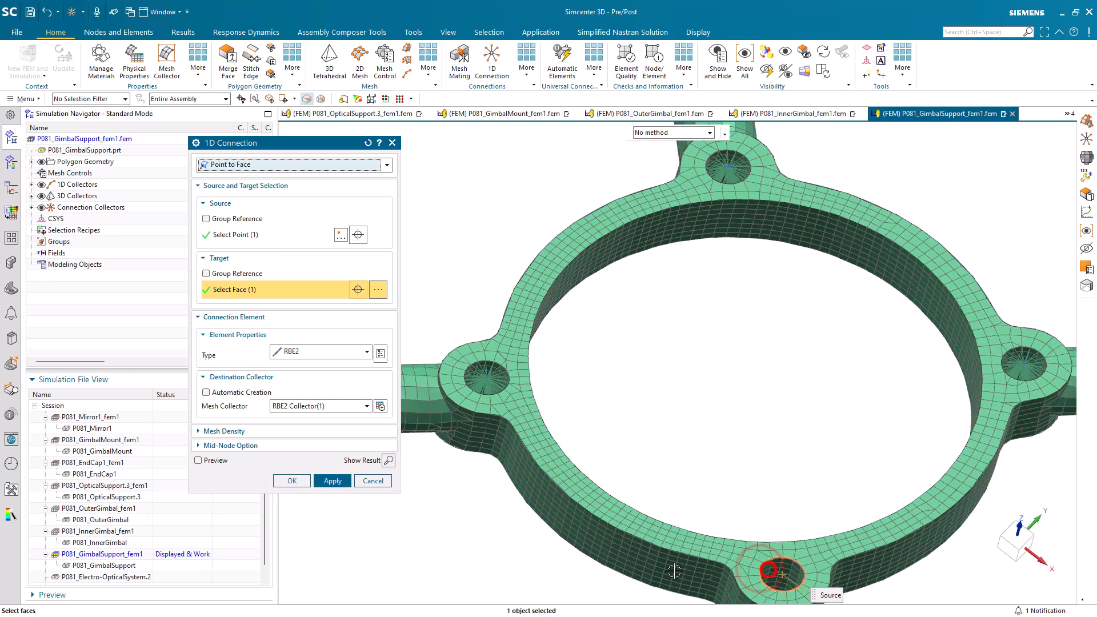
{"action": "left_click", "coordinate": [292, 481]}
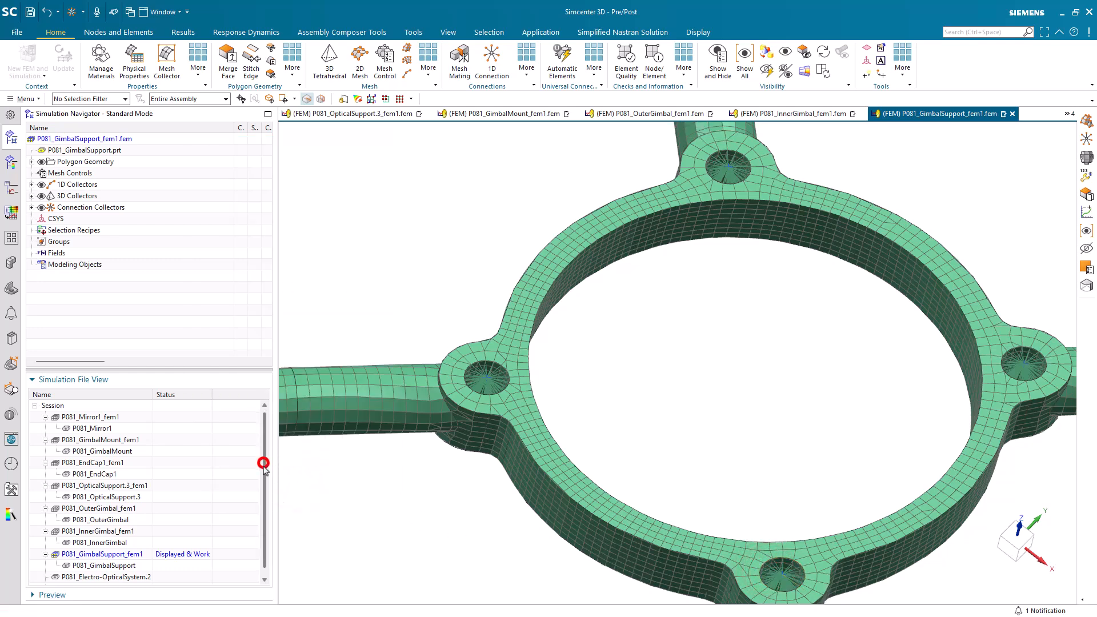
Create an assembly FEM for P081_OpticalAssembly.2 with the default template and file name, mapped to the P081_OpticalAssembly.2 part
{"action": "left_click_drag", "start_coordinate": [264, 465], "coordinate": [266, 489]}
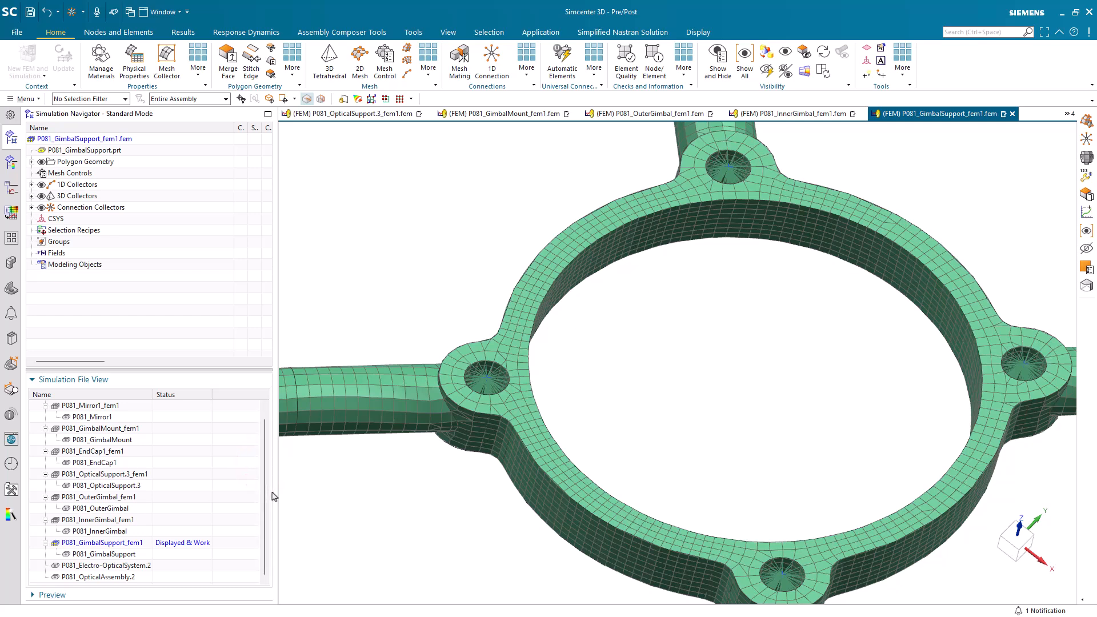
{"action": "right_click", "coordinate": [102, 578]}
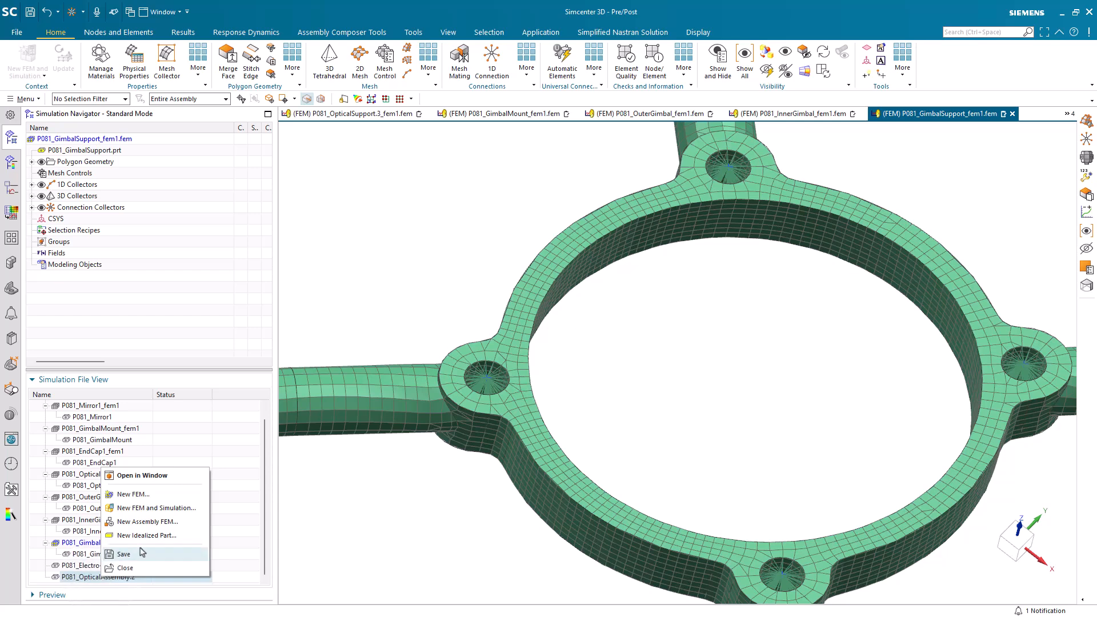
{"action": "left_click", "coordinate": [144, 521]}
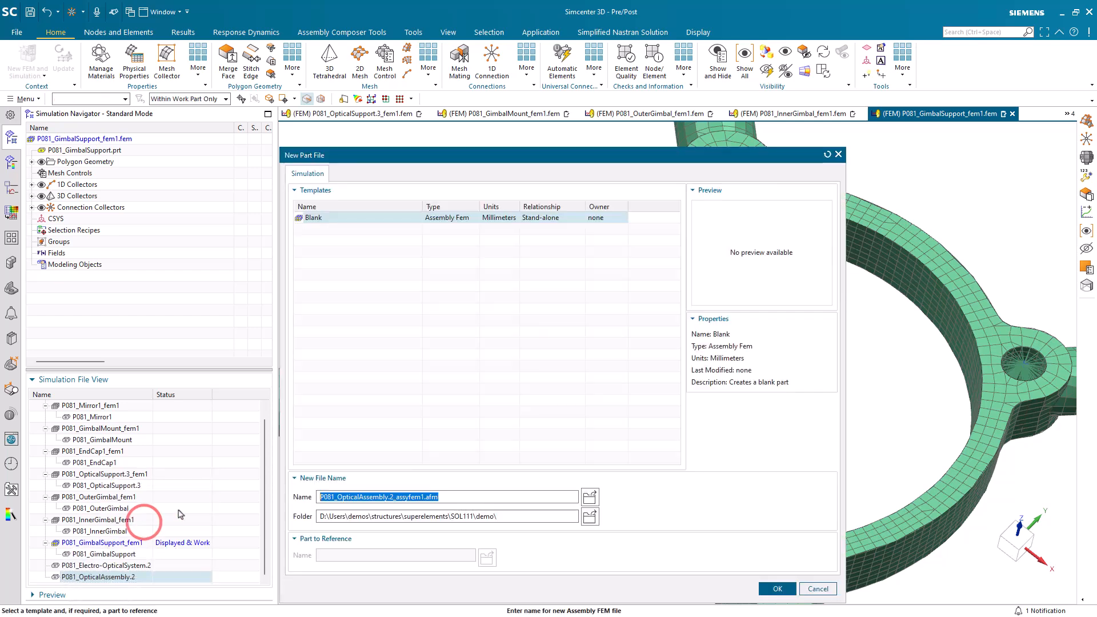
{"action": "key", "text": "Return"}
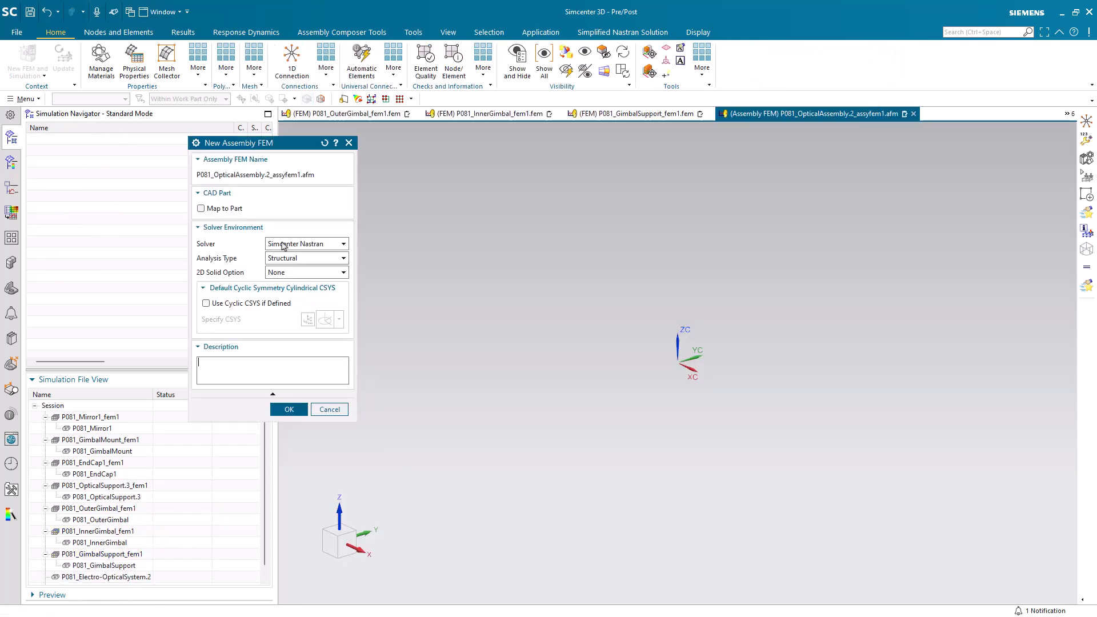
{"action": "left_click", "coordinate": [231, 209]}
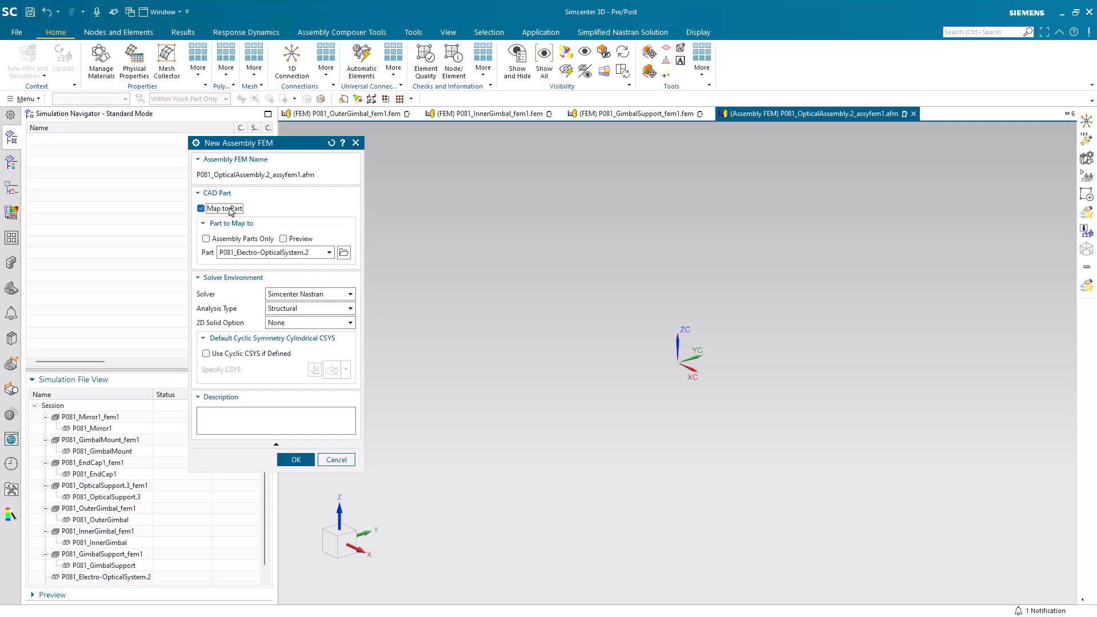
{"action": "left_click", "coordinate": [247, 255]}
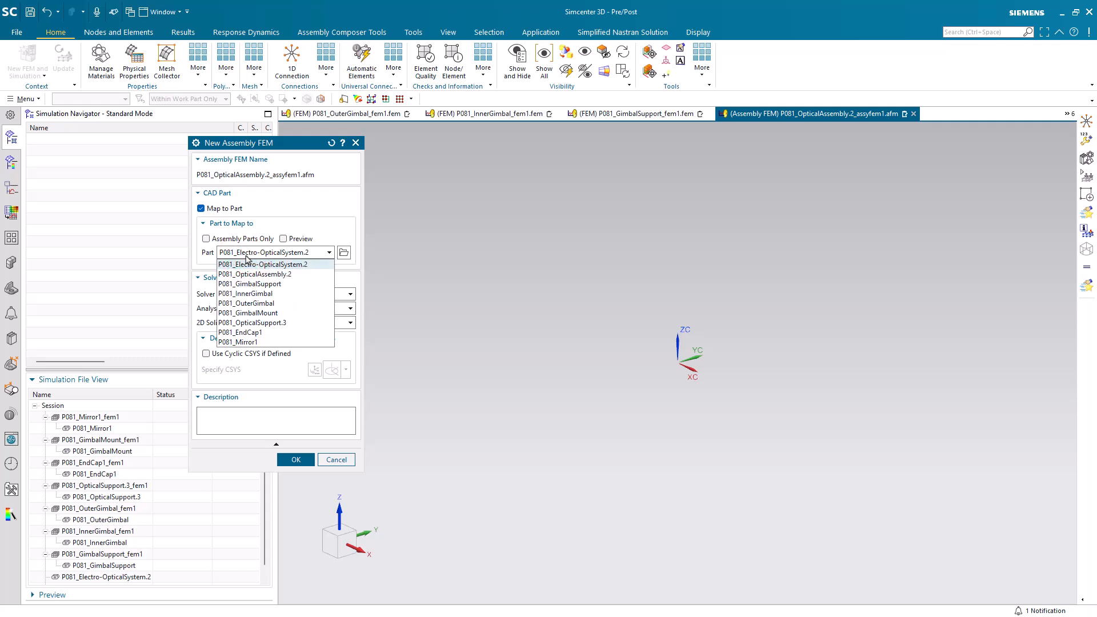
{"action": "left_click", "coordinate": [247, 274]}
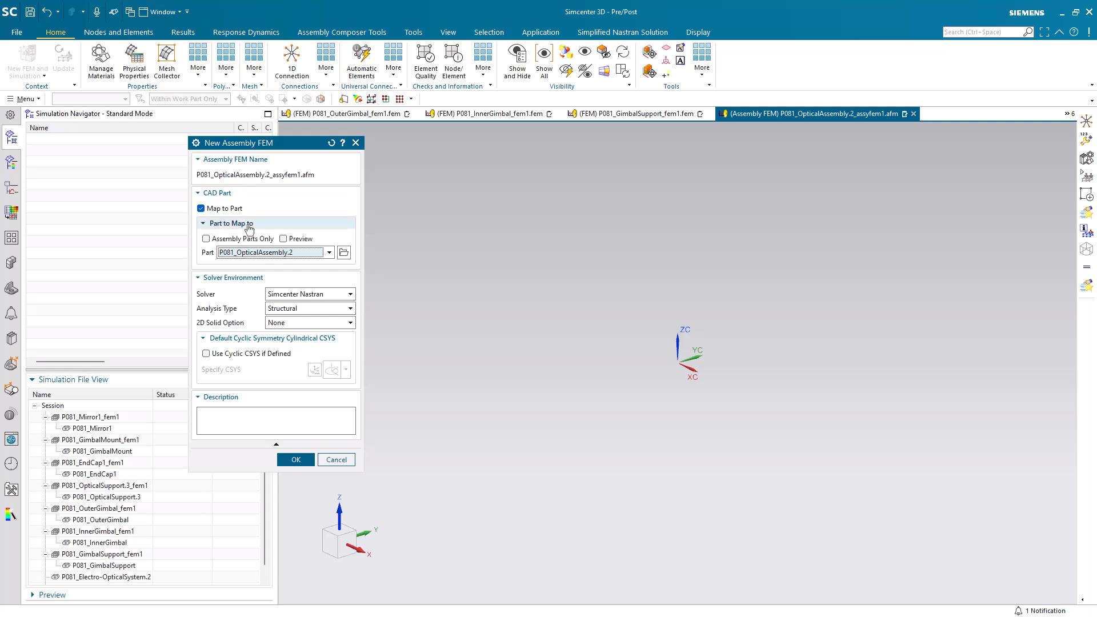
{"action": "left_click", "coordinate": [293, 458]}
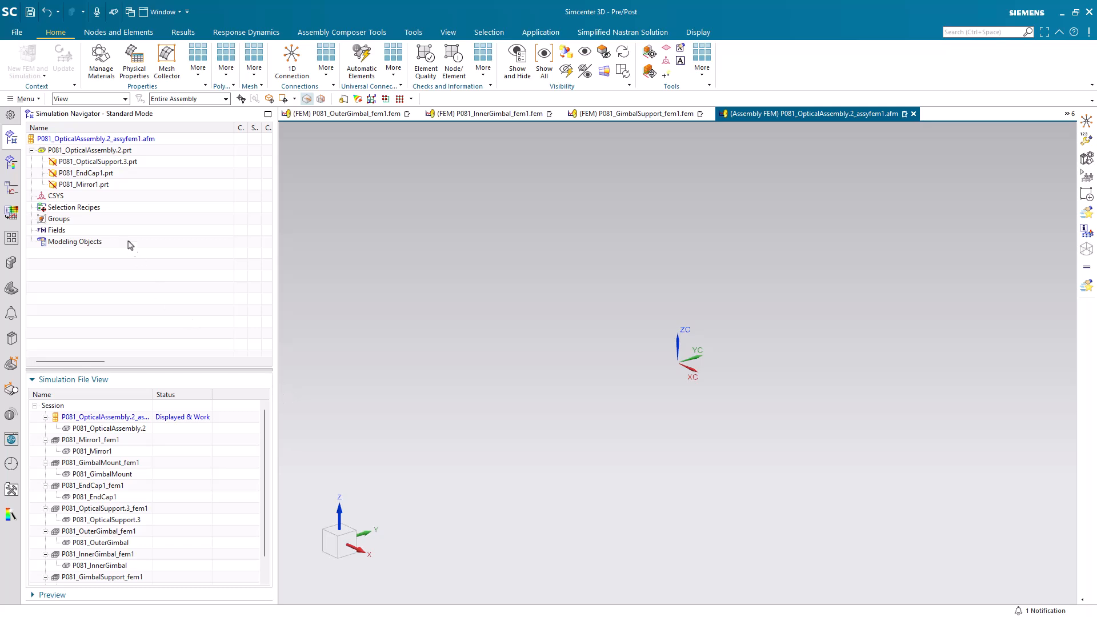
Automatically map the P081_OpticalSupport.3, P081_EndCap1 and P081_Mirror1 parts to their associated FE models
{"action": "left_click", "coordinate": [83, 164]}
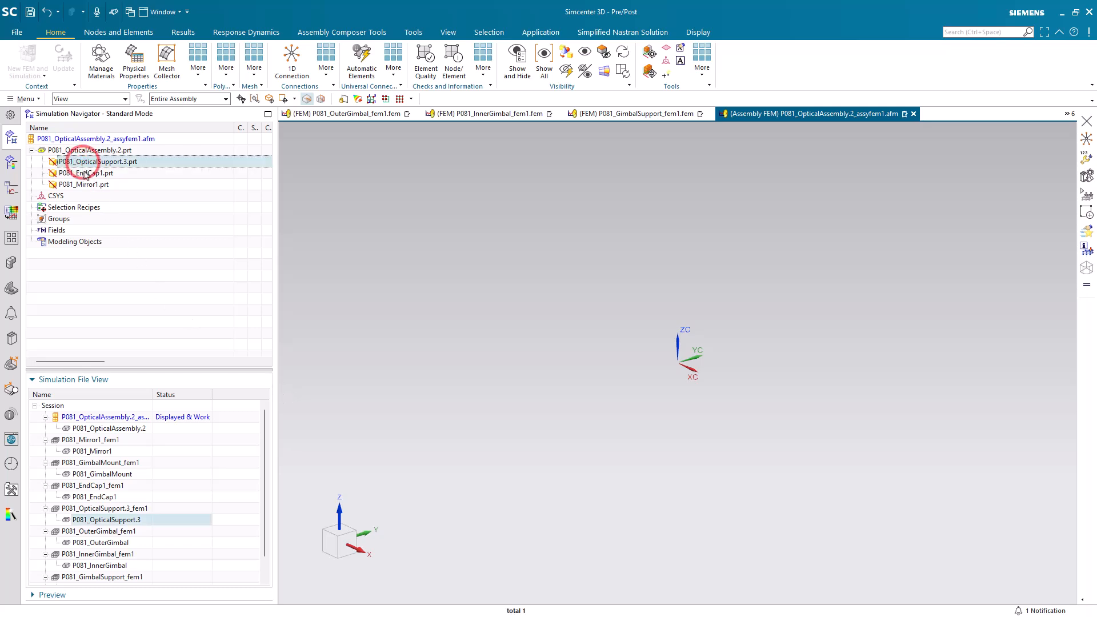
{"action": "left_click", "coordinate": [85, 184], "text": "shift"}
{"action": "right_click", "coordinate": [89, 185]}
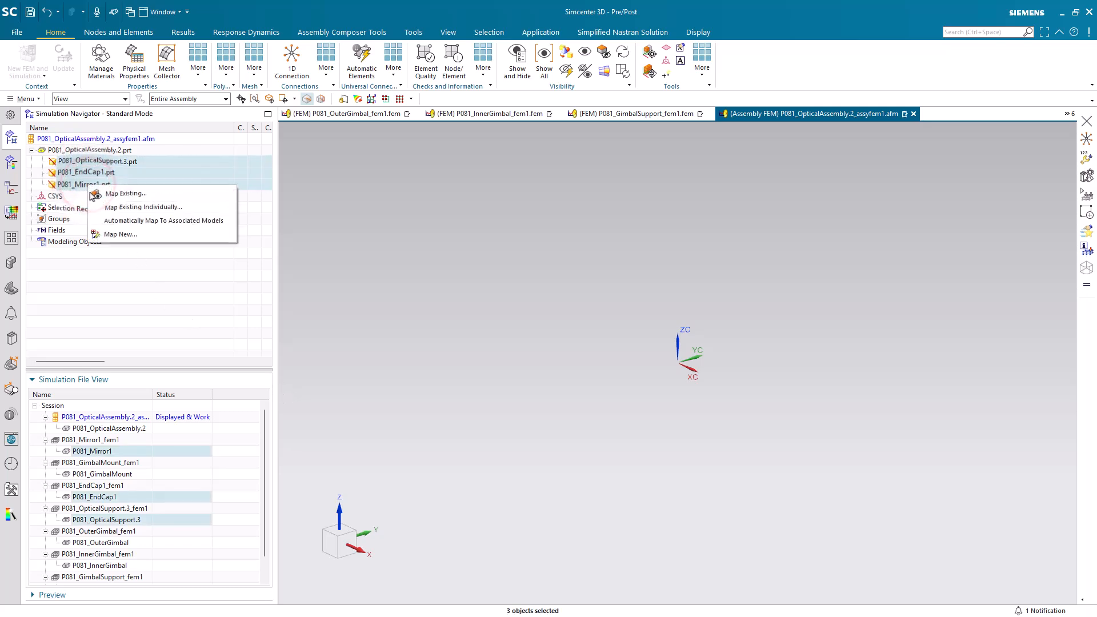
{"action": "left_click", "coordinate": [104, 221]}
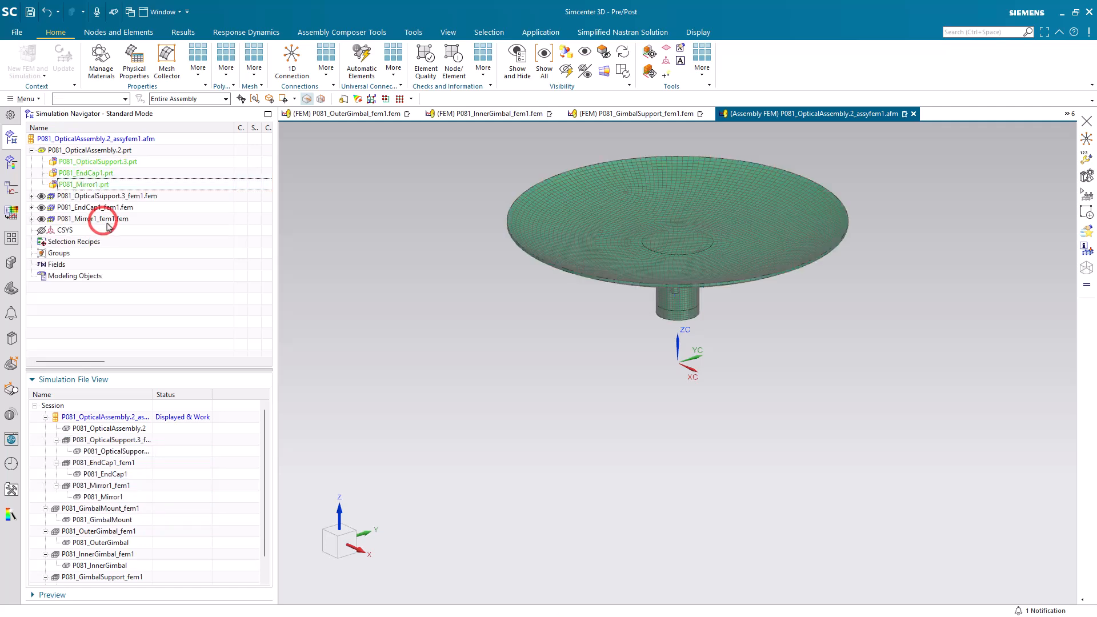
{"action": "mouse_move", "coordinate": [523, 289]}
{"action": "middle_mouse_down"}
{"action": "mouse_move", "coordinate": [507, 252]}
{"action": "mouse_move", "coordinate": [512, 280]}
{"action": "middle_mouse_up"}
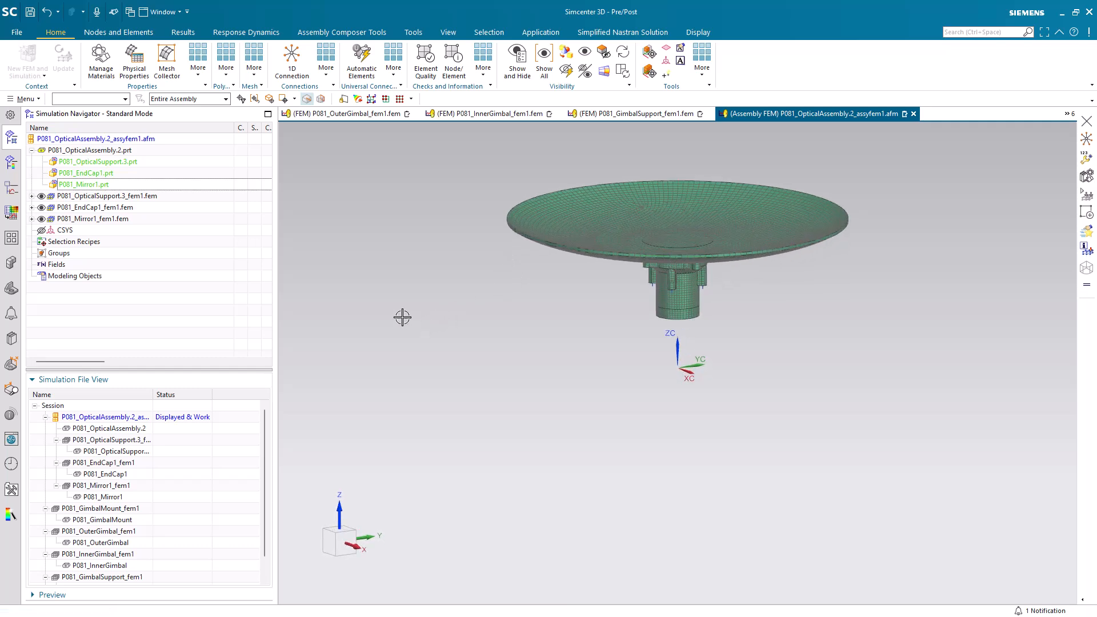
Automatically resolve the label conflicts of the optical assembly FEM in the Assembly Label Manager, using the default entities and offsets
{"action": "right_click", "coordinate": [136, 140]}
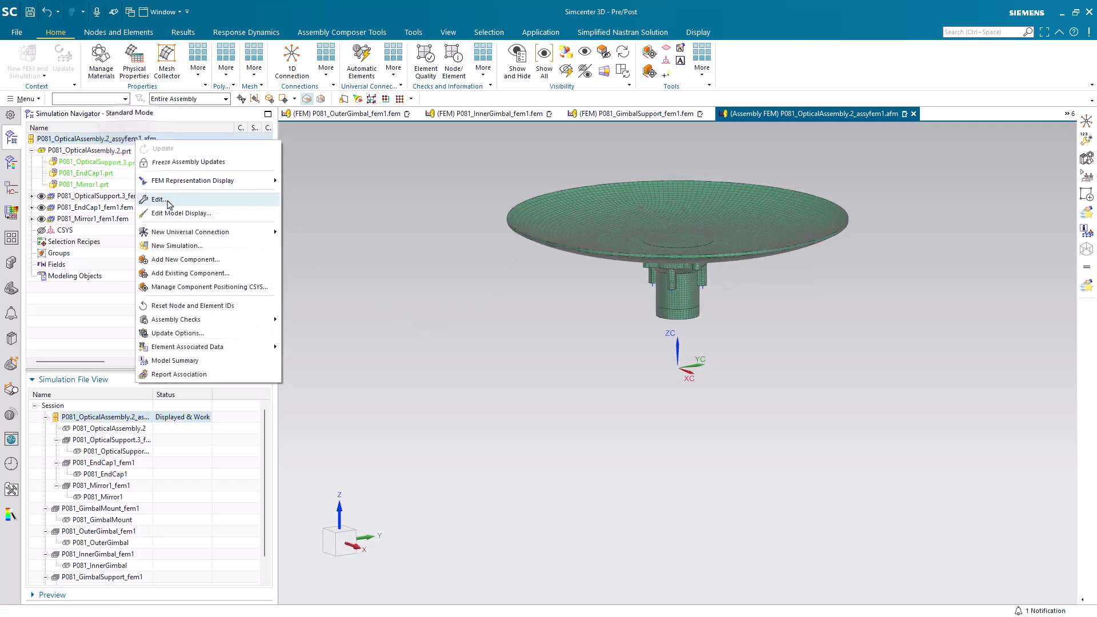
{"action": "left_click", "coordinate": [187, 317]}
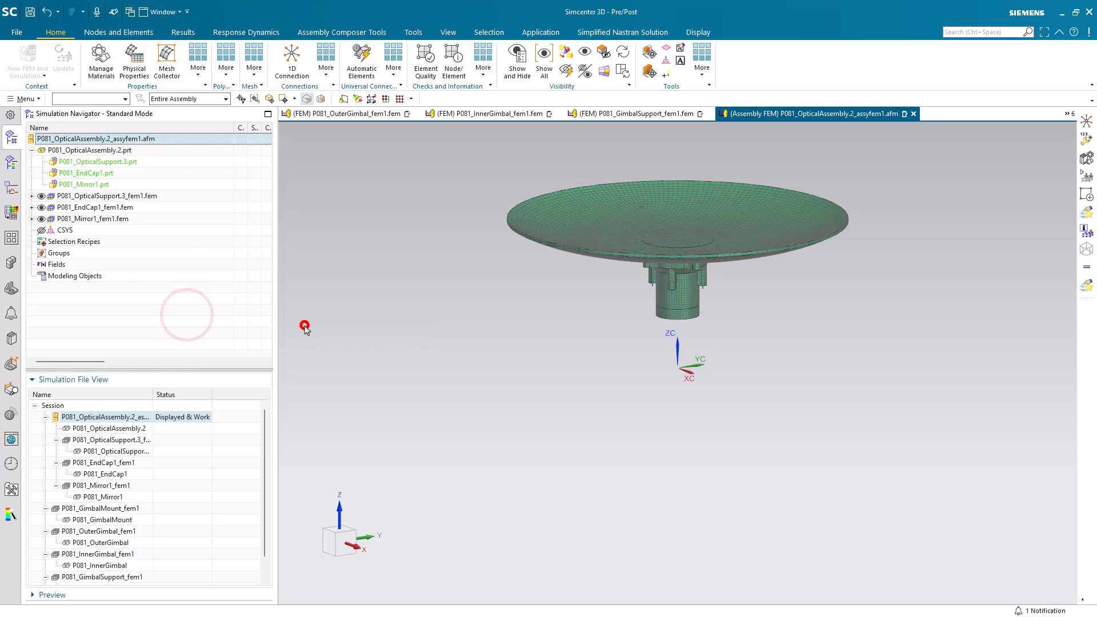
{"action": "left_click", "coordinate": [299, 320]}
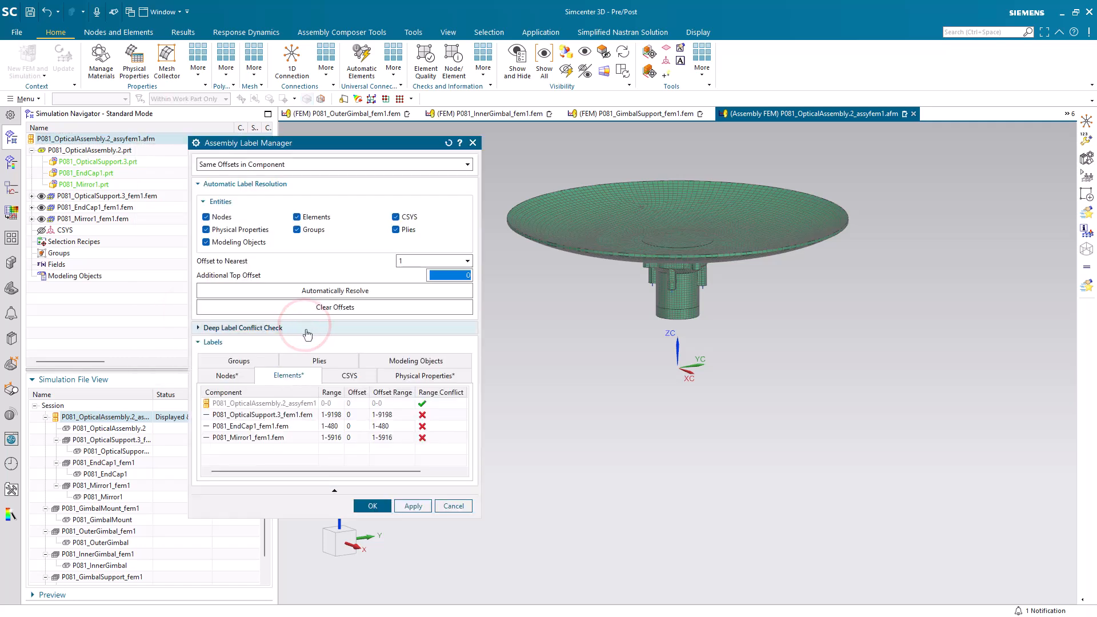
{"action": "left_click", "coordinate": [327, 290]}
{"action": "left_click", "coordinate": [372, 506]}
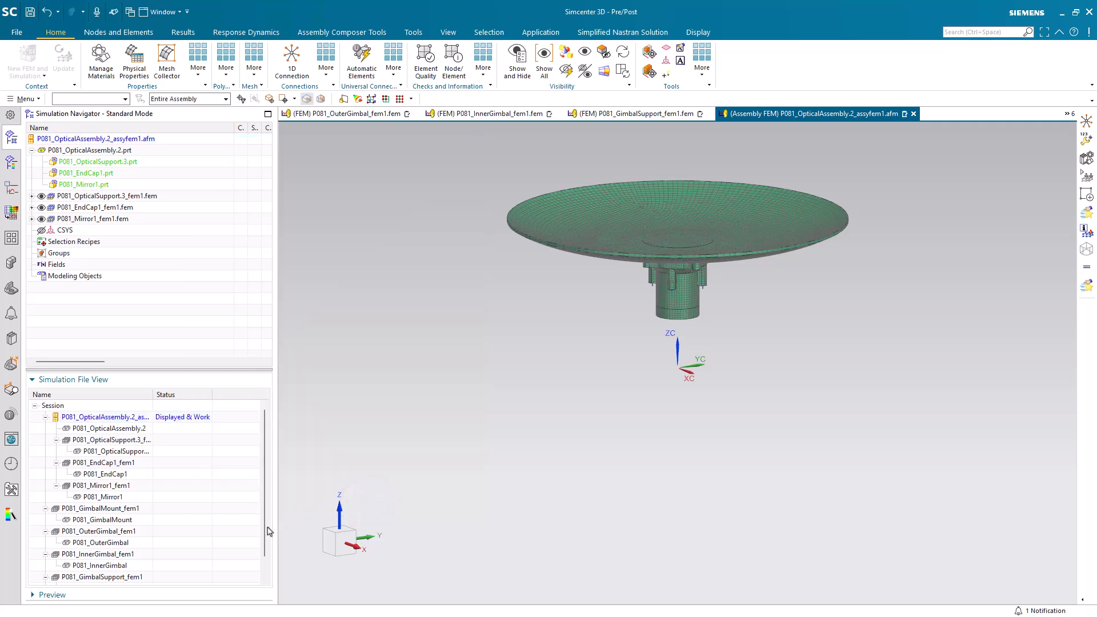
Create an assembly FEM for P081_Electro-OpticalSystem.2 with the default template and file name, mapped to the P081_Electro-OpticalSystem.2 part
{"action": "scroll", "coordinate": [265, 526], "scroll_direction": "down", "scroll_amount": 1}
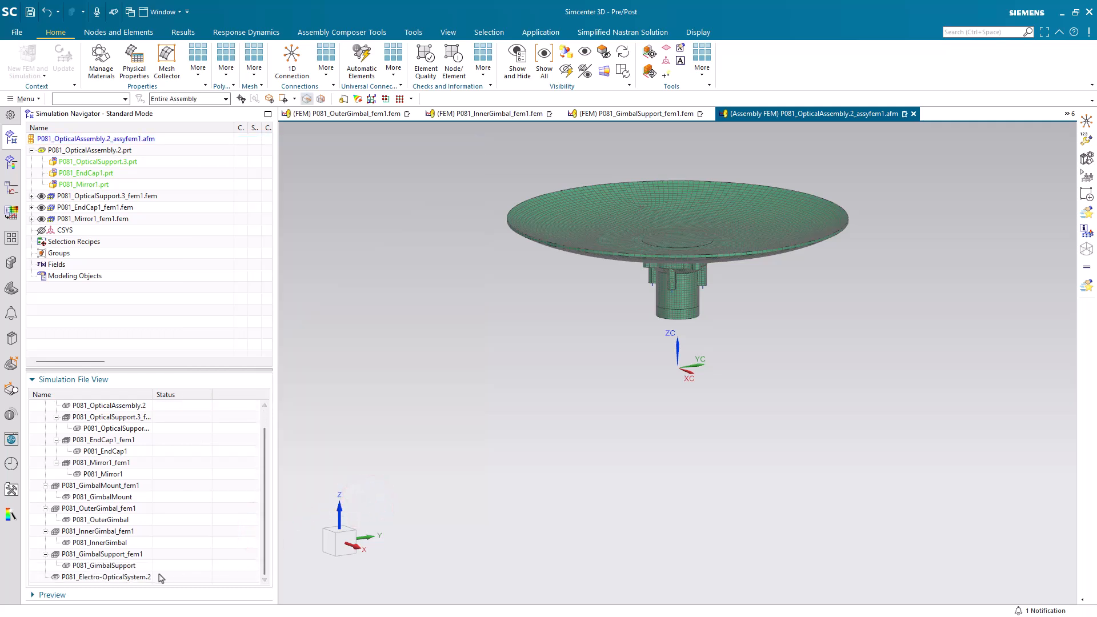
{"action": "right_click", "coordinate": [127, 575]}
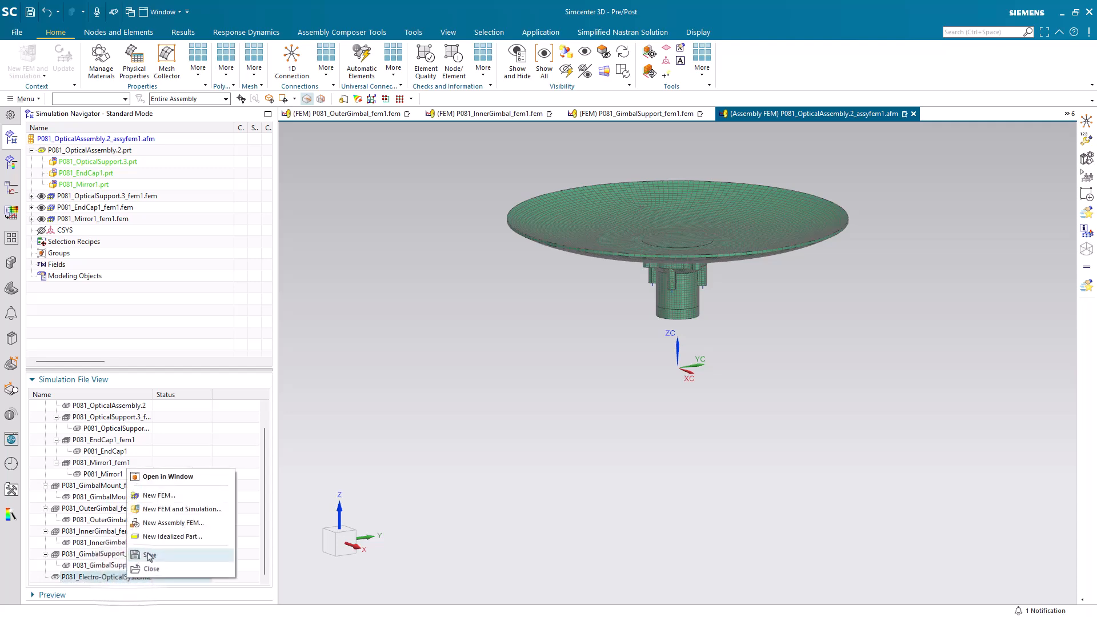
{"action": "left_click", "coordinate": [152, 523]}
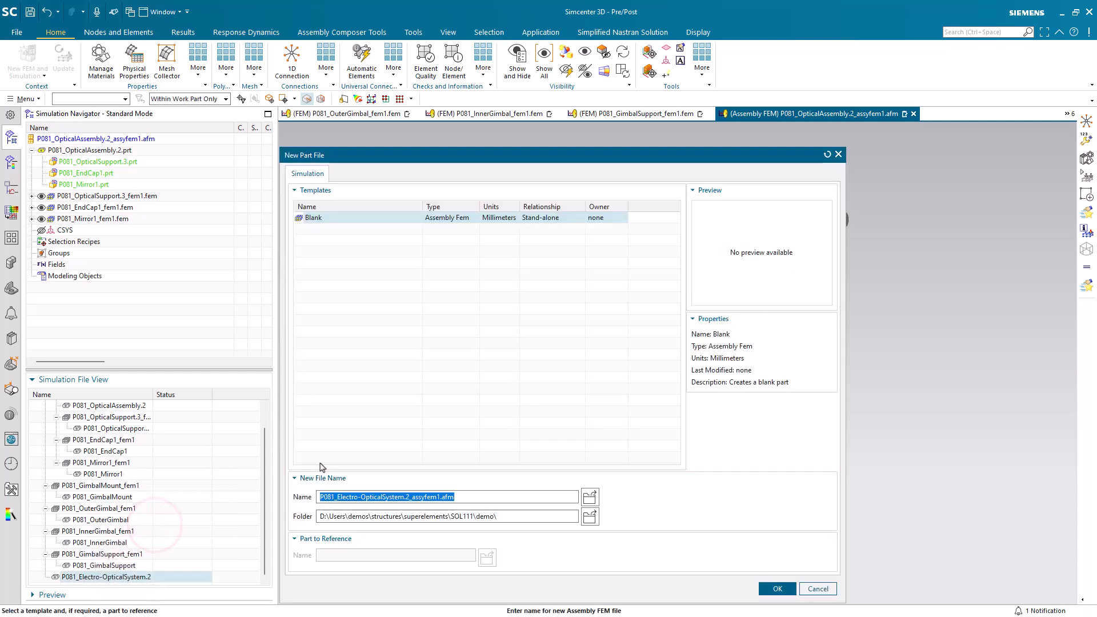
{"action": "key", "text": "Return"}
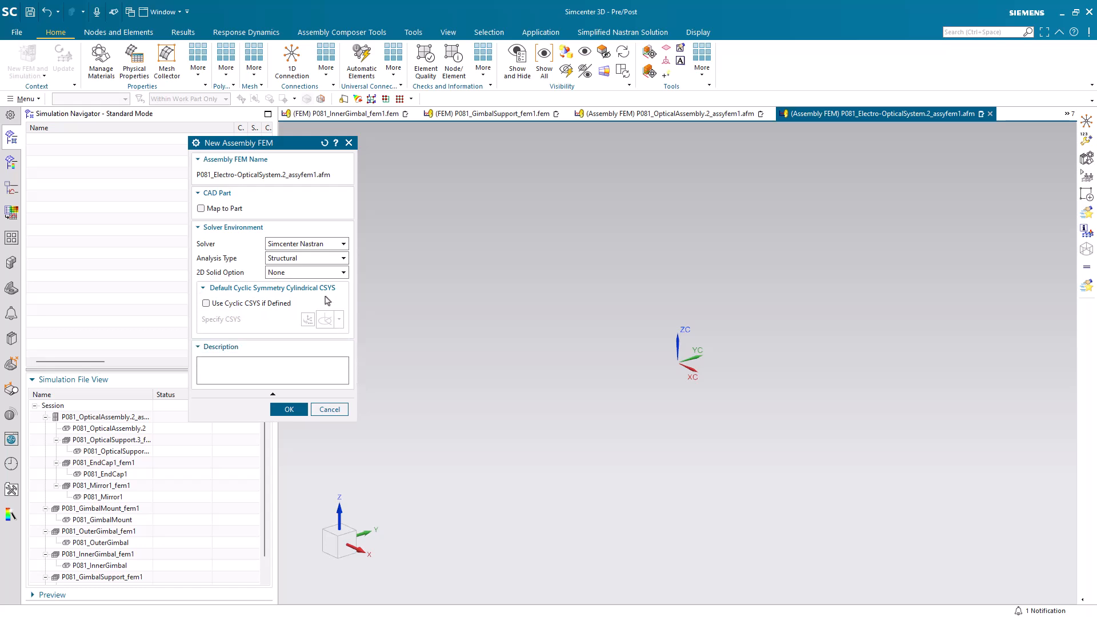
{"action": "left_click", "coordinate": [204, 209]}
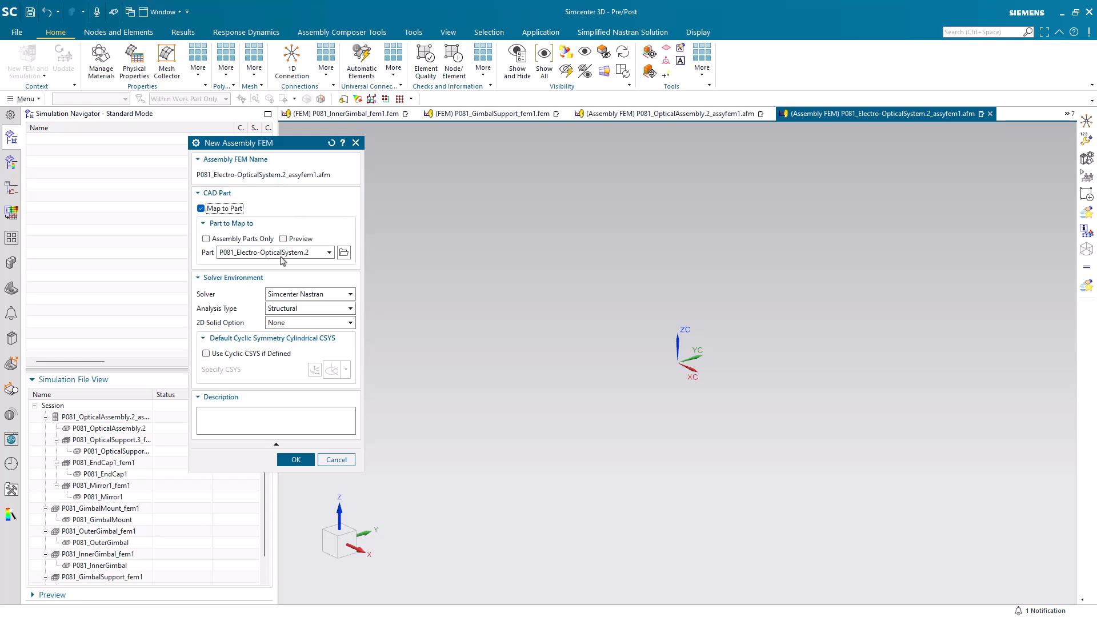
{"action": "left_click", "coordinate": [304, 457]}
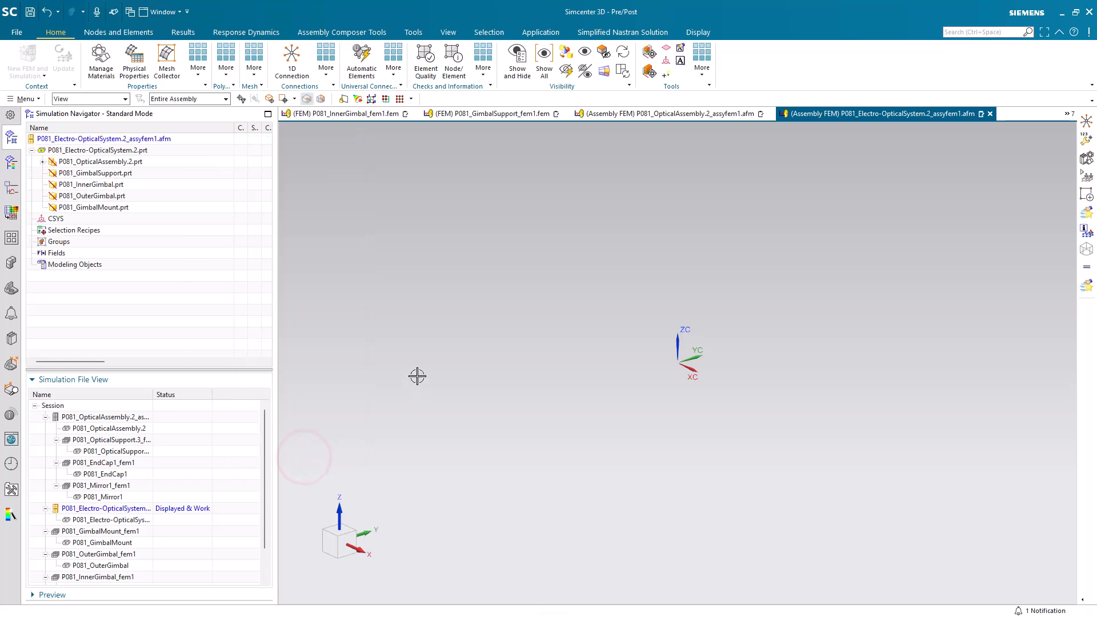
Automatically map the P081_OpticalAssembly.2, P081_GimbalSupport, P081_InnerGimbal, P081_OuterGimbal and P081_GimbalMount parts to their associated FE models
{"action": "left_click", "coordinate": [69, 162]}
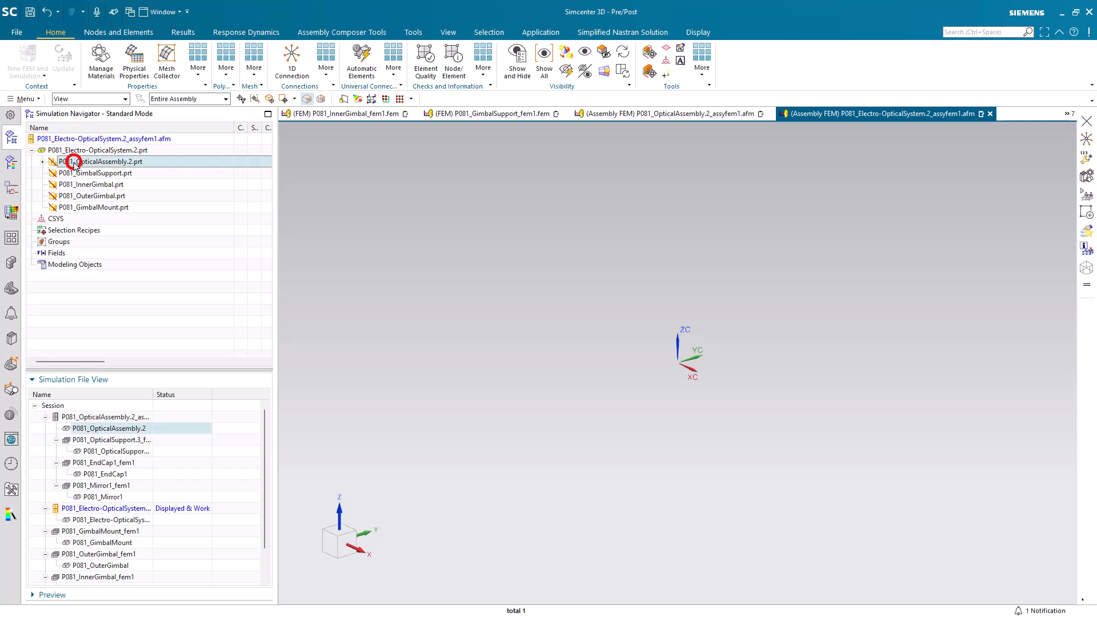
{"action": "left_click", "coordinate": [88, 210], "text": "shift"}
{"action": "right_click", "coordinate": [88, 209]}
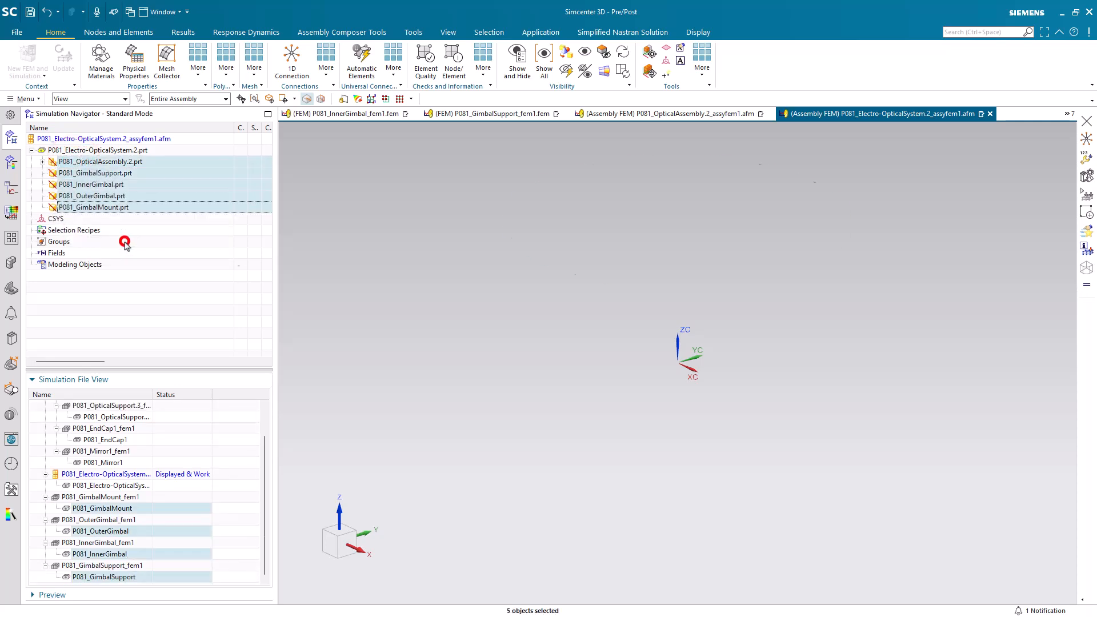
{"action": "left_click", "coordinate": [122, 242]}
{"action": "mouse_move", "coordinate": [365, 249]}
{"action": "middle_mouse_down"}
{"action": "mouse_move", "coordinate": [367, 235]}
{"action": "mouse_move", "coordinate": [331, 230]}
{"action": "mouse_move", "coordinate": [342, 251]}
{"action": "mouse_move", "coordinate": [349, 241]}
{"action": "middle_mouse_up"}
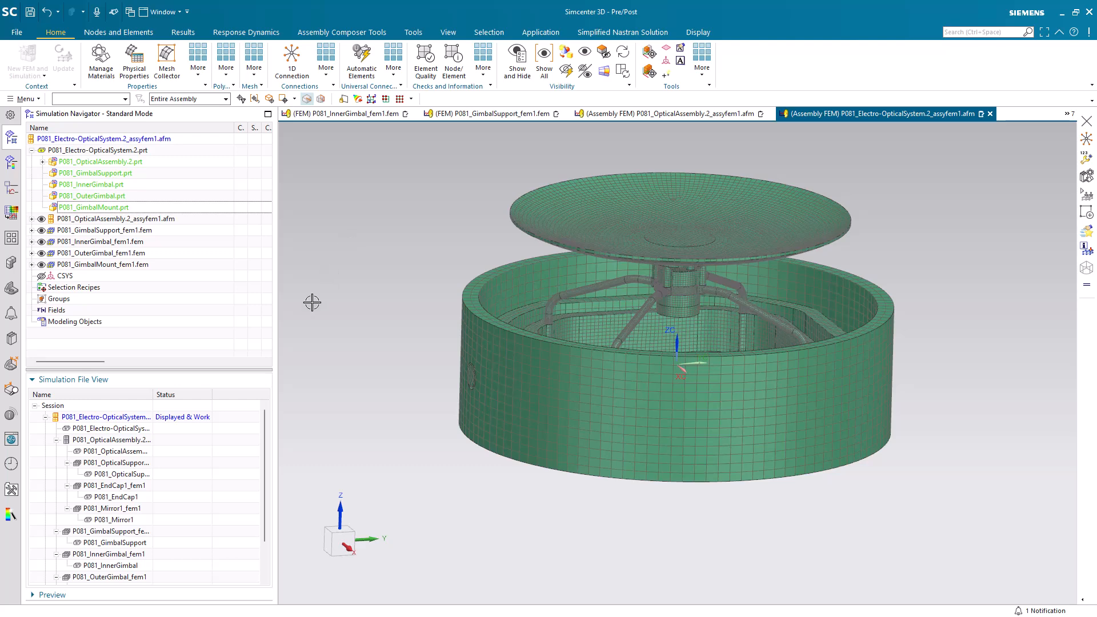
Create a point-to-face RBE2 connection from the centre of the outermost ring's underside to its bottom annular face, with automatic collector creation
{"action": "left_click", "coordinate": [292, 60]}
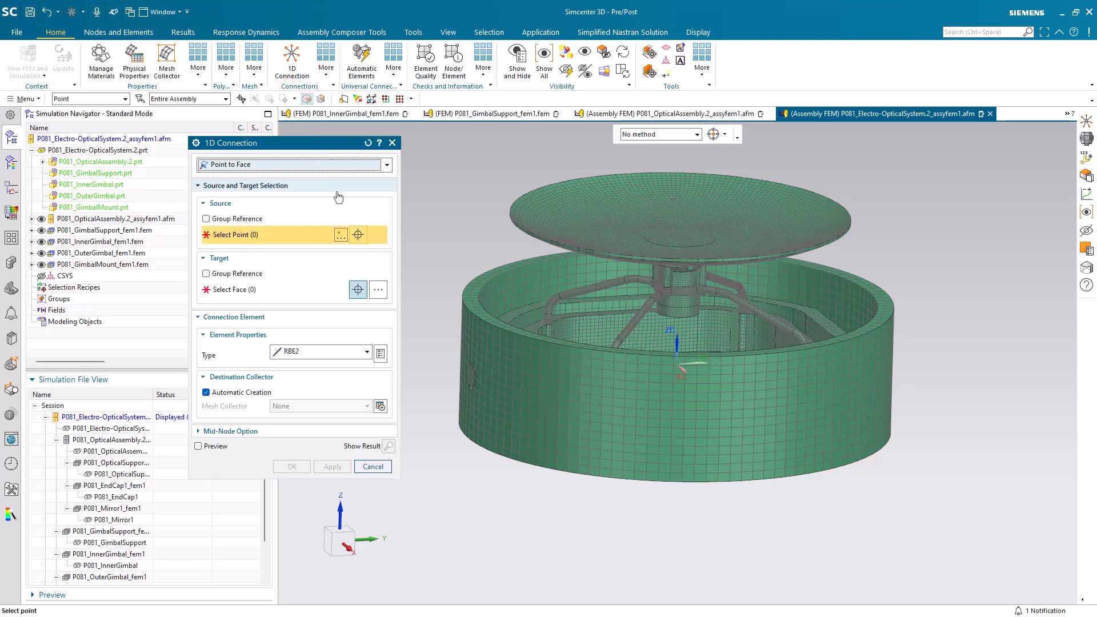
{"action": "middle_click_drag", "start_coordinate": [472, 257], "coordinate": [467, 217]}
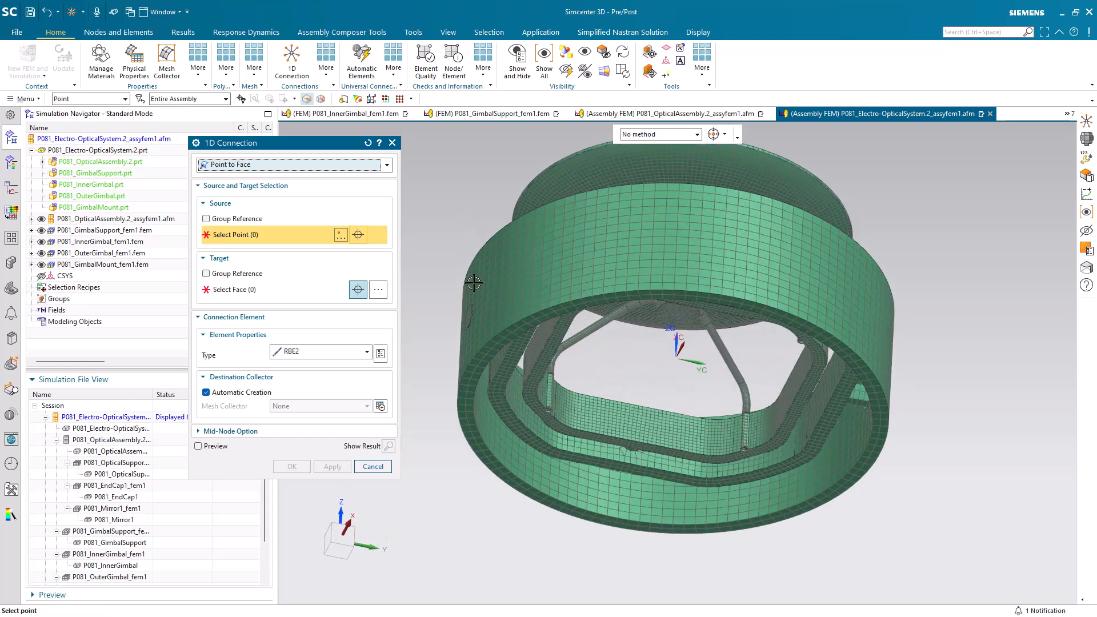
{"action": "left_click", "coordinate": [491, 475]}
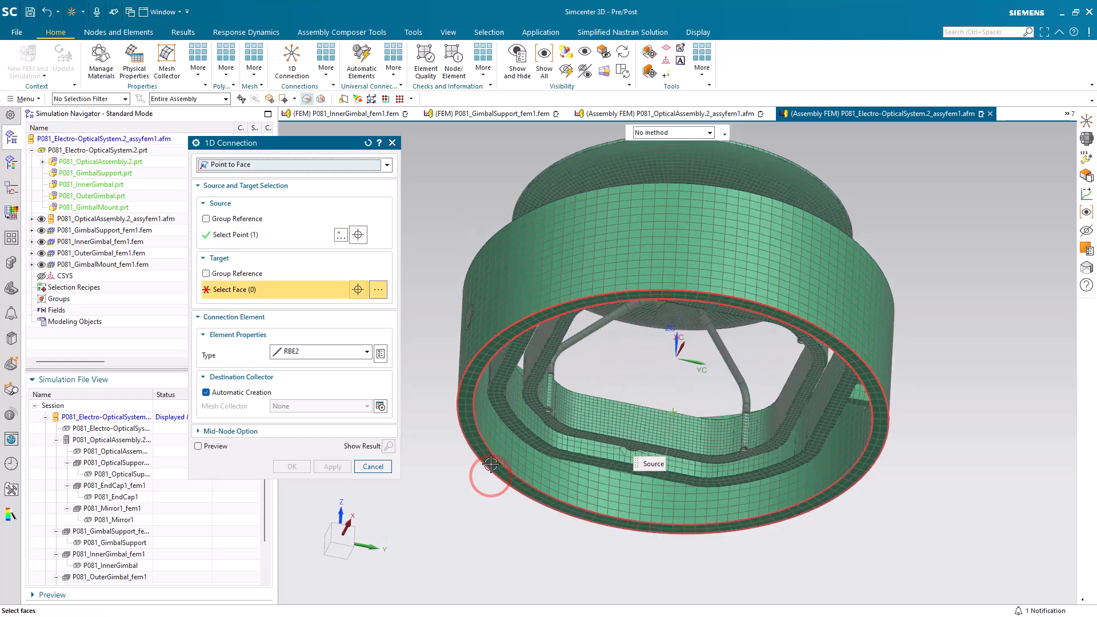
{"action": "left_click", "coordinate": [491, 475]}
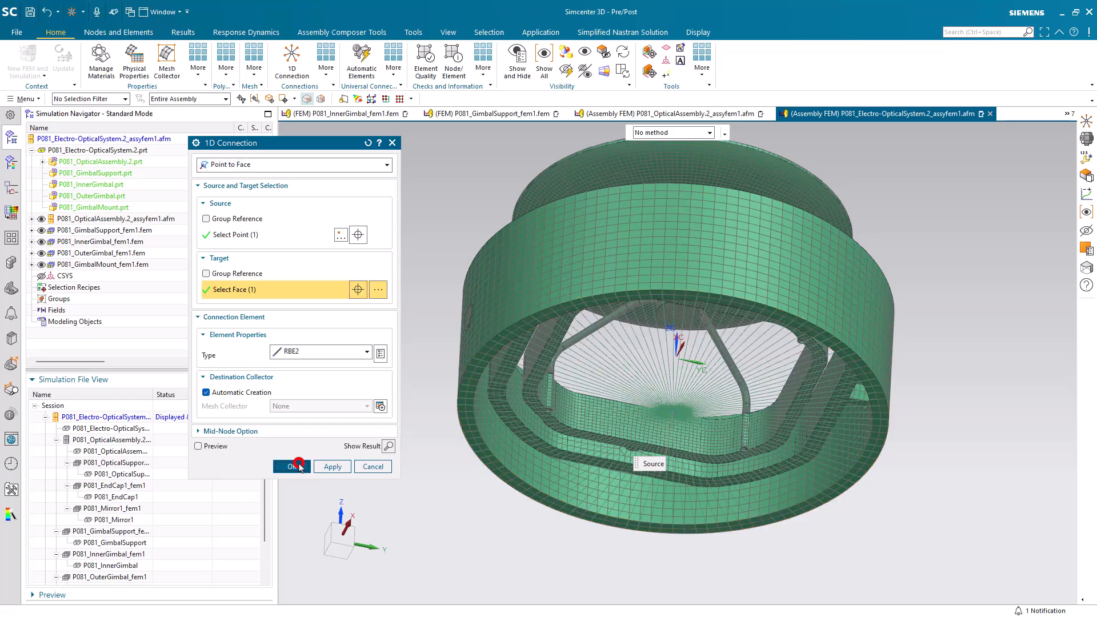
{"action": "left_click", "coordinate": [292, 466]}
{"action": "middle_click_drag", "start_coordinate": [352, 367], "coordinate": [371, 395]}
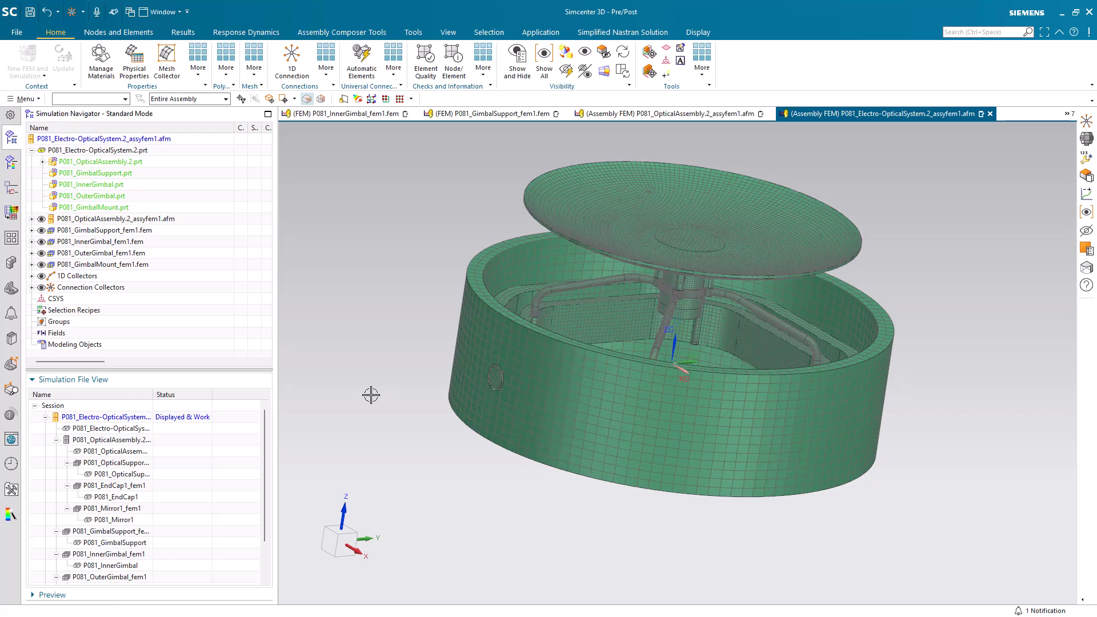
Hide the P081_GimbalSupport_fem1, P081_InnerGimbal_fem1, P081_OuterGimbal_fem1 and P081_GimbalMount_fem1 components
{"action": "left_click", "coordinate": [41, 229]}
{"action": "left_click", "coordinate": [41, 241]}
{"action": "left_click", "coordinate": [41, 252]}
{"action": "left_click", "coordinate": [41, 264]}
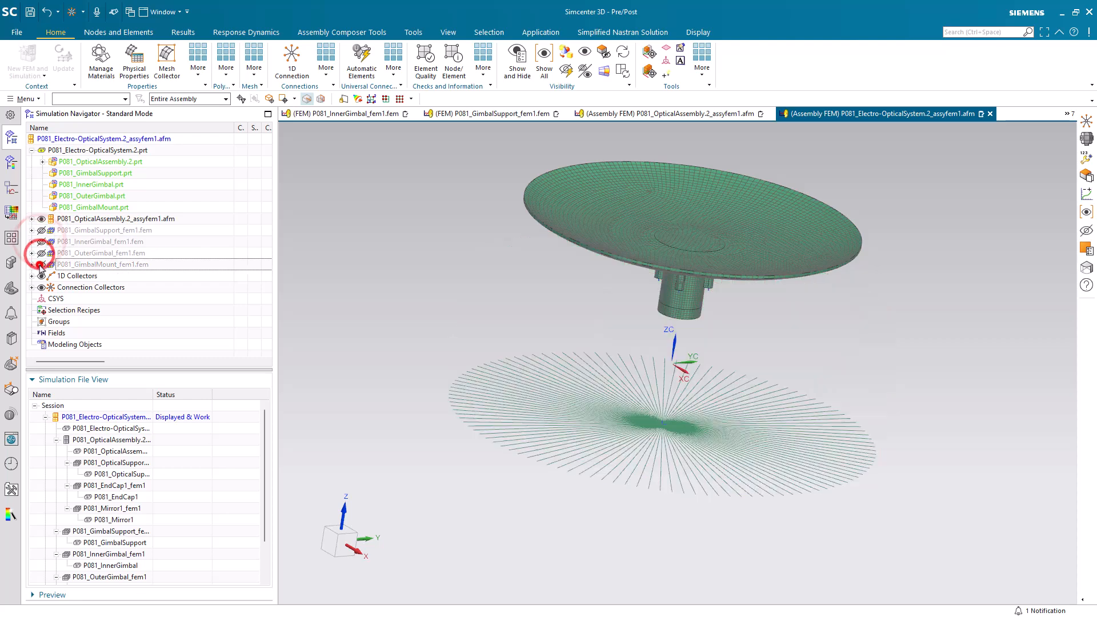
Set up an editable node-to-node RBE2 connection using Proximity, with no smart selection method and the selection filter set to Node
{"action": "middle_click_drag", "start_coordinate": [468, 286], "coordinate": [451, 248]}
{"action": "scroll", "coordinate": [695, 256], "scroll_direction": "up", "scroll_amount": 2}
{"action": "scroll", "coordinate": [695, 256], "scroll_direction": "up", "scroll_amount": 3}
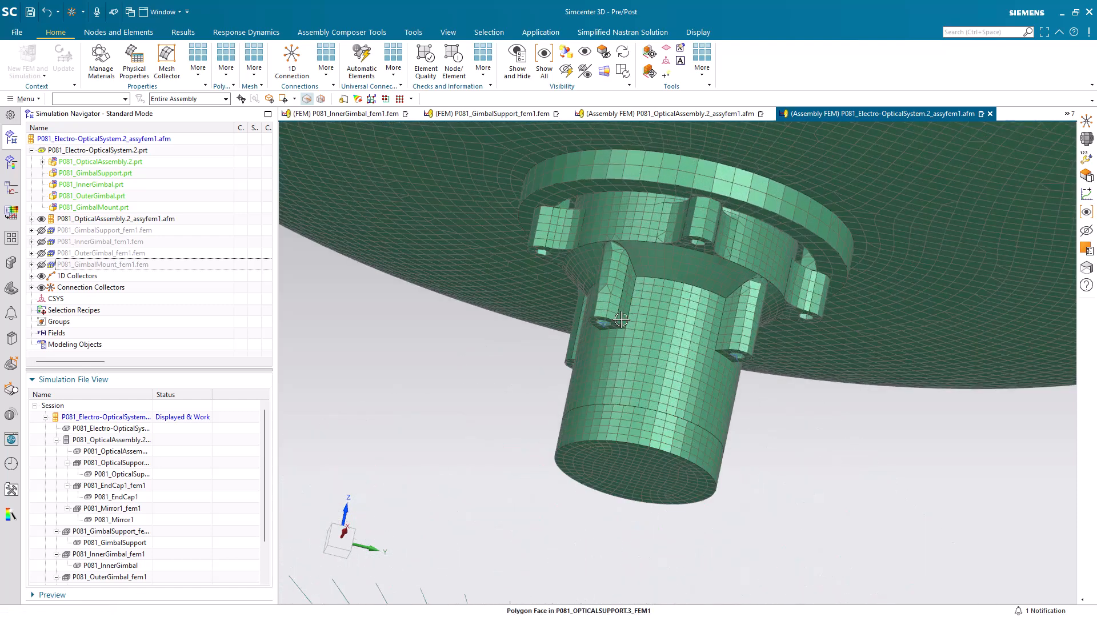
{"action": "scroll", "coordinate": [623, 324], "scroll_direction": "up", "scroll_amount": 4}
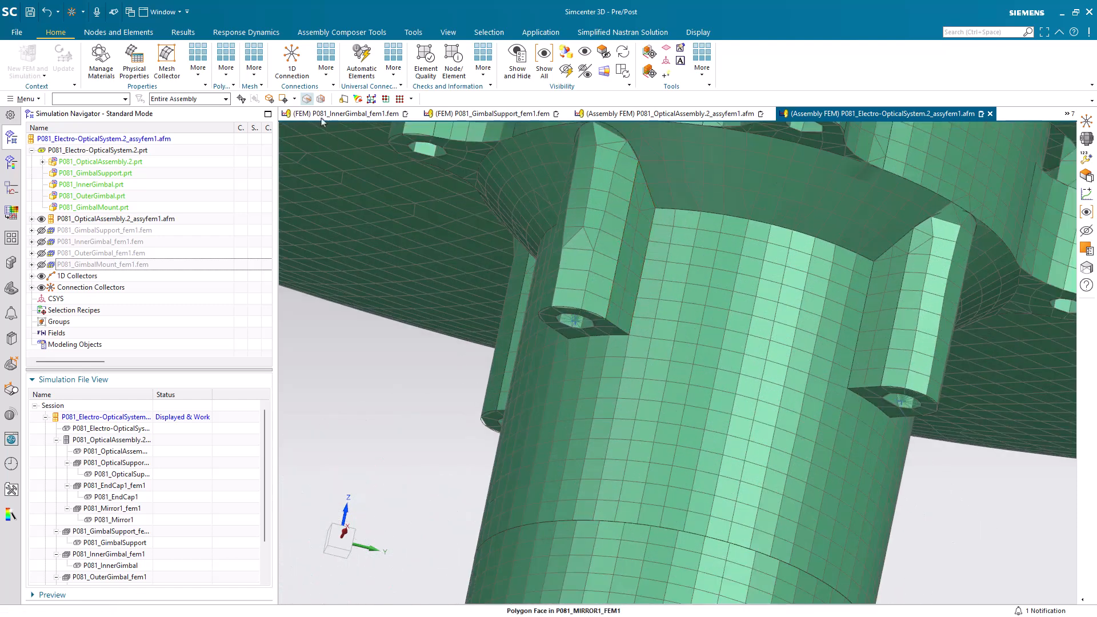
{"action": "left_click", "coordinate": [291, 60]}
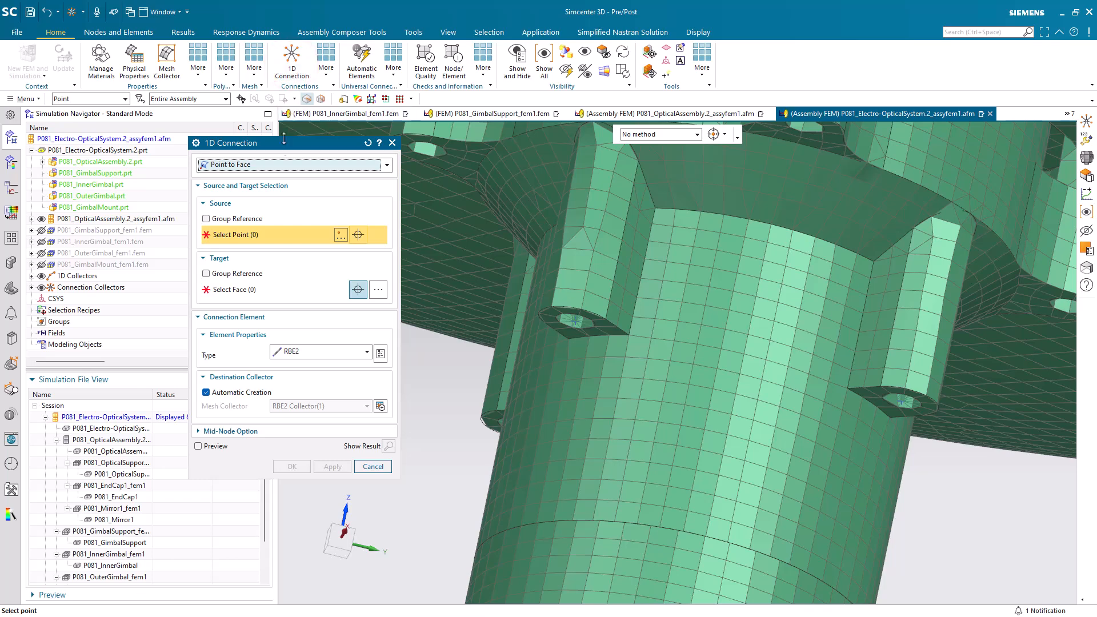
{"action": "left_click", "coordinate": [276, 165]}
{"action": "left_click", "coordinate": [267, 171]}
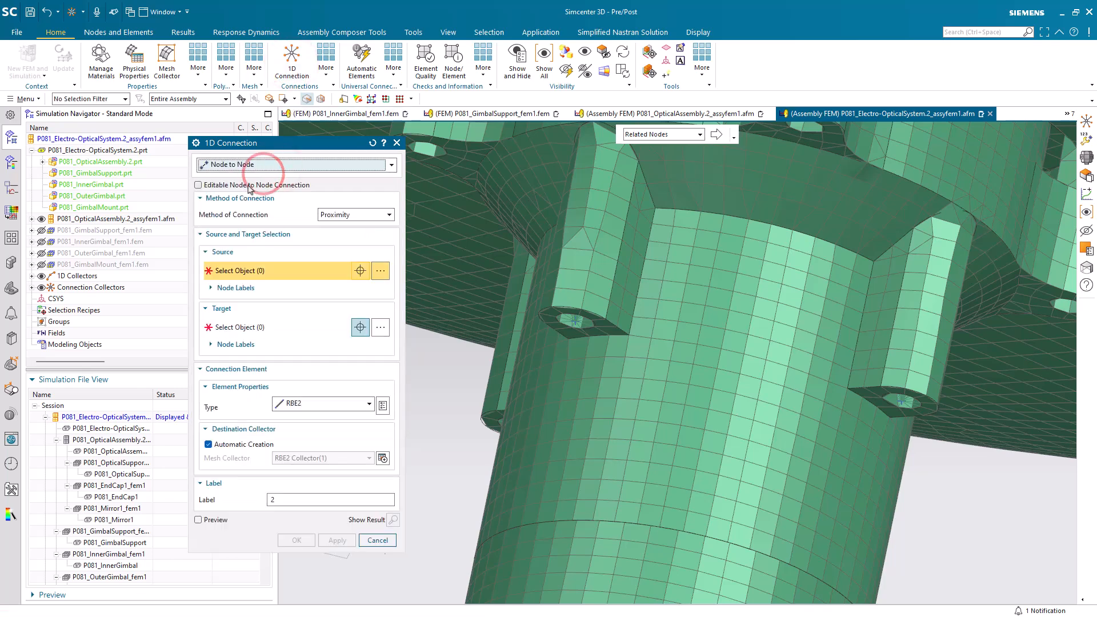
{"action": "left_click", "coordinate": [252, 185]}
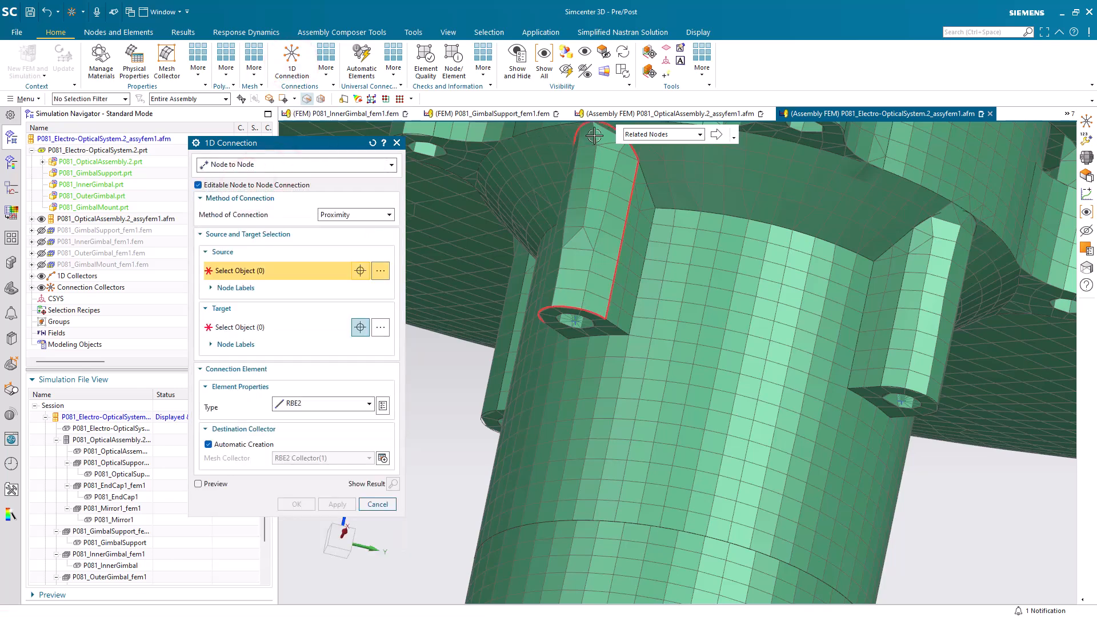
{"action": "left_click", "coordinate": [657, 134]}
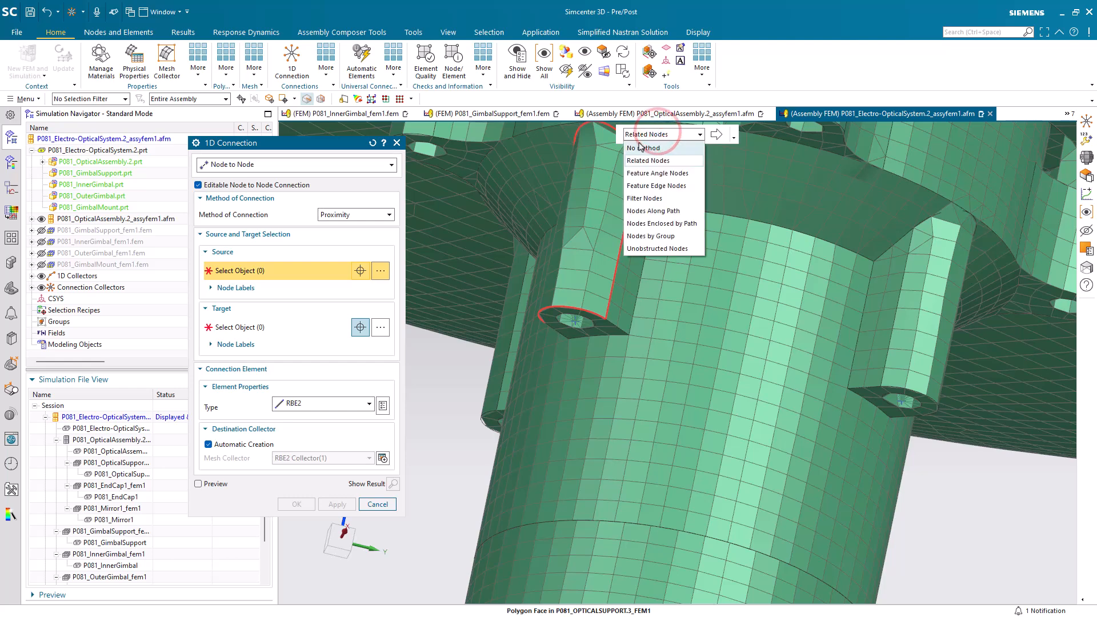
{"action": "left_click", "coordinate": [641, 147]}
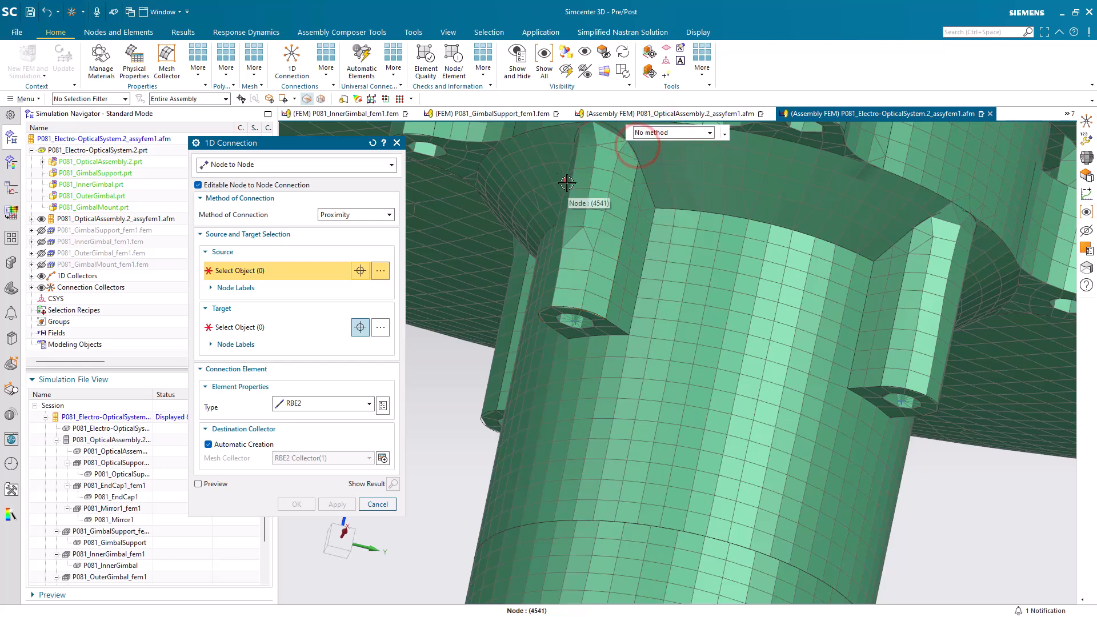
{"action": "left_click", "coordinate": [120, 99]}
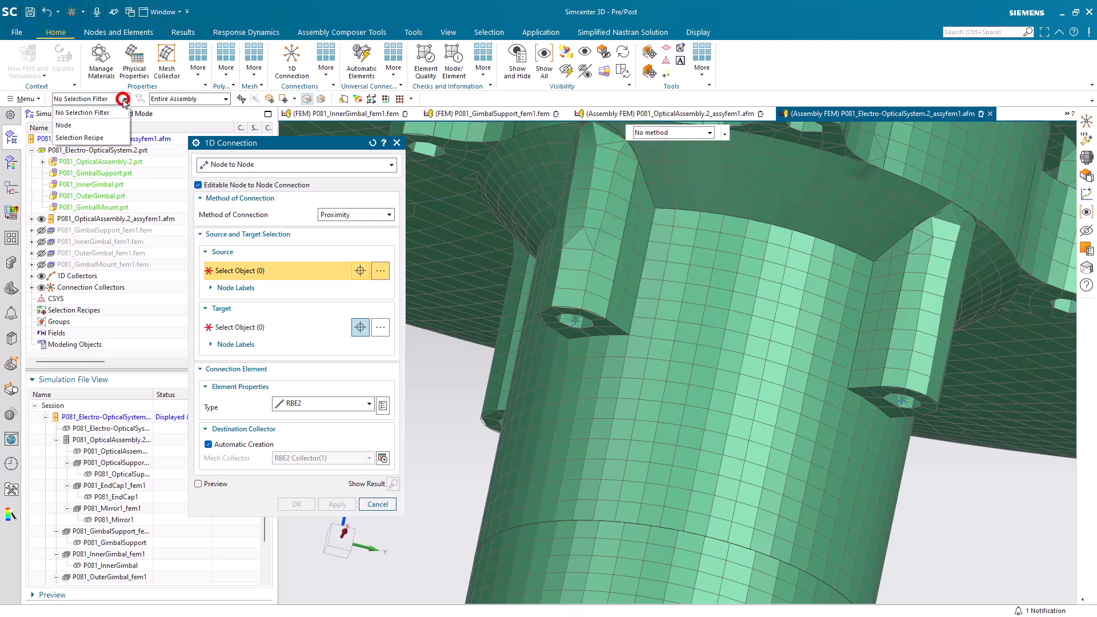
{"action": "left_click", "coordinate": [110, 131]}
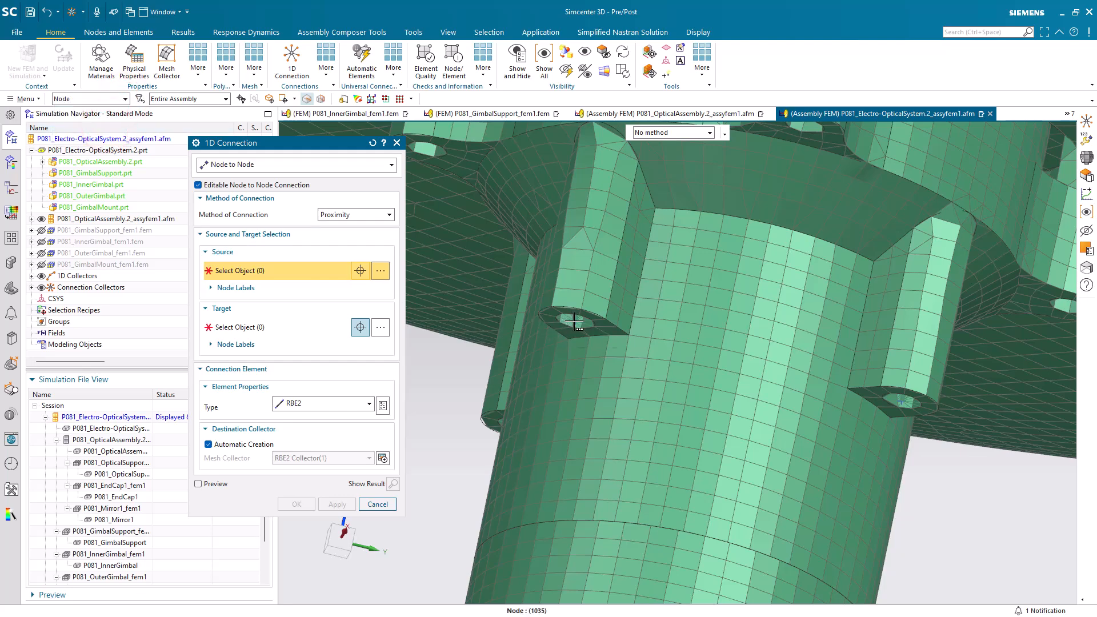
Hide the P081_Mirror1_fem1 and P081_EndCap1_fem1 components inside the optical assembly FEM
{"action": "middle_click_drag", "start_coordinate": [575, 324], "coordinate": [581, 297]}
{"action": "left_click", "coordinate": [32, 219]}
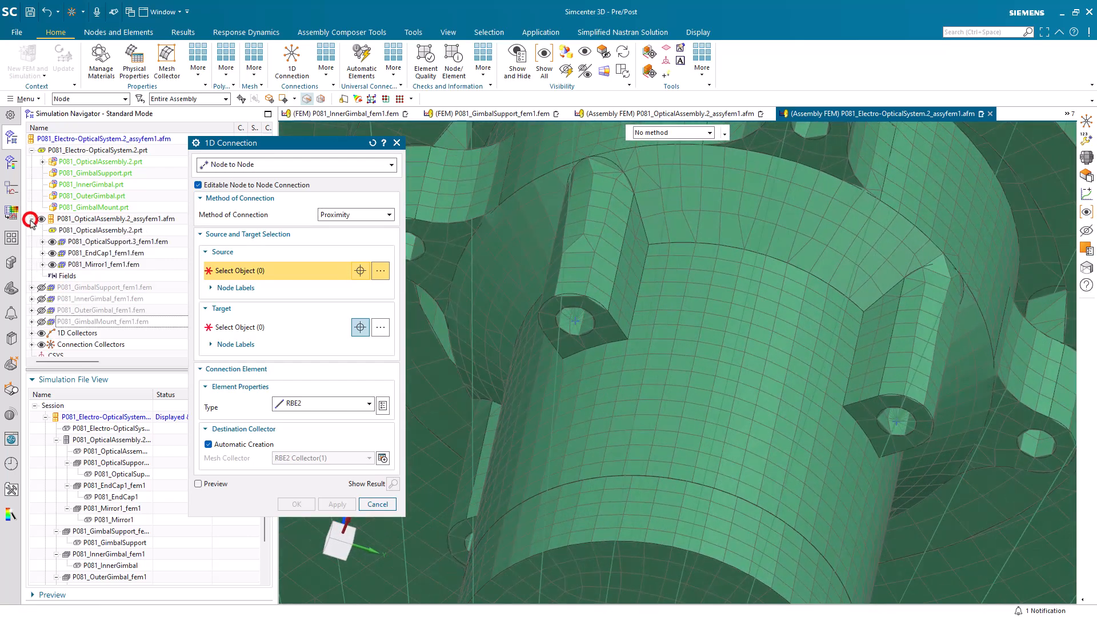
{"action": "left_click", "coordinate": [52, 265]}
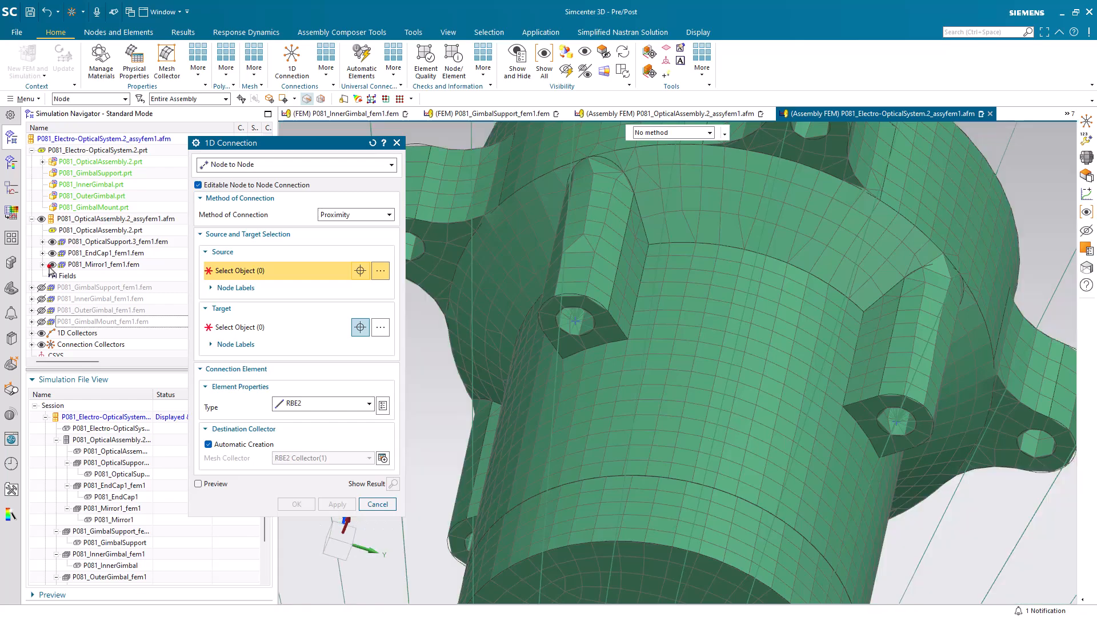
{"action": "left_click", "coordinate": [52, 253]}
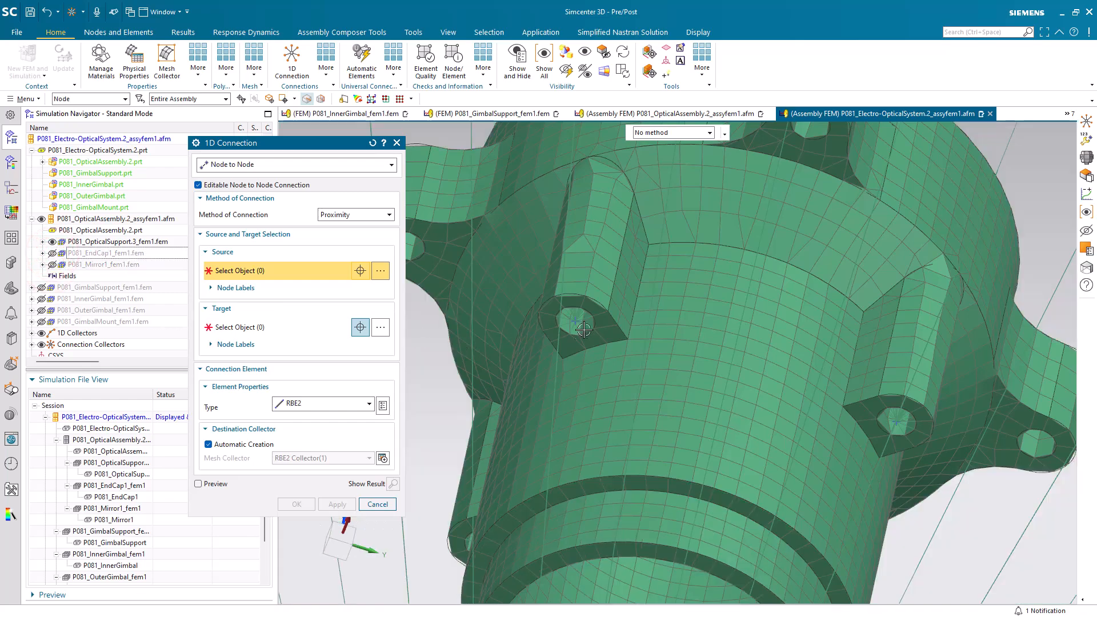
Select the centre nodes of the four mounting-lug holes around the optical support's barrel as the connection source
{"action": "scroll", "coordinate": [585, 326], "scroll_direction": "down", "scroll_amount": 5}
{"action": "scroll", "coordinate": [587, 306], "scroll_direction": "up", "scroll_amount": 5}
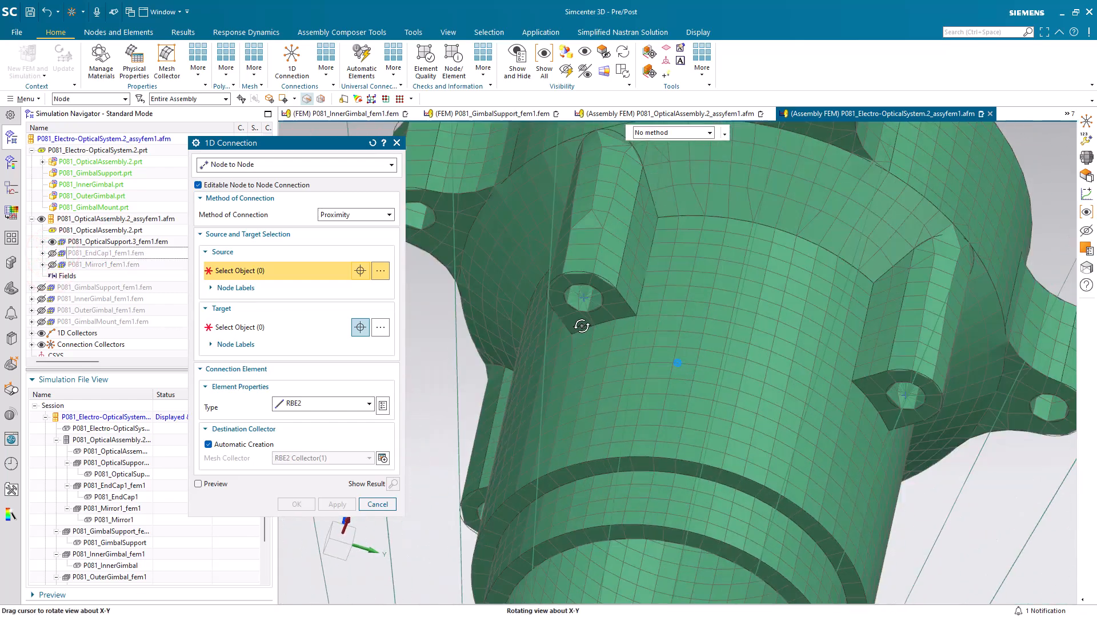
{"action": "left_click", "coordinate": [585, 298]}
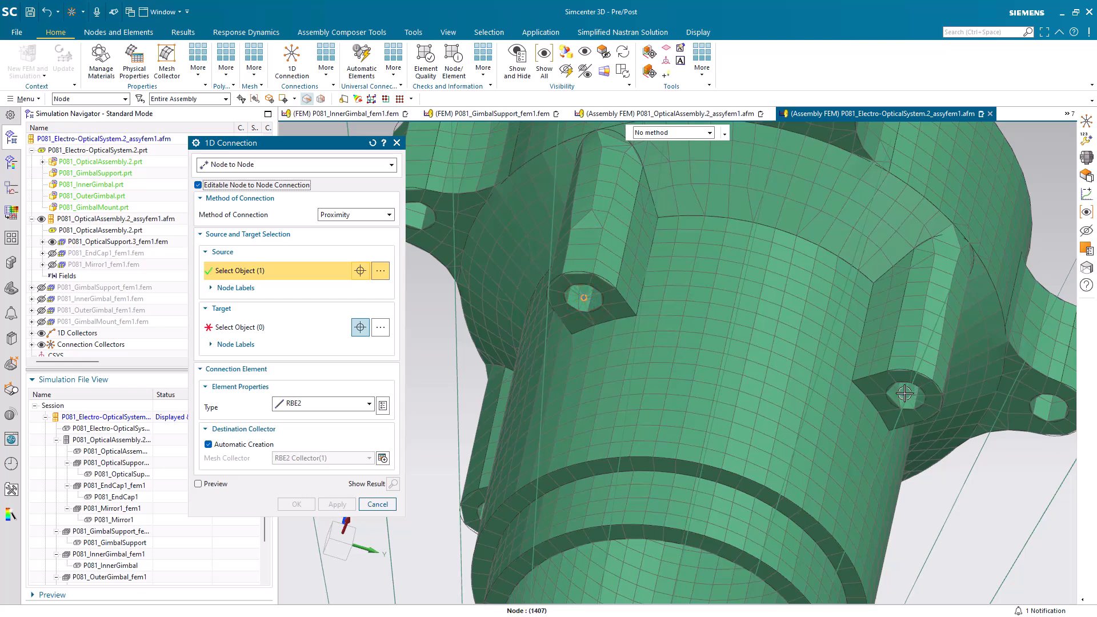
{"action": "middle_click_drag", "start_coordinate": [904, 394], "coordinate": [915, 387]}
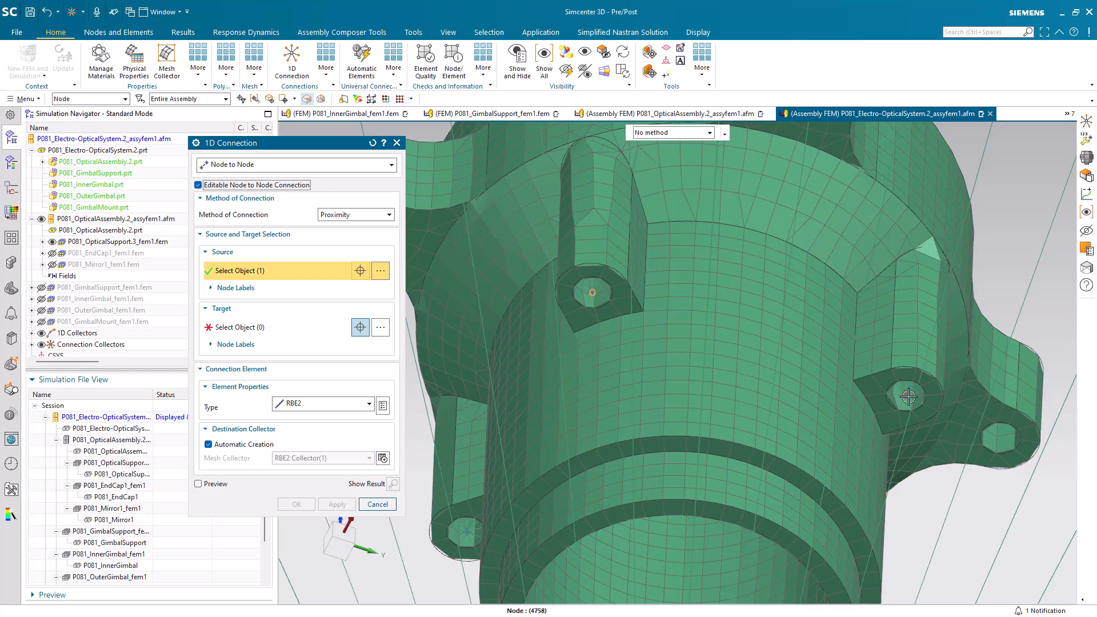
{"action": "scroll", "coordinate": [854, 399], "scroll_direction": "down", "scroll_amount": 8}
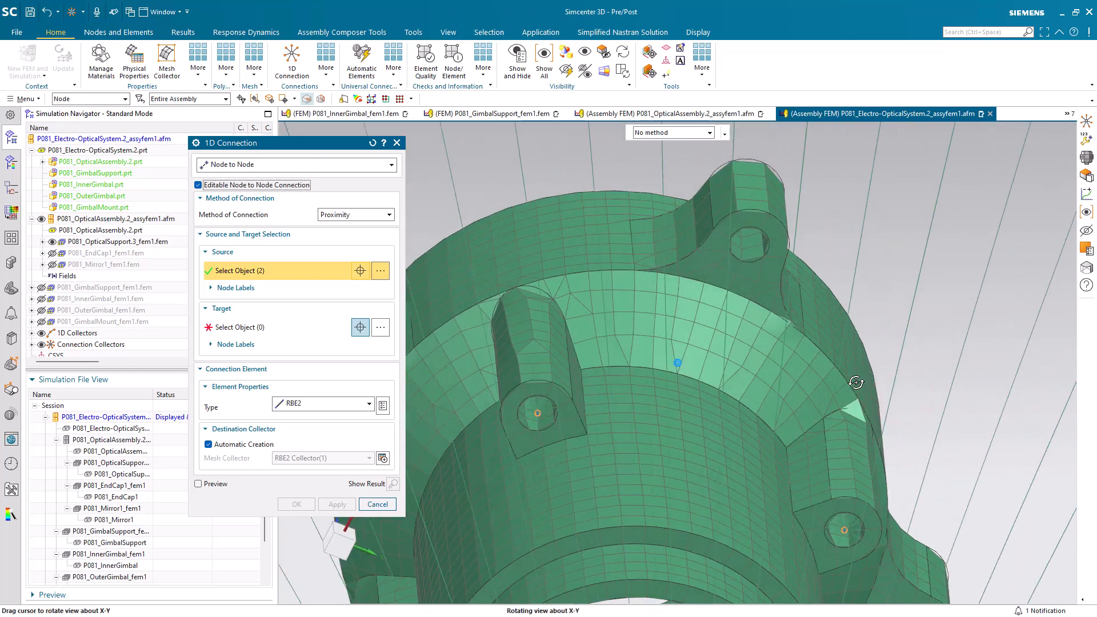
{"action": "scroll", "coordinate": [635, 589], "scroll_direction": "up", "scroll_amount": 10}
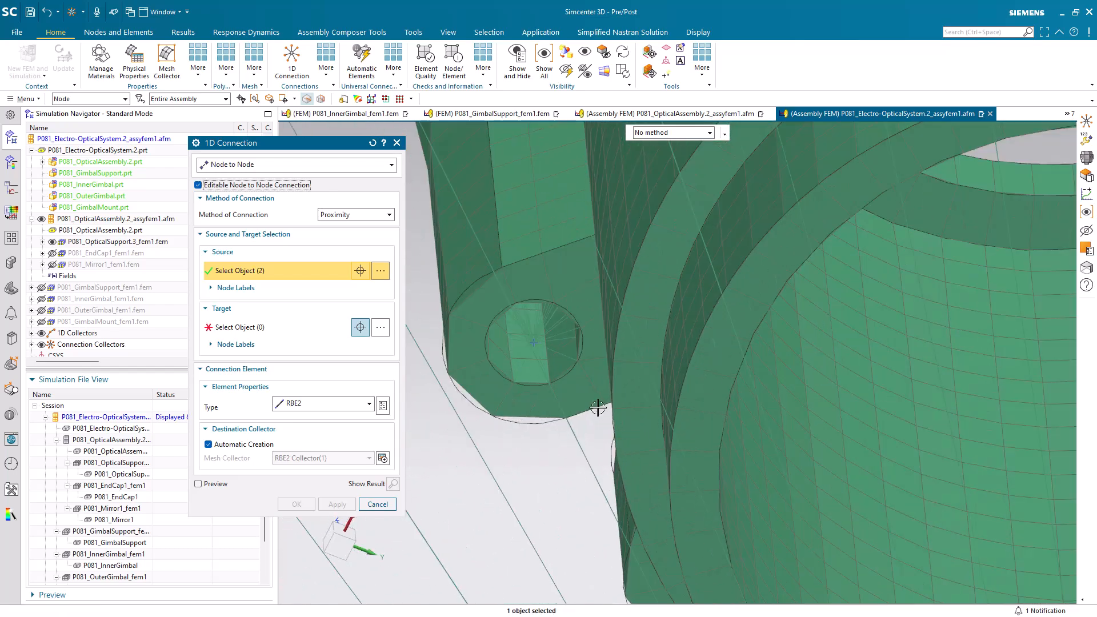
{"action": "scroll", "coordinate": [535, 361], "scroll_direction": "down", "scroll_amount": 6}
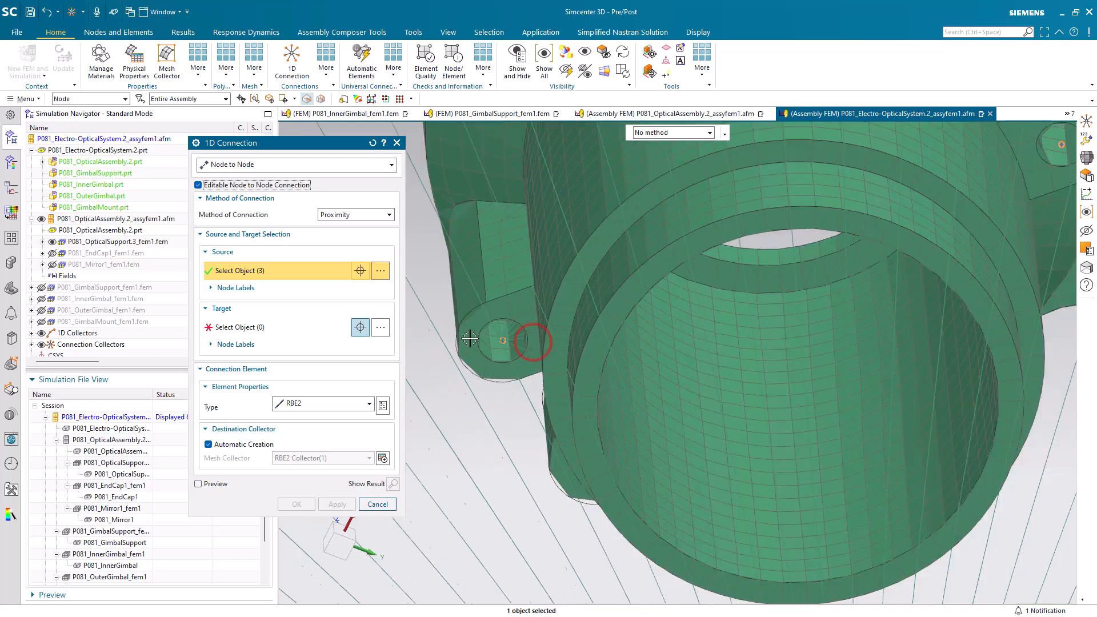
{"action": "middle_click_drag", "start_coordinate": [595, 391], "coordinate": [760, 387]}
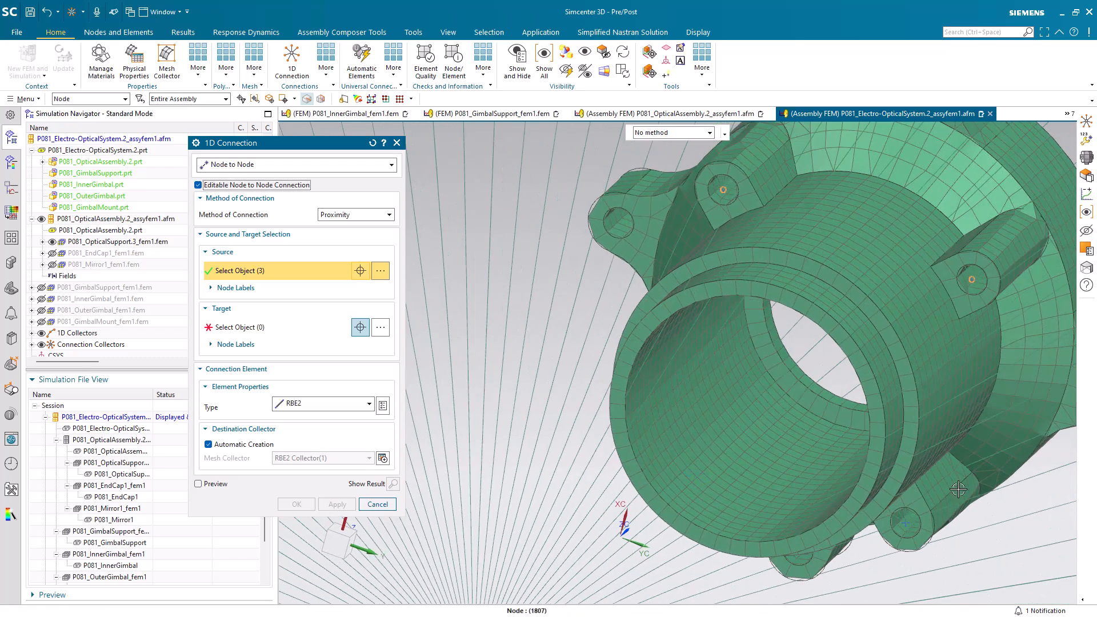
{"action": "scroll", "coordinate": [937, 466], "scroll_direction": "up", "scroll_amount": 6}
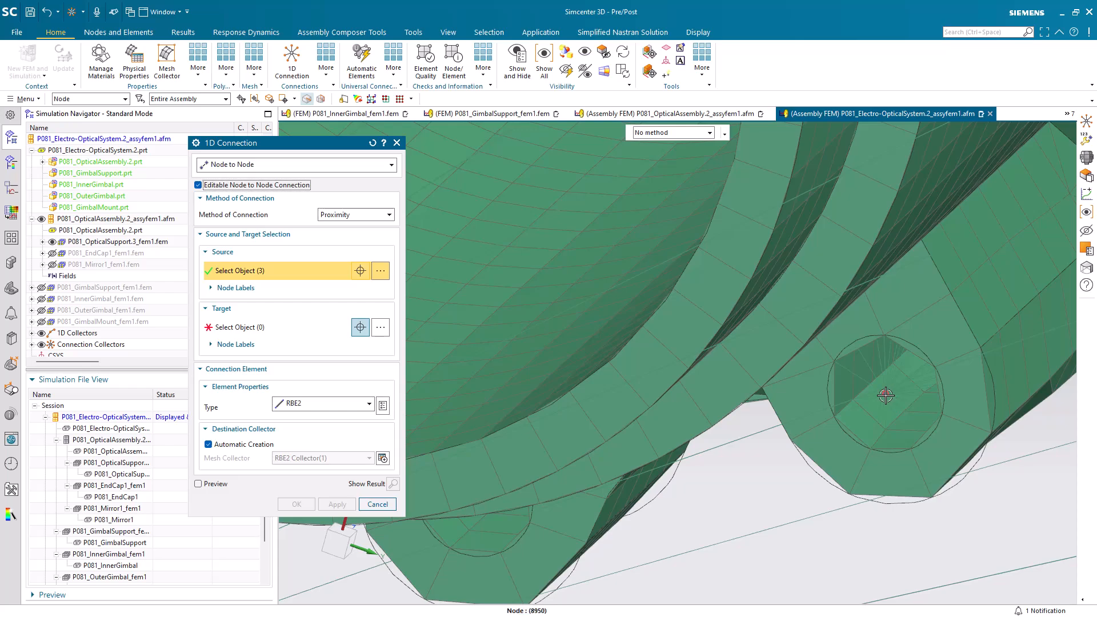
{"action": "scroll", "coordinate": [884, 438], "scroll_direction": "down", "scroll_amount": 8}
{"action": "middle_click_drag", "start_coordinate": [883, 382], "coordinate": [837, 423]}
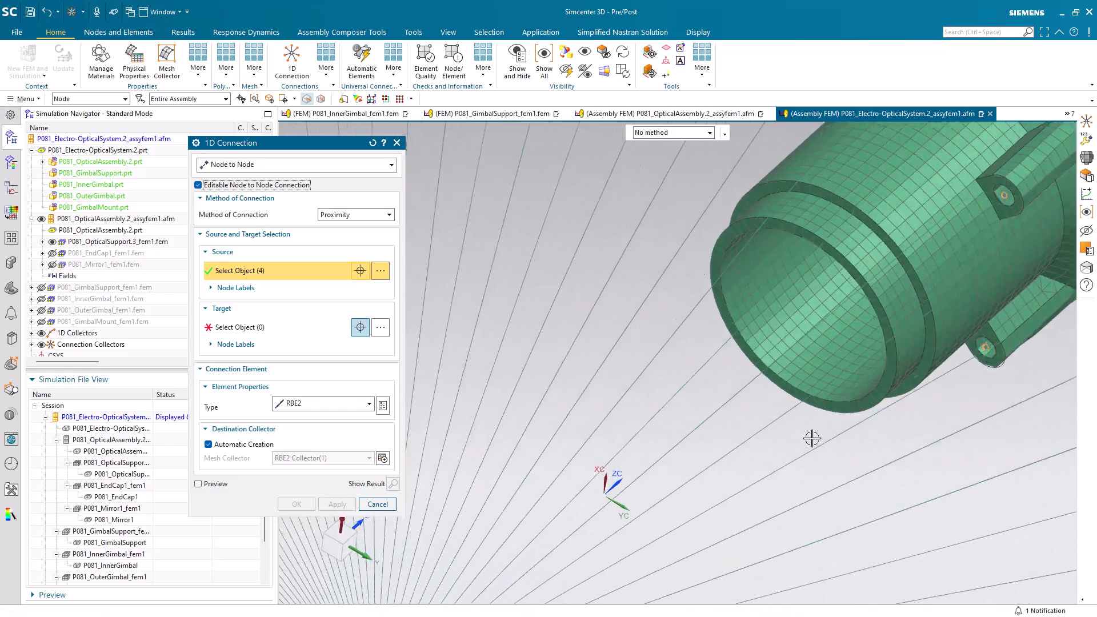
{"action": "scroll", "coordinate": [837, 424], "scroll_direction": "down", "scroll_amount": 5}
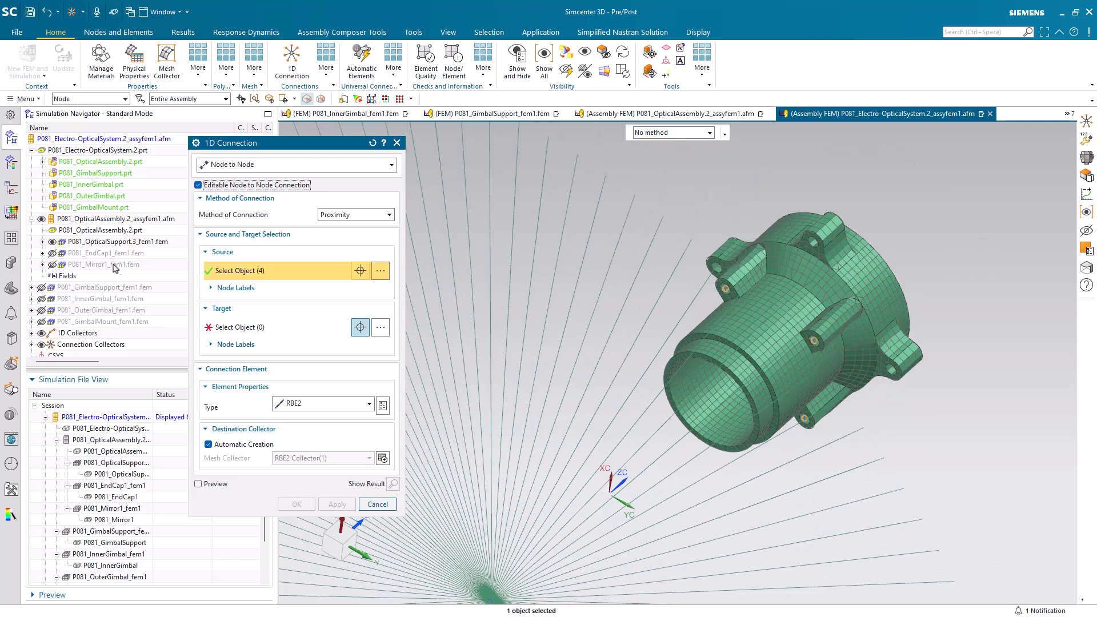
Hide P081_OpticalAssembly.2_assyfem1, show P081_GimbalSupport_fem1, and make the connection target ready for selection
{"action": "left_click", "coordinate": [41, 219]}
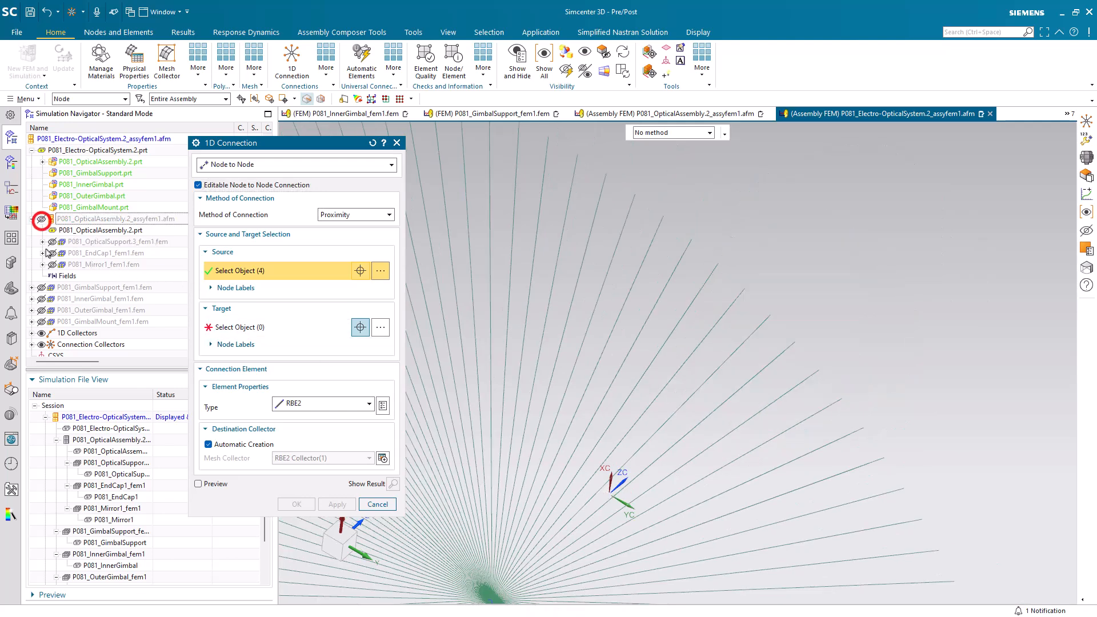
{"action": "left_click", "coordinate": [41, 287]}
{"action": "middle_click_drag", "start_coordinate": [766, 283], "coordinate": [717, 321]}
{"action": "left_click", "coordinate": [318, 328]}
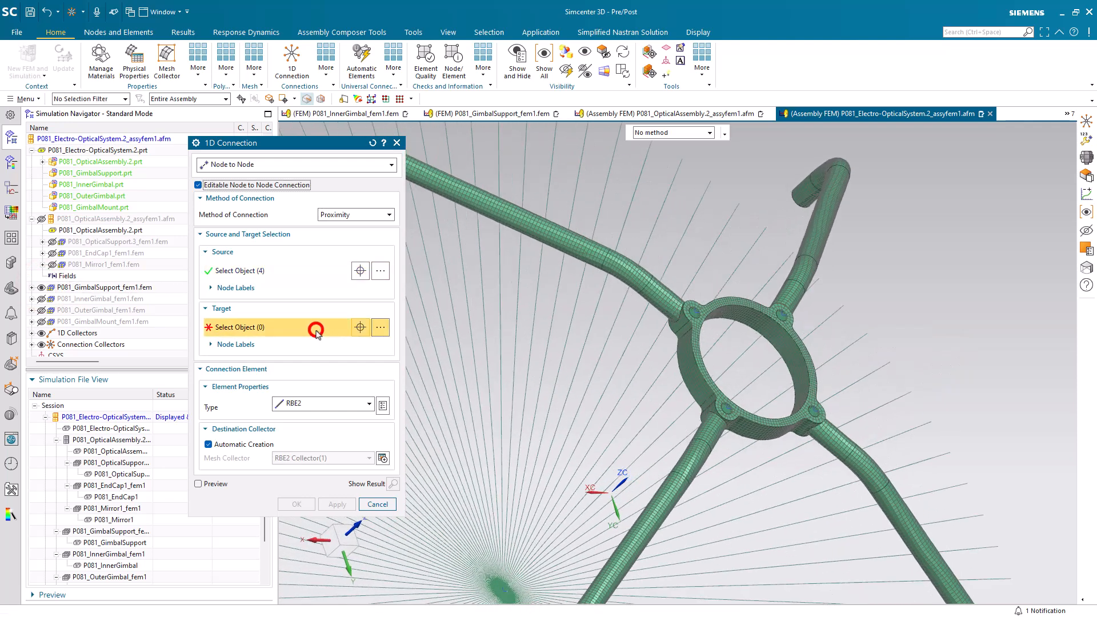
{"action": "scroll", "coordinate": [797, 323], "scroll_direction": "down", "scroll_amount": 5}
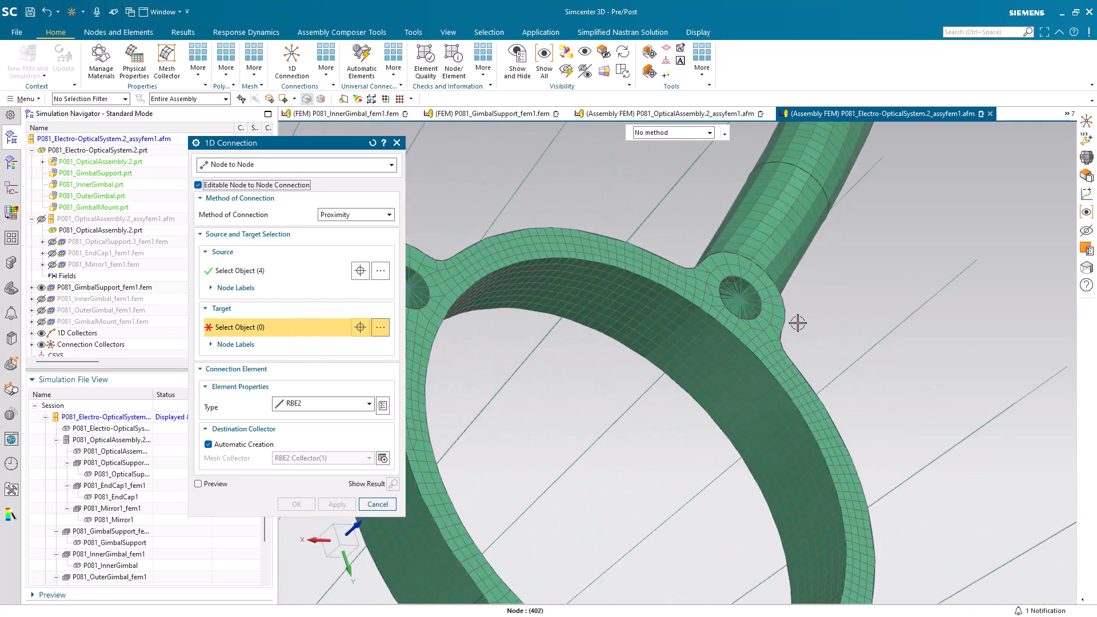
{"action": "left_click", "coordinate": [740, 310]}
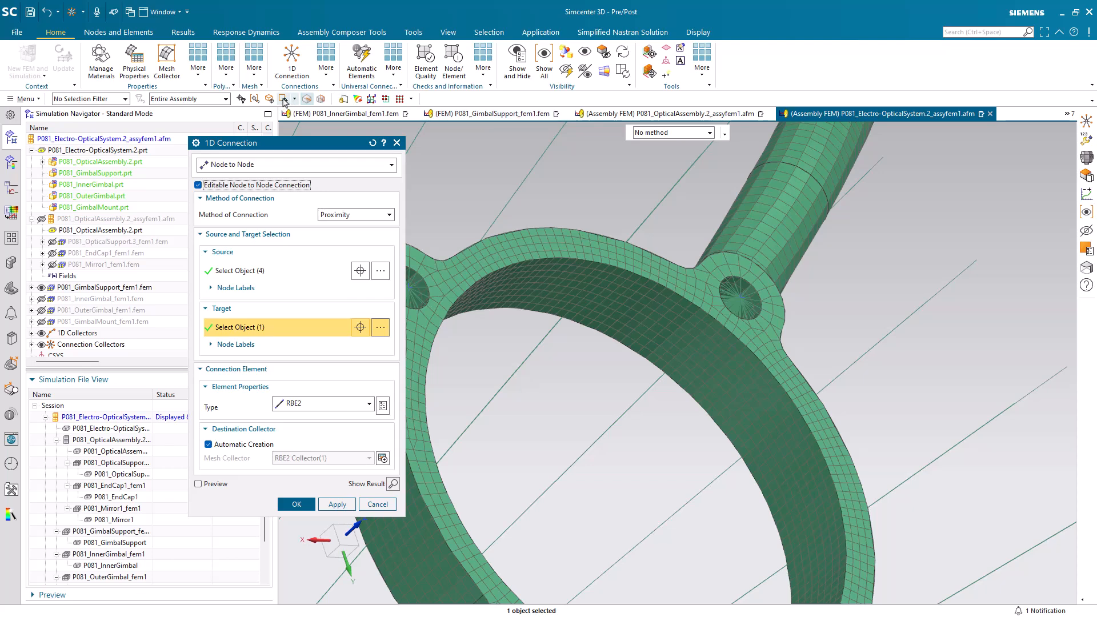
{"action": "left_click", "coordinate": [256, 101]}
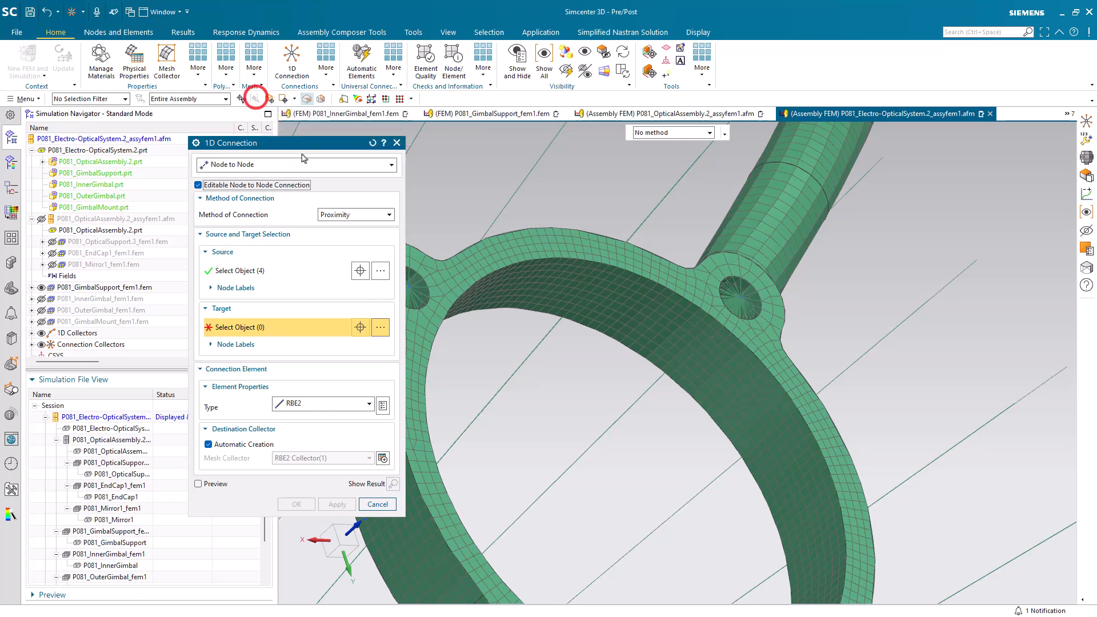
Select the centre nodes of the four lug holes on the gimbal support's ring as the connection target
{"action": "middle_click_drag", "start_coordinate": [740, 300], "coordinate": [721, 315]}
{"action": "scroll", "coordinate": [740, 303], "scroll_direction": "up", "scroll_amount": 2}
{"action": "left_click", "coordinate": [742, 294]}
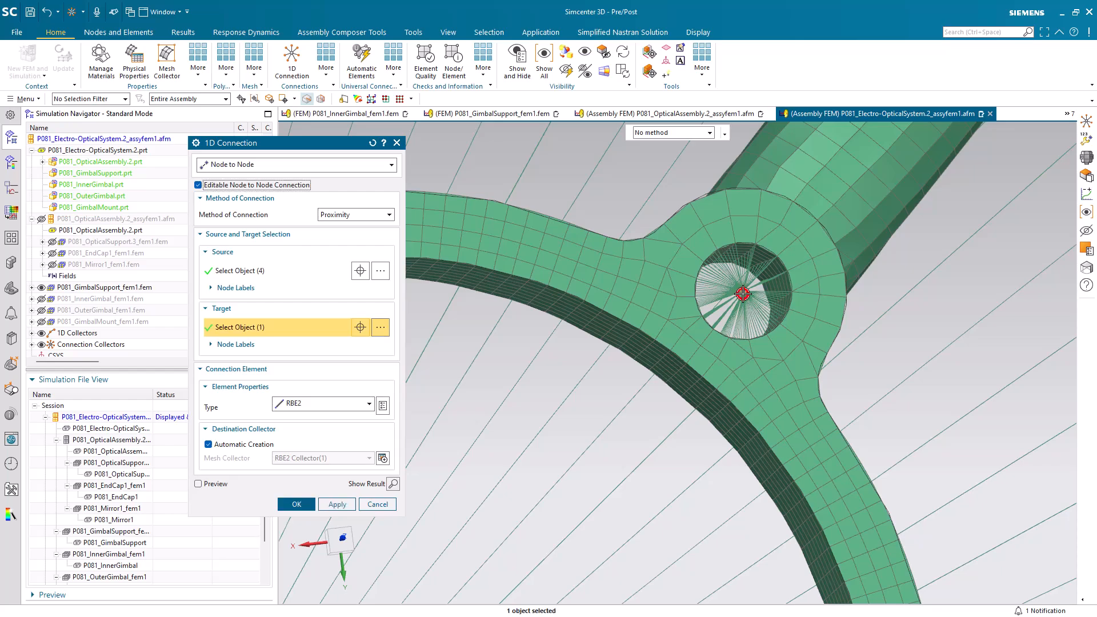
{"action": "scroll", "coordinate": [740, 297], "scroll_direction": "down", "scroll_amount": 4}
{"action": "scroll", "coordinate": [783, 440], "scroll_direction": "up", "scroll_amount": 4}
{"action": "scroll", "coordinate": [784, 440], "scroll_direction": "up", "scroll_amount": 2}
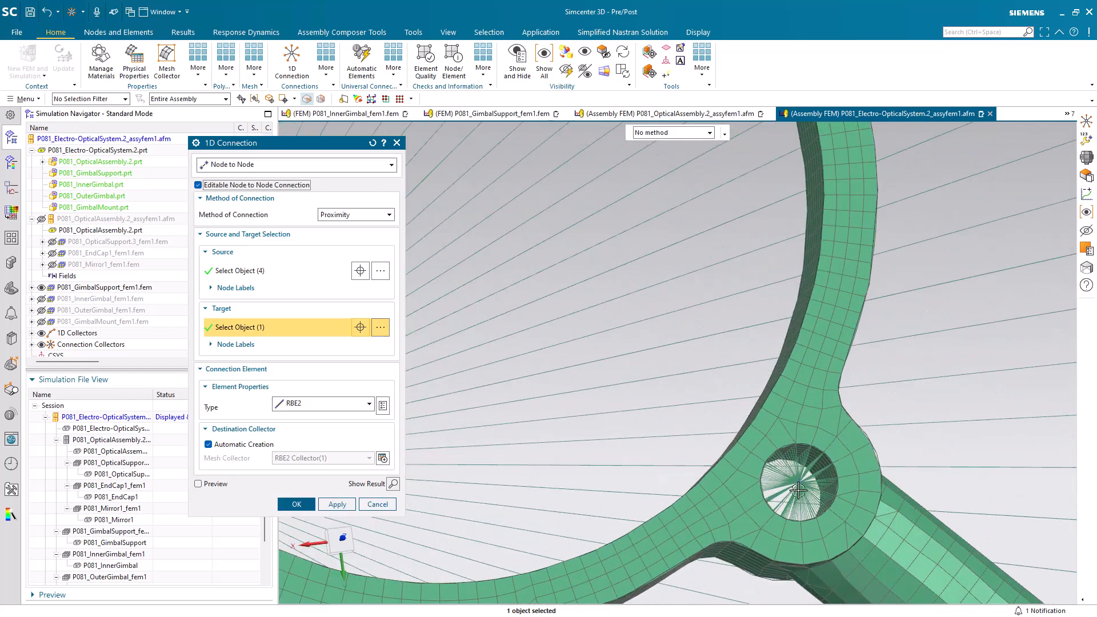
{"action": "scroll", "coordinate": [853, 400], "scroll_direction": "down", "scroll_amount": 4}
{"action": "scroll", "coordinate": [627, 439], "scroll_direction": "up", "scroll_amount": 5}
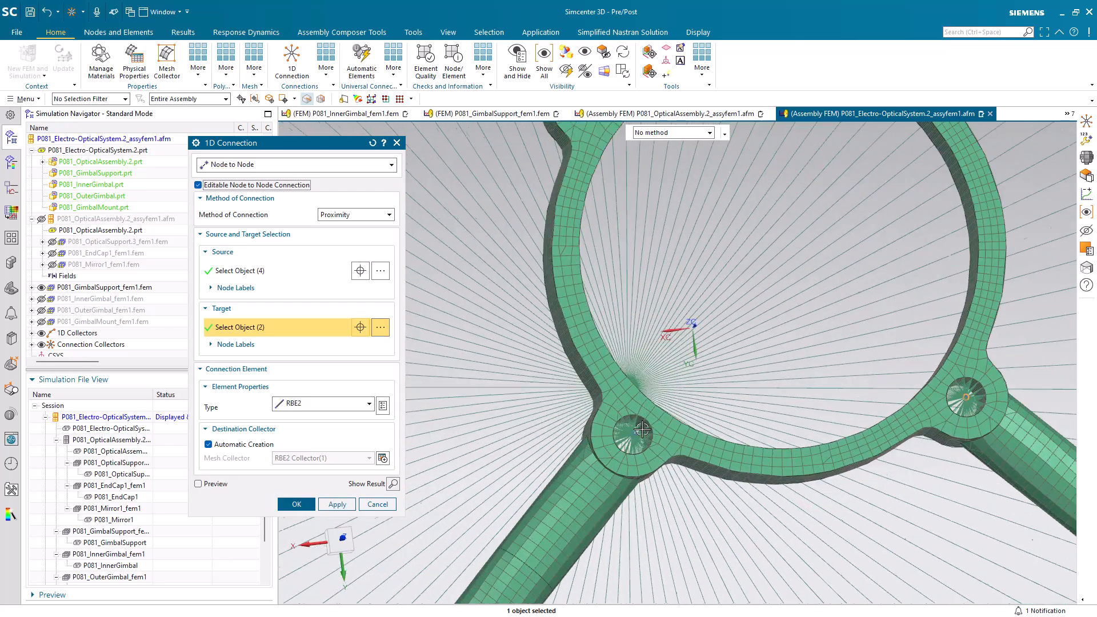
{"action": "left_click", "coordinate": [622, 445]}
{"action": "scroll", "coordinate": [640, 457], "scroll_direction": "down", "scroll_amount": 4}
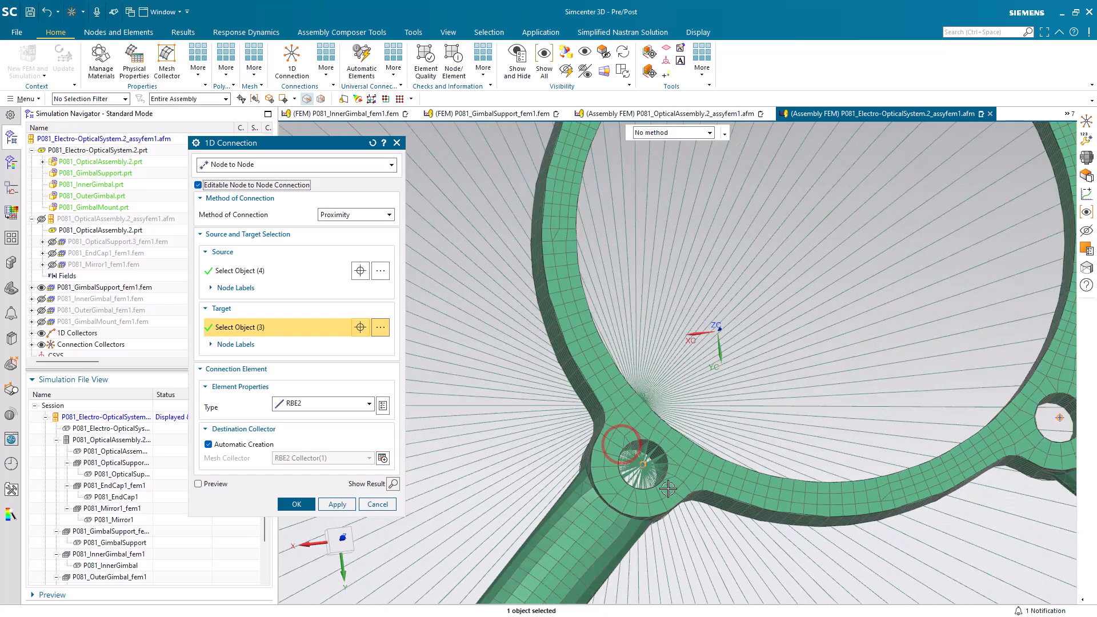
{"action": "scroll", "coordinate": [619, 198], "scroll_direction": "up", "scroll_amount": 5}
{"action": "scroll", "coordinate": [619, 198], "scroll_direction": "up", "scroll_amount": 2}
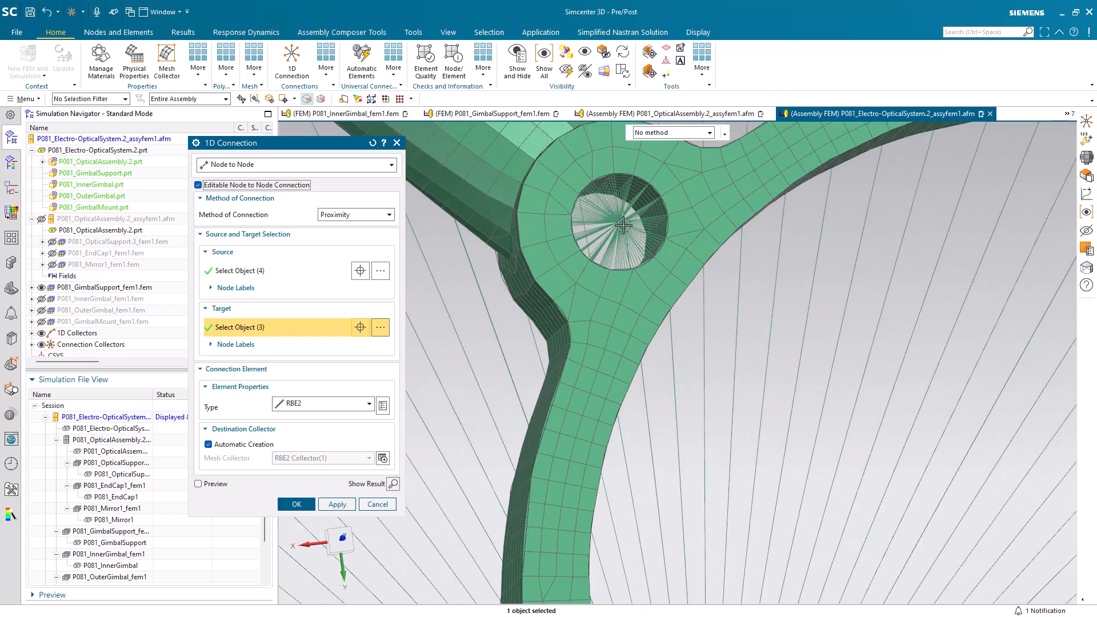
{"action": "left_click", "coordinate": [620, 223]}
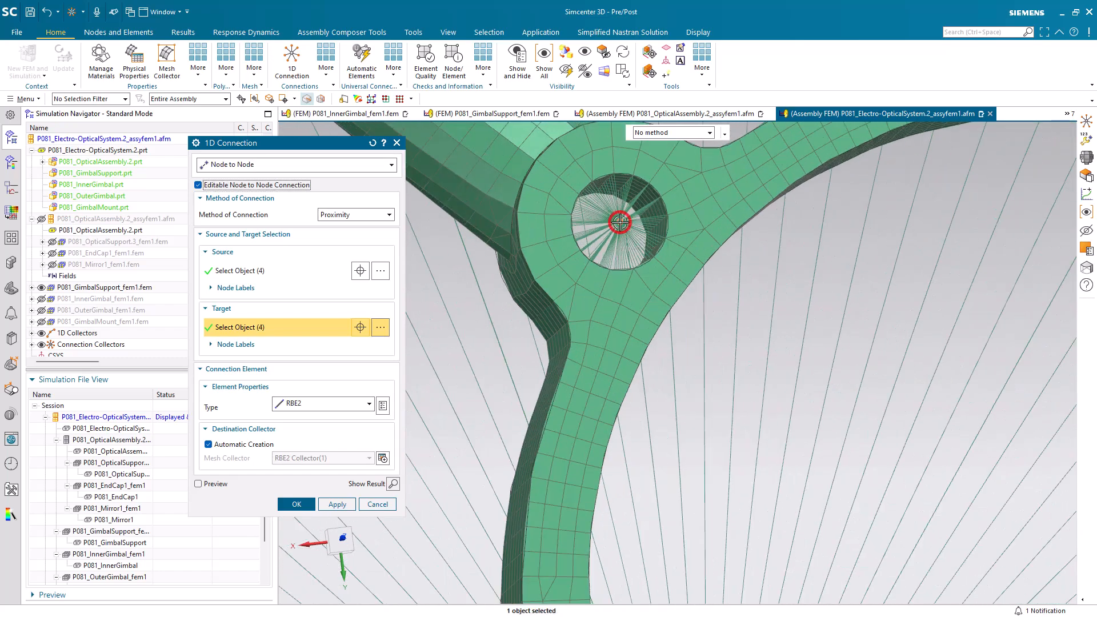
Set the connection element type to CBUSH and create the node-to-node connection
{"action": "left_click", "coordinate": [316, 404]}
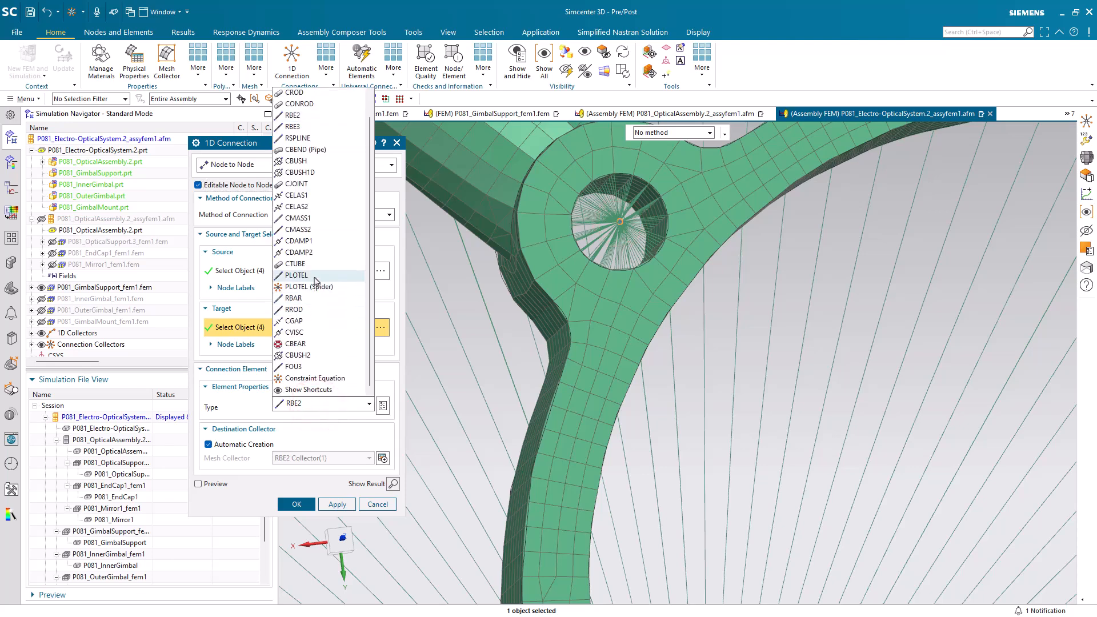
{"action": "left_click", "coordinate": [303, 160]}
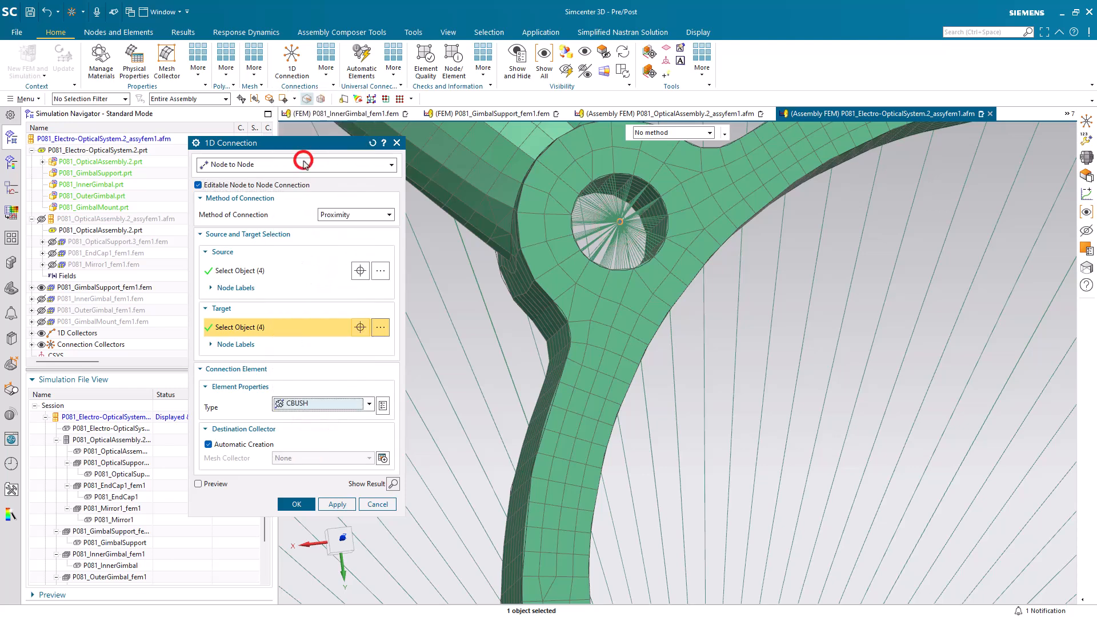
{"action": "left_click", "coordinate": [296, 504]}
Enable the CSYS override with the Absolute type in the associated data of connection_recipe_2_mesh in Cbush Collector(1)
{"action": "scroll", "coordinate": [127, 325], "scroll_direction": "down", "scroll_amount": 2}
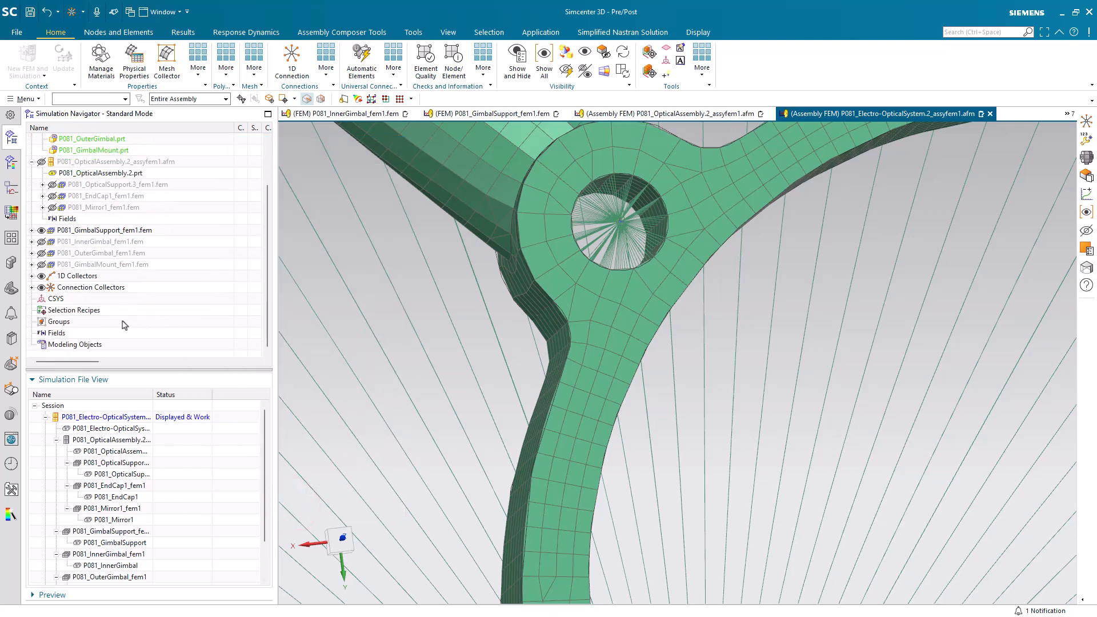
{"action": "left_click", "coordinate": [32, 276]}
{"action": "left_click", "coordinate": [42, 298]}
{"action": "right_click", "coordinate": [94, 310]}
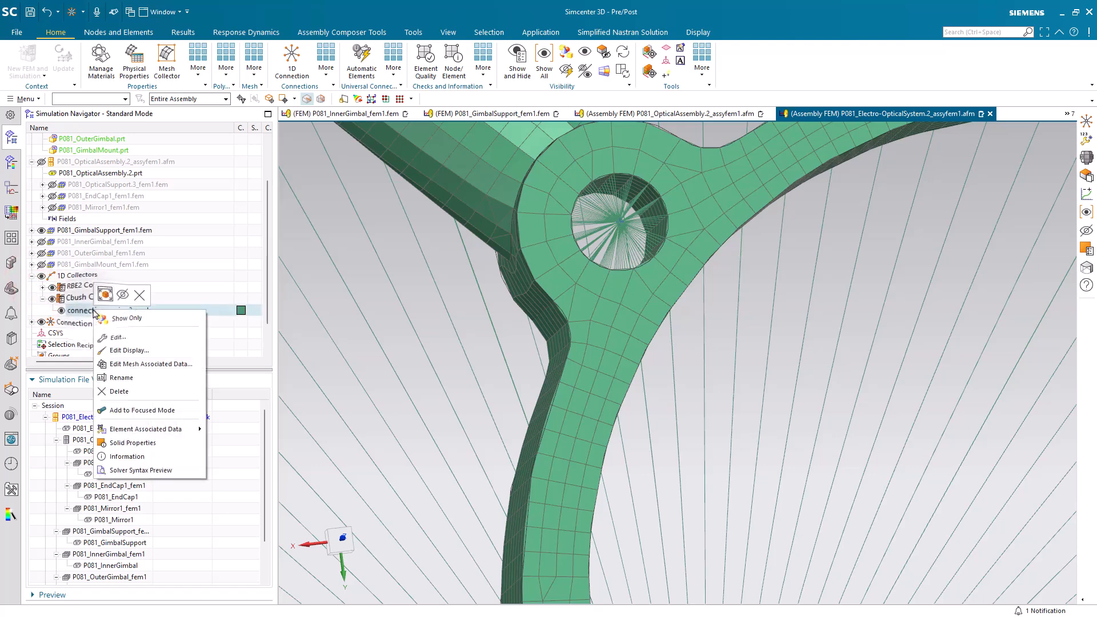
{"action": "left_click", "coordinate": [133, 362]}
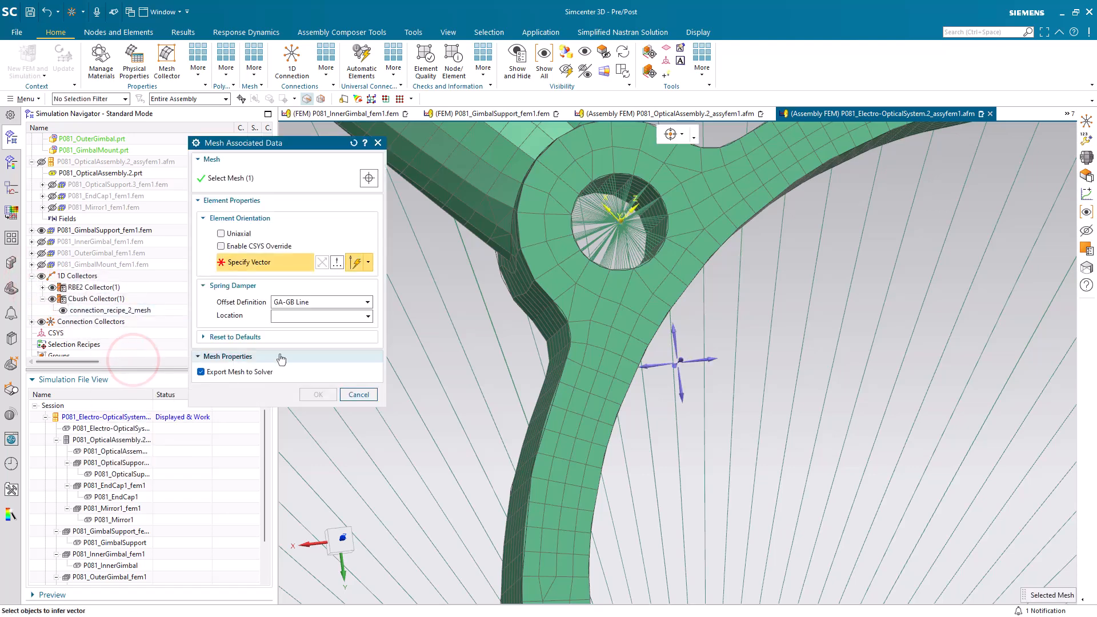
{"action": "left_click", "coordinate": [260, 247]}
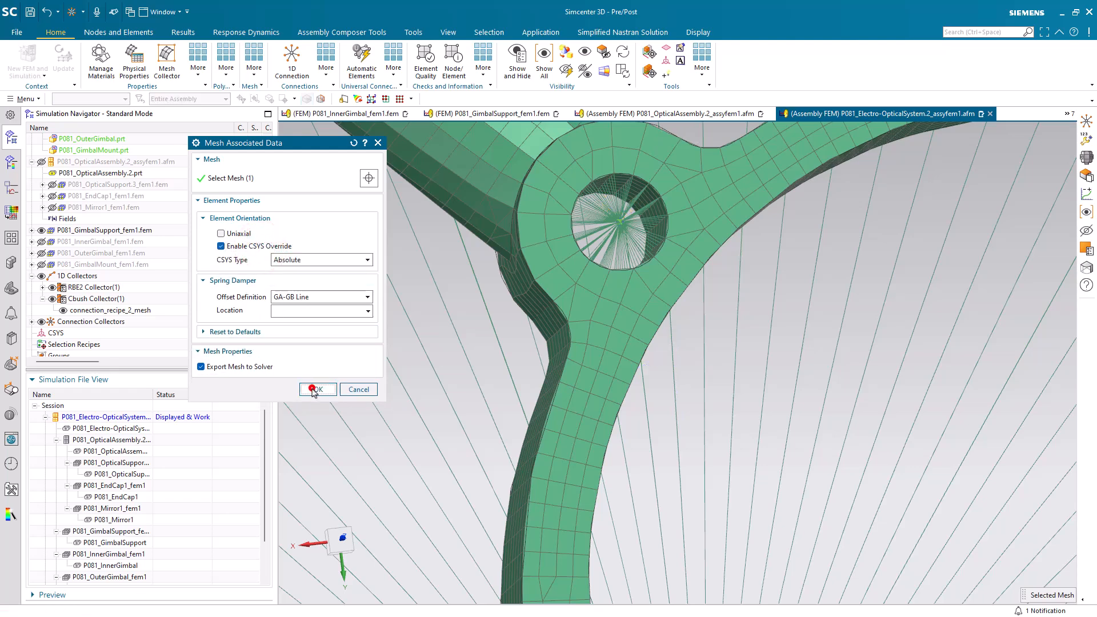
{"action": "left_click", "coordinate": [314, 390]}
Edit the PBUSH1 property of Cbush Collector(1) and set its translational stiffness to 1e6 N/mm
{"action": "right_click", "coordinate": [135, 300]}
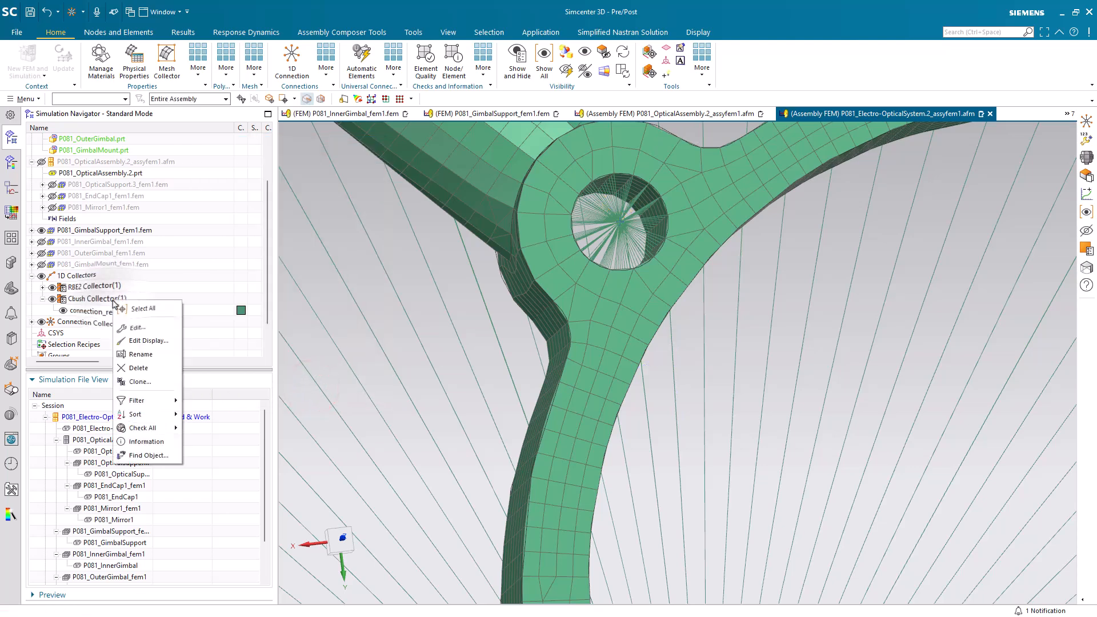
{"action": "left_click", "coordinate": [138, 327]}
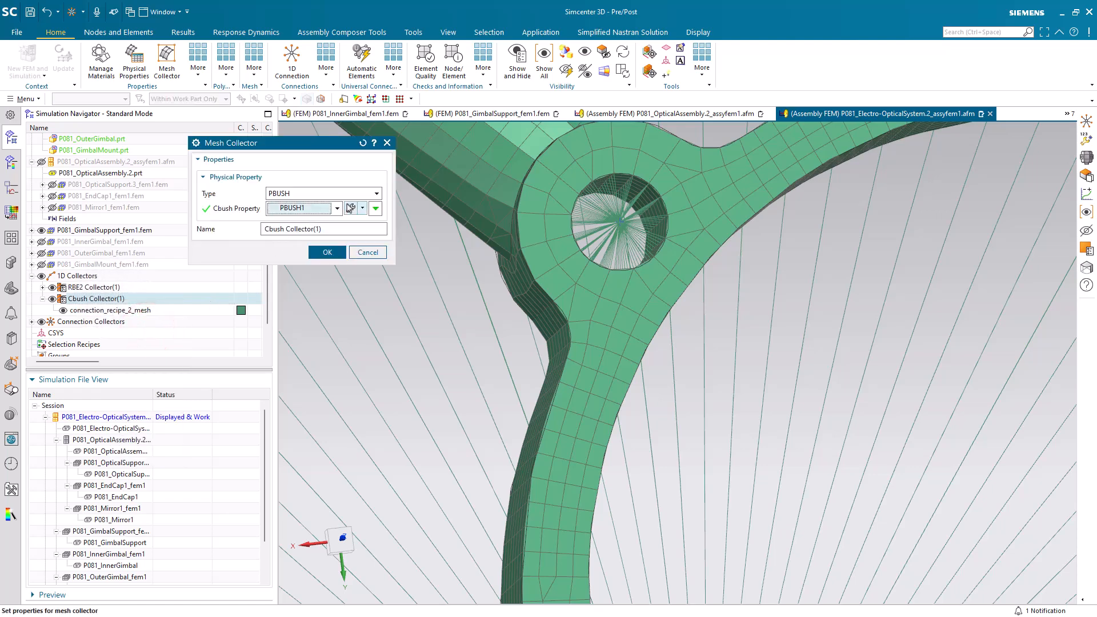
{"action": "left_click", "coordinate": [350, 207]}
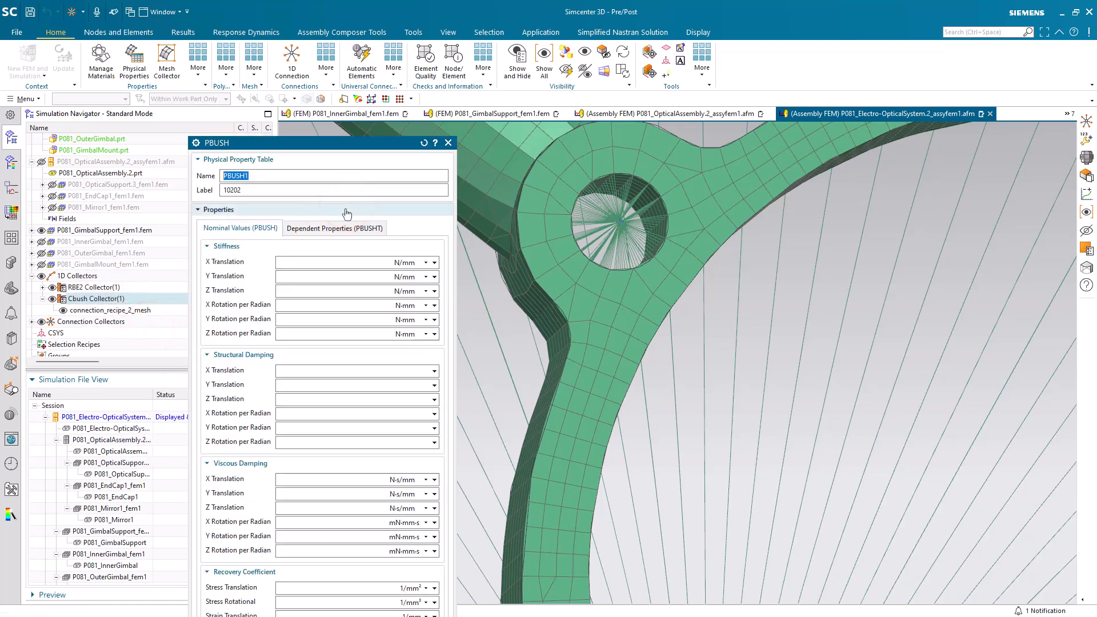
{"action": "left_click", "coordinate": [304, 263]}
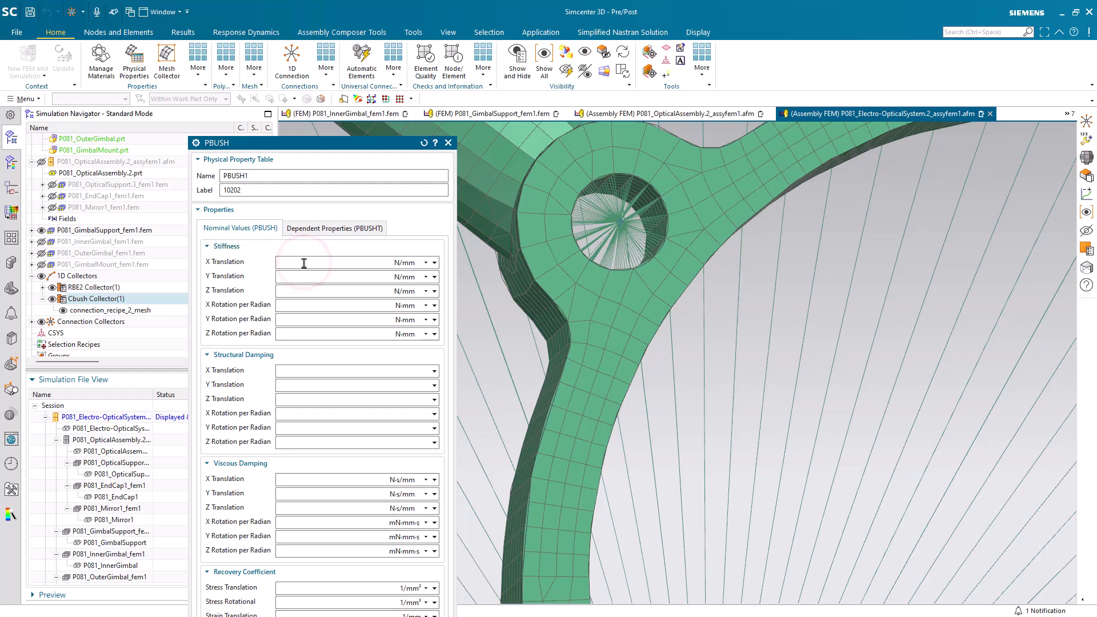
{"action": "type", "text": "1e6"}
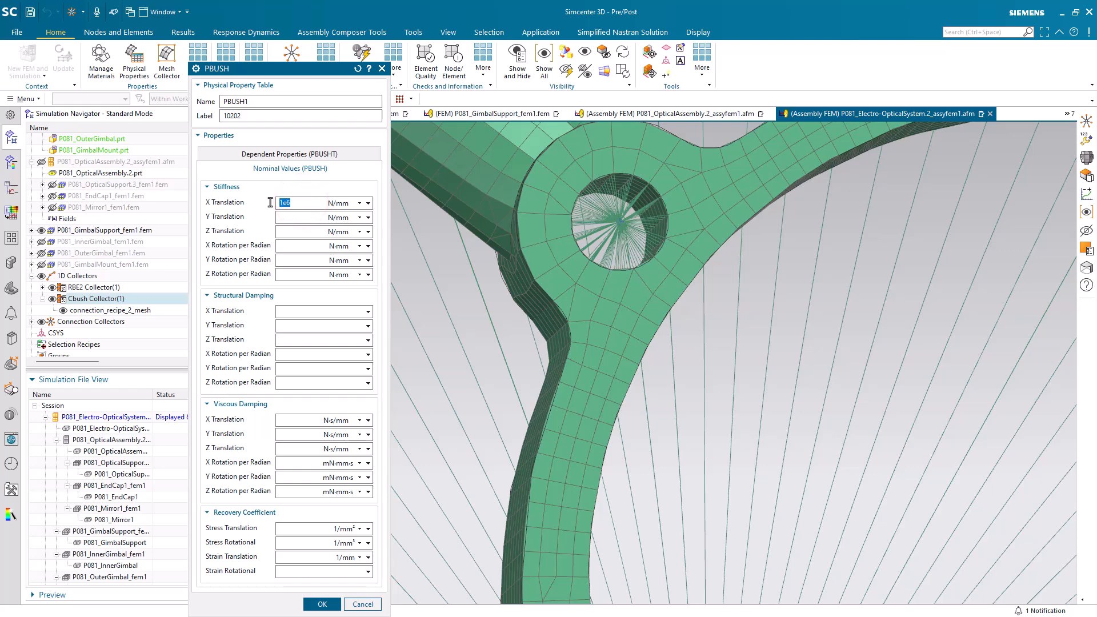
{"action": "left_click", "coordinate": [299, 230]}
{"action": "type", "text": "1e6"}
Set the X, Y and Z rotational stiffness of PBUSH1 to 1e6 N·mm per radian and accept the property and collector
{"action": "left_click", "coordinate": [300, 245]}
{"action": "type", "text": "1e6"}
{"action": "left_click", "coordinate": [299, 261]}
{"action": "type", "text": "1e6"}
{"action": "left_click", "coordinate": [299, 274]}
{"action": "type", "text": "1e6"}
{"action": "left_click", "coordinate": [314, 602]}
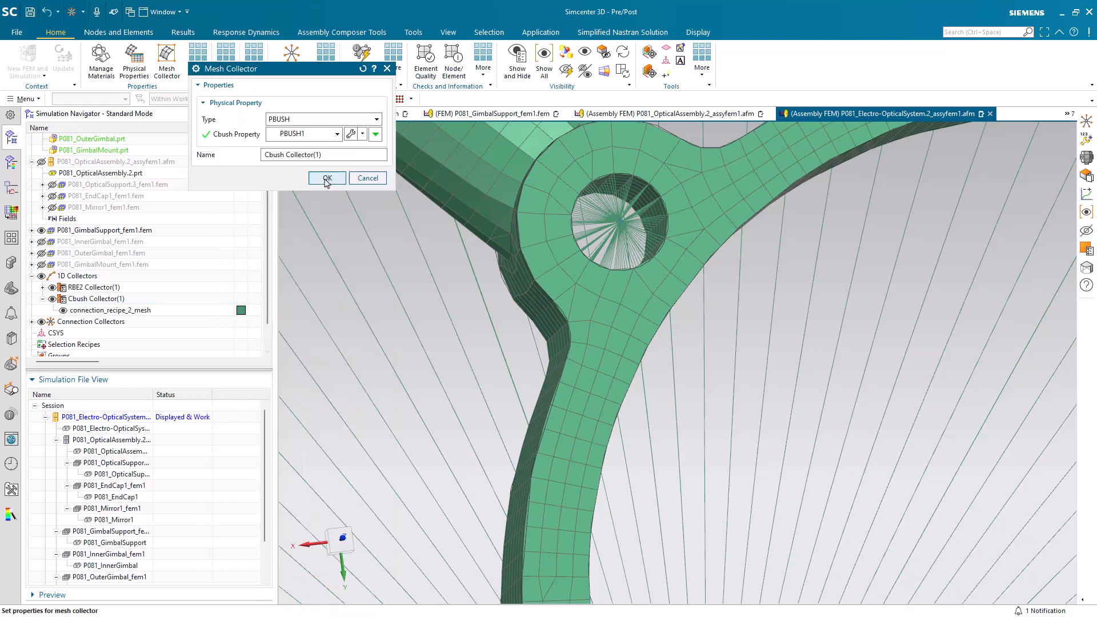
{"action": "left_click", "coordinate": [325, 178]}
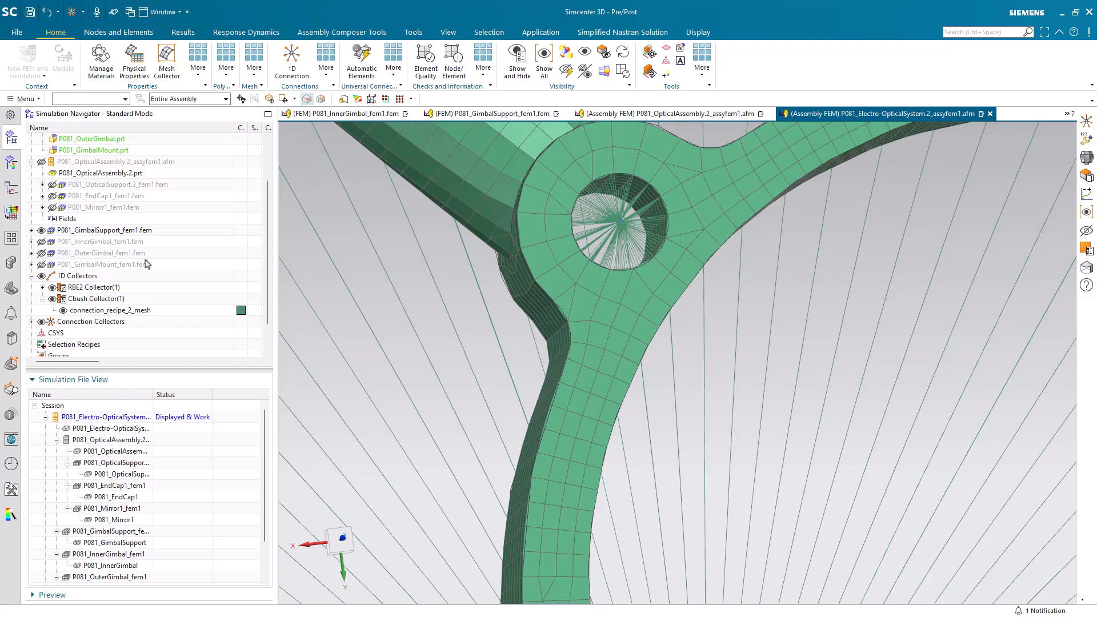
Show the GimbalMount, OuterGimbal, InnerGimbal and OpticalAssembly.2 component FEMs again in the electro-optical system assembly FEM
{"action": "left_click", "coordinate": [41, 264]}
{"action": "left_click", "coordinate": [41, 253]}
{"action": "left_click", "coordinate": [41, 241]}
{"action": "scroll", "coordinate": [65, 229], "scroll_direction": "up", "scroll_amount": 1}
{"action": "scroll", "coordinate": [64, 230], "scroll_direction": "up", "scroll_amount": 1}
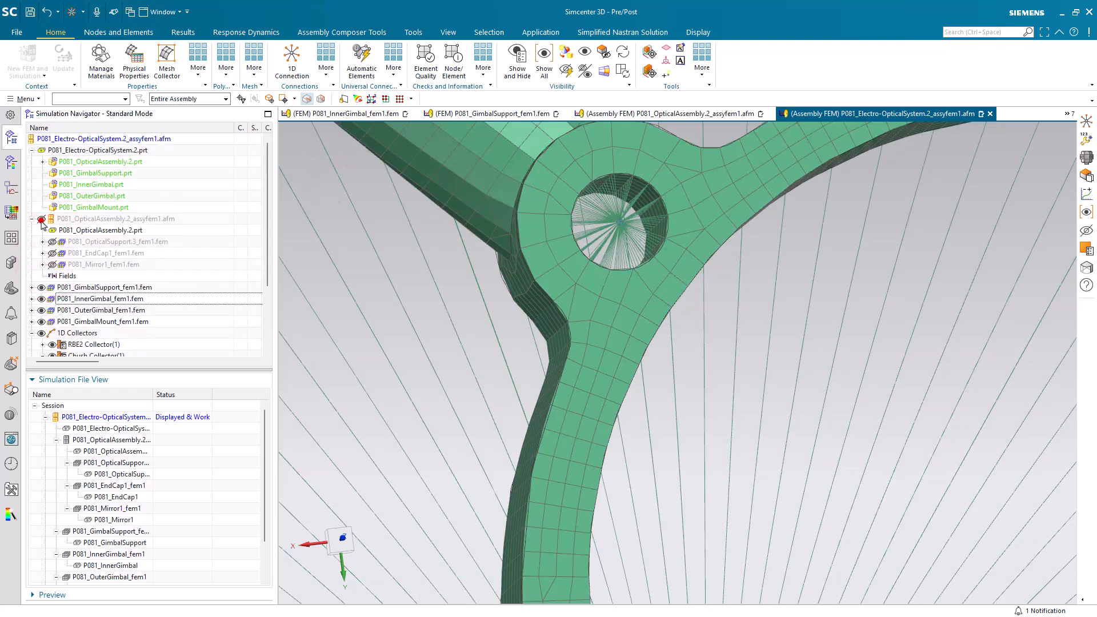
{"action": "left_click", "coordinate": [41, 219]}
{"action": "scroll", "coordinate": [541, 341], "scroll_direction": "down", "scroll_amount": 5}
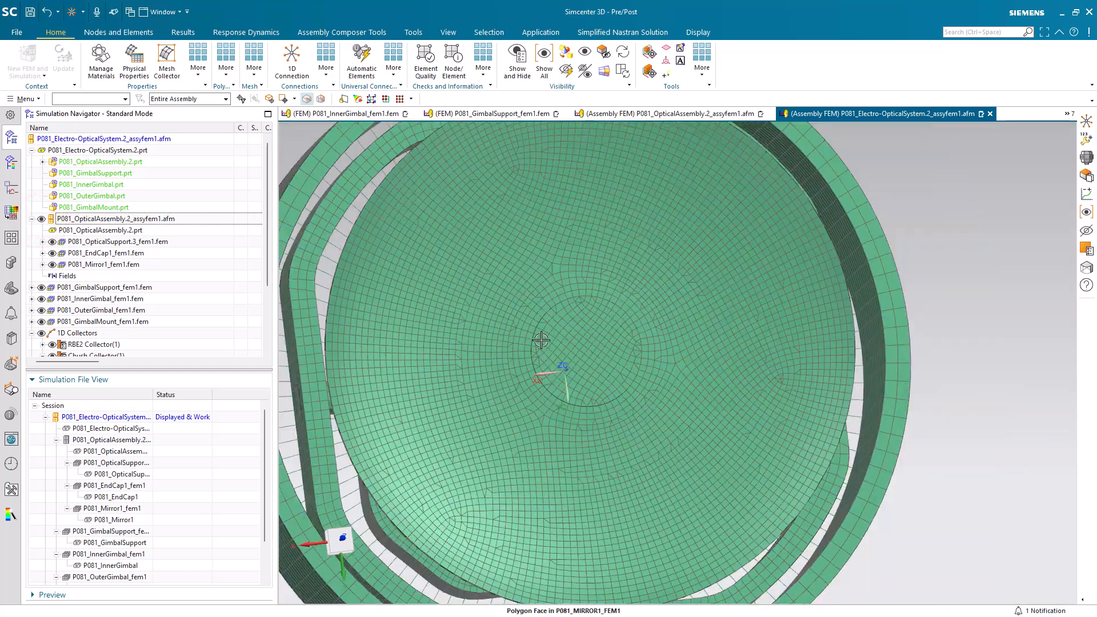
{"action": "scroll", "coordinate": [542, 341], "scroll_direction": "down", "scroll_amount": 3}
{"action": "middle_click_drag", "start_coordinate": [541, 340], "coordinate": [546, 283]}
{"action": "scroll", "coordinate": [754, 360], "scroll_direction": "down", "scroll_amount": 1}
{"action": "scroll", "coordinate": [516, 371], "scroll_direction": "up", "scroll_amount": 3}
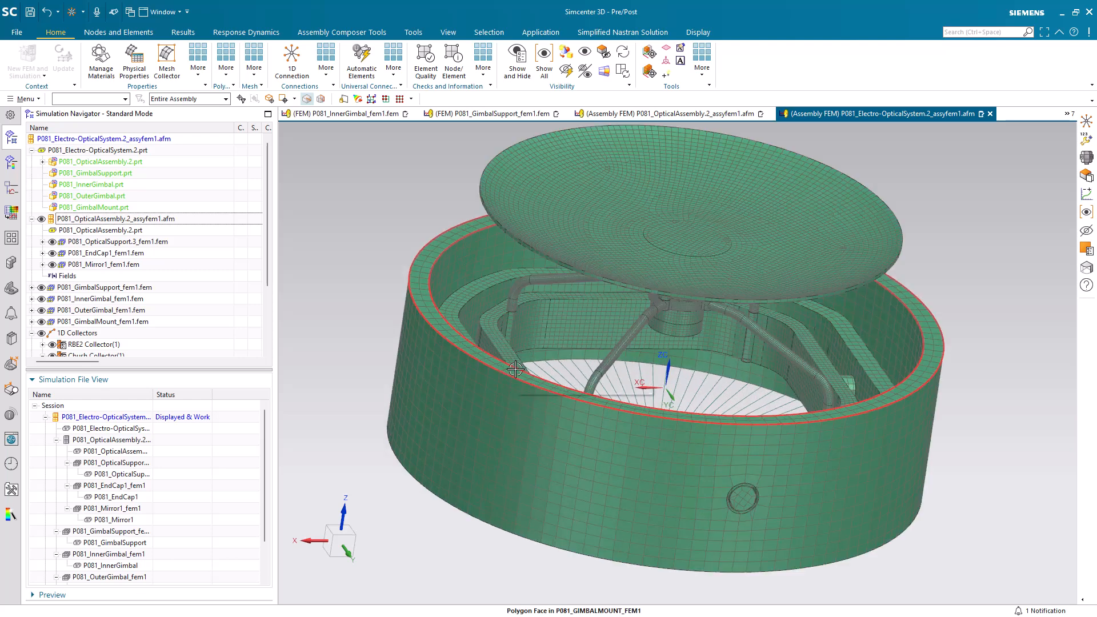
{"action": "middle_click_drag", "start_coordinate": [516, 370], "coordinate": [514, 362]}
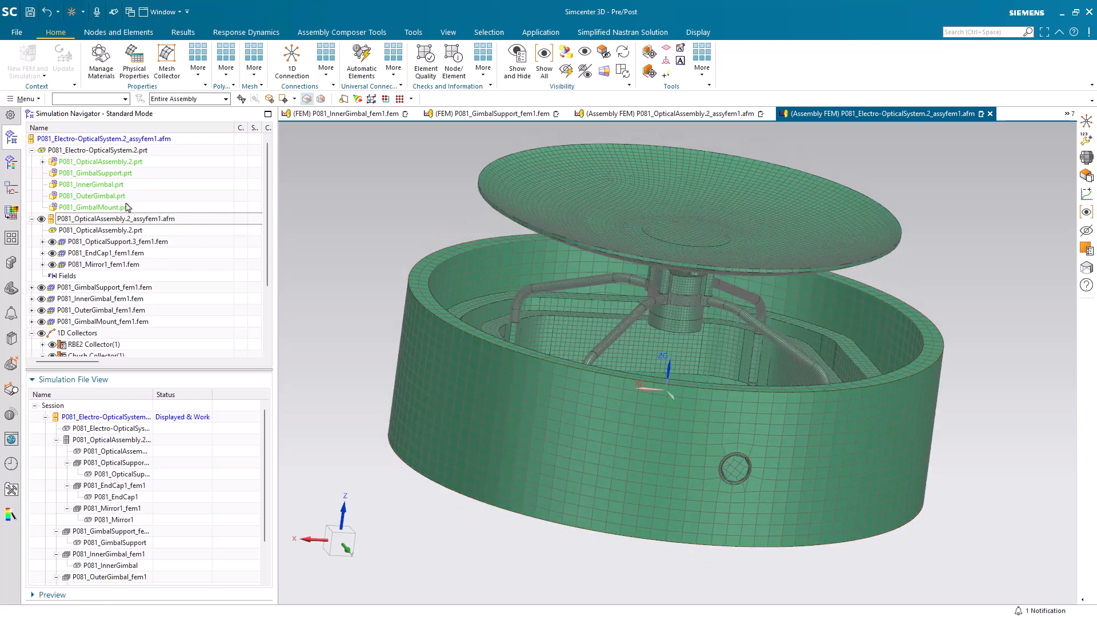
Automatically resolve the label conflicts of the Electro-OpticalSystem.2 assembly FEM in the Assembly Label Manager and accept the offsets
{"action": "right_click", "coordinate": [91, 141]}
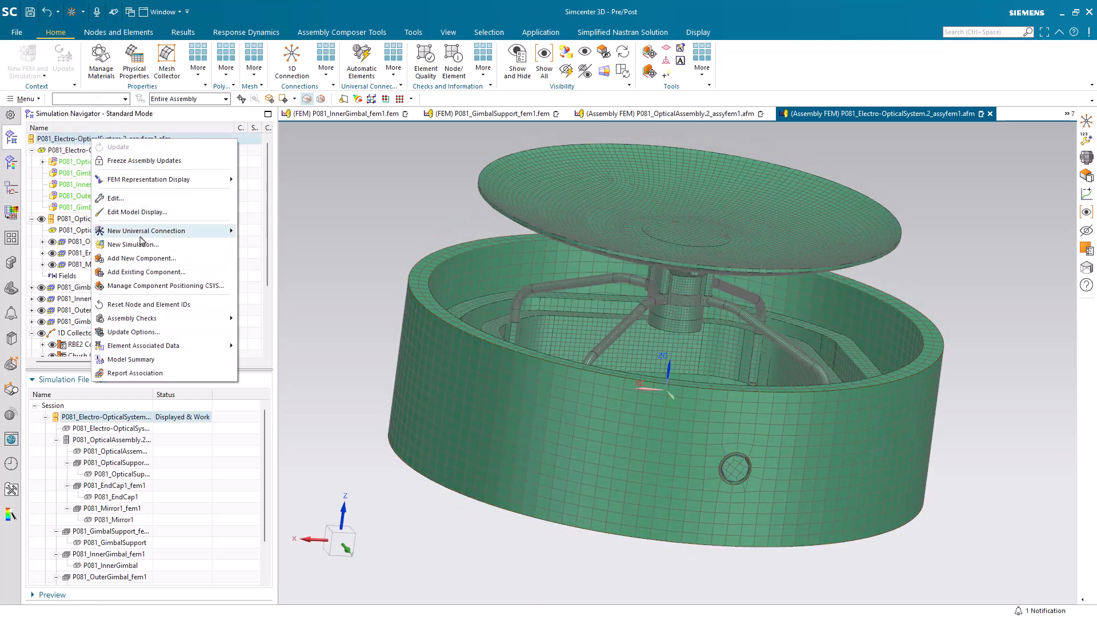
{"action": "left_click", "coordinate": [178, 317]}
{"action": "left_click", "coordinate": [257, 315]}
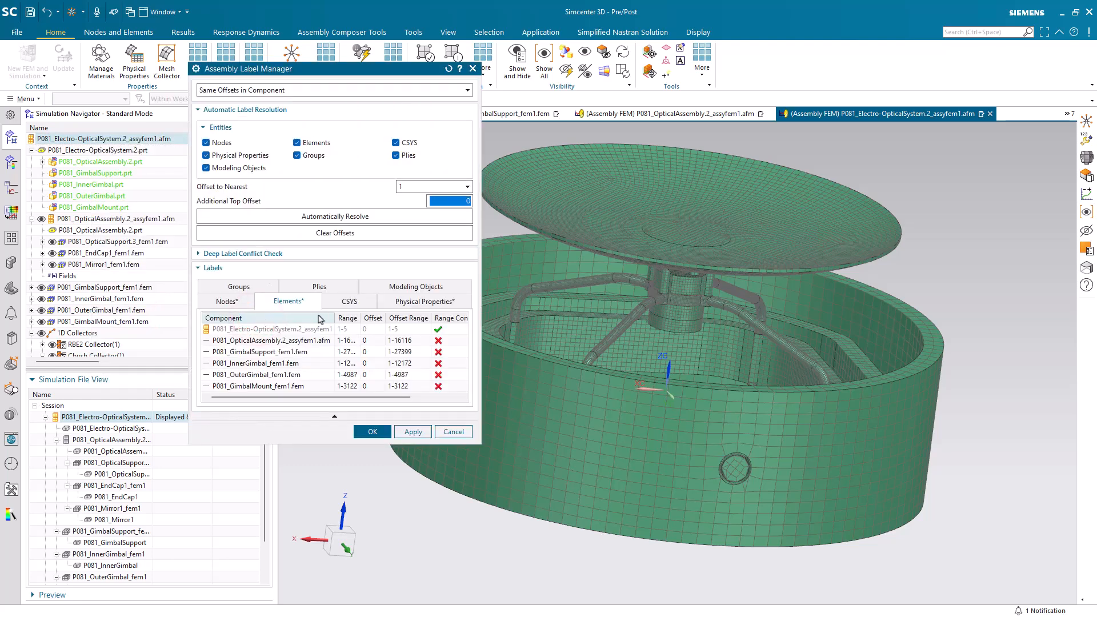
{"action": "left_click", "coordinate": [347, 213]}
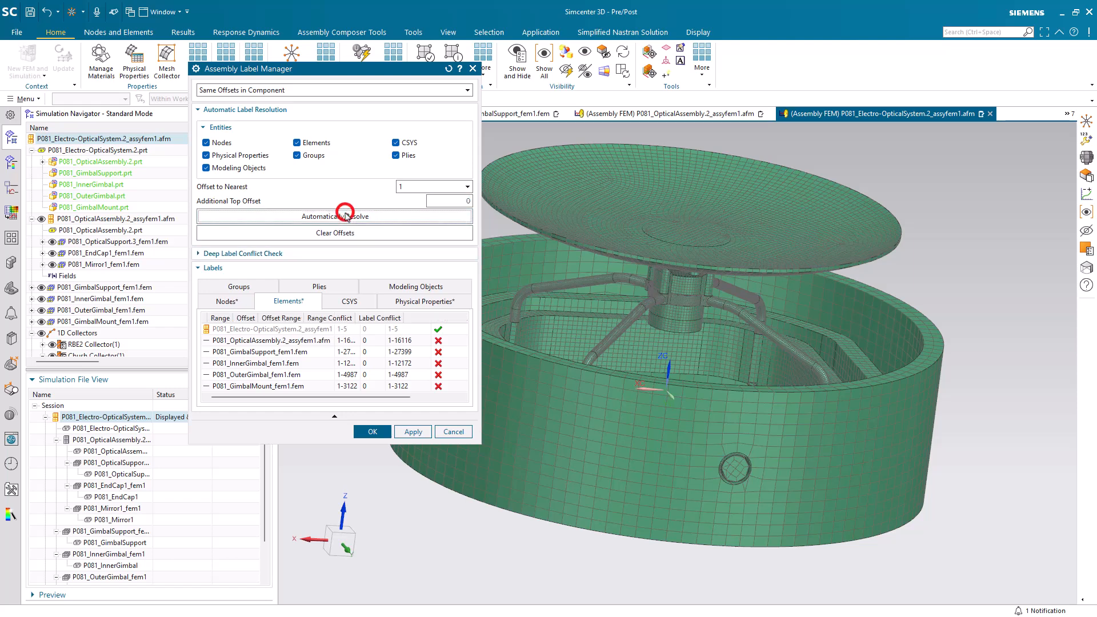
{"action": "left_click", "coordinate": [291, 341]}
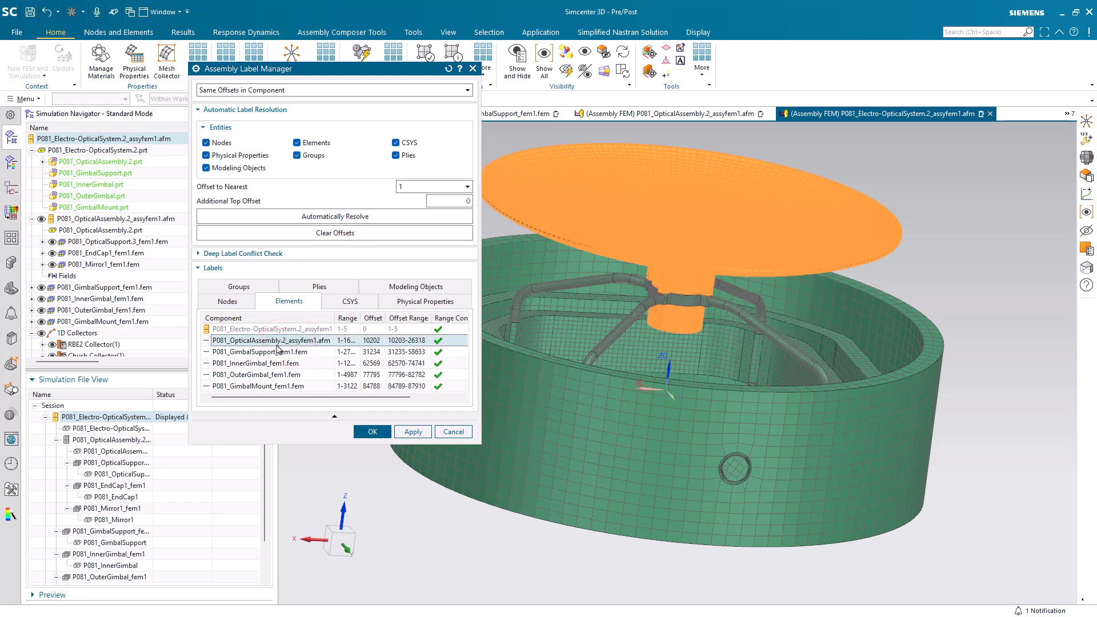
{"action": "left_click", "coordinate": [370, 330]}
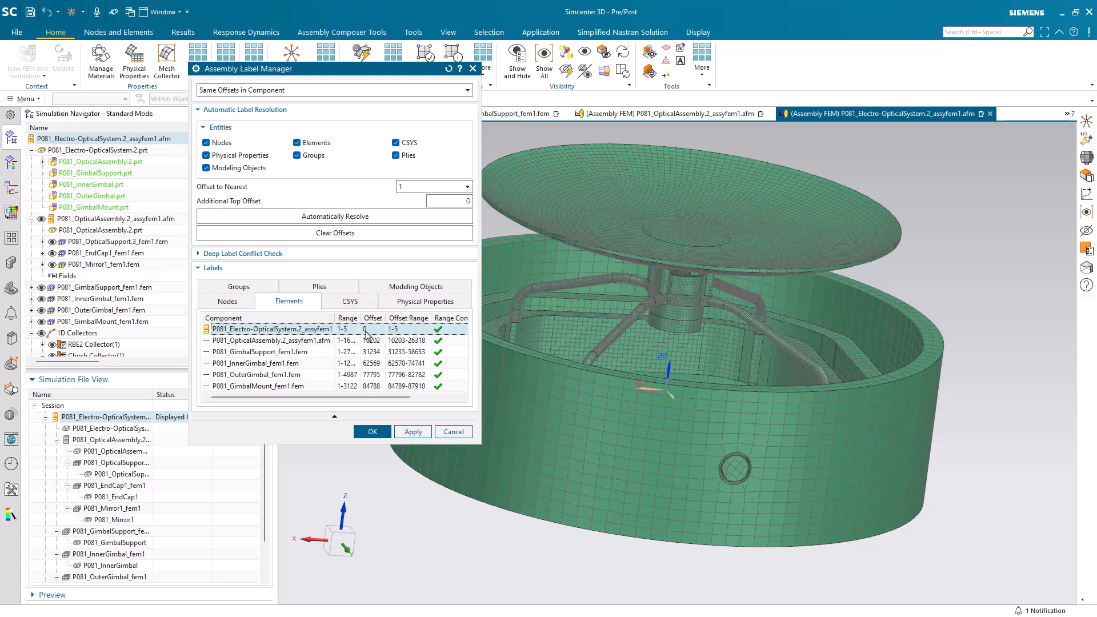
{"action": "left_click", "coordinate": [366, 332]}
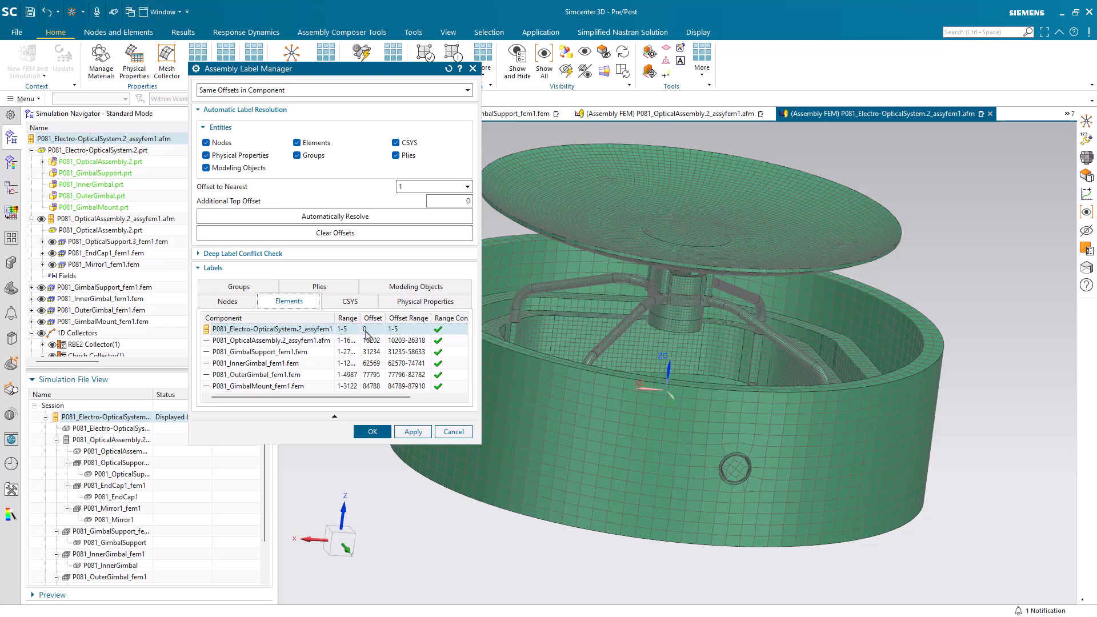
{"action": "left_click", "coordinate": [372, 432]}
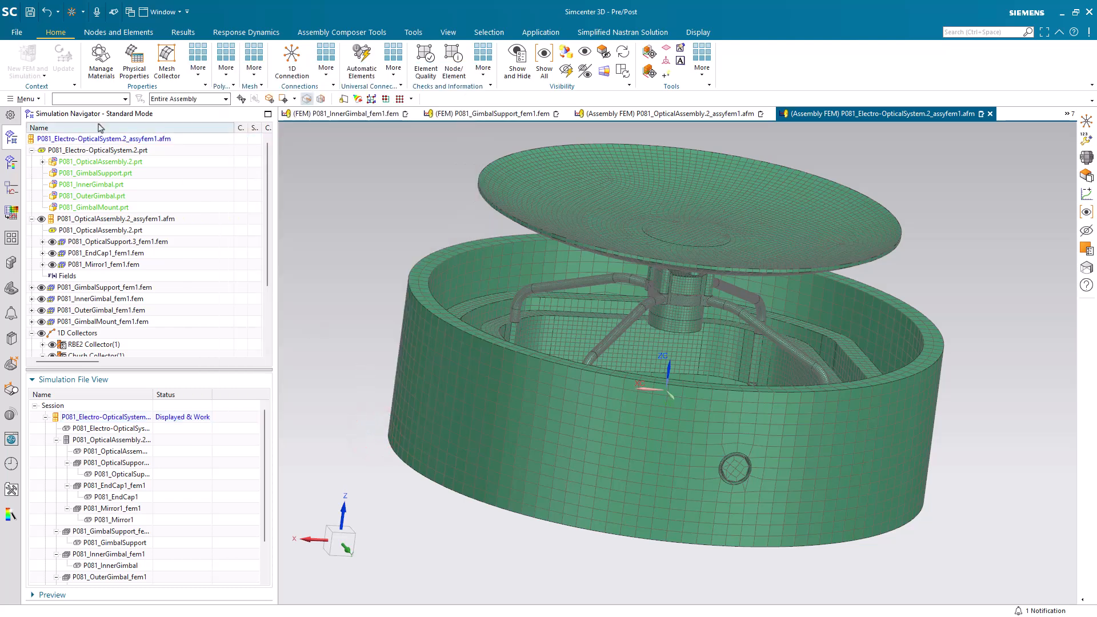
Modify the label of the assembly FEM's own node with an offset of 90000
{"action": "left_click", "coordinate": [26, 99]}
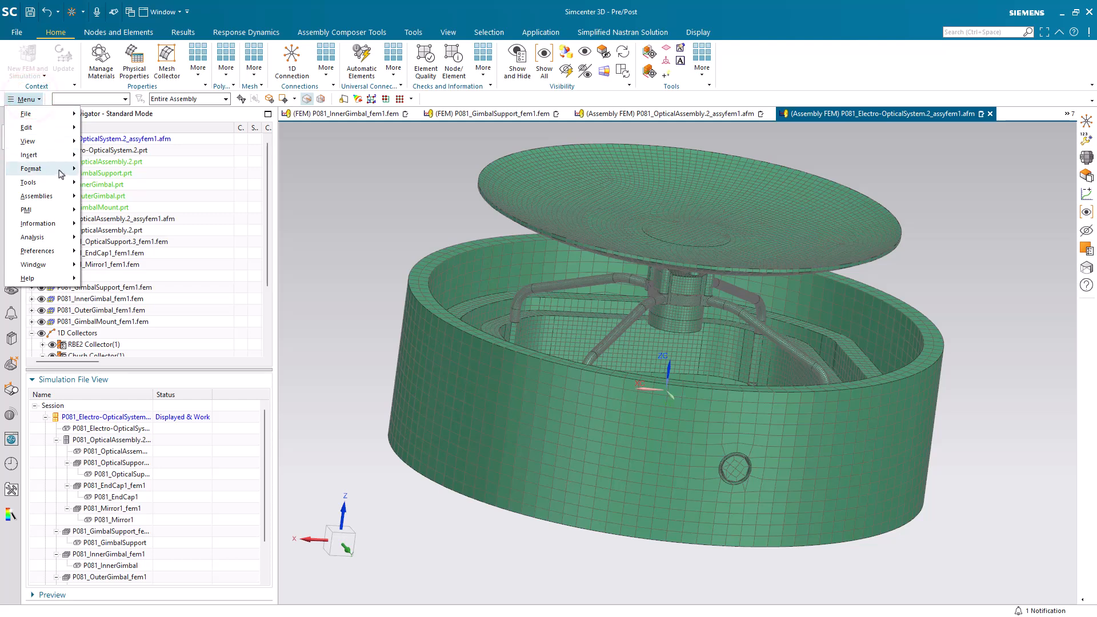
{"action": "left_click", "coordinate": [57, 127]}
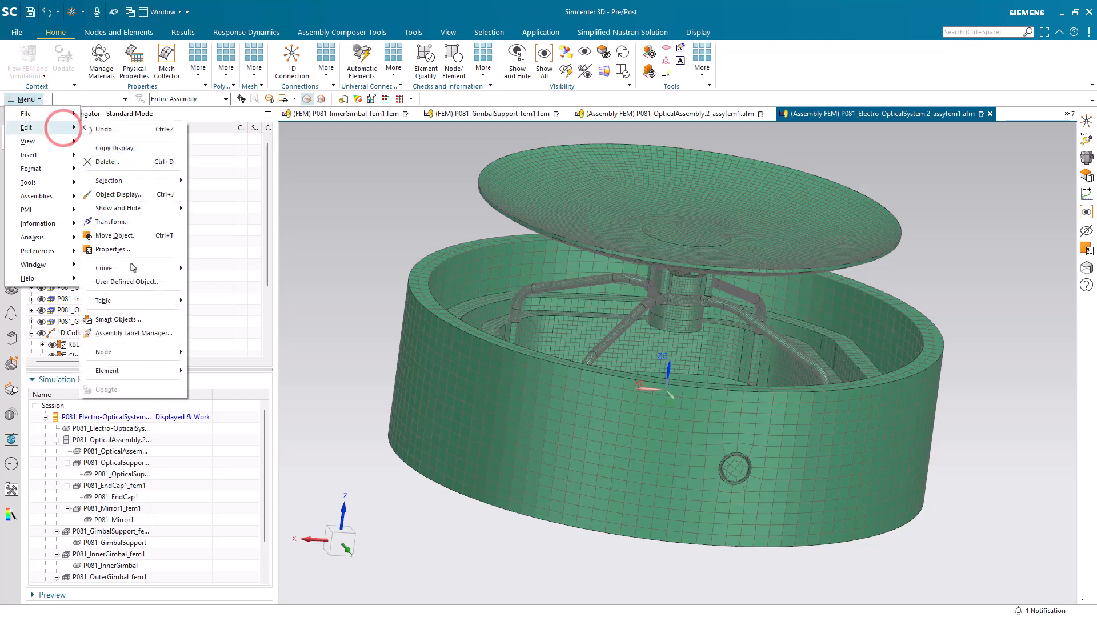
{"action": "left_click", "coordinate": [140, 350]}
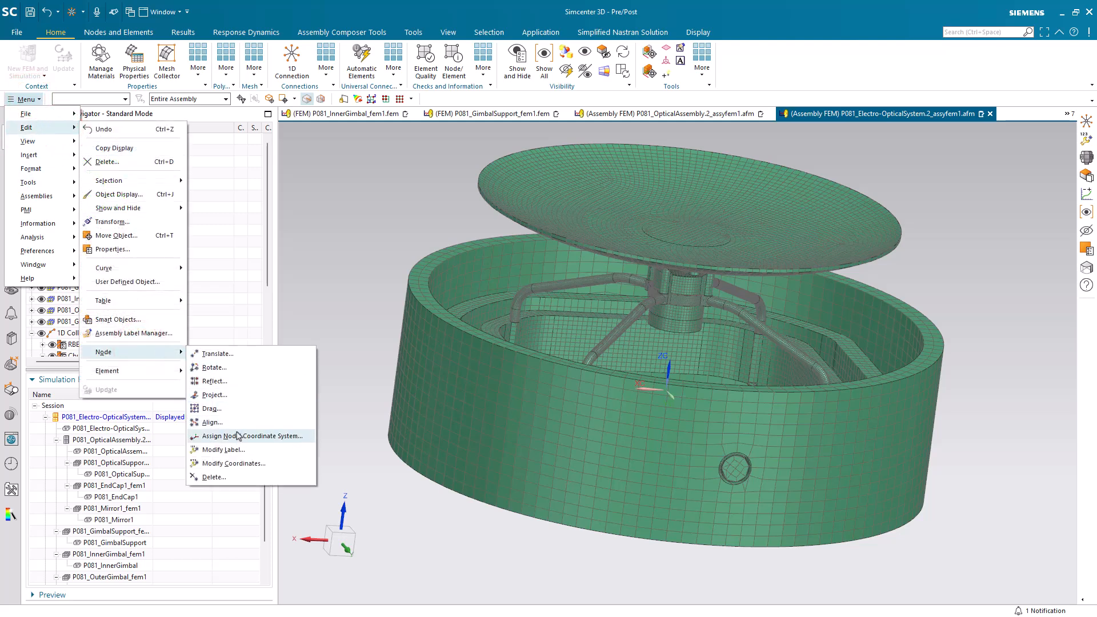
{"action": "left_click", "coordinate": [220, 449]}
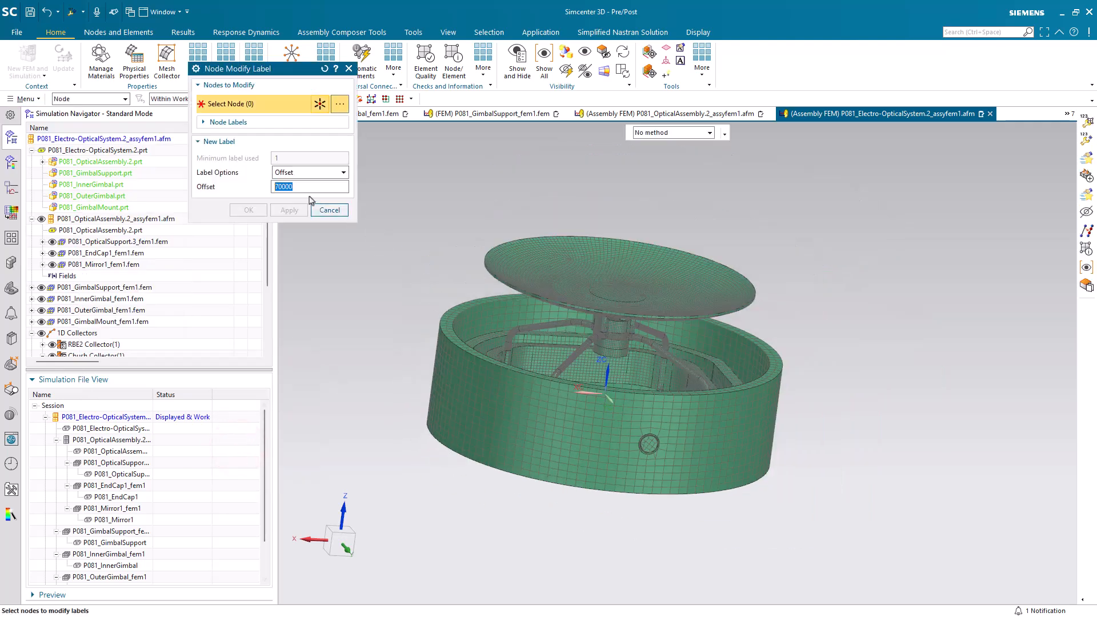
{"action": "left_click_drag", "start_coordinate": [363, 183], "coordinate": [858, 530]}
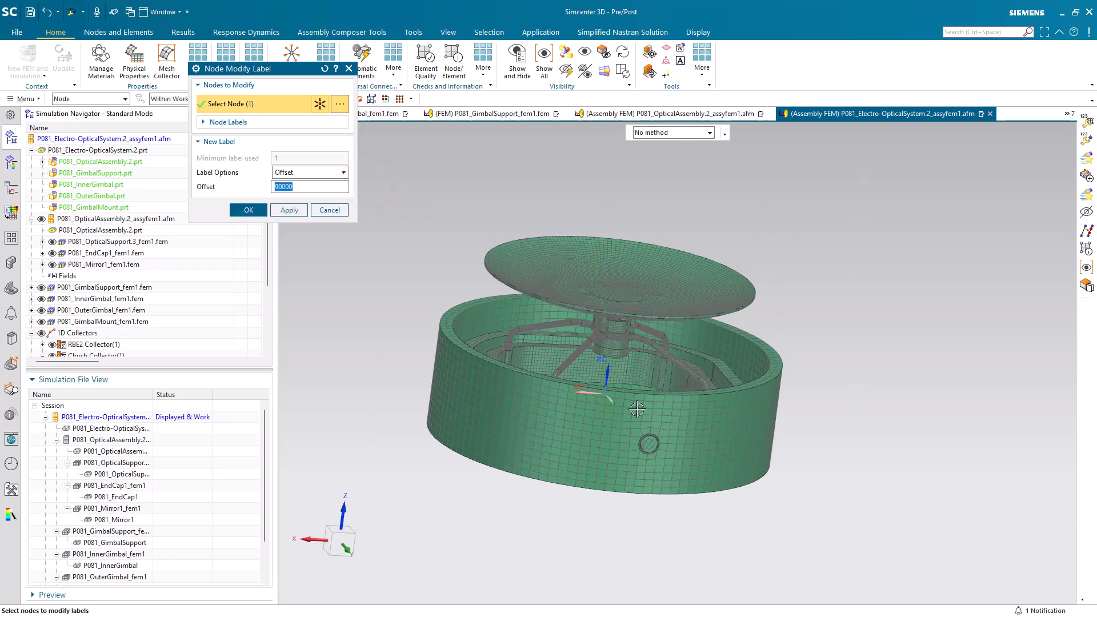
{"action": "mouse_move", "coordinate": [398, 220]}
{"action": "middle_mouse_down"}
{"action": "mouse_move", "coordinate": [395, 174]}
{"action": "mouse_move", "coordinate": [389, 238]}
{"action": "middle_mouse_up"}
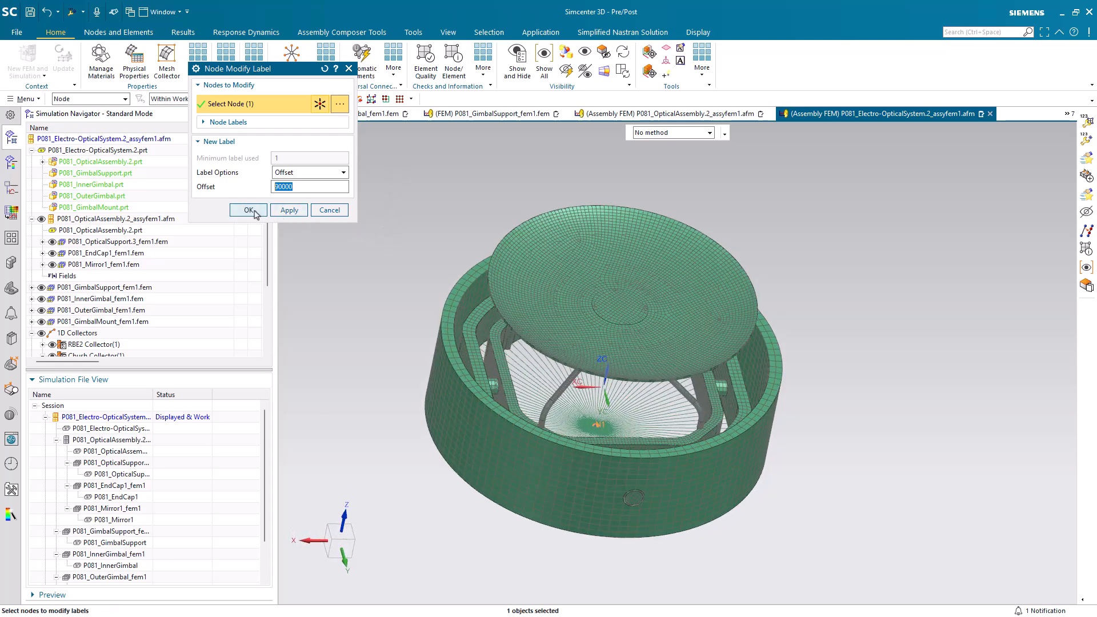
{"action": "left_click", "coordinate": [255, 213]}
Modify the labels of the assembly FEM's own connection elements with an offset of 90000
{"action": "left_click", "coordinate": [23, 99]}
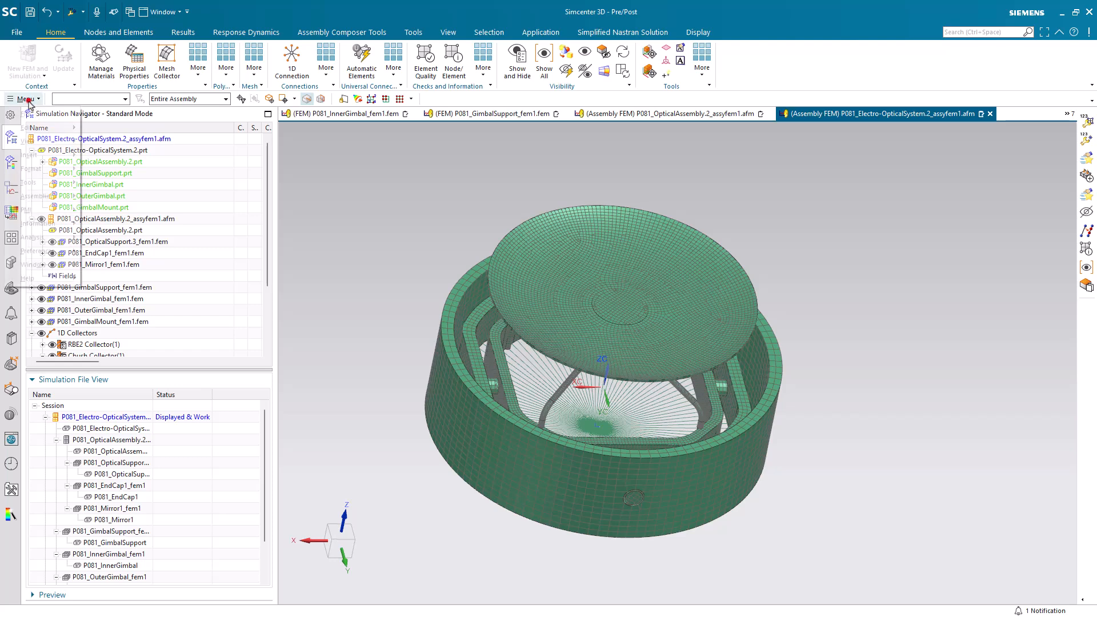
{"action": "left_click", "coordinate": [55, 128]}
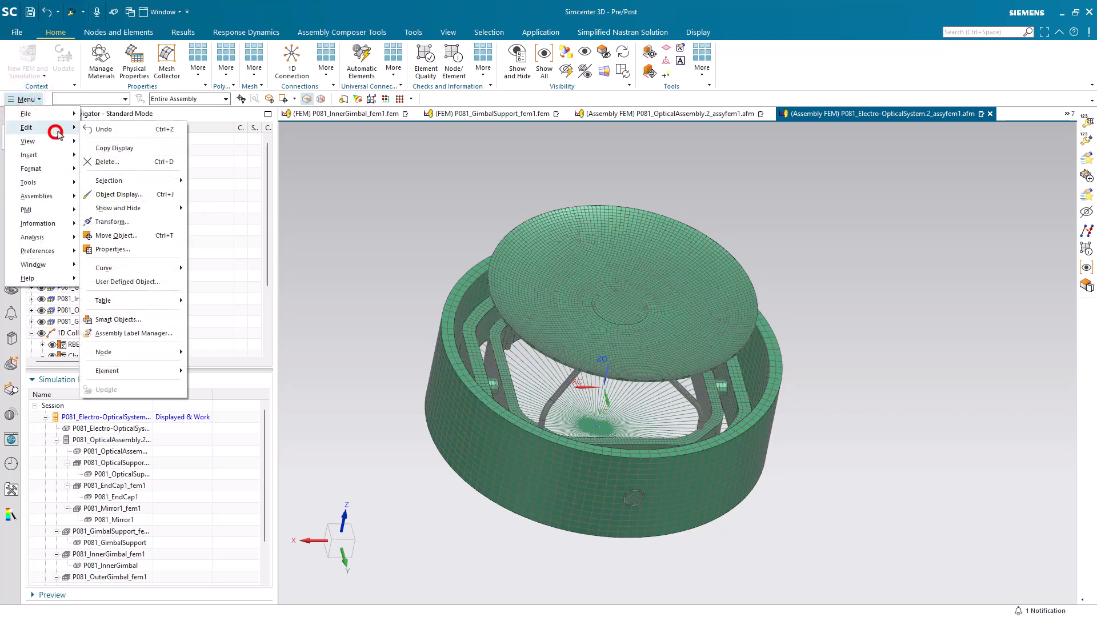
{"action": "left_click", "coordinate": [136, 373]}
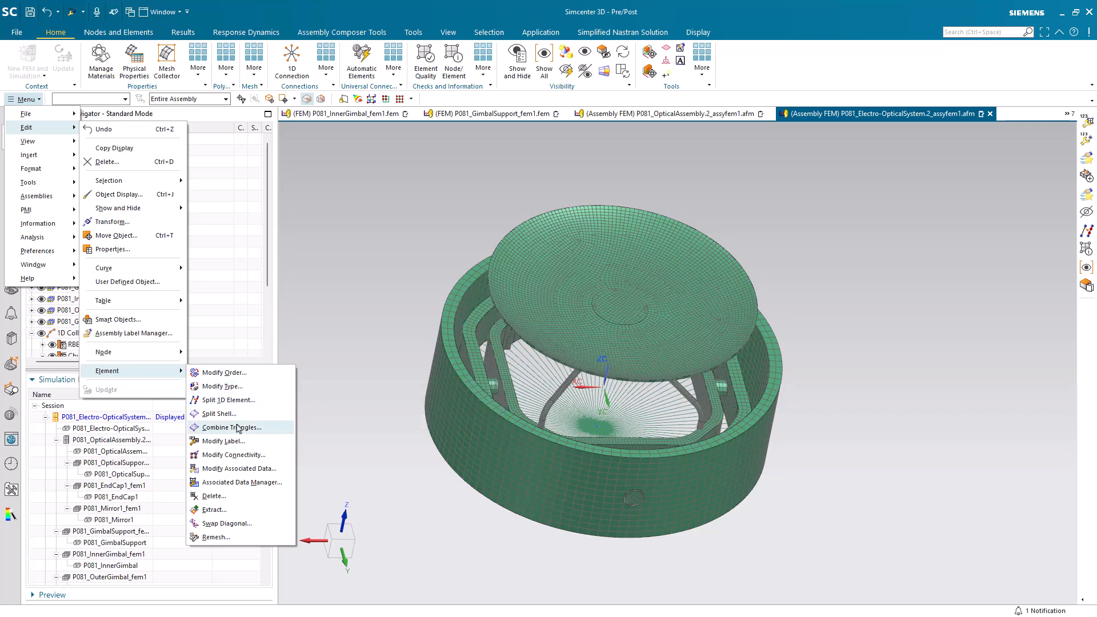
{"action": "left_click", "coordinate": [231, 441]}
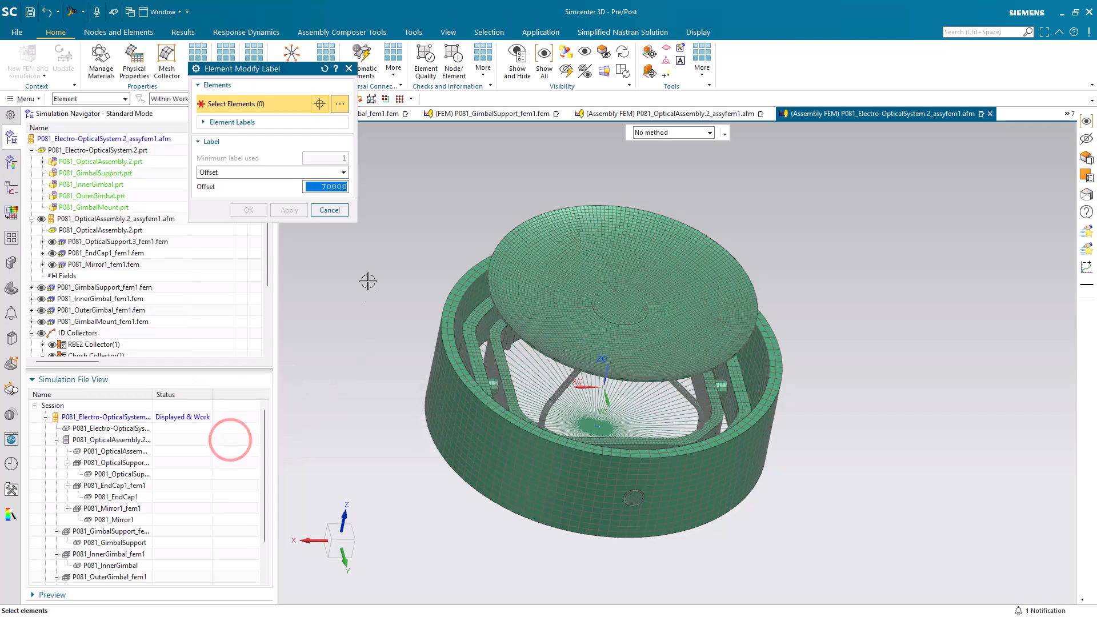
{"action": "left_click_drag", "start_coordinate": [375, 167], "coordinate": [845, 585]}
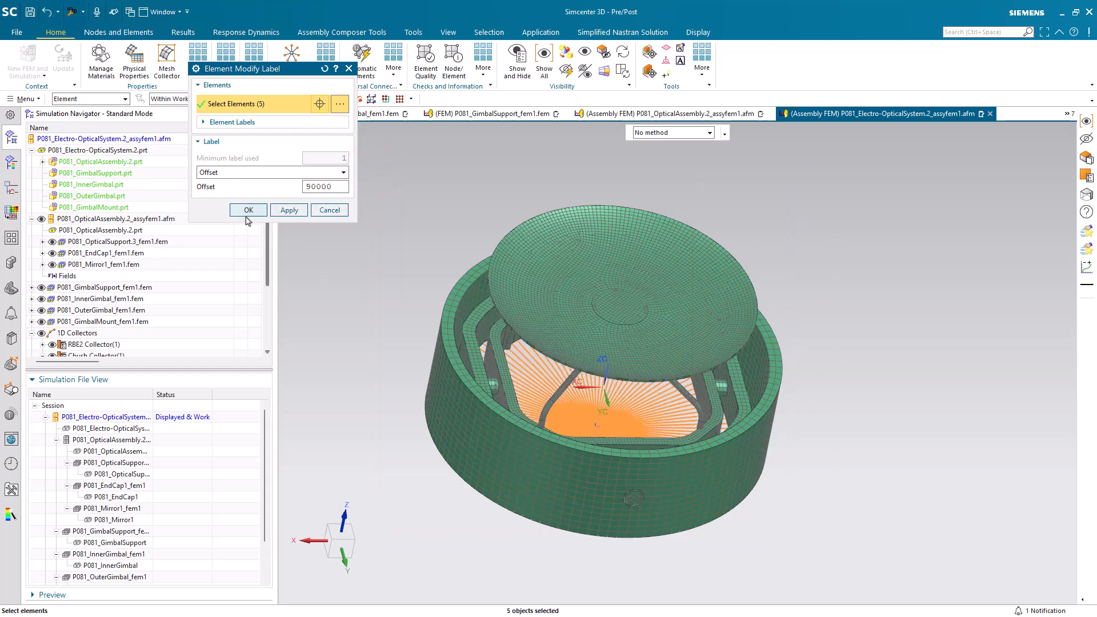
{"action": "left_click", "coordinate": [249, 210]}
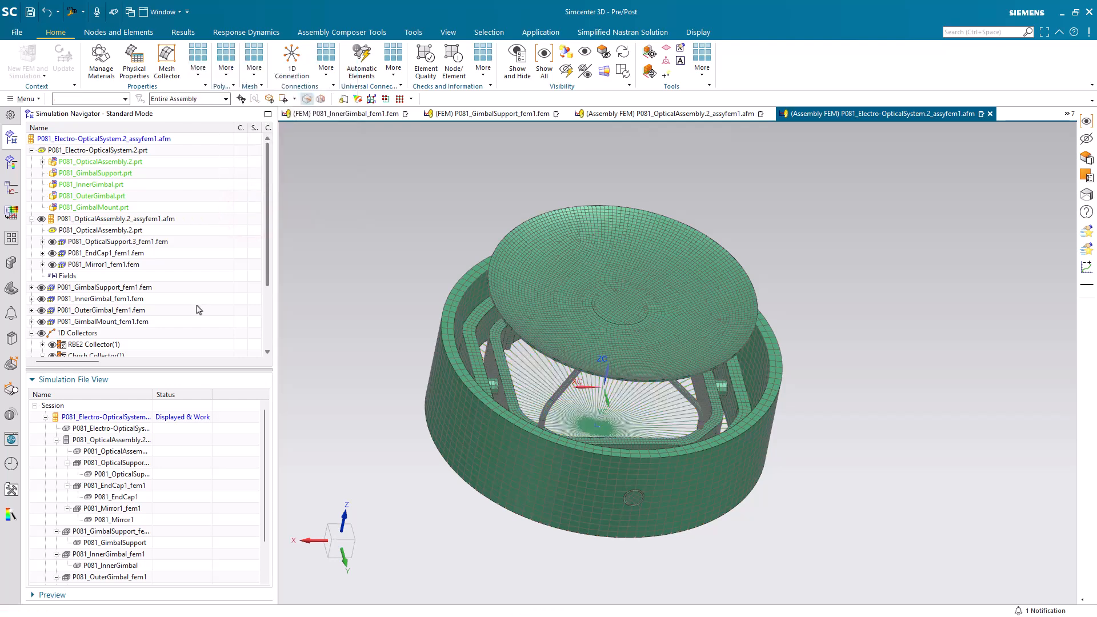
Set the element label offset of P081_OpticalAssembly.2_assyfem1.afm to 0 in the Assembly Label Manager
{"action": "right_click", "coordinate": [107, 138]}
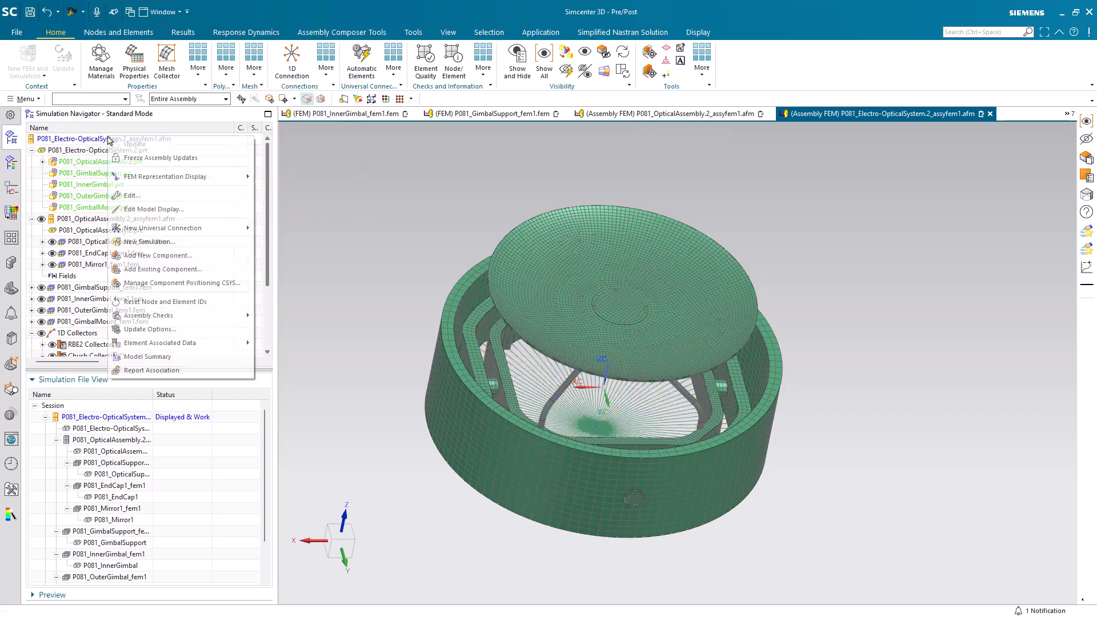
{"action": "left_click", "coordinate": [192, 316]}
{"action": "left_click", "coordinate": [290, 317]}
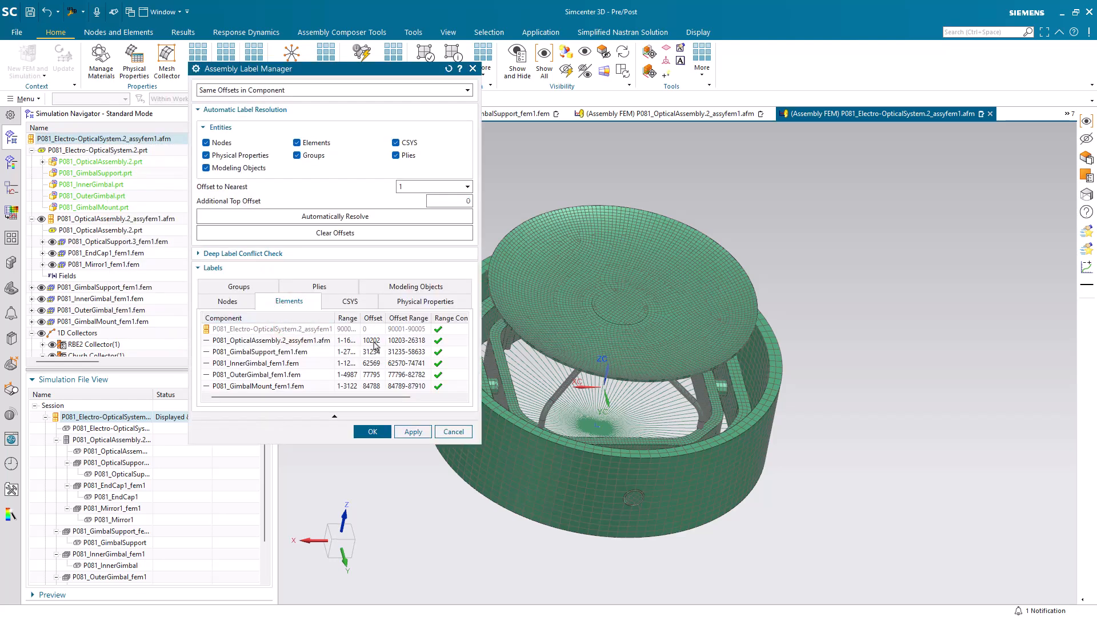
{"action": "double_click", "coordinate": [372, 341]}
{"action": "type", "text": "0"}
{"action": "key", "text": "Return"}
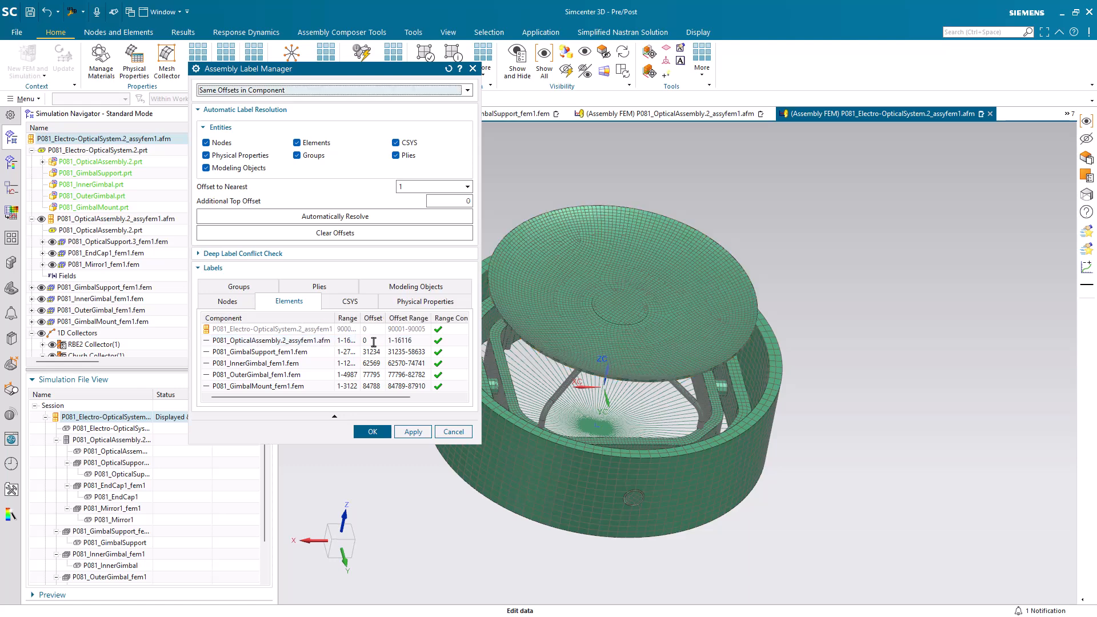
Set the node label offset of P081_OpticalAssembly.2_assyfem1.afm to 0 and accept the label changes
{"action": "left_click", "coordinate": [227, 301]}
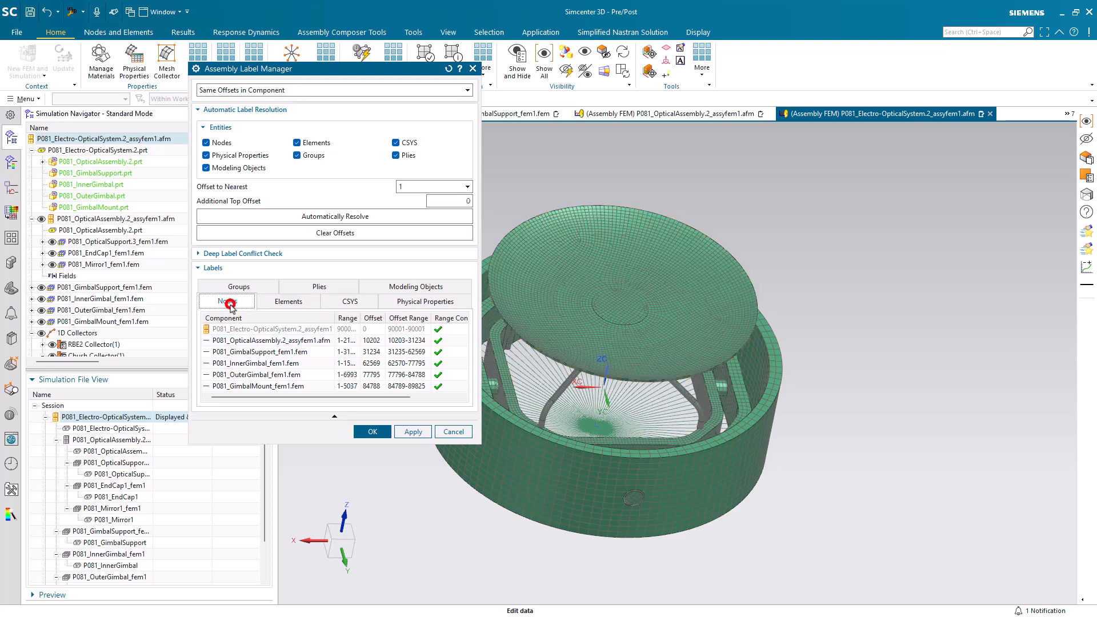
{"action": "double_click", "coordinate": [371, 341]}
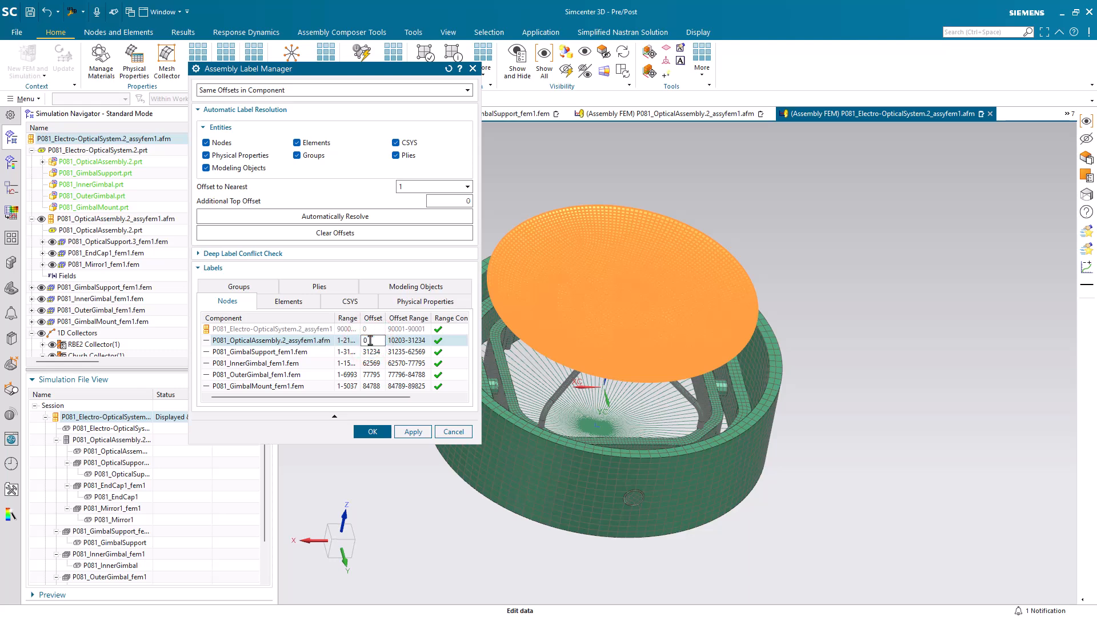
{"action": "key", "text": "Return"}
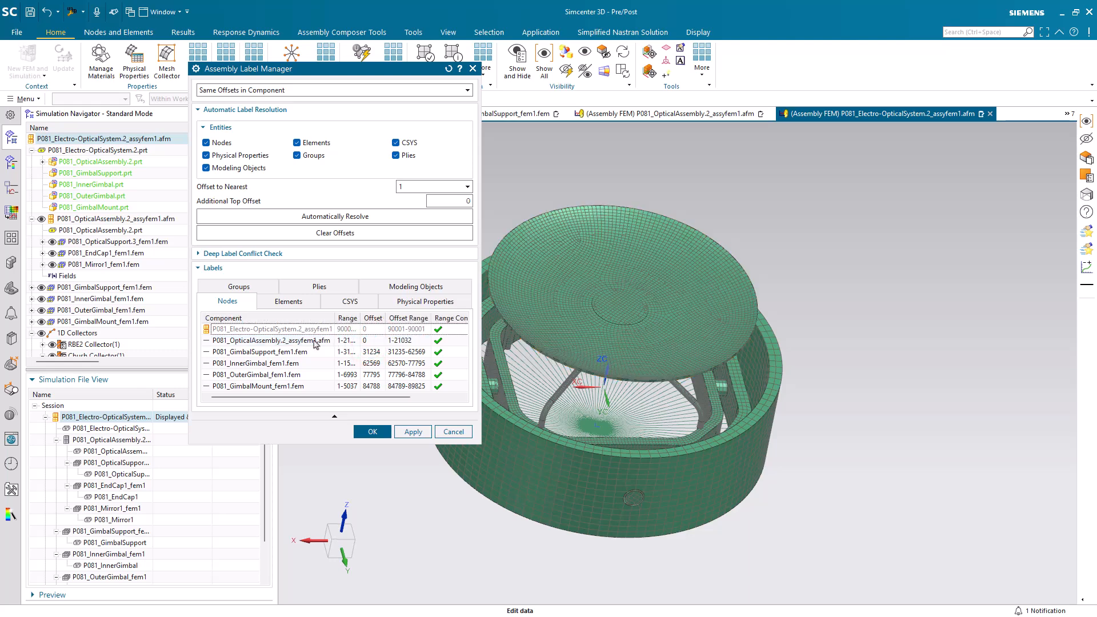
{"action": "left_click", "coordinate": [311, 341]}
{"action": "mouse_move", "coordinate": [542, 407]}
{"action": "middle_mouse_down"}
{"action": "mouse_move", "coordinate": [535, 384]}
{"action": "mouse_move", "coordinate": [549, 402]}
{"action": "middle_mouse_up"}
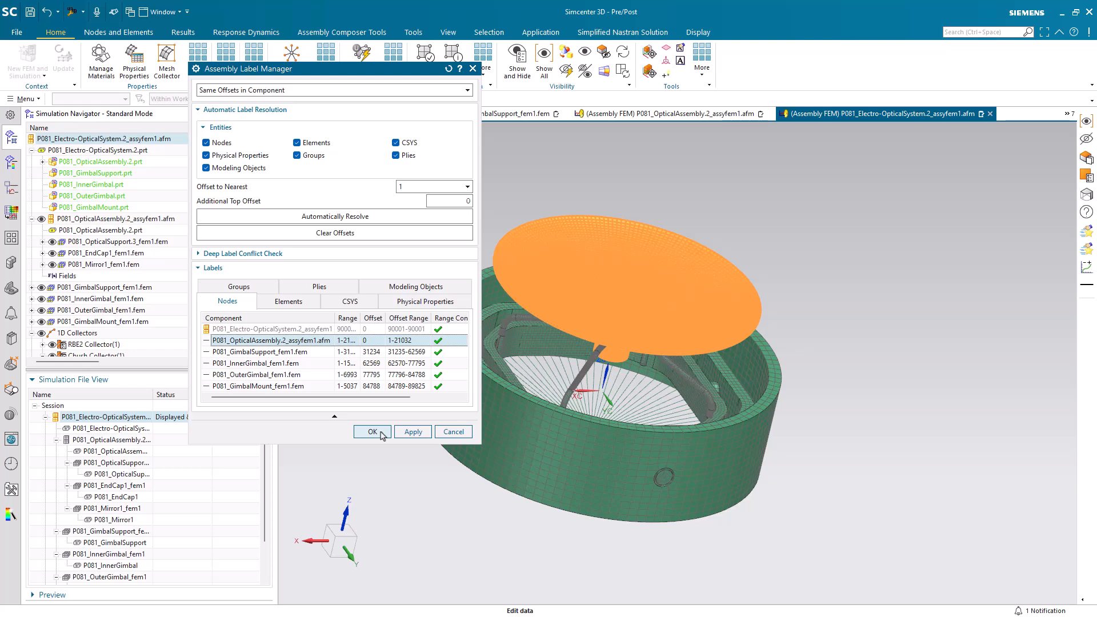
{"action": "left_click", "coordinate": [372, 432]}
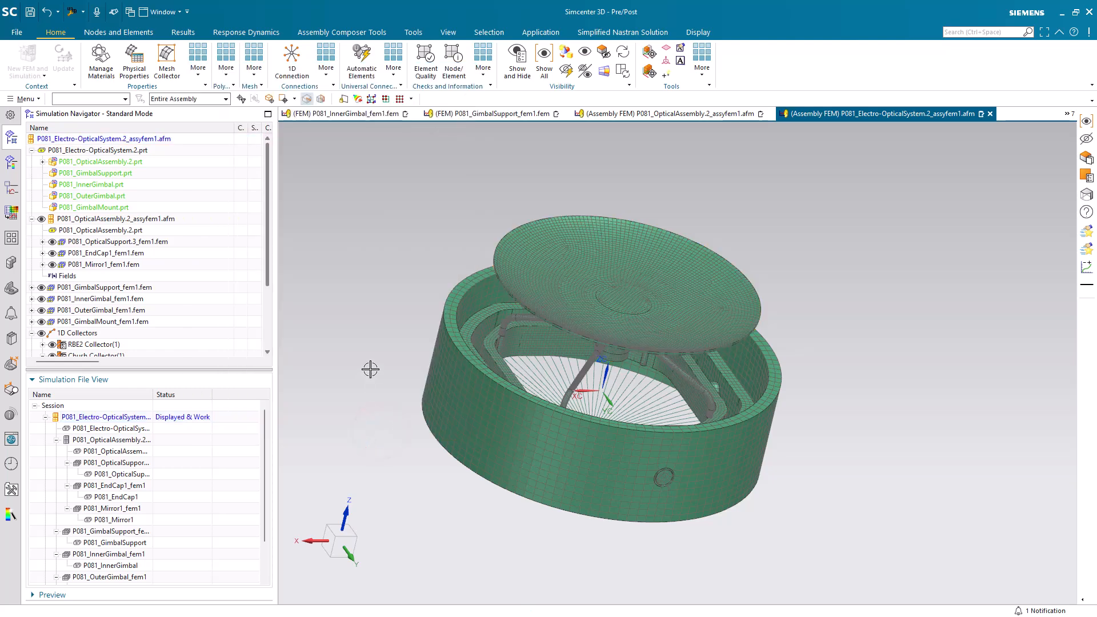
Create the simulation P081_Electro-OpticalSystem.2_assyfem1_sim1.sim from the assembly FEM with the Simcenter Nastran template
{"action": "right_click", "coordinate": [136, 421]}
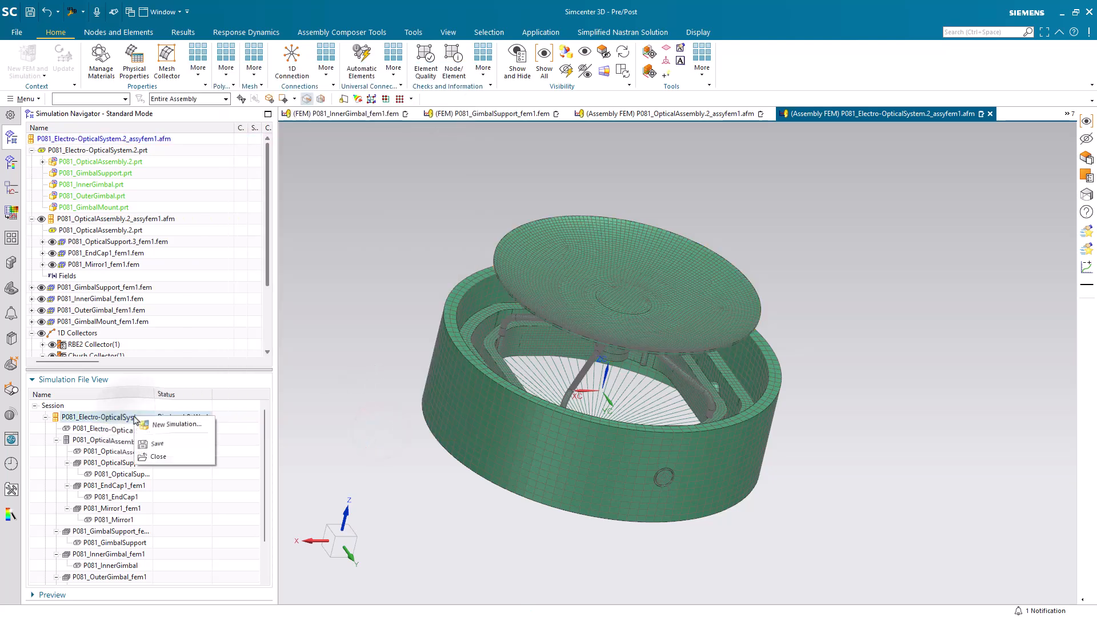
{"action": "left_click", "coordinate": [153, 425]}
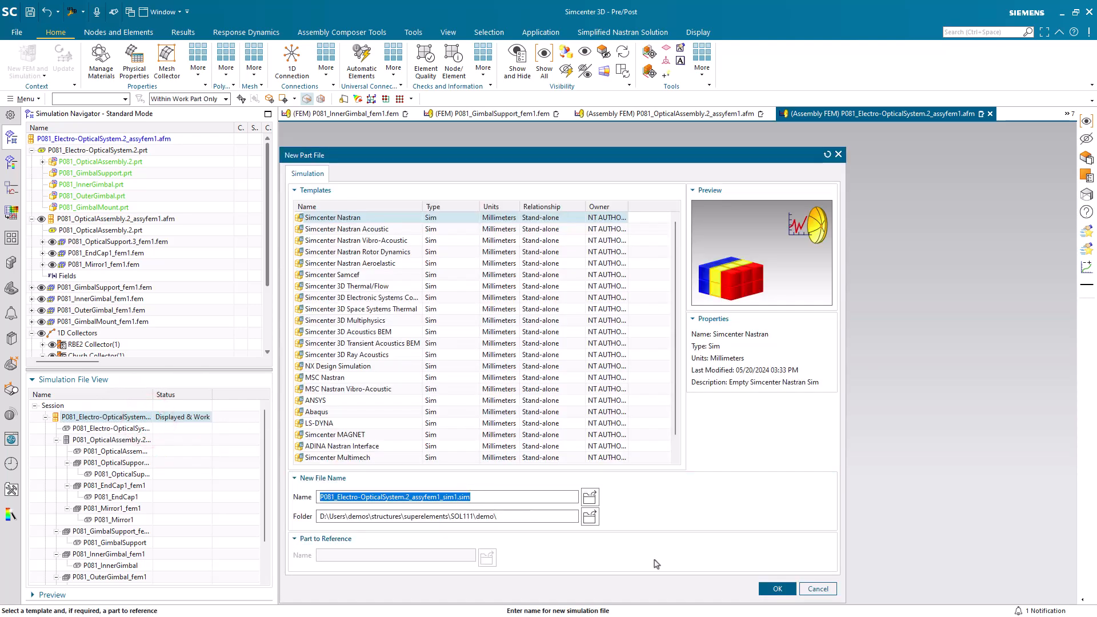
{"action": "left_click", "coordinate": [764, 593]}
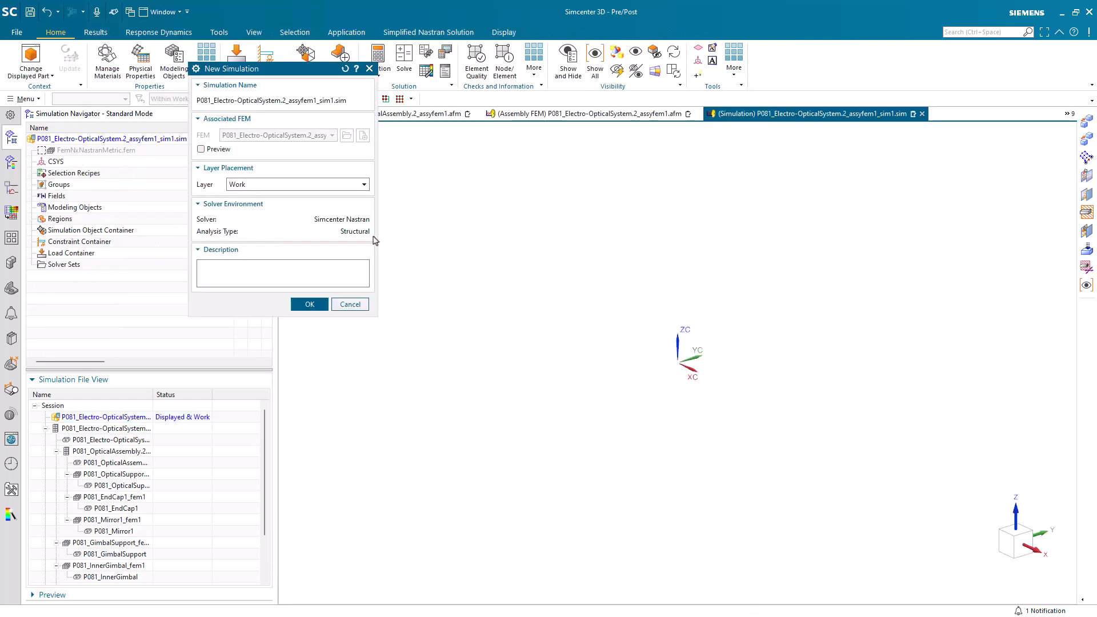
{"action": "left_click", "coordinate": [323, 279]}
{"action": "left_click", "coordinate": [309, 304]}
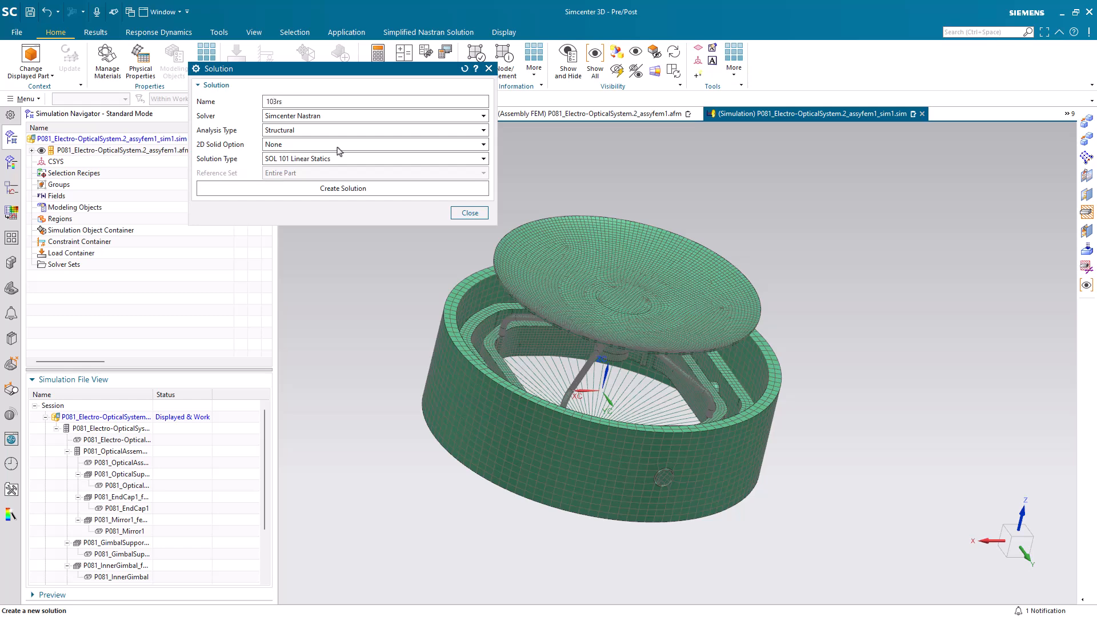
Create the 103rs structural solution with the SOL 103 Response Dynamics solution type
{"action": "left_click", "coordinate": [360, 159]}
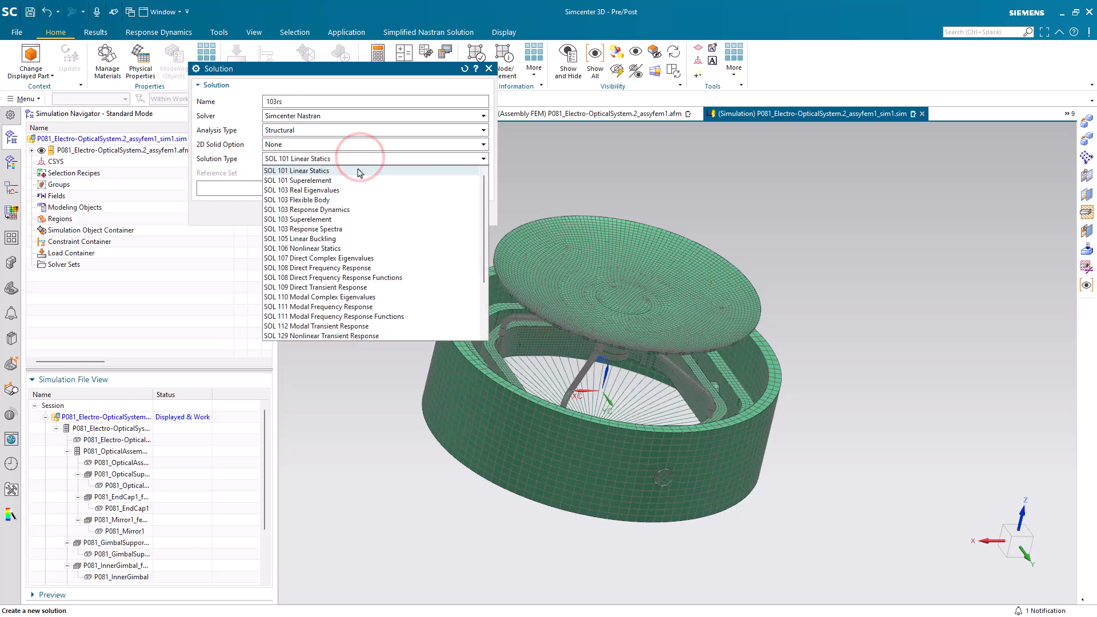
{"action": "left_click", "coordinate": [345, 211]}
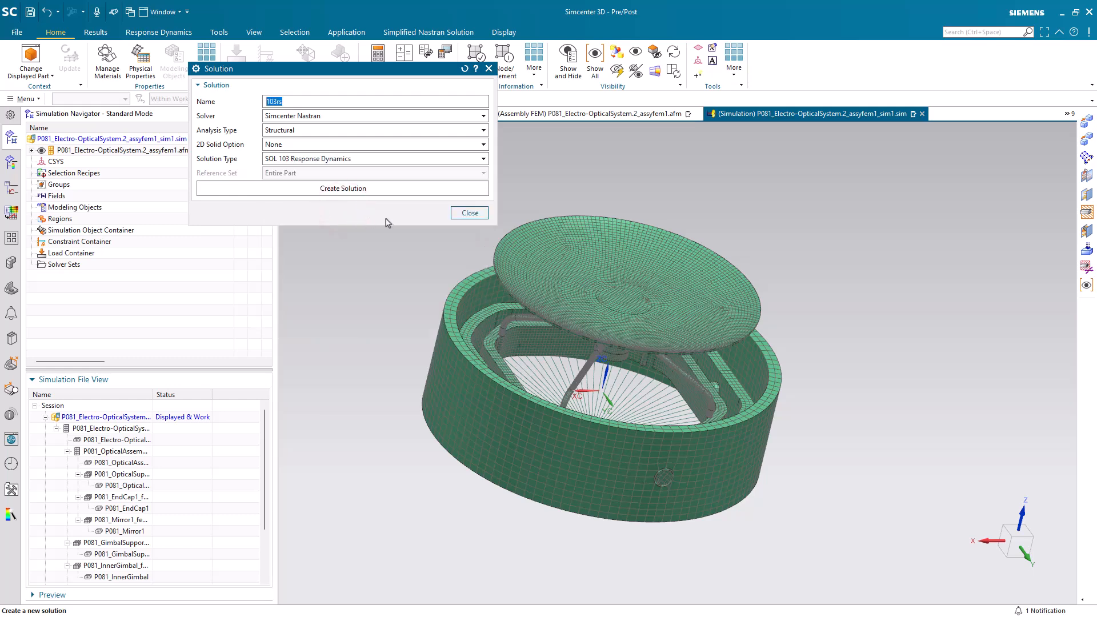
{"action": "left_click", "coordinate": [406, 189]}
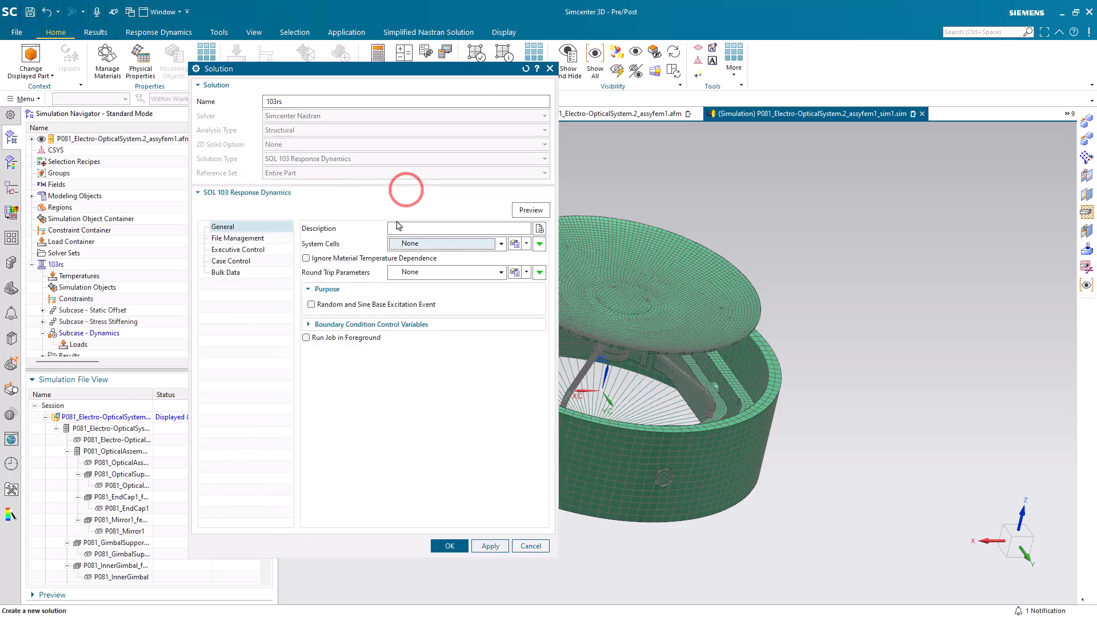
{"action": "middle_click", "coordinate": [366, 362]}
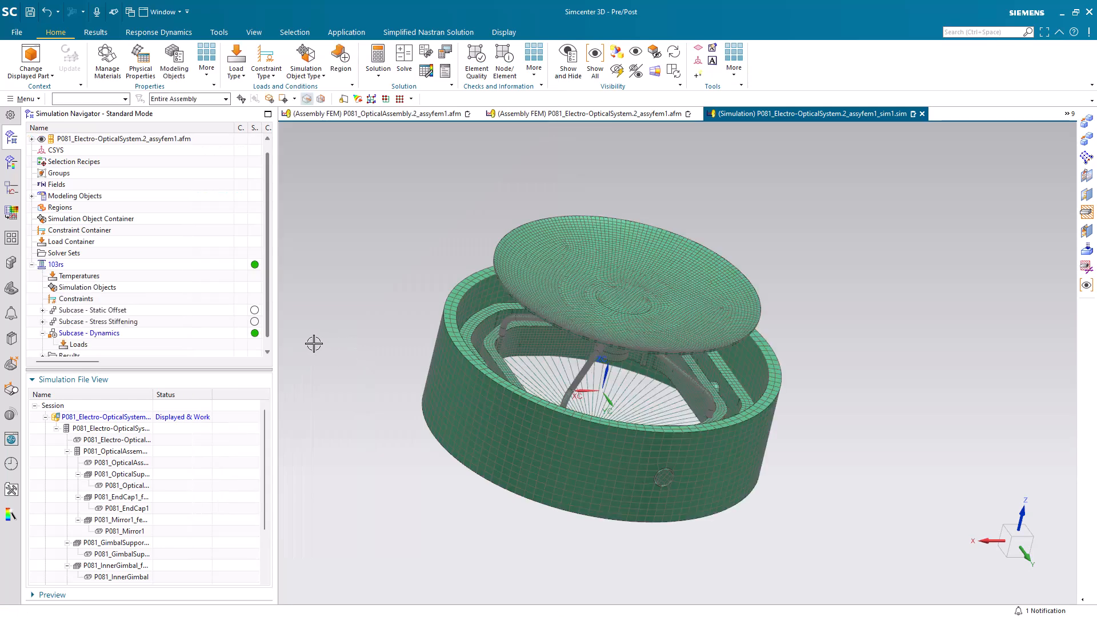
Enable the Random and Sine Base Excitation Event purpose in the general settings of solution 103rs
{"action": "right_click", "coordinate": [73, 265]}
{"action": "left_click", "coordinate": [77, 270]}
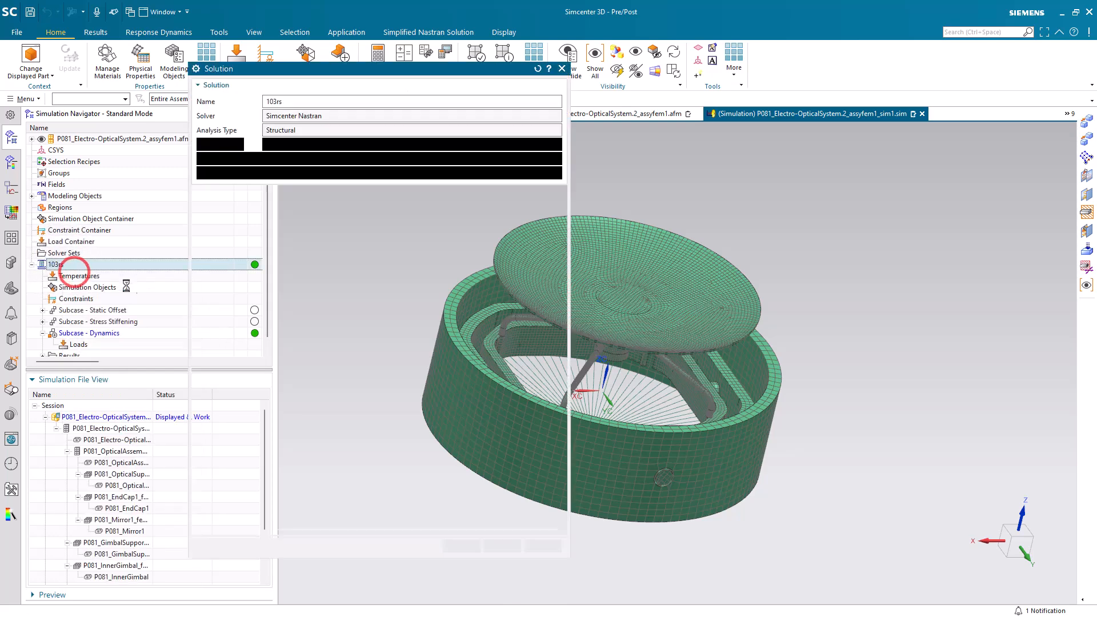
{"action": "left_click", "coordinate": [231, 228]}
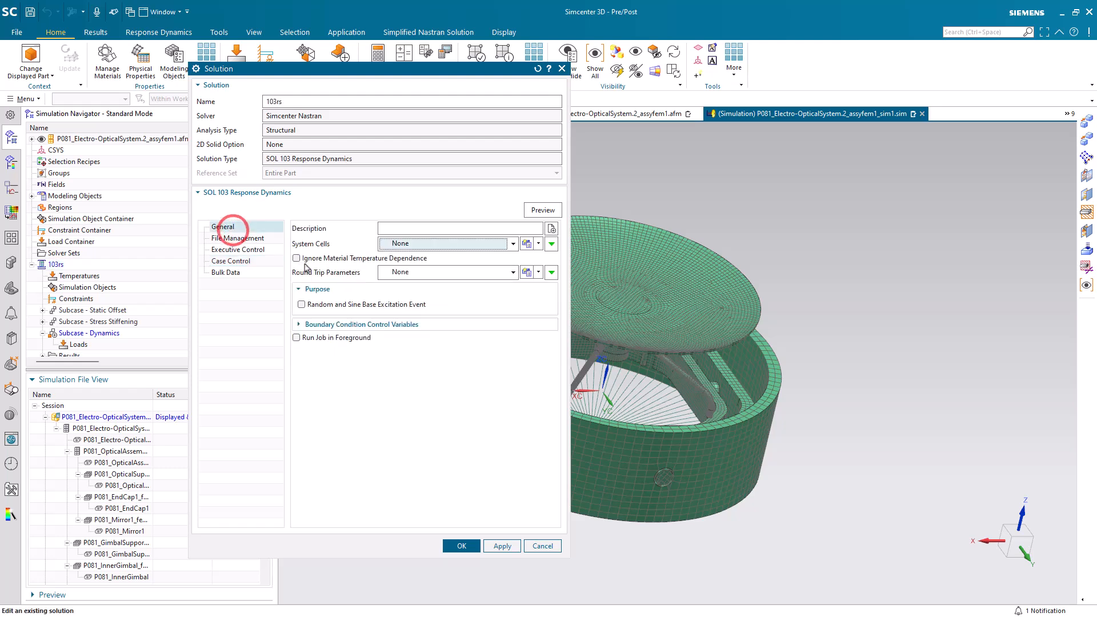
{"action": "left_click", "coordinate": [321, 305]}
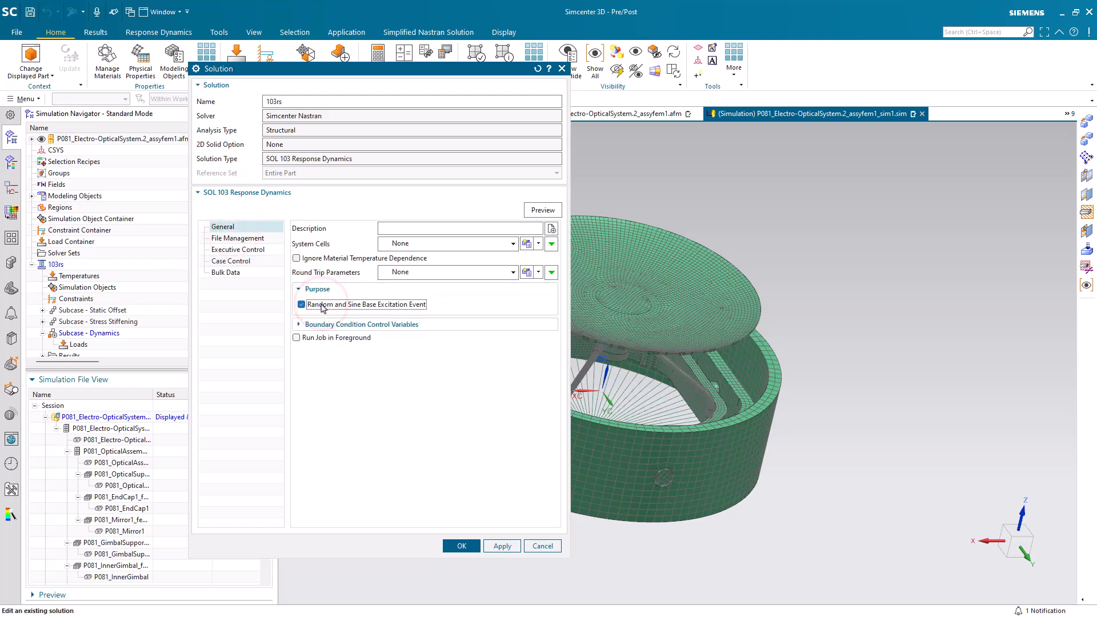
{"action": "left_click", "coordinate": [462, 545]}
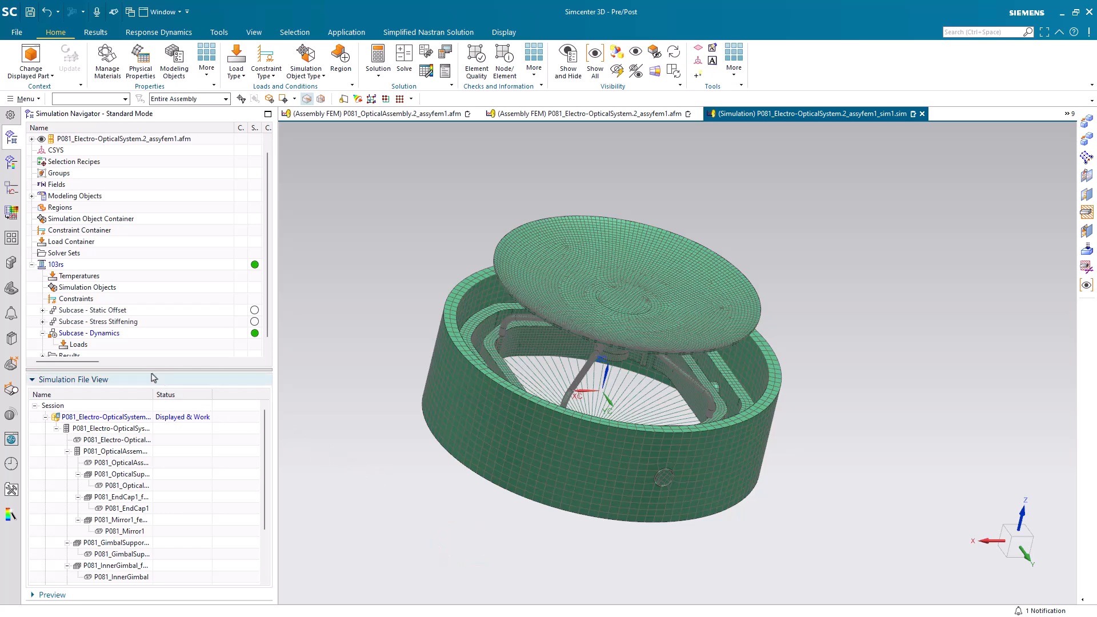
Preview the Dynamics subcase's structural output requests and, under SOL 103 Real Eigenvalues applicability, disable the force and grid point force requests
{"action": "right_click", "coordinate": [104, 335]}
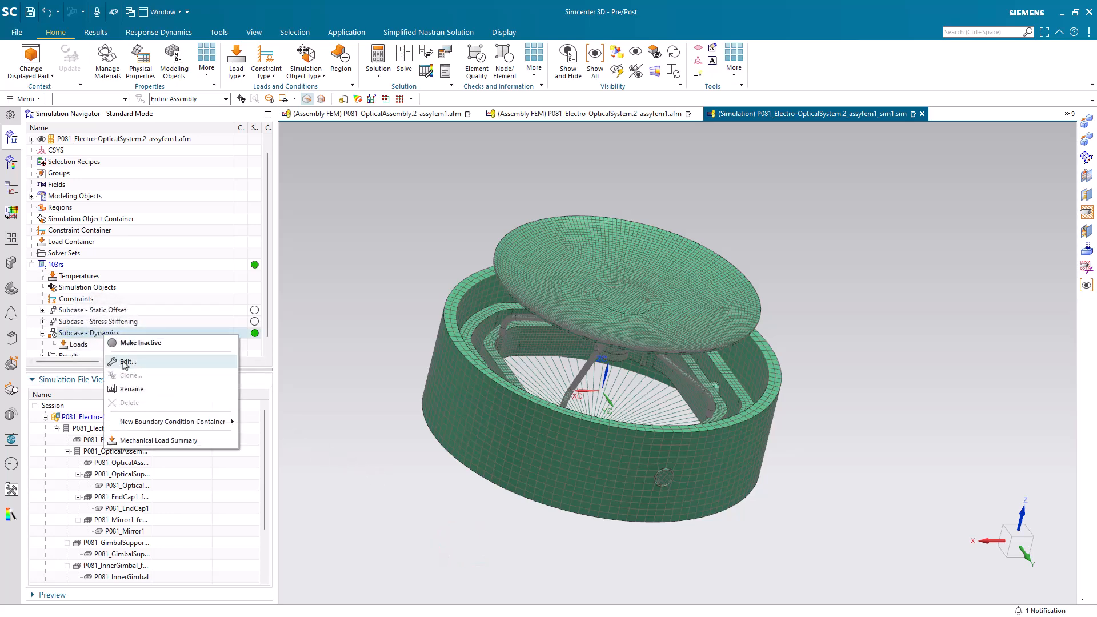
{"action": "left_click", "coordinate": [127, 363]}
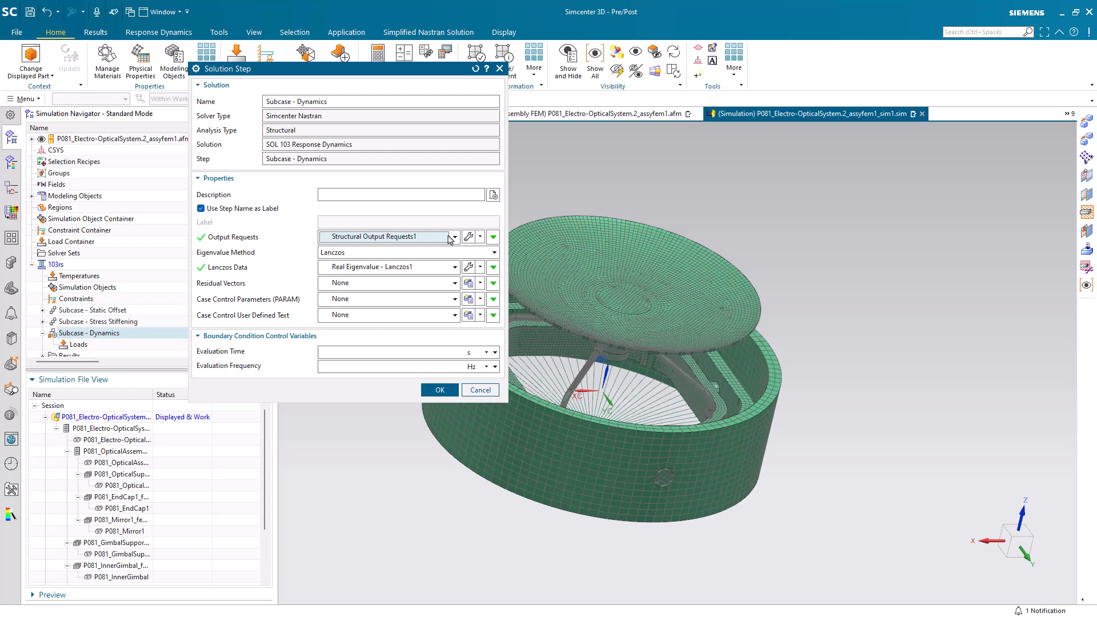
{"action": "left_click", "coordinate": [469, 237]}
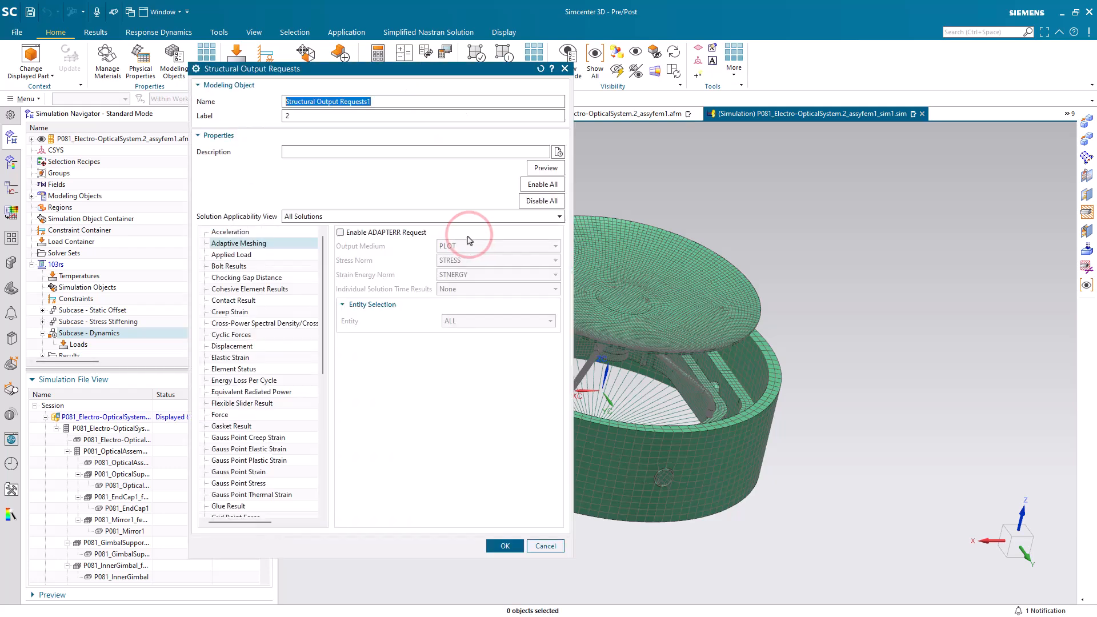
{"action": "left_click", "coordinate": [540, 169]}
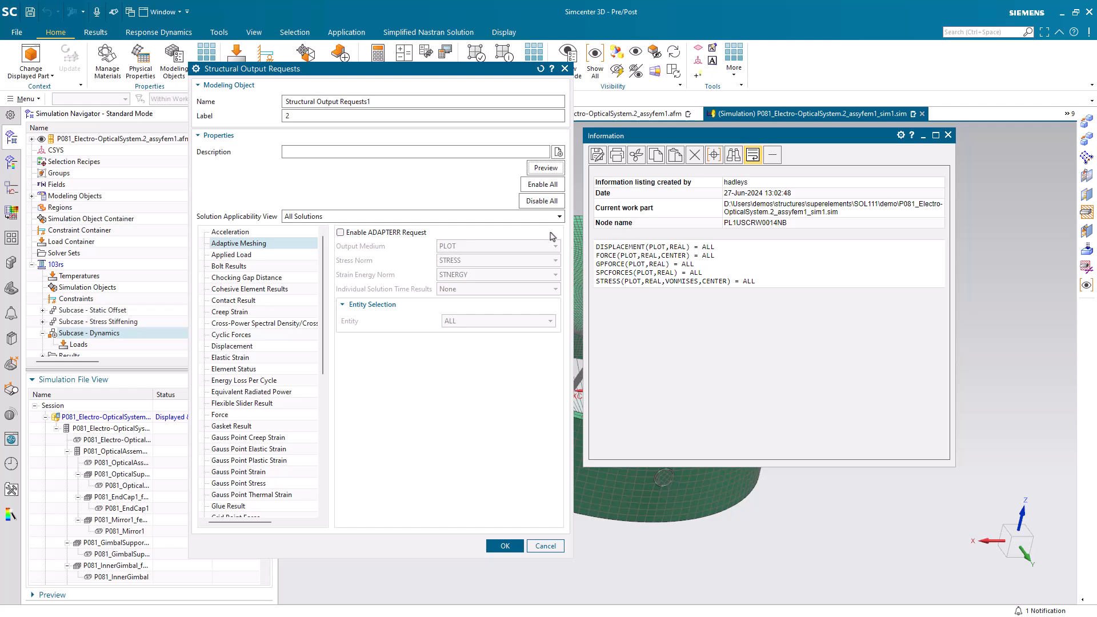
{"action": "left_click", "coordinate": [539, 218]}
{"action": "left_click", "coordinate": [484, 250]}
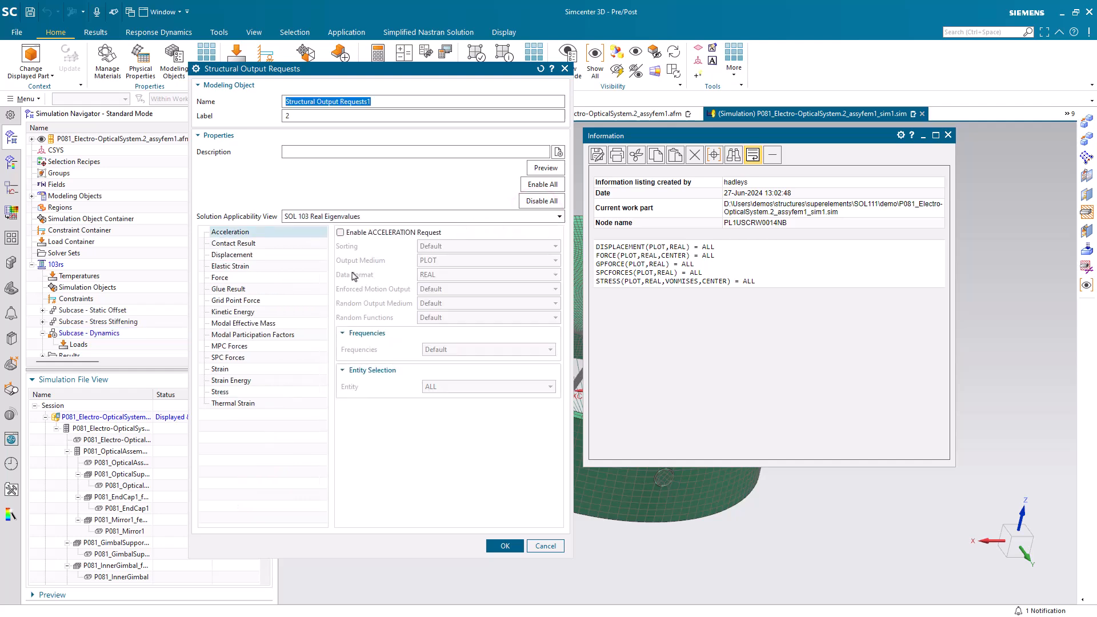
{"action": "left_click", "coordinate": [261, 281]}
{"action": "left_click", "coordinate": [233, 278]}
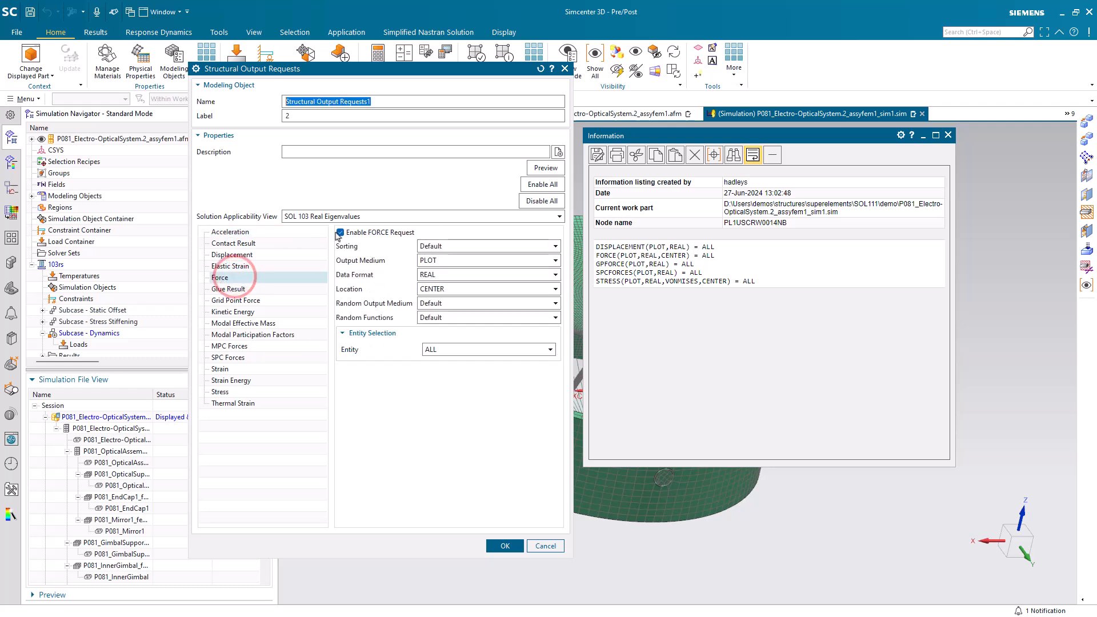
{"action": "left_click", "coordinate": [229, 302]}
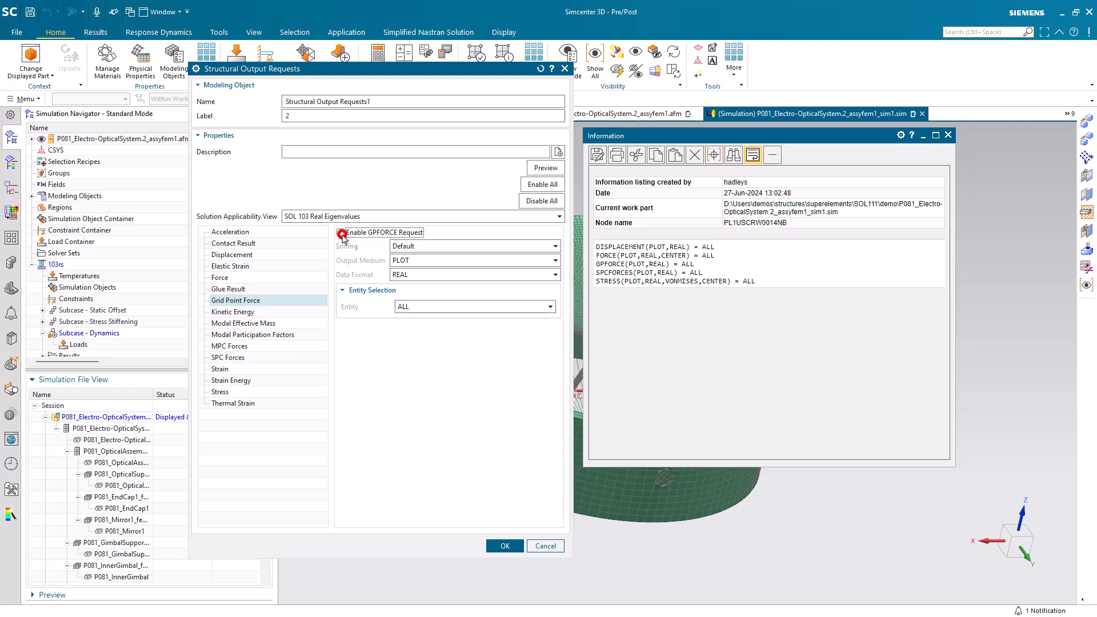
{"action": "middle_click", "coordinate": [272, 351]}
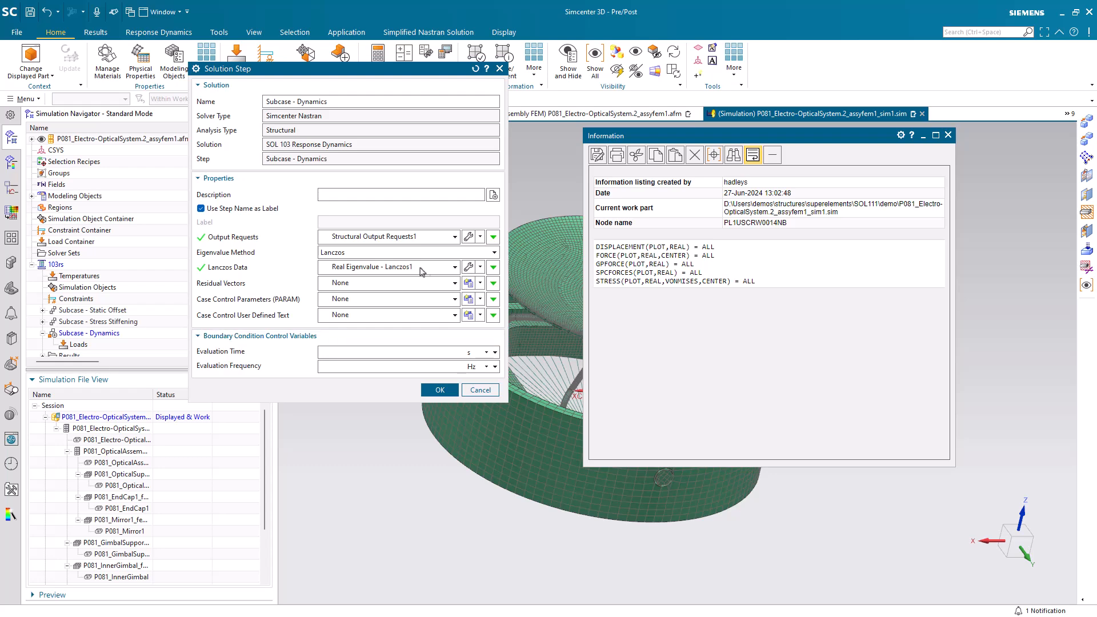
Set the number of desired modes to 20 in the Dynamics subcase's Lanczos data and close the output request listing
{"action": "left_click", "coordinate": [468, 268]}
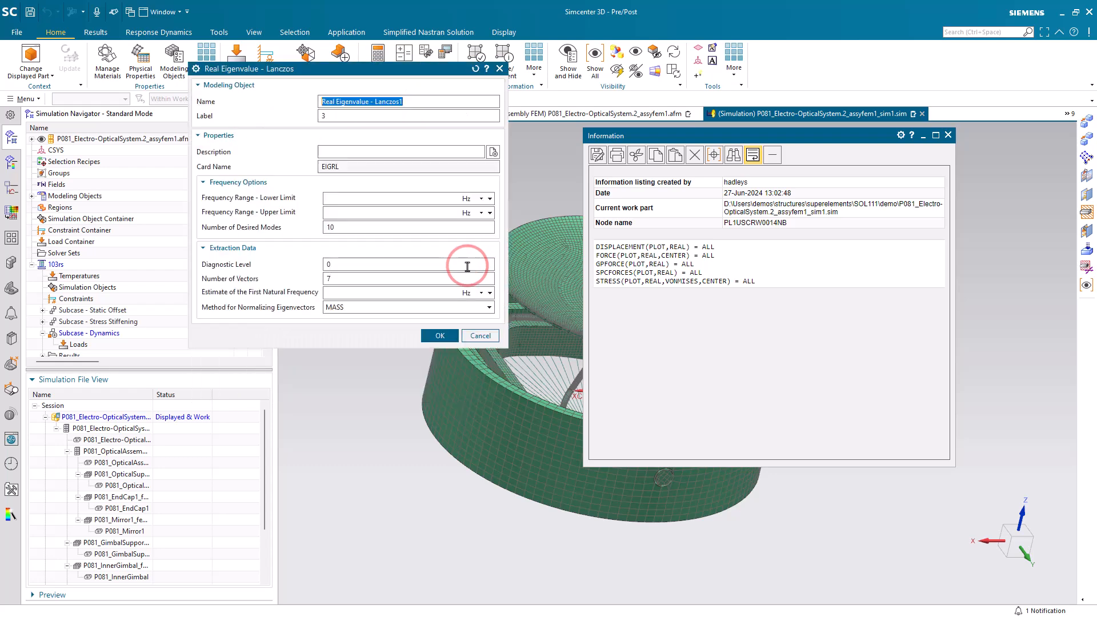
{"action": "left_click_drag", "start_coordinate": [344, 227], "coordinate": [314, 232]}
{"action": "key", "text": "BackSpace"}
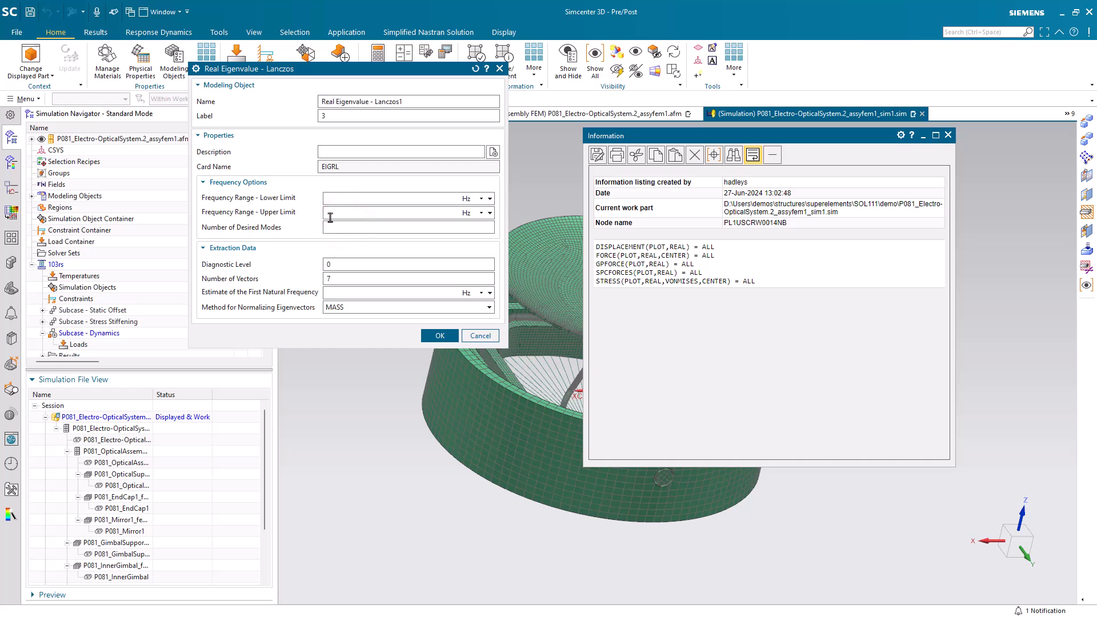
{"action": "type", "text": "20"}
{"action": "left_click", "coordinate": [445, 337]}
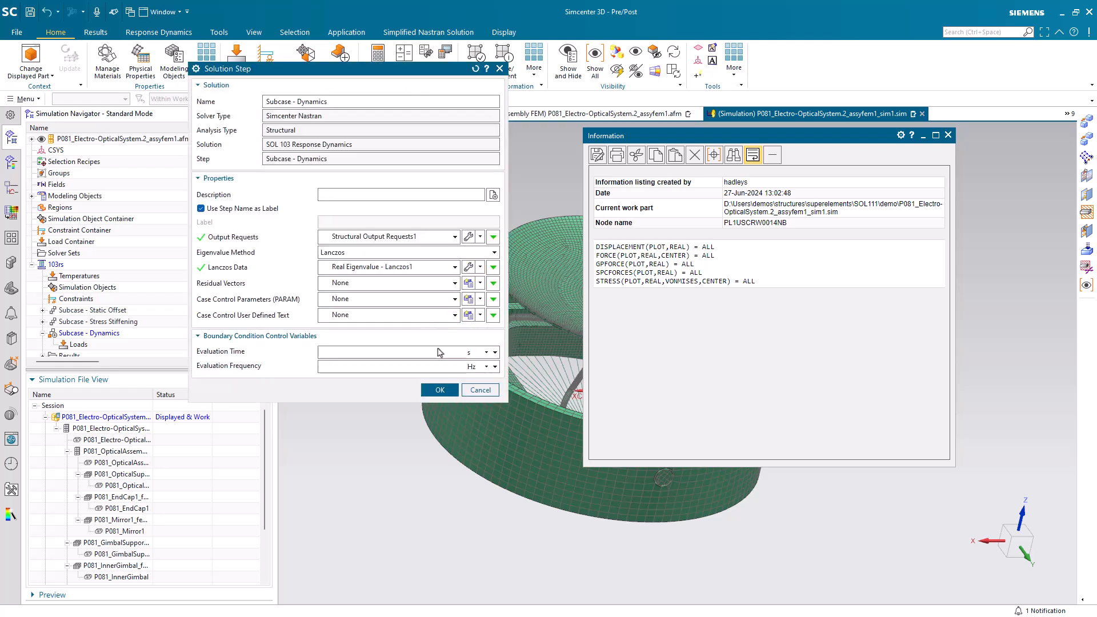
{"action": "left_click", "coordinate": [435, 390]}
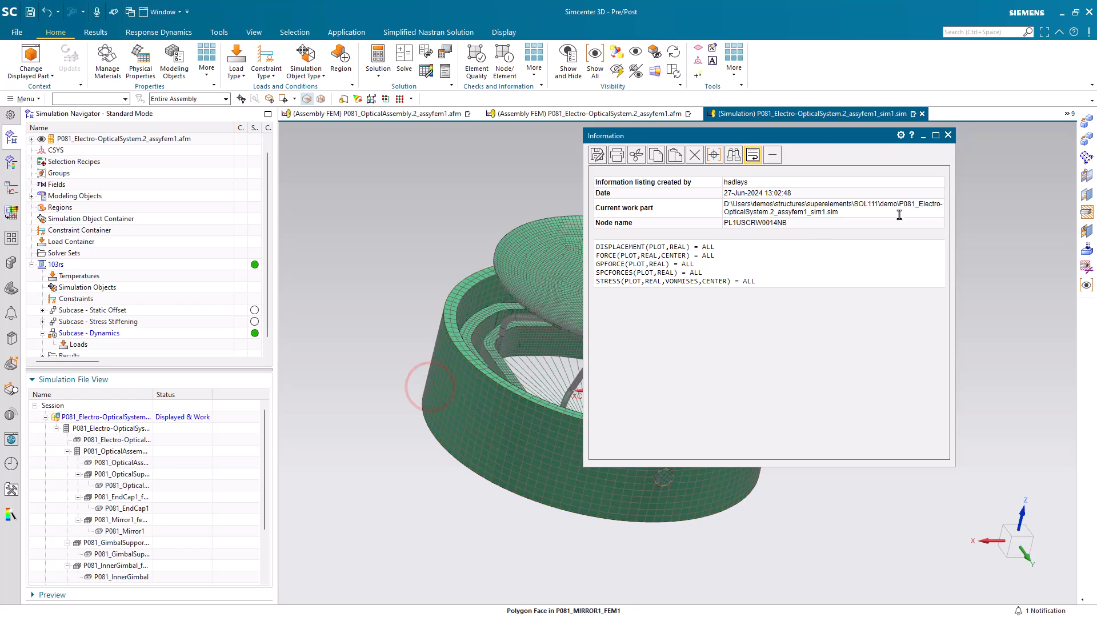
{"action": "left_click", "coordinate": [948, 135]}
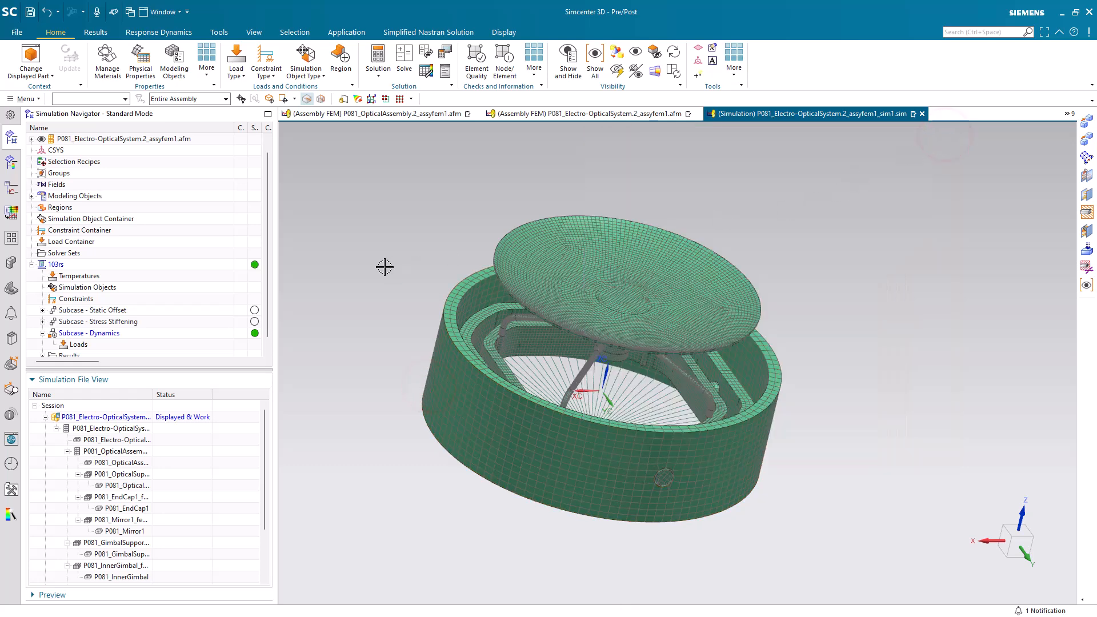
Hide the gimbal support, inner gimbal, outer gimbal and gimbal mount FEMs to isolate the optical assembly
{"action": "left_click", "coordinate": [32, 139]}
{"action": "left_click", "coordinate": [52, 173]}
{"action": "left_click", "coordinate": [52, 185]}
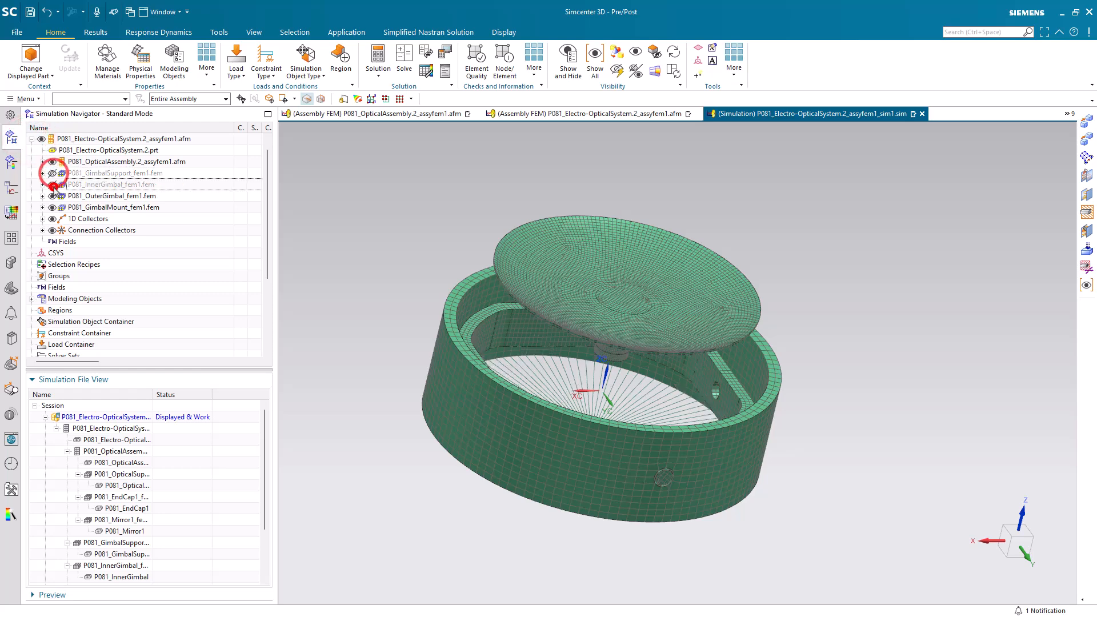
{"action": "left_click", "coordinate": [52, 196]}
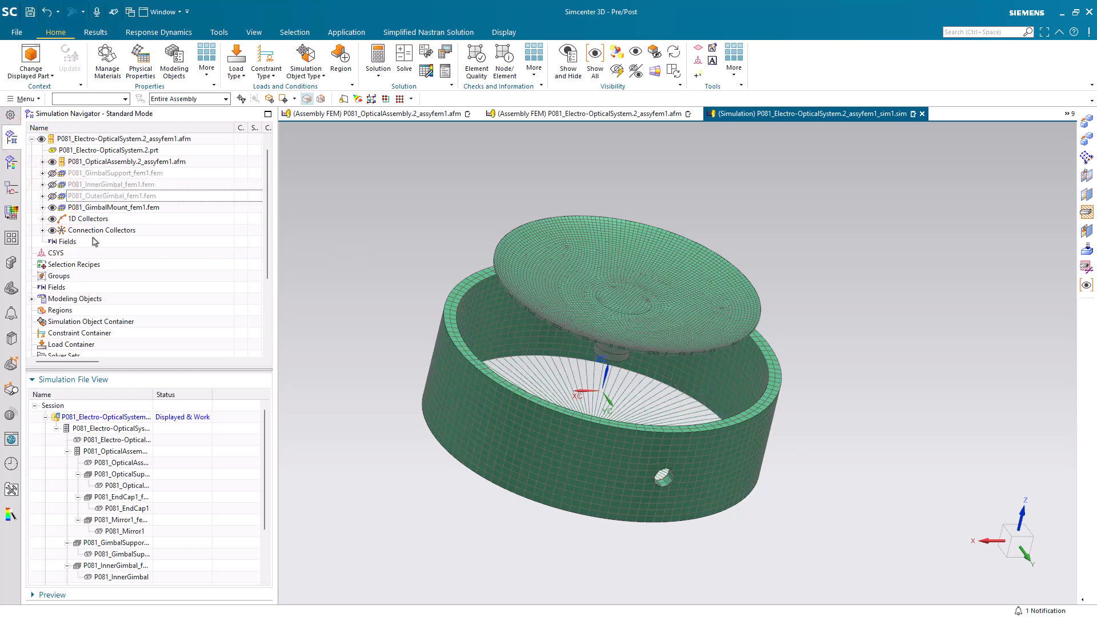
{"action": "left_click", "coordinate": [52, 208]}
{"action": "middle_click_drag", "start_coordinate": [433, 282], "coordinate": [425, 251]}
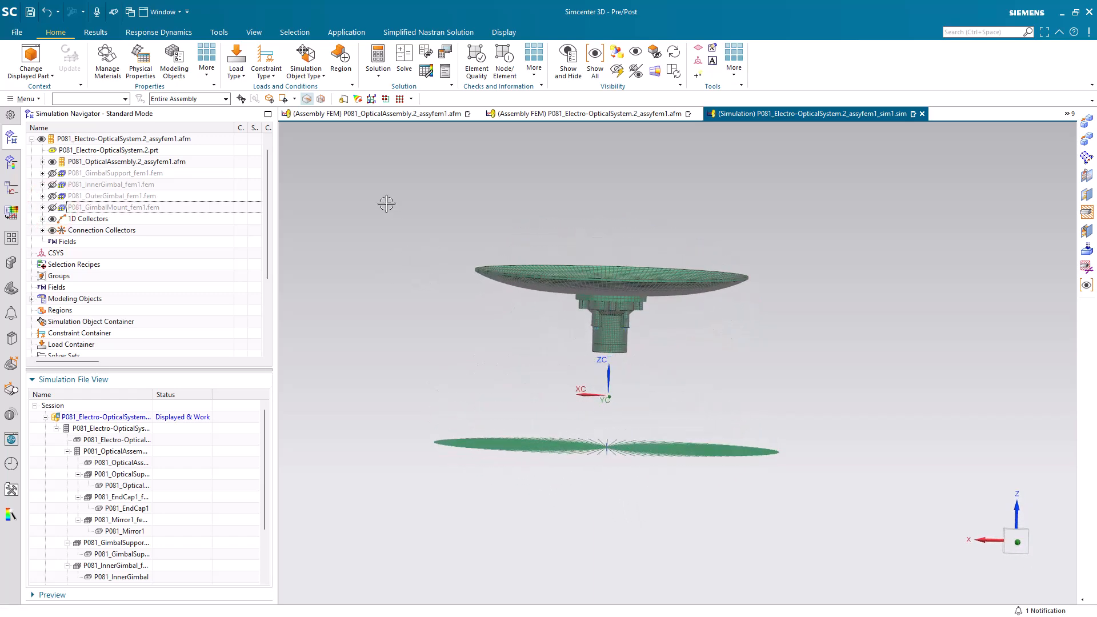
Glue the three optical assembly bodies with automatically paired Surface-to-Surface Gluing, using a search distance of 0.0254 mm
{"action": "left_click", "coordinate": [309, 74]}
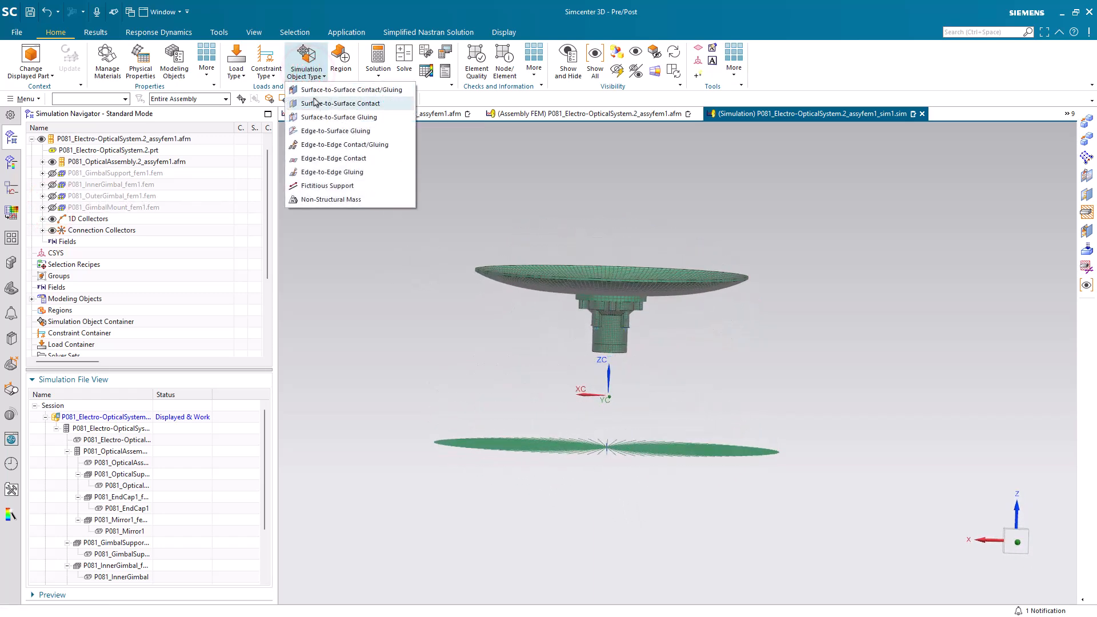
{"action": "left_click", "coordinate": [319, 119]}
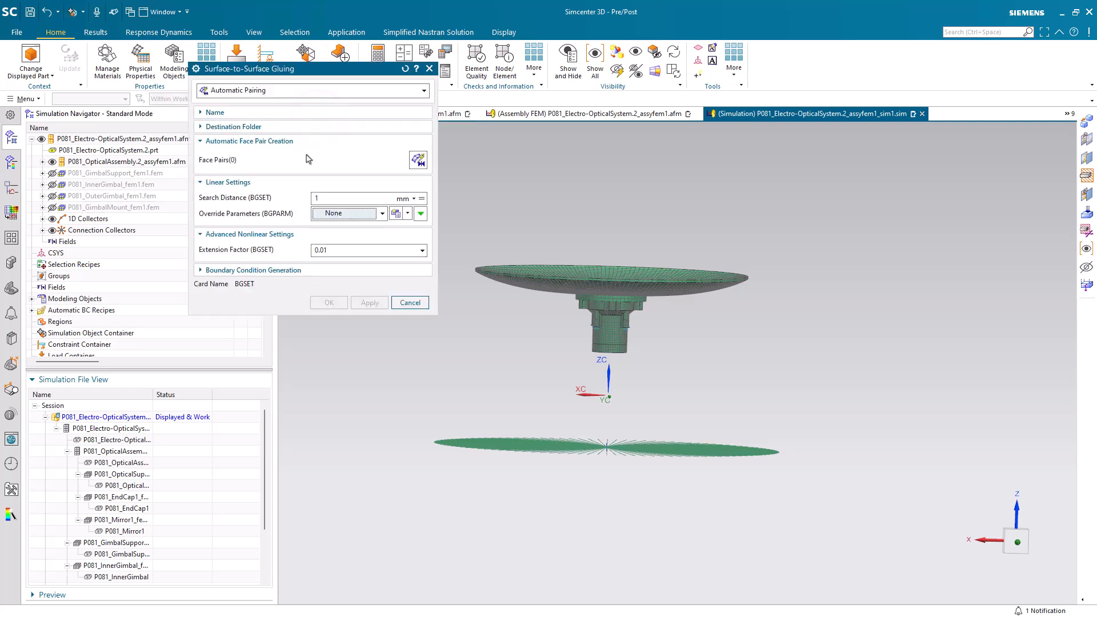
{"action": "left_click", "coordinate": [418, 160]}
{"action": "left_click_drag", "start_coordinate": [444, 212], "coordinate": [772, 374]}
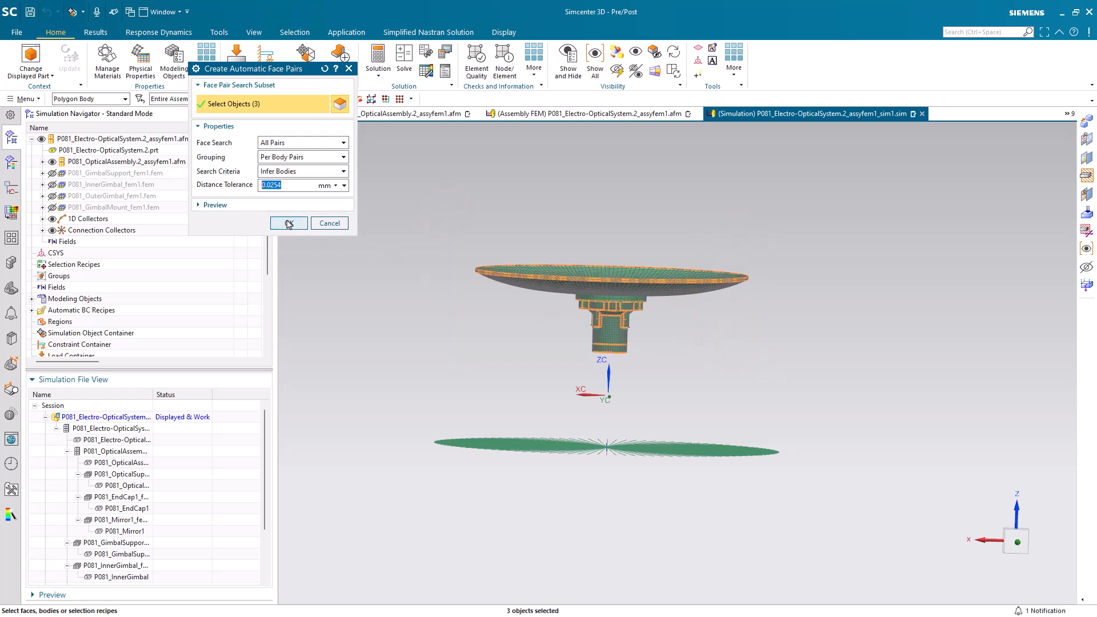
{"action": "left_click", "coordinate": [289, 223]}
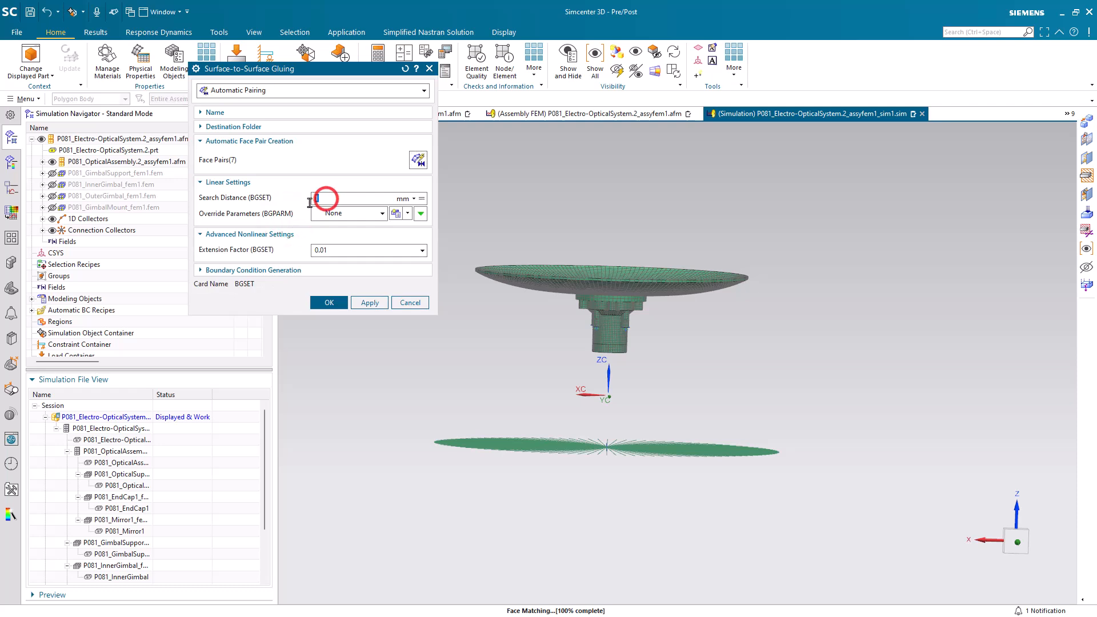
{"action": "type", "text": ".0254"}
{"action": "left_click", "coordinate": [324, 303]}
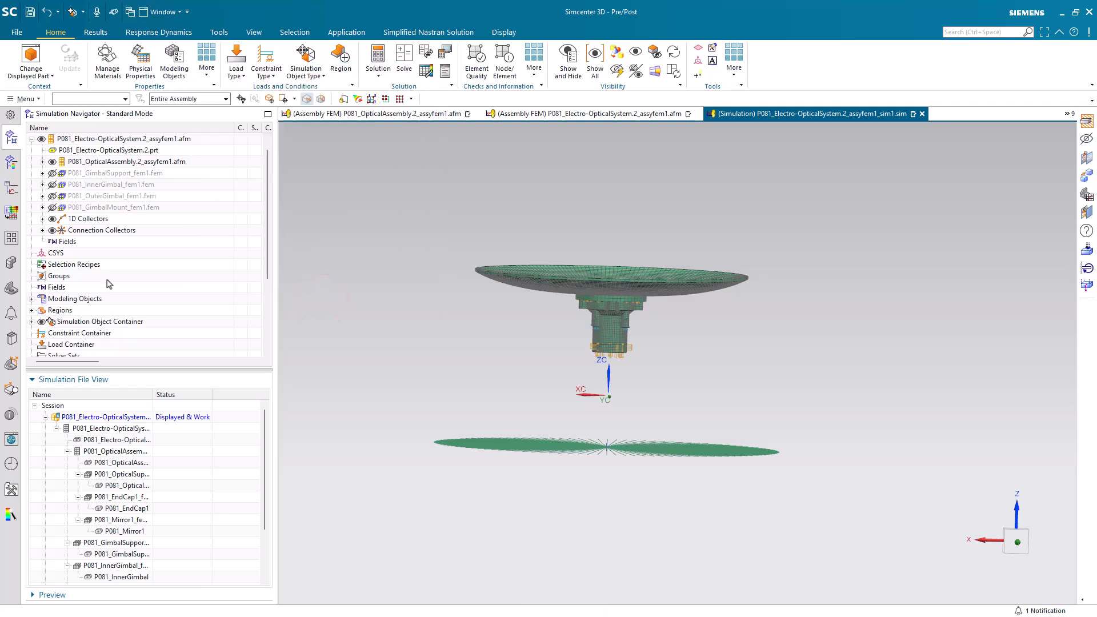
Inspect where each of the two face gluing objects in solution 103rs lies on the optical assembly
{"action": "scroll", "coordinate": [99, 289], "scroll_direction": "down", "scroll_amount": 1}
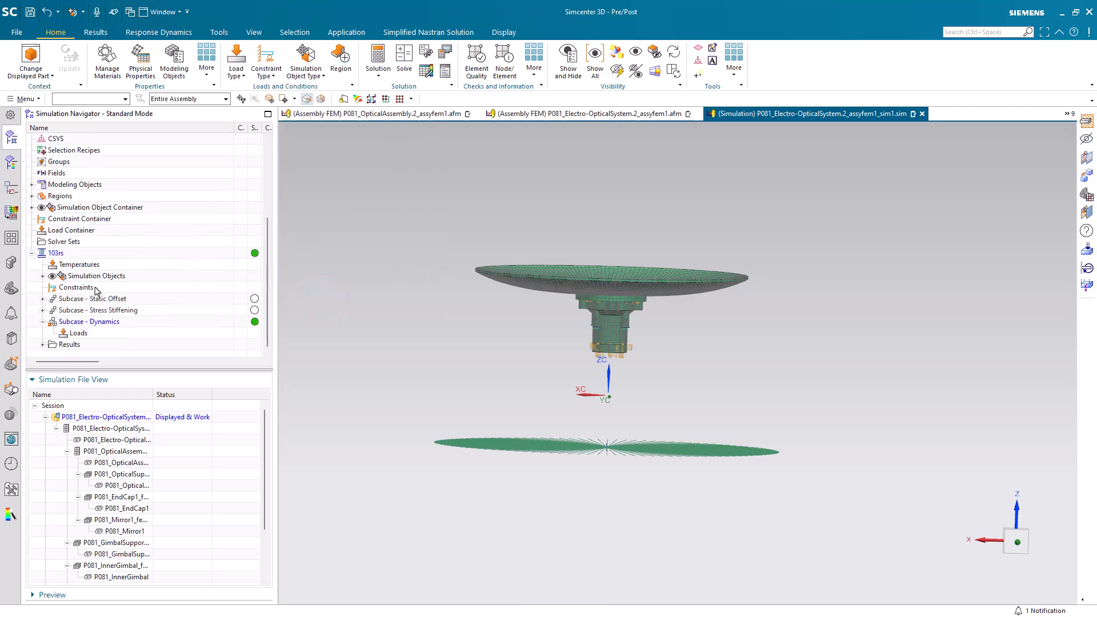
{"action": "left_click", "coordinate": [43, 276]}
{"action": "left_click", "coordinate": [90, 287]}
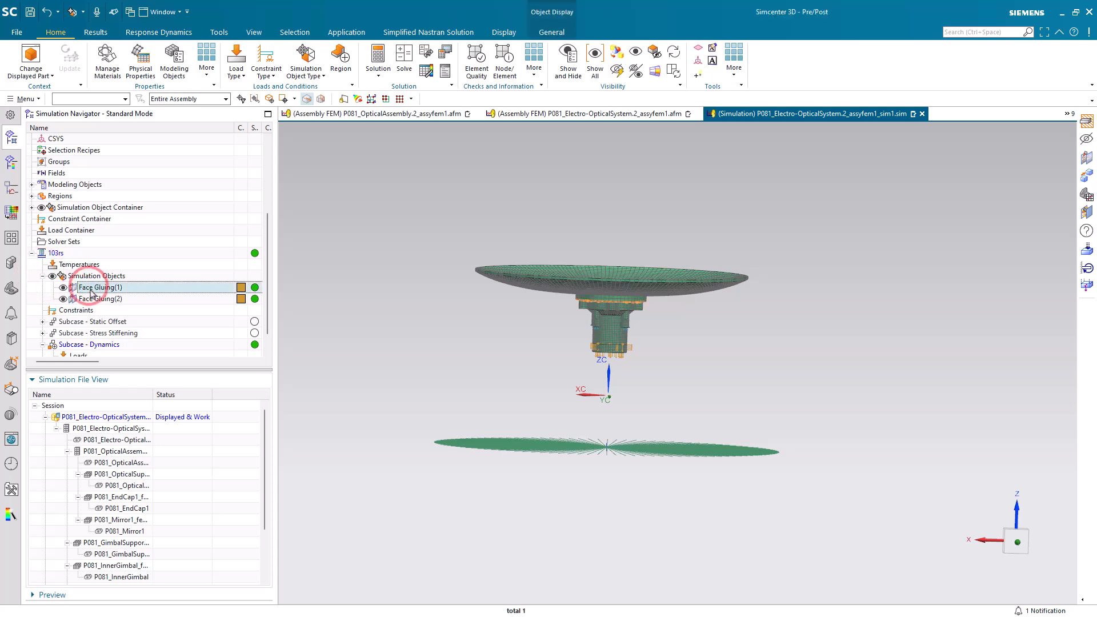
{"action": "left_click", "coordinate": [94, 299]}
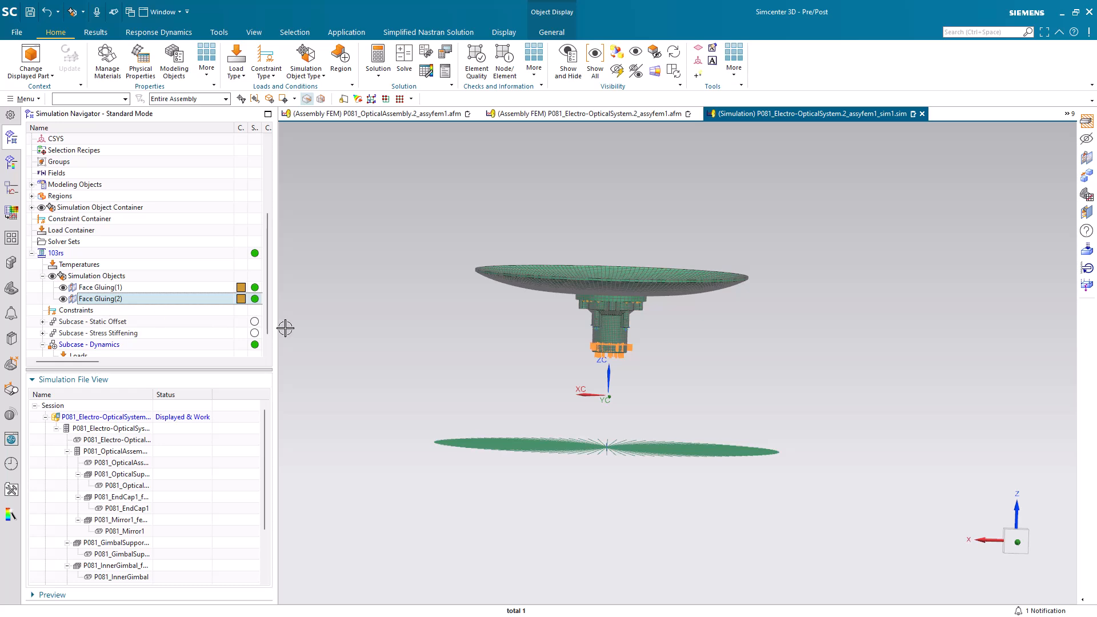
Hide the optical assembly FEM and show the gimbal support, inner gimbal, outer gimbal and gimbal mount FEMs
{"action": "scroll", "coordinate": [176, 221], "scroll_direction": "up", "scroll_amount": 4}
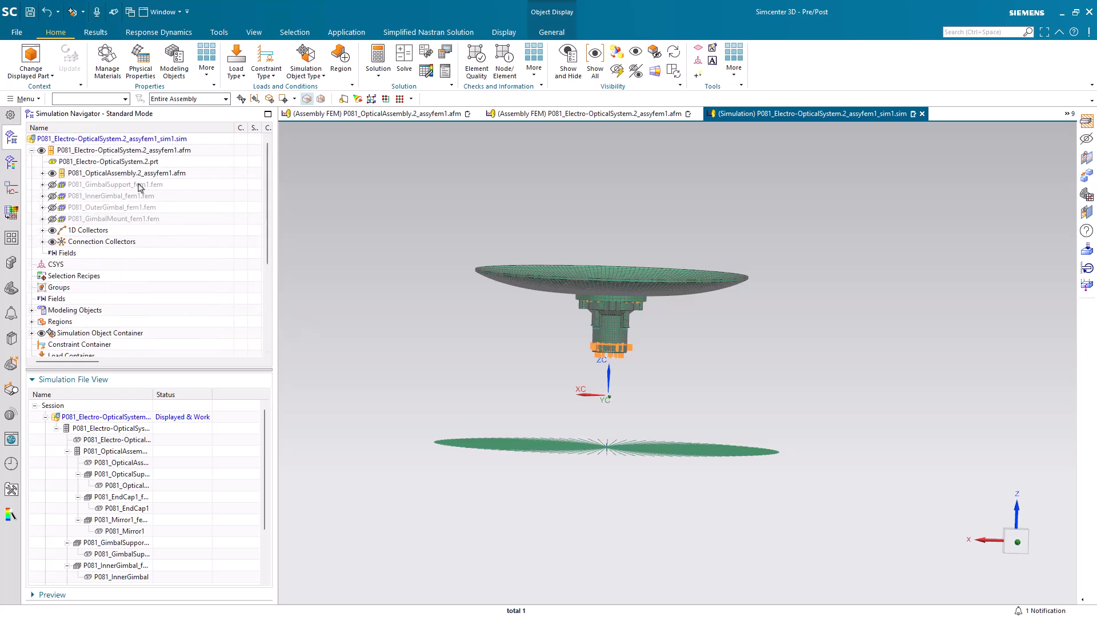
{"action": "left_click", "coordinate": [51, 173]}
{"action": "left_click", "coordinate": [52, 184]}
{"action": "left_click", "coordinate": [52, 196]}
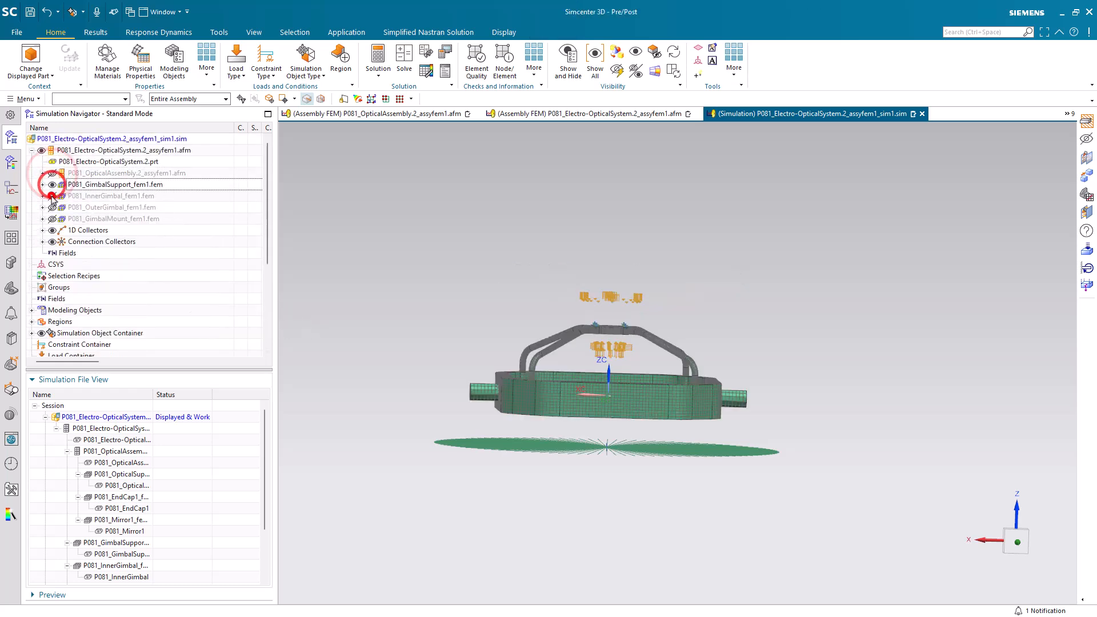
{"action": "left_click", "coordinate": [52, 208]}
{"action": "left_click", "coordinate": [52, 219]}
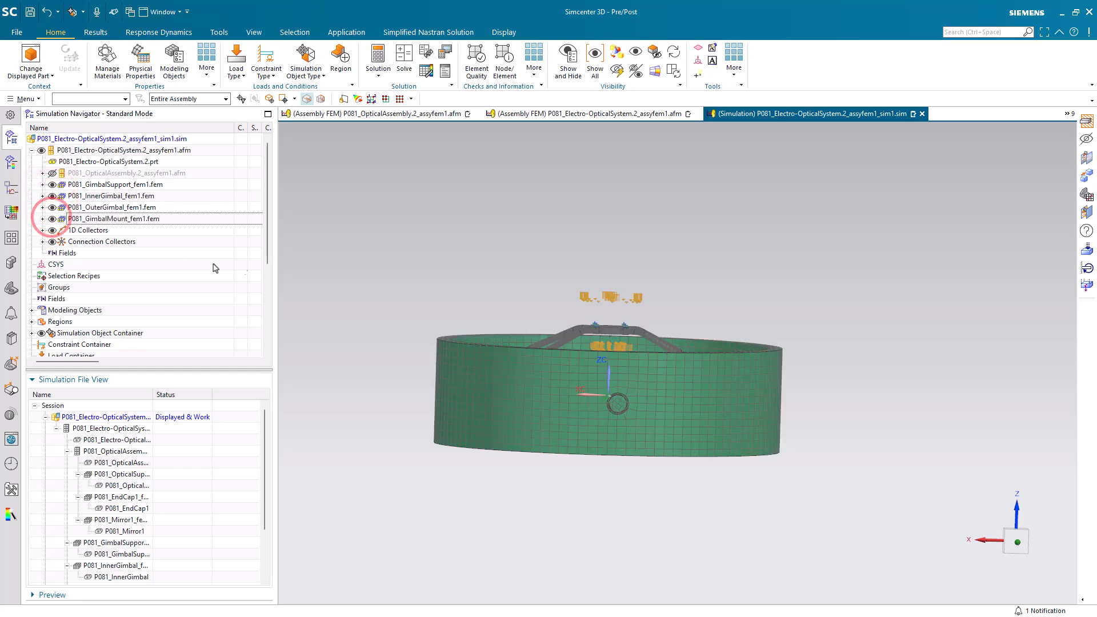
Start an automatically paired Surface-to-Surface Gluing and create face pairs between the gimbal support and inner gimbal bodies with a 0.0254 mm distance tolerance
{"action": "mouse_move", "coordinate": [361, 250]}
{"action": "middle_mouse_down"}
{"action": "mouse_move", "coordinate": [362, 269]}
{"action": "mouse_move", "coordinate": [359, 255]}
{"action": "middle_mouse_up"}
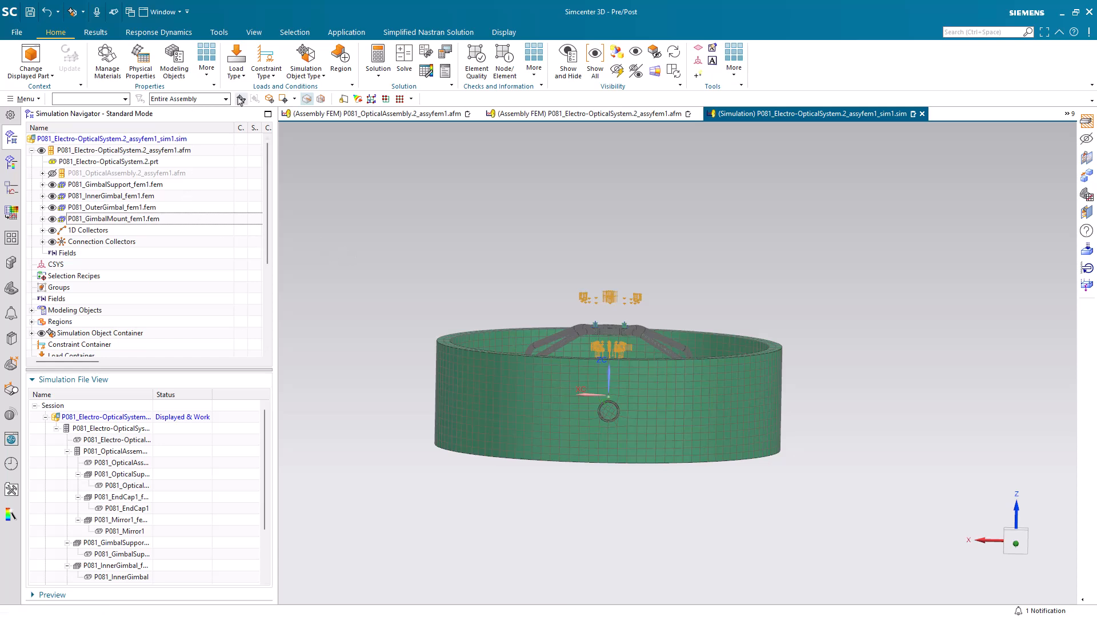
{"action": "left_click", "coordinate": [295, 69]}
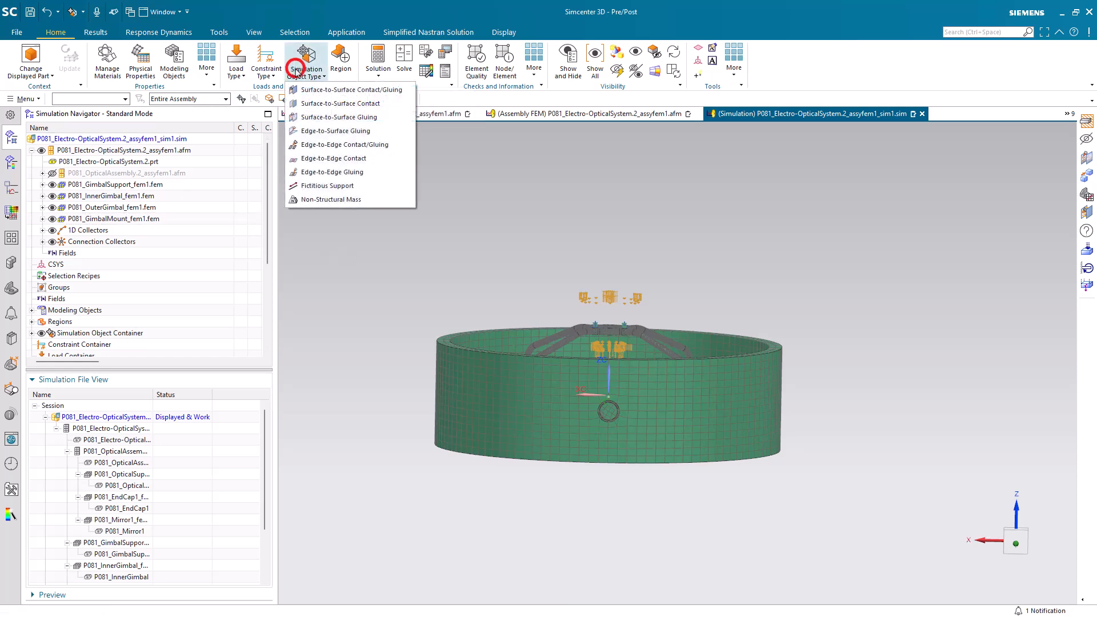
{"action": "left_click", "coordinate": [319, 117]}
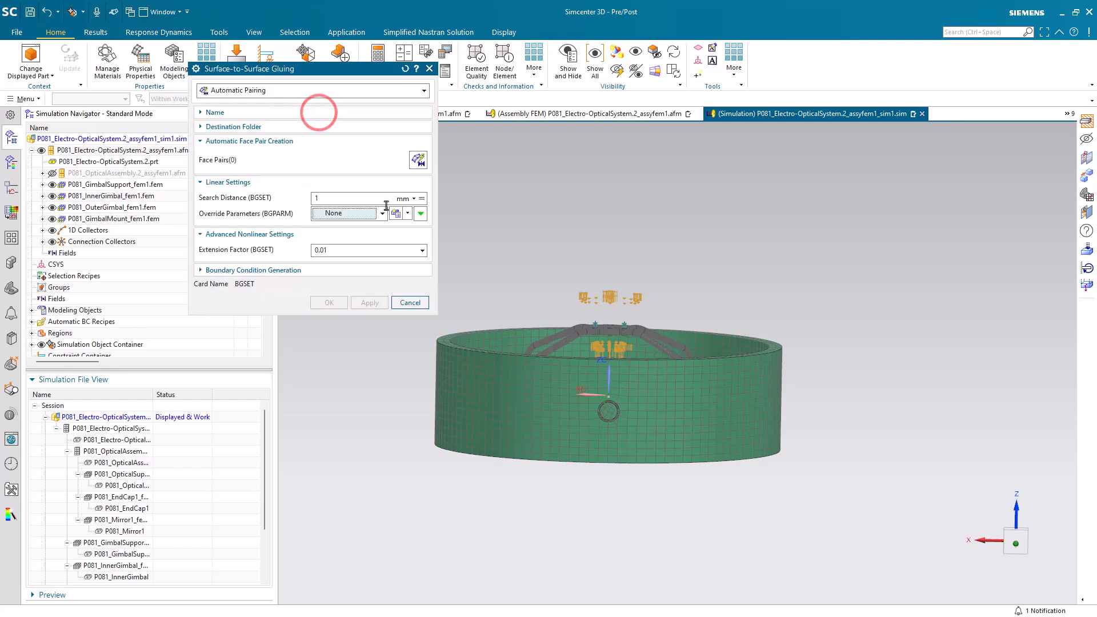
{"action": "left_click", "coordinate": [418, 160]}
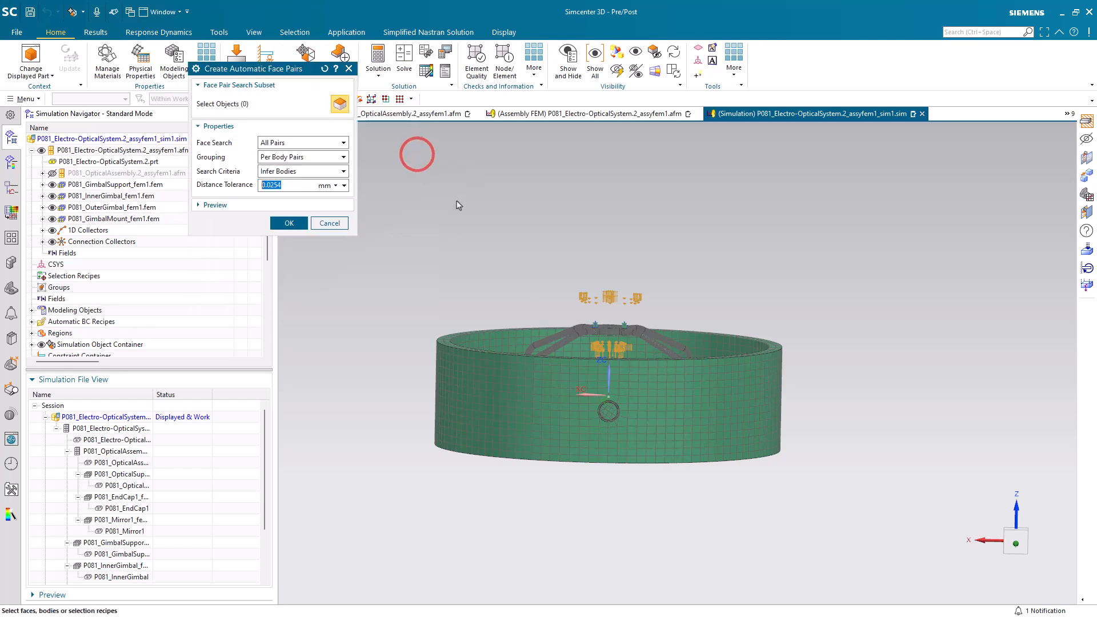
{"action": "middle_click_drag", "start_coordinate": [475, 213], "coordinate": [482, 233]}
{"action": "scroll", "coordinate": [532, 323], "scroll_direction": "down", "scroll_amount": 5}
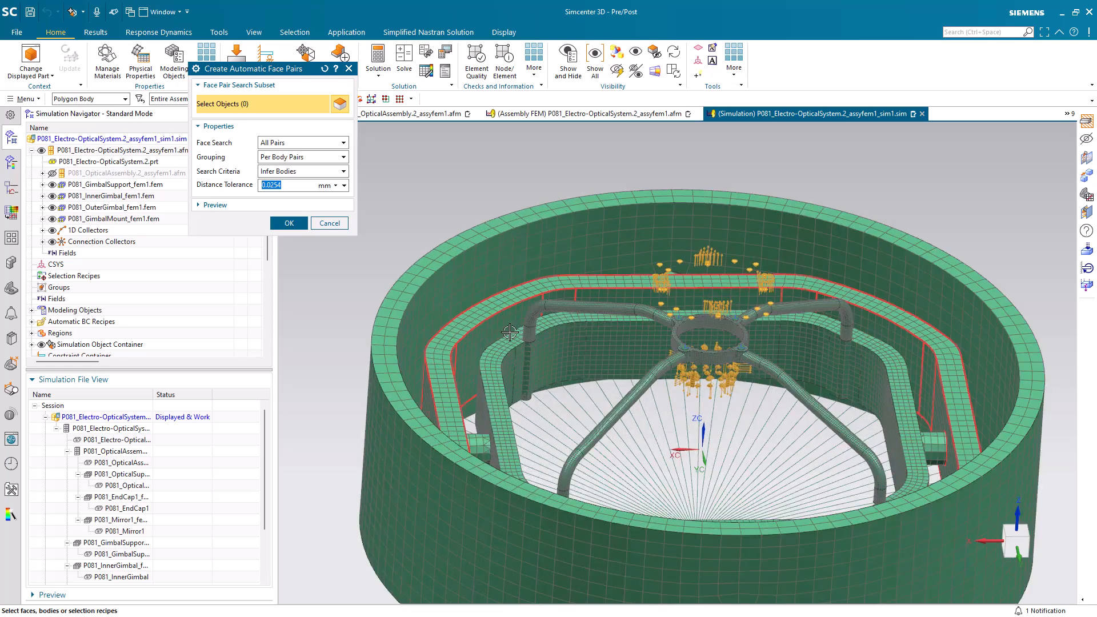
{"action": "left_click", "coordinate": [532, 323]}
{"action": "left_click", "coordinate": [510, 341]}
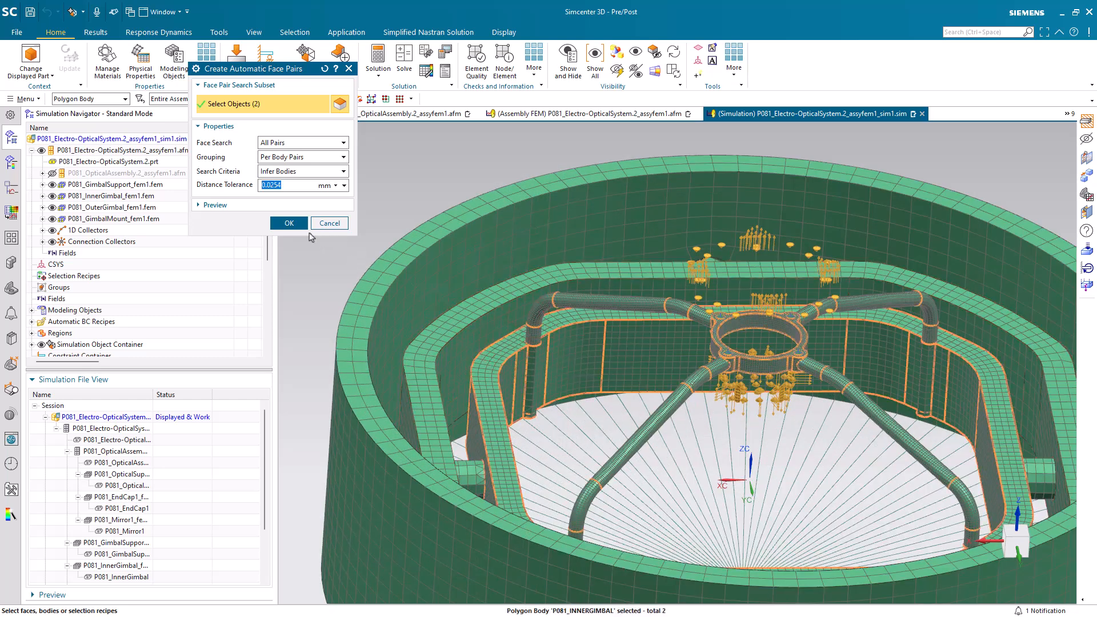
{"action": "left_click", "coordinate": [289, 223]}
Set the gluing search distance to .0254 mm, create the gluing, and list the face gluing objects in the simulation object container
{"action": "double_click", "coordinate": [320, 198]}
{"action": "type", "text": ".0254"}
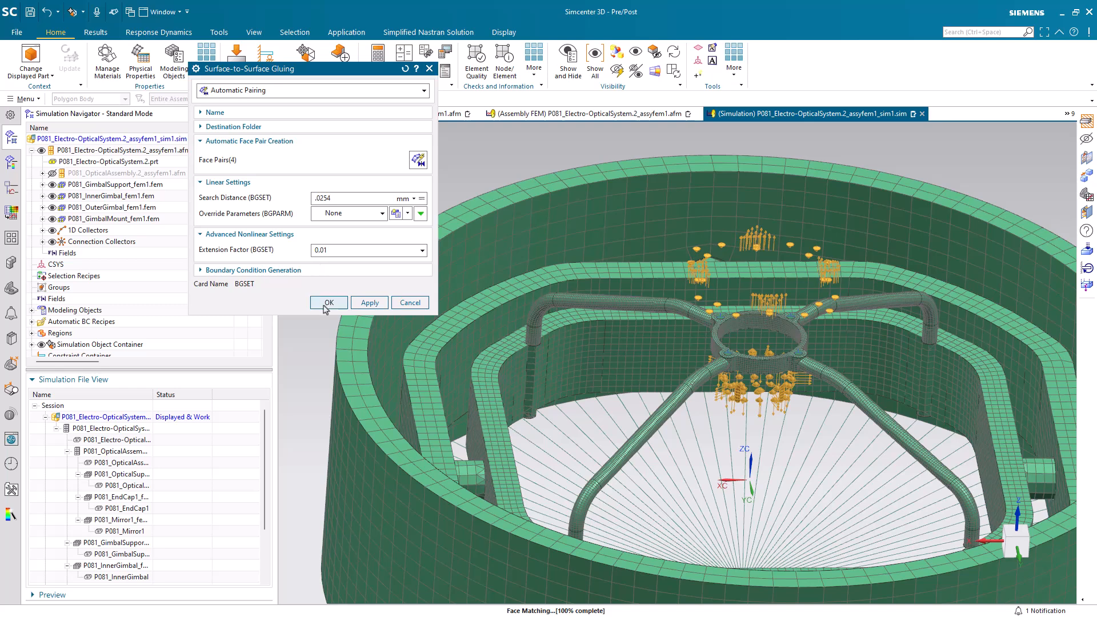
{"action": "left_click", "coordinate": [325, 308]}
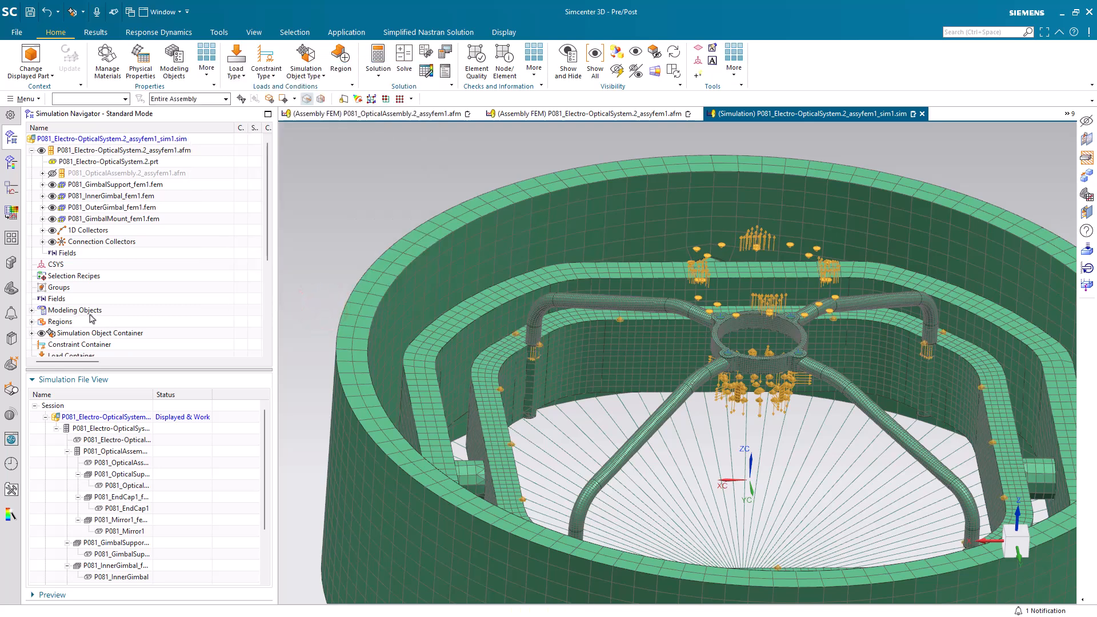
{"action": "left_click", "coordinate": [32, 333]}
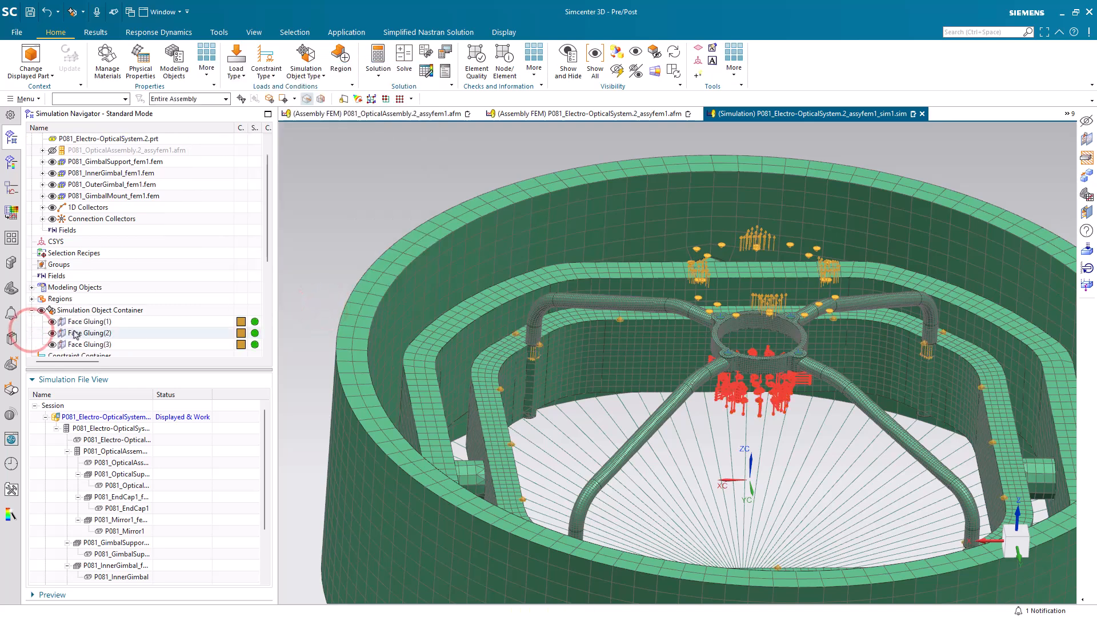
{"action": "scroll", "coordinate": [68, 319], "scroll_direction": "down", "scroll_amount": 4}
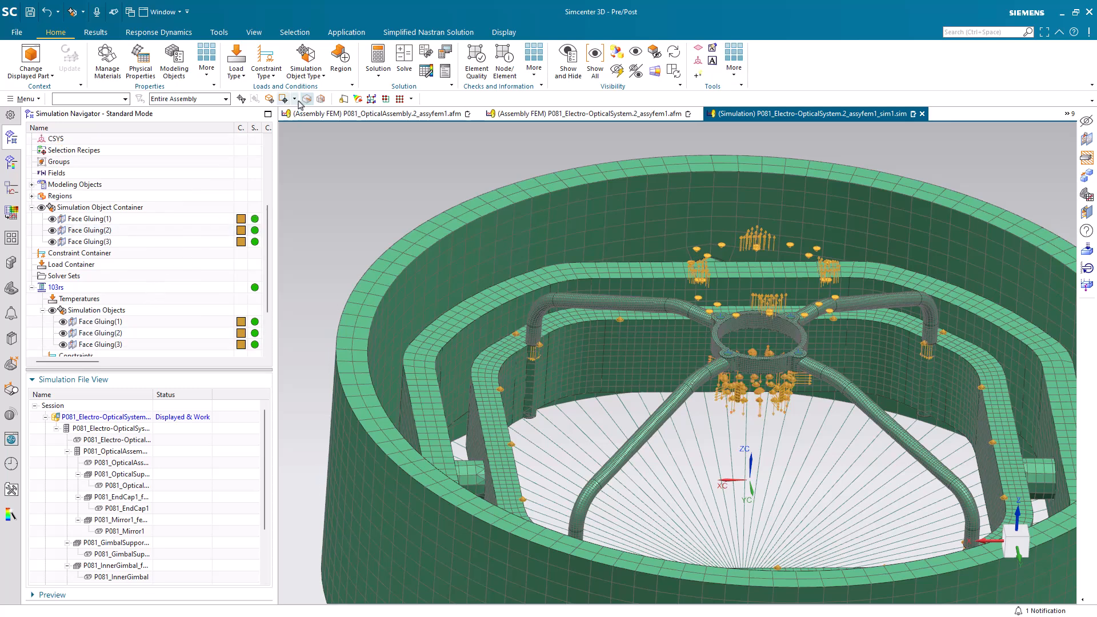
Start another automatically paired Surface-to-Surface Gluing and choose the gimbal mount and outer gimbal bodies for the face pair search
{"action": "left_click", "coordinate": [306, 70]}
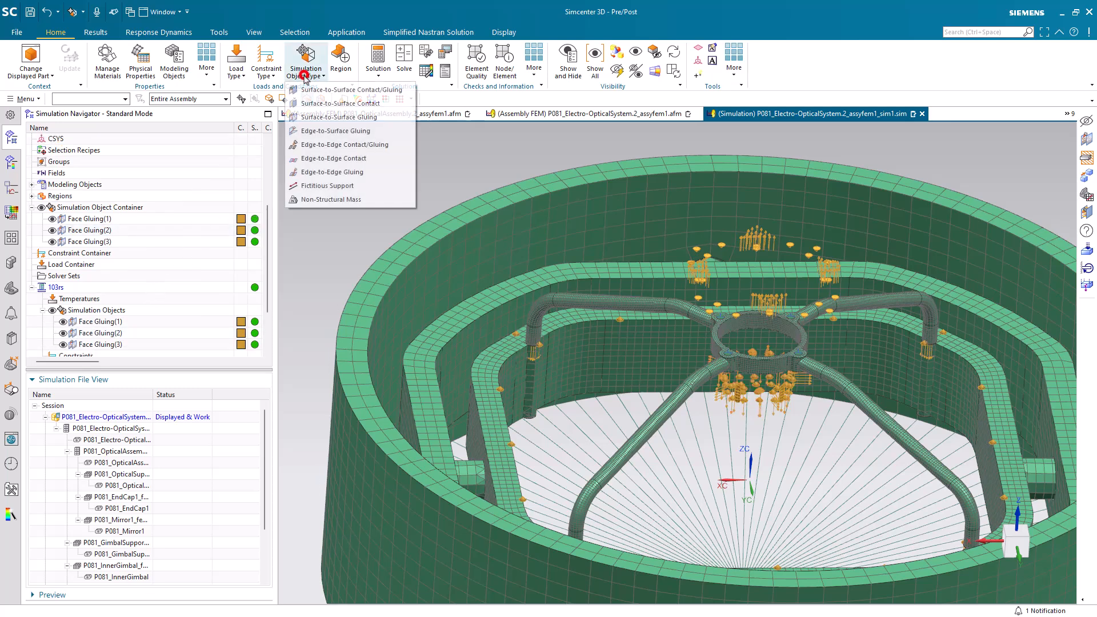
{"action": "left_click", "coordinate": [324, 117]}
{"action": "scroll", "coordinate": [638, 271], "scroll_direction": "down", "scroll_amount": 3}
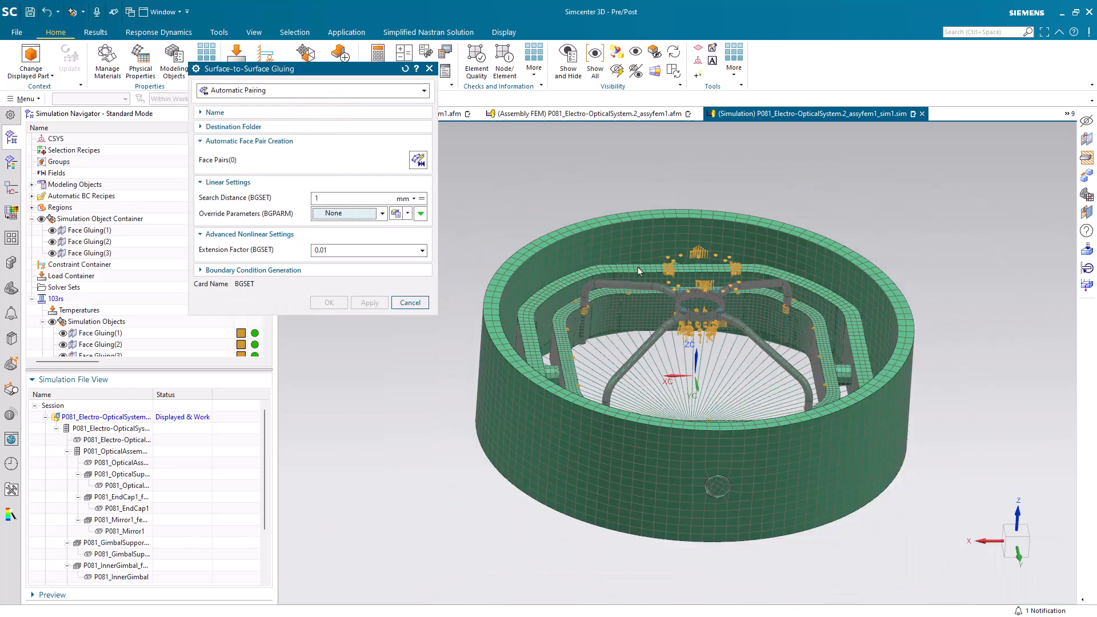
{"action": "middle_click_drag", "start_coordinate": [639, 271], "coordinate": [649, 296]}
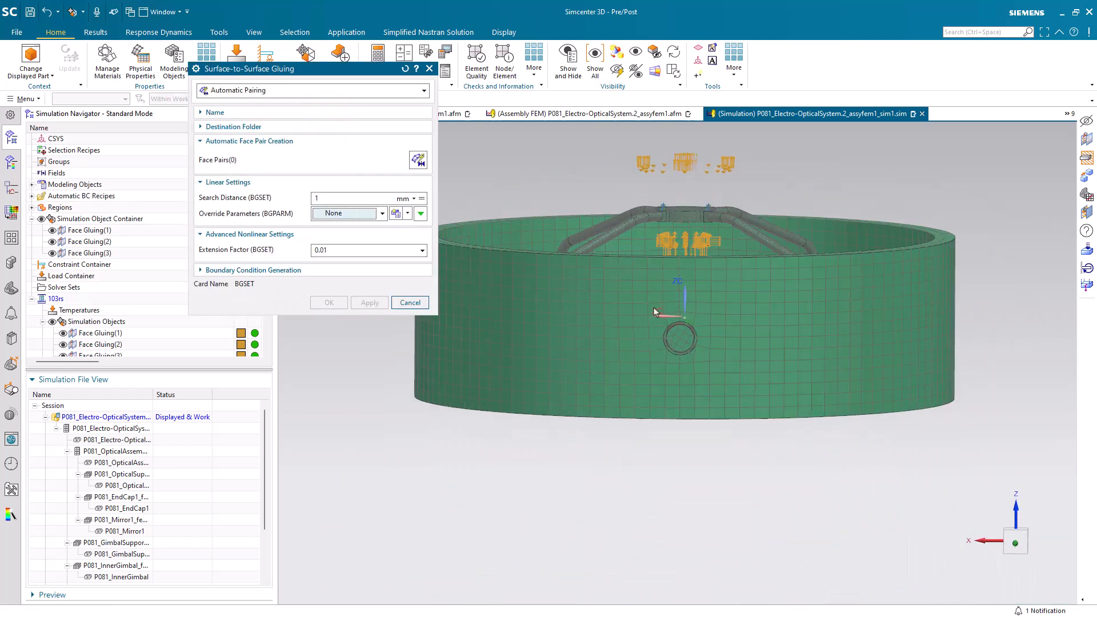
{"action": "scroll", "coordinate": [662, 333], "scroll_direction": "up", "scroll_amount": 5}
{"action": "scroll", "coordinate": [666, 337], "scroll_direction": "up", "scroll_amount": 3}
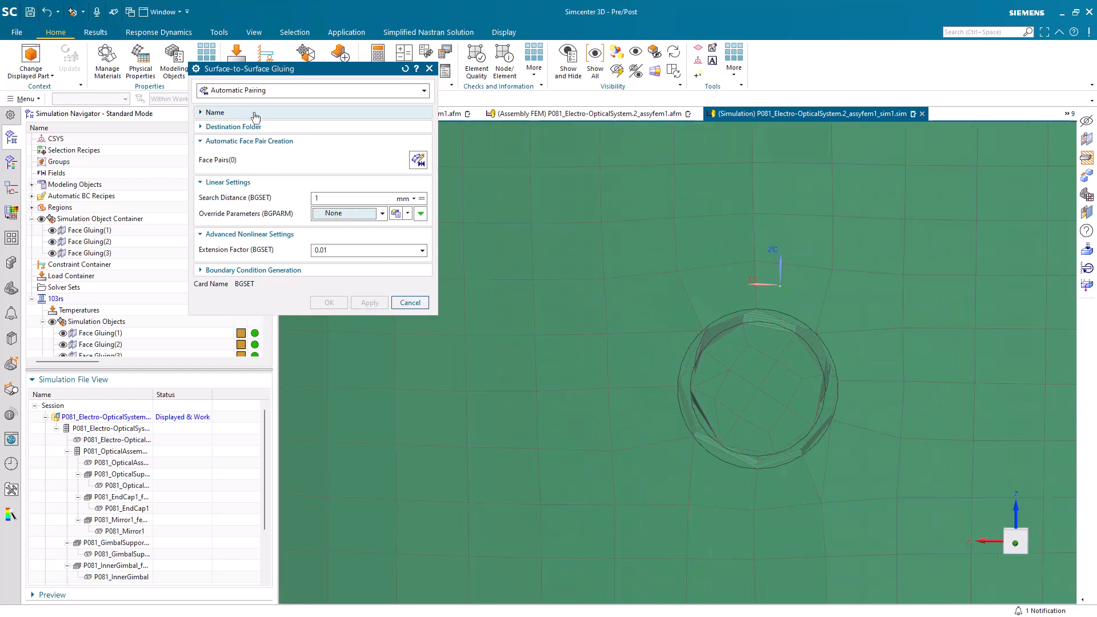
{"action": "left_click", "coordinate": [418, 160]}
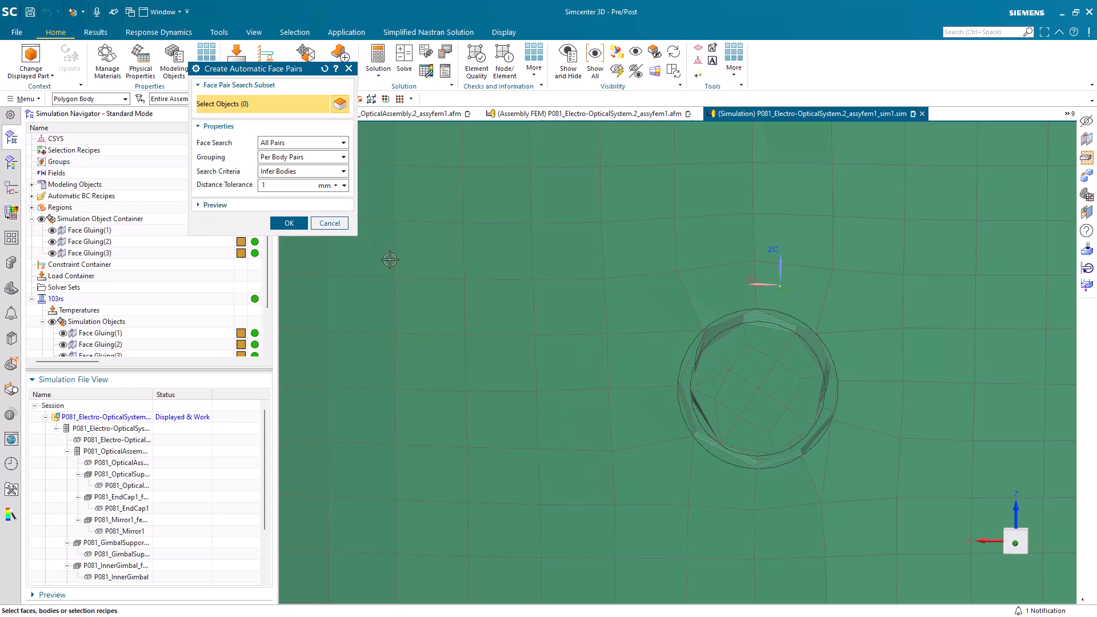
{"action": "left_click", "coordinate": [583, 360]}
{"action": "left_click", "coordinate": [742, 398]}
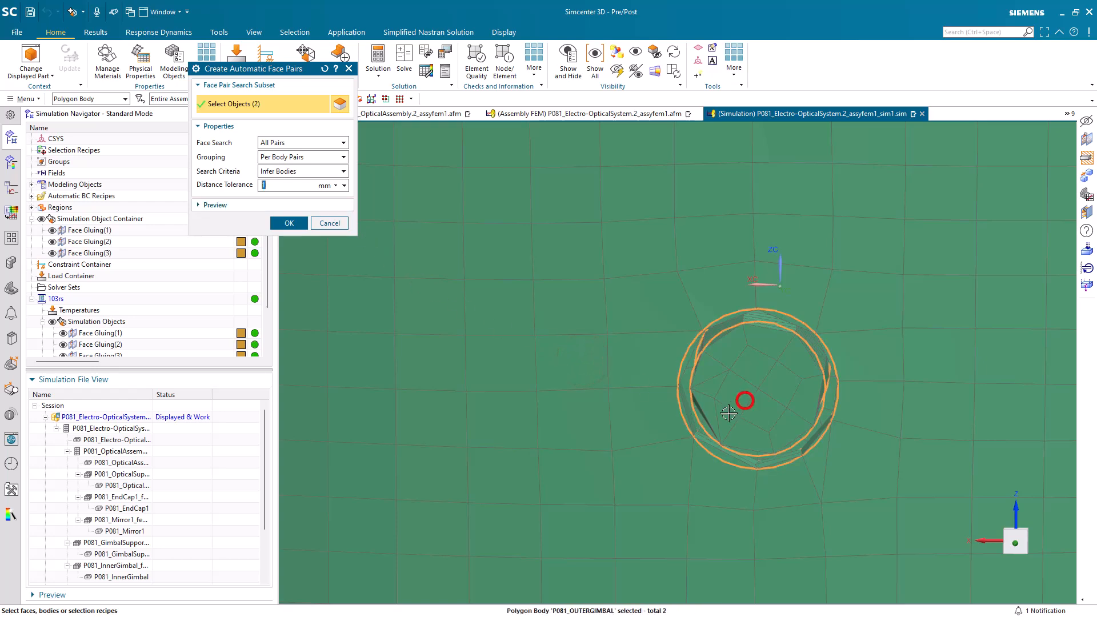
Add the inner gimbal body to the face pair search and create the gluing with a distance tolerance and search distance of 1 mm
{"action": "scroll", "coordinate": [682, 483], "scroll_direction": "down", "scroll_amount": 5}
{"action": "scroll", "coordinate": [682, 483], "scroll_direction": "down", "scroll_amount": 2}
{"action": "middle_click_drag", "start_coordinate": [653, 434], "coordinate": [656, 474]}
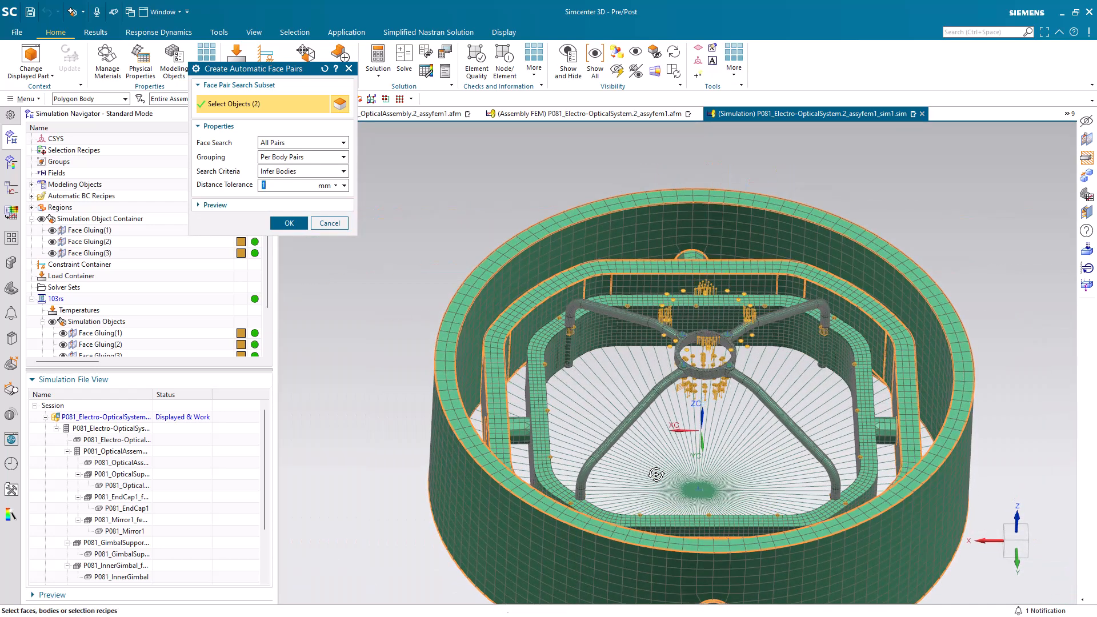
{"action": "left_click", "coordinate": [531, 419]}
{"action": "scroll", "coordinate": [545, 424], "scroll_direction": "up", "scroll_amount": 2}
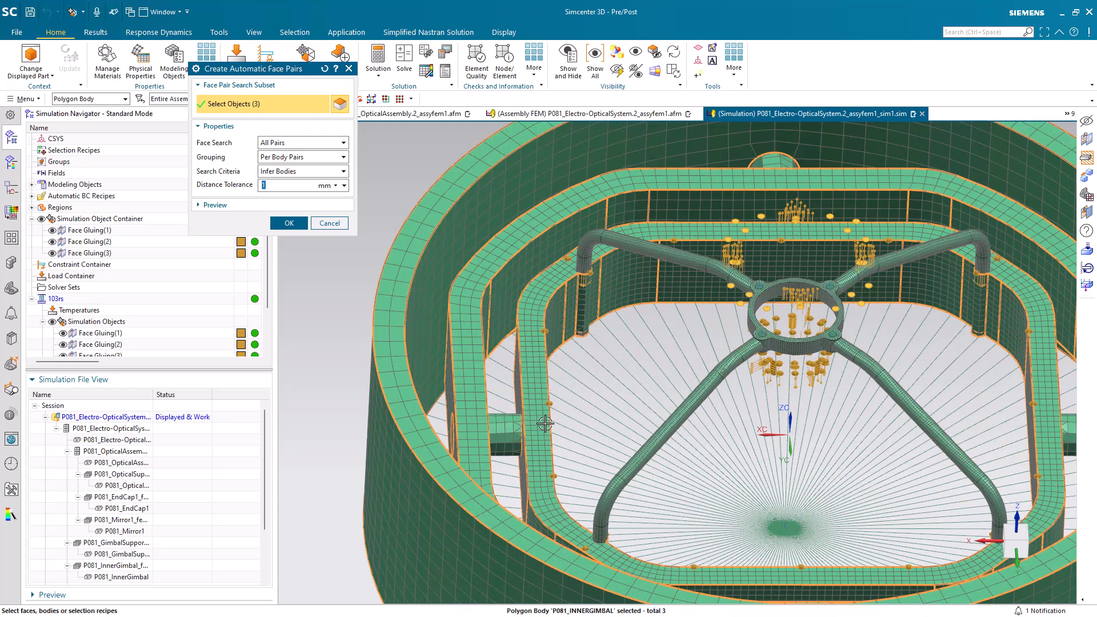
{"action": "left_click", "coordinate": [289, 223]}
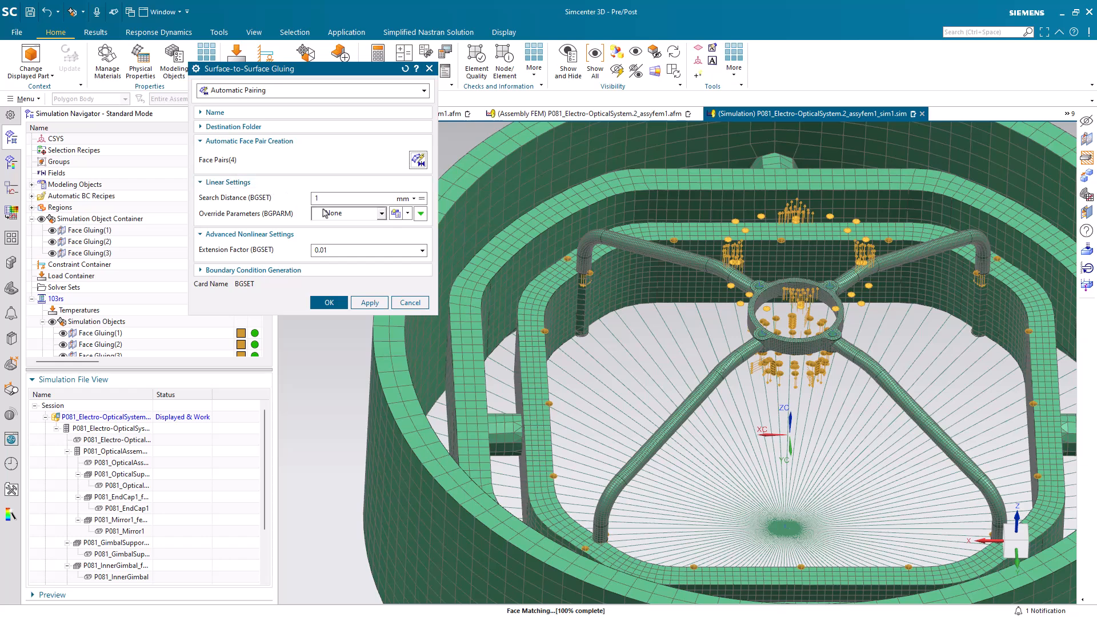
{"action": "left_click", "coordinate": [337, 303]}
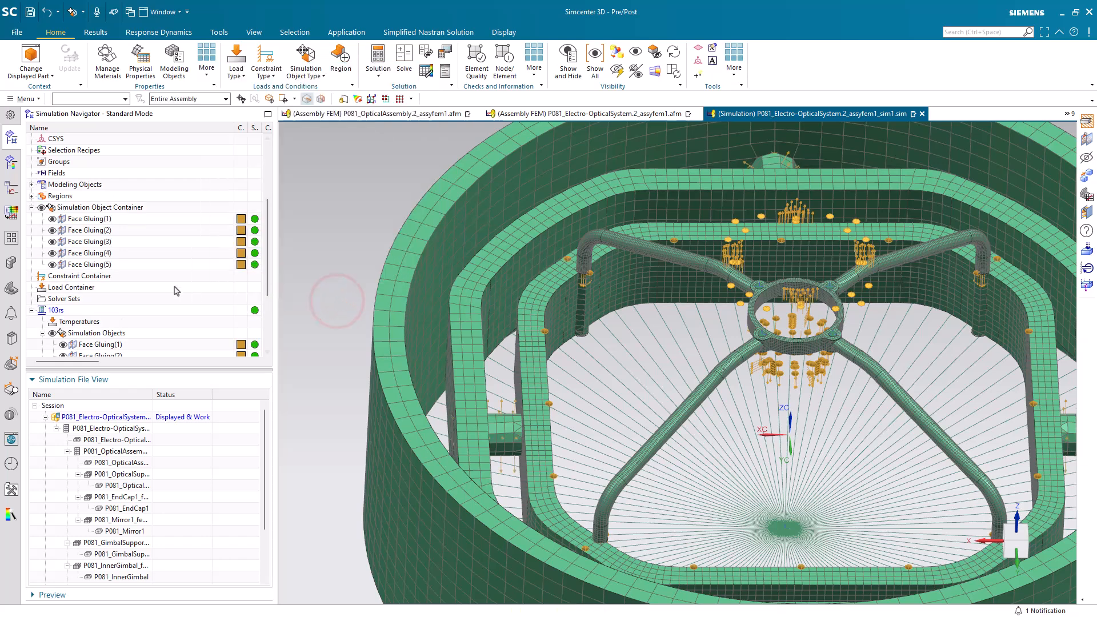
Create a folder named "glue" in the simulation object container
{"action": "right_click", "coordinate": [122, 209]}
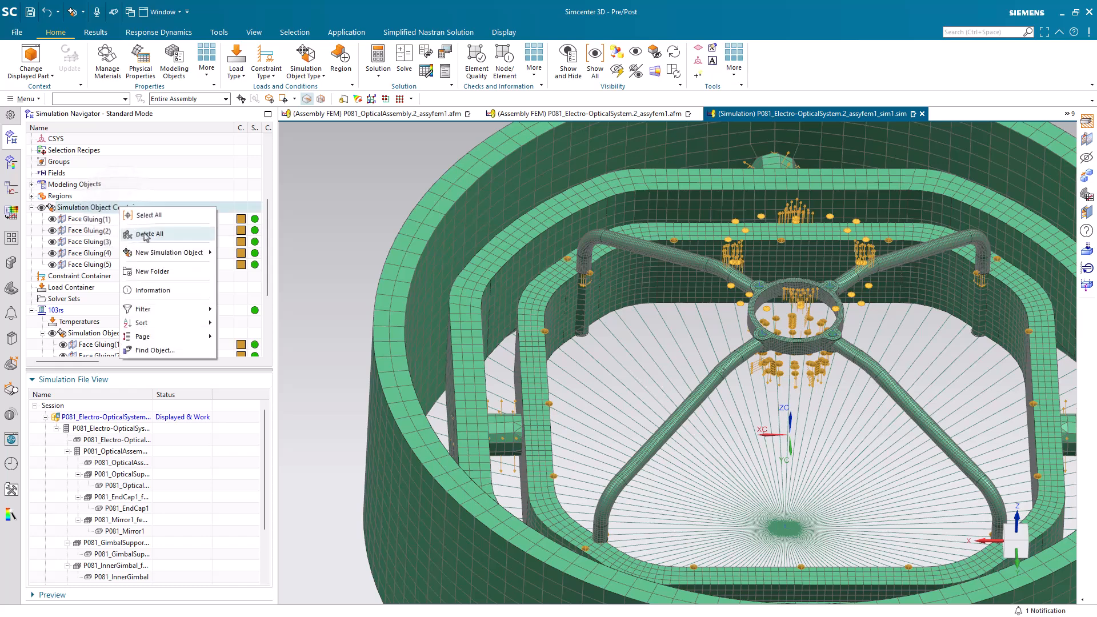
{"action": "mouse_move", "coordinate": [155, 253]}
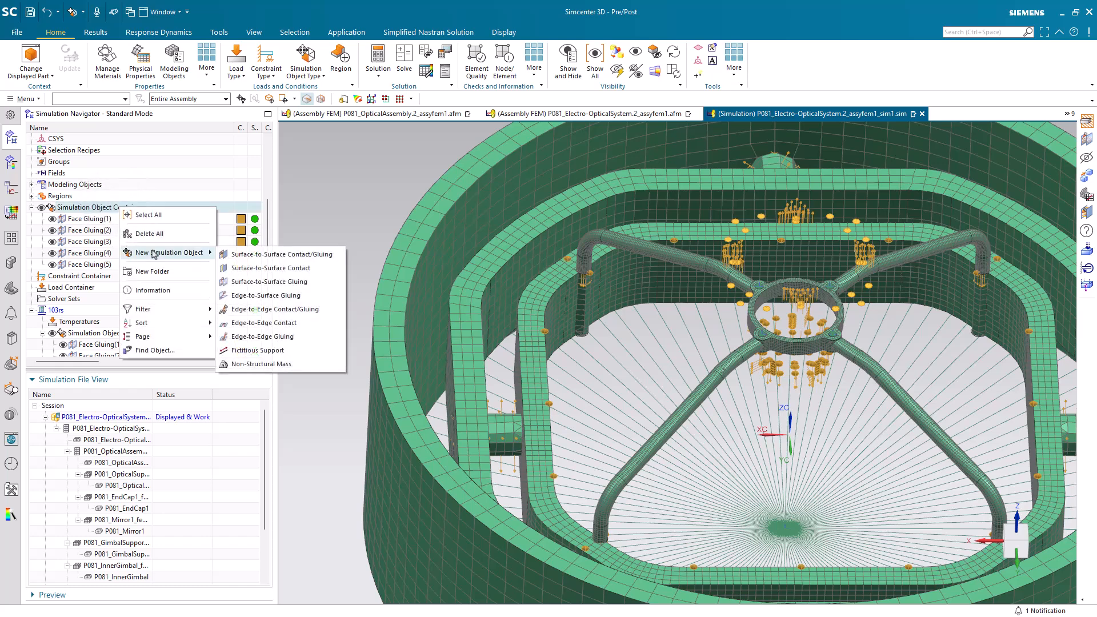
{"action": "left_click", "coordinate": [152, 271]}
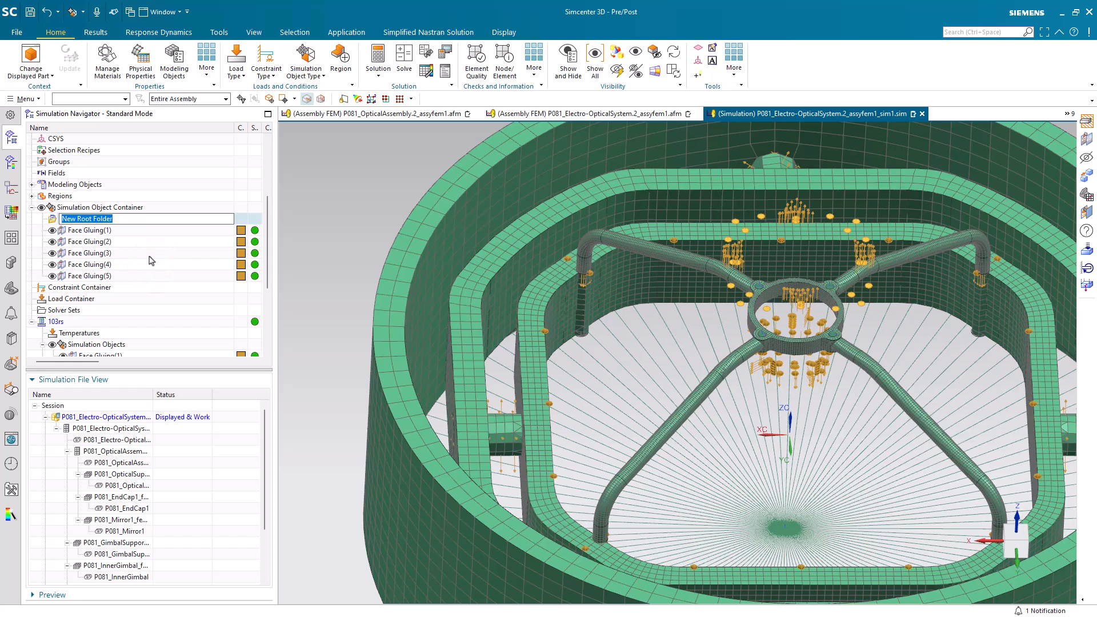
{"action": "key", "text": "Return"}
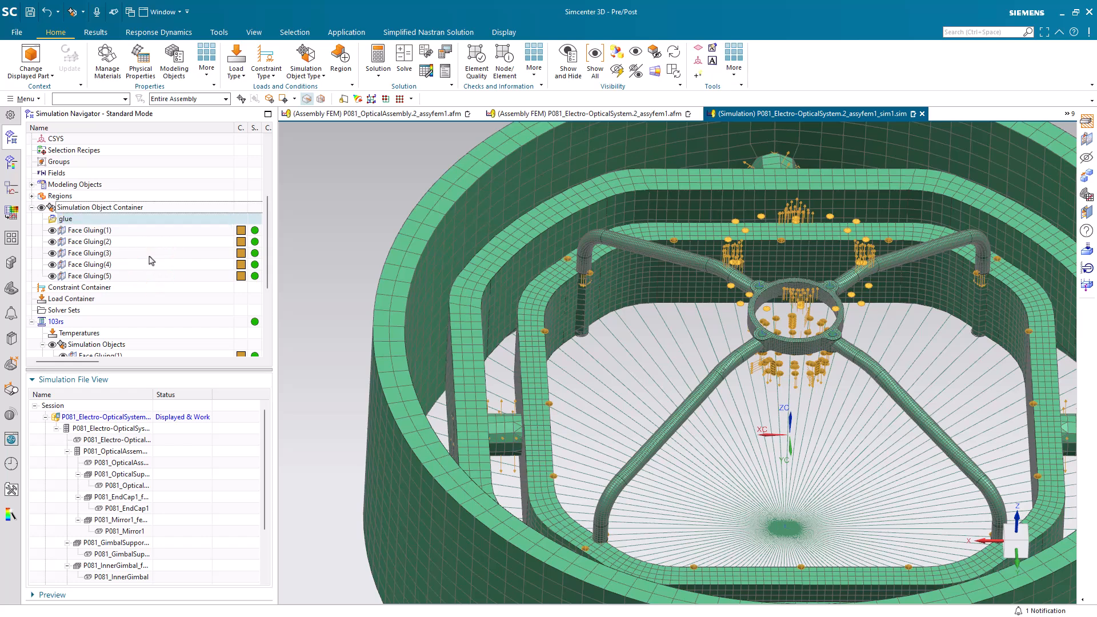
Move all five face gluing objects into the glue folder and check its contents in both the container and solution 103rs
{"action": "left_click", "coordinate": [98, 230]}
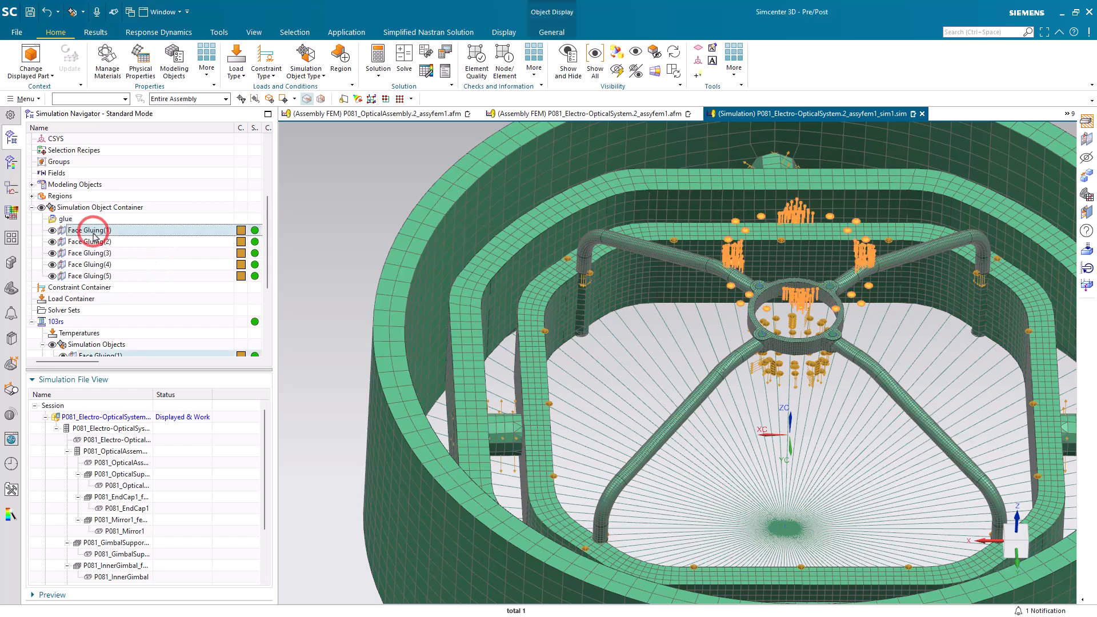
{"action": "left_click", "coordinate": [93, 276], "text": "shift"}
{"action": "left_click_drag", "start_coordinate": [93, 276], "coordinate": [73, 225]}
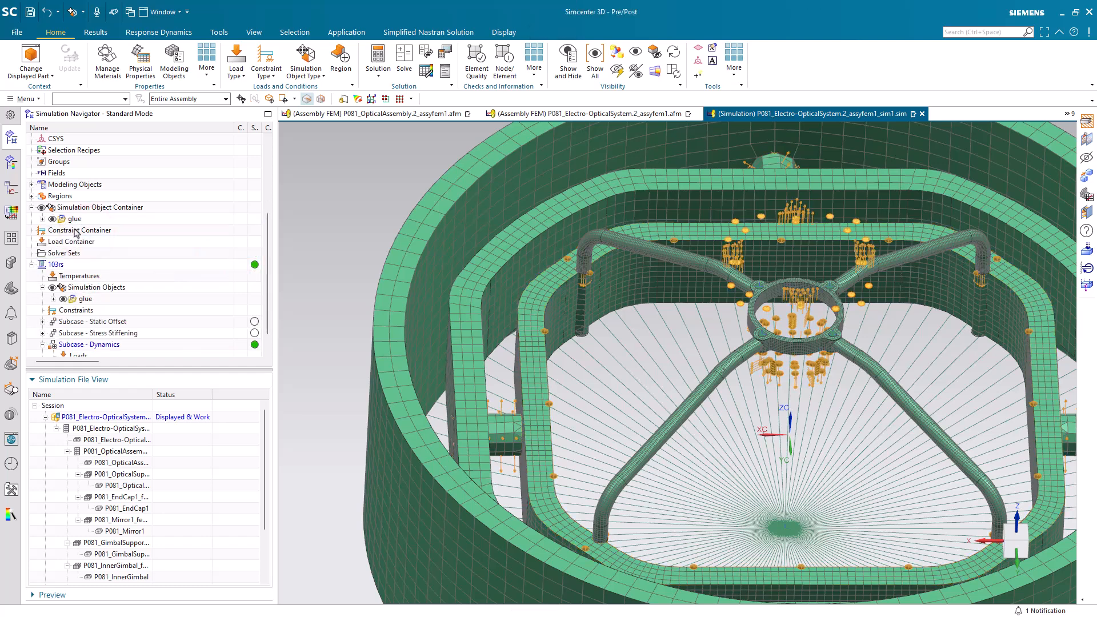
{"action": "left_click", "coordinate": [54, 299]}
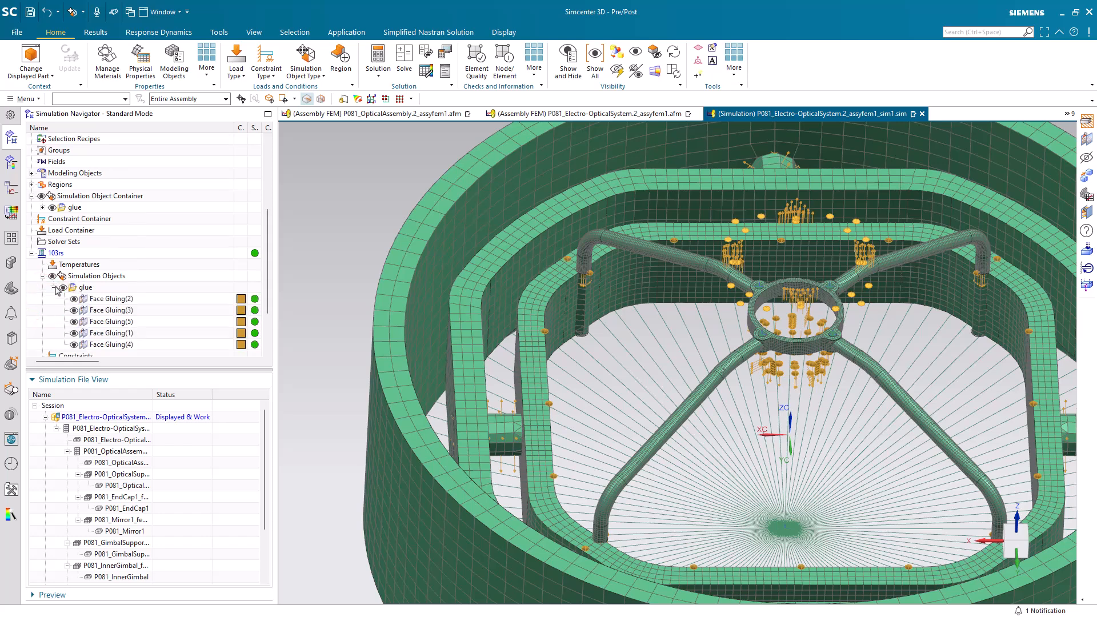
{"action": "left_click", "coordinate": [43, 207]}
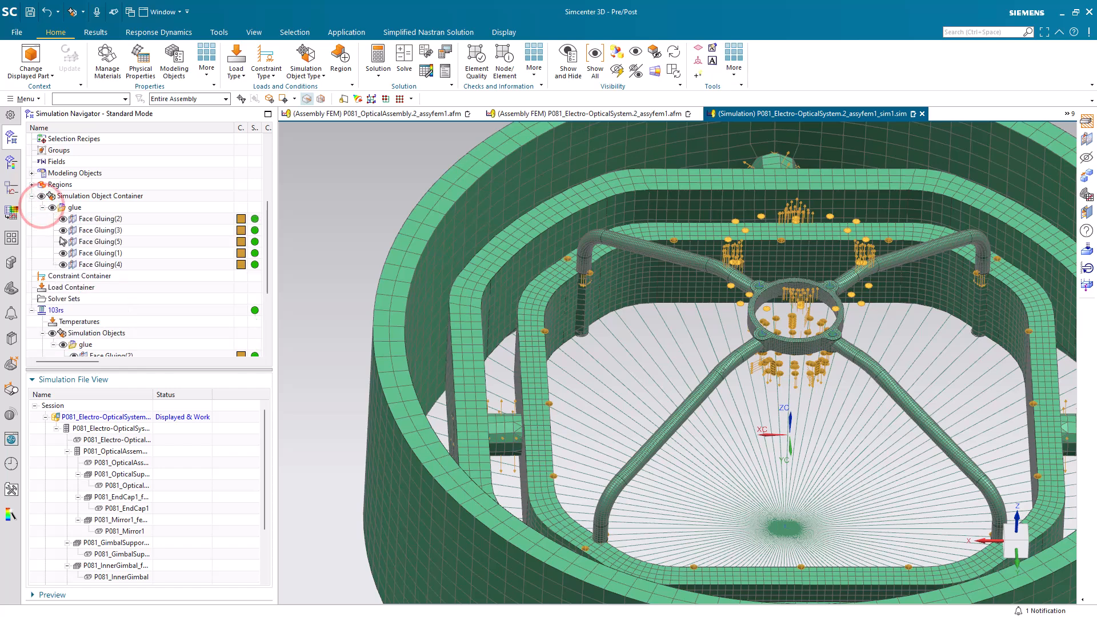
{"action": "left_click", "coordinate": [32, 196]}
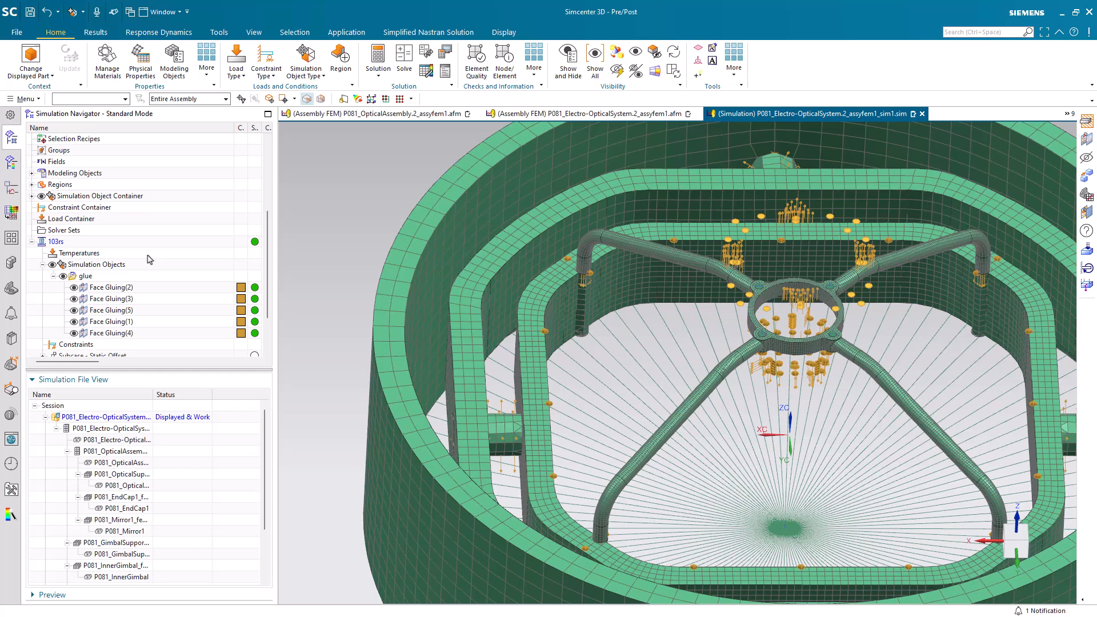
Create an Enforced Motion Location at the centre point of the radial 1D connection inside the gimbal mount, with DOF3 Enforced and the others Free
{"action": "left_click", "coordinate": [262, 67]}
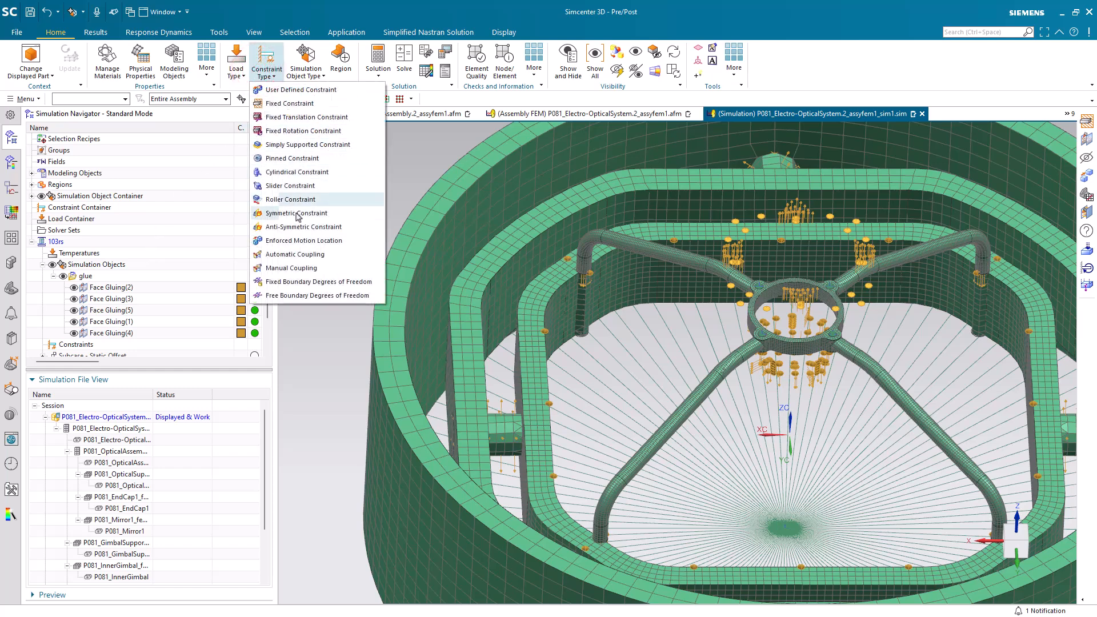
{"action": "left_click", "coordinate": [303, 240]}
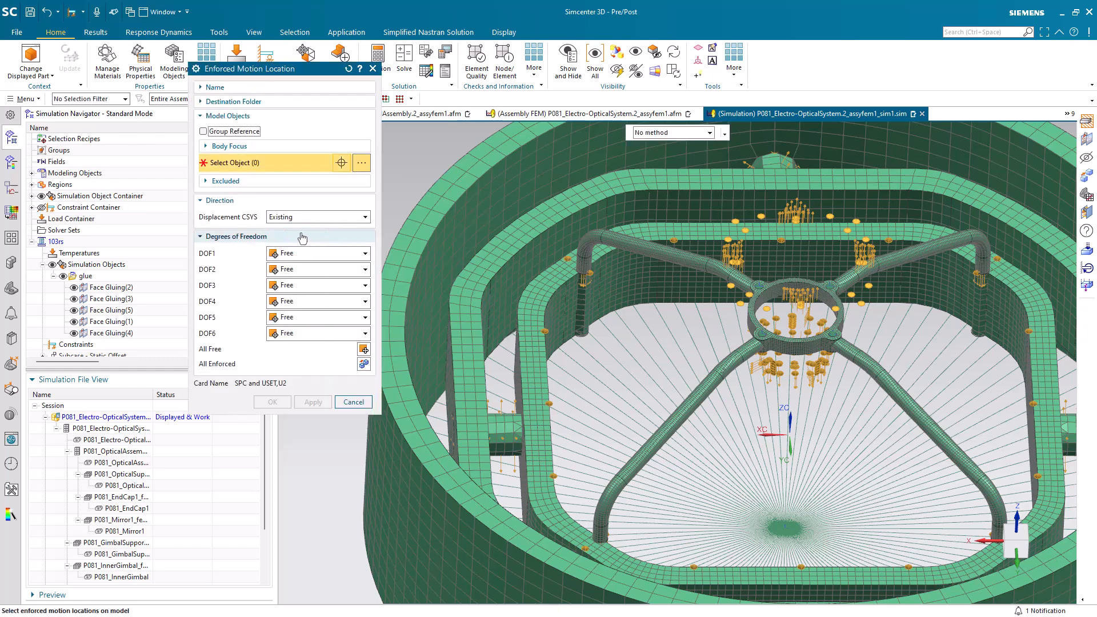
{"action": "left_click", "coordinate": [298, 285]}
{"action": "left_click", "coordinate": [297, 307]}
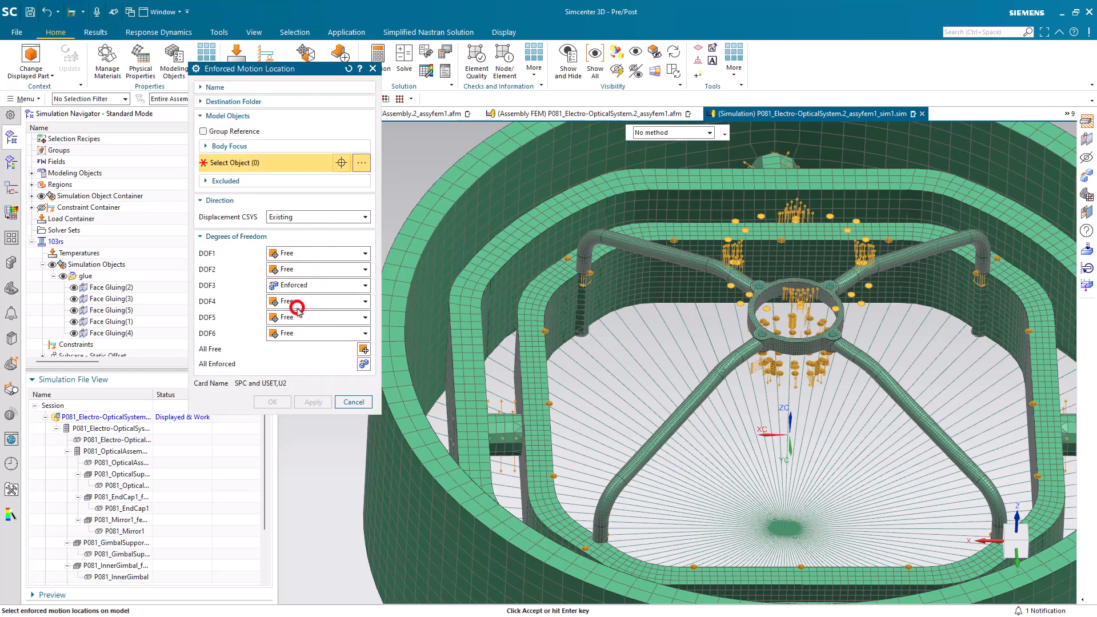
{"action": "left_click", "coordinate": [785, 528]}
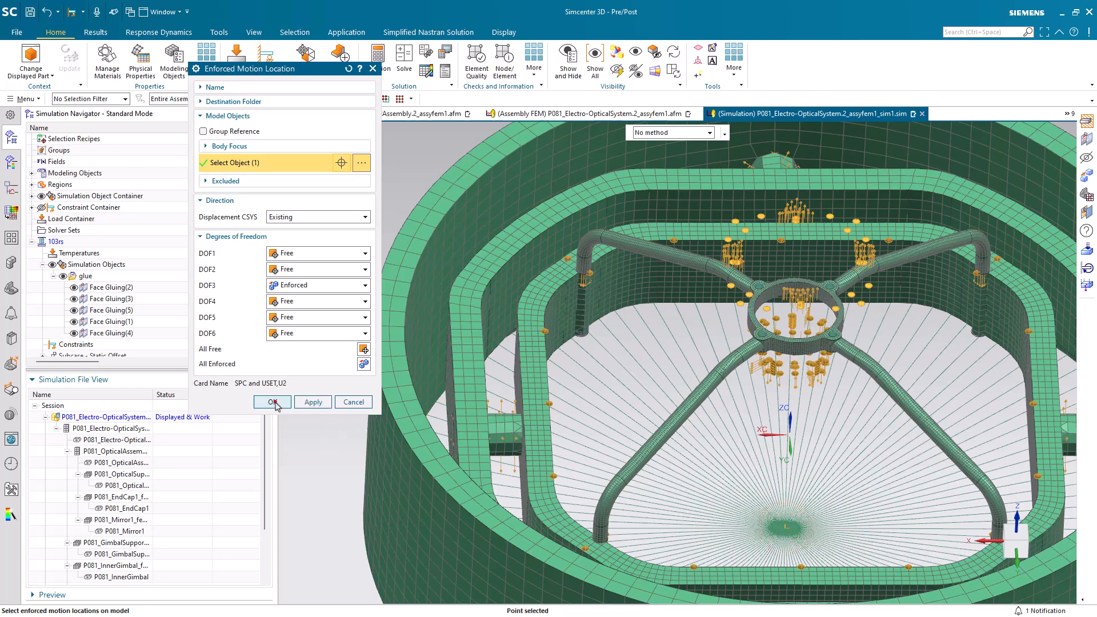
{"action": "left_click", "coordinate": [273, 401]}
Create a User Defined Constraint at the radial connection's centre point with DOF3 Free and all other DOFs Fixed, and list the solution's constraints
{"action": "left_click", "coordinate": [264, 77]}
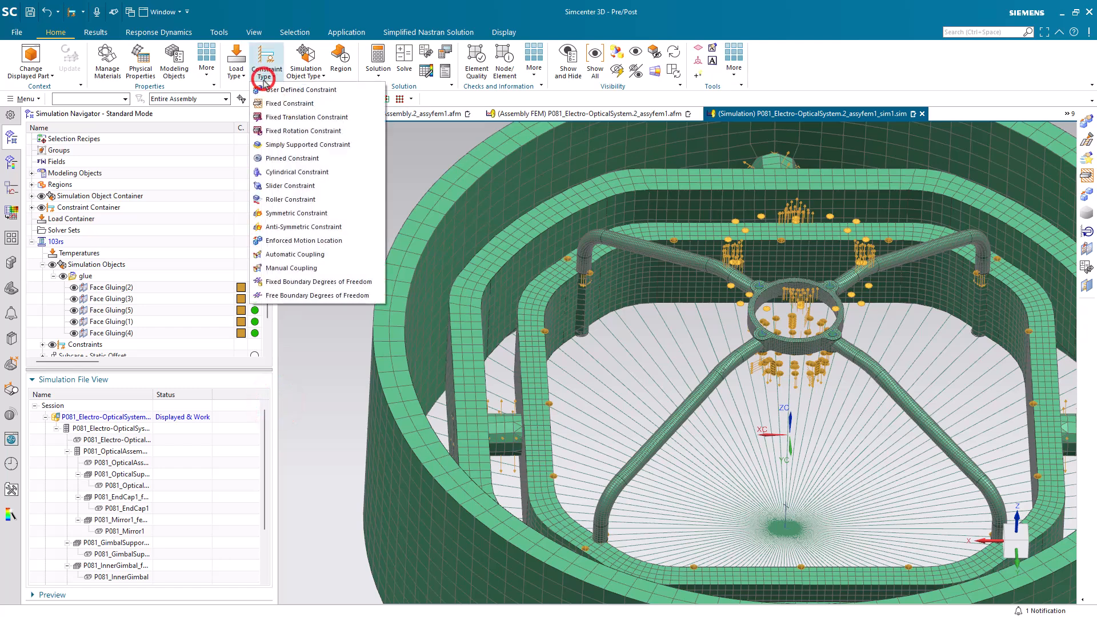
{"action": "left_click", "coordinate": [267, 90]}
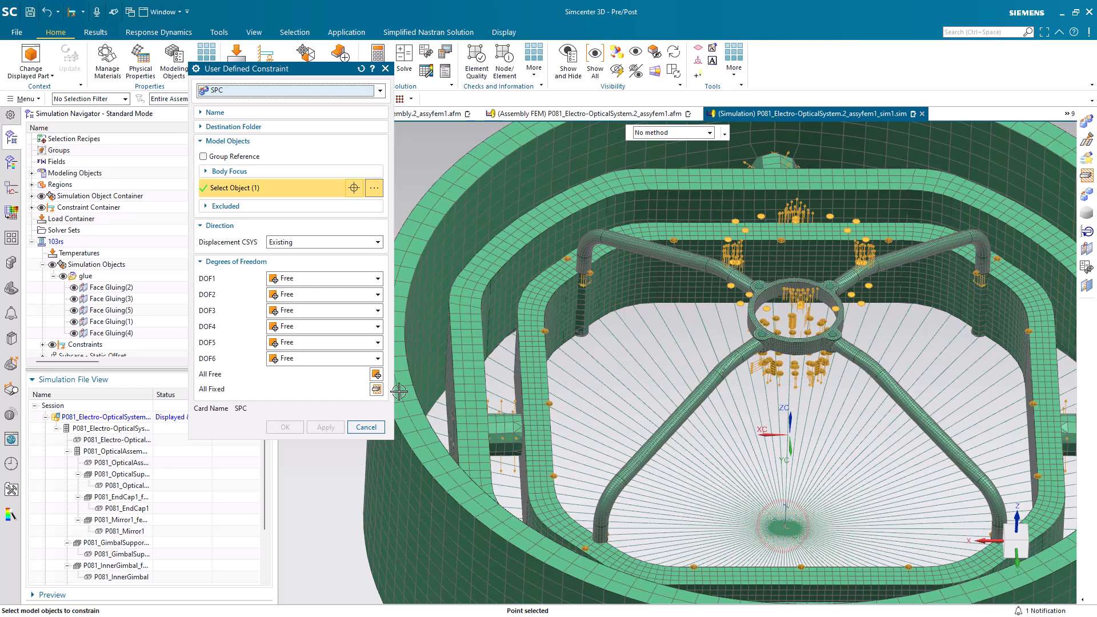
{"action": "left_click", "coordinate": [376, 389]}
{"action": "left_click", "coordinate": [334, 311]}
{"action": "left_click", "coordinate": [326, 324]}
{"action": "left_click", "coordinate": [286, 428]}
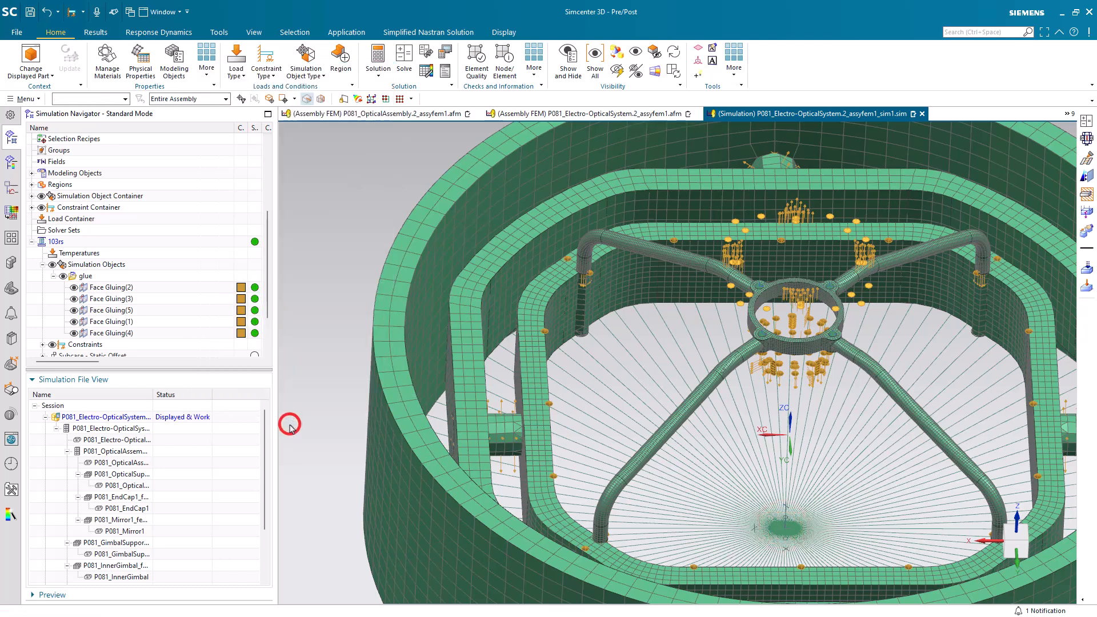
{"action": "left_click", "coordinate": [43, 344]}
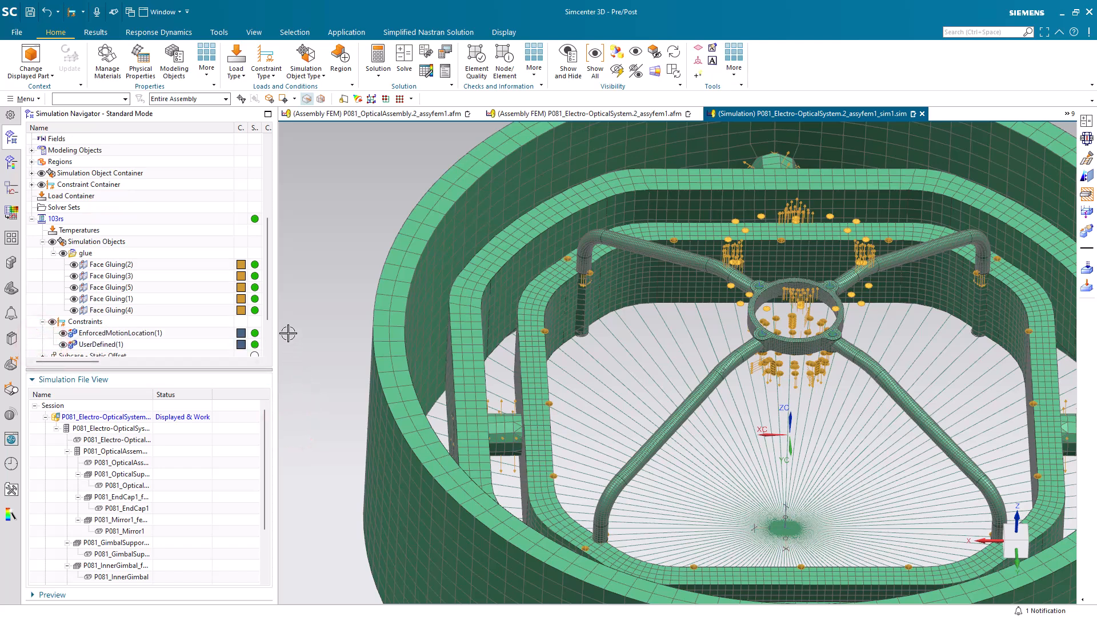
Show the hidden optical assembly FEM again and collapse the electro-optical system's assembly FEM node
{"action": "left_click_drag", "start_coordinate": [268, 300], "coordinate": [269, 221]}
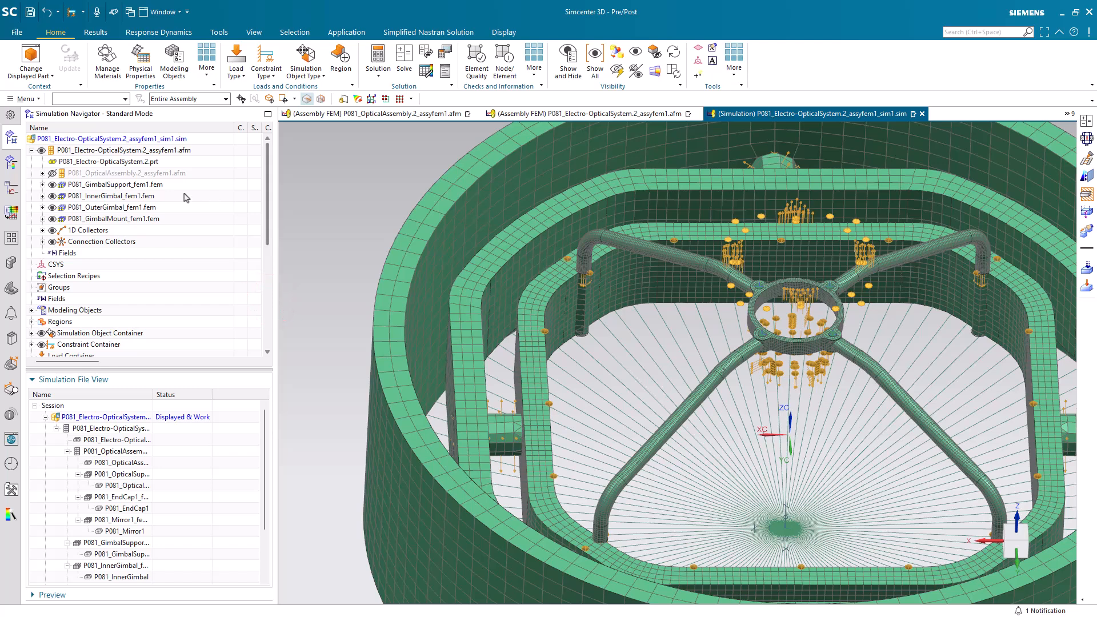
{"action": "left_click", "coordinate": [52, 173]}
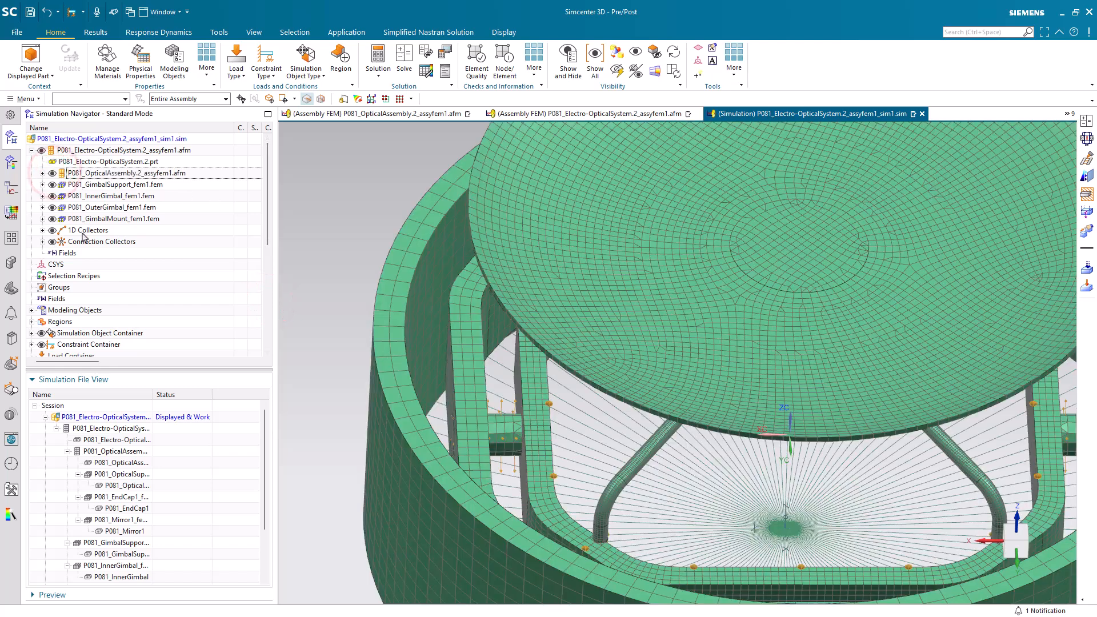
{"action": "left_click", "coordinate": [32, 150]}
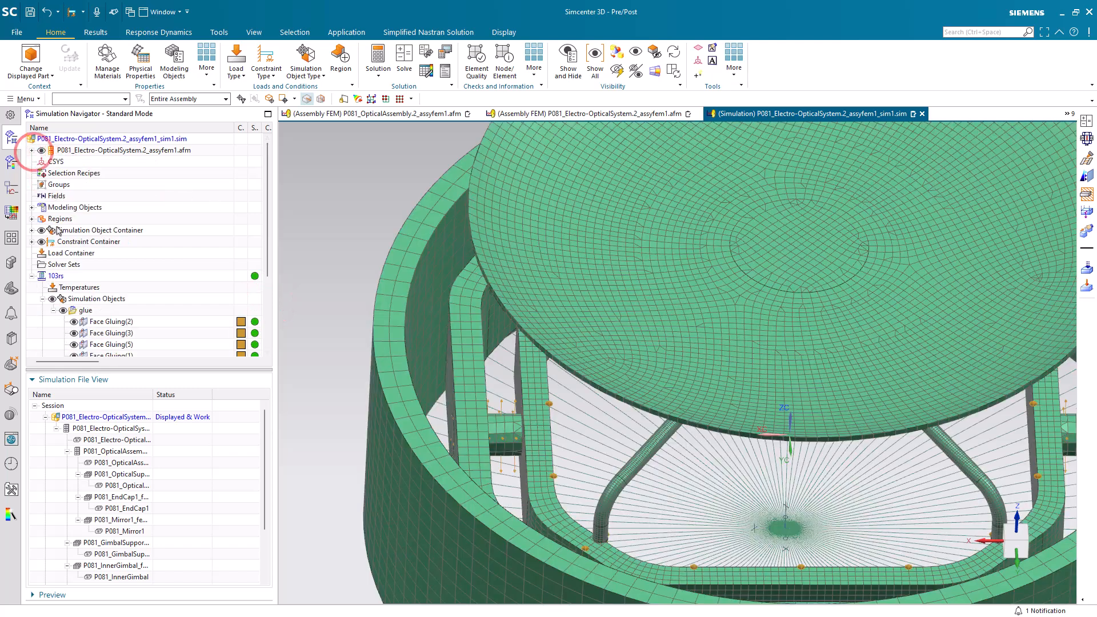
Solve the 103rs solution with the default options, skip the message review, and close the job monitor and information windows
{"action": "right_click", "coordinate": [65, 277]}
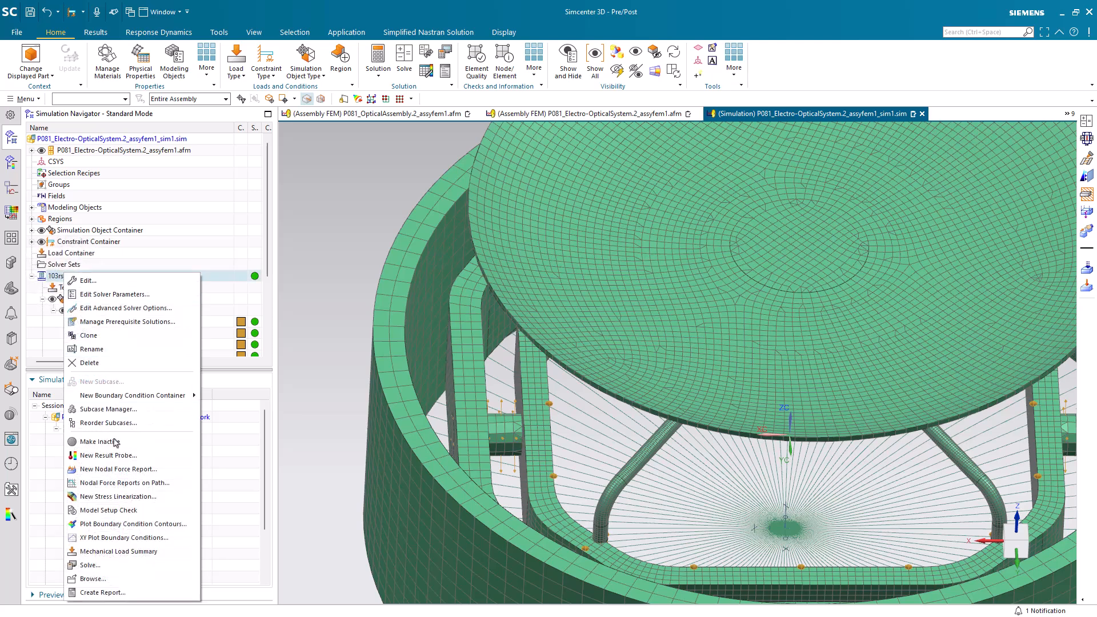
{"action": "left_click", "coordinate": [116, 565]}
{"action": "middle_click", "coordinate": [253, 320]}
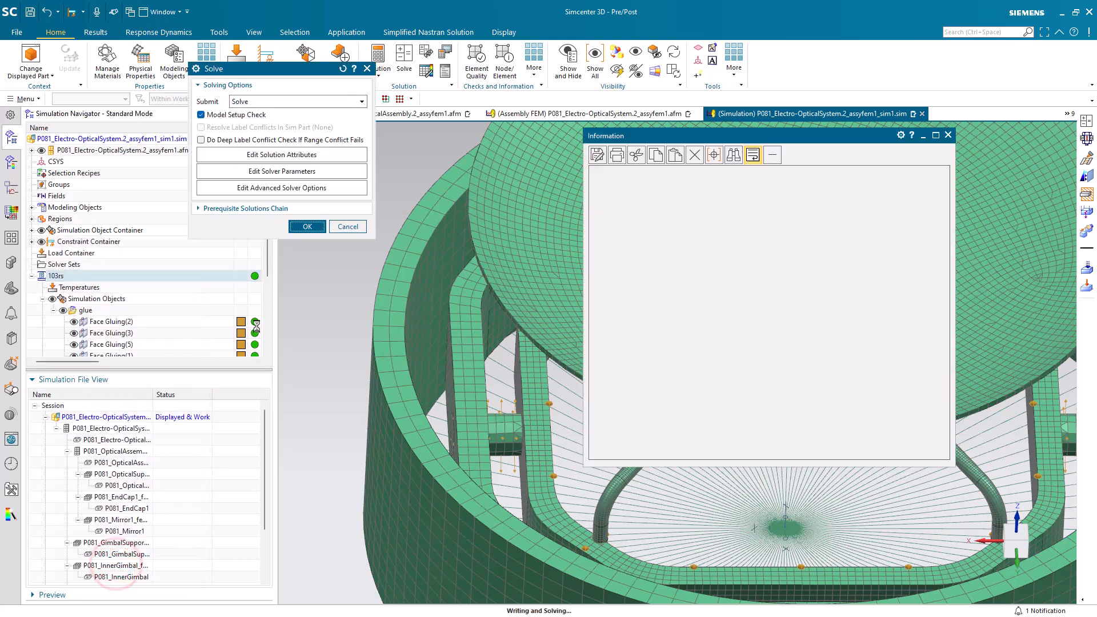
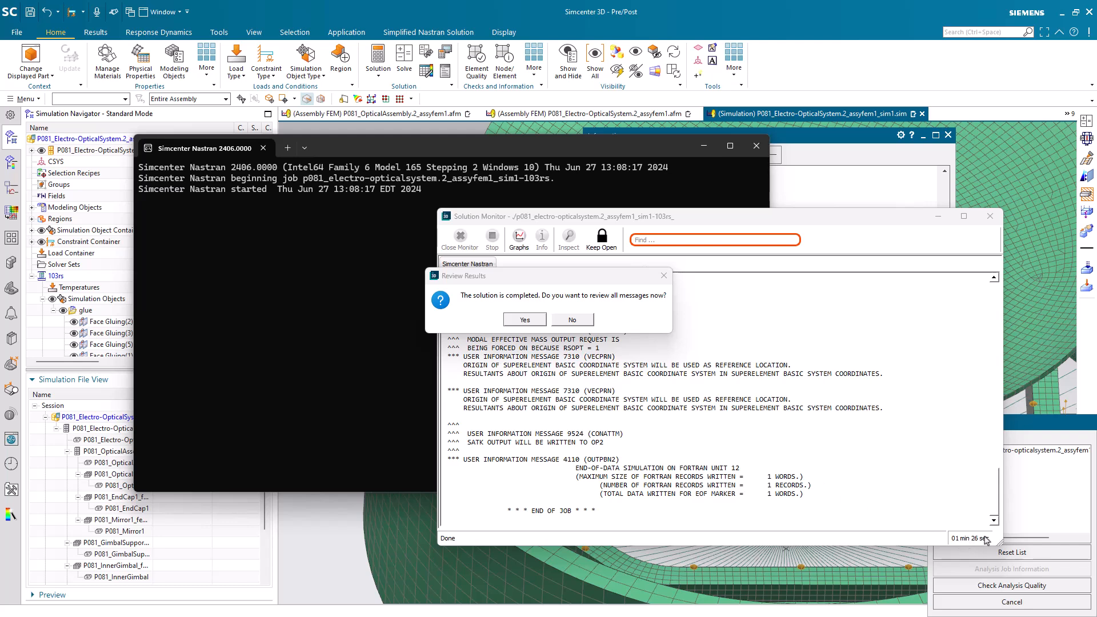
{"action": "left_click", "coordinate": [572, 320]}
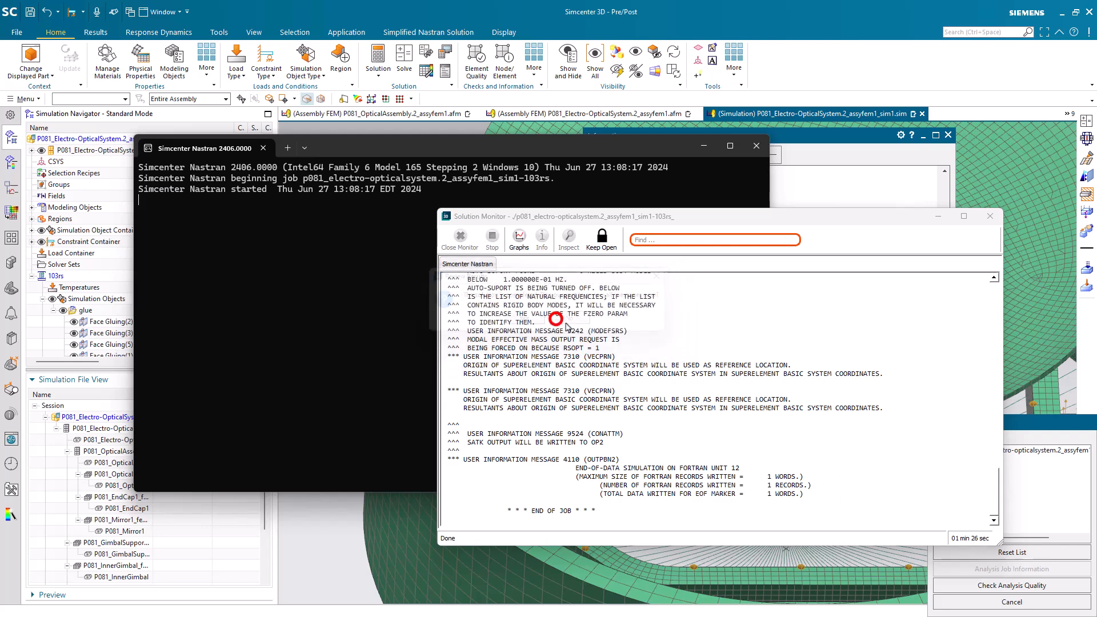
{"action": "left_click", "coordinate": [991, 599]}
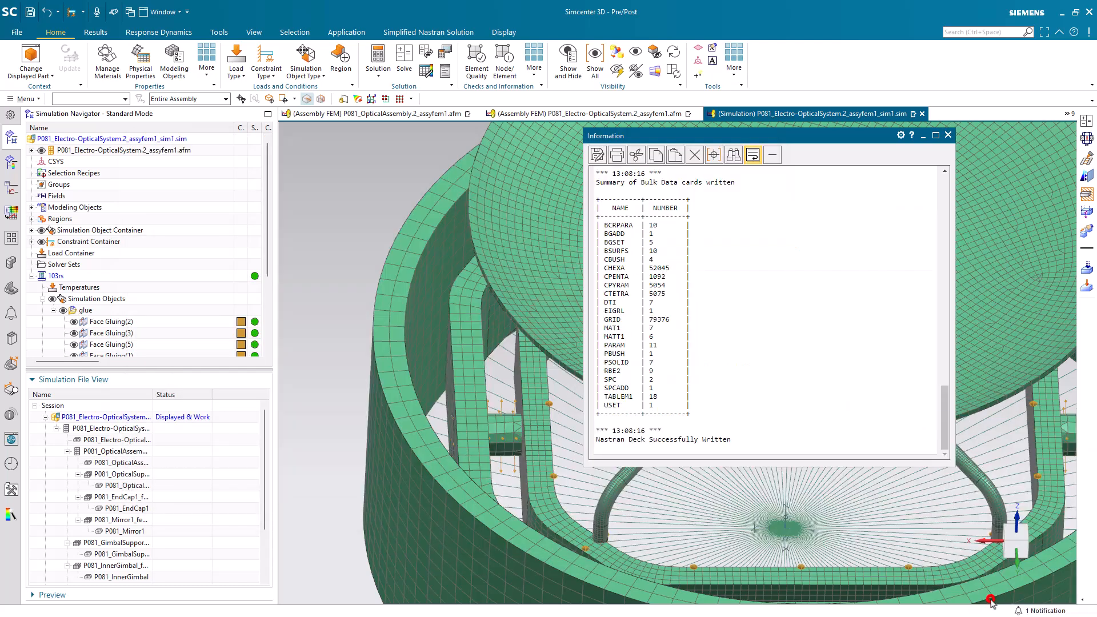
{"action": "left_click", "coordinate": [948, 135]}
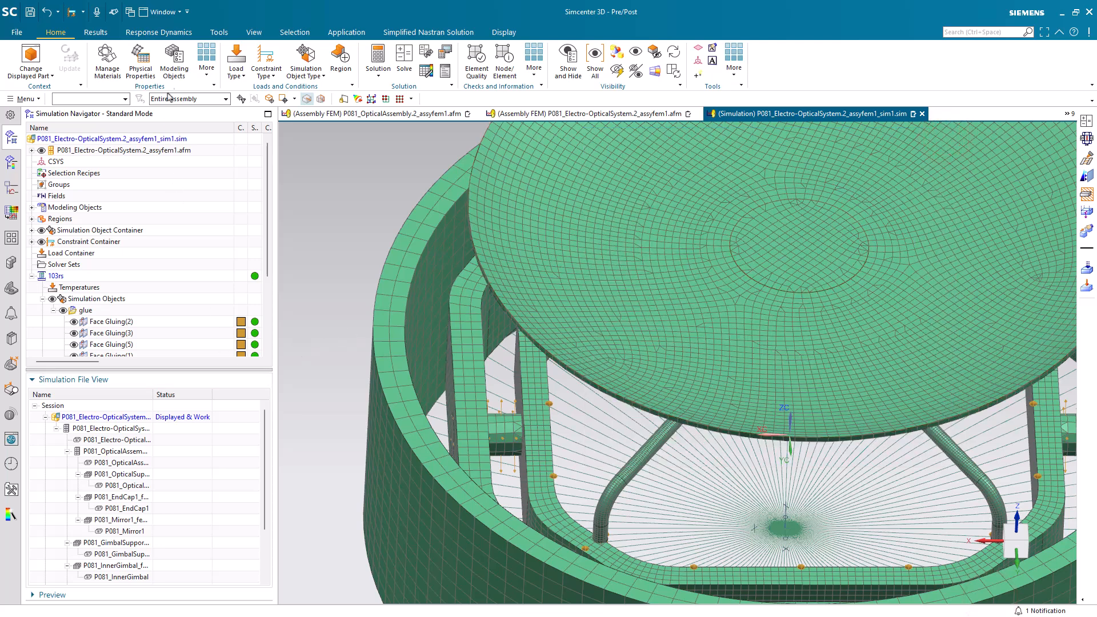
Create a new Response Dynamics process from the 103rs dynamic solution, keeping the default name and 1 Hz rigid-body tolerance
{"action": "left_click", "coordinate": [153, 33]}
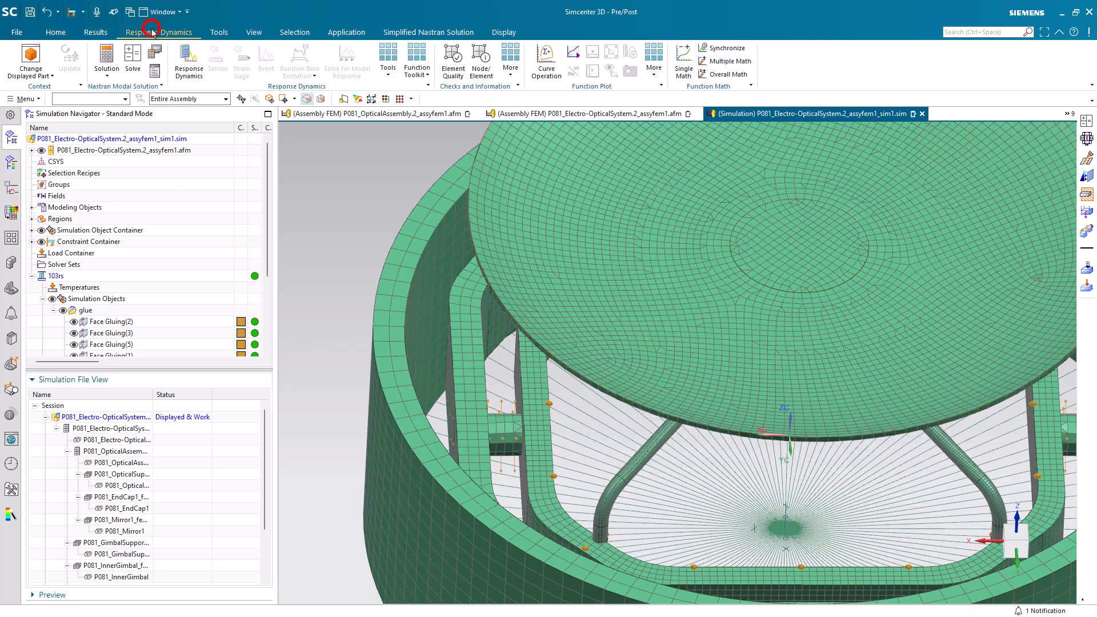
{"action": "right_click", "coordinate": [604, 38]}
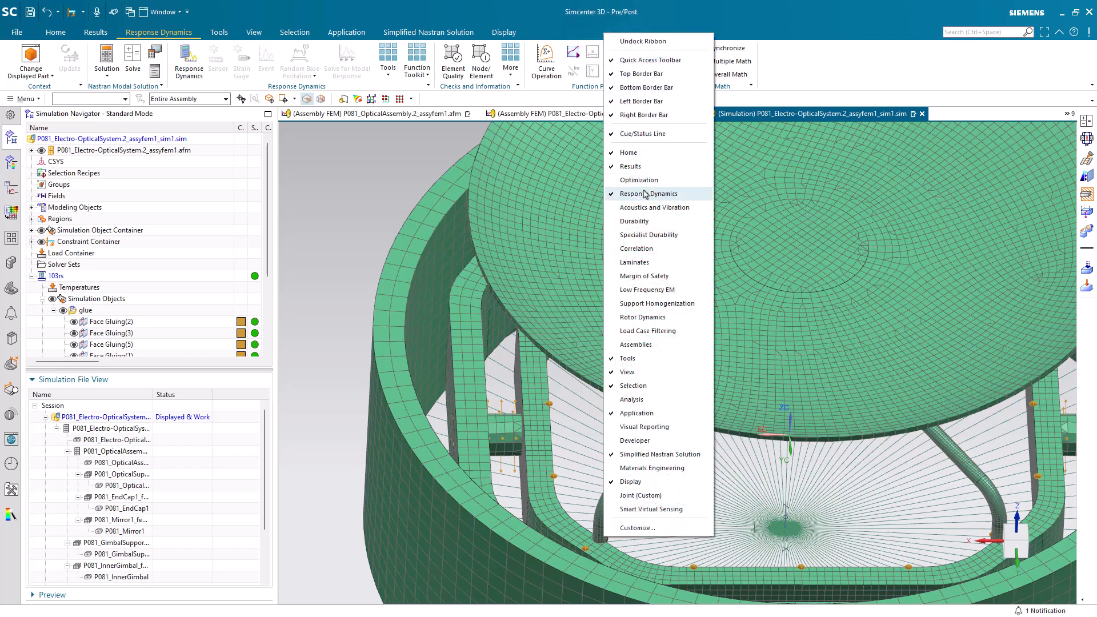
{"action": "left_click", "coordinate": [188, 57]}
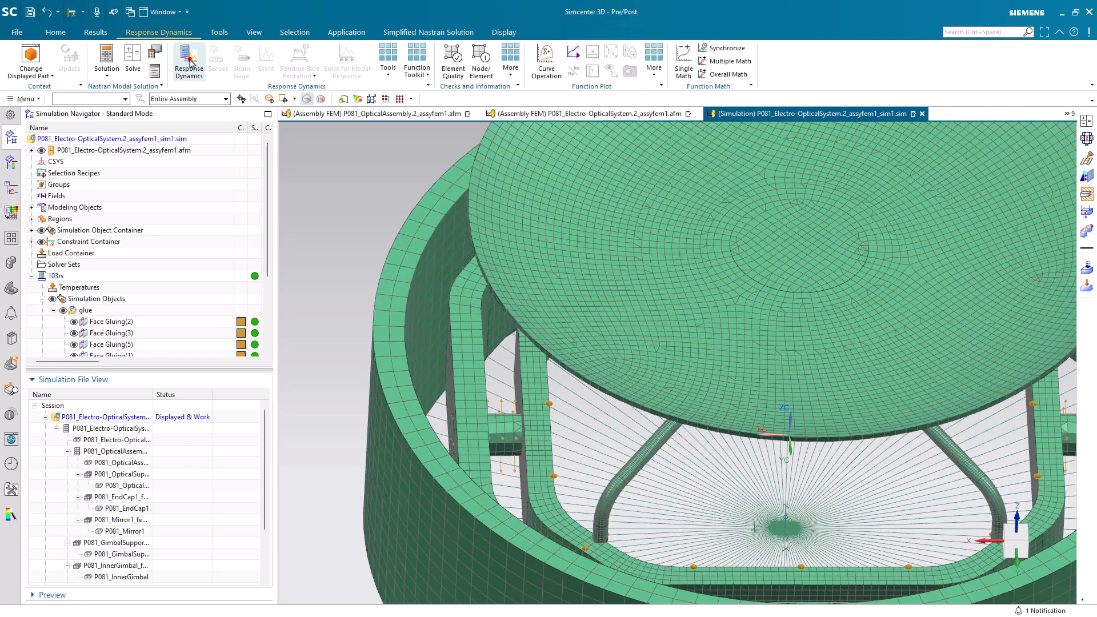
{"action": "left_click", "coordinate": [189, 57]}
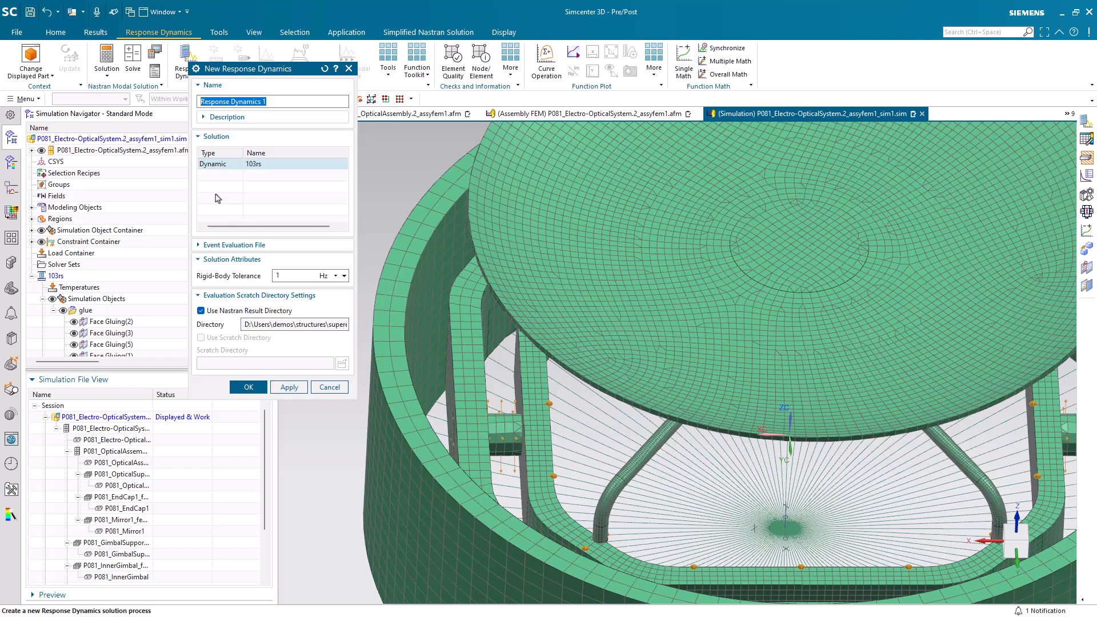
{"action": "left_click", "coordinate": [217, 164]}
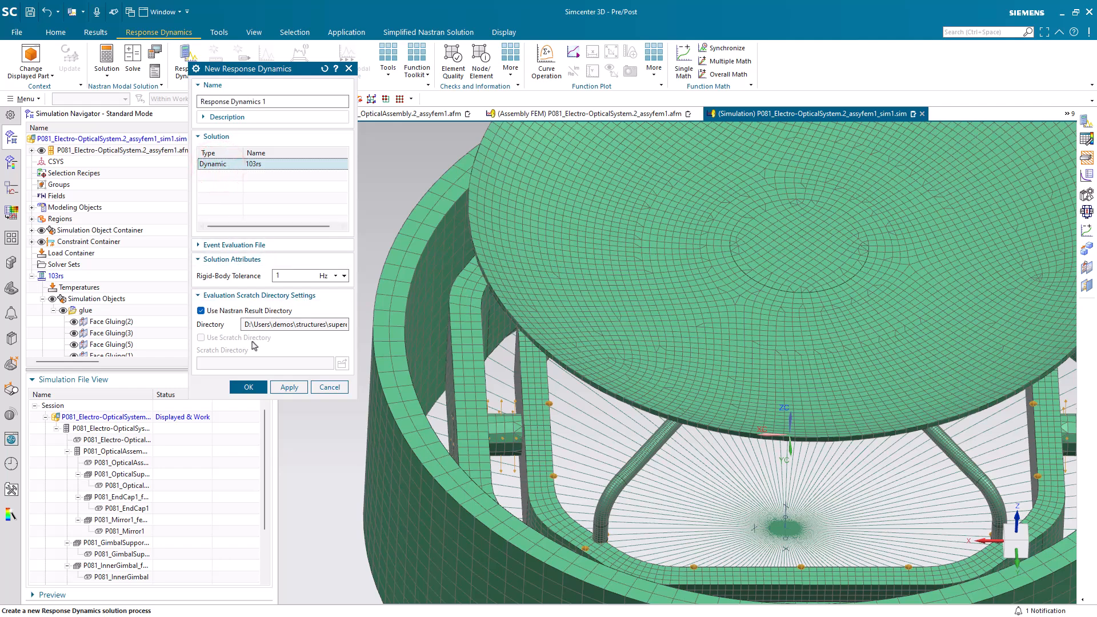
{"action": "left_click", "coordinate": [253, 388]}
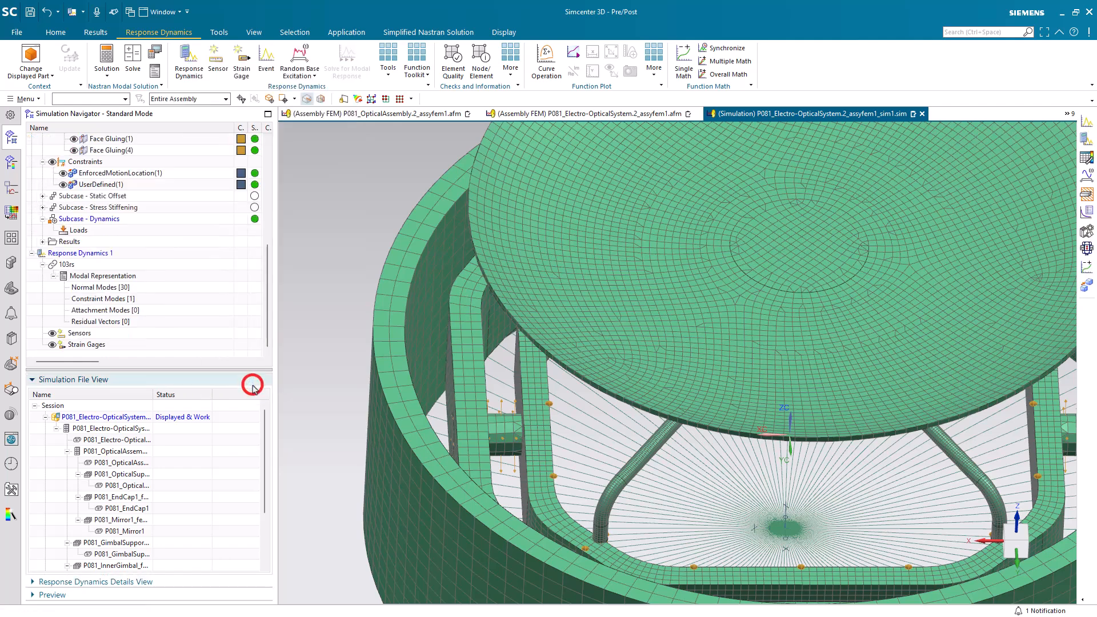
Examine the normal modes' frequencies, damping and effective mass percentages in the response dynamics details, enlarging the view to show all mass columns
{"action": "left_click", "coordinate": [115, 288]}
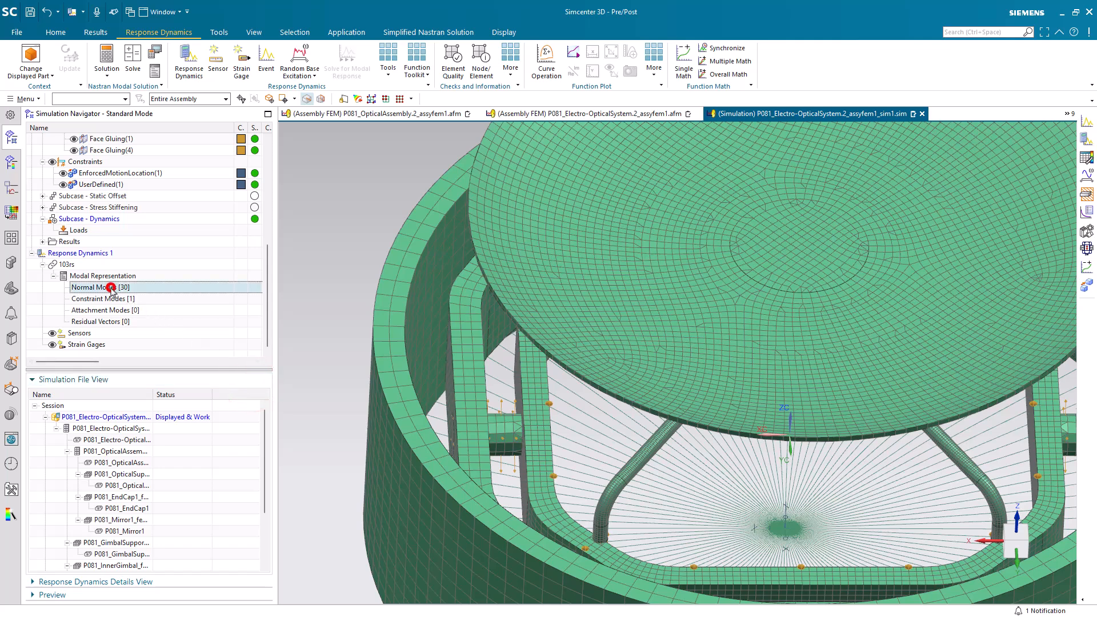
{"action": "left_click", "coordinate": [121, 582]}
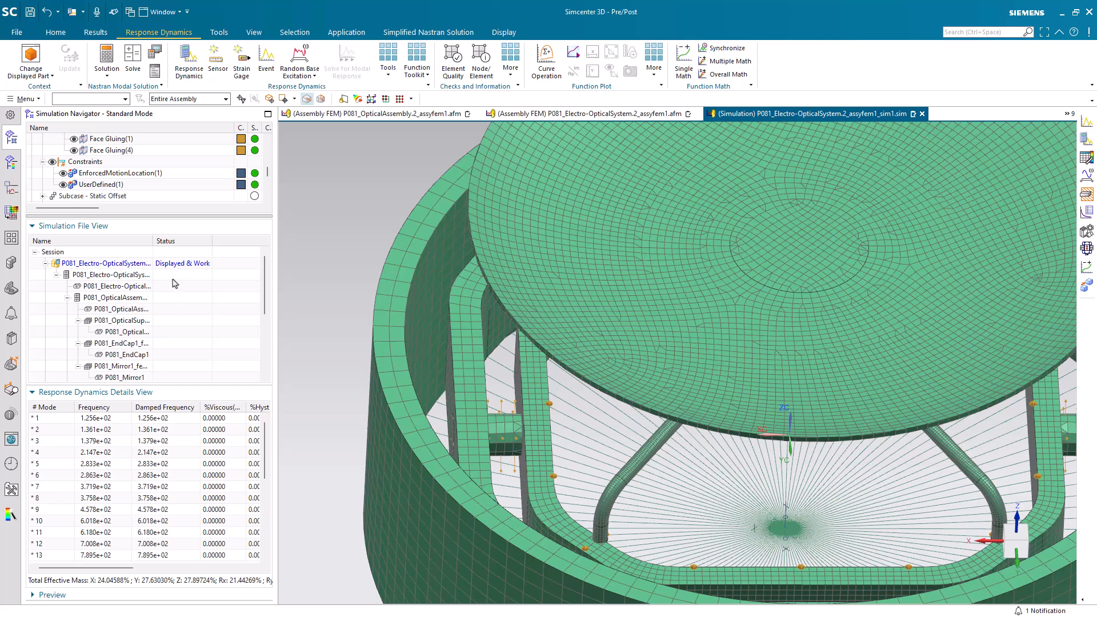
{"action": "left_click_drag", "start_coordinate": [173, 215], "coordinate": [172, 299]}
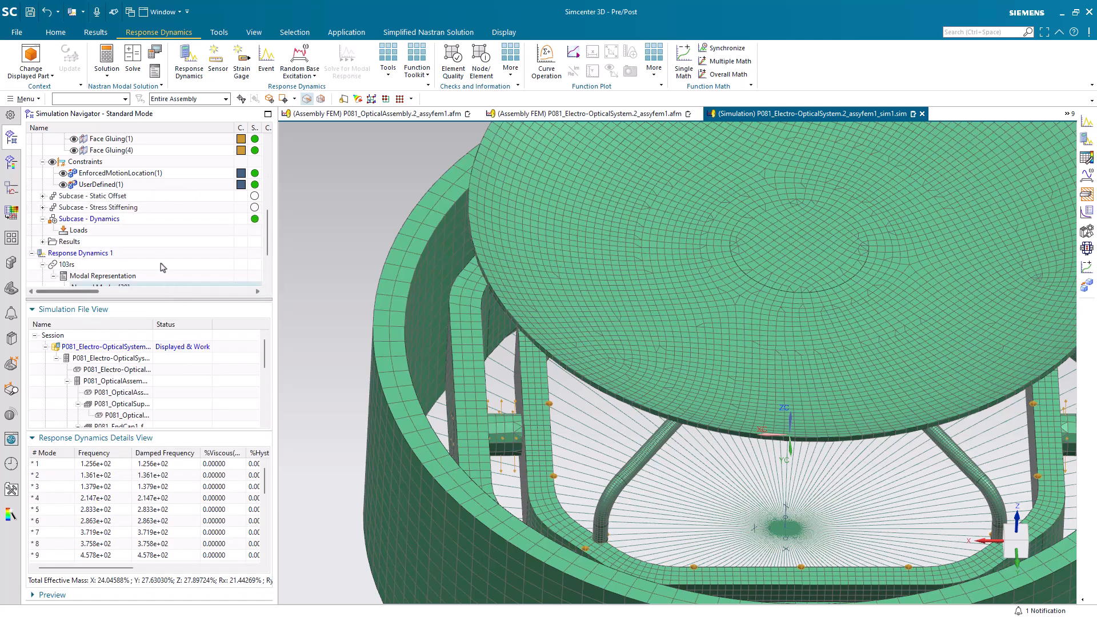
{"action": "scroll", "coordinate": [166, 271], "scroll_direction": "down", "scroll_amount": 2}
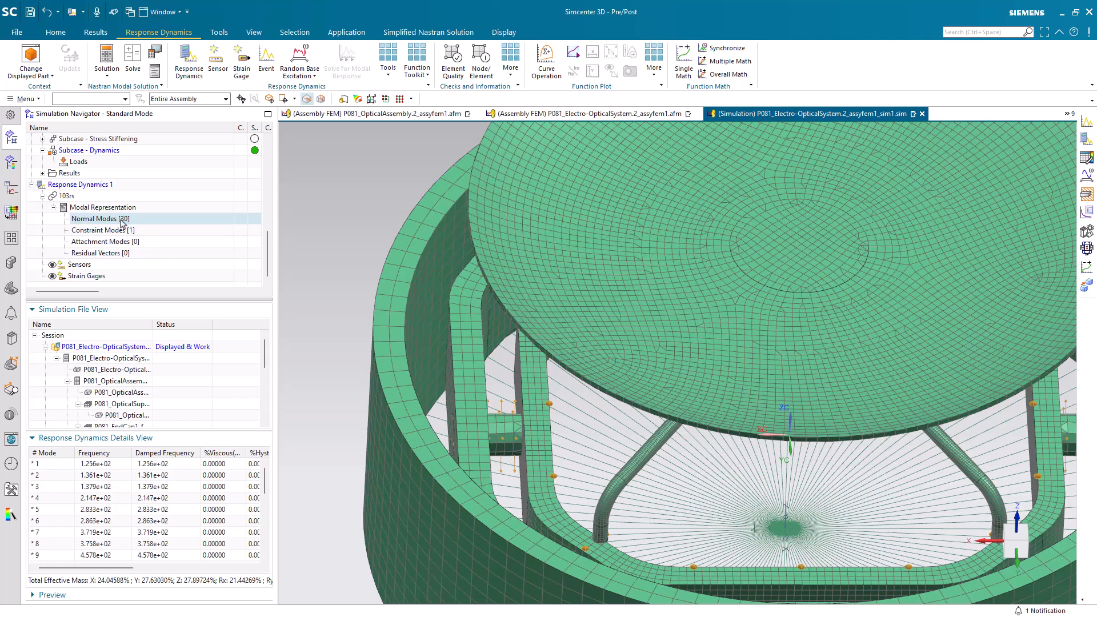
{"action": "left_click_drag", "start_coordinate": [277, 334], "coordinate": [506, 367]}
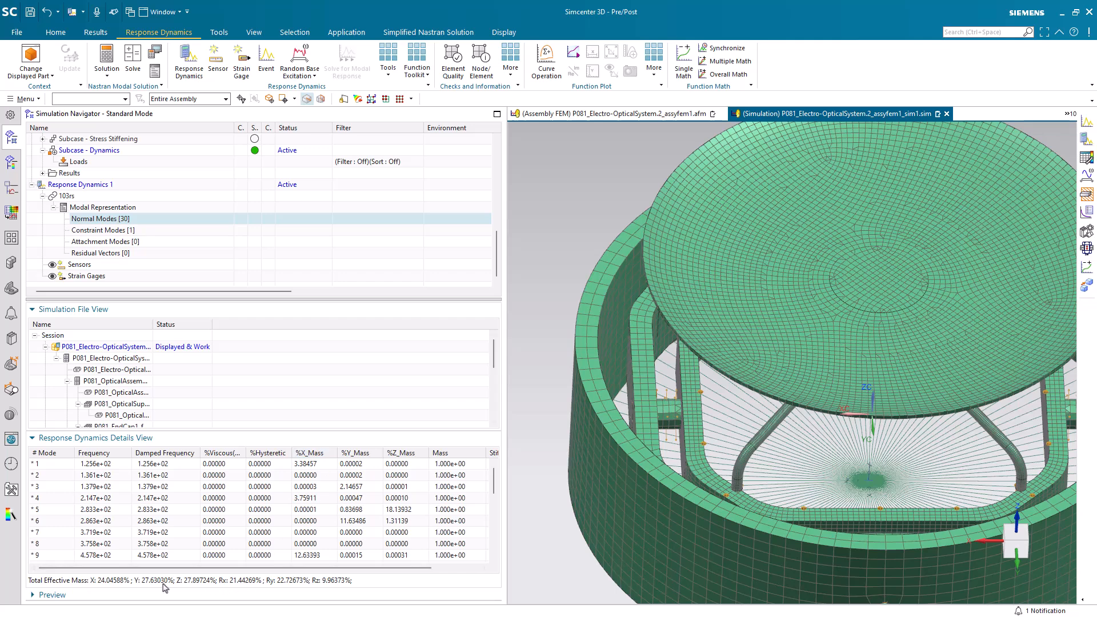
Open the damping factors of all normal modes for editing
{"action": "right_click", "coordinate": [107, 220]}
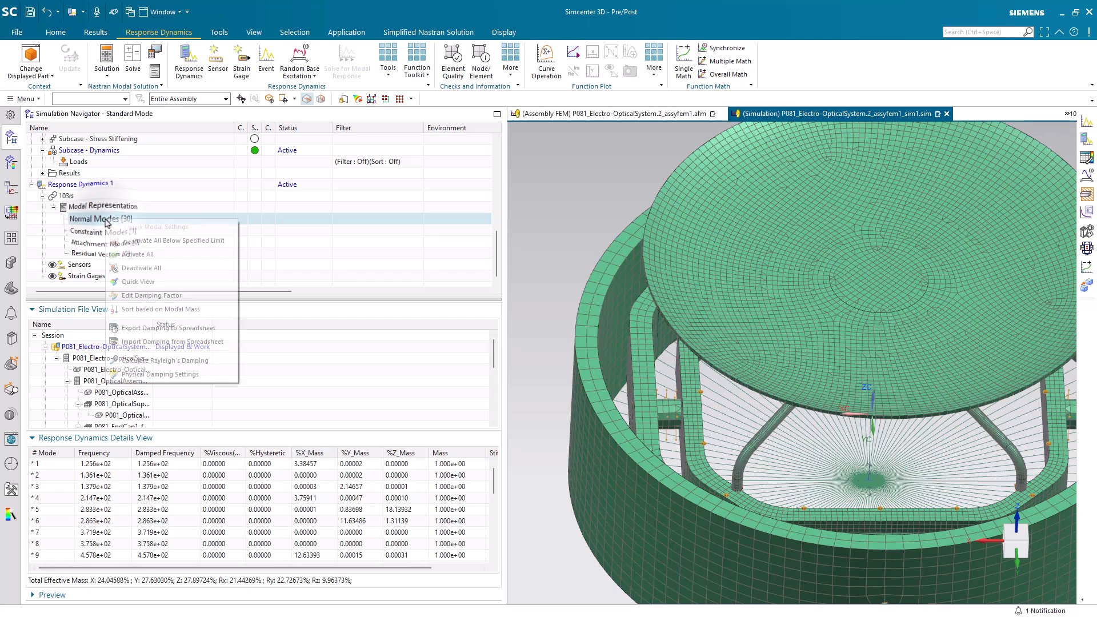
{"action": "left_click", "coordinate": [147, 296]}
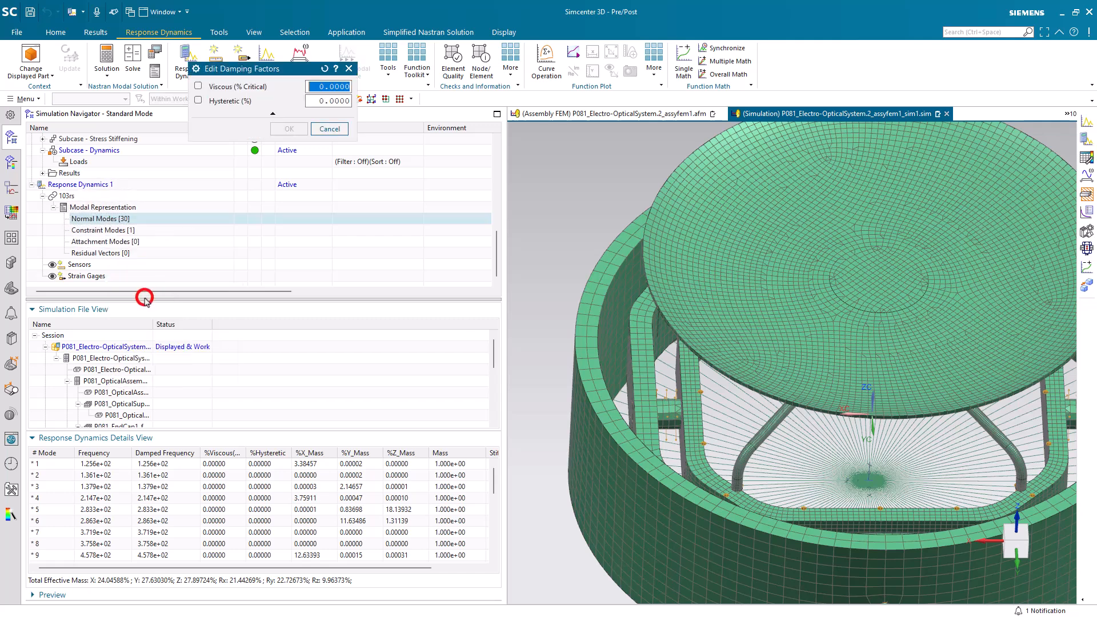
Apply a viscous damping factor of 2% critical to the normal modes of Response Dynamics 1
{"action": "type", "text": "2"}
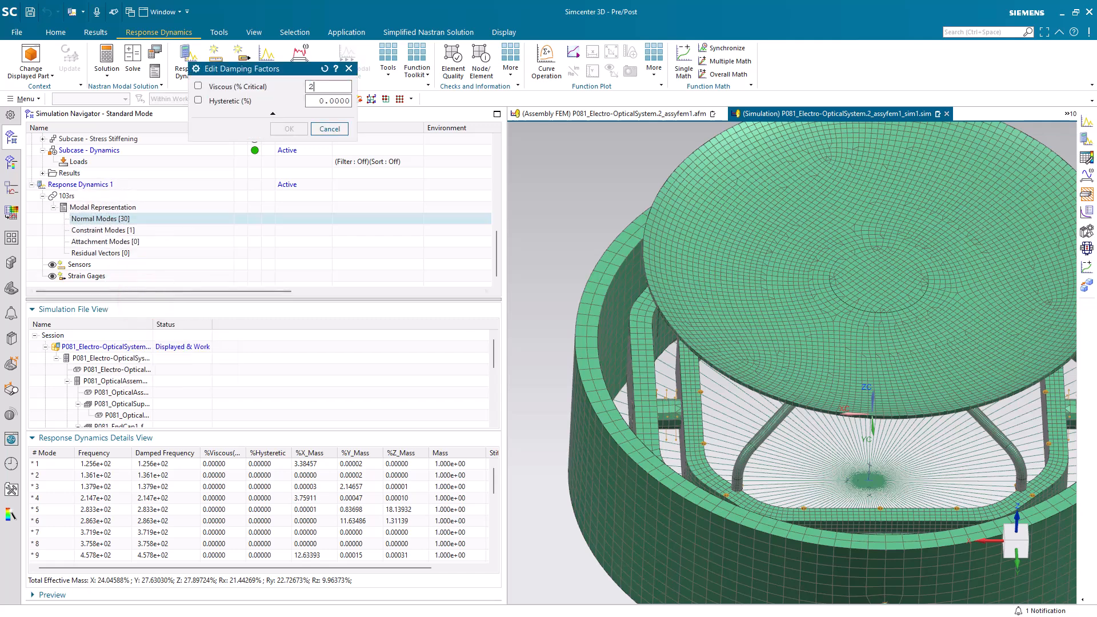
{"action": "left_click", "coordinate": [202, 90]}
{"action": "left_click", "coordinate": [289, 128]}
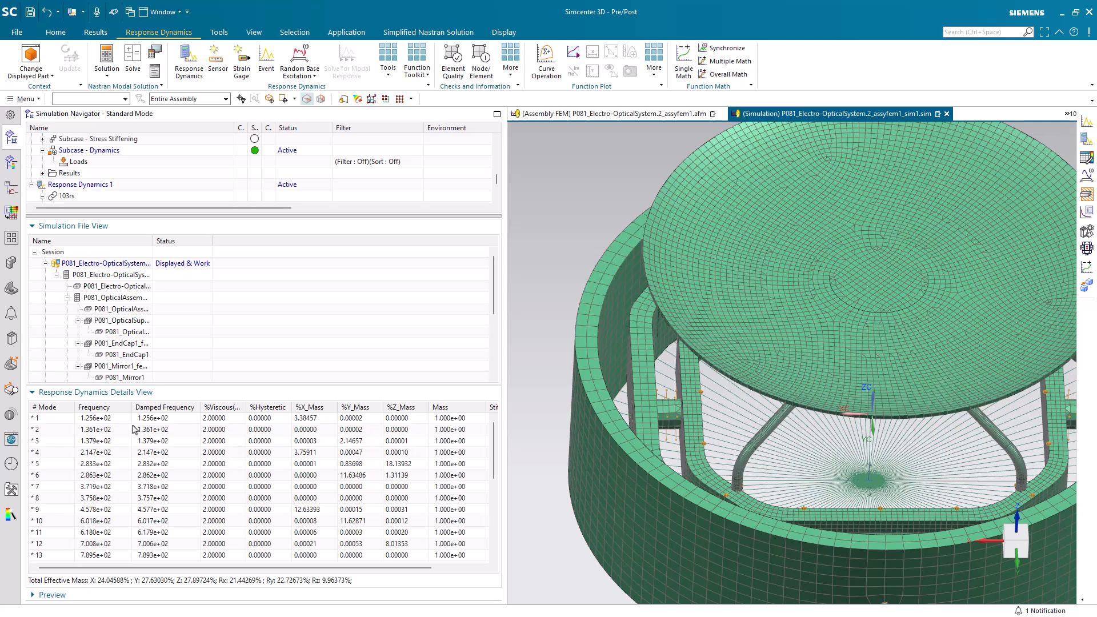
Create a Frequency event under Response Dynamics 1, keeping the default name and event properties
{"action": "left_click", "coordinate": [106, 392]}
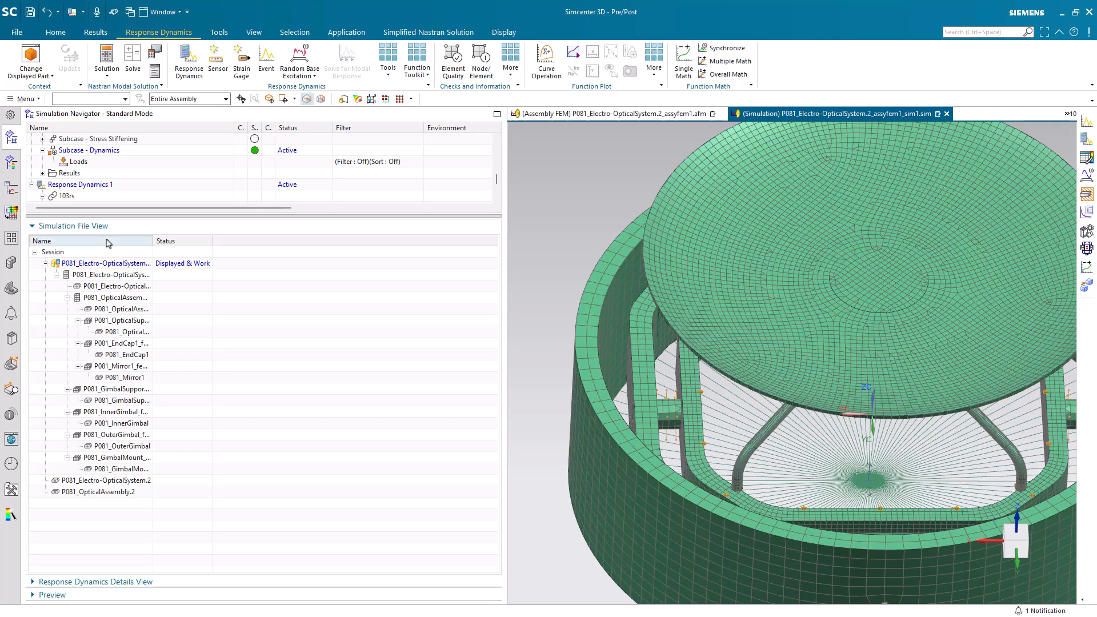
{"action": "left_click_drag", "start_coordinate": [105, 216], "coordinate": [91, 381]}
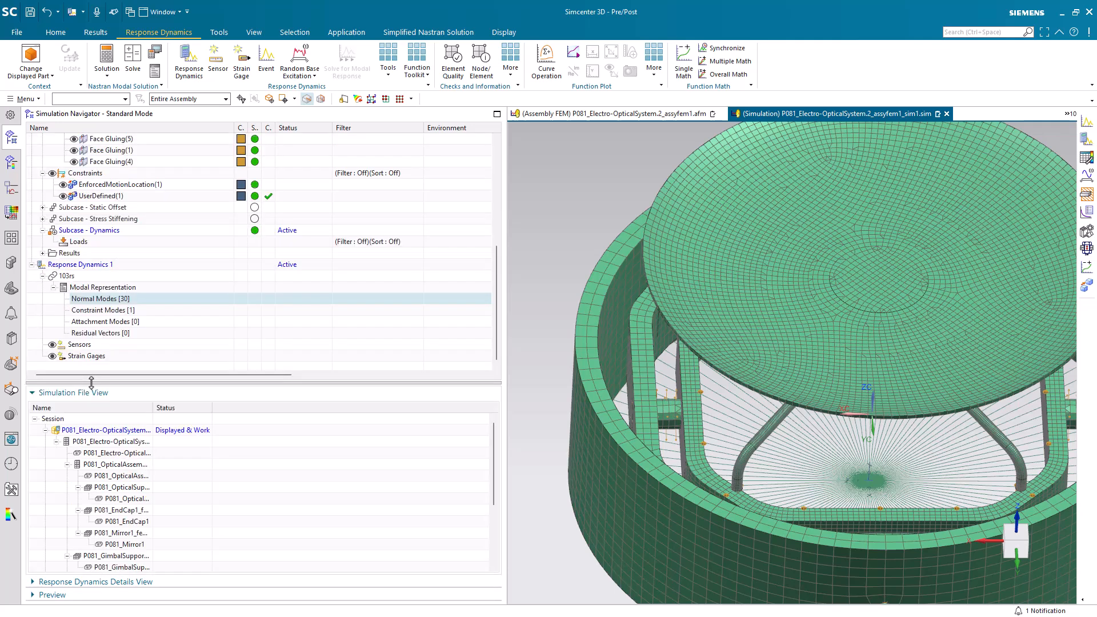
{"action": "left_click", "coordinate": [81, 266]}
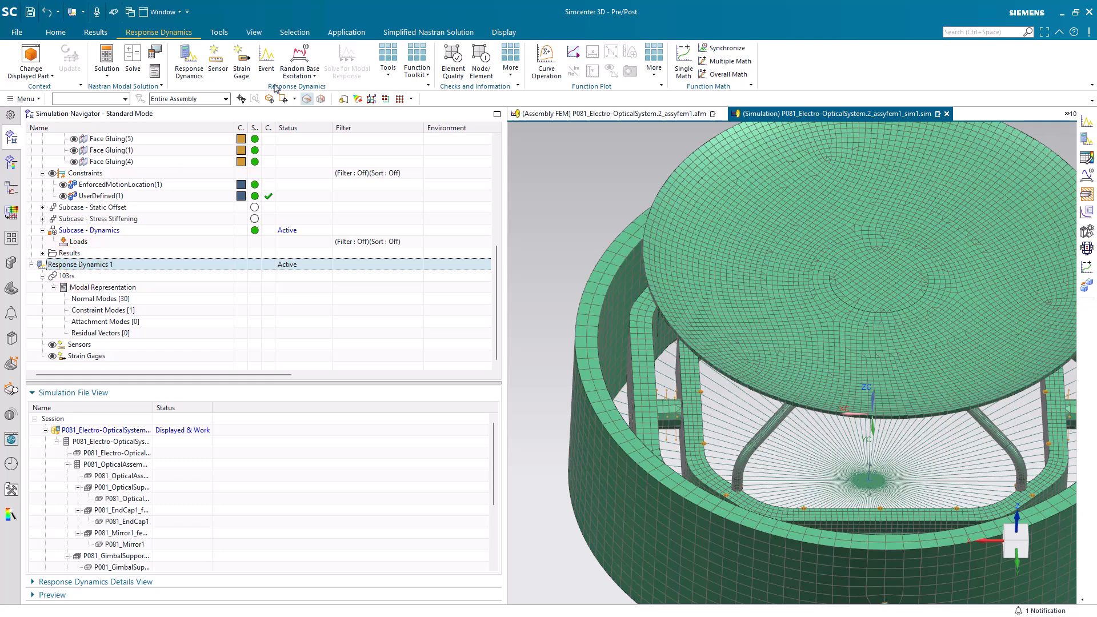
{"action": "left_click", "coordinate": [264, 56]}
{"action": "left_click", "coordinate": [261, 103]}
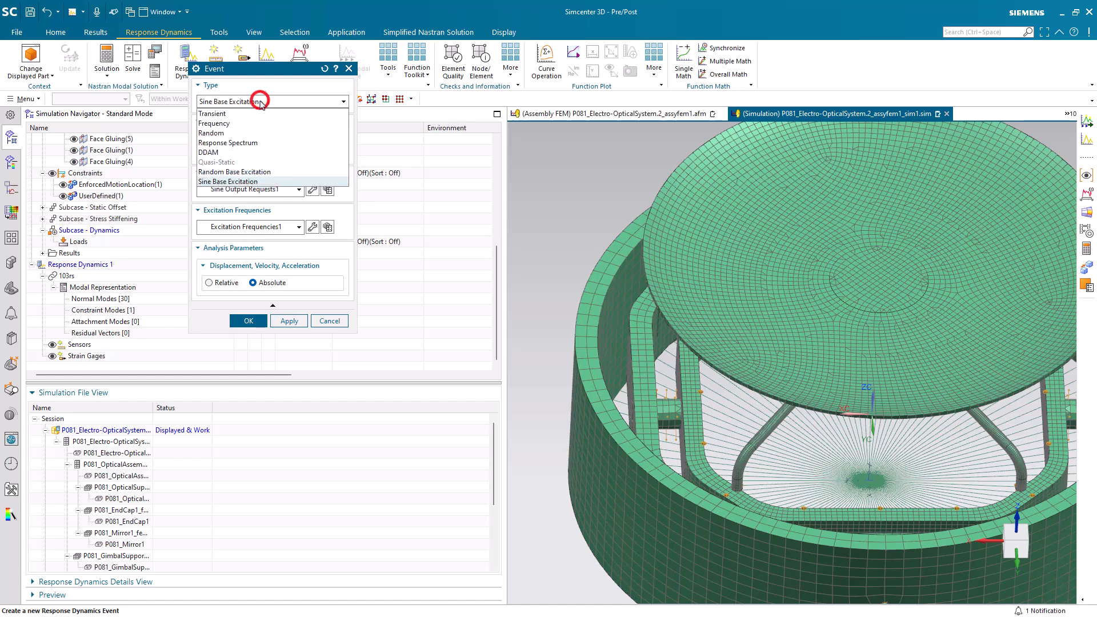
{"action": "left_click", "coordinate": [246, 121]}
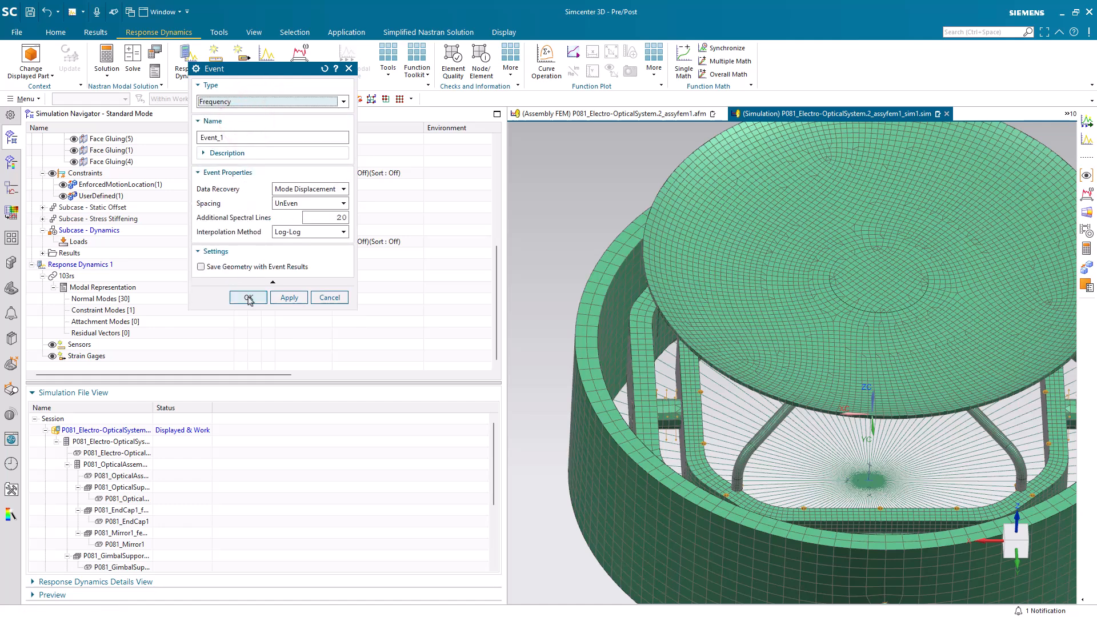
{"action": "left_click", "coordinate": [249, 298]}
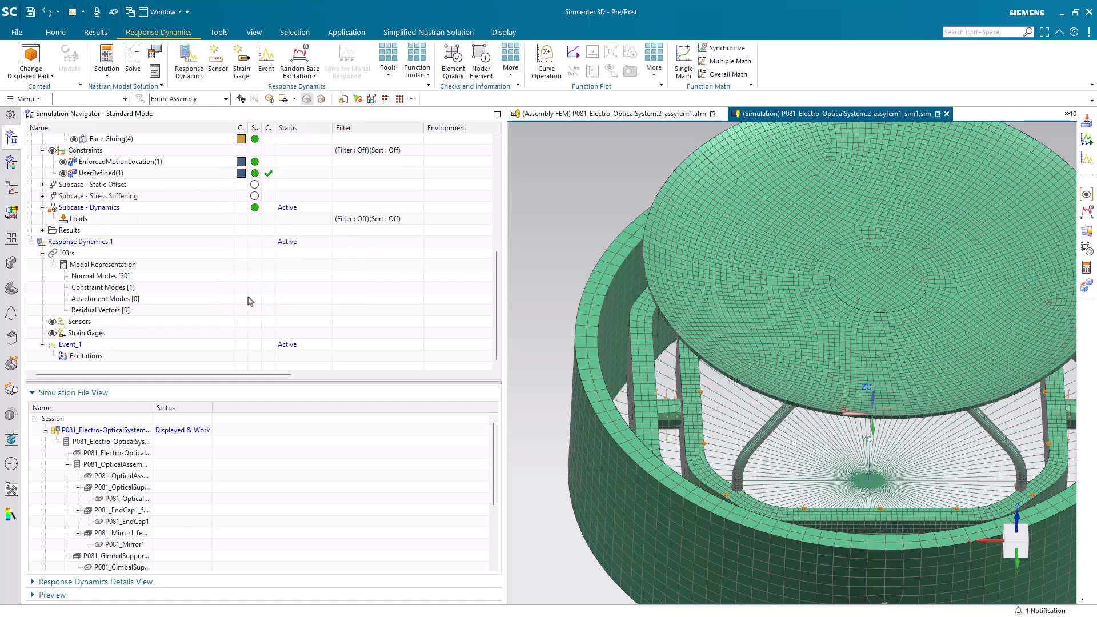
Start a translational nodal excitation for Event_1 as enforced motion, located at node 90001 in Z
{"action": "right_click", "coordinate": [85, 357]}
{"action": "mouse_move", "coordinate": [114, 364]}
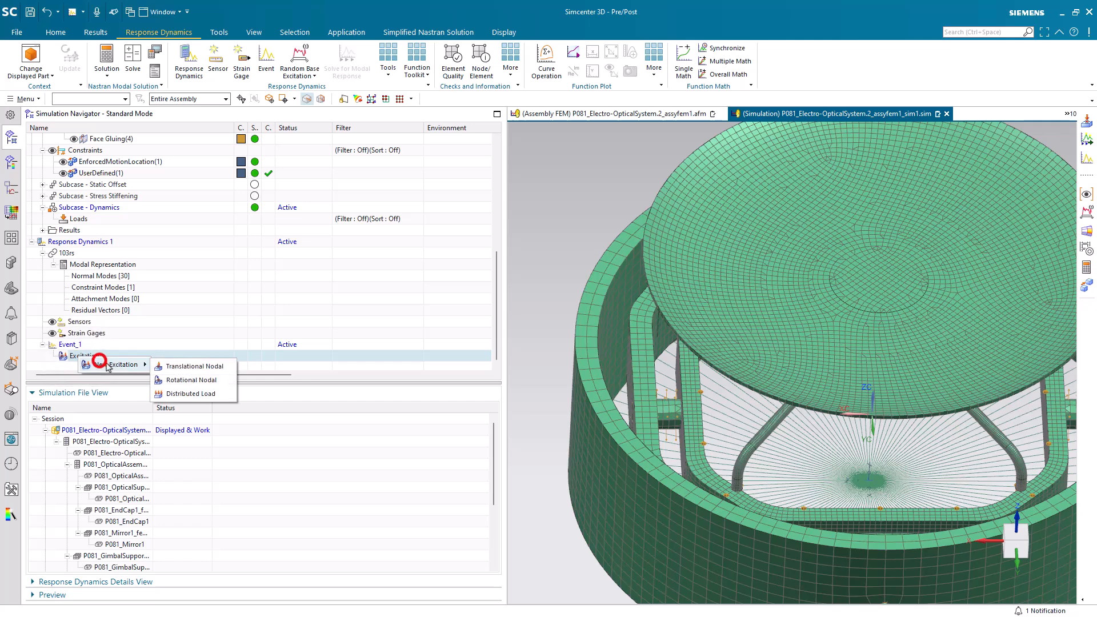
{"action": "left_click", "coordinate": [171, 367]}
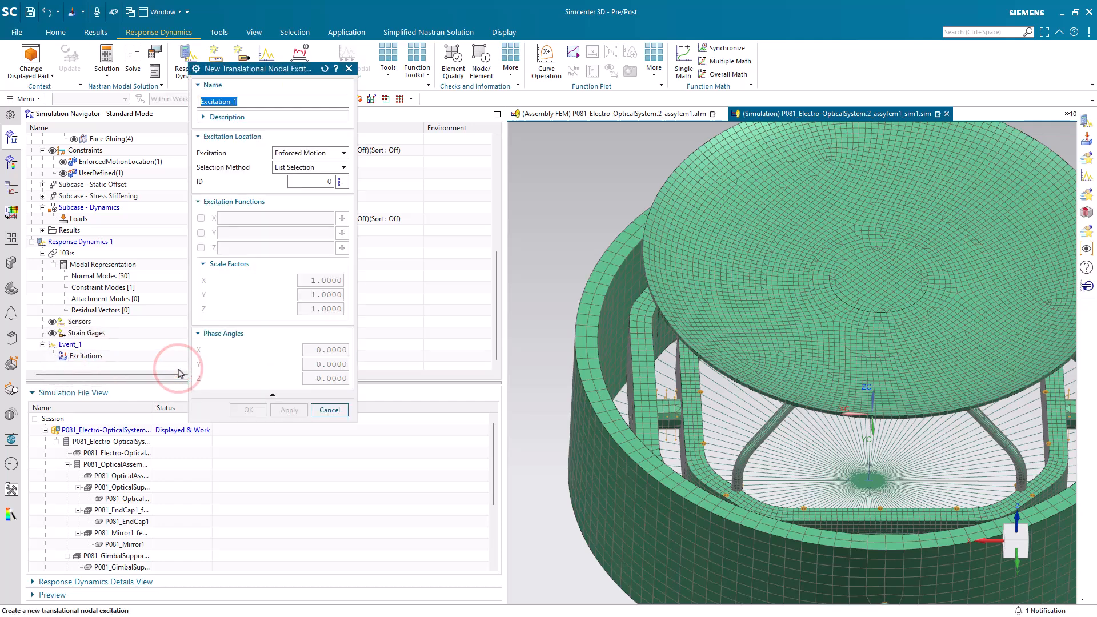
{"action": "left_click", "coordinate": [341, 181]}
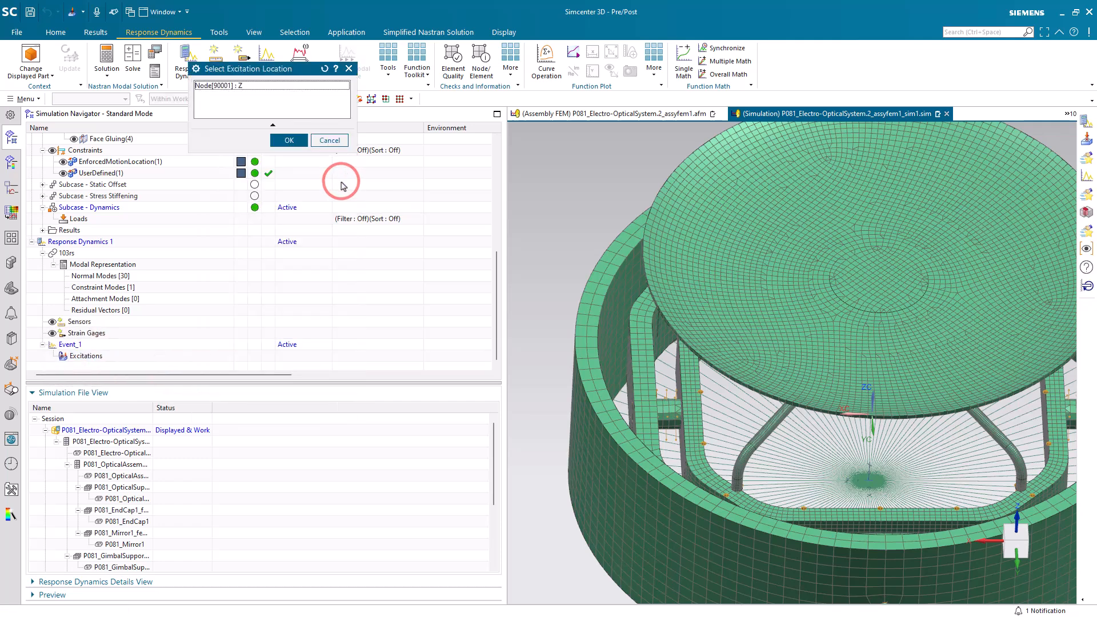
{"action": "left_click", "coordinate": [242, 86]}
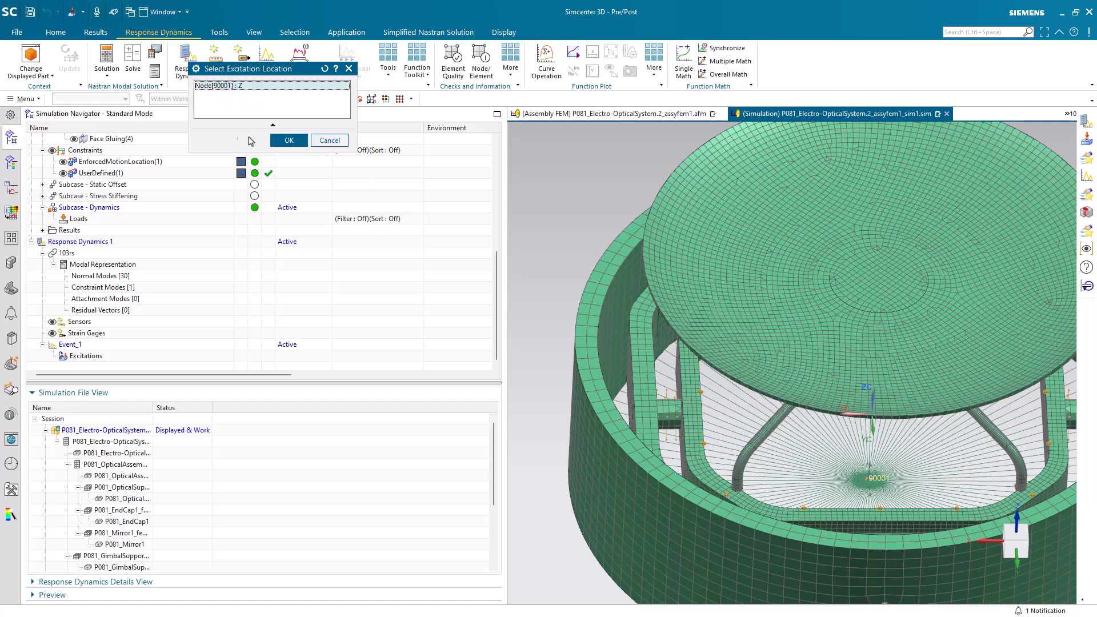
{"action": "left_click", "coordinate": [289, 140]}
Start a new tabular spectrum function for the Z excitation, with its ordinate set to acceleration in g
{"action": "left_click", "coordinate": [342, 247]}
{"action": "left_click", "coordinate": [357, 261]}
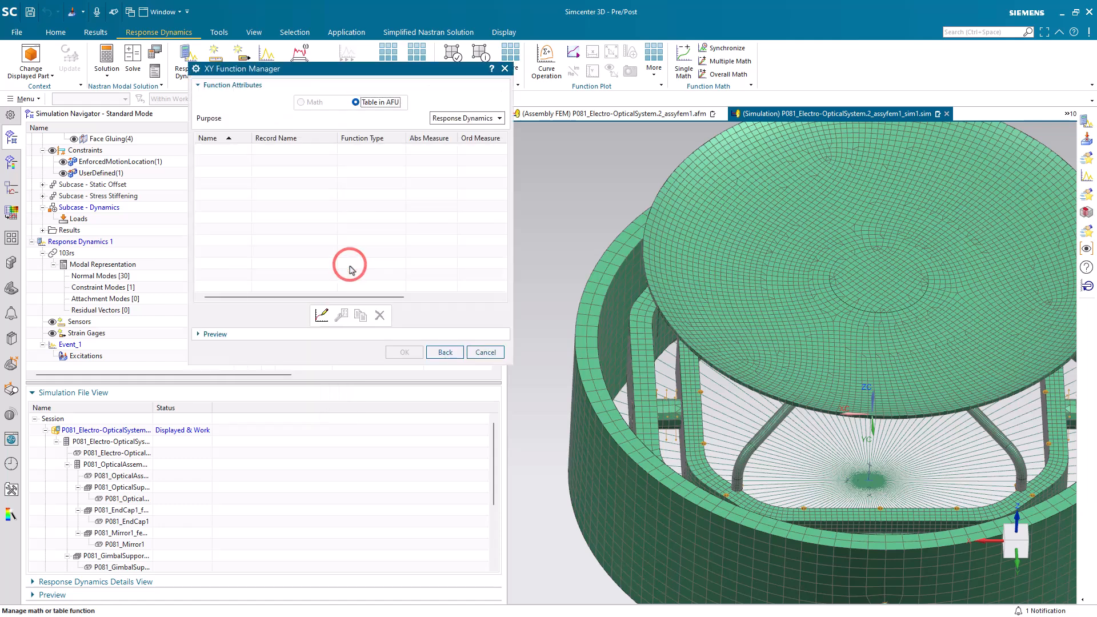
{"action": "left_click", "coordinate": [321, 314]}
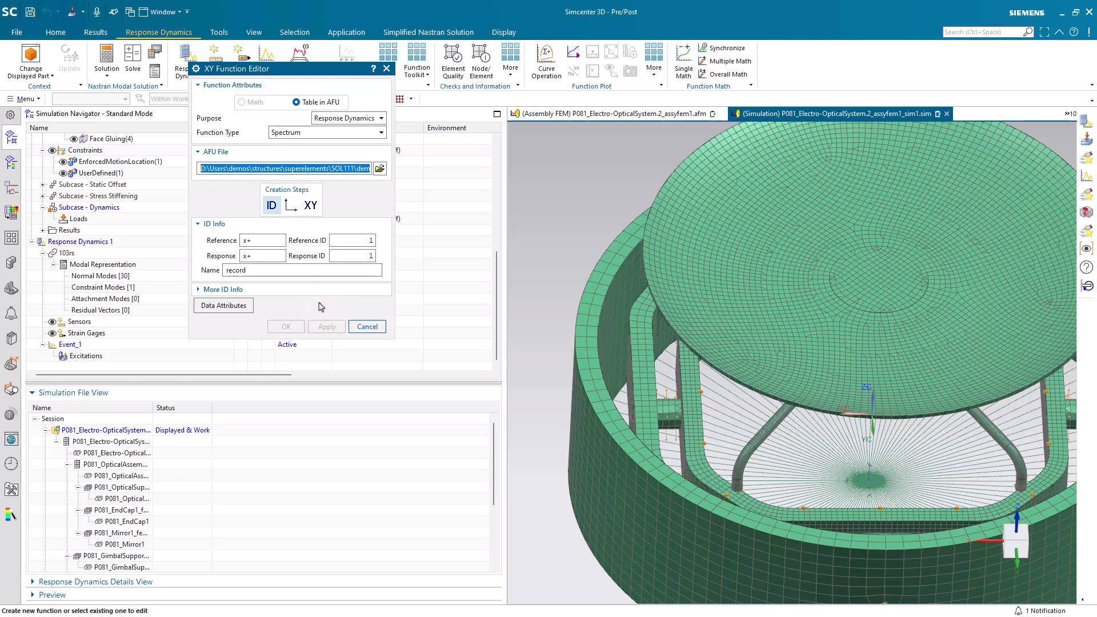
{"action": "left_click", "coordinate": [291, 205]}
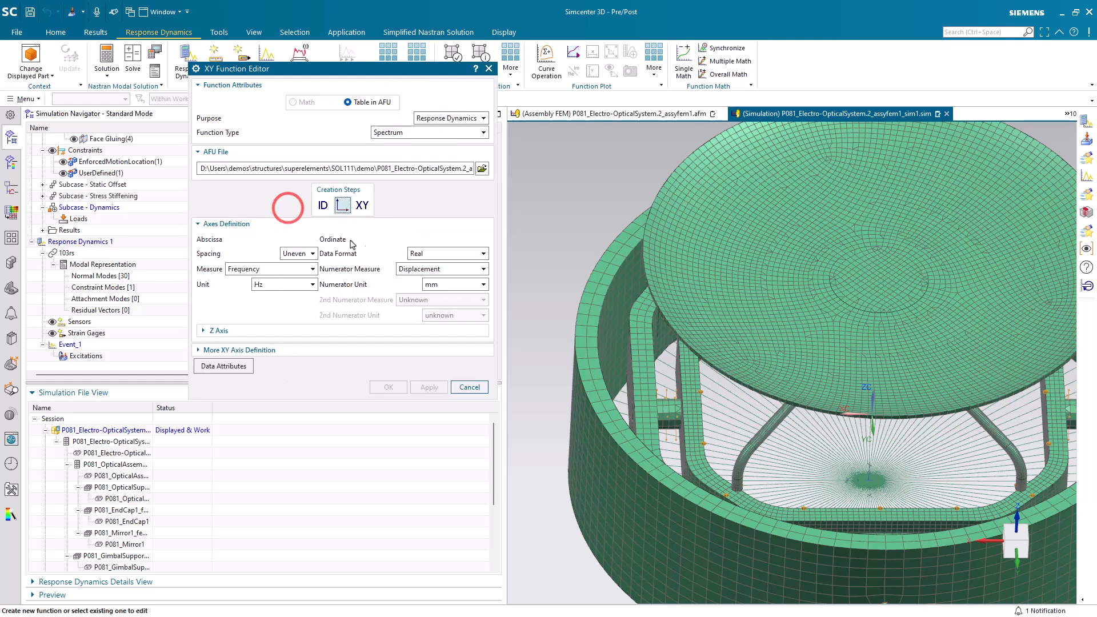
{"action": "left_click", "coordinate": [447, 269]}
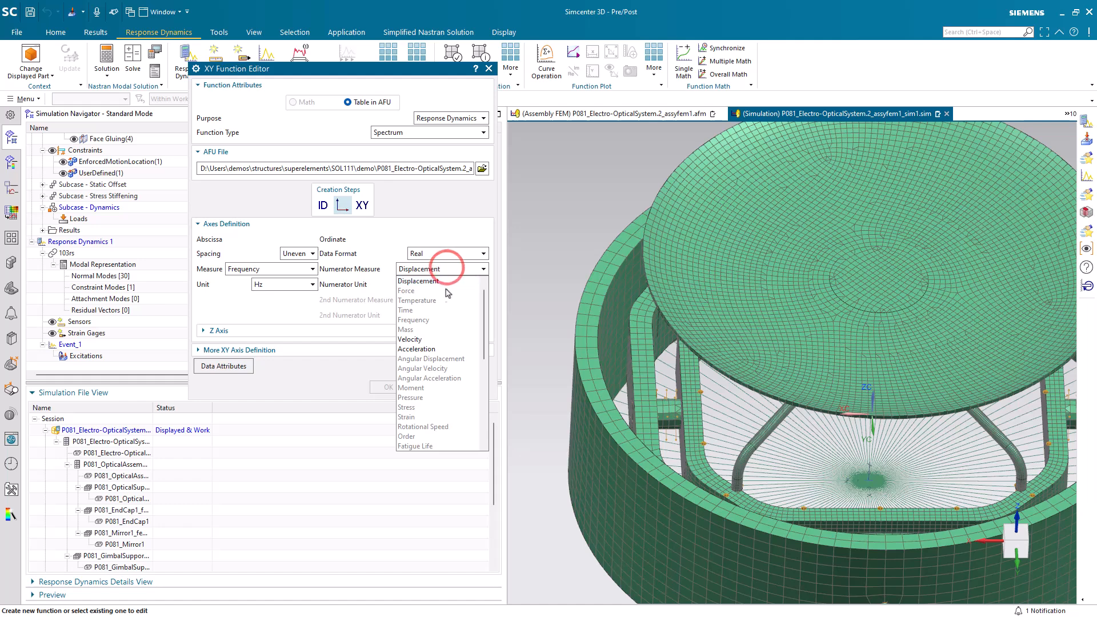
{"action": "left_click", "coordinate": [438, 347]}
{"action": "left_click", "coordinate": [451, 284]}
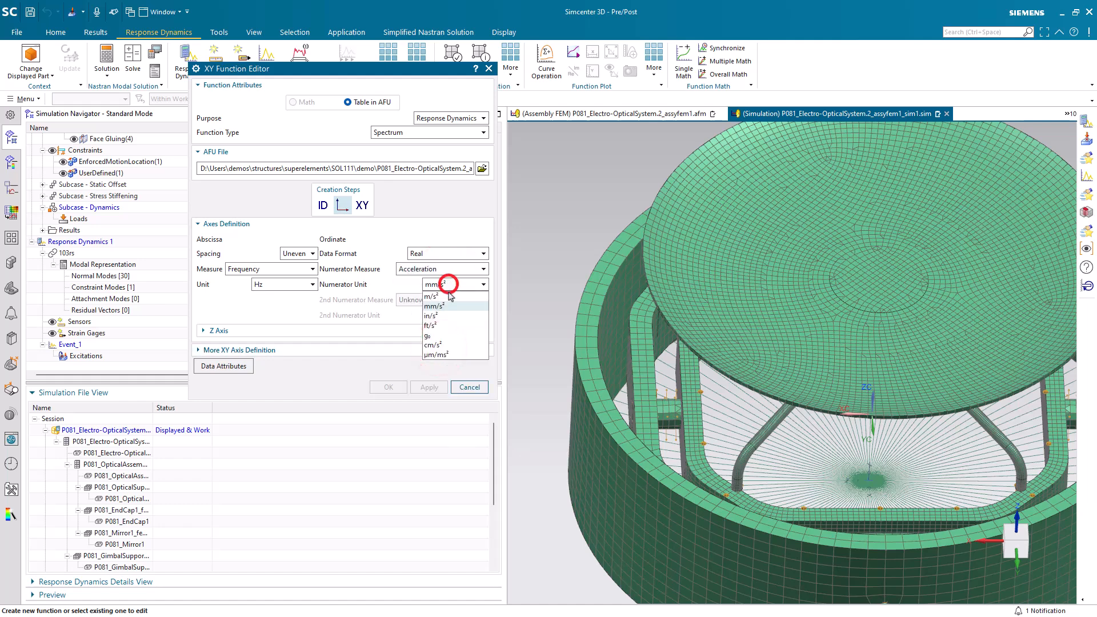
{"action": "left_click", "coordinate": [434, 334]}
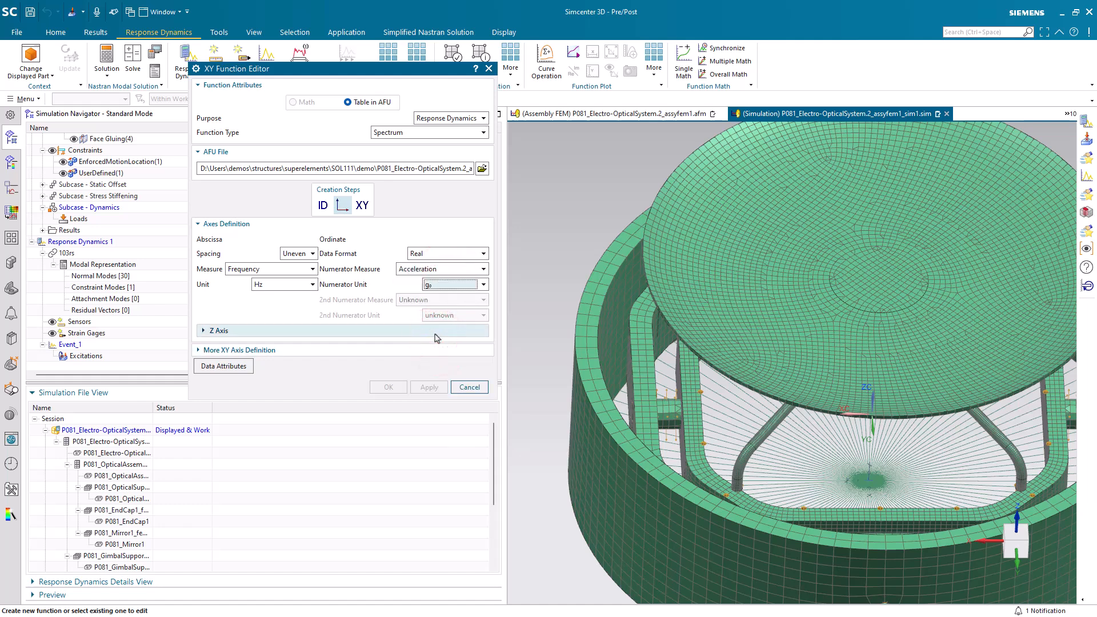
Enter the function's XY points as text, starting with 1,10, and create the excitation with this function in Z
{"action": "left_click", "coordinate": [362, 205]}
{"action": "left_click", "coordinate": [228, 244]}
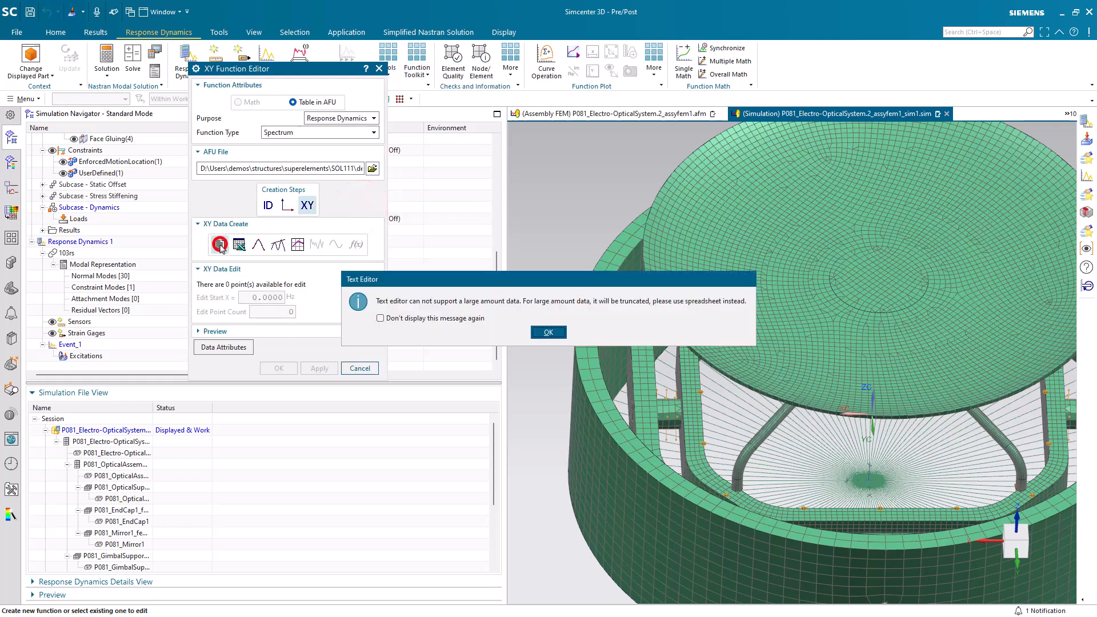
{"action": "left_click", "coordinate": [548, 332]}
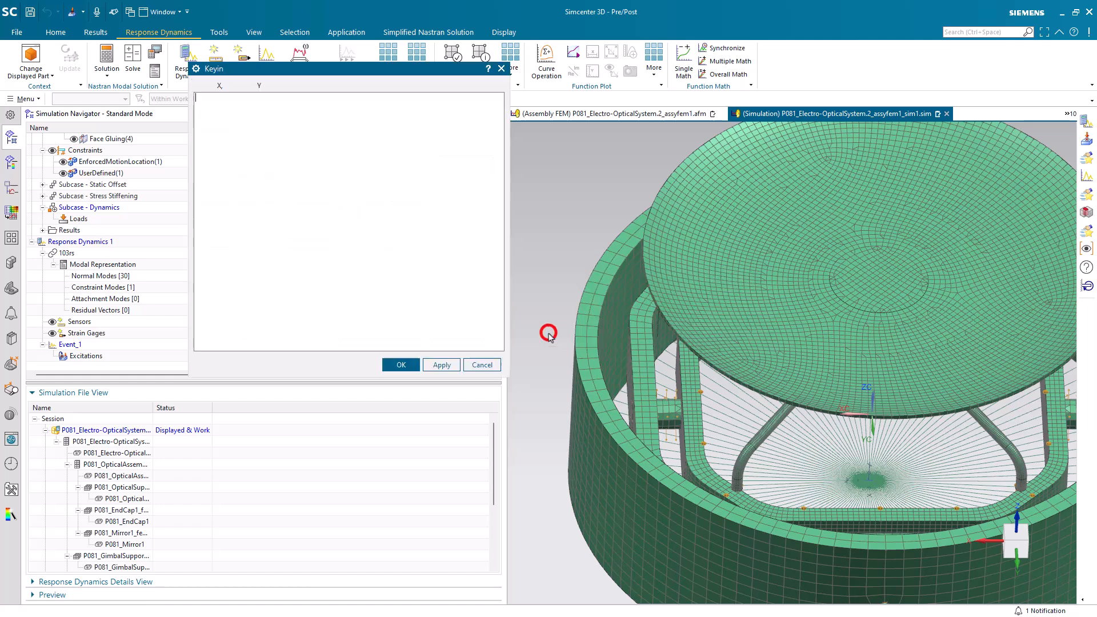
{"action": "type", "text": "1,10"}
{"action": "left_click", "coordinate": [408, 365]}
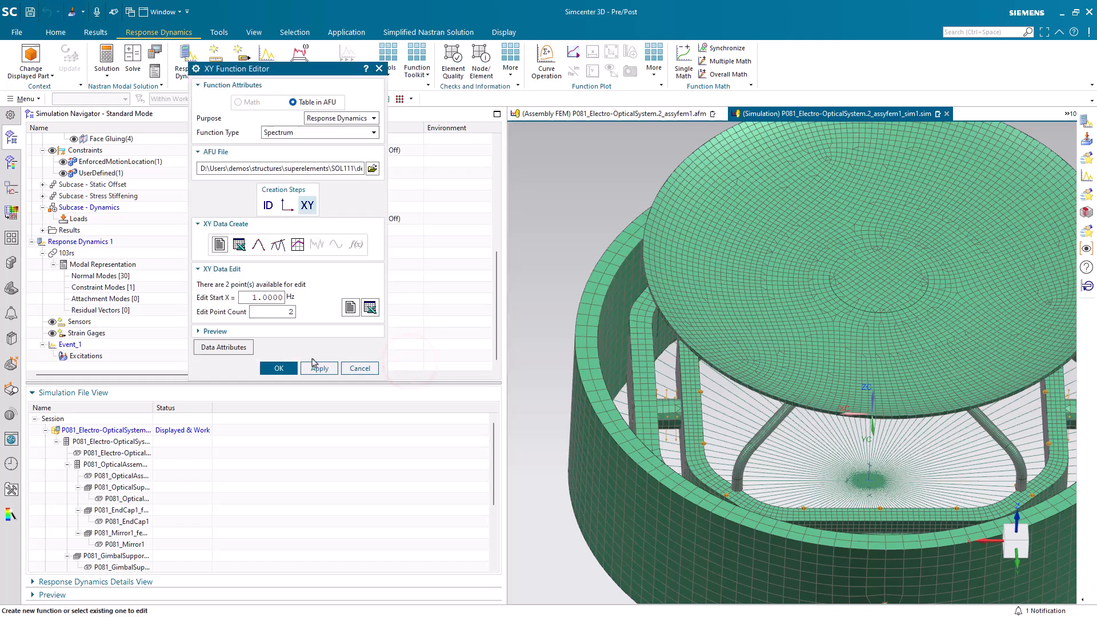
{"action": "left_click", "coordinate": [279, 368]}
{"action": "left_click", "coordinate": [394, 354]}
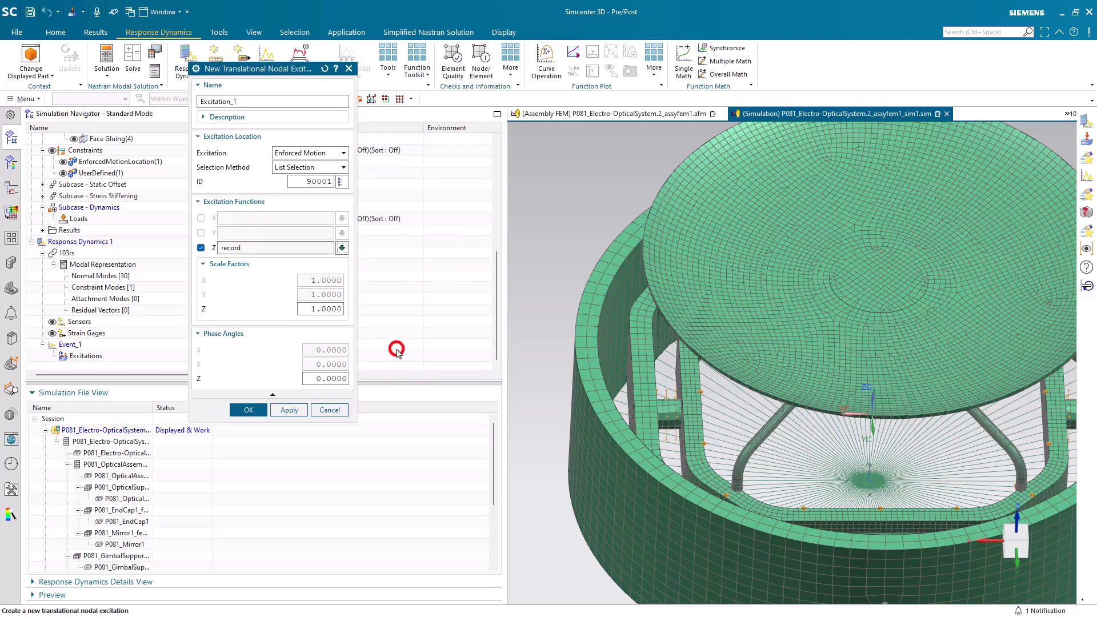
{"action": "left_click", "coordinate": [255, 408]}
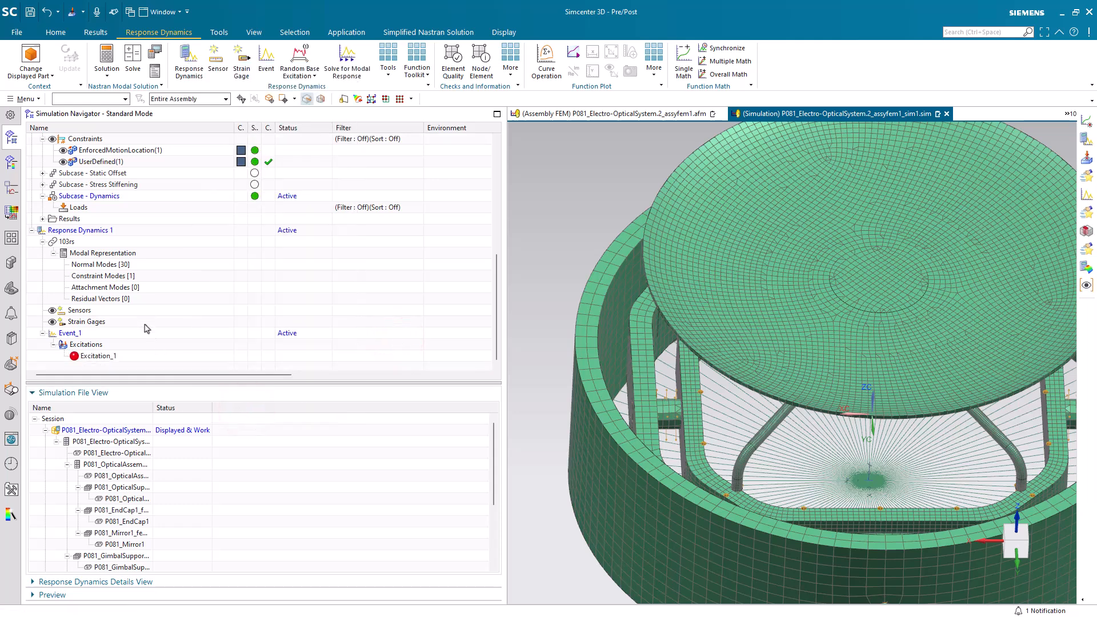
Start a nodal function response evaluation for Event_1, selecting a node on the far rim of the mirror for displacement
{"action": "right_click", "coordinate": [76, 335]}
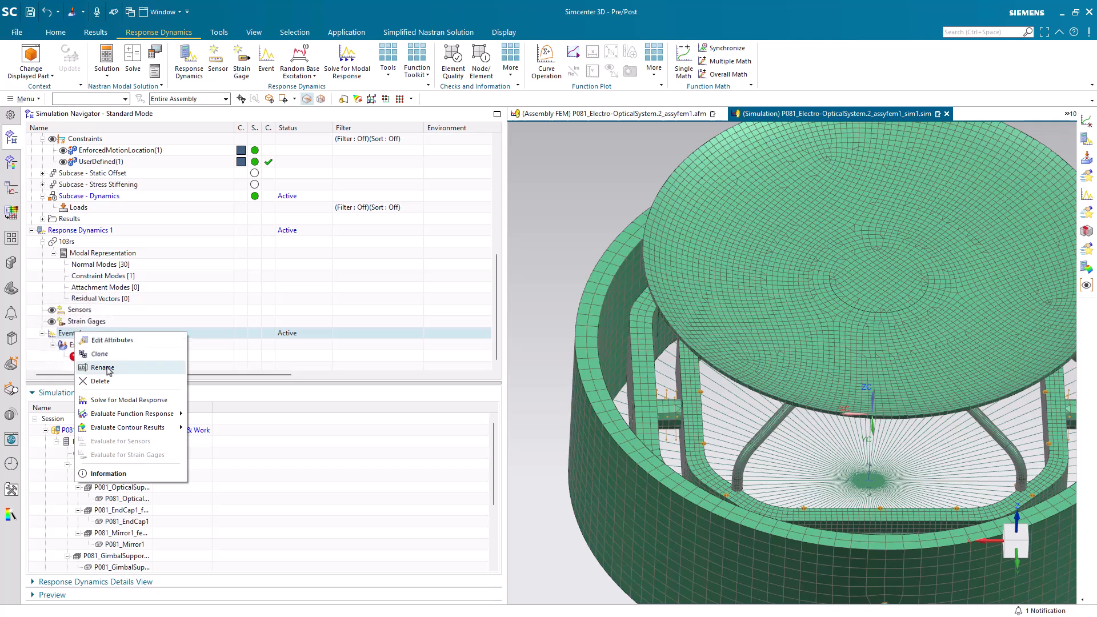
{"action": "mouse_move", "coordinate": [143, 415]}
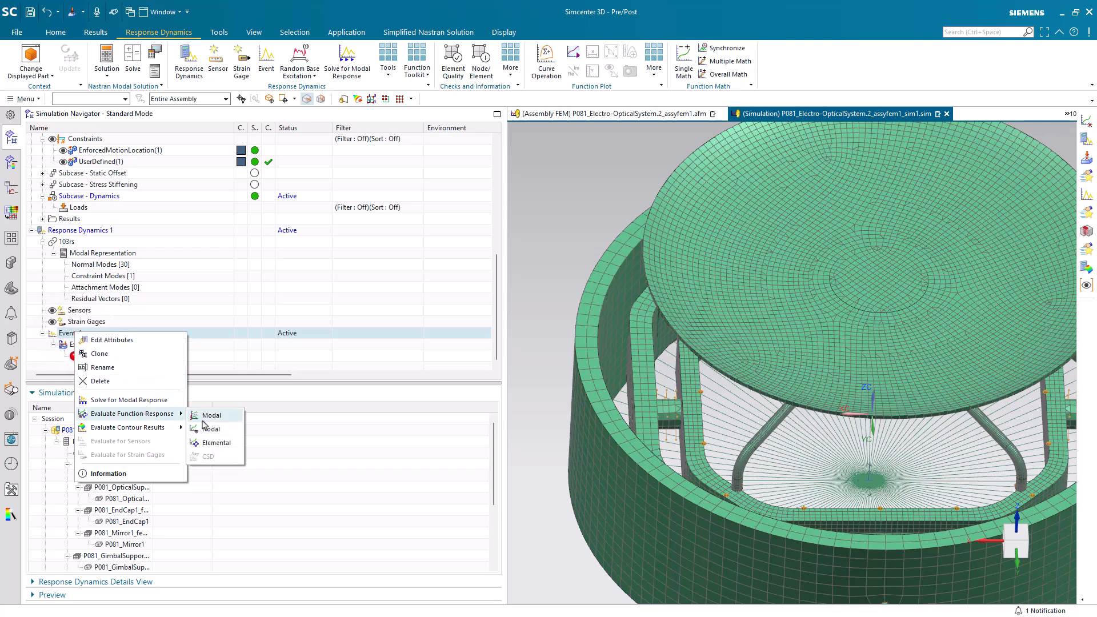
{"action": "left_click", "coordinate": [217, 431]}
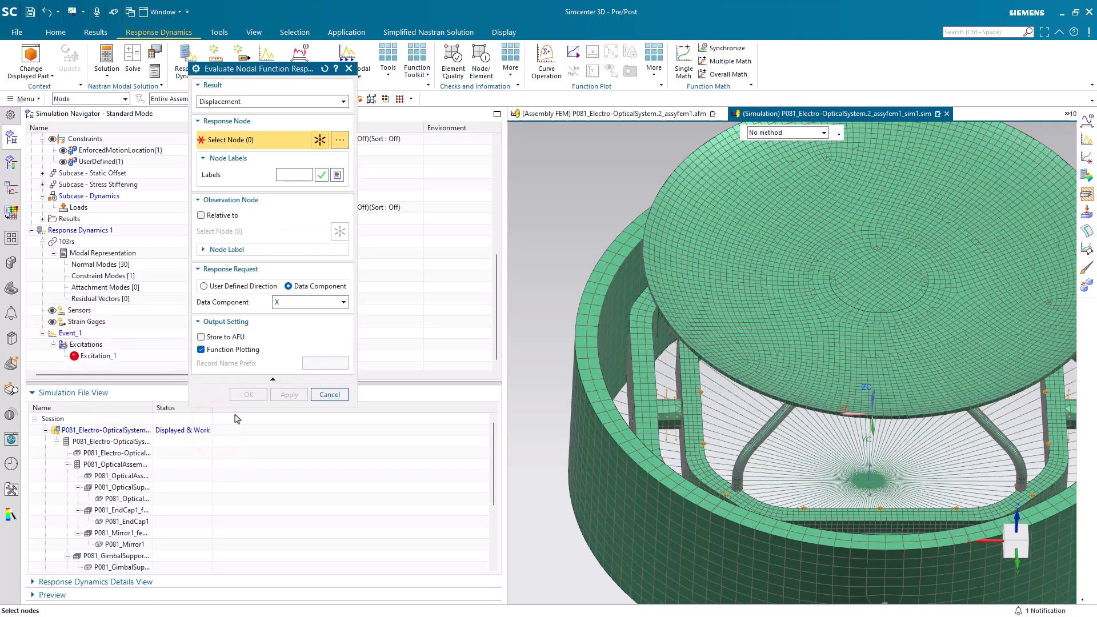
{"action": "scroll", "coordinate": [576, 456], "scroll_direction": "down", "scroll_amount": 1}
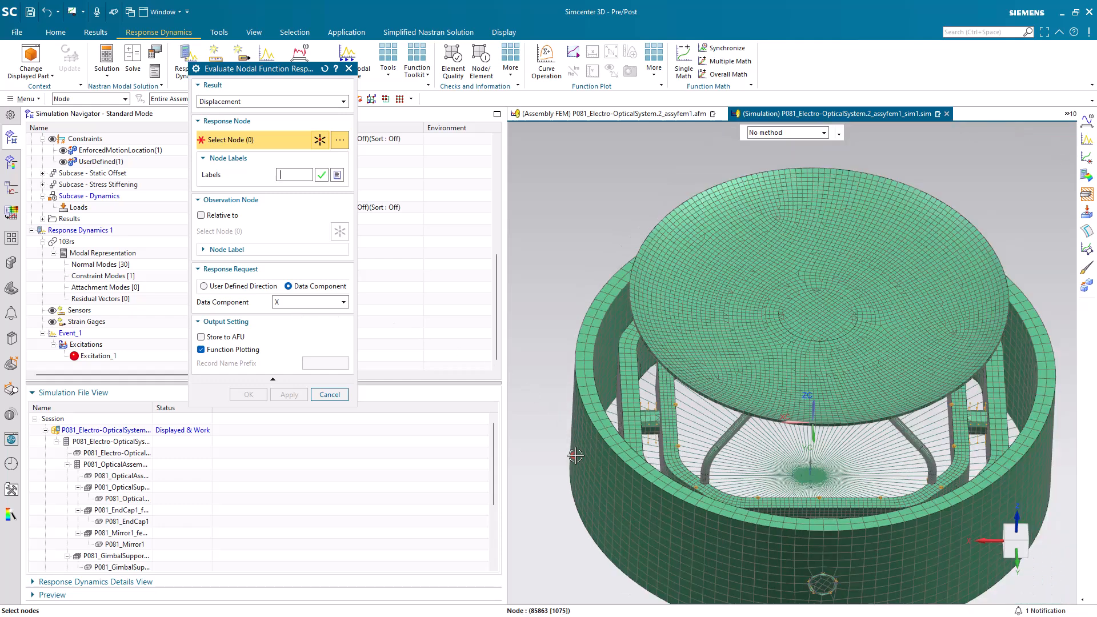
{"action": "left_click", "coordinate": [692, 194]}
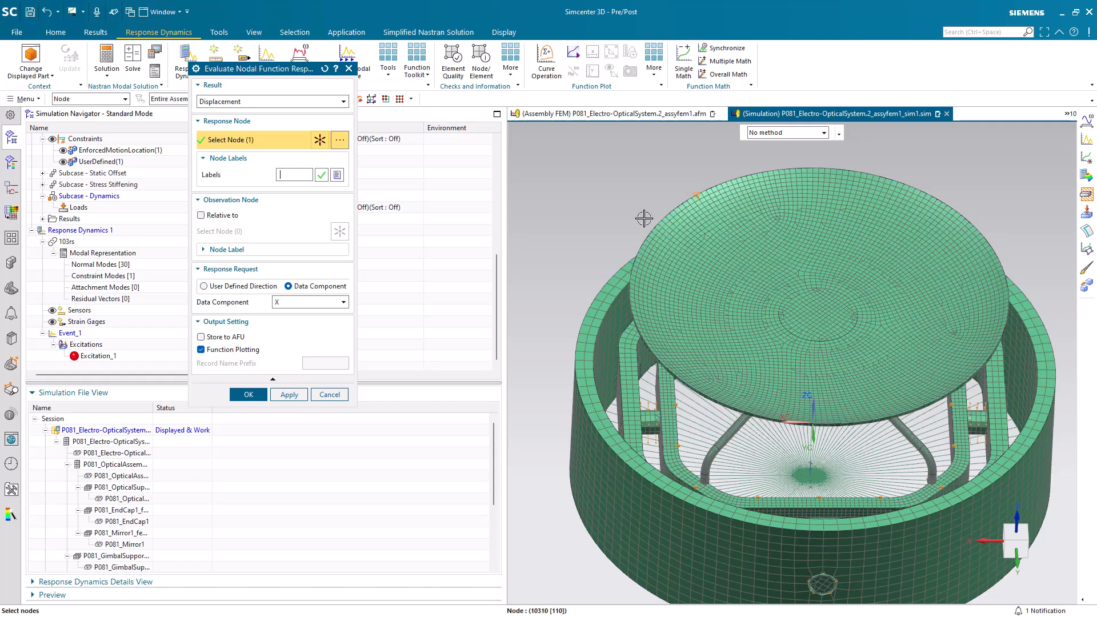
Evaluate the response for the Z data component, storing it to AFU with function plotting on
{"action": "left_click", "coordinate": [342, 300]}
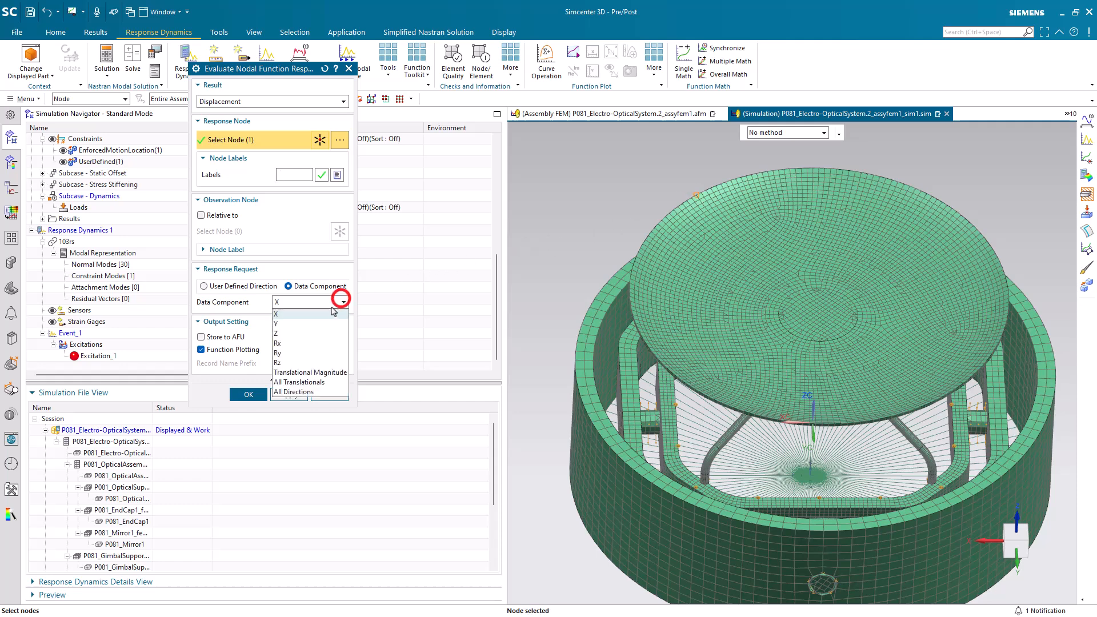
{"action": "left_click", "coordinate": [318, 333]}
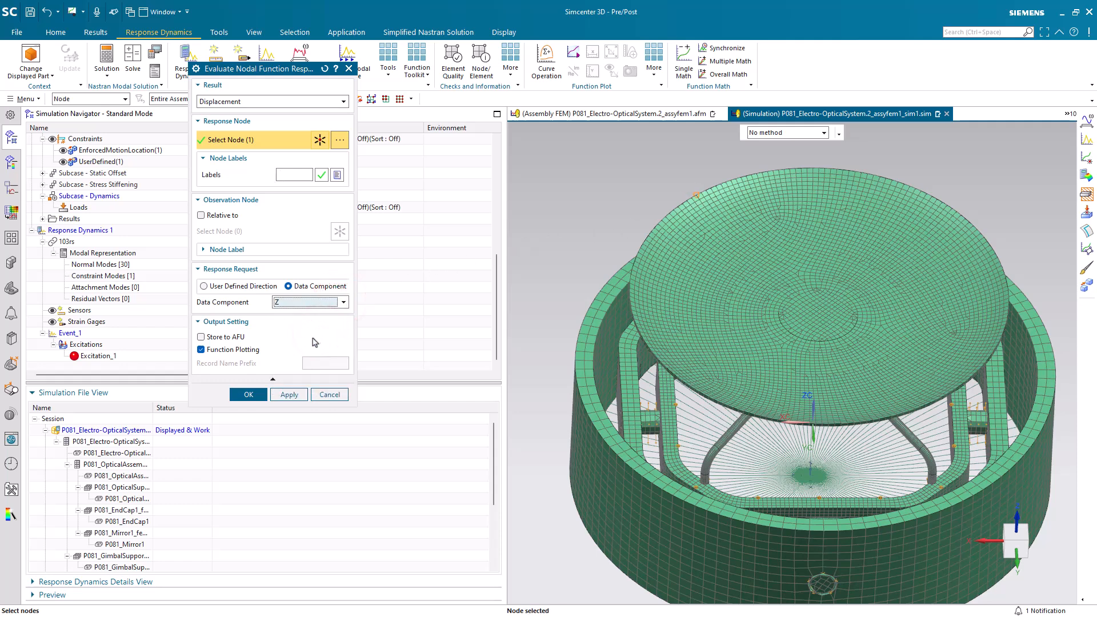
{"action": "left_click", "coordinate": [201, 337]}
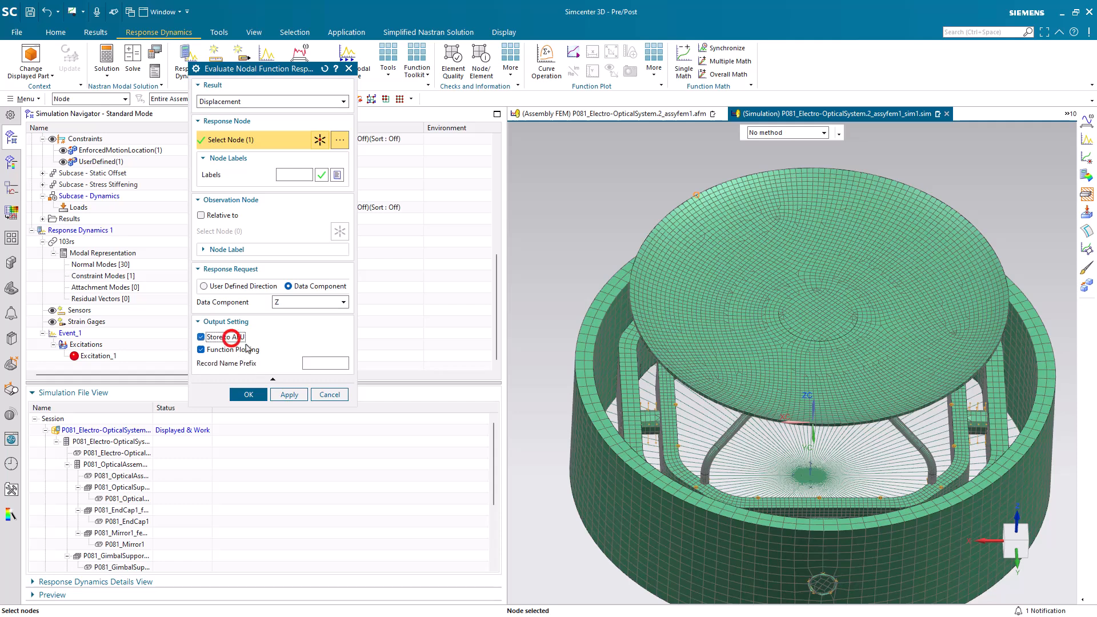
{"action": "left_click", "coordinate": [315, 363]}
{"action": "left_click", "coordinate": [249, 395]}
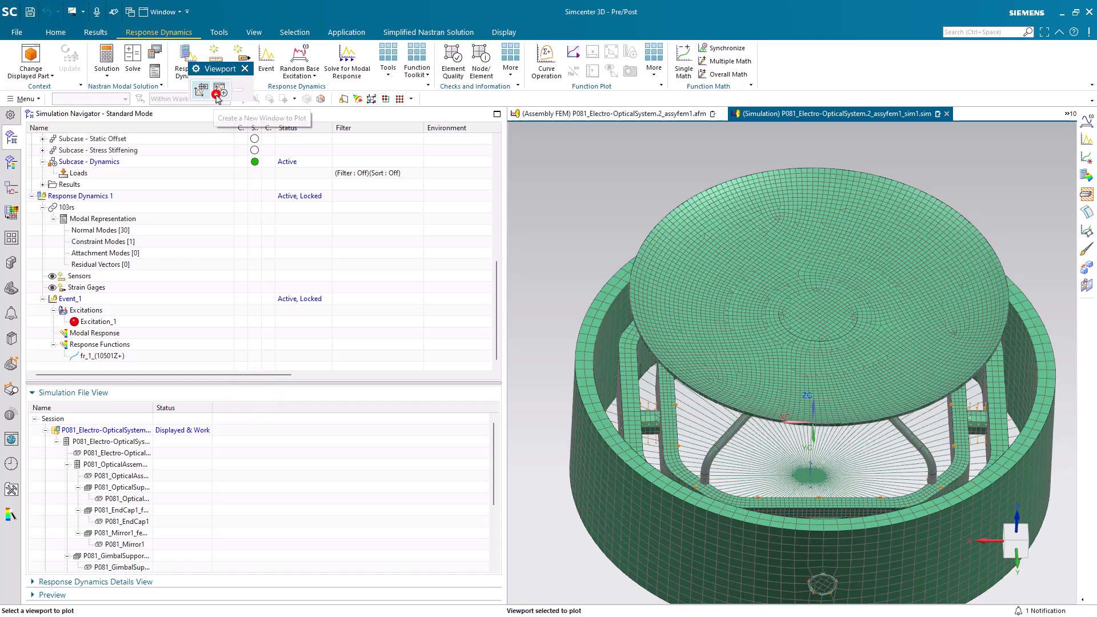
Plot the nodal displacement response in a new window, examine the curve over frequency, and close the plot
{"action": "left_click", "coordinate": [220, 89]}
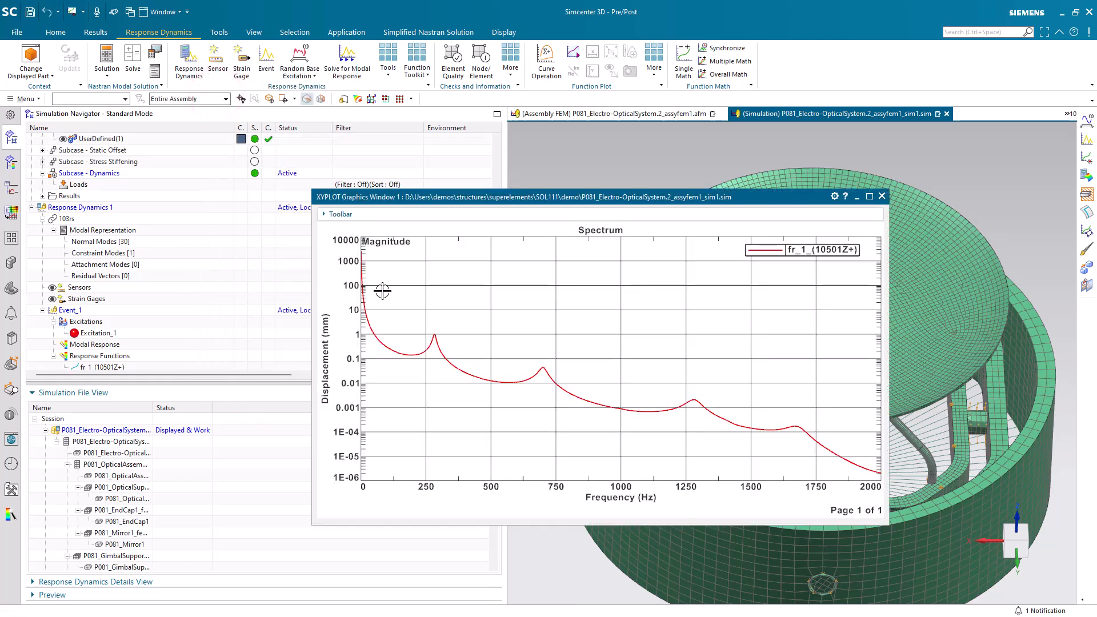
{"action": "scroll", "coordinate": [112, 343], "scroll_direction": "down", "scroll_amount": 1}
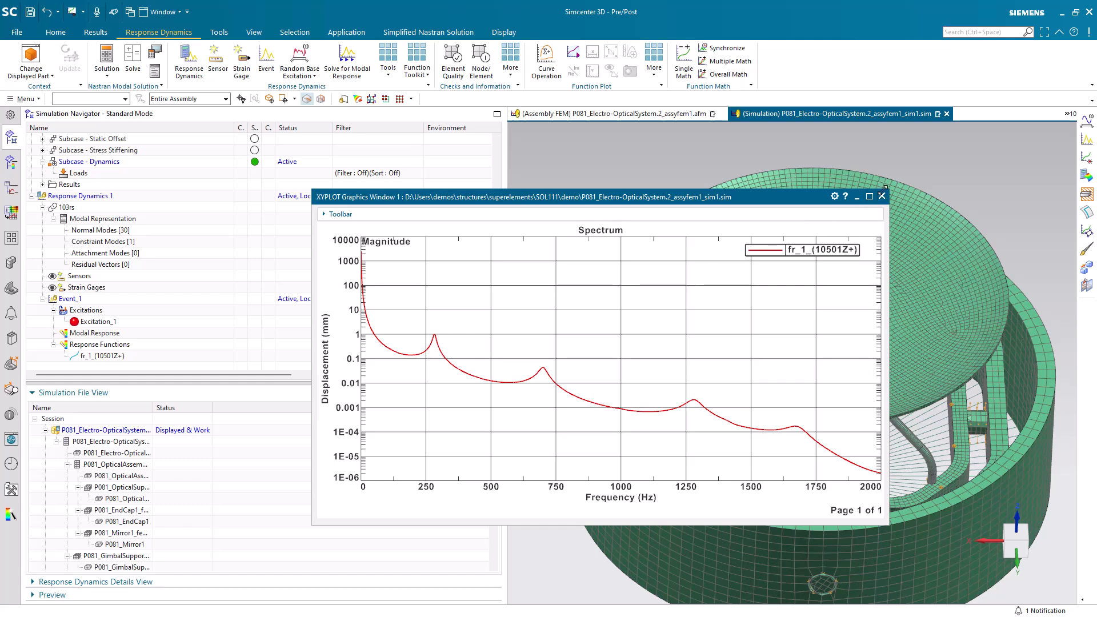
{"action": "left_click", "coordinate": [881, 196]}
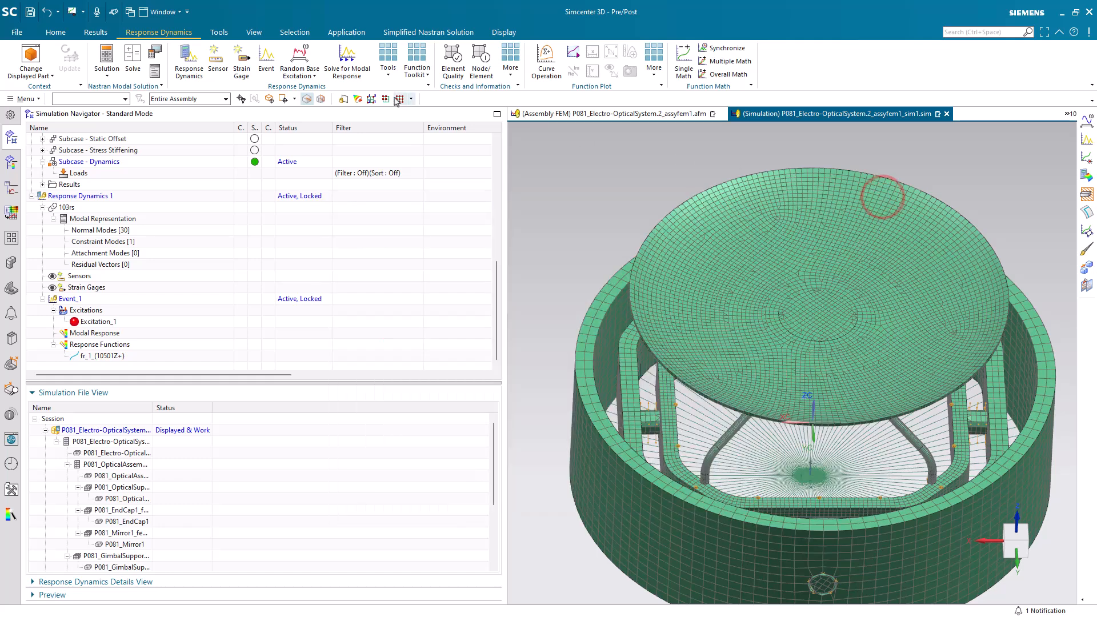
Start a sine base excitation event and edit its output requests to output displacements with At Frequency contours instead of accelerations and Peak contours
{"action": "left_click", "coordinate": [292, 76]}
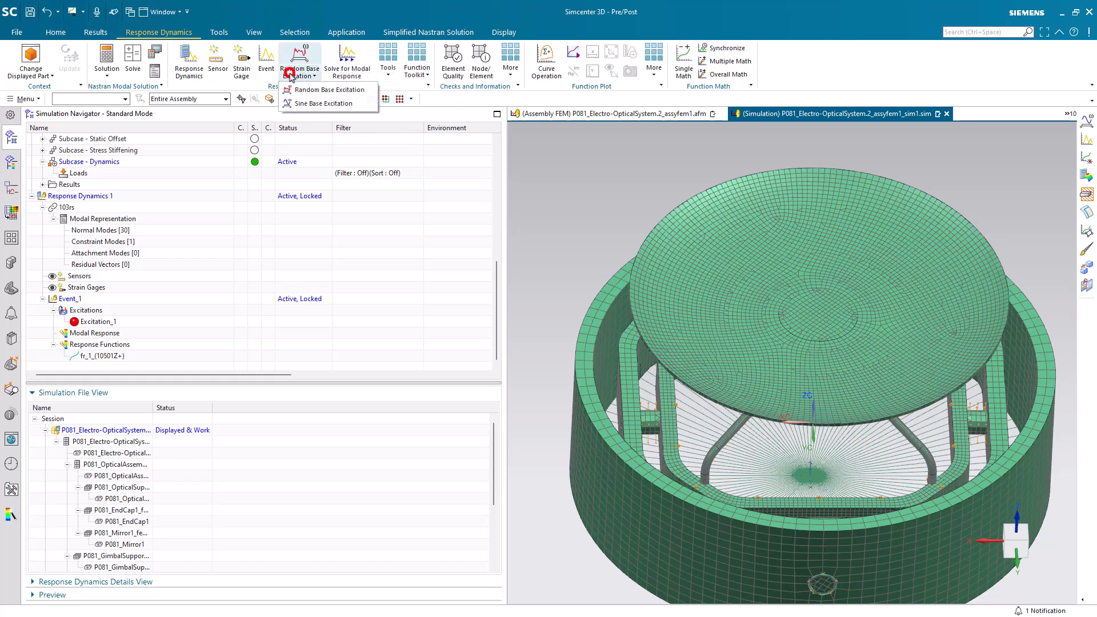
{"action": "left_click", "coordinate": [313, 103]}
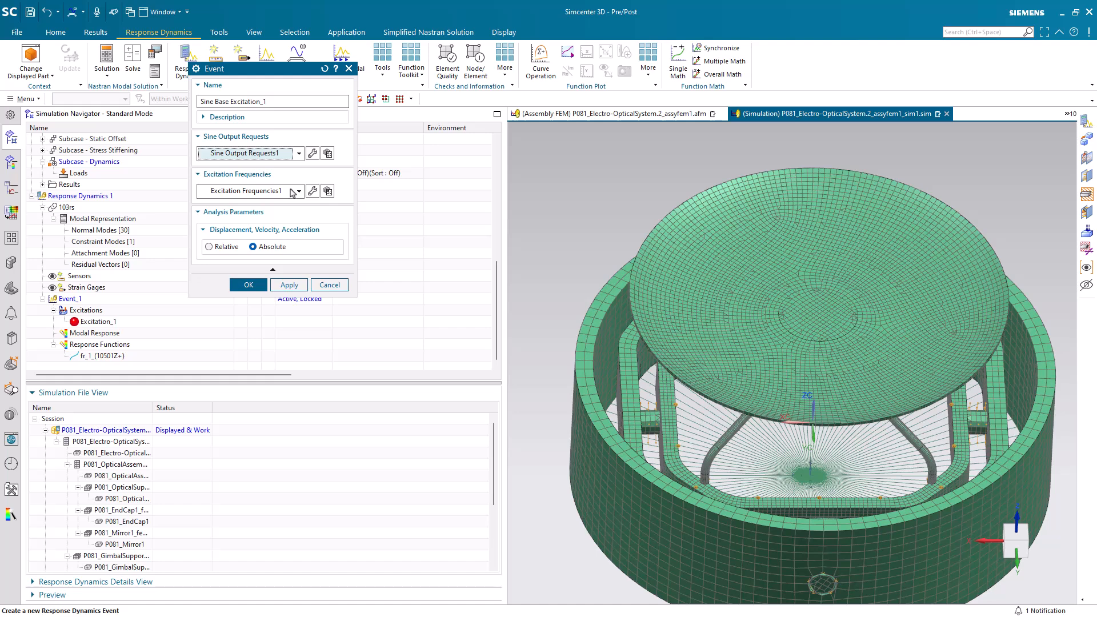
{"action": "left_click", "coordinate": [313, 152]}
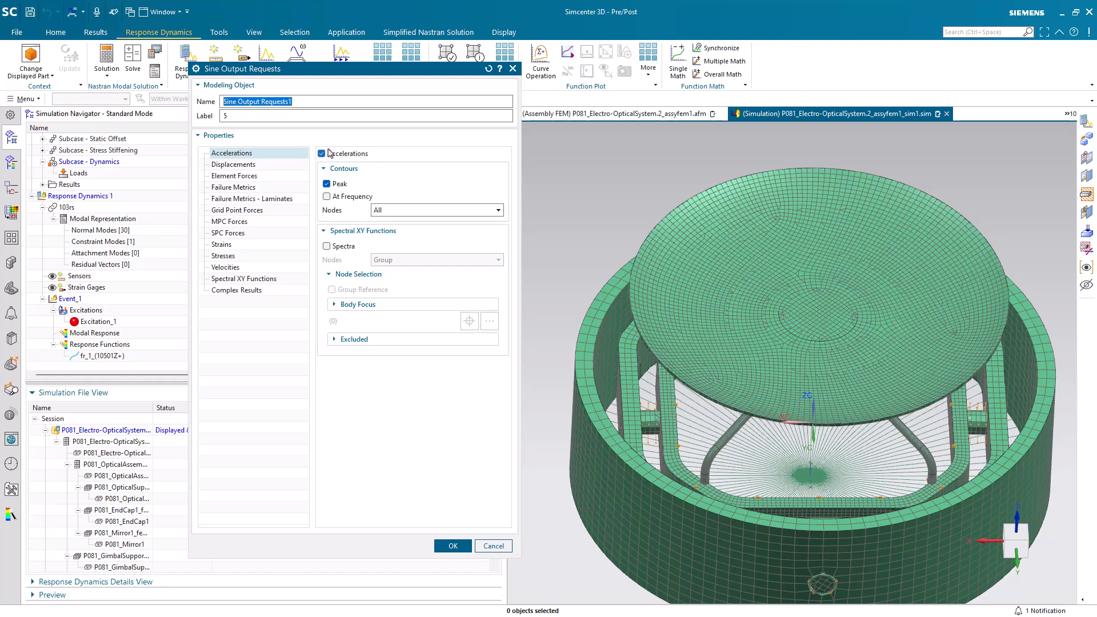
{"action": "left_click", "coordinate": [327, 153]}
{"action": "left_click", "coordinate": [247, 164]}
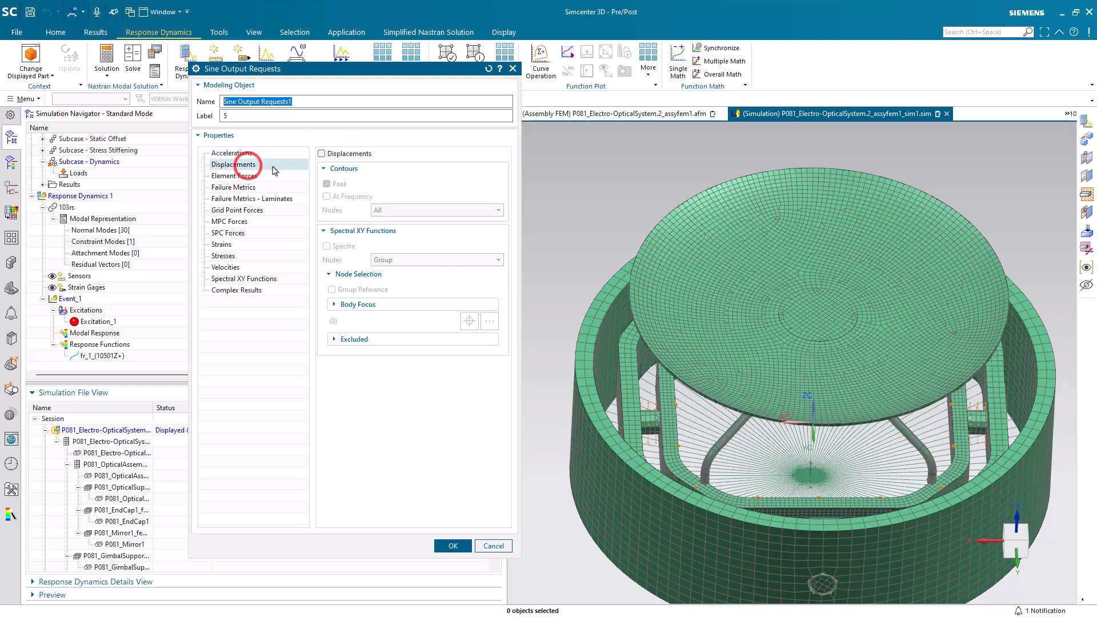
{"action": "left_click", "coordinate": [333, 154]}
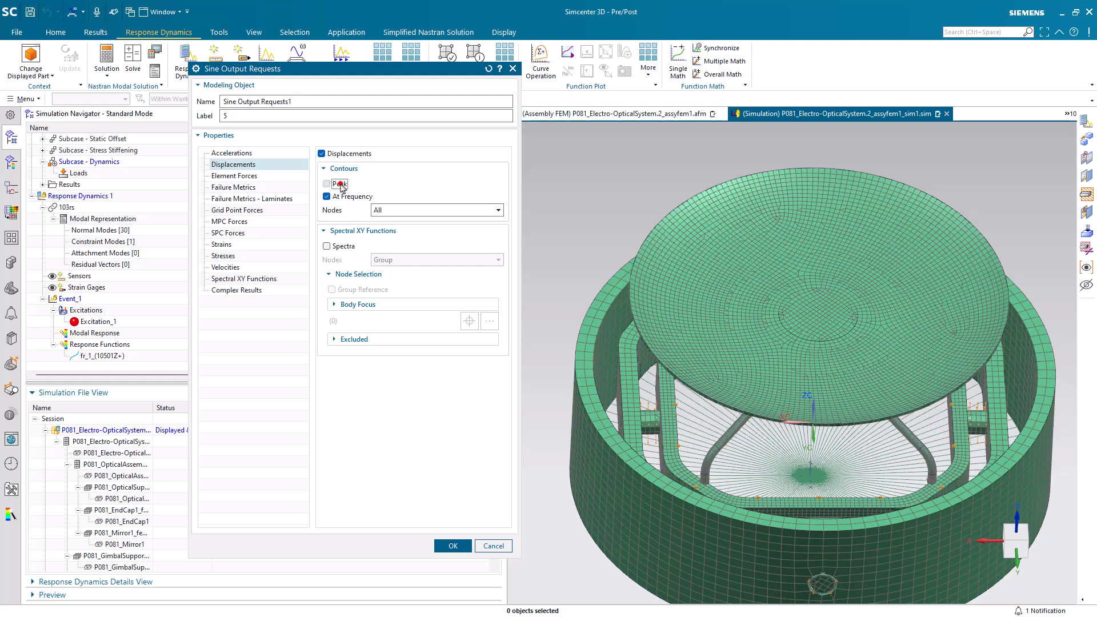
Limit the At Frequency displacement contours to a group reference, creating a new group that contains node 10501
{"action": "left_click", "coordinate": [416, 210]}
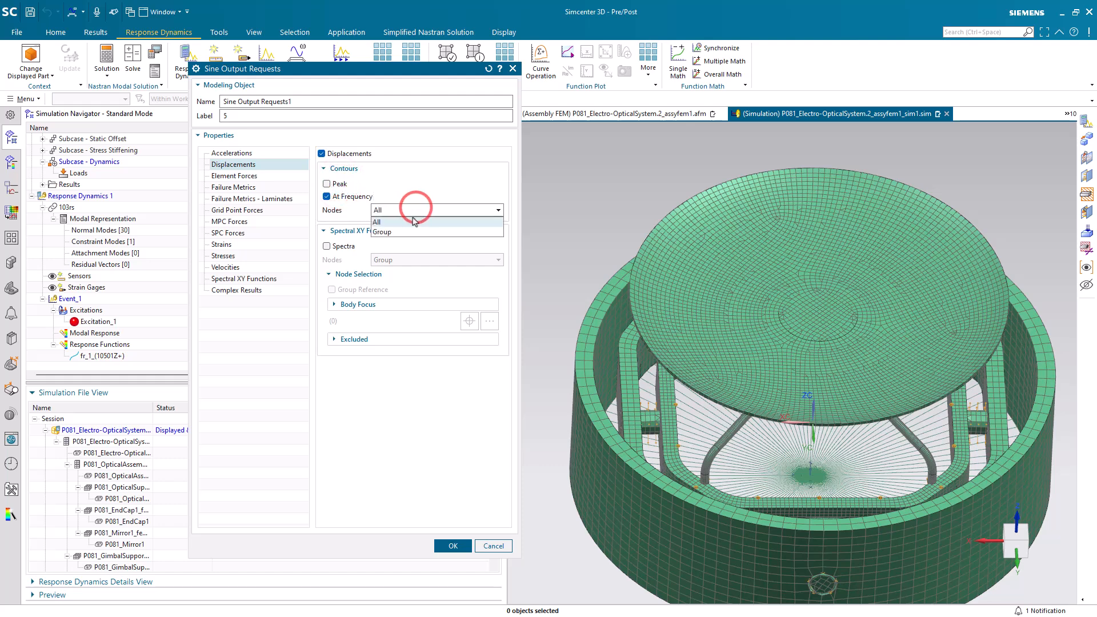
{"action": "left_click", "coordinate": [408, 232]}
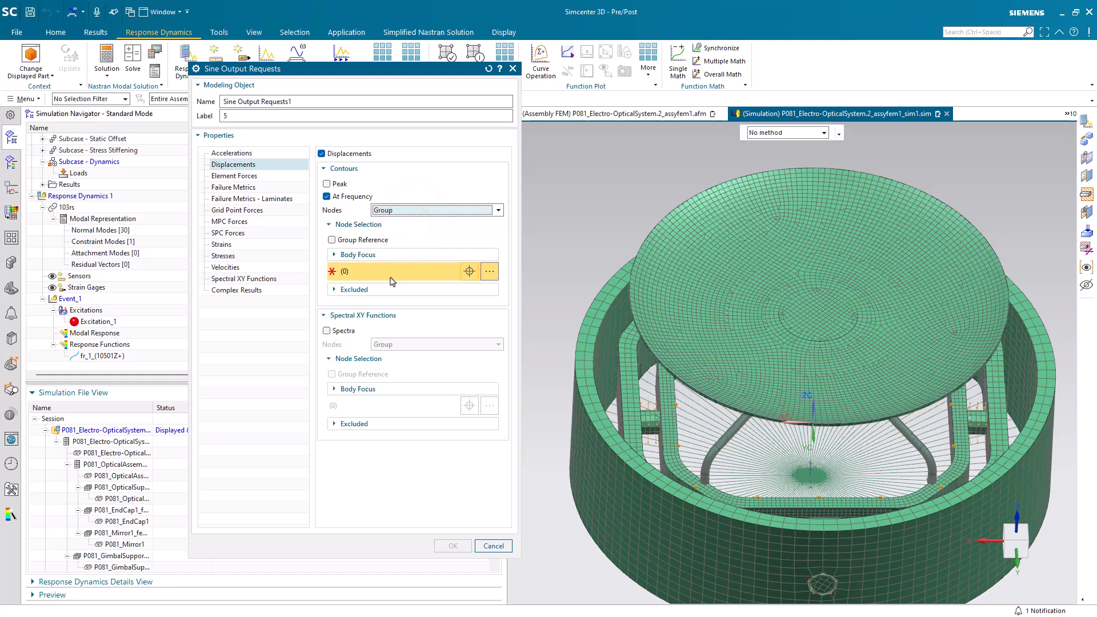
{"action": "left_click", "coordinate": [359, 241]}
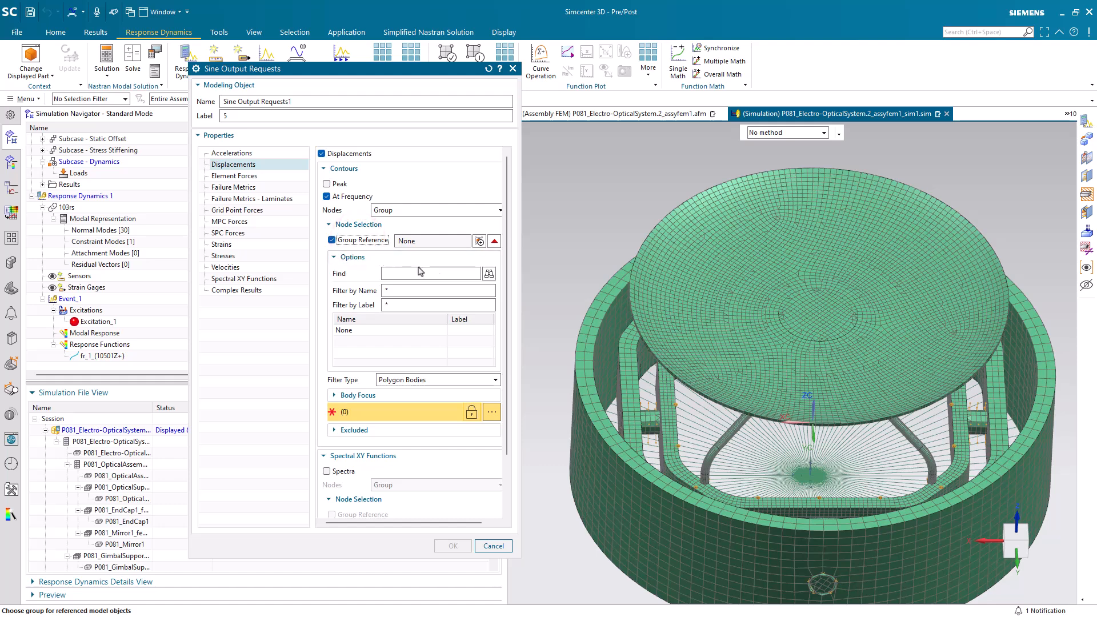
{"action": "left_click", "coordinate": [479, 243]}
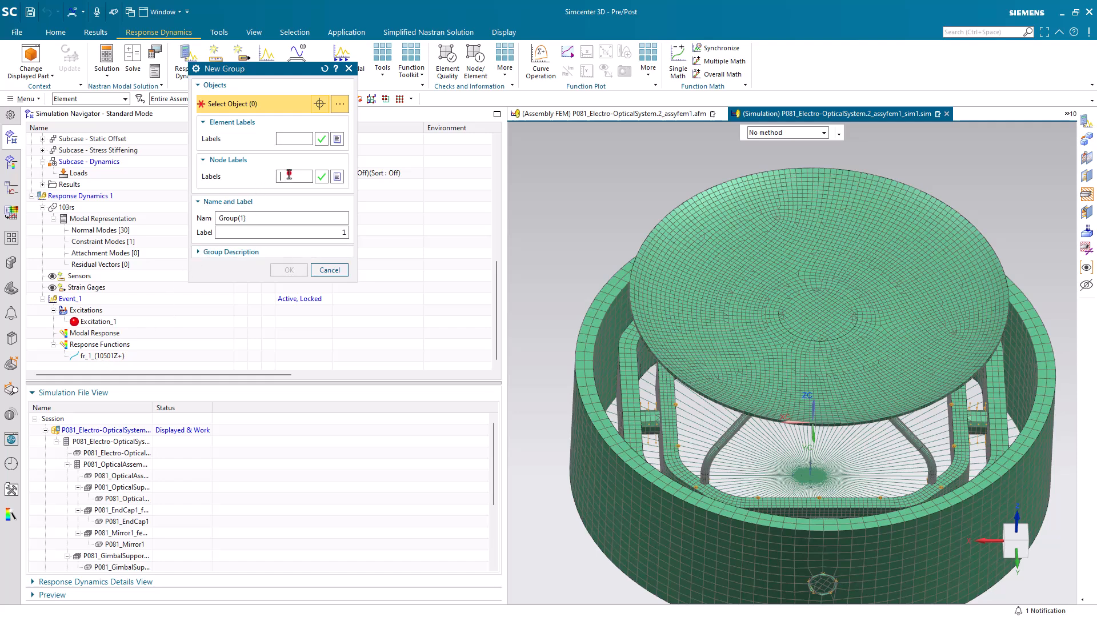
{"action": "type", "text": "10501"}
{"action": "left_click", "coordinate": [323, 177]}
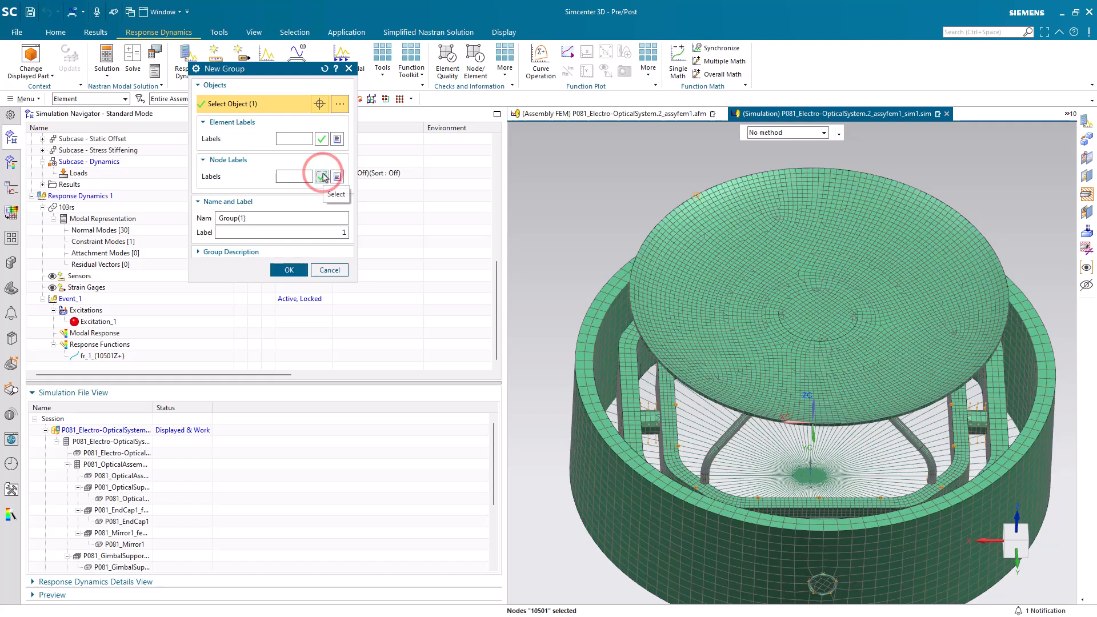
{"action": "left_click", "coordinate": [290, 270]}
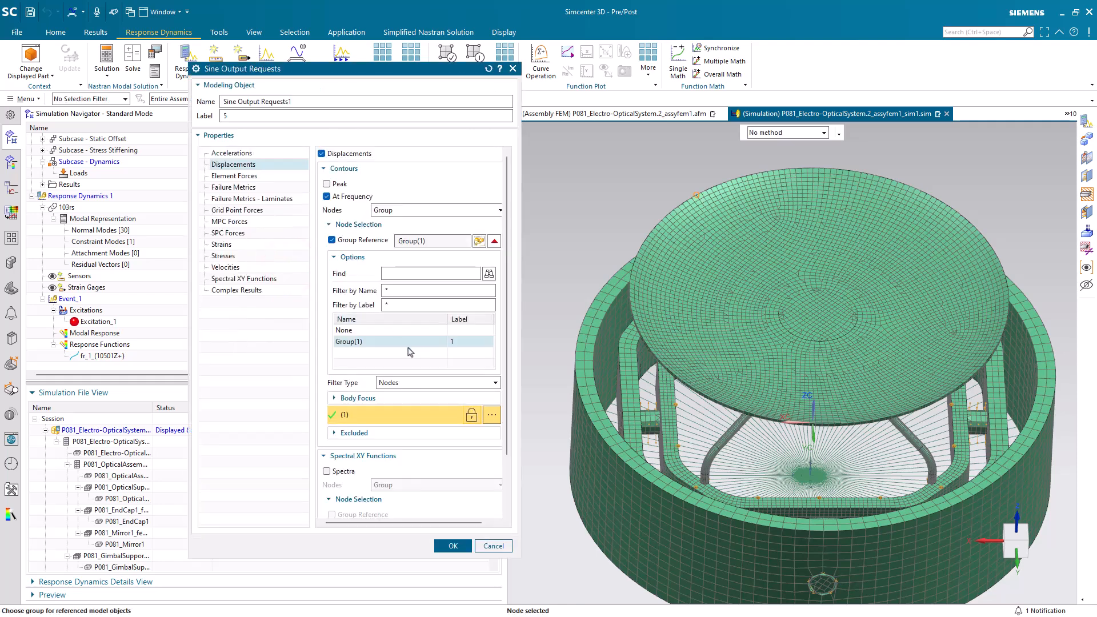
Enable Spectra under the displacement's spectral XY functions and turn off the At Frequency contours
{"action": "scroll", "coordinate": [410, 351], "scroll_direction": "down", "scroll_amount": 3}
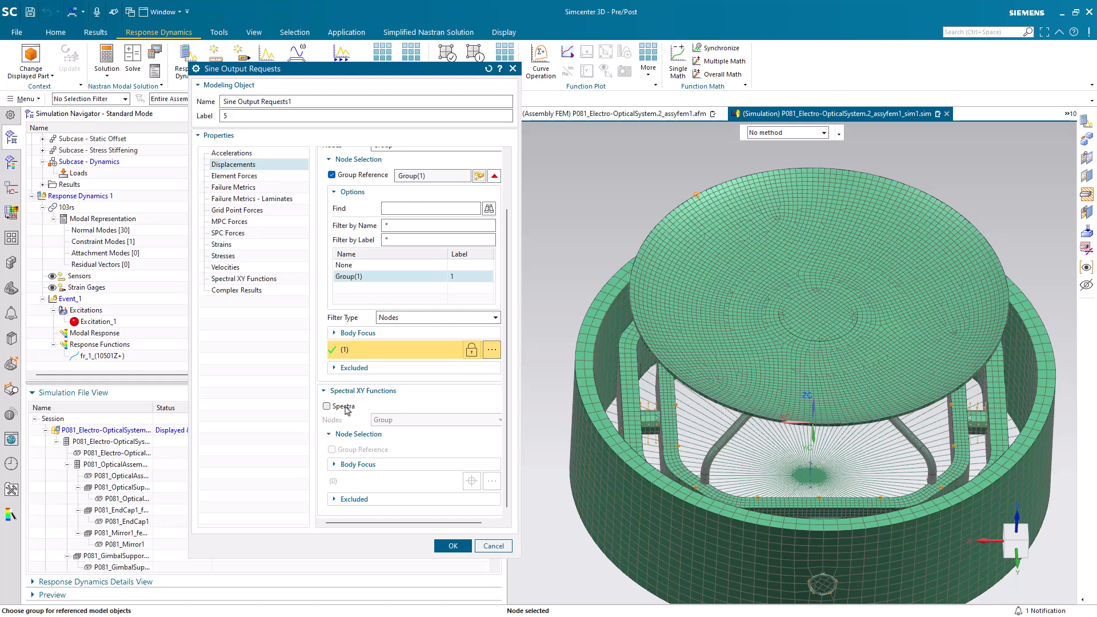
{"action": "left_click", "coordinate": [345, 407]}
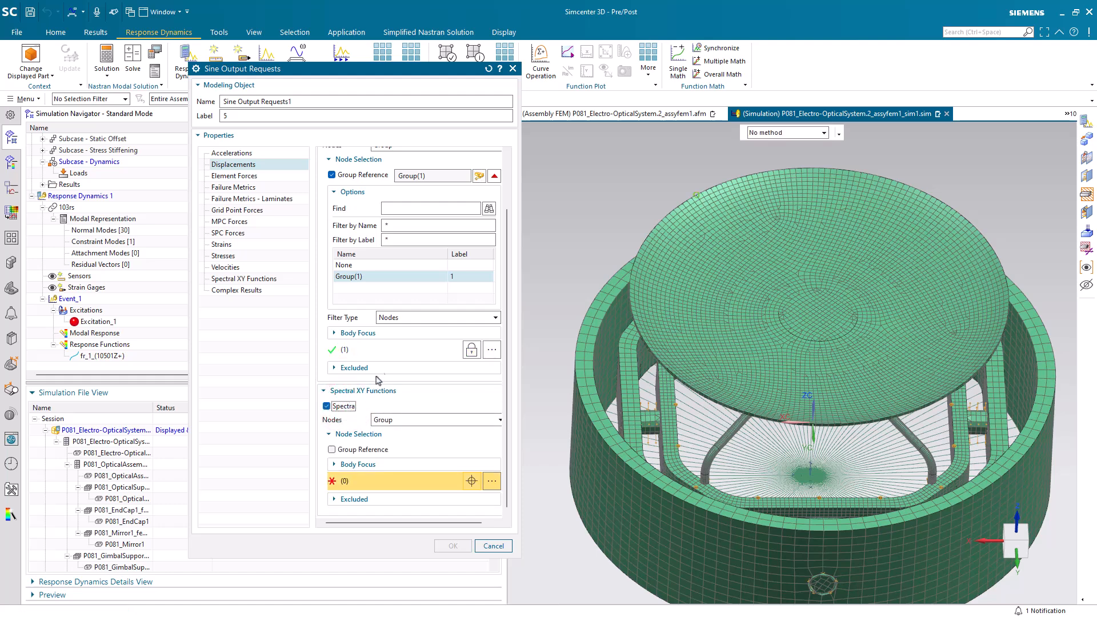
{"action": "scroll", "coordinate": [378, 377], "scroll_direction": "up", "scroll_amount": 3}
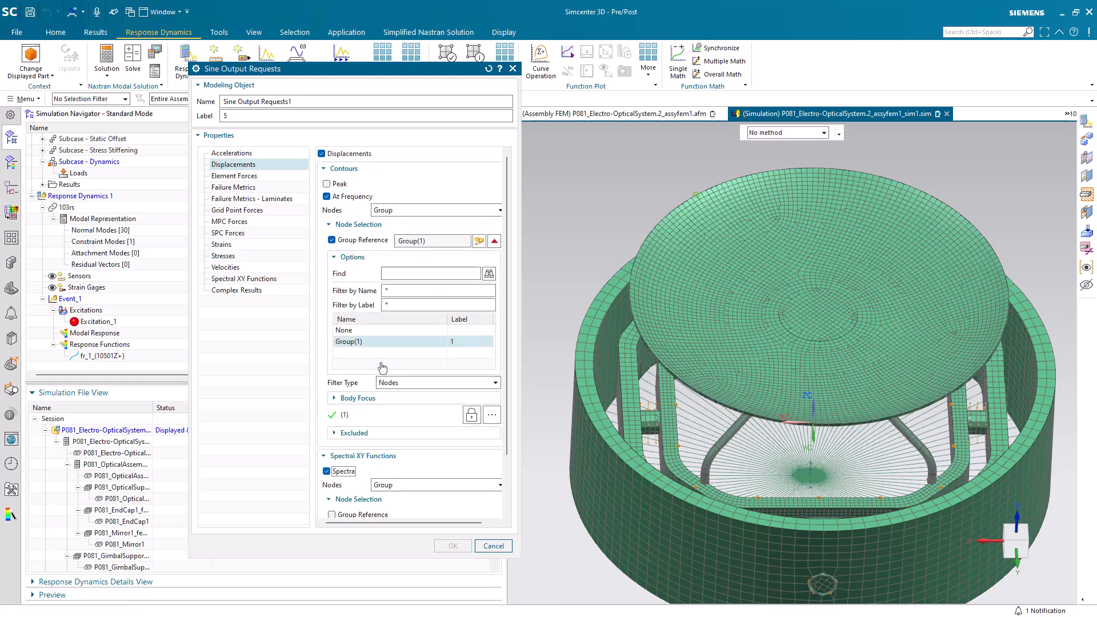
{"action": "left_click", "coordinate": [360, 199]}
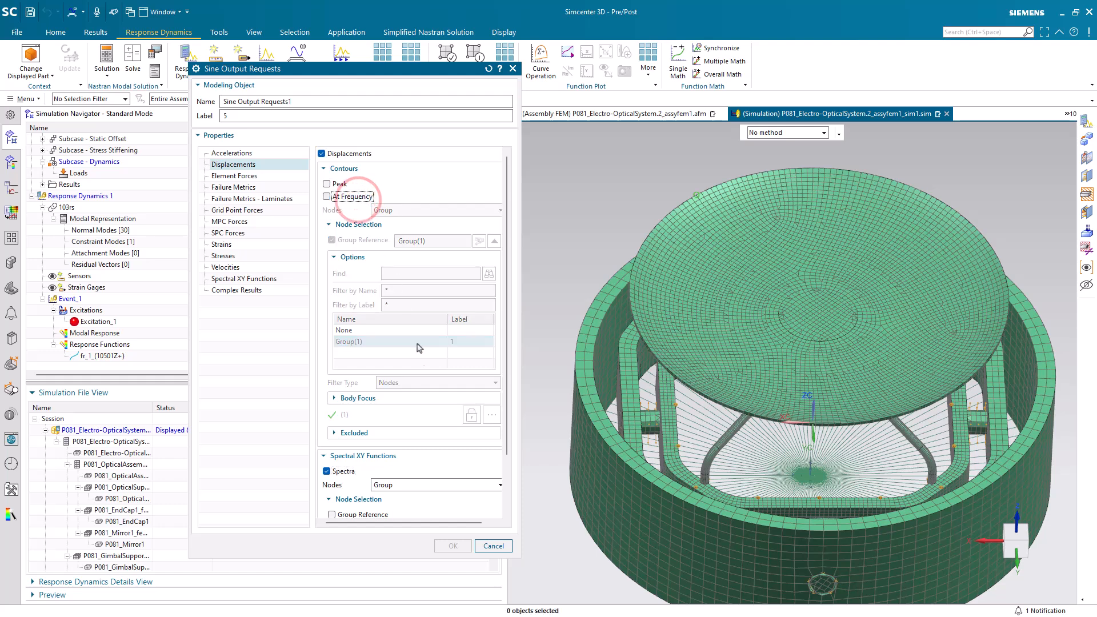
Reference a new group containing node 10501 for the displacement spectra and accept the sine output requests
{"action": "scroll", "coordinate": [423, 372], "scroll_direction": "down", "scroll_amount": 3}
{"action": "left_click", "coordinate": [429, 420]}
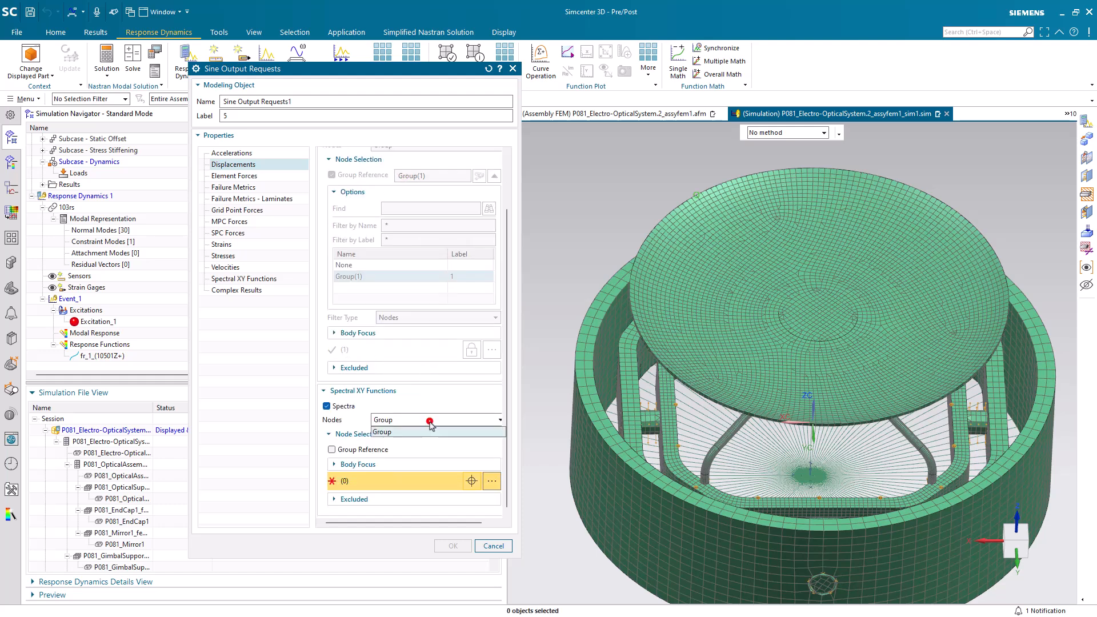
{"action": "left_click", "coordinate": [369, 450]}
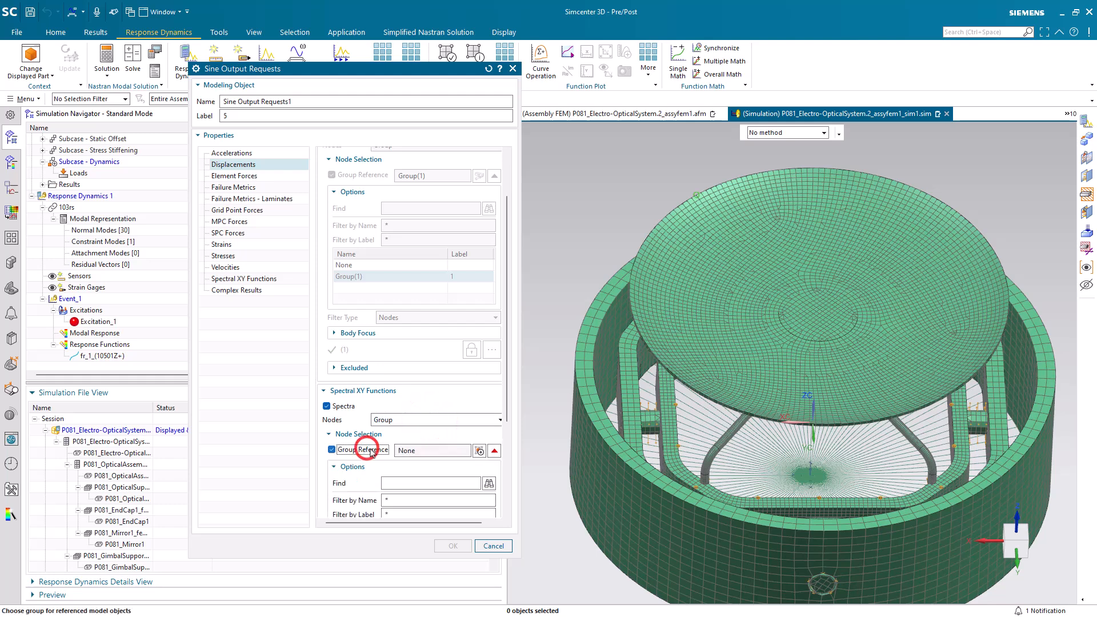
{"action": "scroll", "coordinate": [374, 452], "scroll_direction": "down", "scroll_amount": 6}
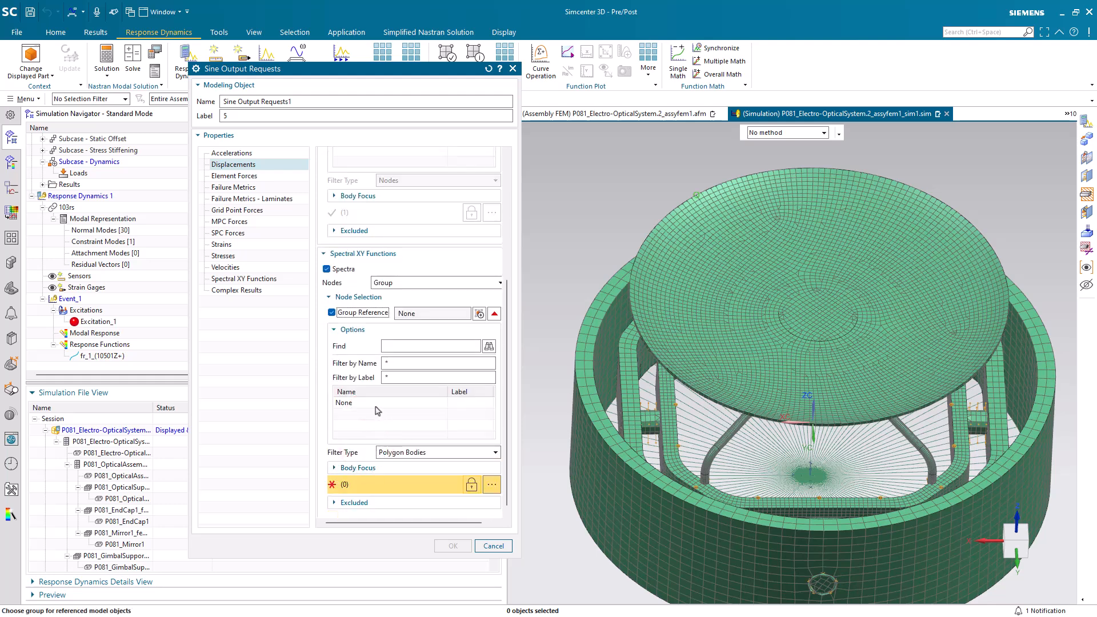
{"action": "left_click", "coordinate": [478, 314]}
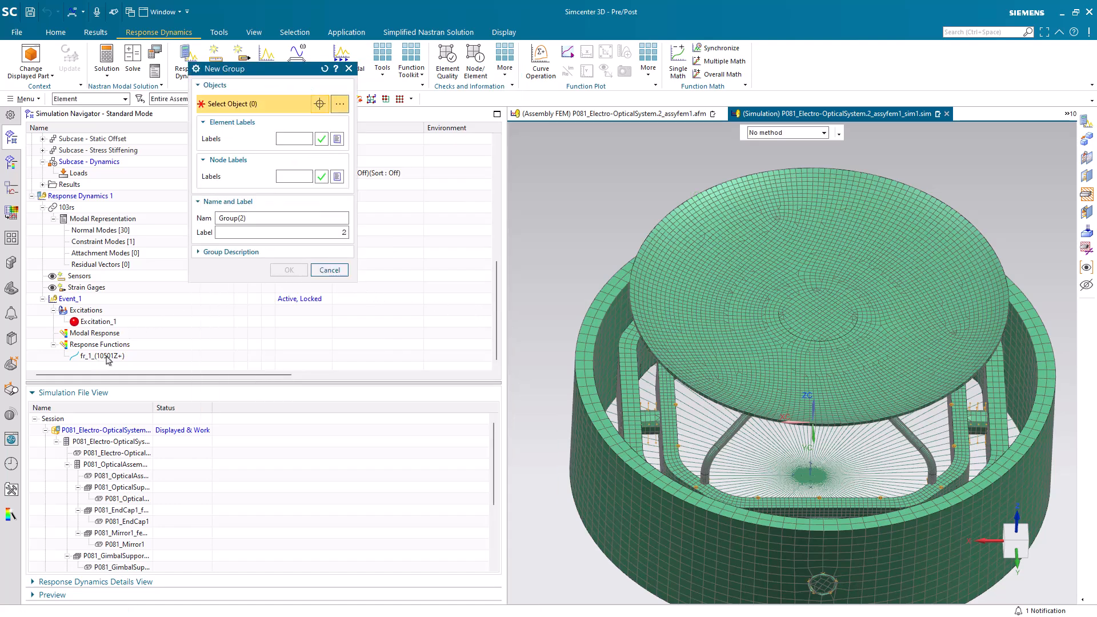
{"action": "type", "text": "10501"}
{"action": "left_click", "coordinate": [321, 177]}
{"action": "left_click", "coordinate": [289, 269]}
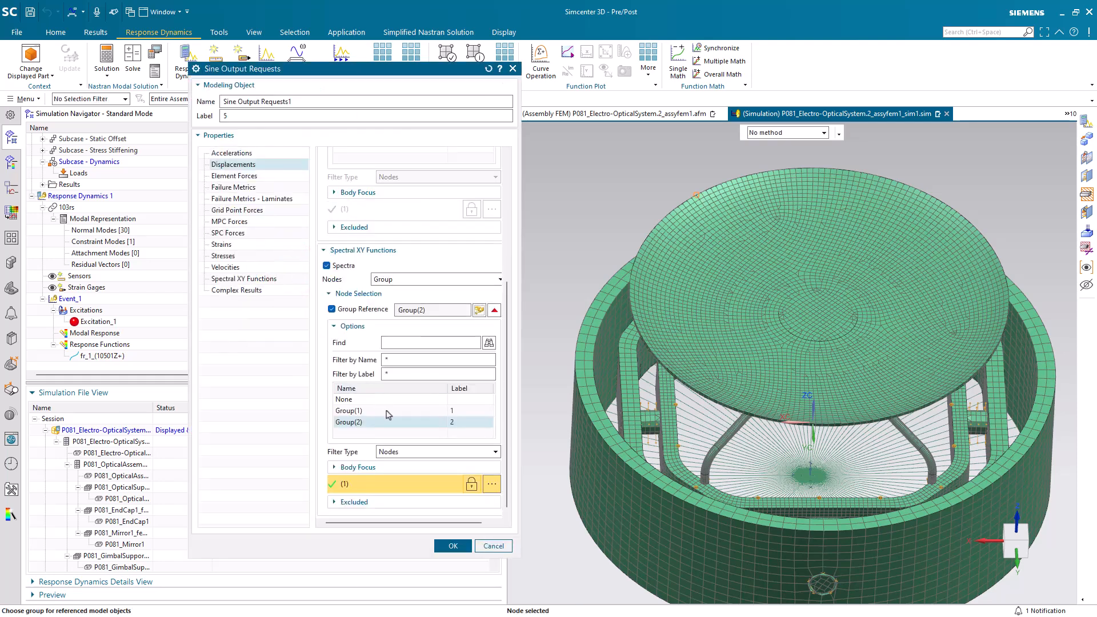
{"action": "left_click", "coordinate": [386, 420]}
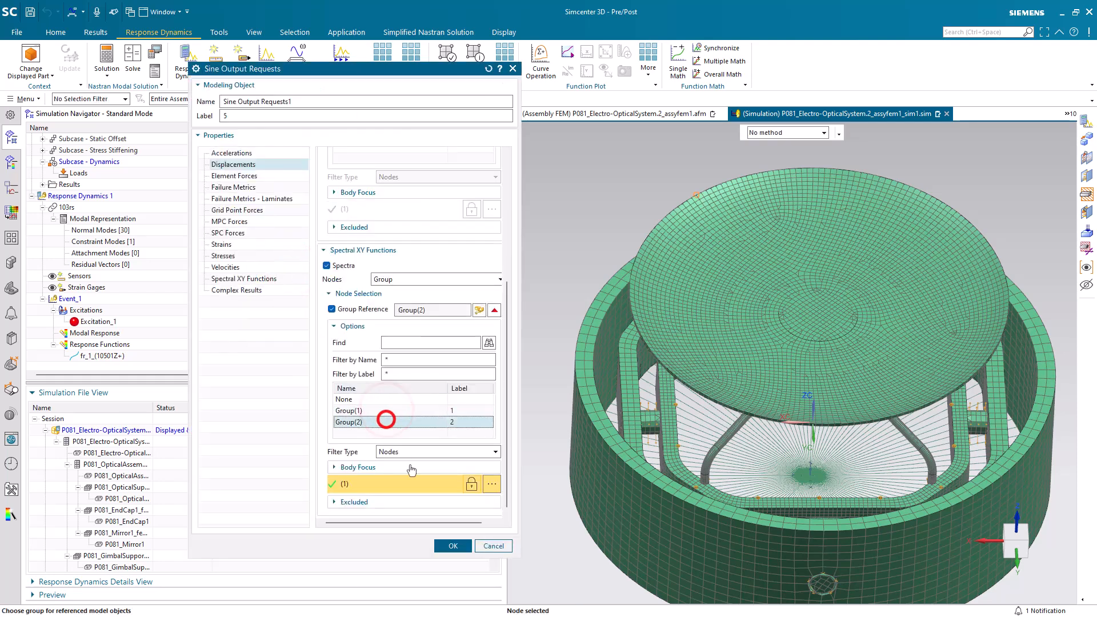
{"action": "left_click", "coordinate": [452, 544]}
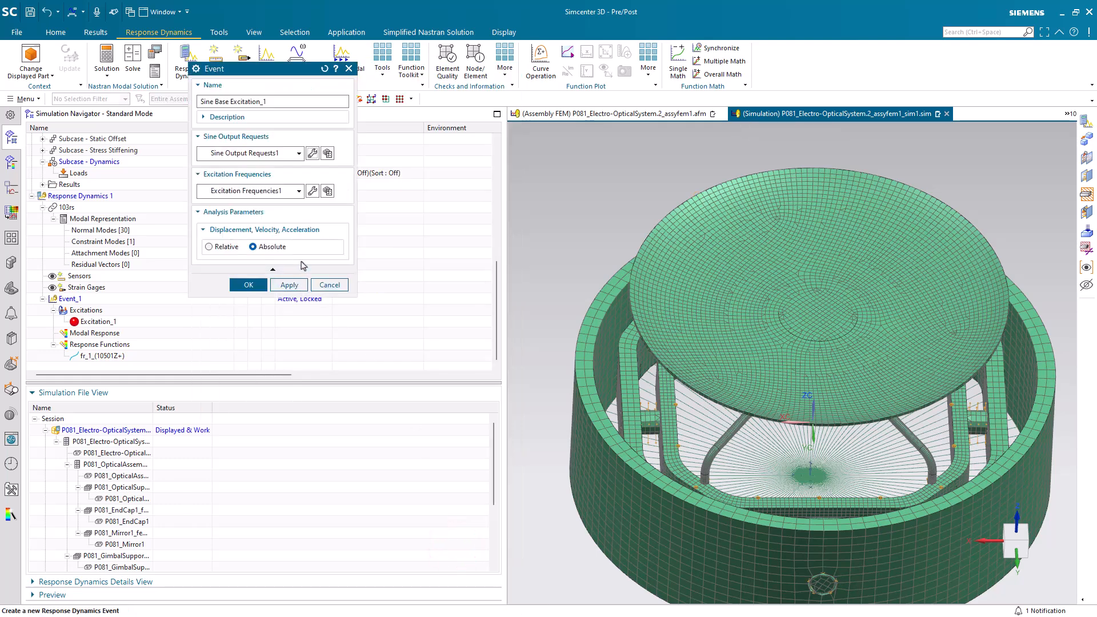
Review the excitation frequencies, keep their default settings, and create the sine base excitation event
{"action": "left_click", "coordinate": [313, 192]}
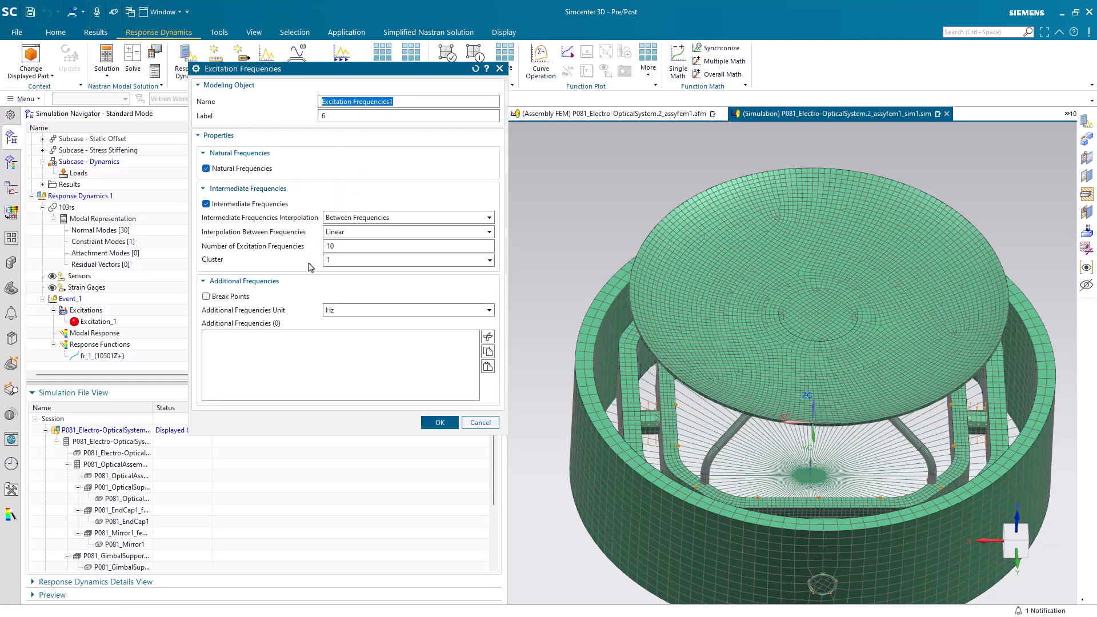
{"action": "left_click", "coordinate": [433, 424]}
{"action": "left_click", "coordinate": [251, 283]}
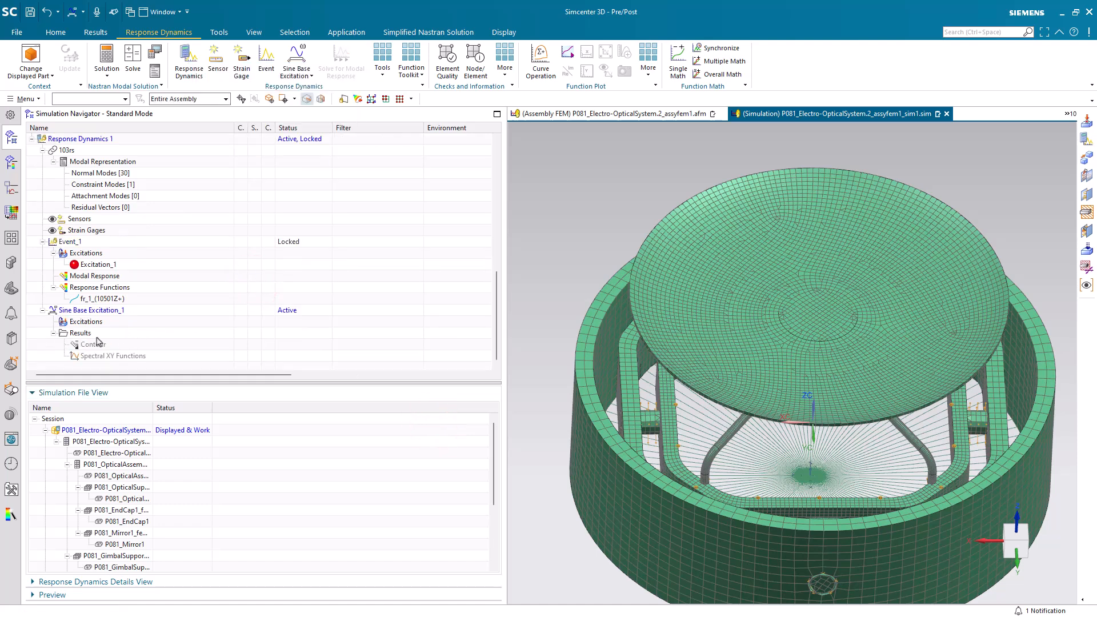
Start a translational nodal excitation for the sine base event, using enforced motion at node 90001 in Z
{"action": "right_click", "coordinate": [86, 322]}
{"action": "mouse_move", "coordinate": [134, 331]}
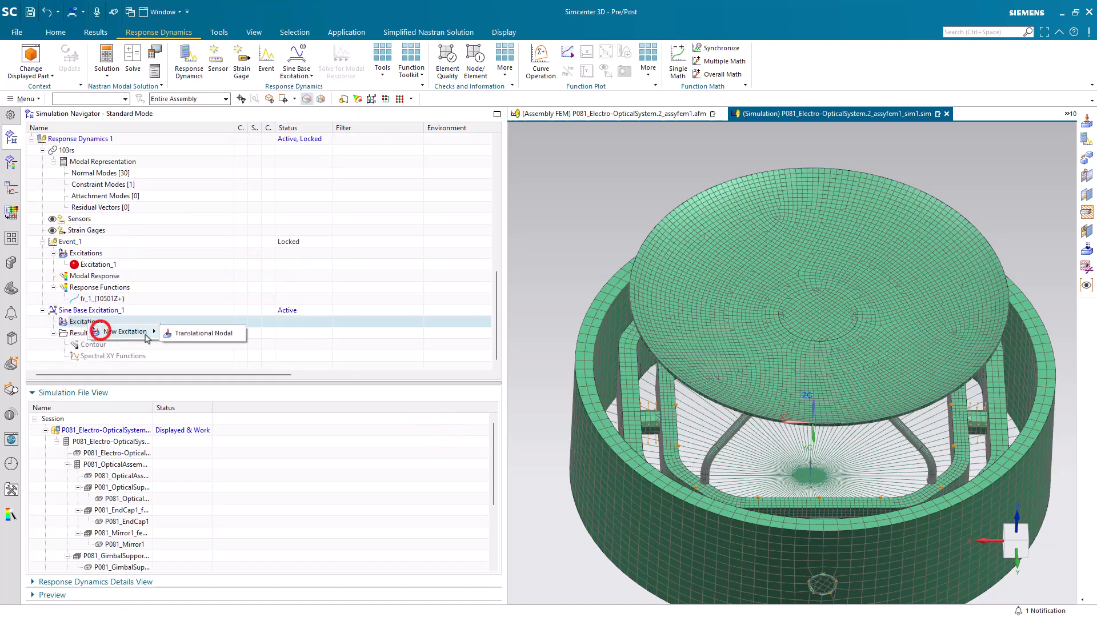
{"action": "left_click", "coordinate": [182, 337]}
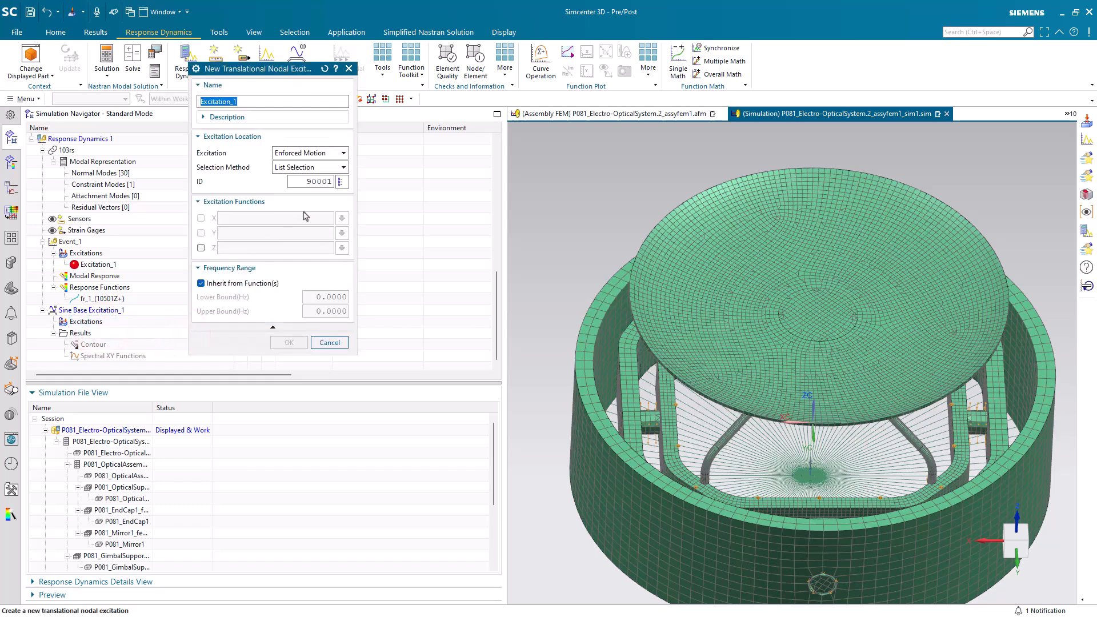
{"action": "left_click", "coordinate": [341, 182]}
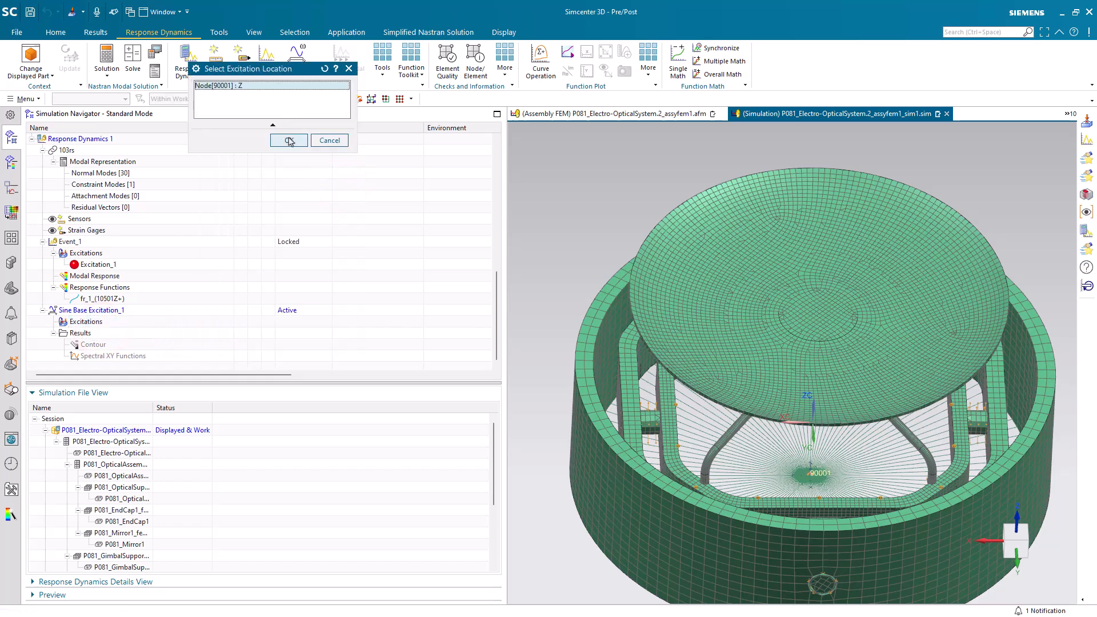
{"action": "left_click", "coordinate": [289, 138]}
Assign the existing acceleration spectrum record to the Z excitation function, preview its curve, and create the excitation
{"action": "left_click", "coordinate": [342, 247]}
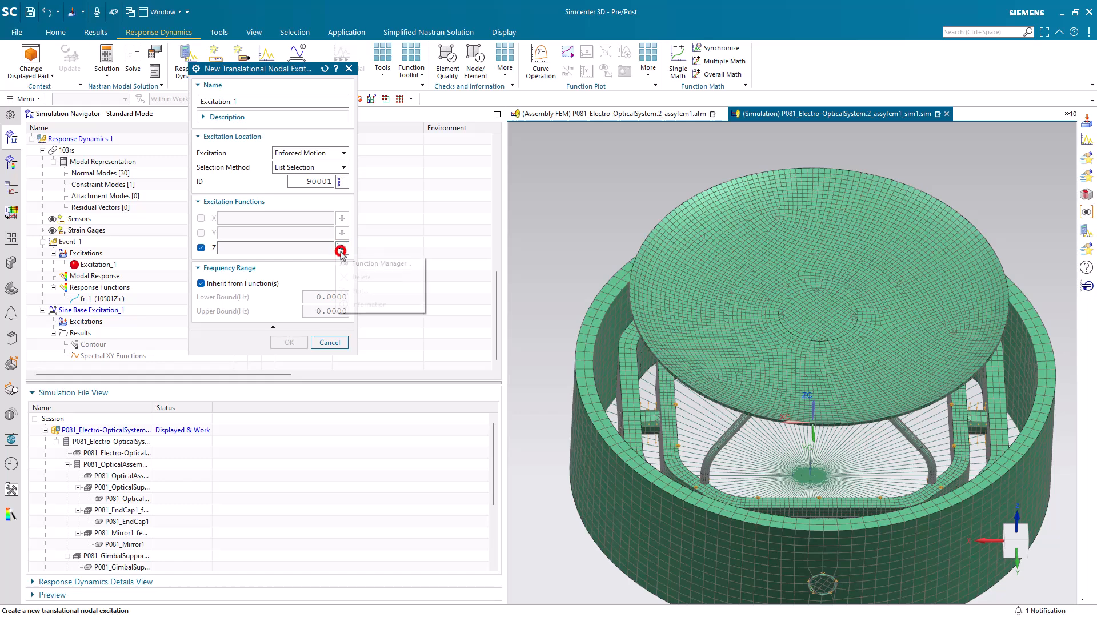
{"action": "left_click", "coordinate": [344, 264]}
{"action": "left_click", "coordinate": [259, 150]}
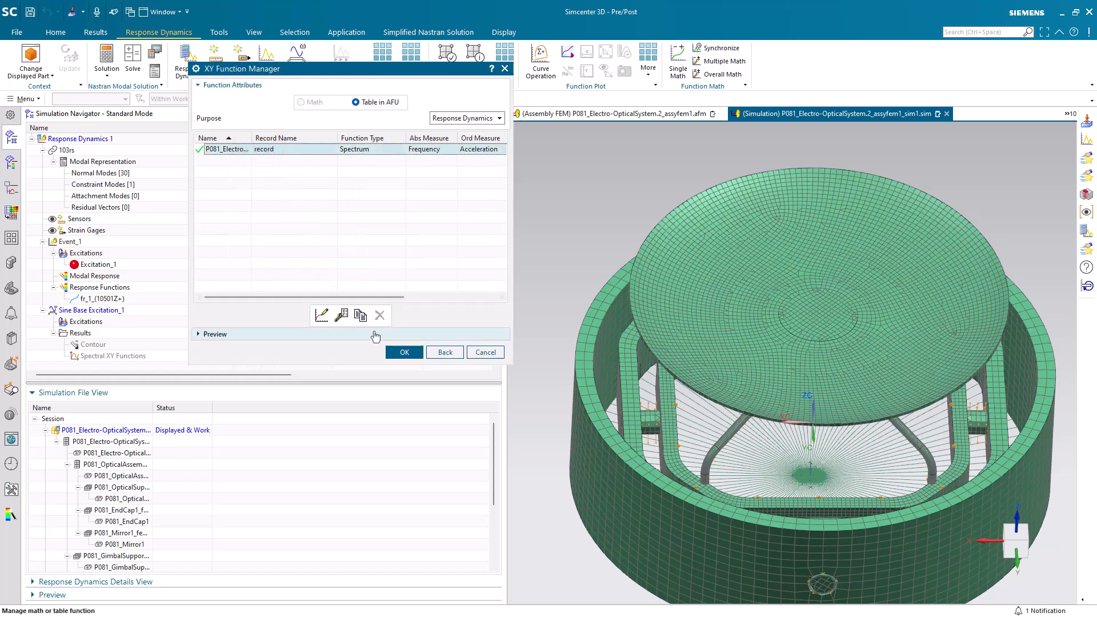
{"action": "left_click", "coordinate": [374, 334]}
{"action": "left_click", "coordinate": [340, 366]}
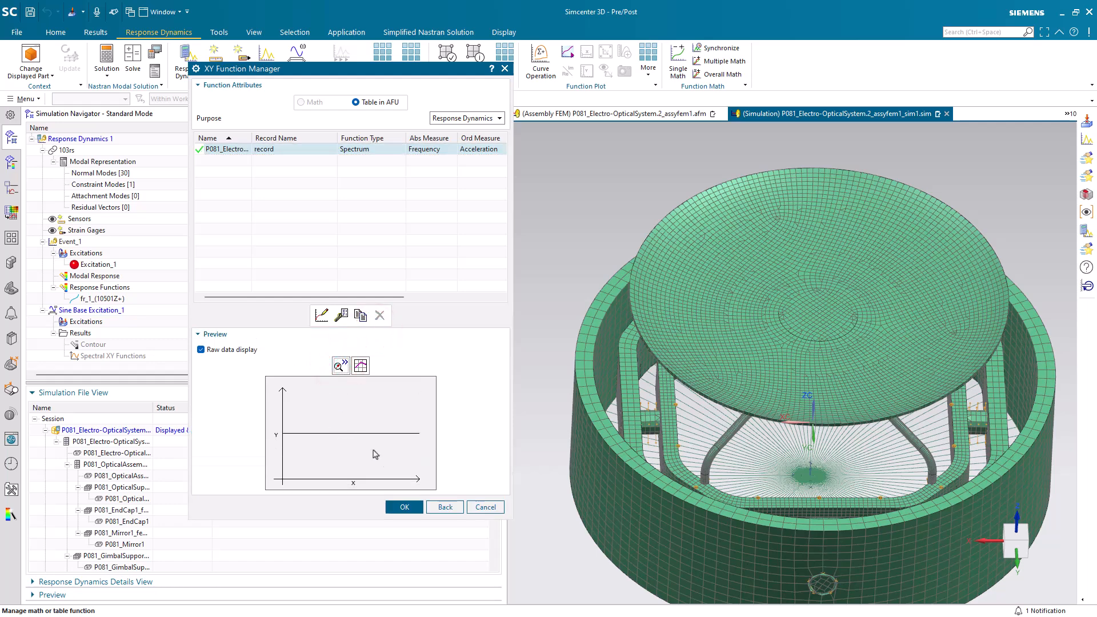
{"action": "left_click", "coordinate": [400, 506]}
{"action": "left_click", "coordinate": [290, 342]}
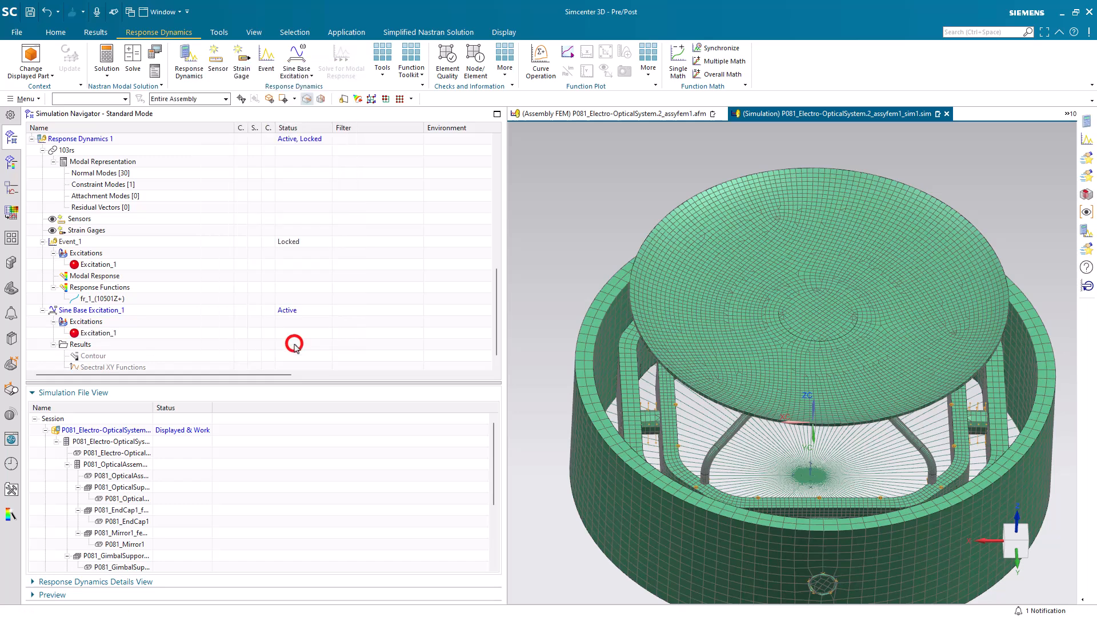
Solve the sine base excitation event and close the solver input file report
{"action": "right_click", "coordinate": [92, 311]}
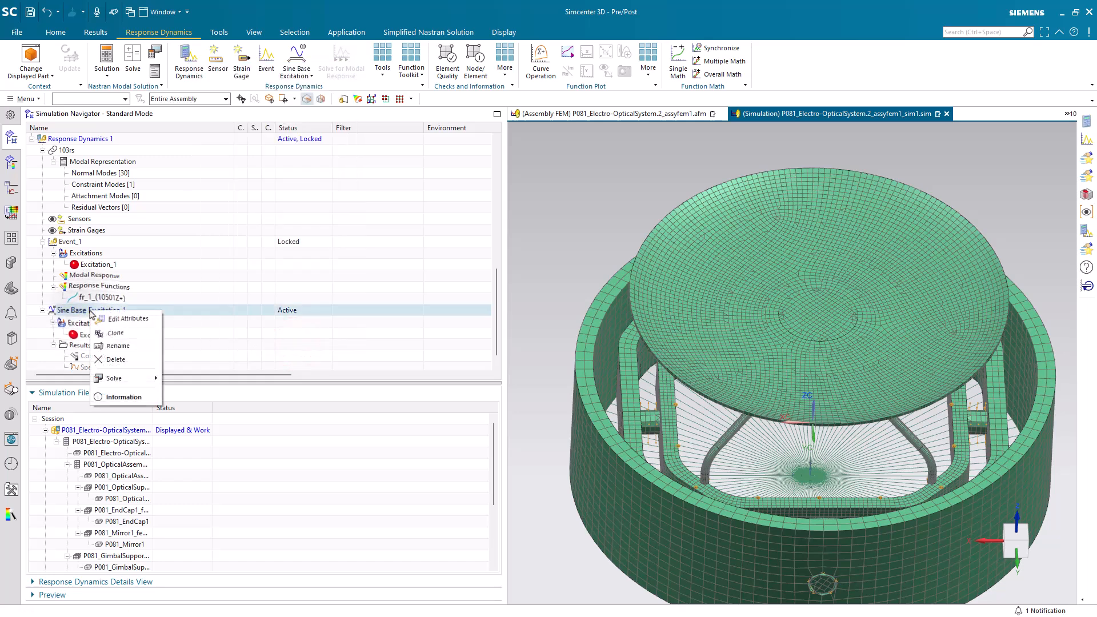
{"action": "left_click", "coordinate": [114, 378]}
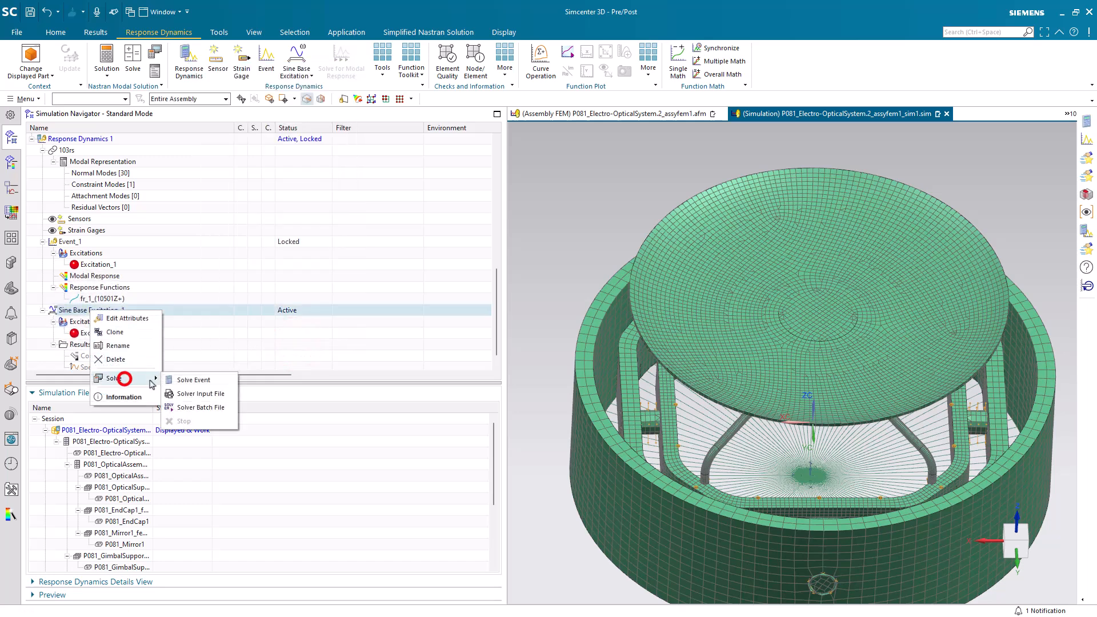
{"action": "left_click", "coordinate": [181, 381]}
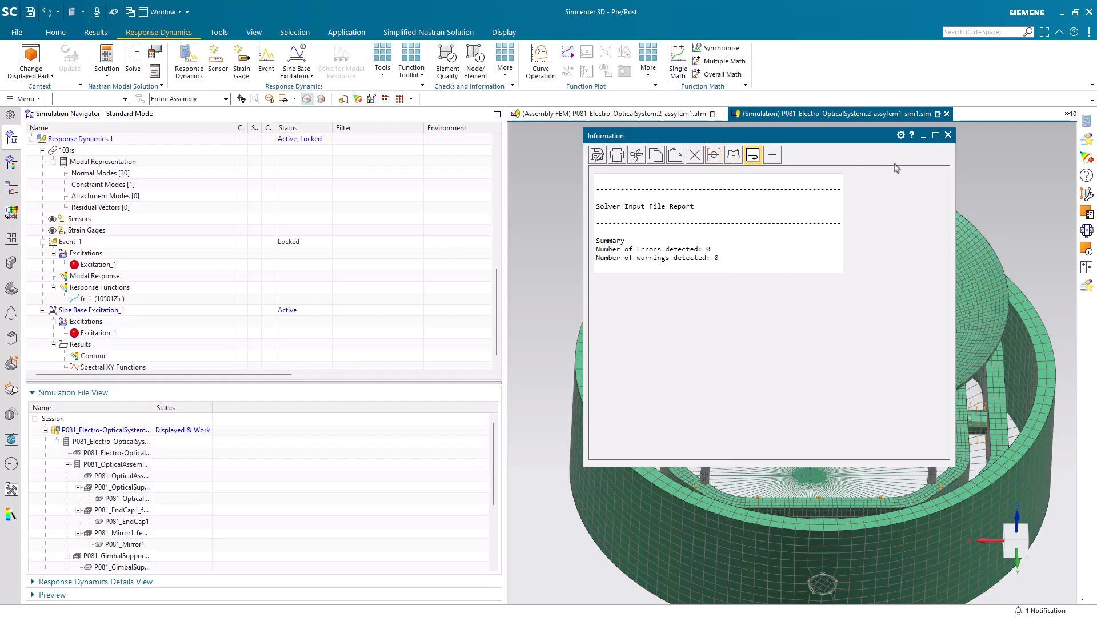
{"action": "left_click", "coordinate": [947, 135]}
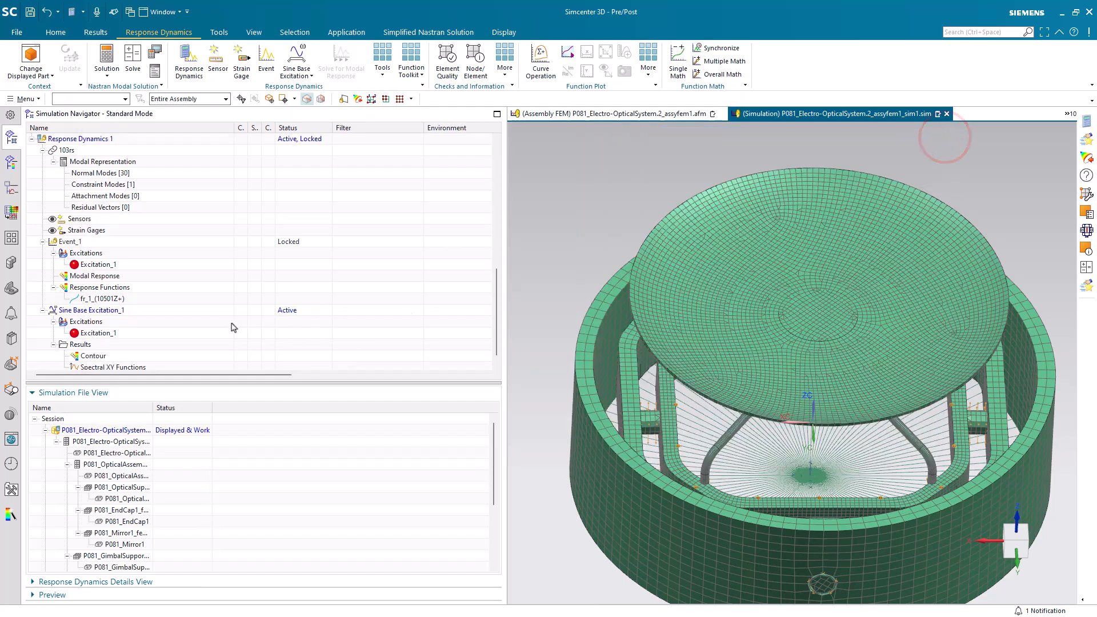
Plot the sine base excitation's Tz displacement response at node 10501 in a new graph window
{"action": "scroll", "coordinate": [168, 348], "scroll_direction": "down", "scroll_amount": 1}
{"action": "double_click", "coordinate": [122, 356]}
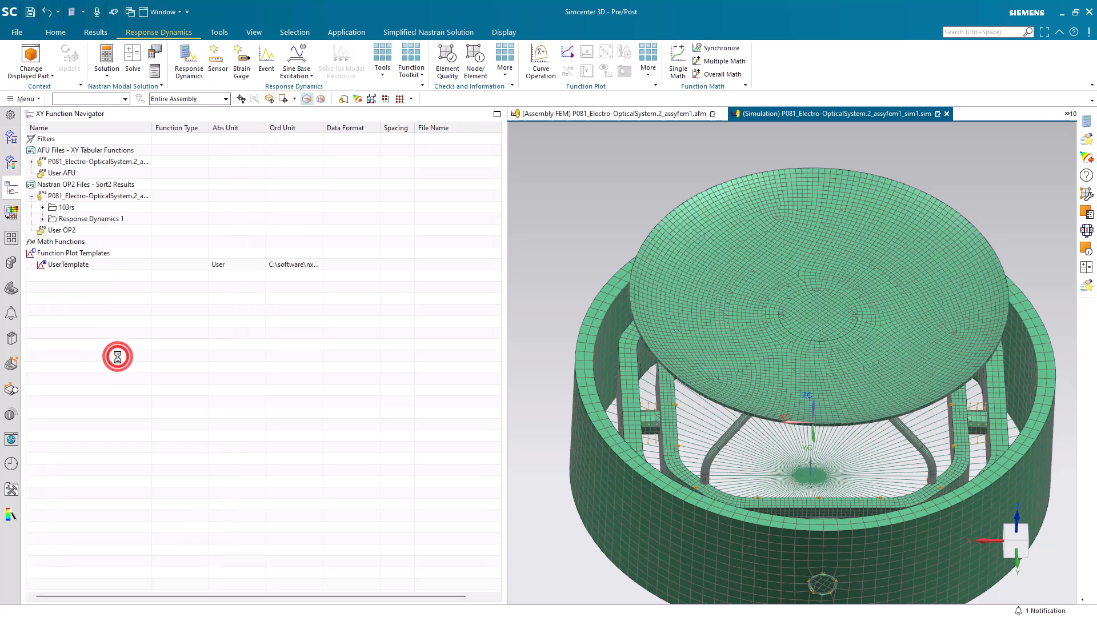
{"action": "left_click", "coordinate": [43, 219]}
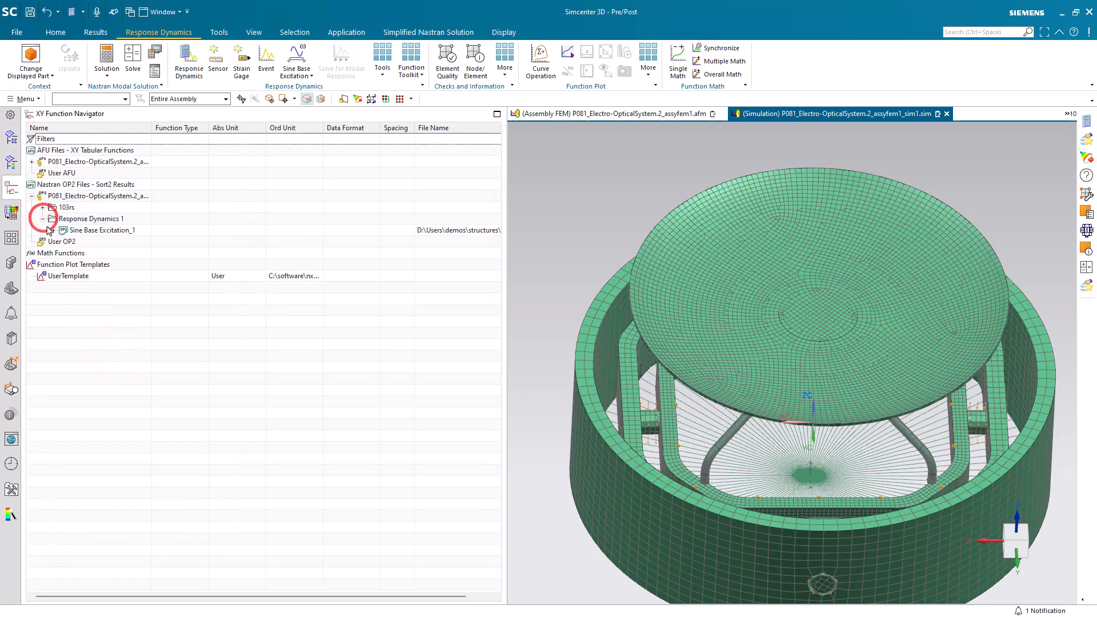
{"action": "left_click", "coordinate": [53, 230]}
{"action": "left_click", "coordinate": [64, 242]}
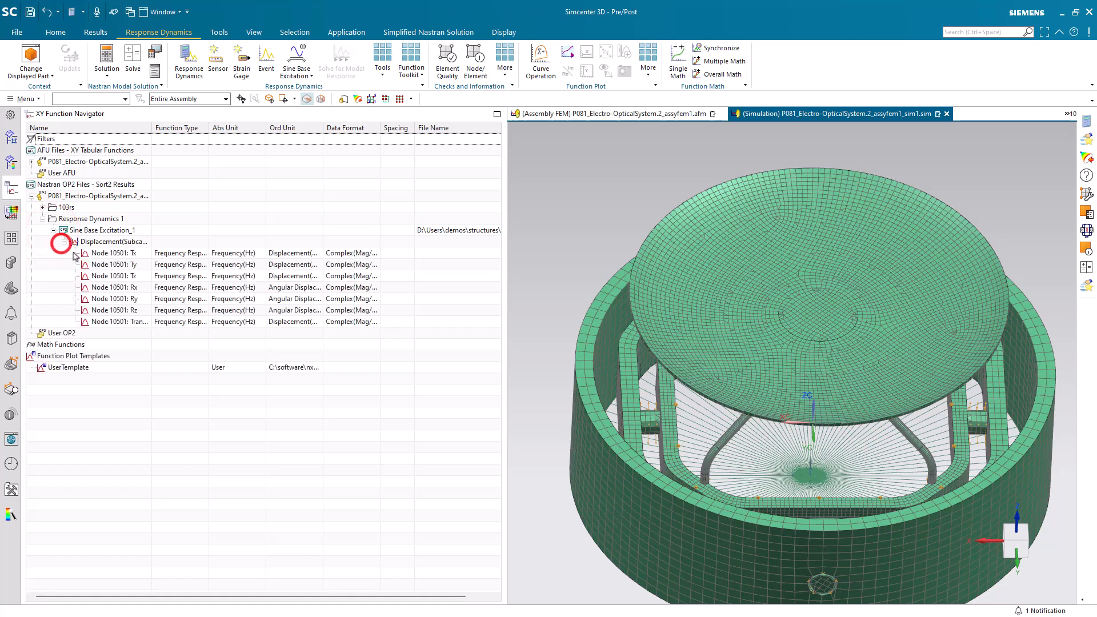
{"action": "left_click", "coordinate": [114, 275]}
{"action": "right_click", "coordinate": [115, 278]}
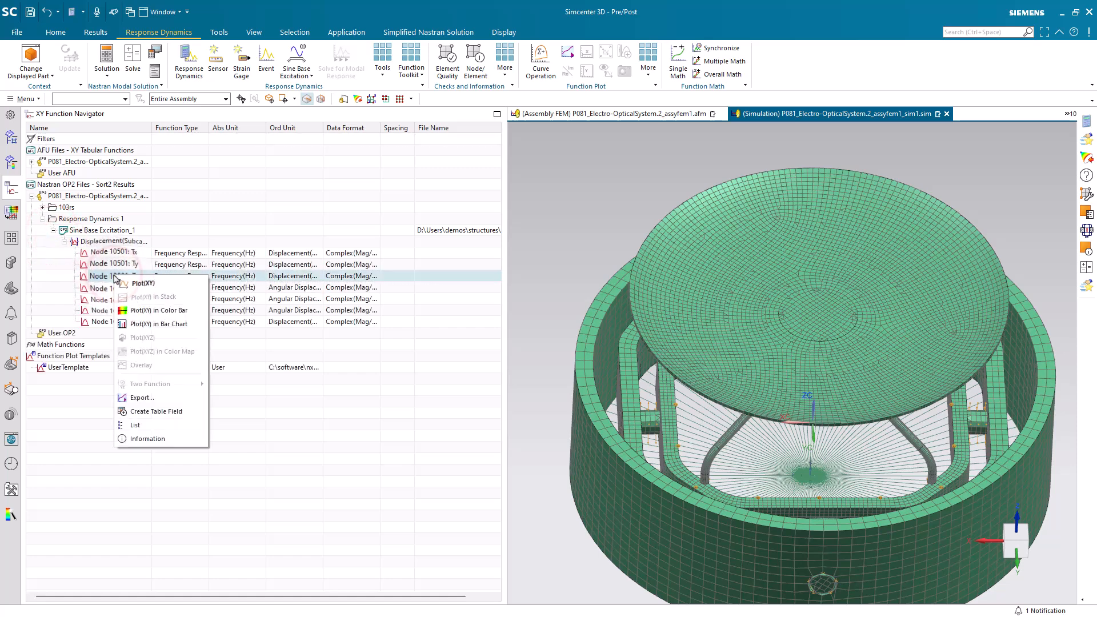
{"action": "left_click", "coordinate": [124, 283]}
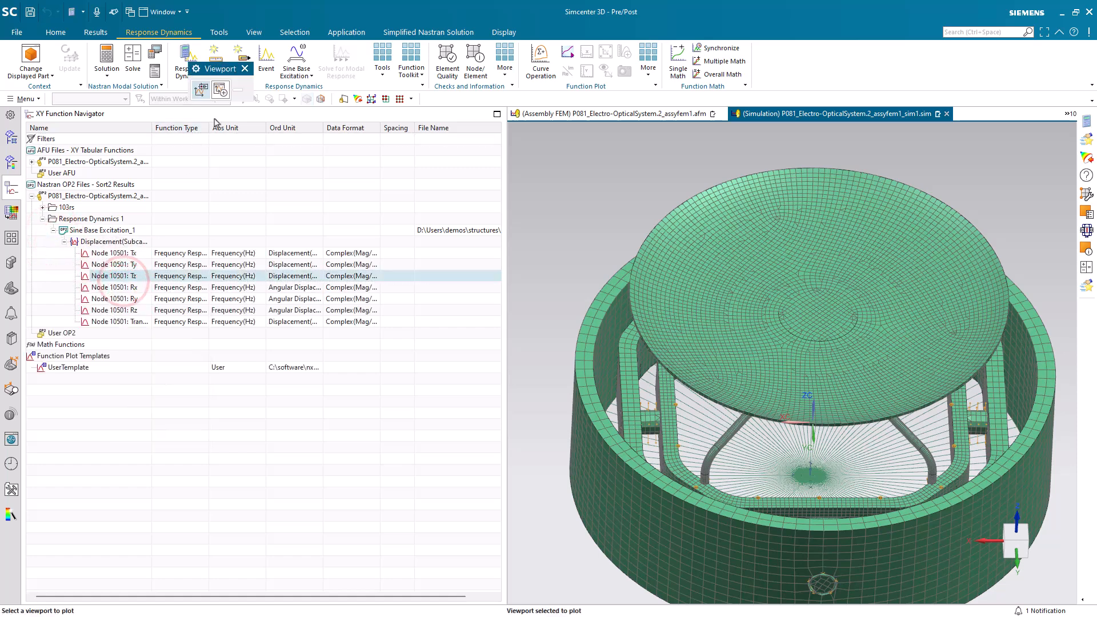
{"action": "left_click", "coordinate": [222, 91]}
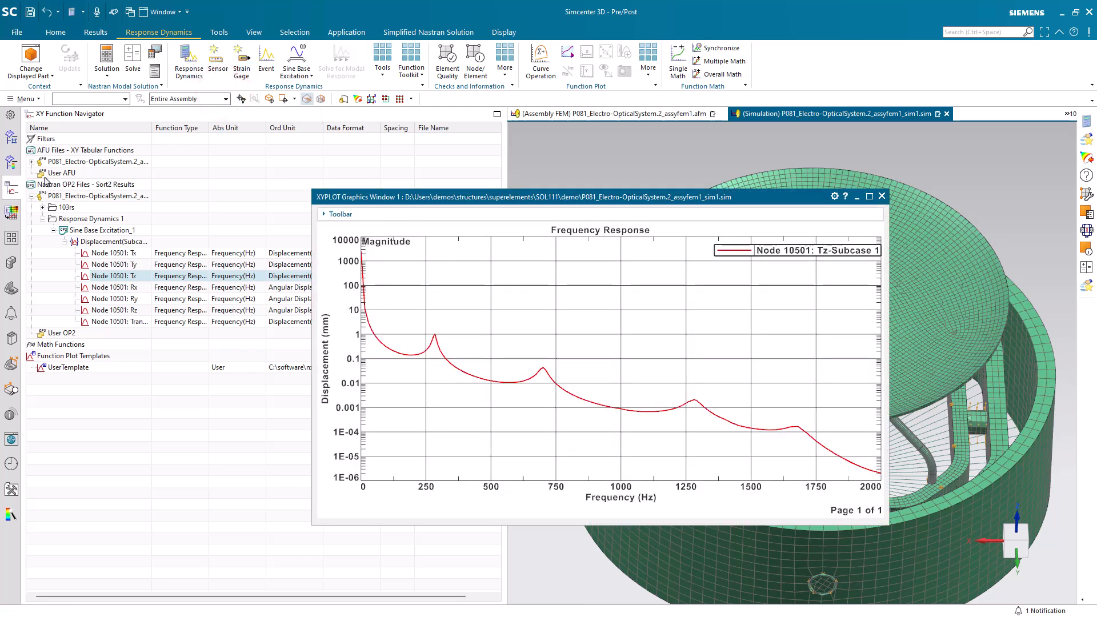
Overlay Event_1's response function fr_1_(10501Z+) on the node 10501 displacement plot for comparison, and close the graph
{"action": "left_click", "coordinate": [12, 137]}
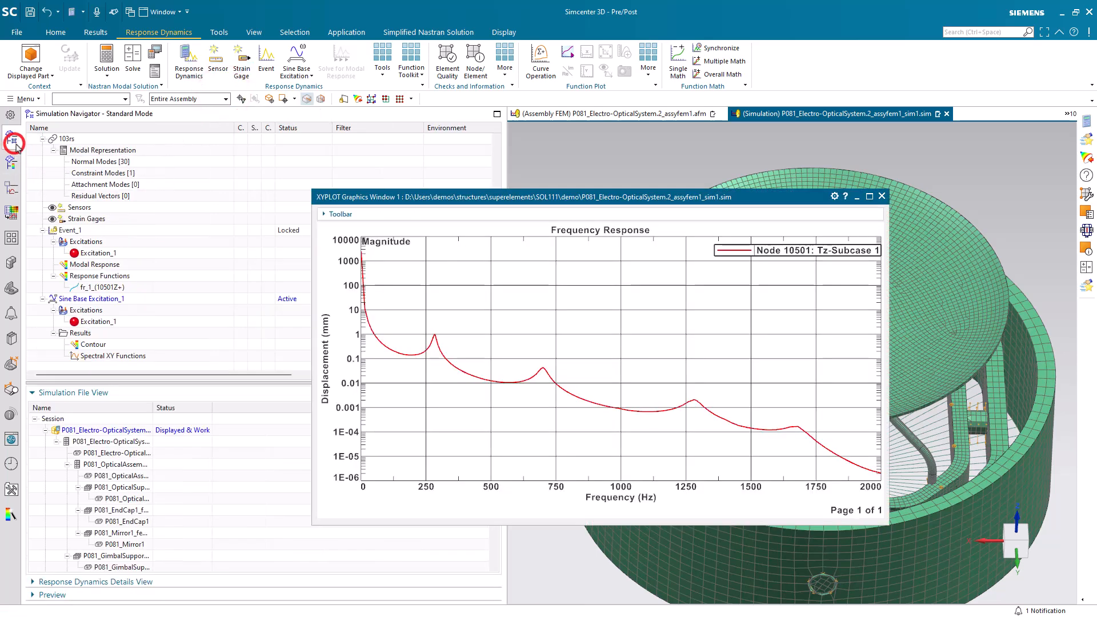
{"action": "right_click", "coordinate": [101, 288]}
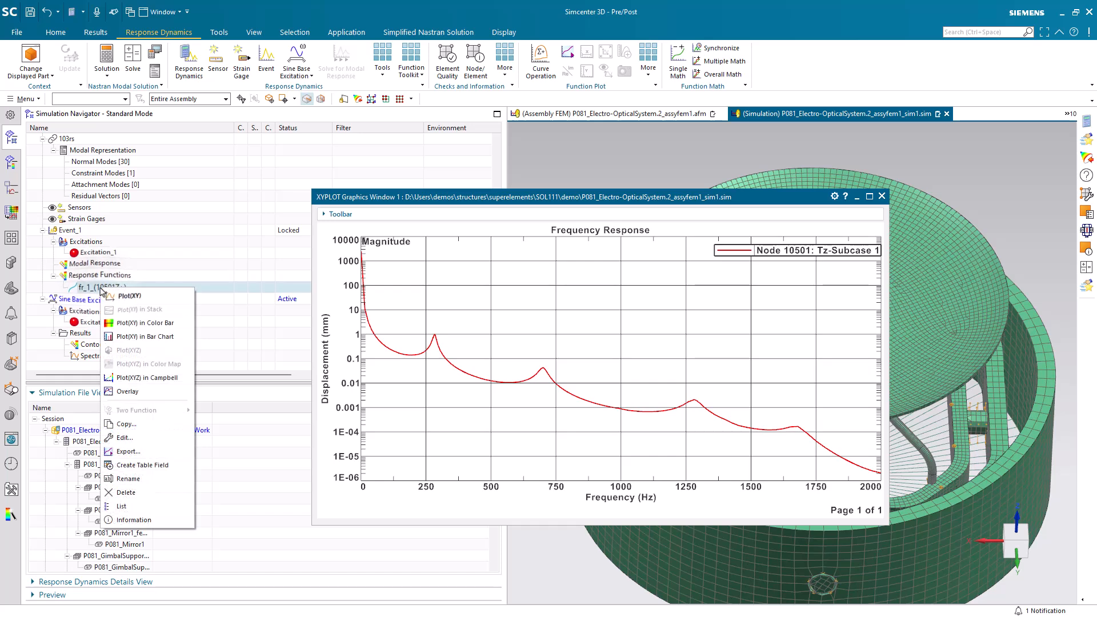
{"action": "left_click", "coordinate": [122, 391]}
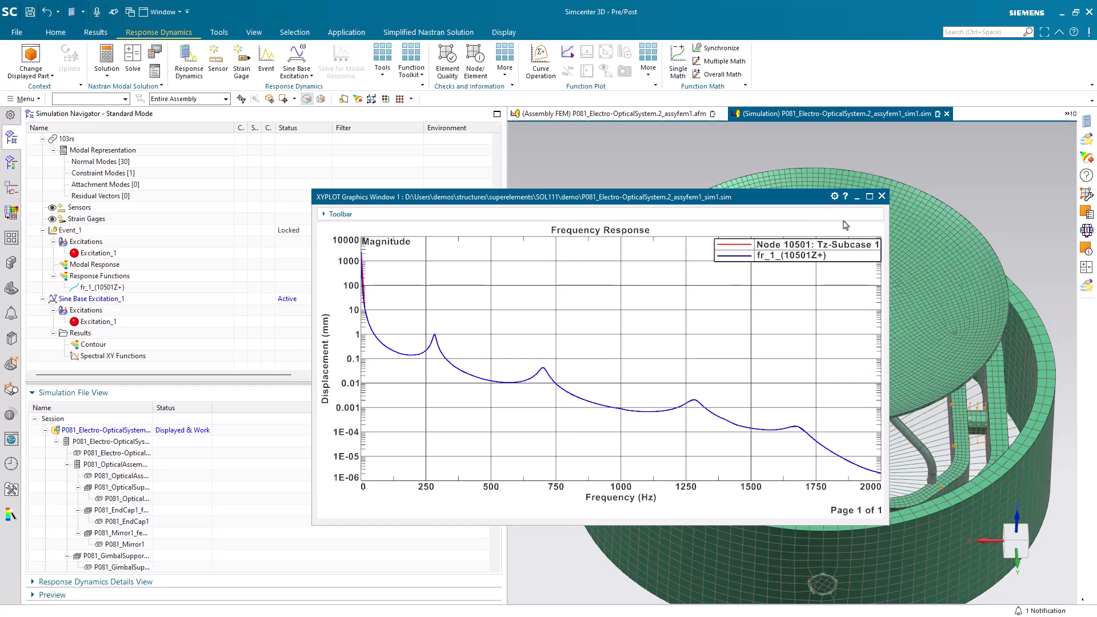
{"action": "left_click", "coordinate": [881, 196]}
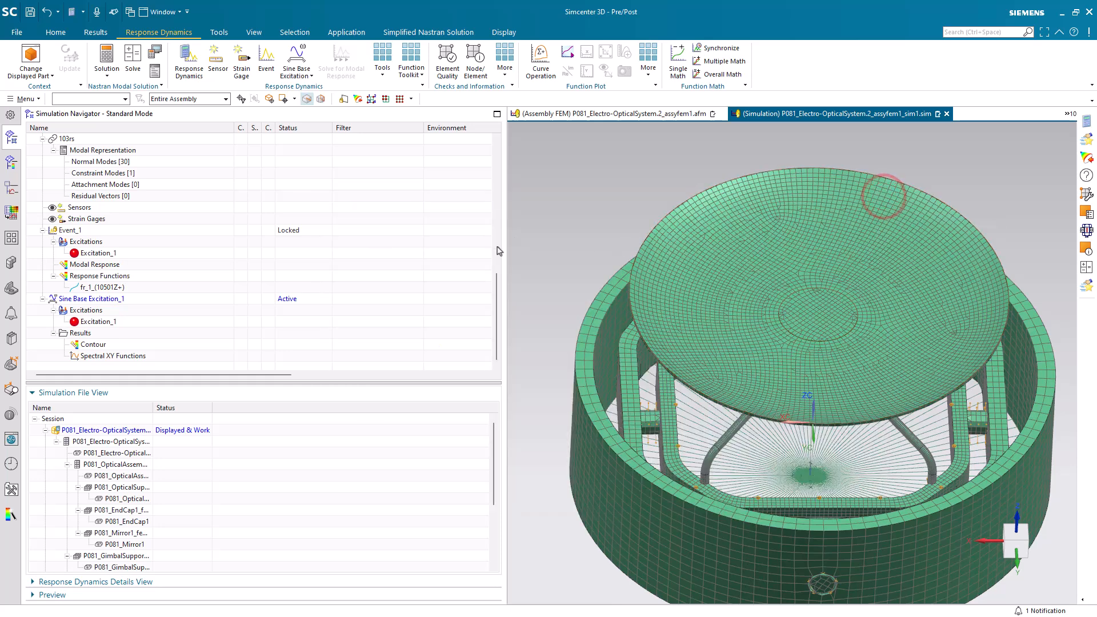
Create a Simcenter Nastran structural solution named 111 with the SOL 111 Modal Frequency Response type
{"action": "scroll", "coordinate": [498, 280], "scroll_direction": "up", "scroll_amount": 4}
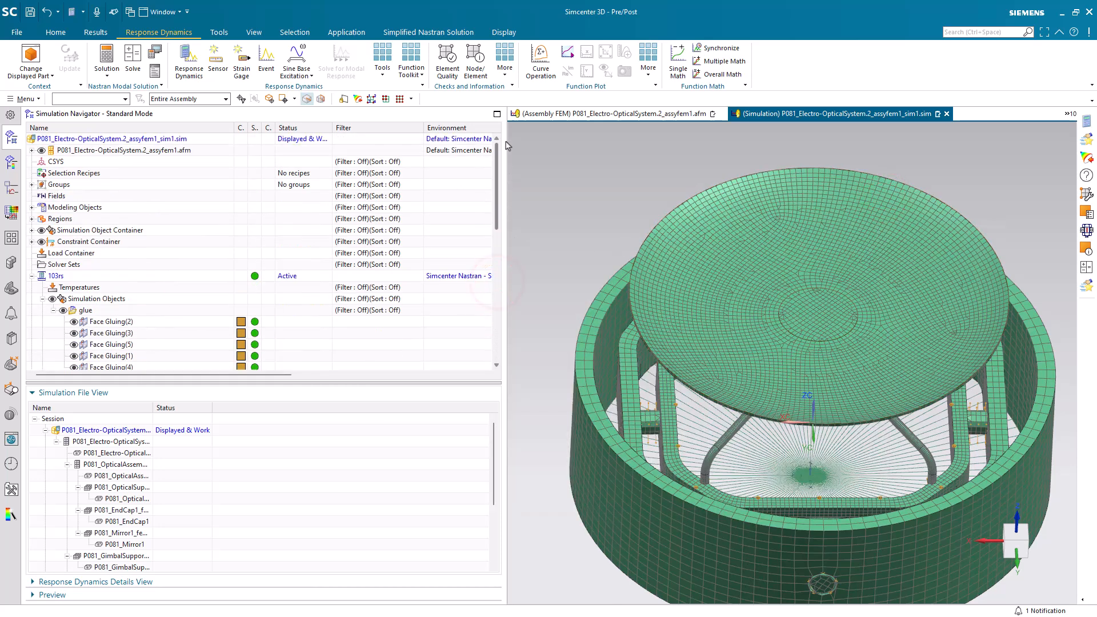
{"action": "left_click", "coordinate": [56, 32]}
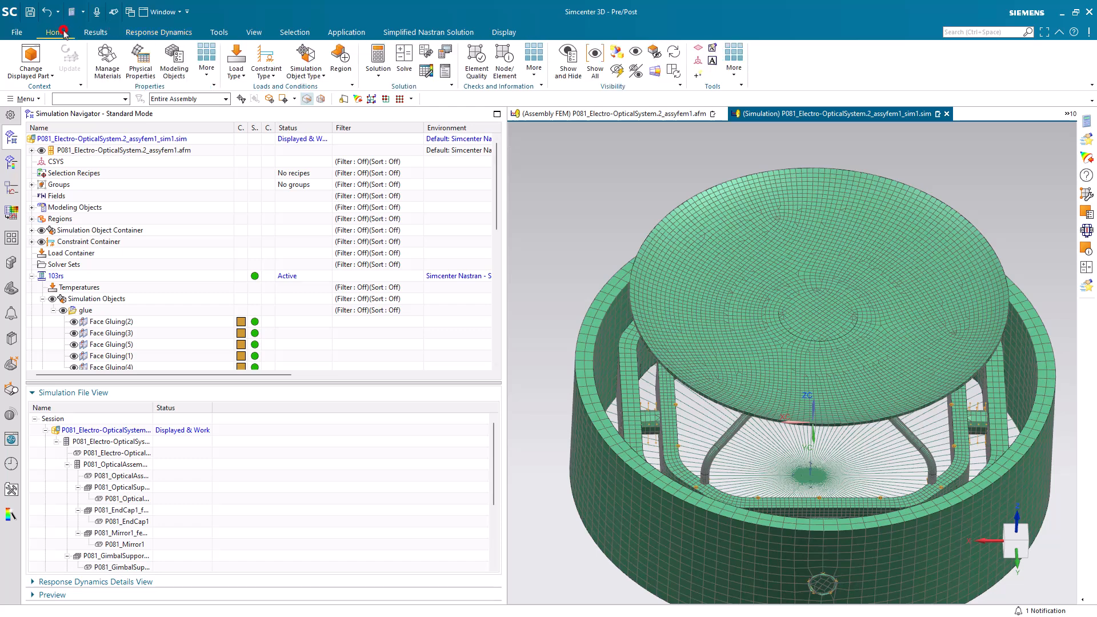
{"action": "left_click", "coordinate": [378, 69]}
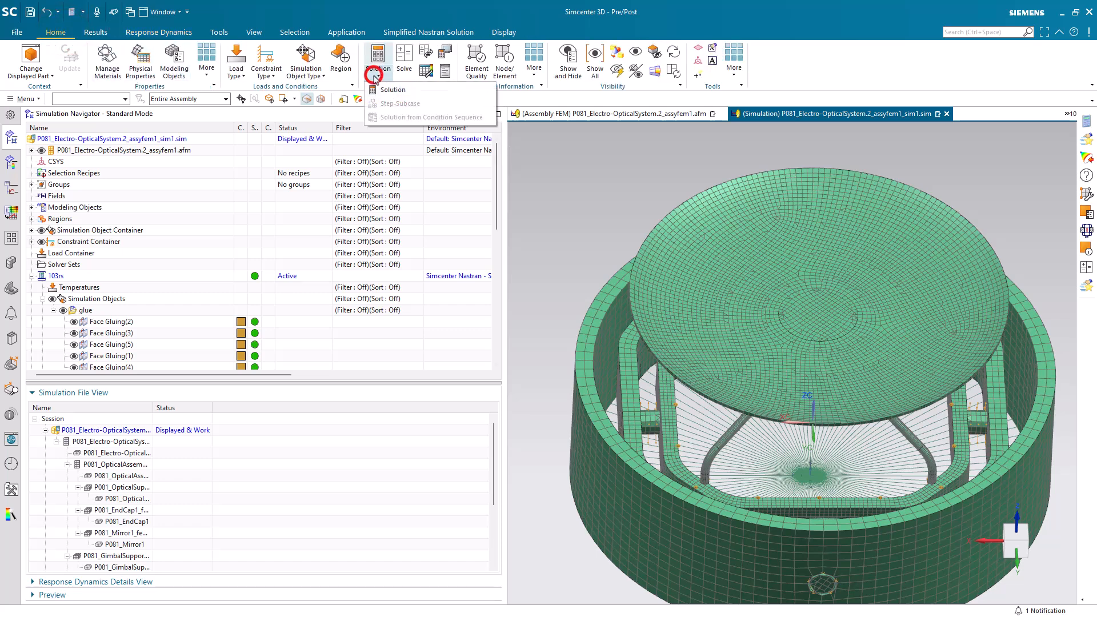
{"action": "left_click", "coordinate": [384, 91]}
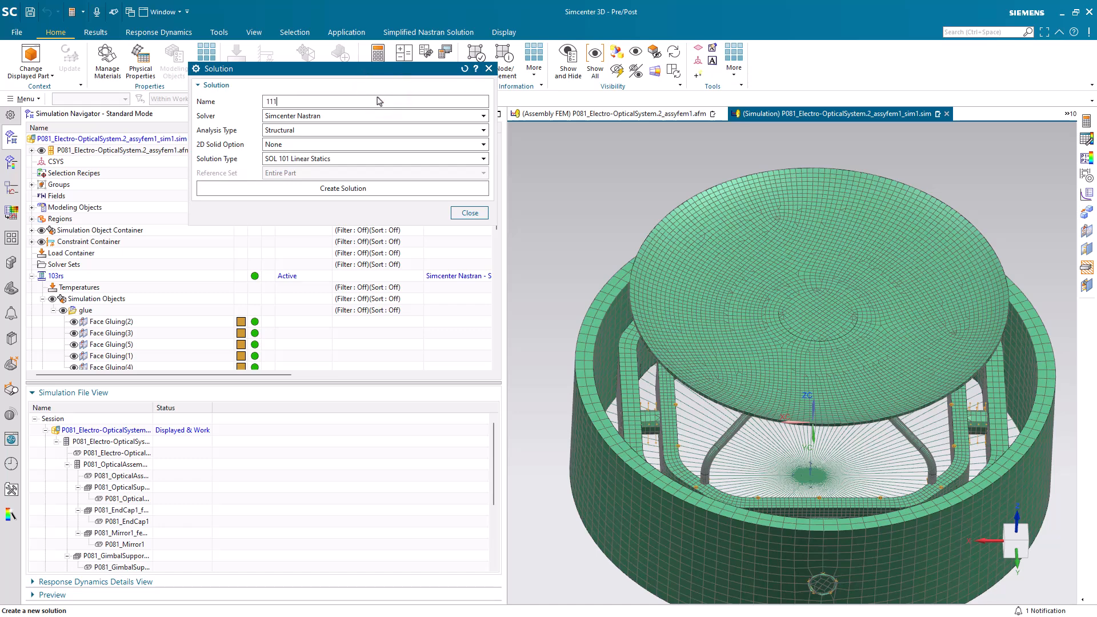
{"action": "type", "text": "111"}
{"action": "left_click", "coordinate": [369, 159]}
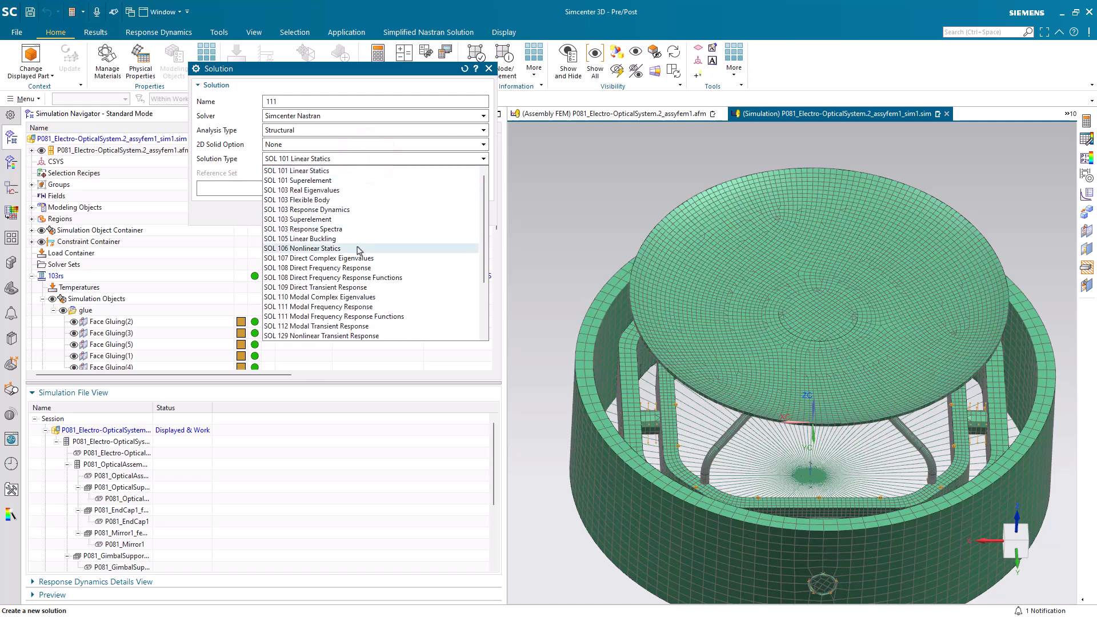
{"action": "left_click", "coordinate": [353, 306]}
{"action": "left_click", "coordinate": [332, 193]}
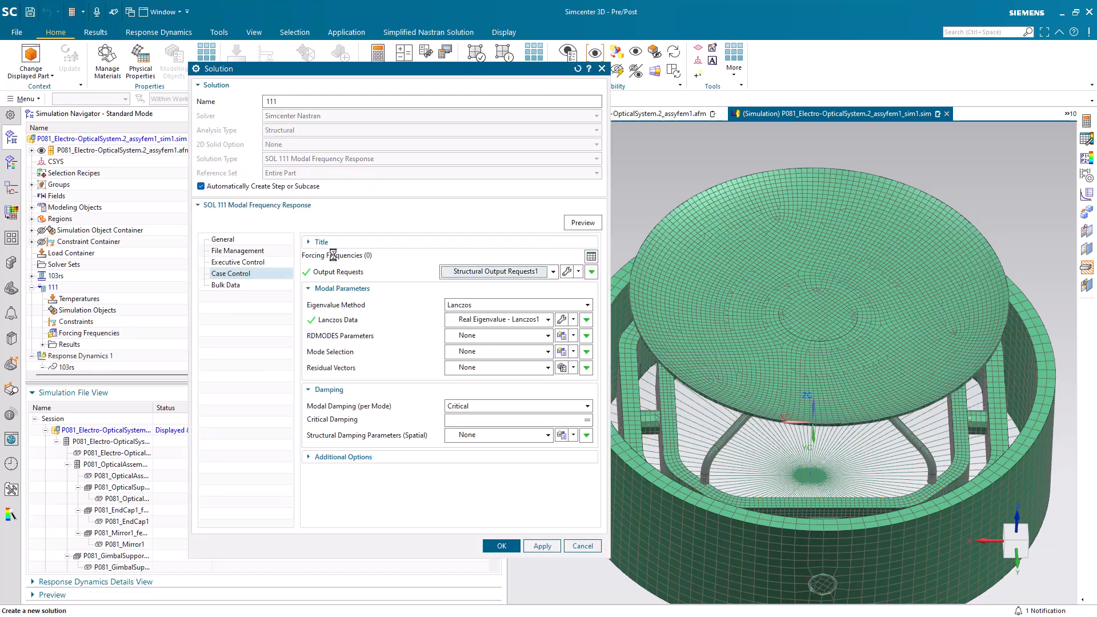
Preview the existing Structural Output Requests1 assigned to solution 111, and leave it without changes
{"action": "left_click_drag", "start_coordinate": [369, 68], "coordinate": [701, 94]}
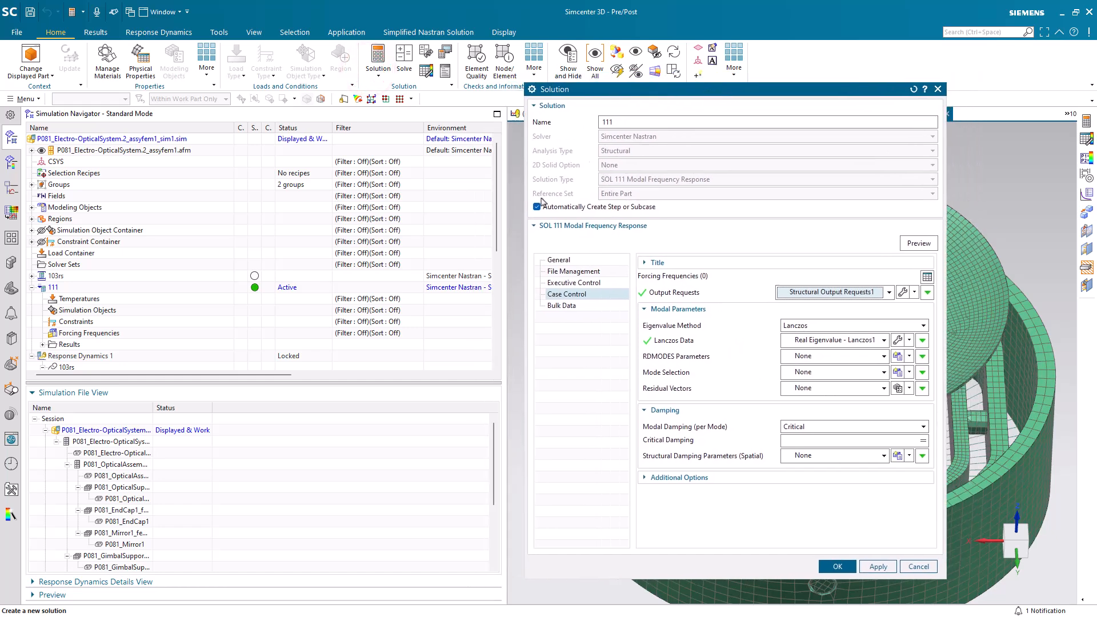
{"action": "left_click_drag", "start_coordinate": [495, 213], "coordinate": [499, 324]}
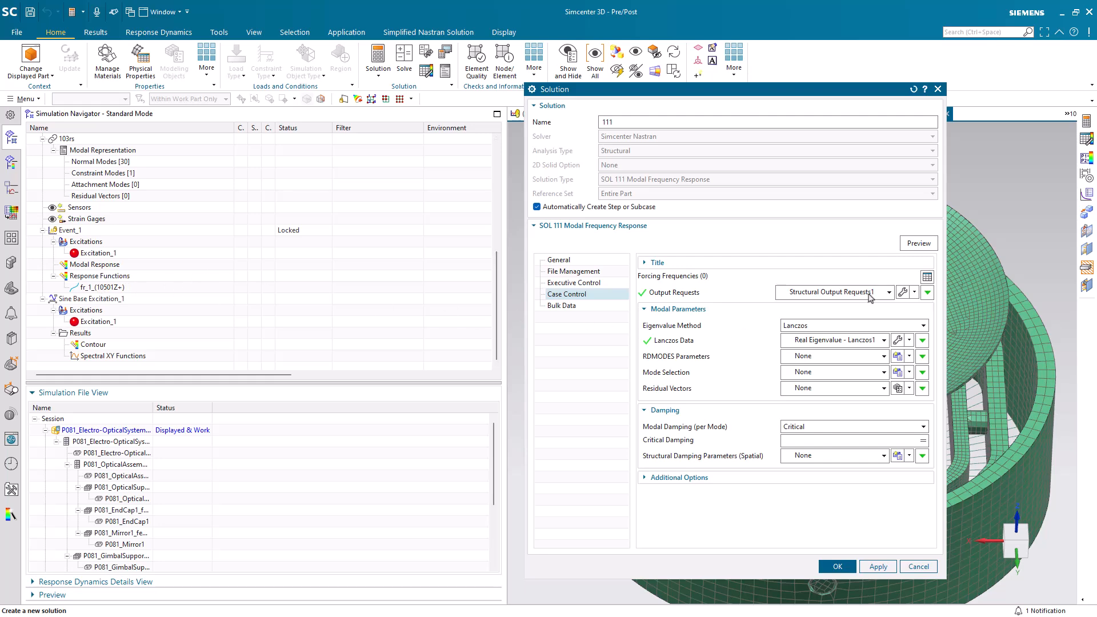
{"action": "left_click", "coordinate": [901, 294]}
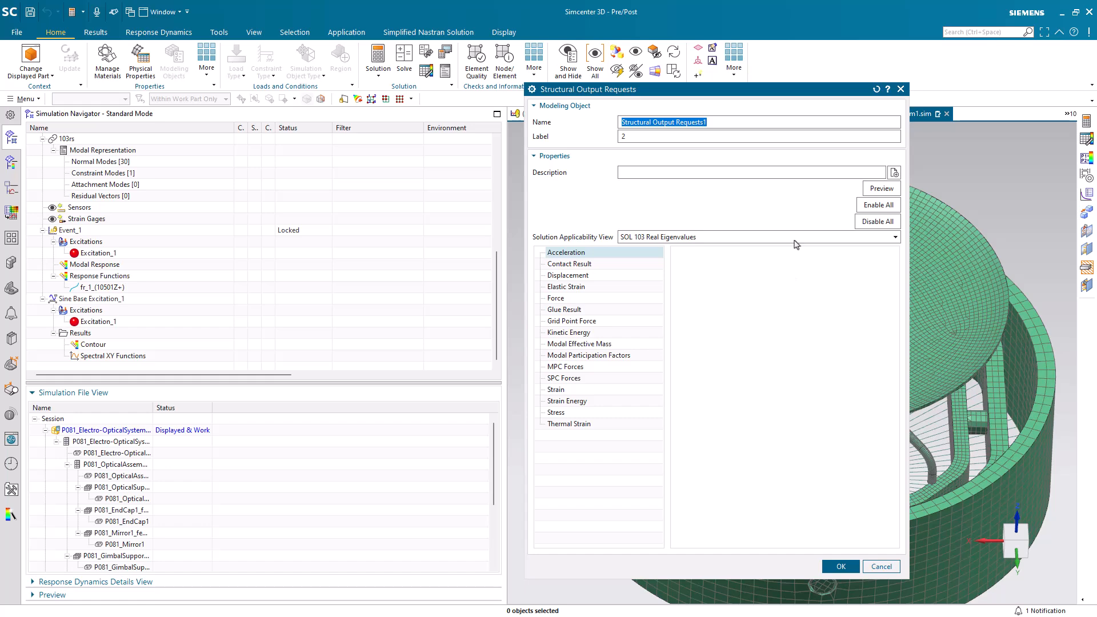
{"action": "left_click", "coordinate": [882, 188]}
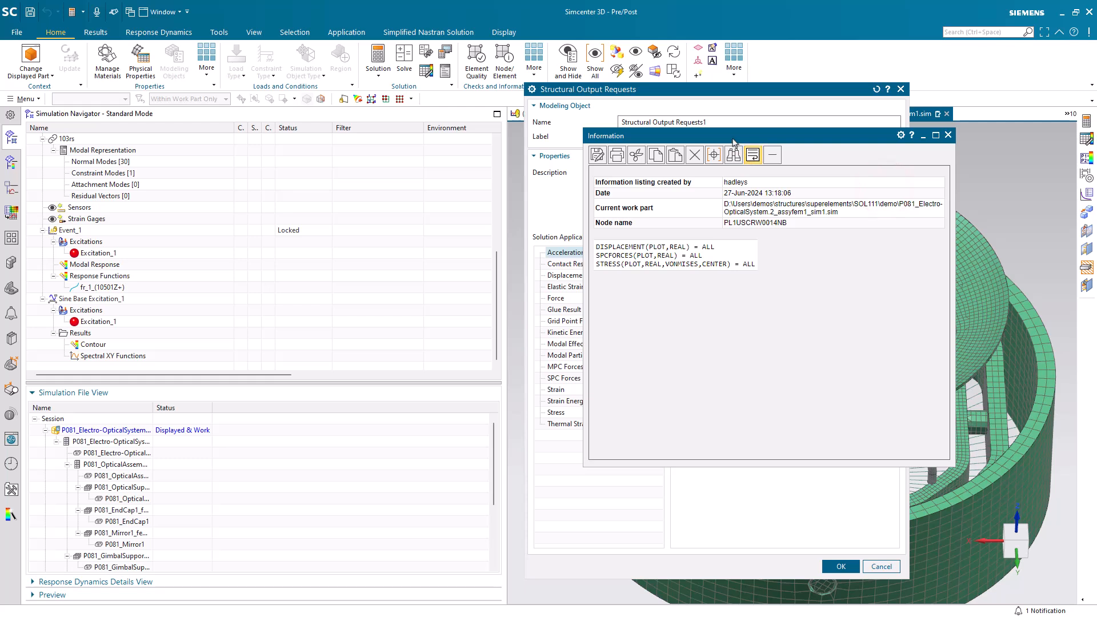
{"action": "left_click_drag", "start_coordinate": [734, 136], "coordinate": [290, 144]}
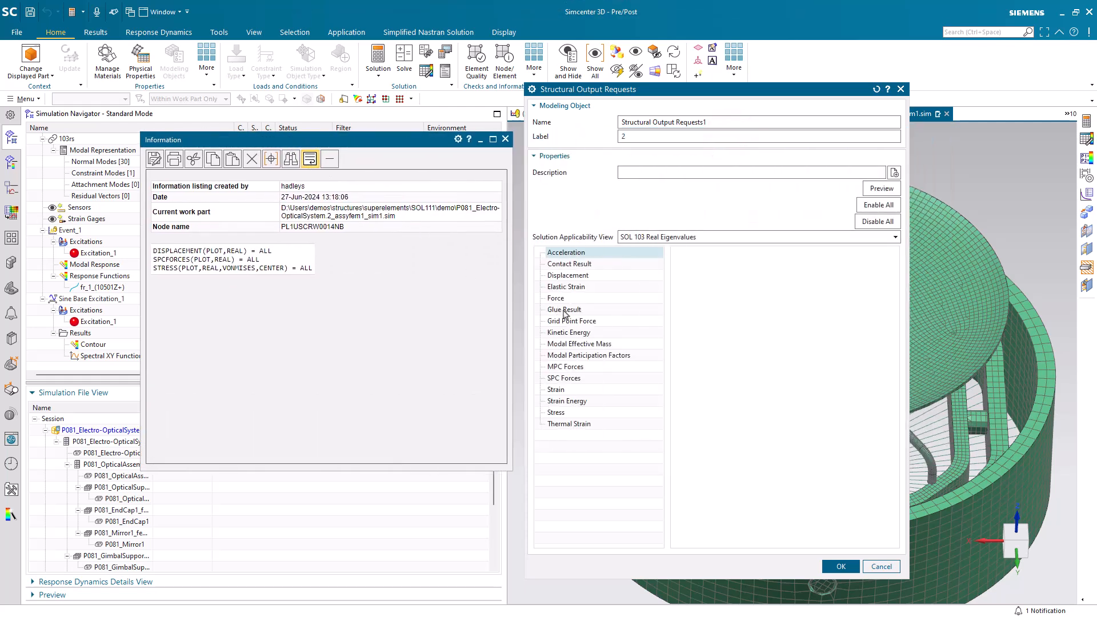
{"action": "left_click", "coordinate": [890, 566]}
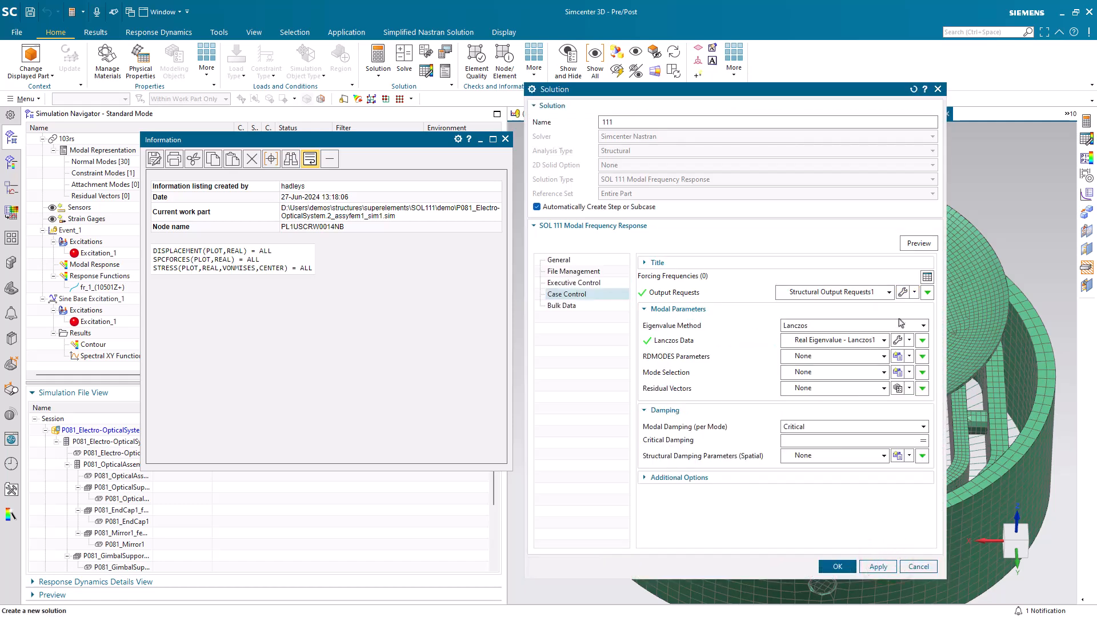
Start a new structural output requests object, preview its default requests, and filter its options to SOL 111 Modal Frequency Response
{"action": "left_click", "coordinate": [914, 293]}
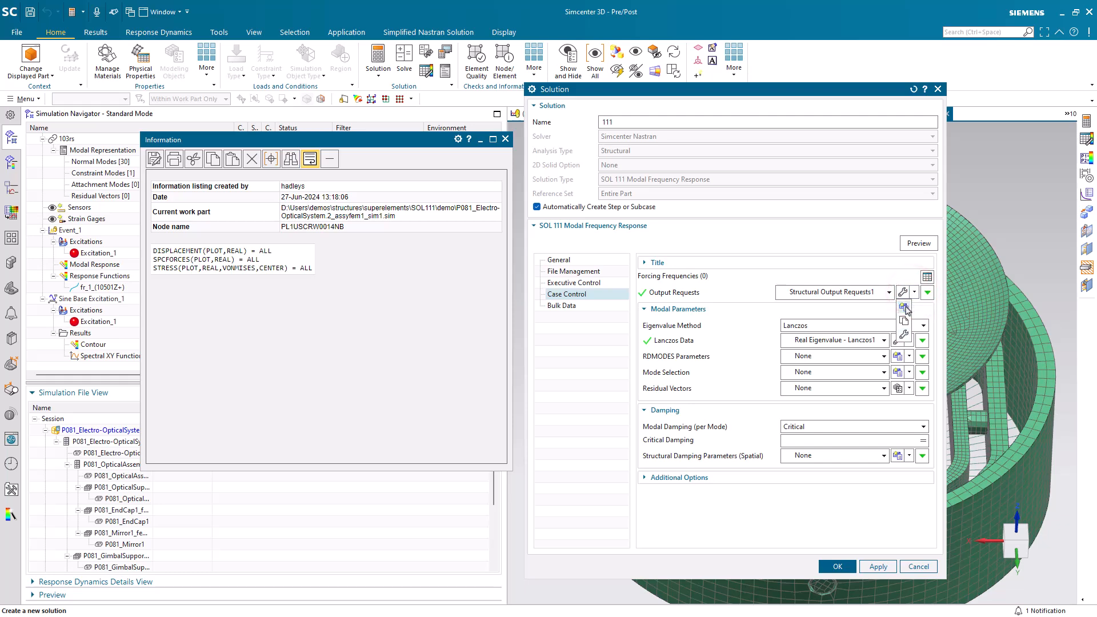
{"action": "left_click", "coordinate": [905, 309]}
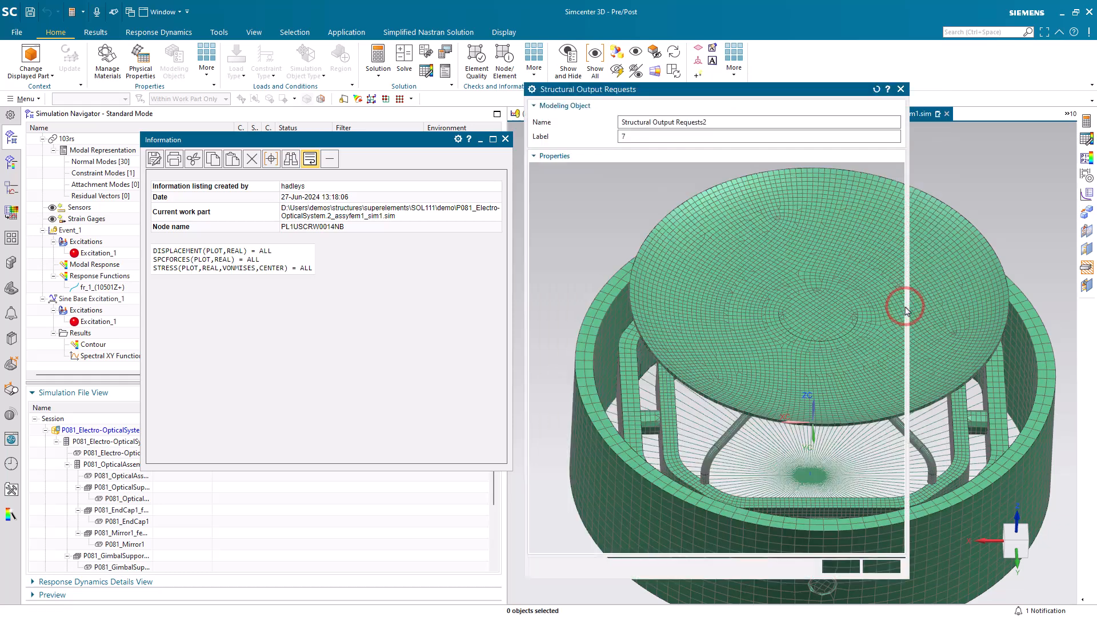
{"action": "left_click", "coordinate": [881, 190]}
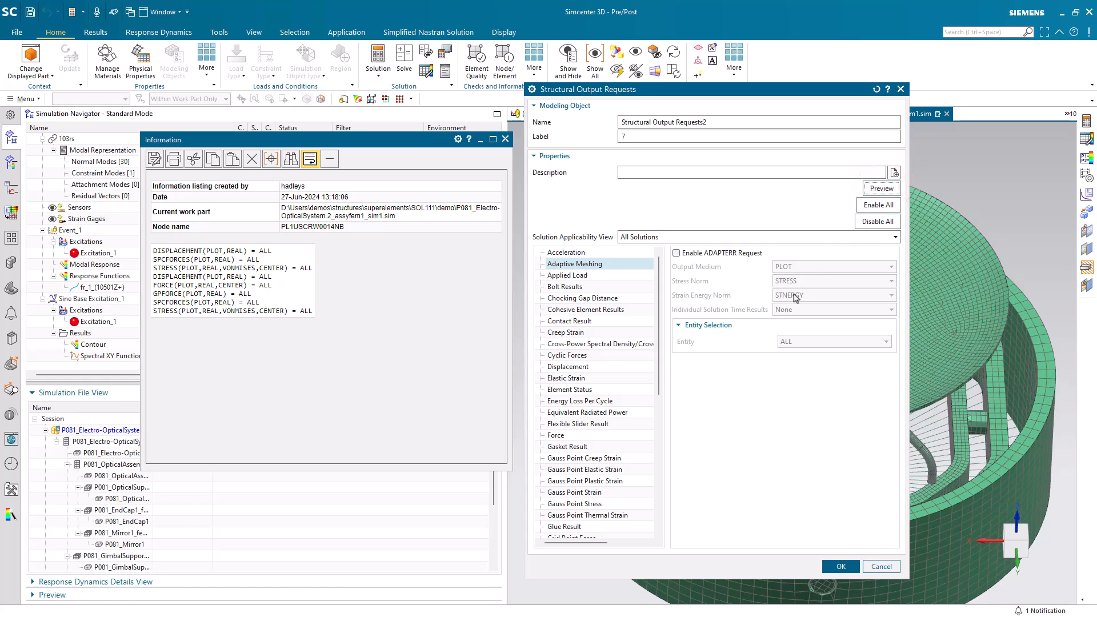
{"action": "left_click", "coordinate": [627, 239]}
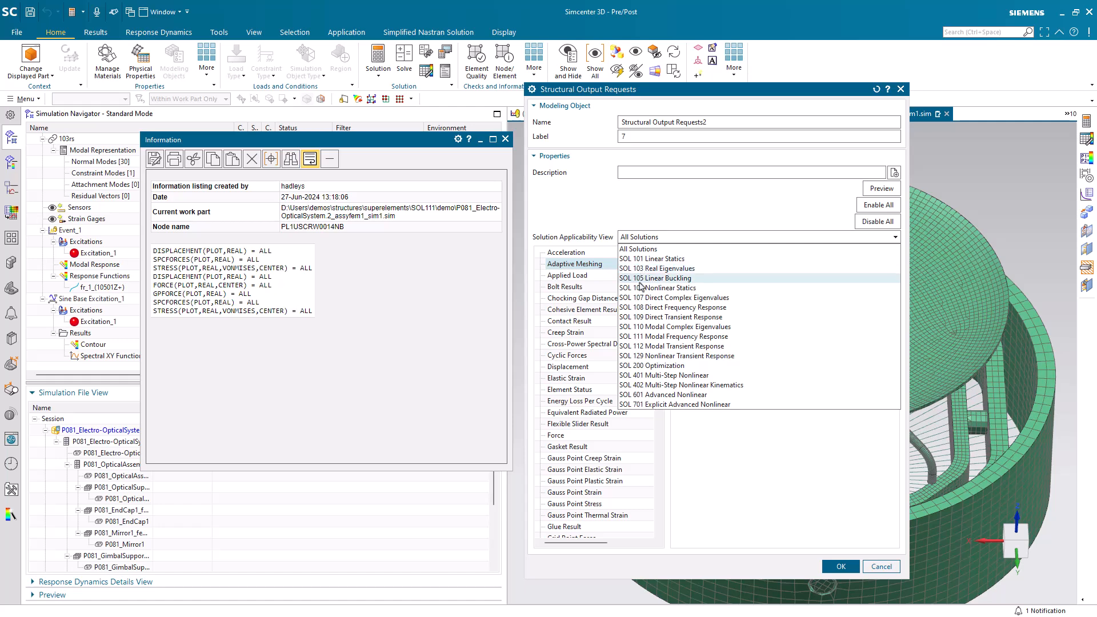
{"action": "left_click", "coordinate": [646, 336]}
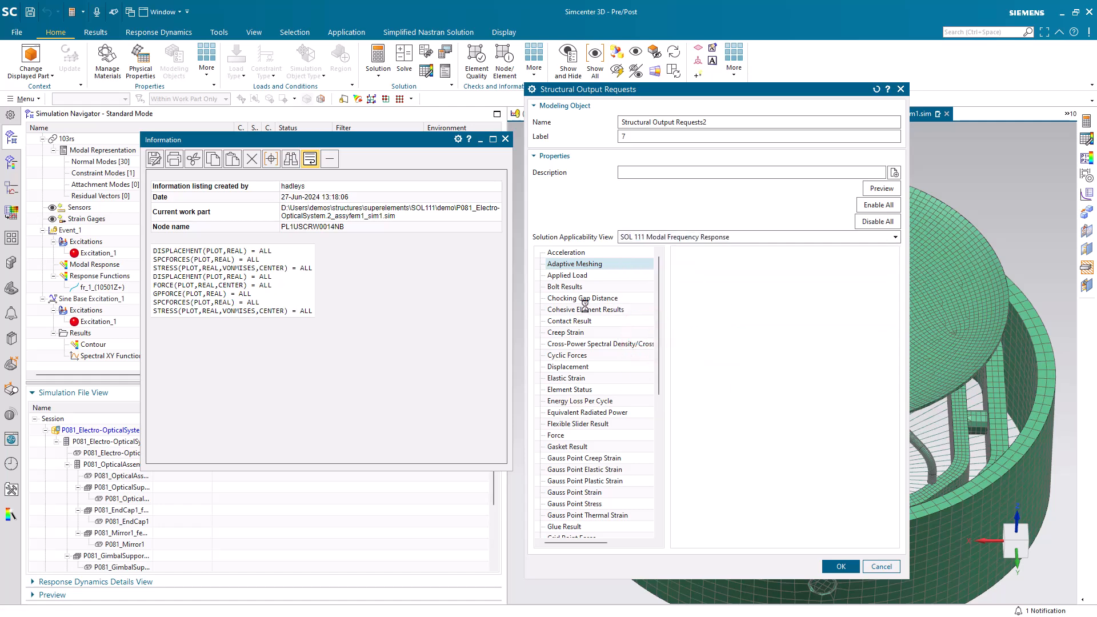
Disable the force, grid point force, SPC forces and stress requests in the new output requests object
{"action": "left_click", "coordinate": [557, 333]}
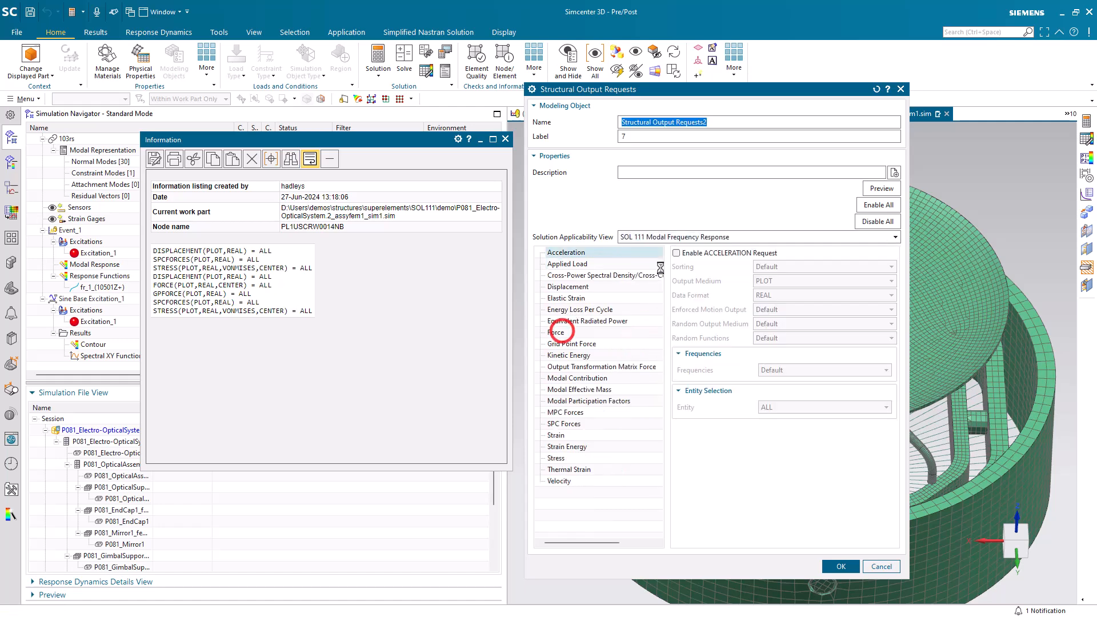
{"action": "left_click", "coordinate": [676, 253]}
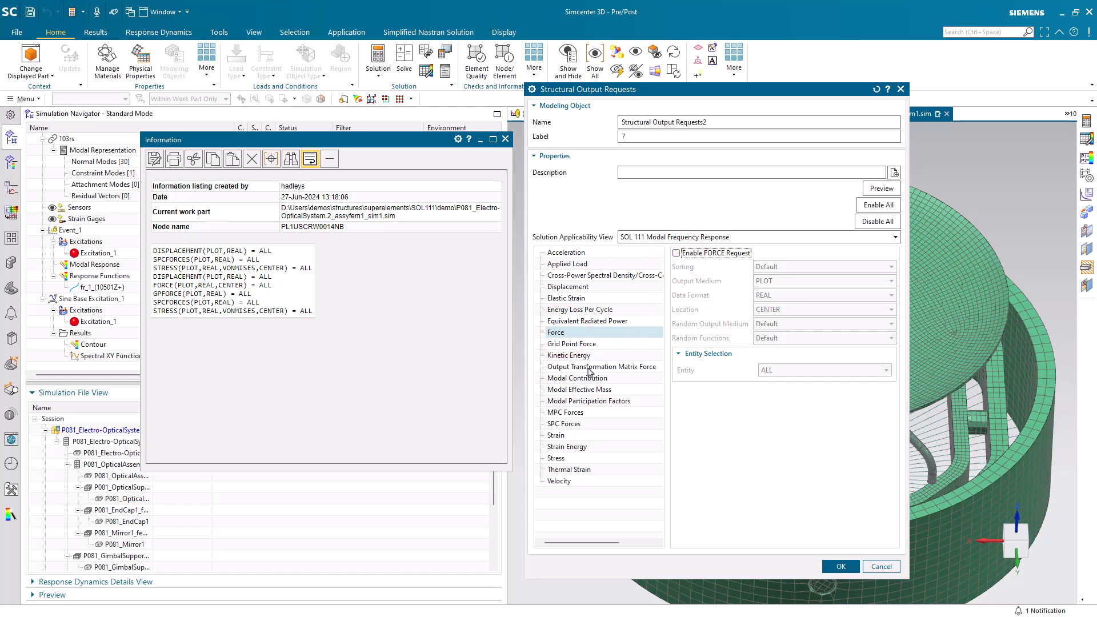
{"action": "left_click", "coordinate": [571, 344]}
{"action": "left_click", "coordinate": [676, 253]}
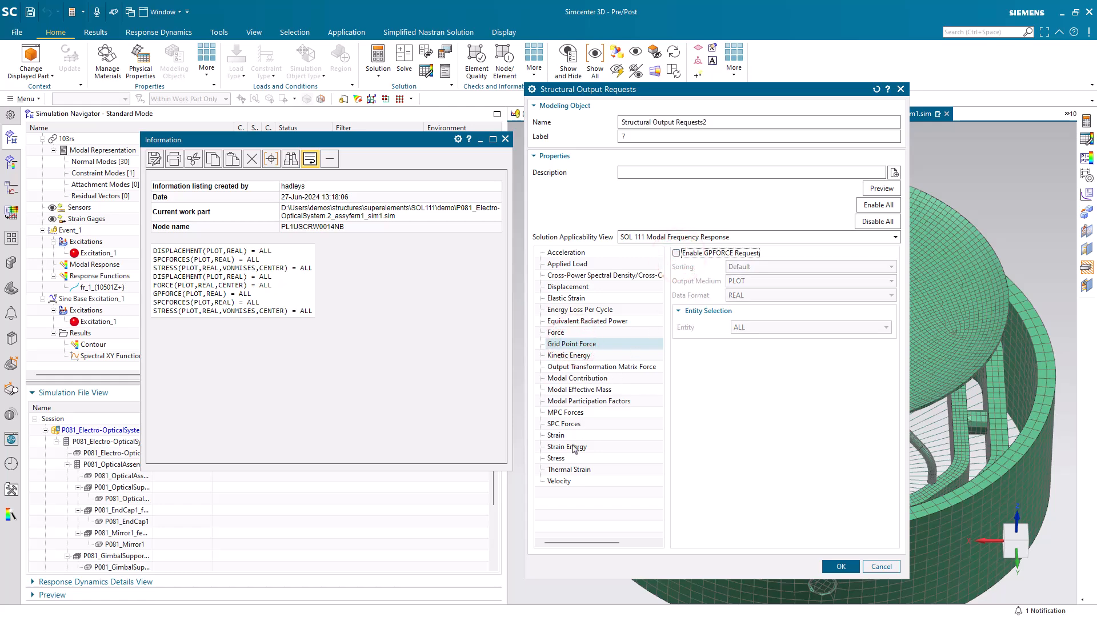
{"action": "left_click", "coordinate": [572, 424]}
{"action": "left_click", "coordinate": [676, 253]}
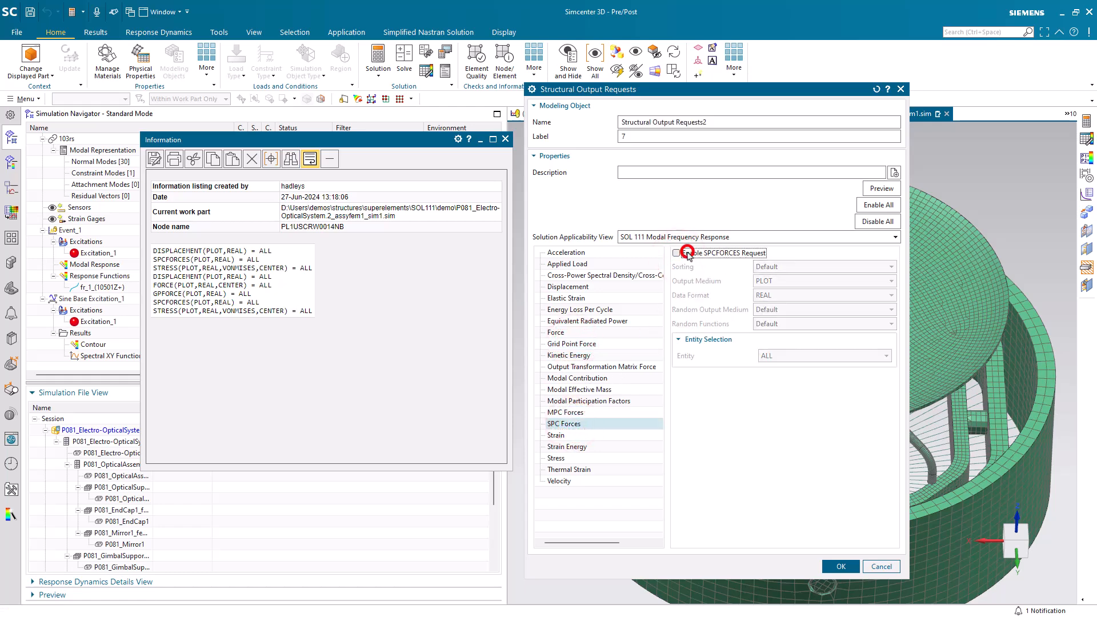
{"action": "left_click", "coordinate": [574, 457]}
{"action": "left_click", "coordinate": [676, 254]}
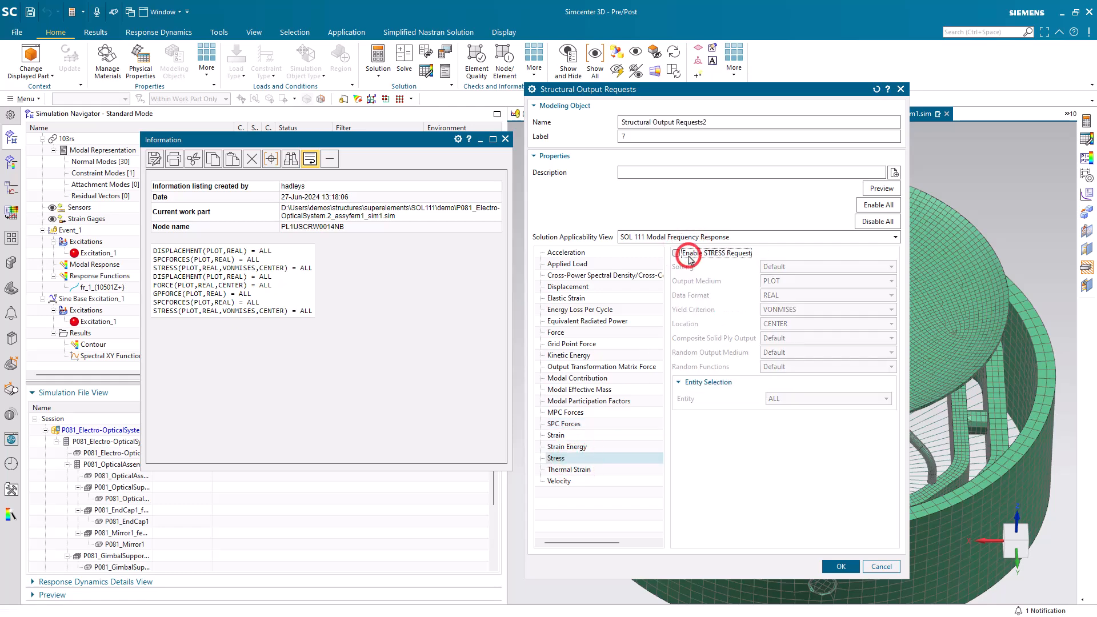
Preview the reduced output requests, and set the displacement request's sorting to SORT2
{"action": "left_click", "coordinate": [505, 138]}
{"action": "left_click", "coordinate": [880, 188]}
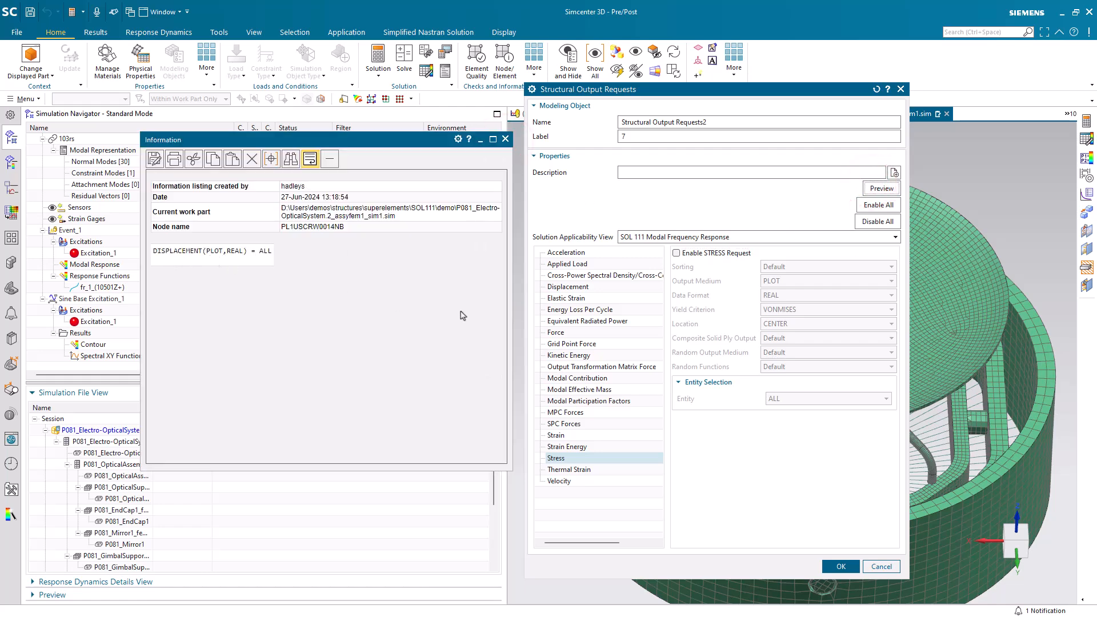
{"action": "left_click", "coordinate": [578, 287]}
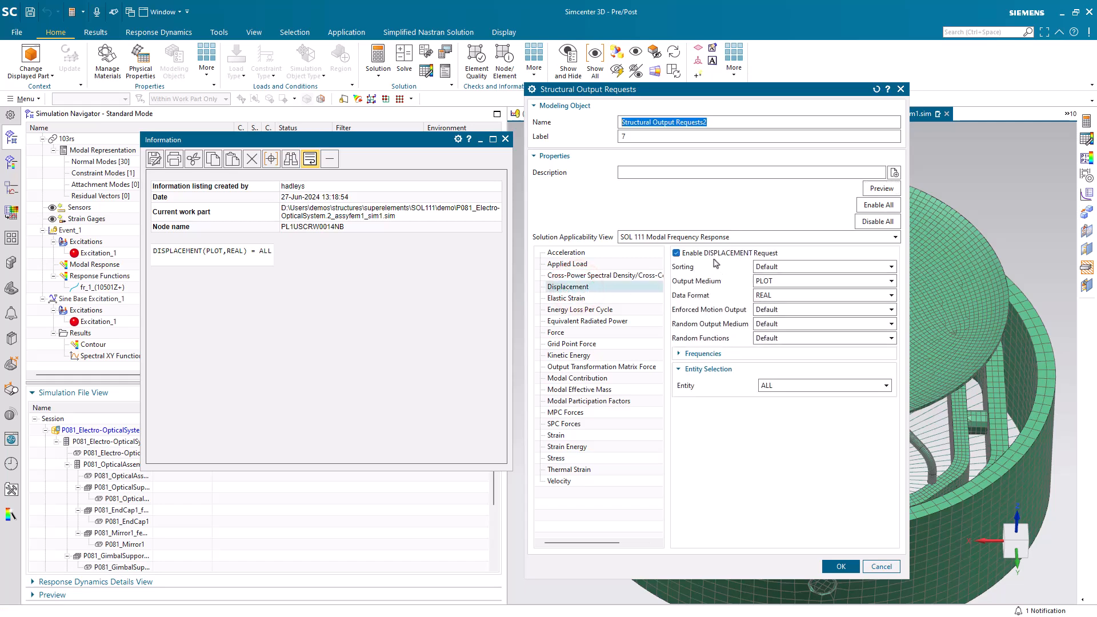
{"action": "left_click", "coordinate": [776, 283]}
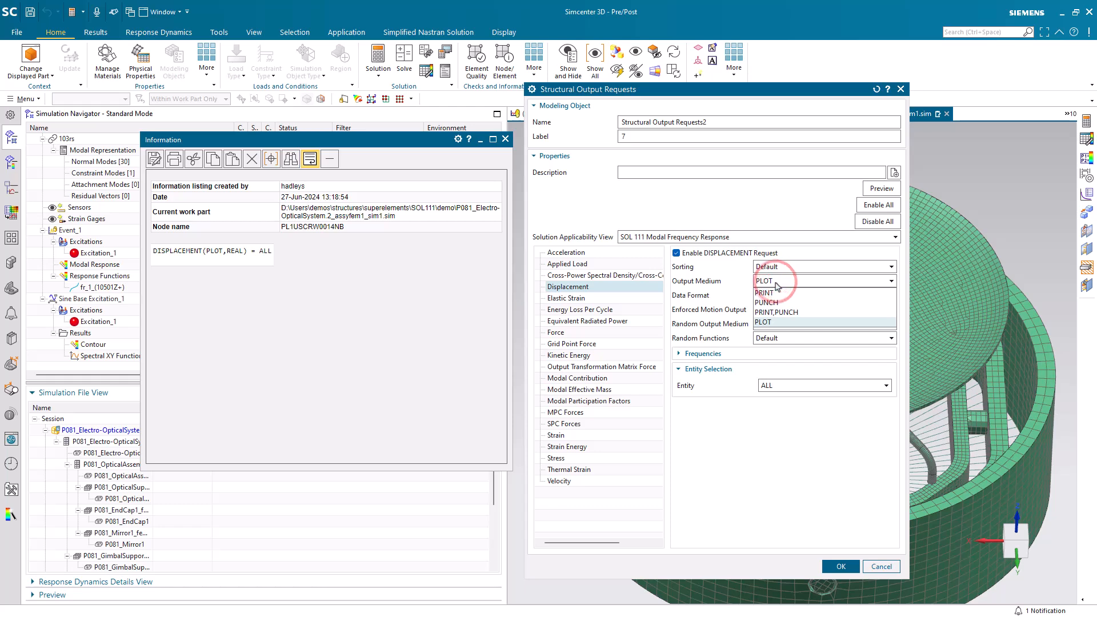
{"action": "left_click", "coordinate": [778, 278]}
{"action": "left_click", "coordinate": [780, 268]}
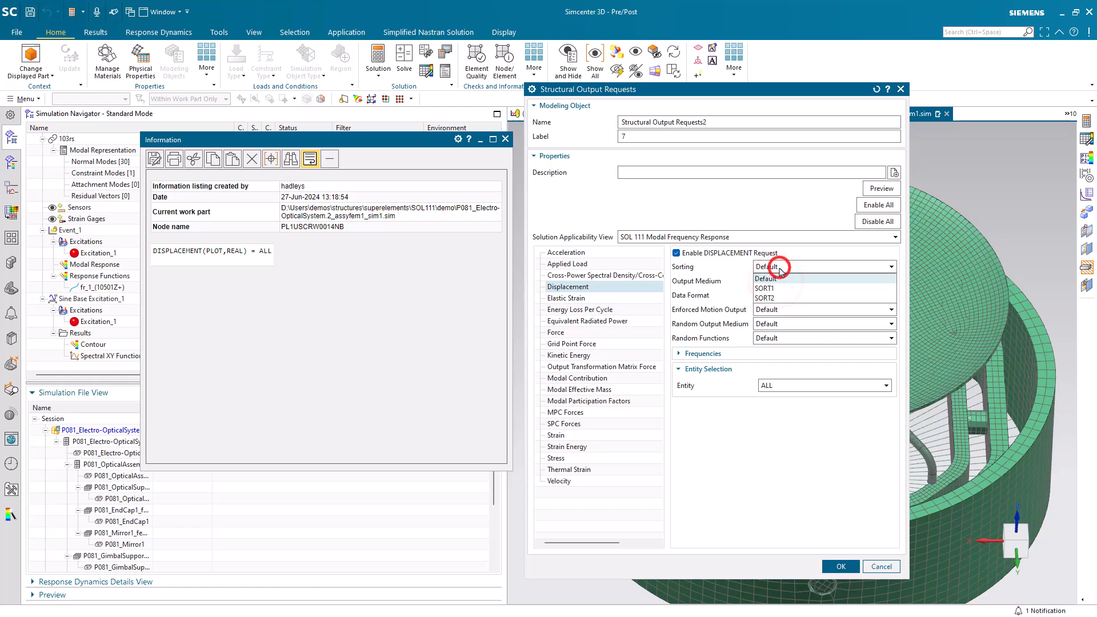
{"action": "left_click", "coordinate": [772, 298]}
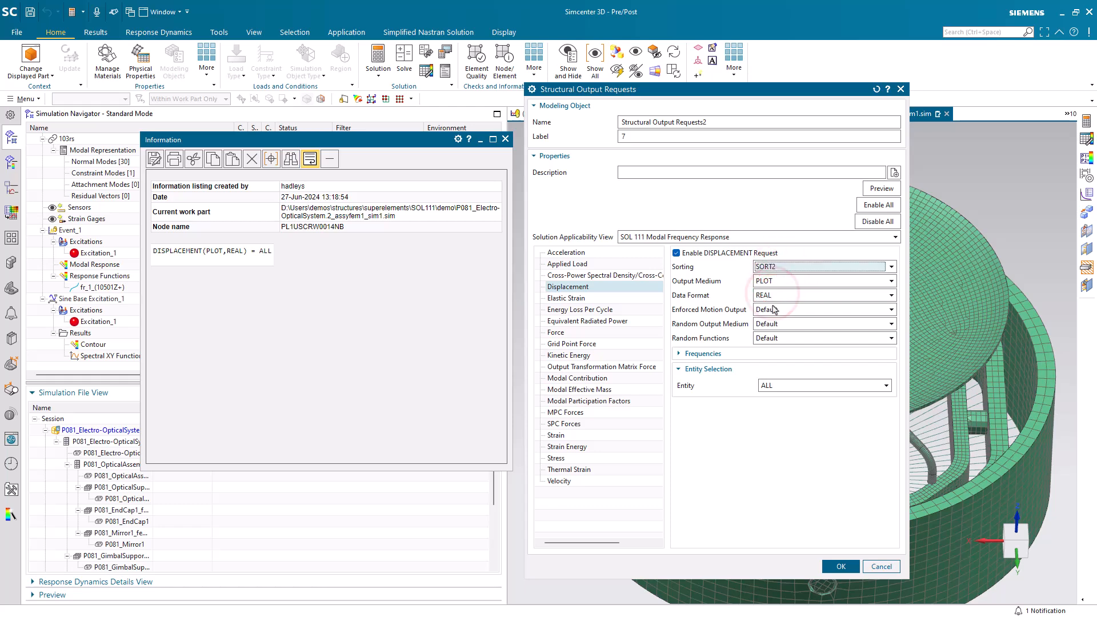
Limit the displacement request to the nodes of Group(2) and accept the structural output requests object
{"action": "left_click", "coordinate": [799, 387]}
{"action": "left_click", "coordinate": [797, 407]}
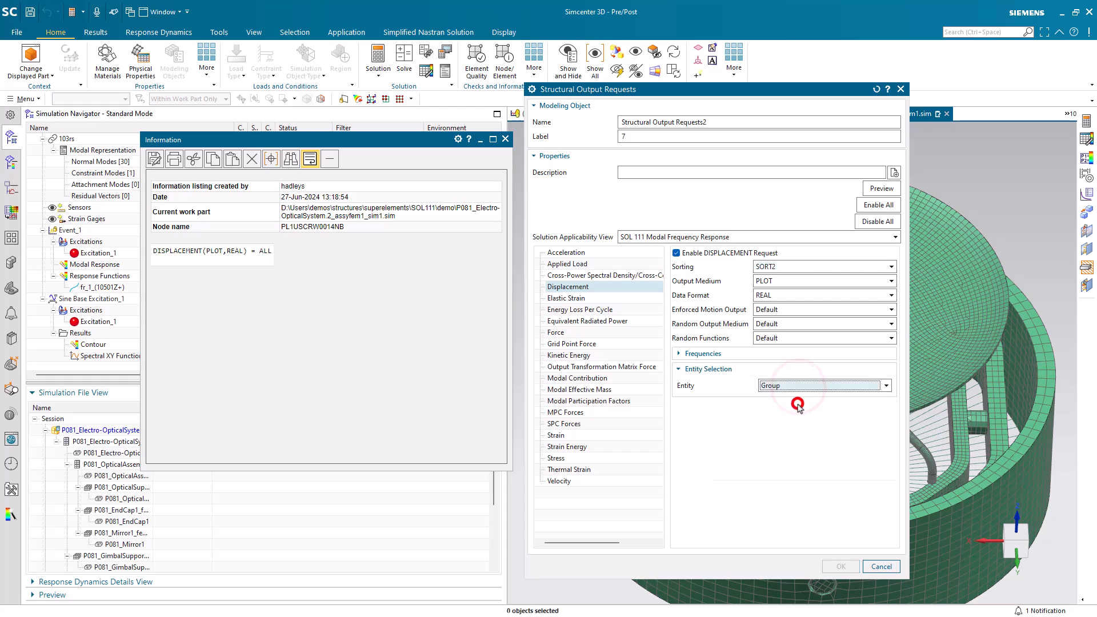
{"action": "left_click", "coordinate": [709, 421]}
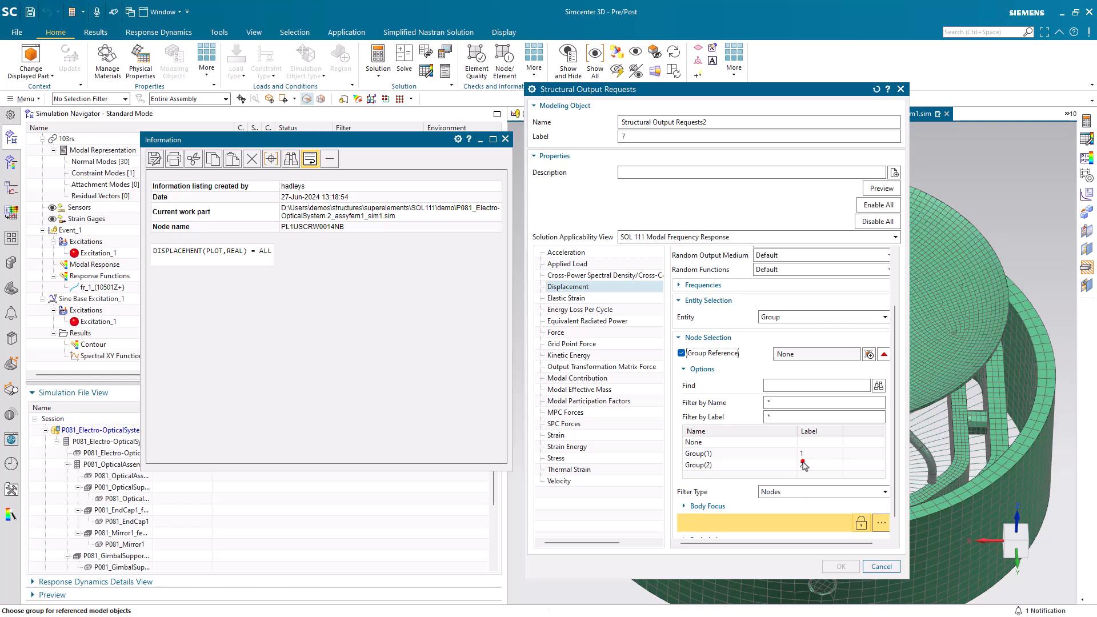
{"action": "left_click", "coordinate": [804, 465]}
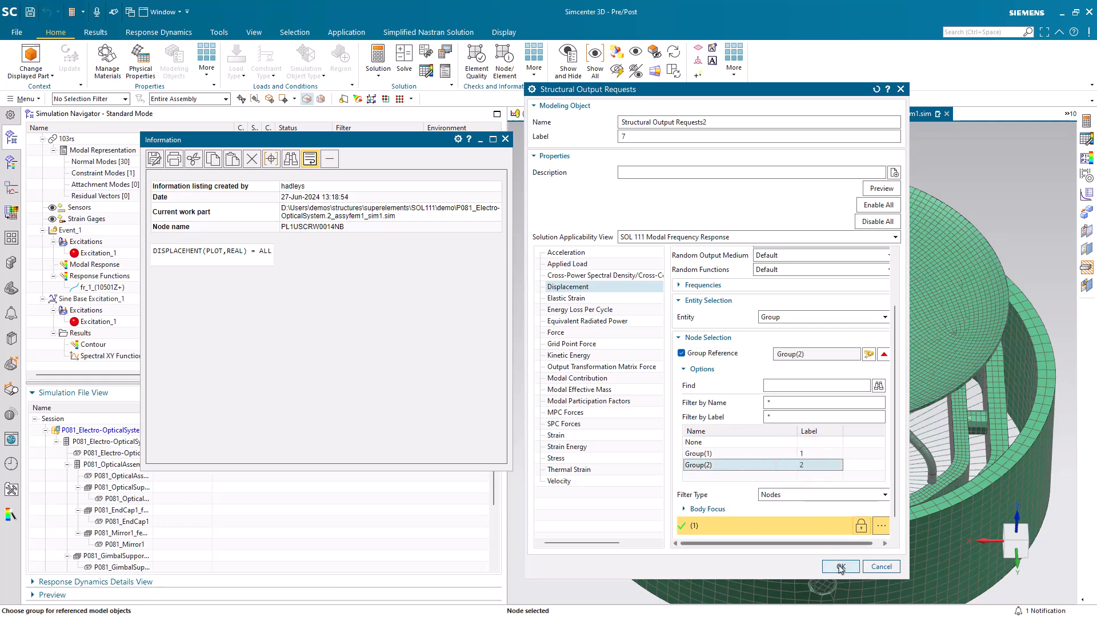
{"action": "left_click", "coordinate": [839, 567]}
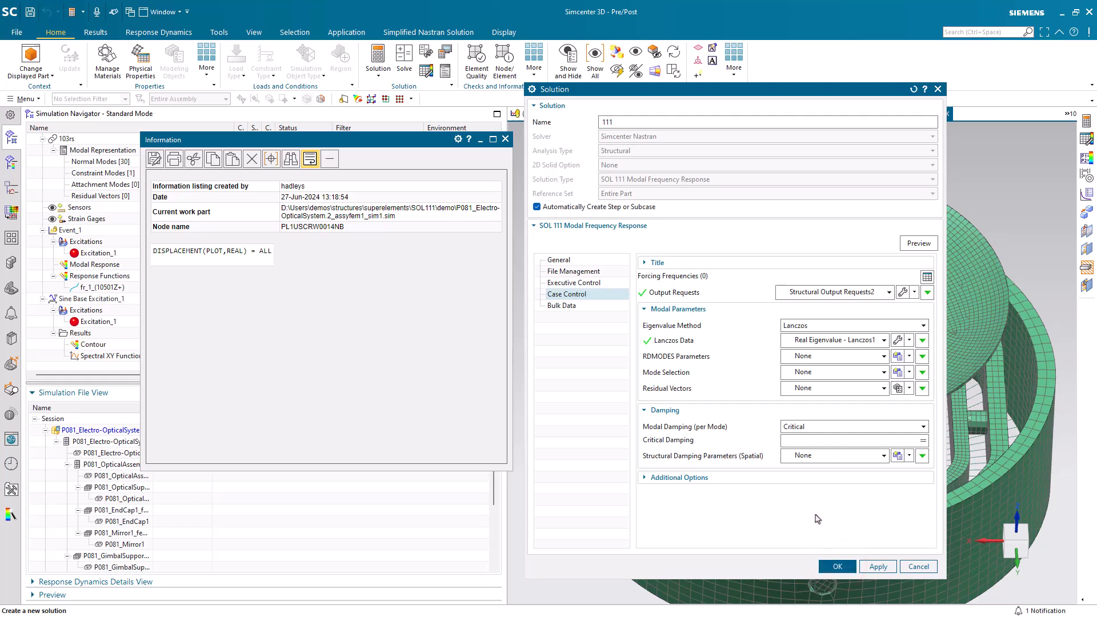
Review the Lanczos eigenvalue settings without changes, set critical modal damping to .02, and accept solution 111
{"action": "left_click", "coordinate": [898, 341]}
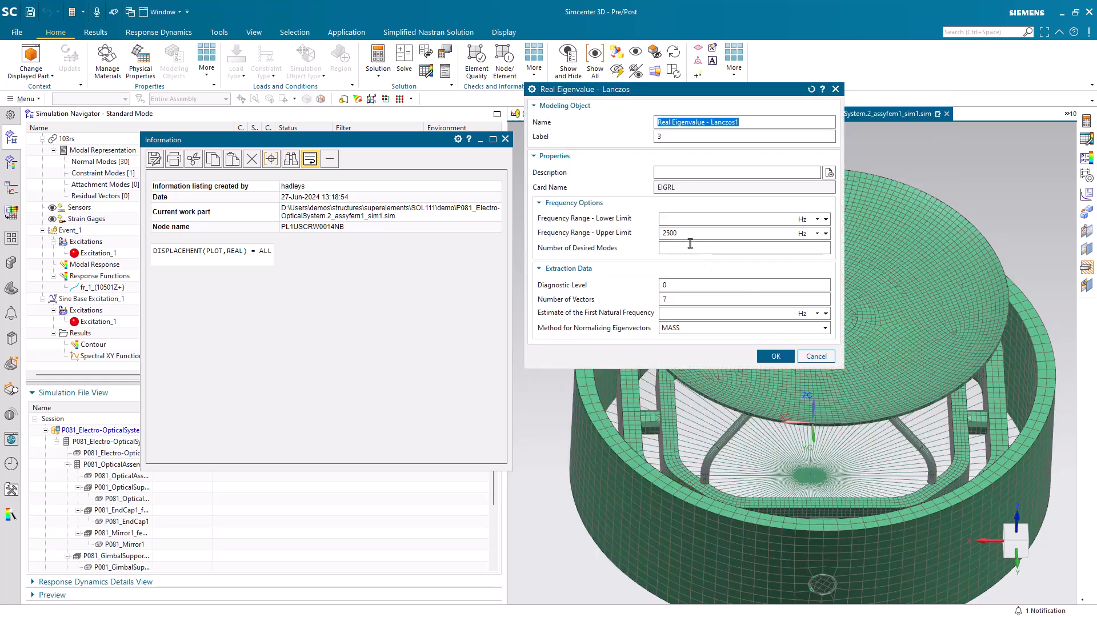
{"action": "left_click", "coordinate": [807, 357]}
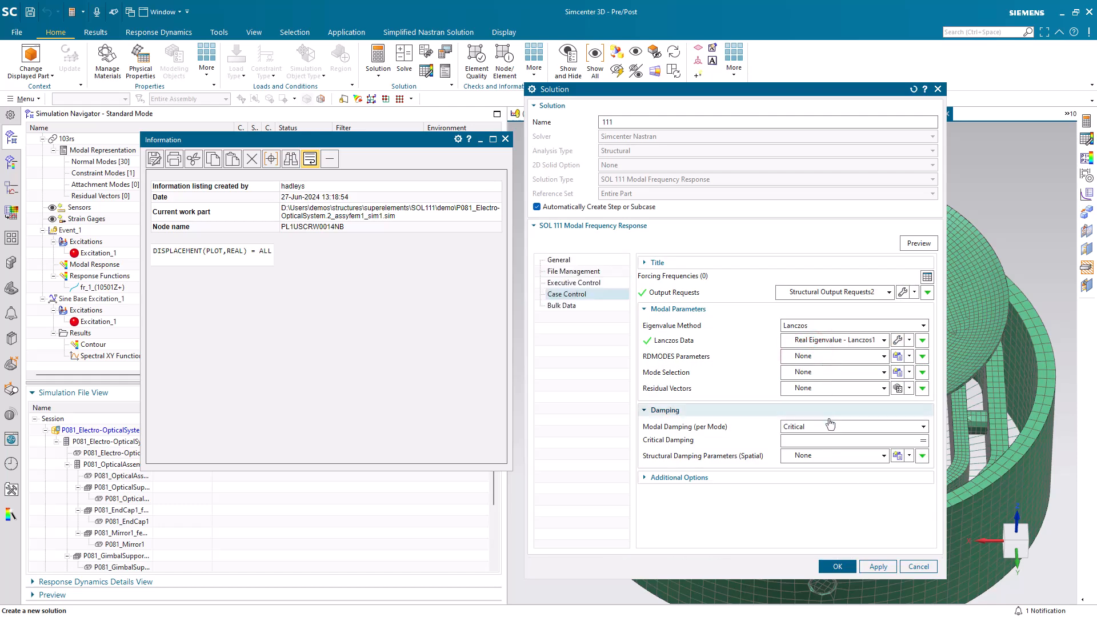
{"action": "type", "text": ".02"}
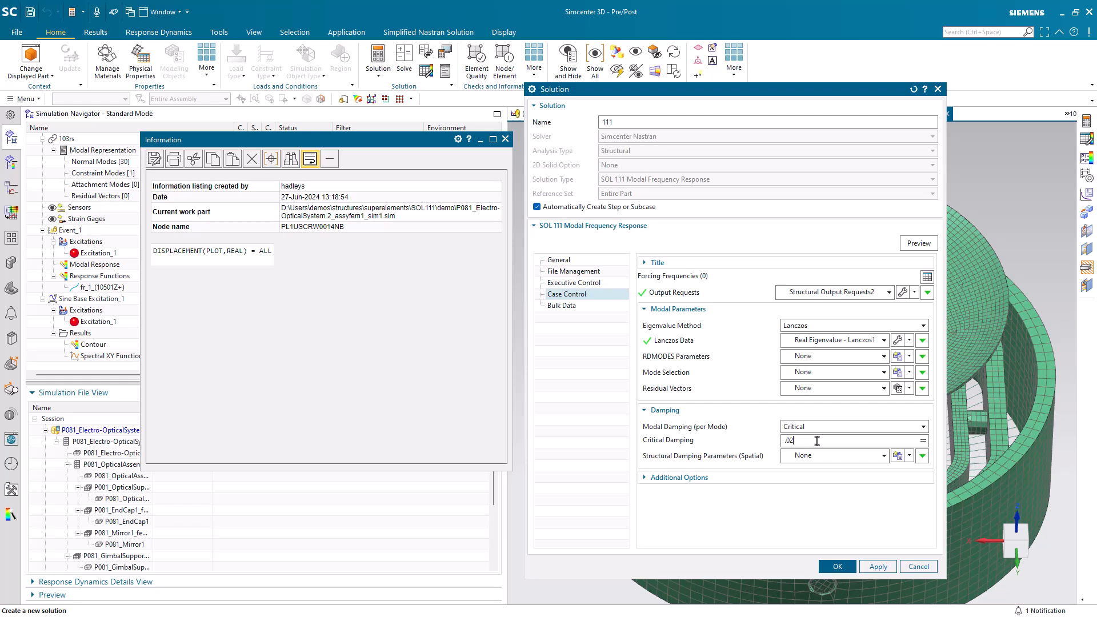
{"action": "left_click", "coordinate": [836, 566]}
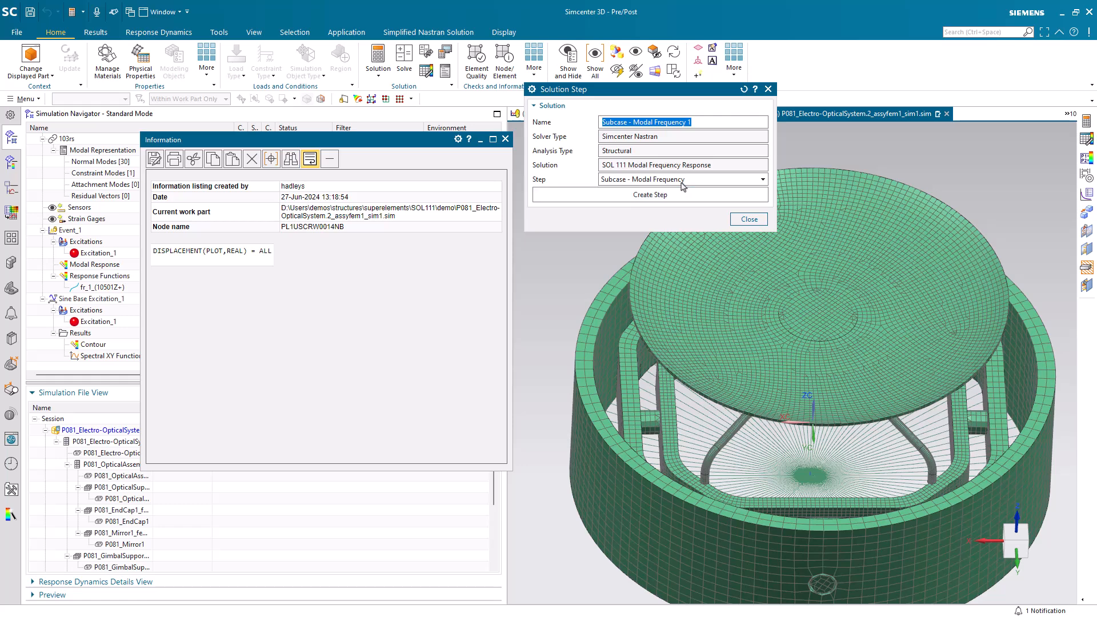
Create one Modal Frequency subcase named Subcase - Modal Frequency 1 with default settings, and close the information listing
{"action": "left_click", "coordinate": [683, 179]}
{"action": "left_click", "coordinate": [682, 189]}
{"action": "left_click", "coordinate": [683, 195]}
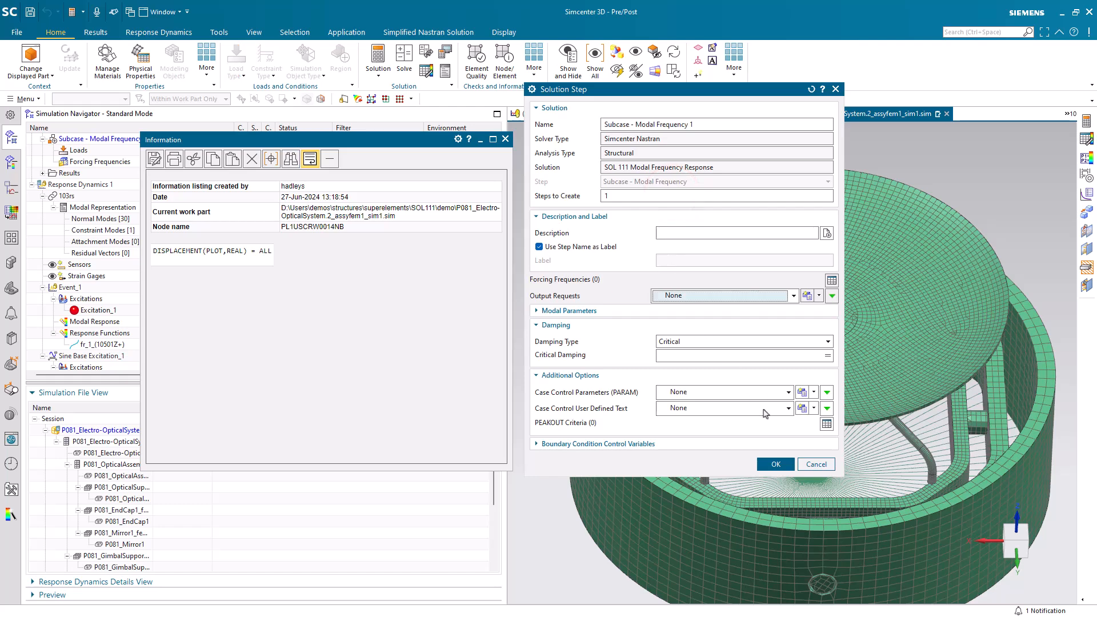
{"action": "left_click", "coordinate": [775, 464]}
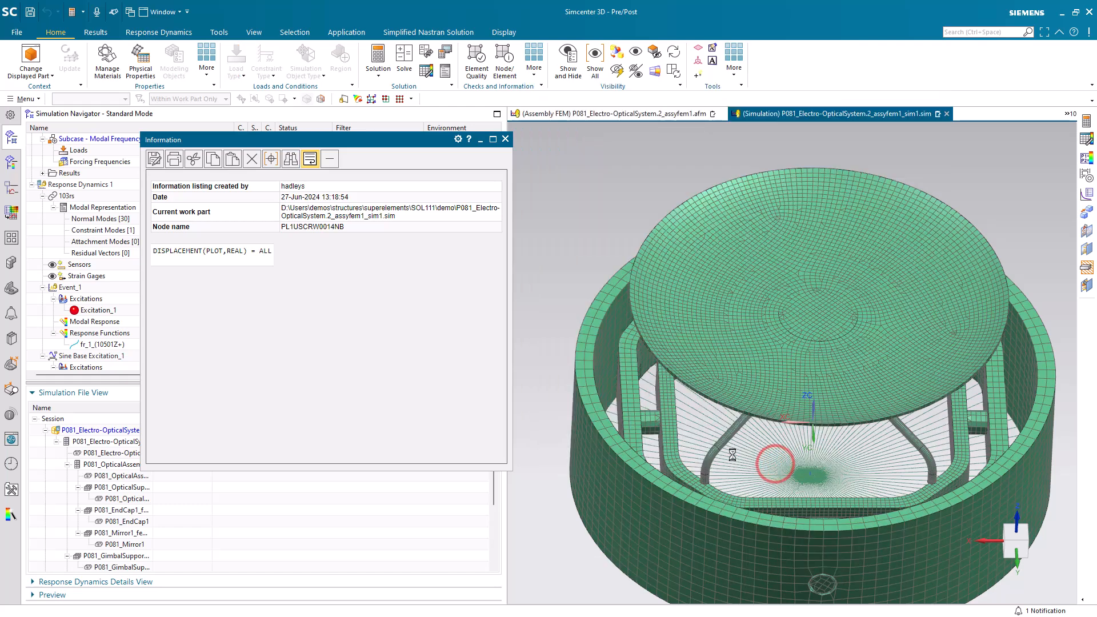
{"action": "left_click", "coordinate": [506, 139]}
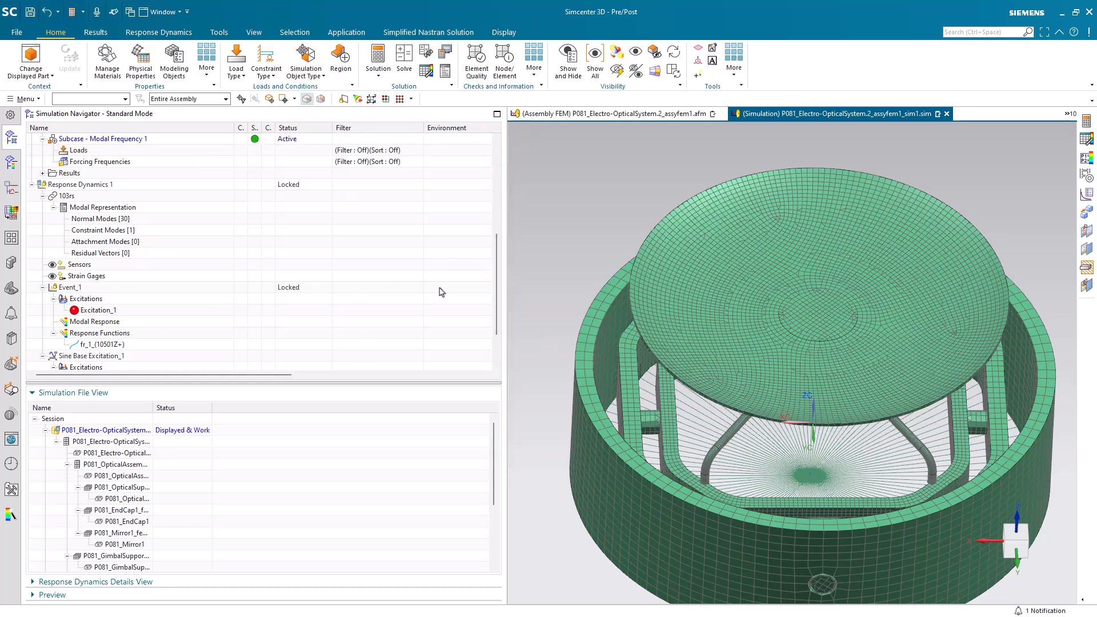
Add the glue folder of face gluing objects to the active solution only, and check solution 111's simulation objects
{"action": "left_click_drag", "start_coordinate": [495, 293], "coordinate": [498, 204]}
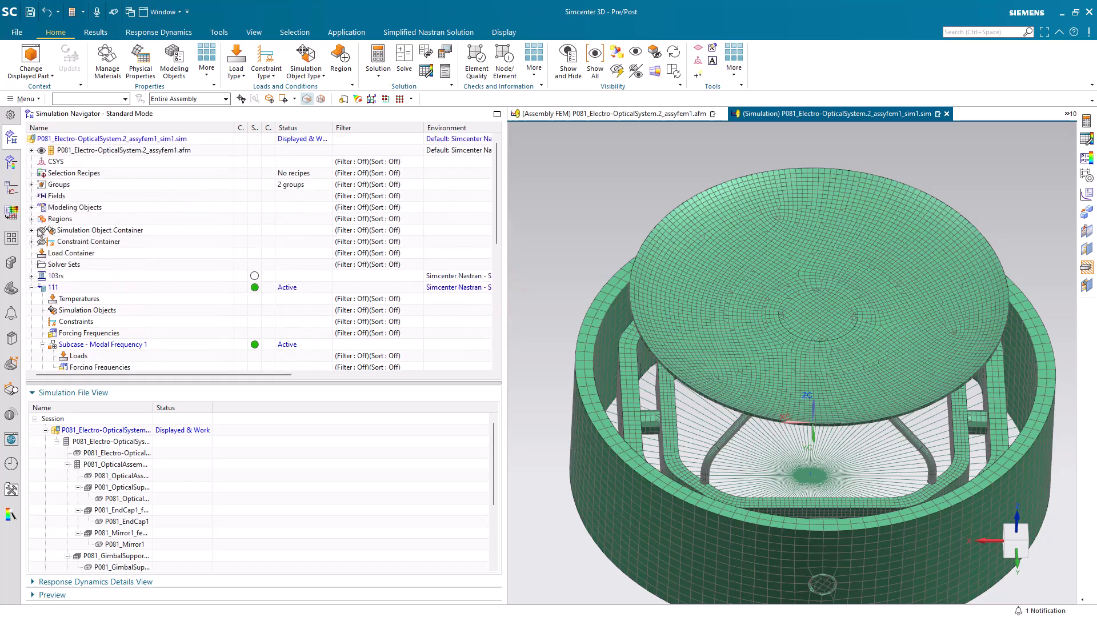
{"action": "left_click", "coordinate": [32, 230]}
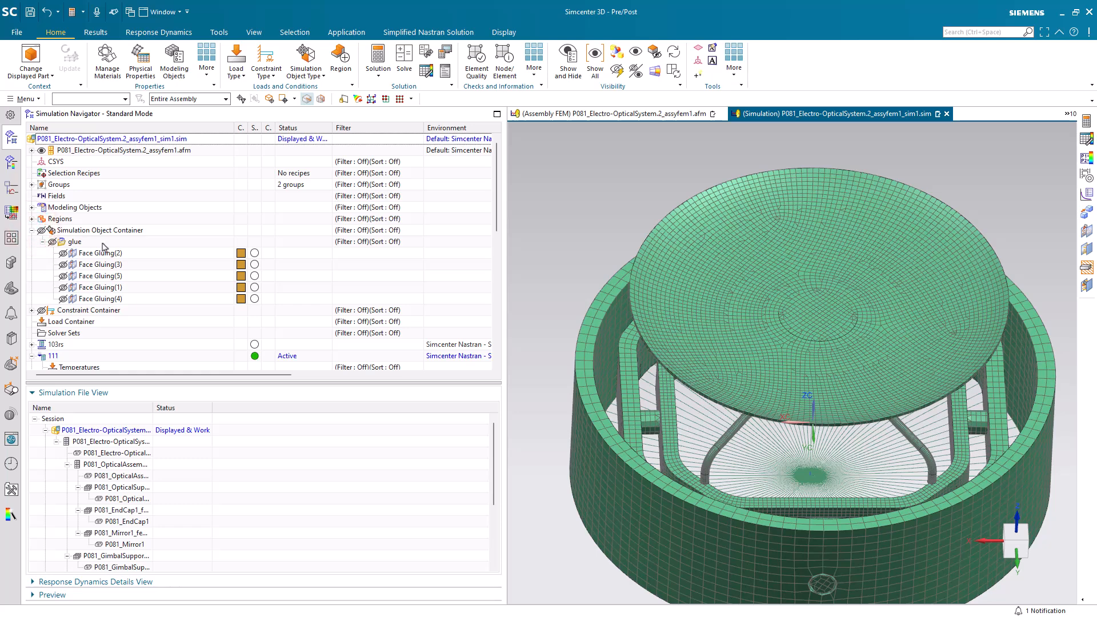
{"action": "right_click", "coordinate": [83, 242]}
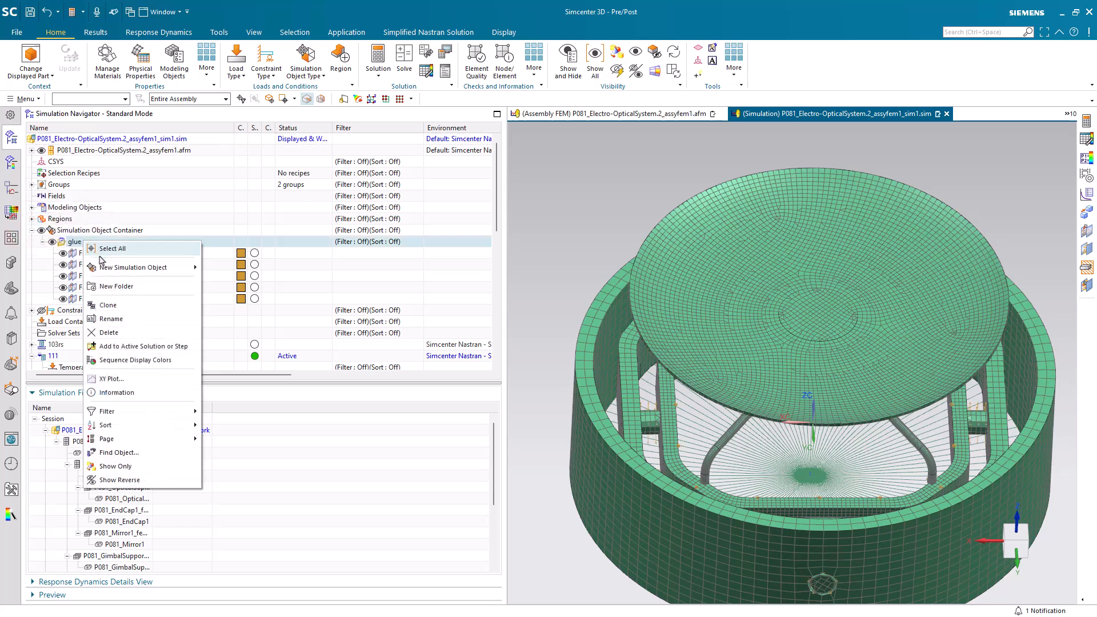
{"action": "left_click", "coordinate": [123, 346]}
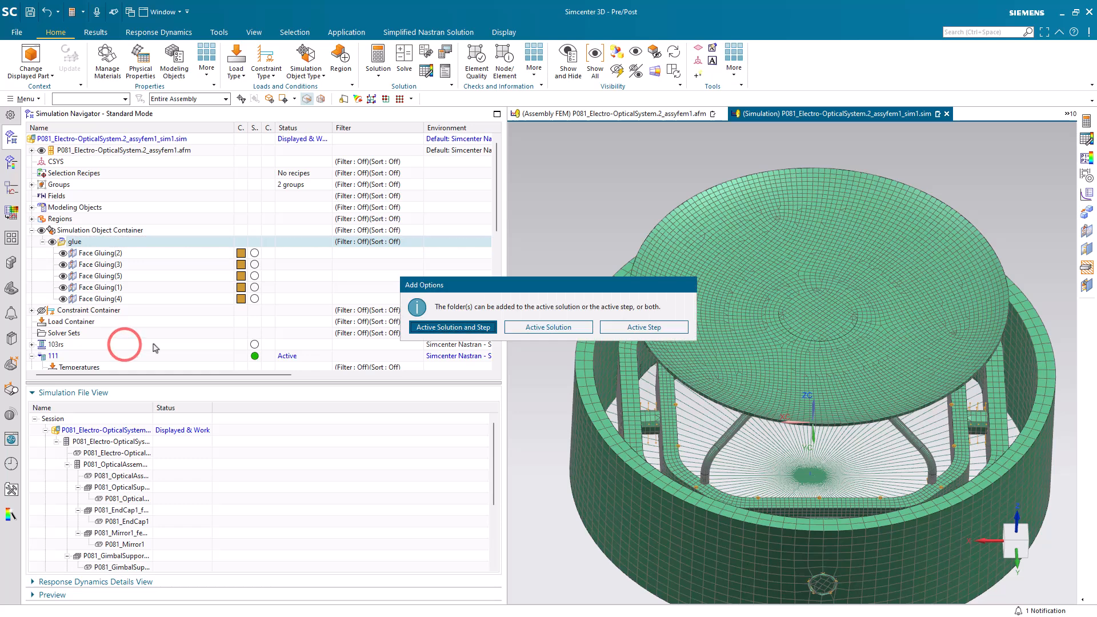
{"action": "left_click", "coordinate": [542, 326]}
{"action": "left_click_drag", "start_coordinate": [496, 216], "coordinate": [490, 331]}
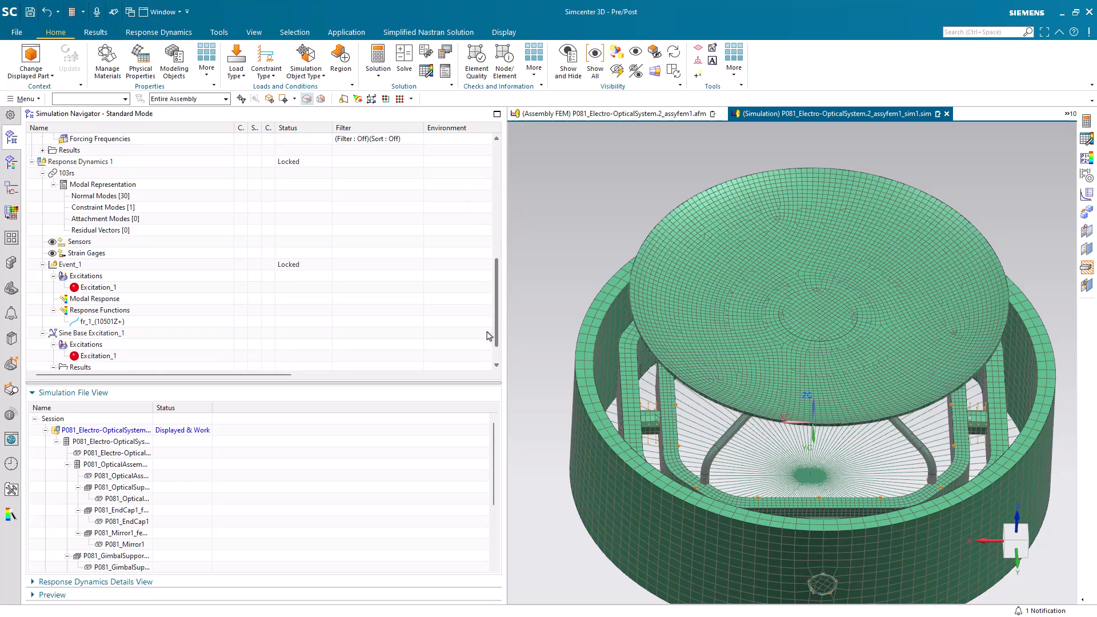
{"action": "scroll", "coordinate": [105, 244], "scroll_direction": "up", "scroll_amount": 4}
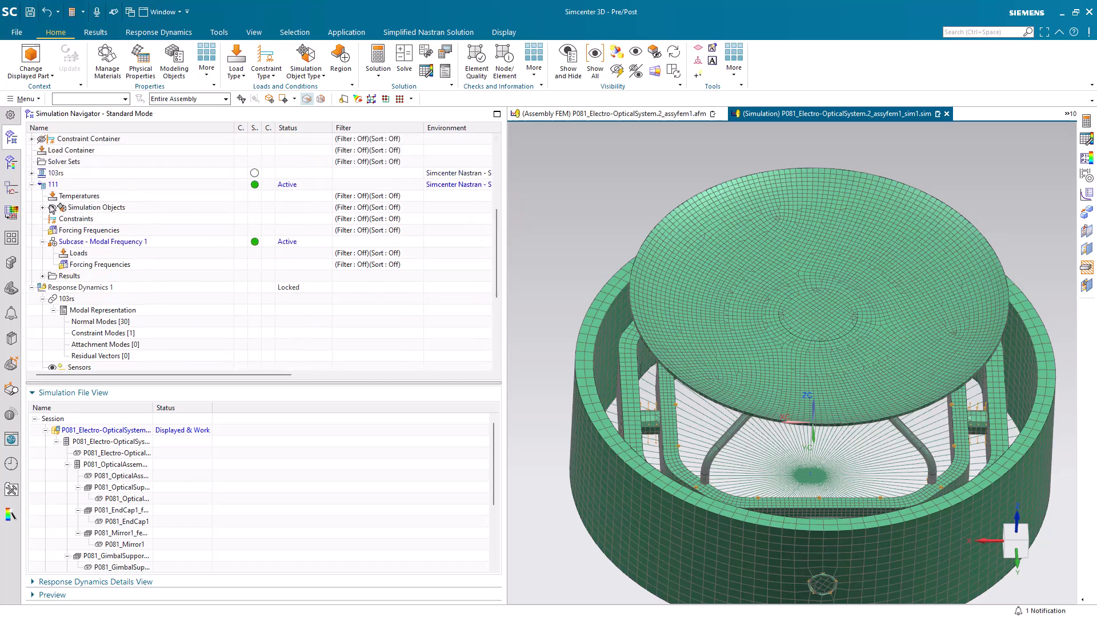
{"action": "left_click", "coordinate": [43, 207]}
{"action": "left_click", "coordinate": [53, 219]}
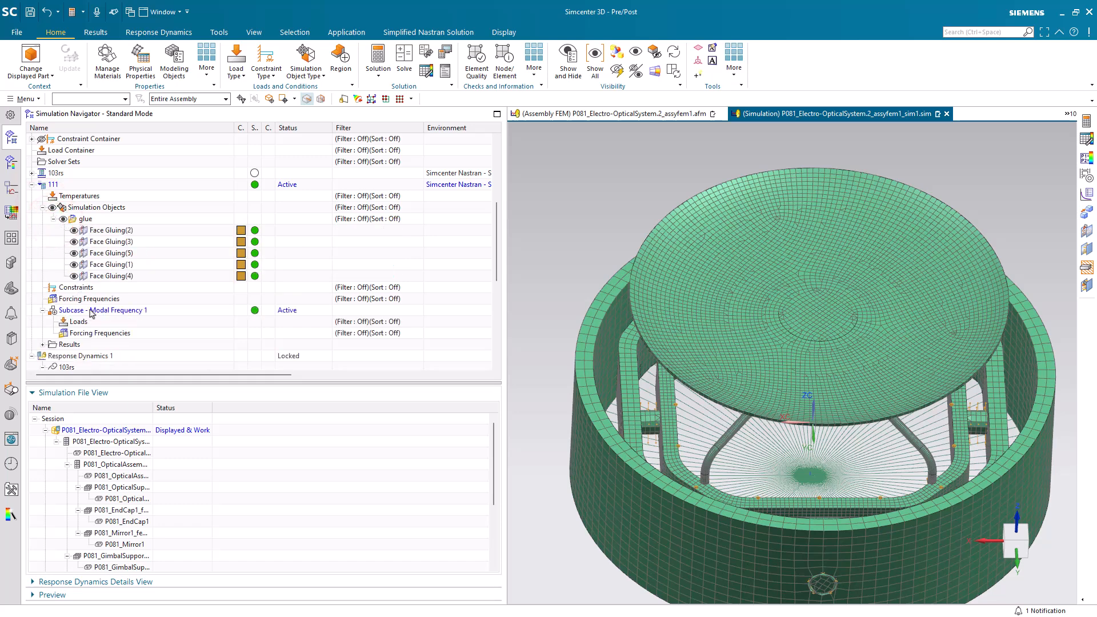
Create a fixed constraint in solution 111 on the center point of the radial connection at the housing's base
{"action": "right_click", "coordinate": [78, 287]}
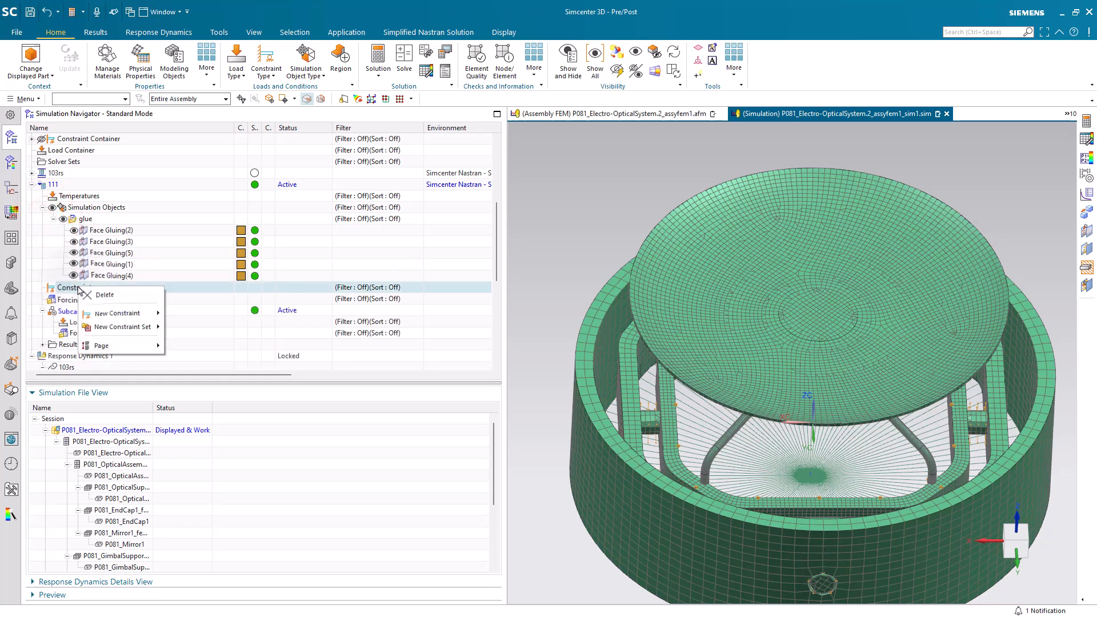
{"action": "mouse_move", "coordinate": [119, 314]}
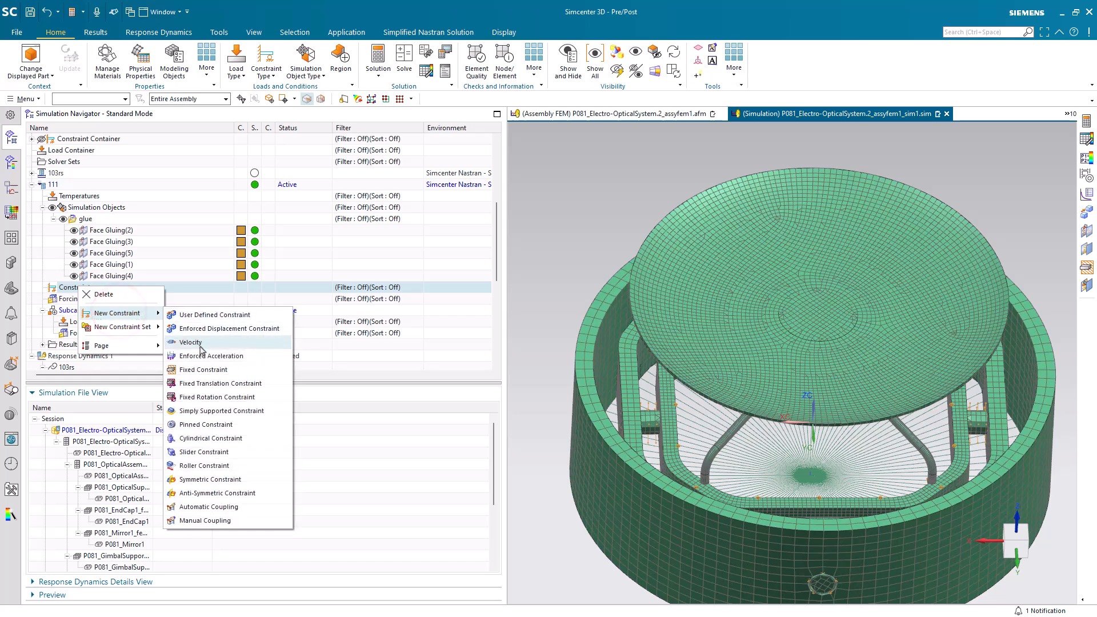
{"action": "left_click", "coordinate": [205, 369]}
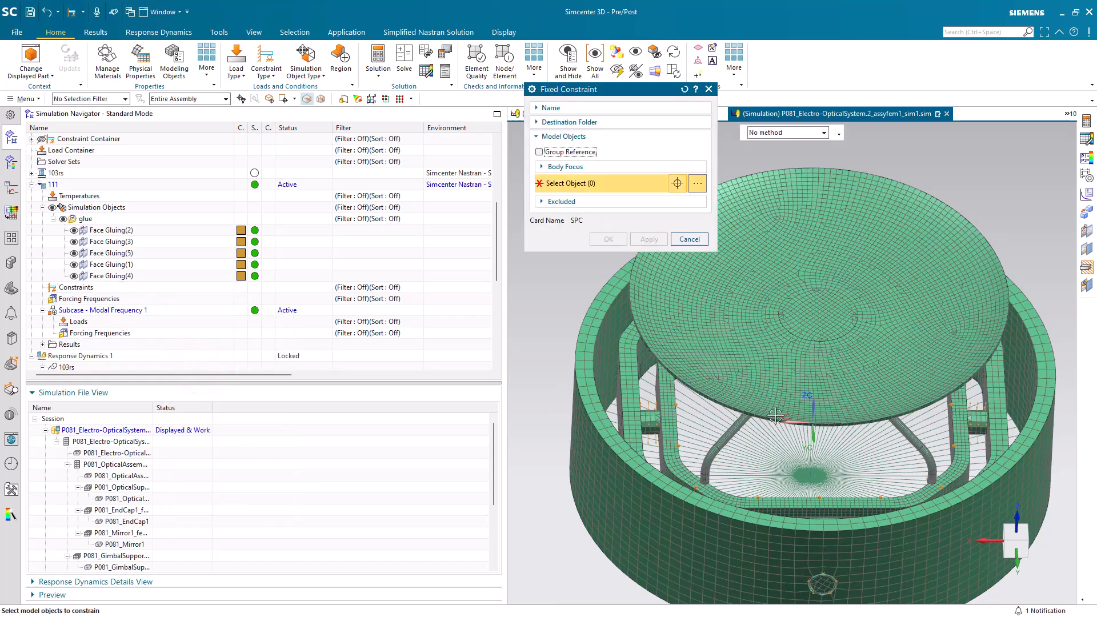
{"action": "left_click", "coordinate": [807, 476]}
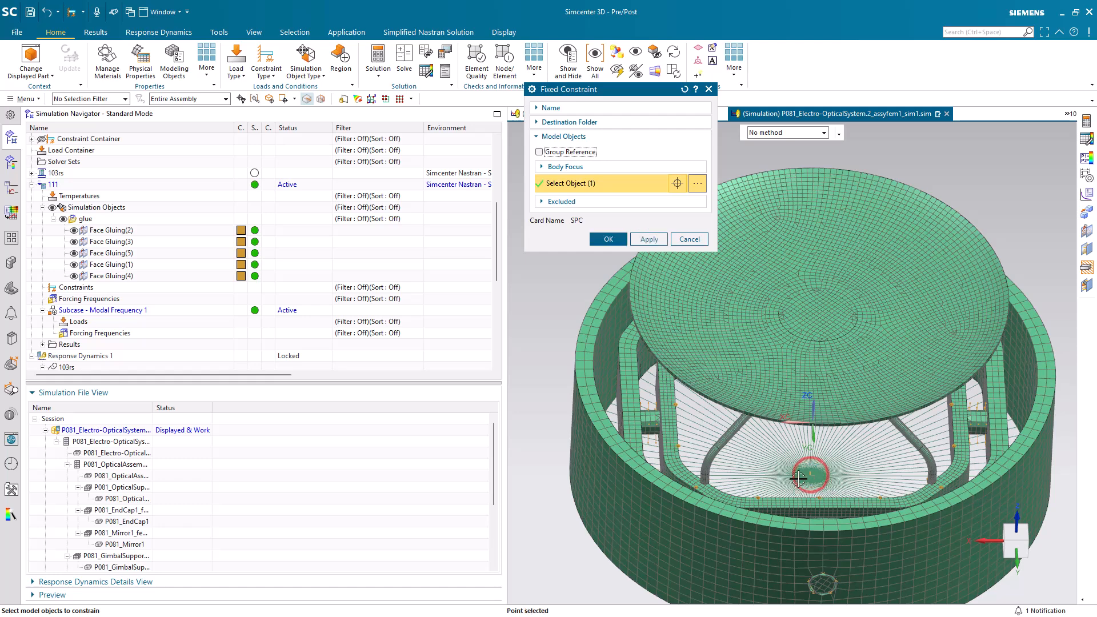
{"action": "left_click", "coordinate": [598, 240]}
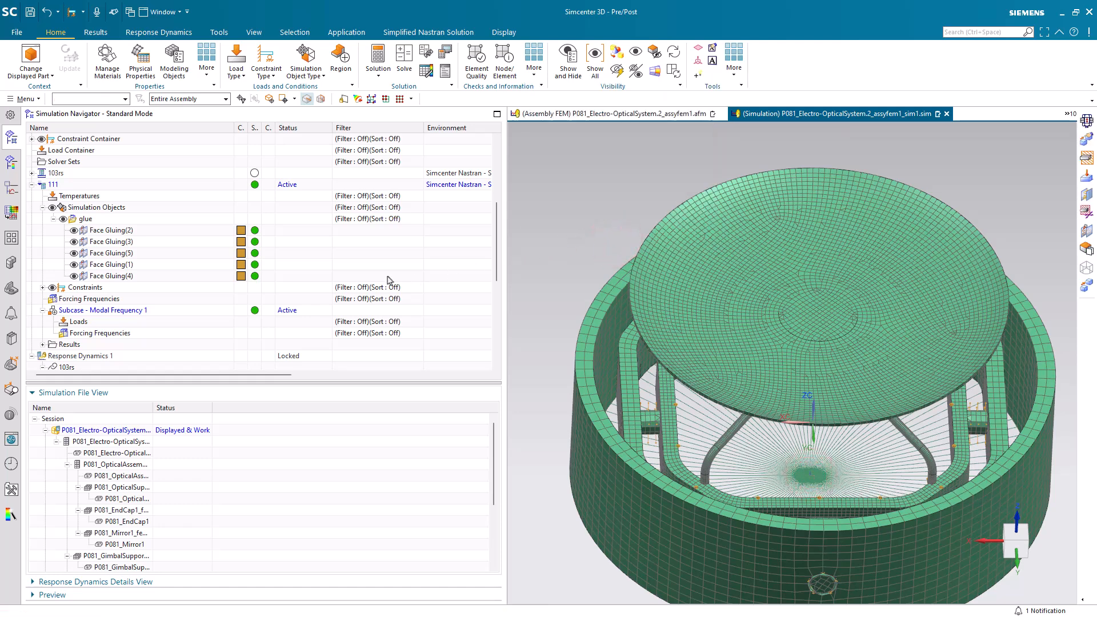
Add modal forcing frequencies to solution 111, interpolated between natural frequencies (FREQ3), from 1 Hz to 2000 Hz
{"action": "right_click", "coordinate": [100, 301]}
{"action": "left_click", "coordinate": [127, 306]}
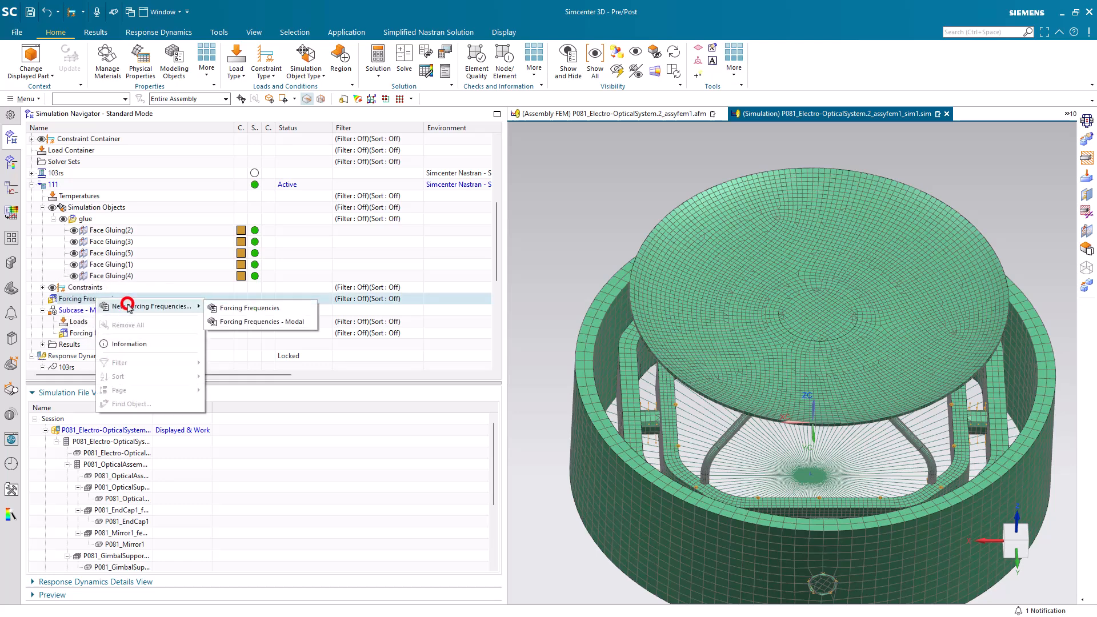
{"action": "left_click", "coordinate": [276, 323]}
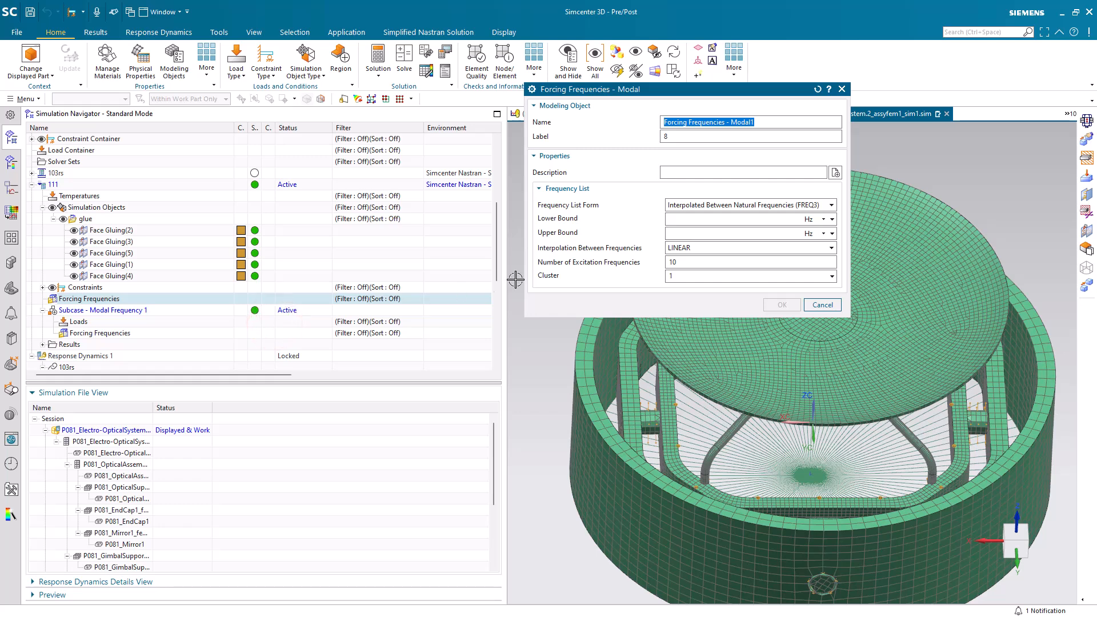
{"action": "left_click", "coordinate": [703, 207]}
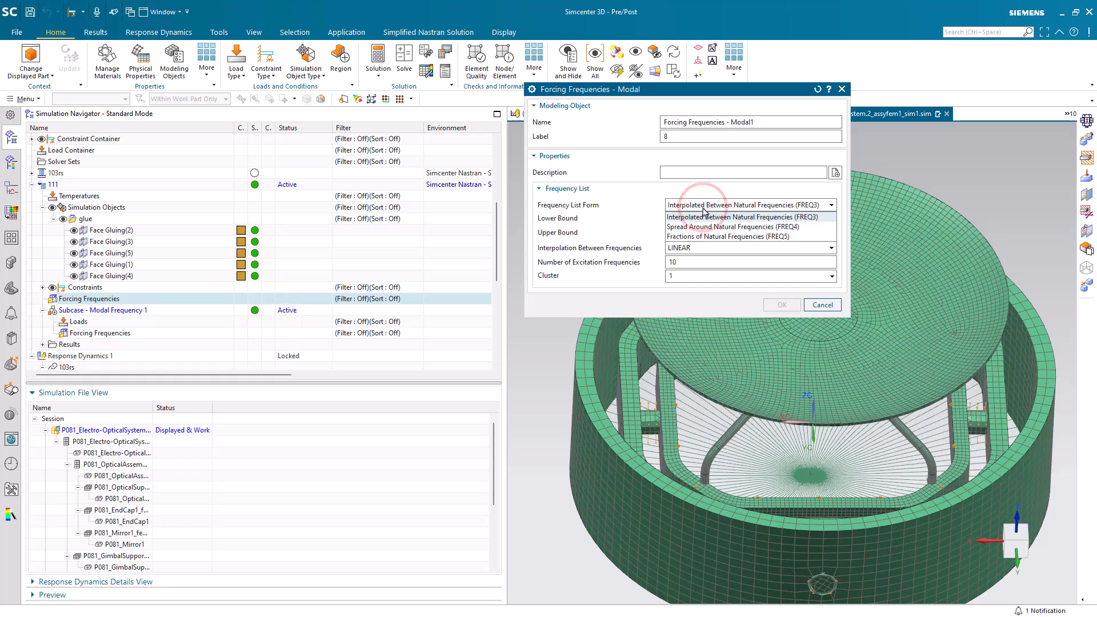
{"action": "left_click", "coordinate": [703, 207]}
{"action": "left_click", "coordinate": [690, 220]}
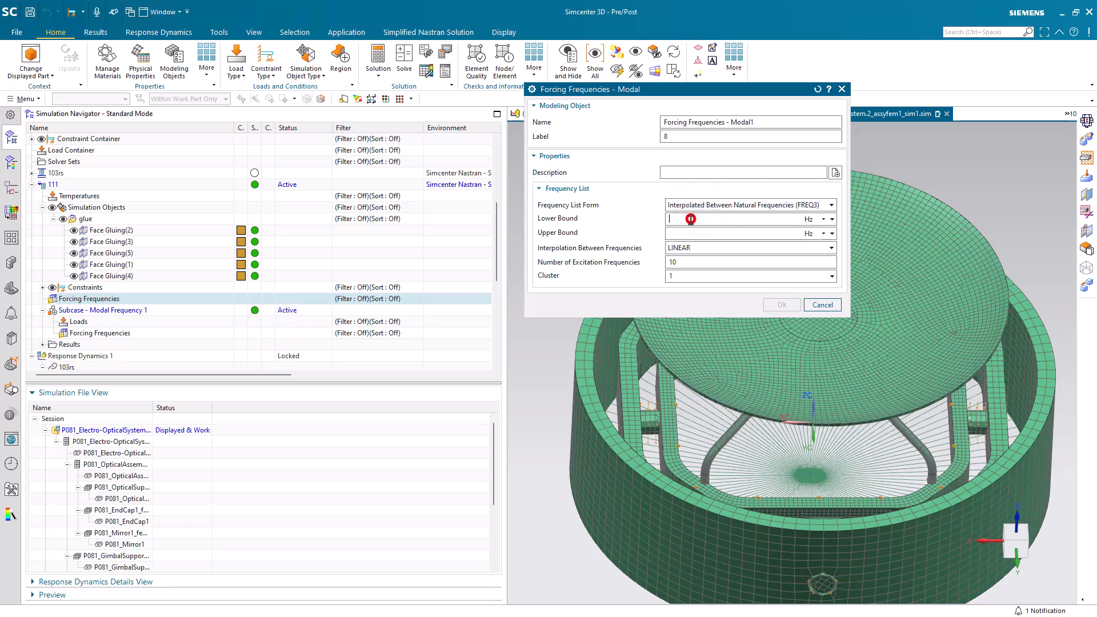
{"action": "type", "text": "1"}
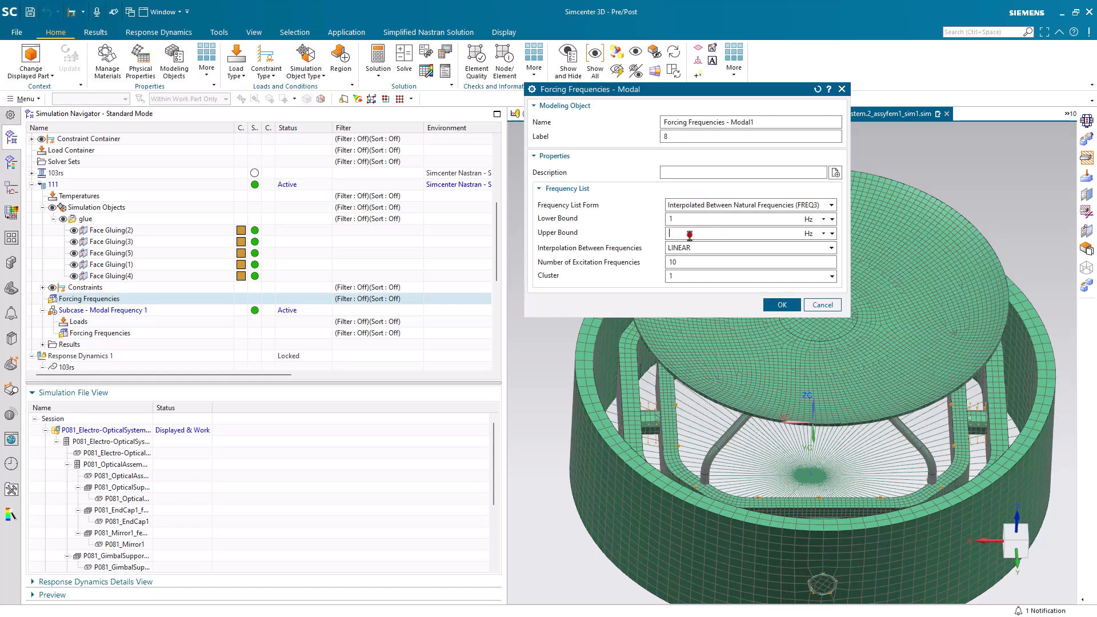
{"action": "type", "text": "2000"}
{"action": "left_click", "coordinate": [782, 304]}
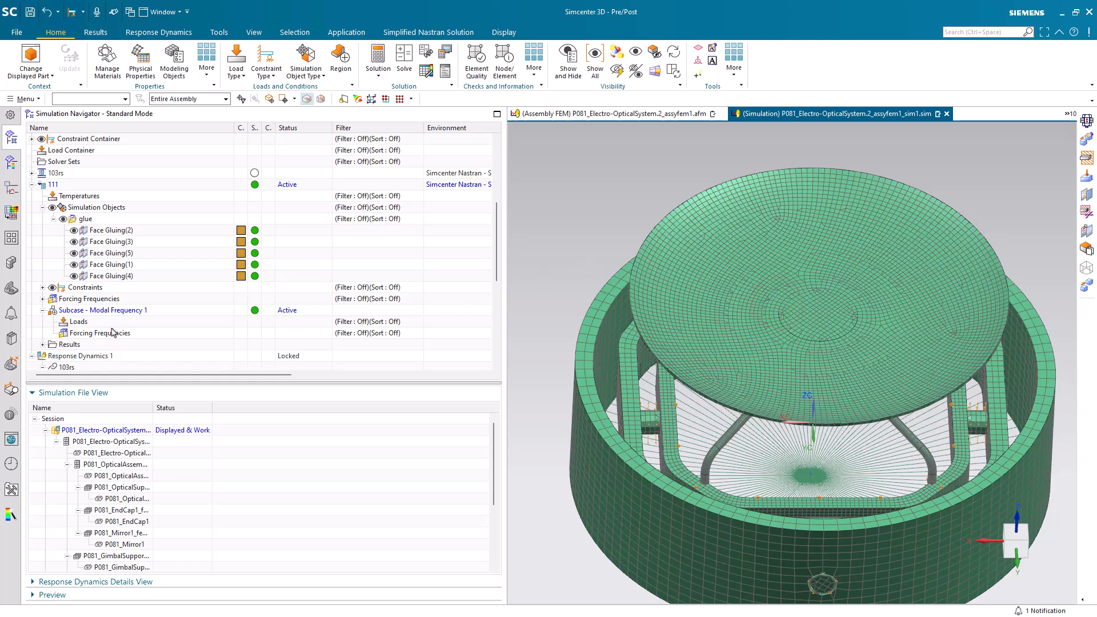
Add an Enforced Acceleration frequency excitation set to the modal frequency subcase, with real value 1 and imaginary value 0
{"action": "right_click", "coordinate": [78, 323]}
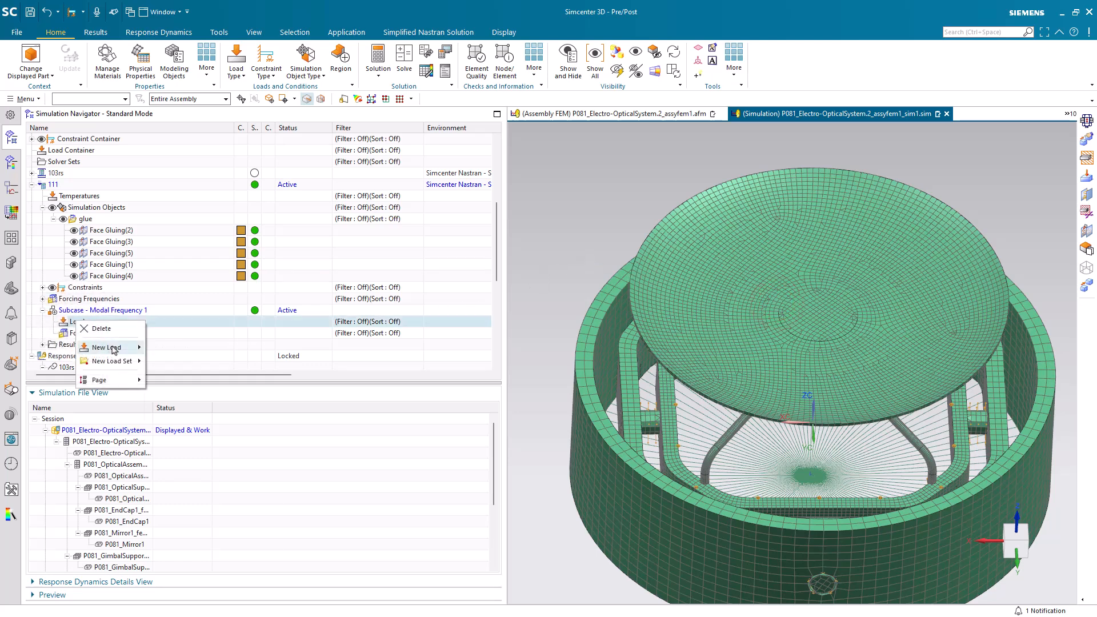
{"action": "mouse_move", "coordinate": [118, 351]}
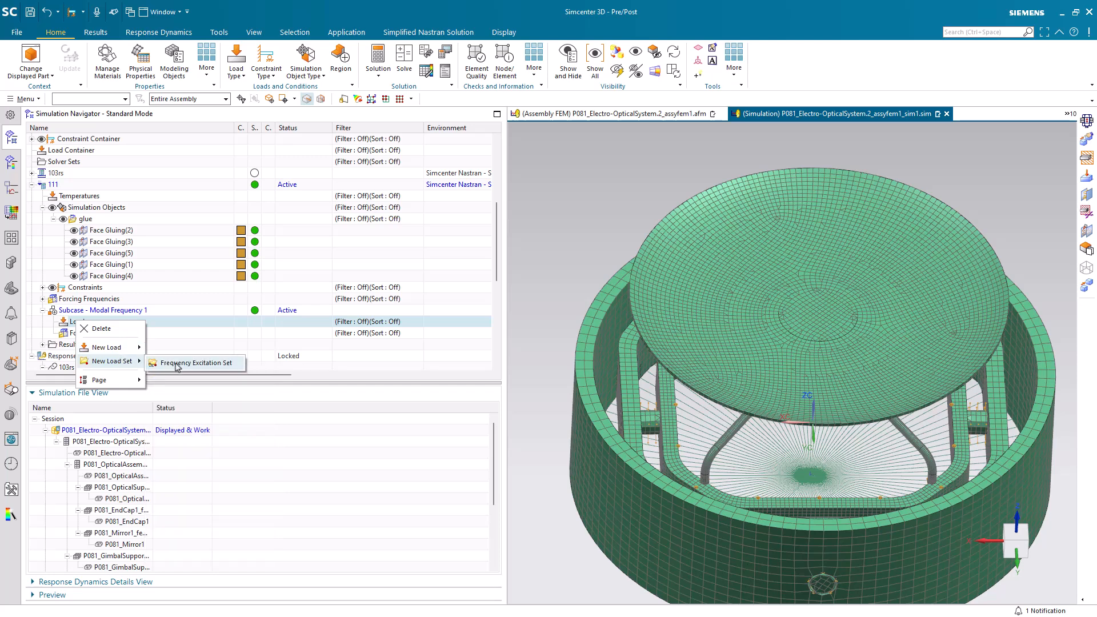
{"action": "left_click", "coordinate": [179, 364]}
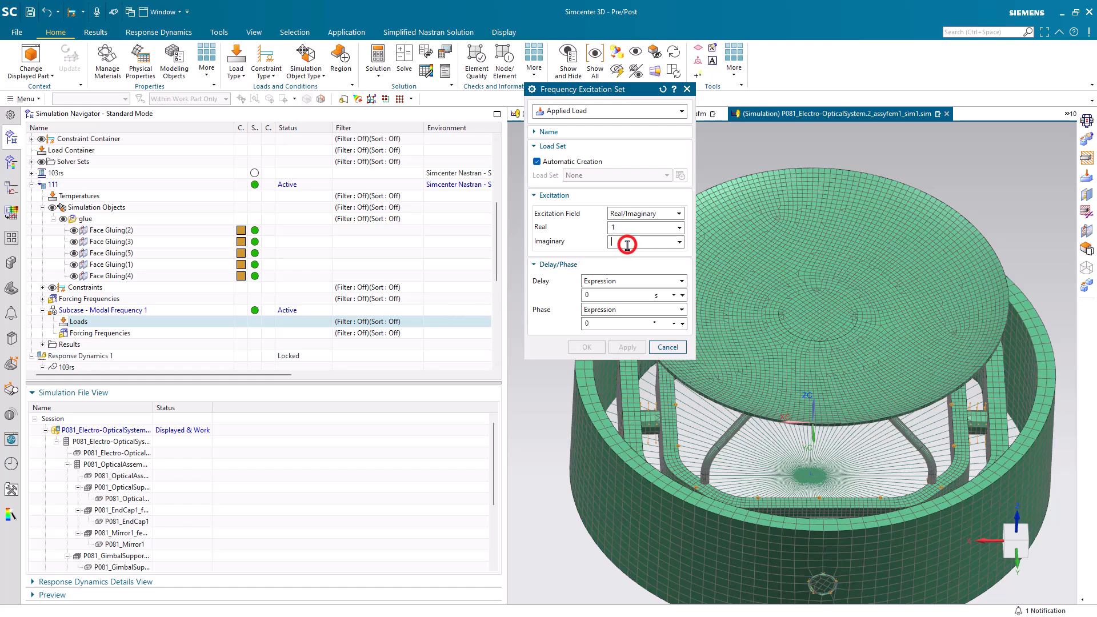
{"action": "type", "text": "0"}
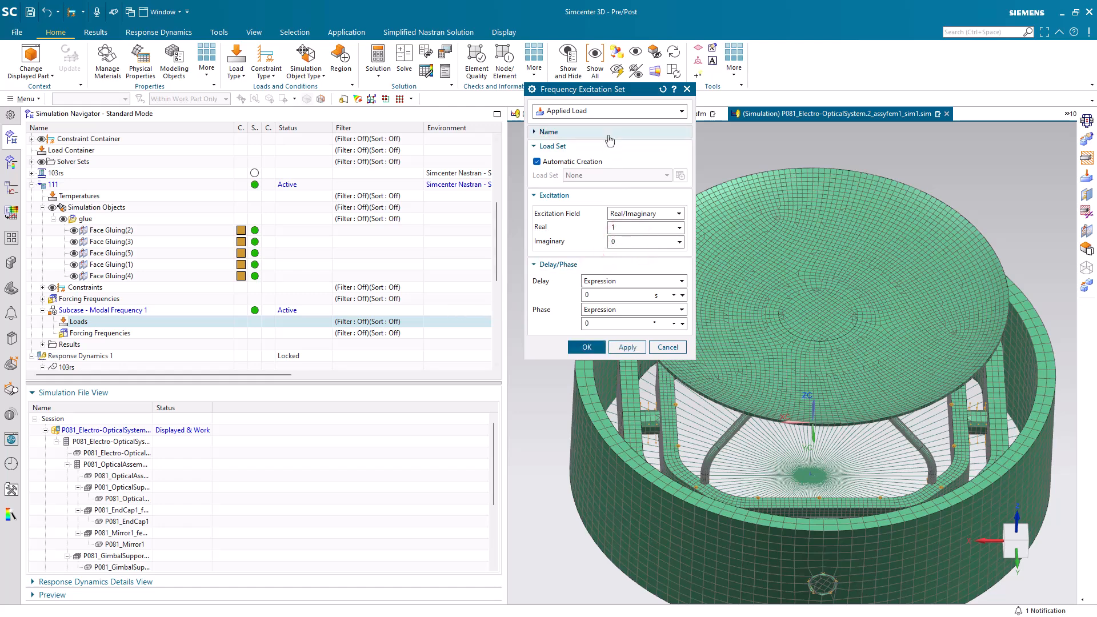
{"action": "left_click", "coordinate": [601, 112]}
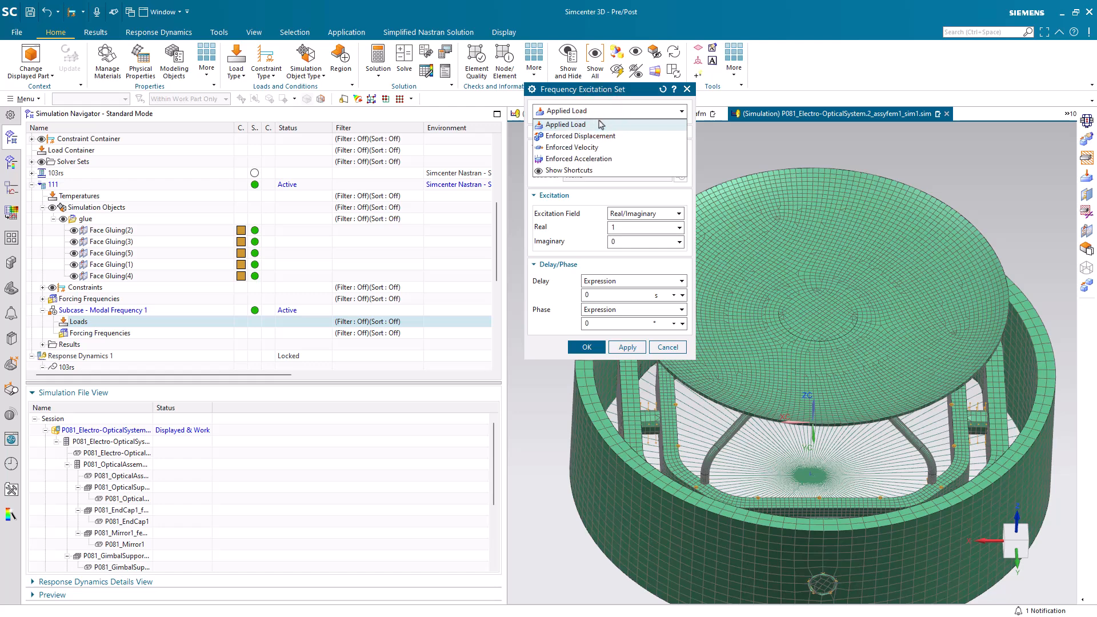
{"action": "left_click", "coordinate": [595, 158]}
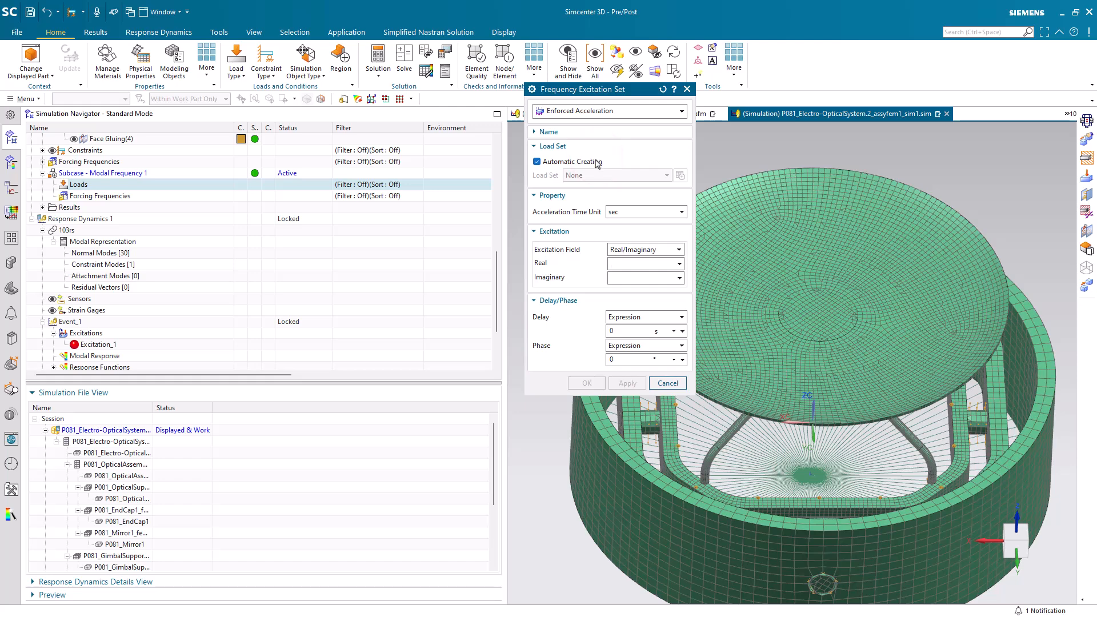
{"action": "left_click", "coordinate": [618, 277]}
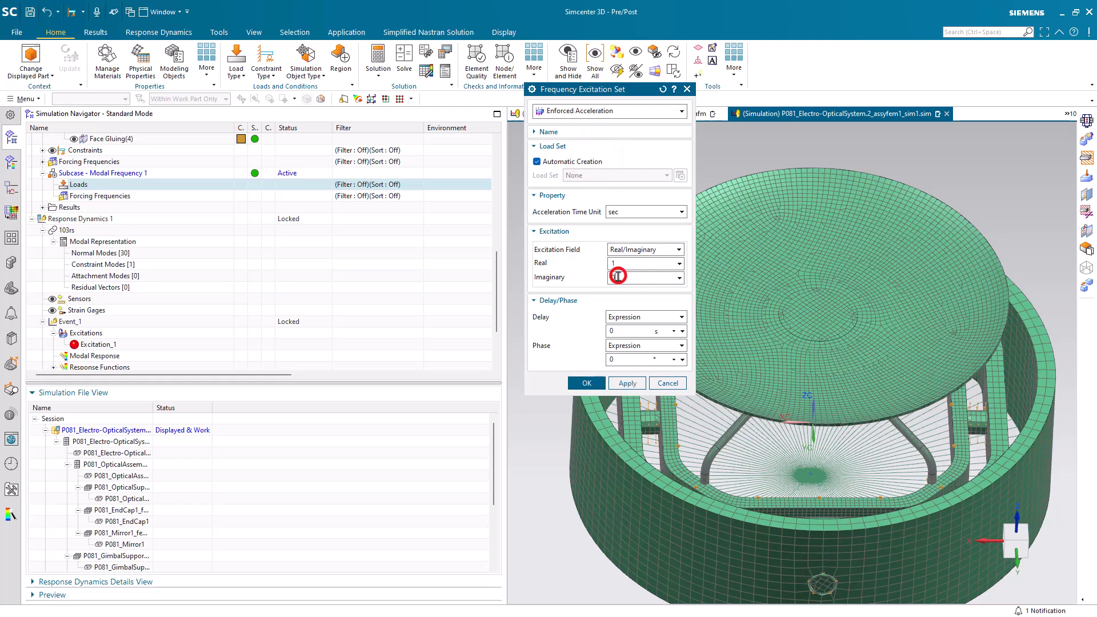
{"action": "type", "text": "0"}
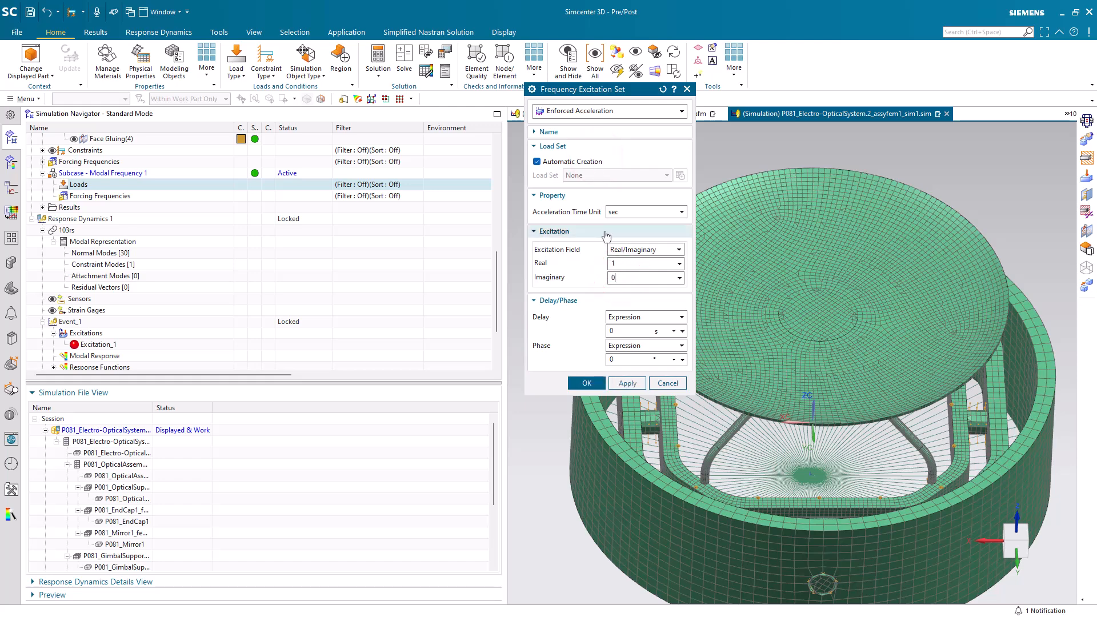
{"action": "left_click", "coordinate": [587, 383]}
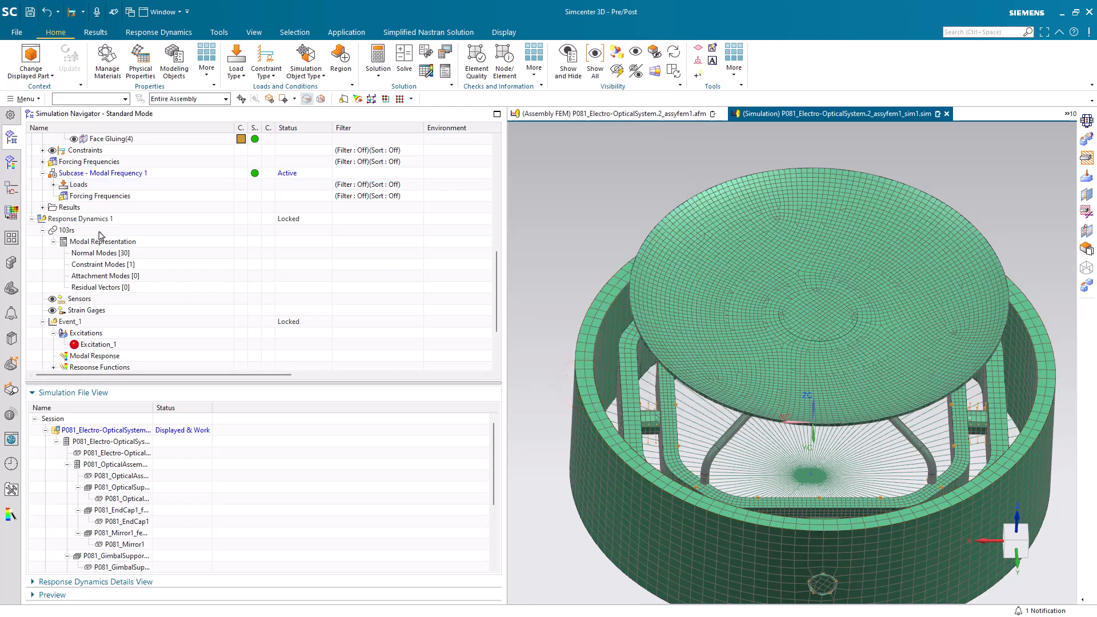
Create an enforced motion load of 98100 in DOF3 on the radial connection's center point, within the excitation set's load set
{"action": "scroll", "coordinate": [100, 238], "scroll_direction": "down", "scroll_amount": 1}
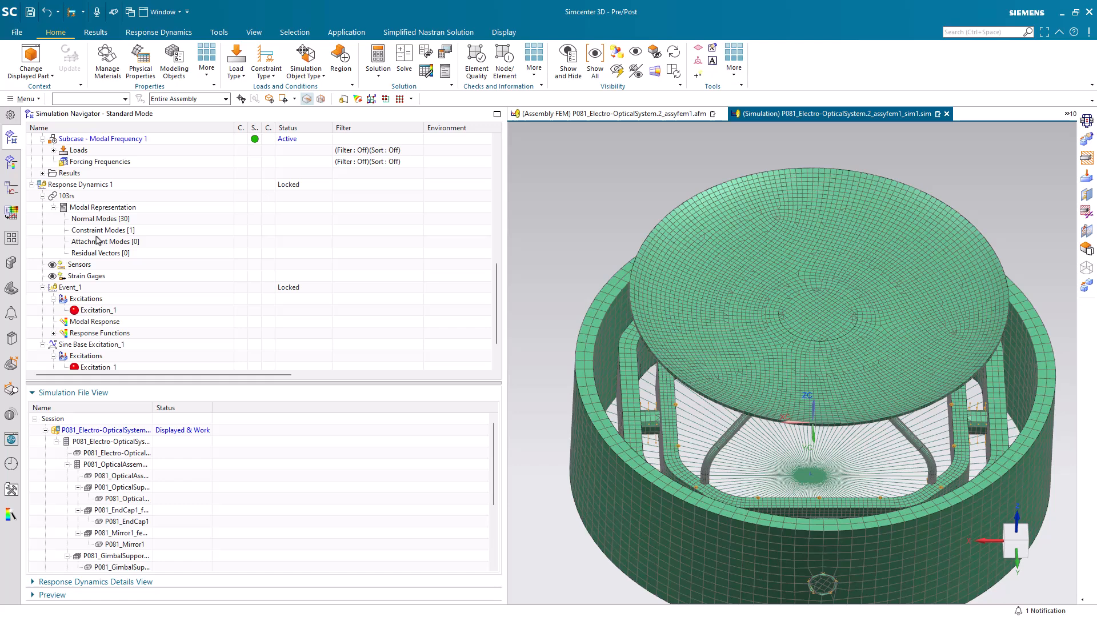
{"action": "scroll", "coordinate": [98, 240], "scroll_direction": "up", "scroll_amount": 2}
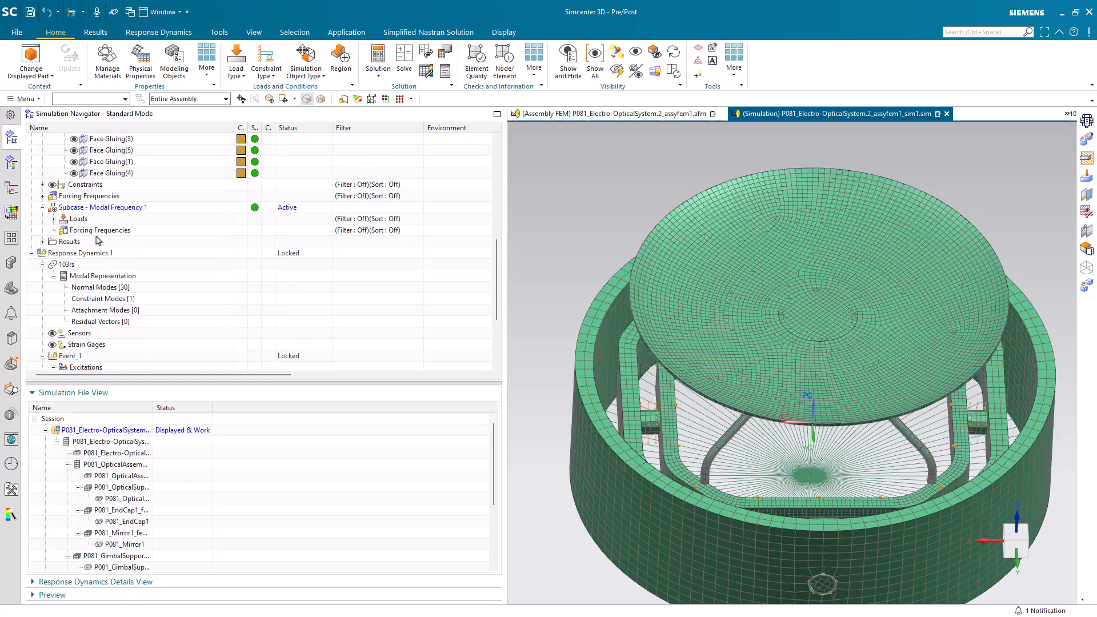
{"action": "left_click", "coordinate": [53, 219]}
{"action": "left_click", "coordinate": [64, 231]}
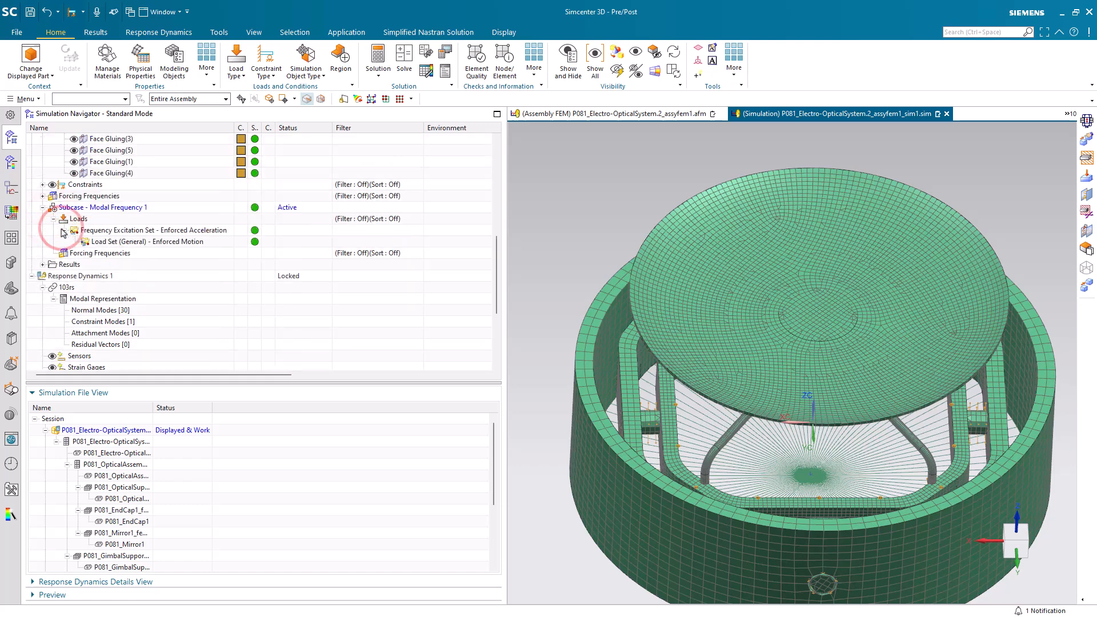
{"action": "right_click", "coordinate": [112, 241]}
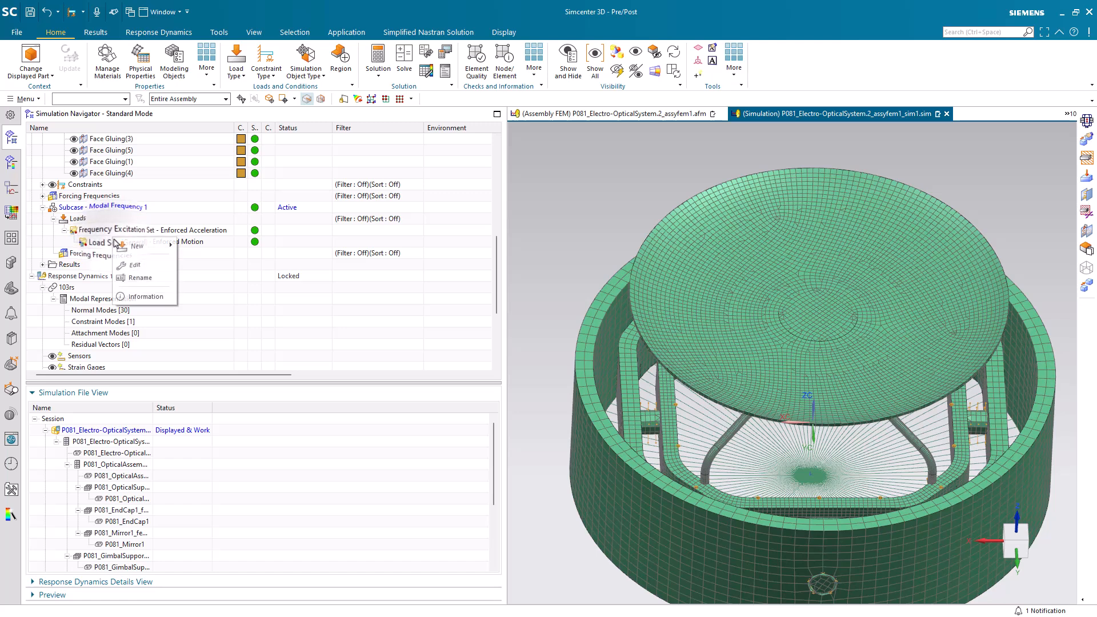
{"action": "mouse_move", "coordinate": [164, 250]}
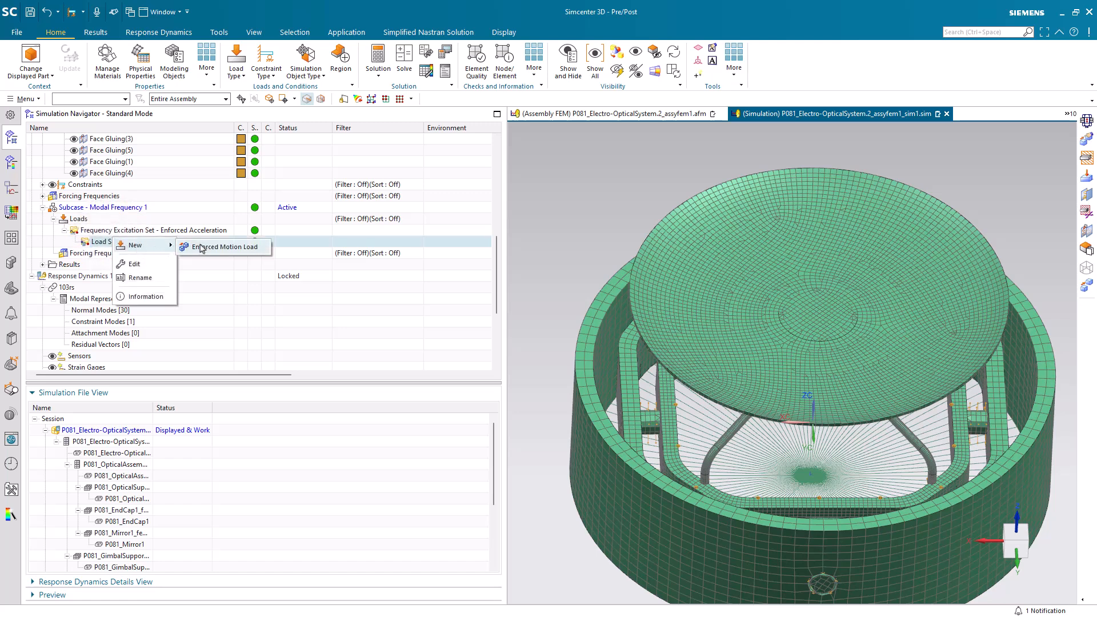
{"action": "left_click", "coordinate": [202, 247]}
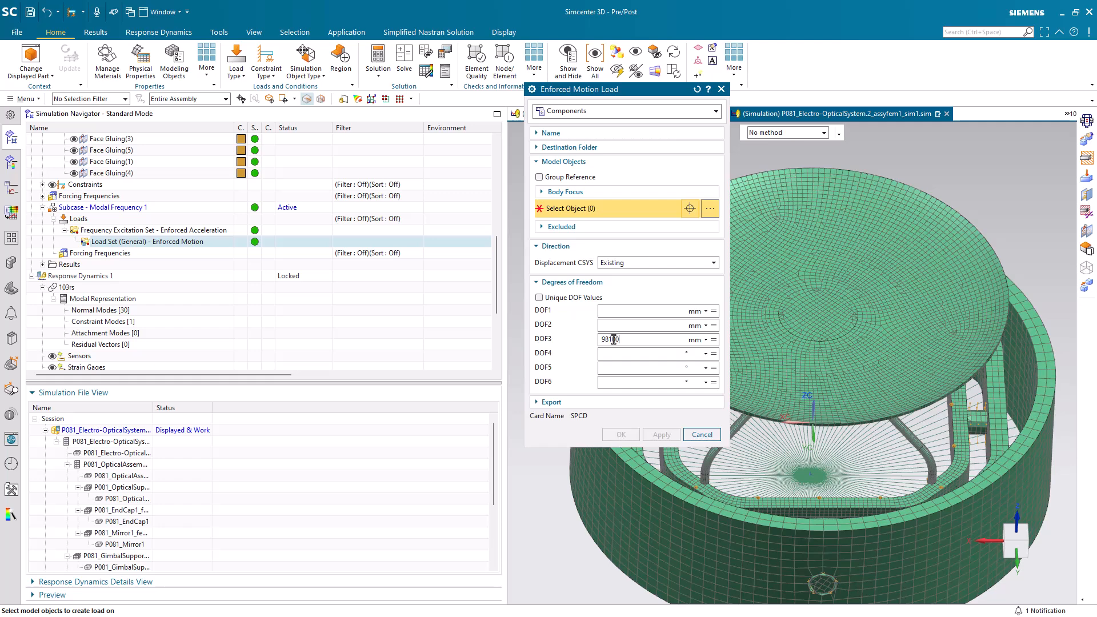
{"action": "left_click", "coordinate": [810, 476]}
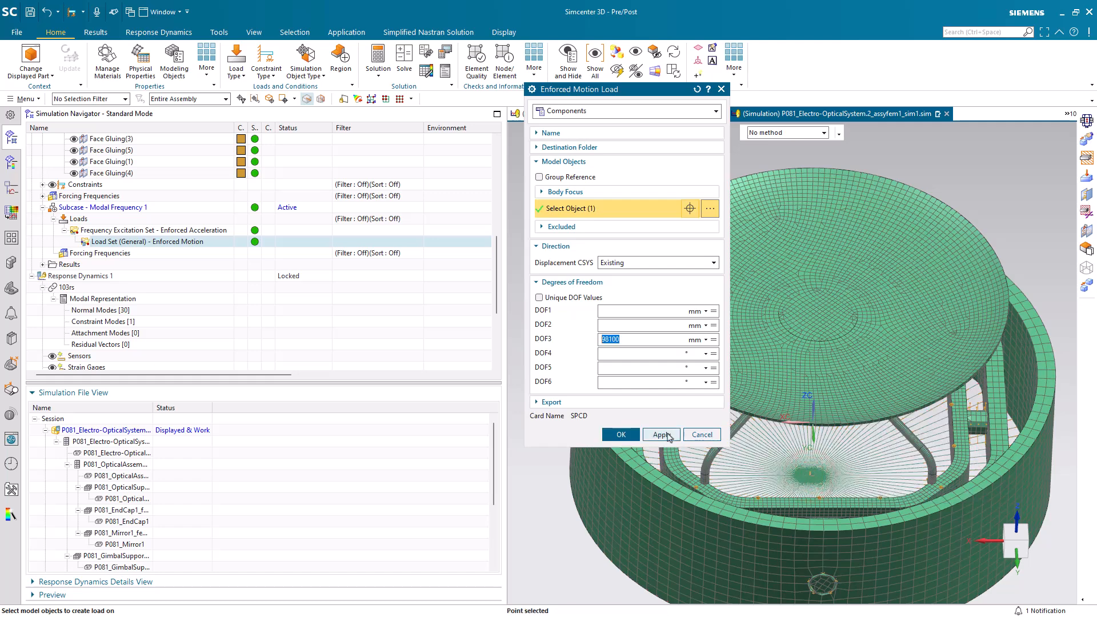
{"action": "left_click", "coordinate": [621, 434]}
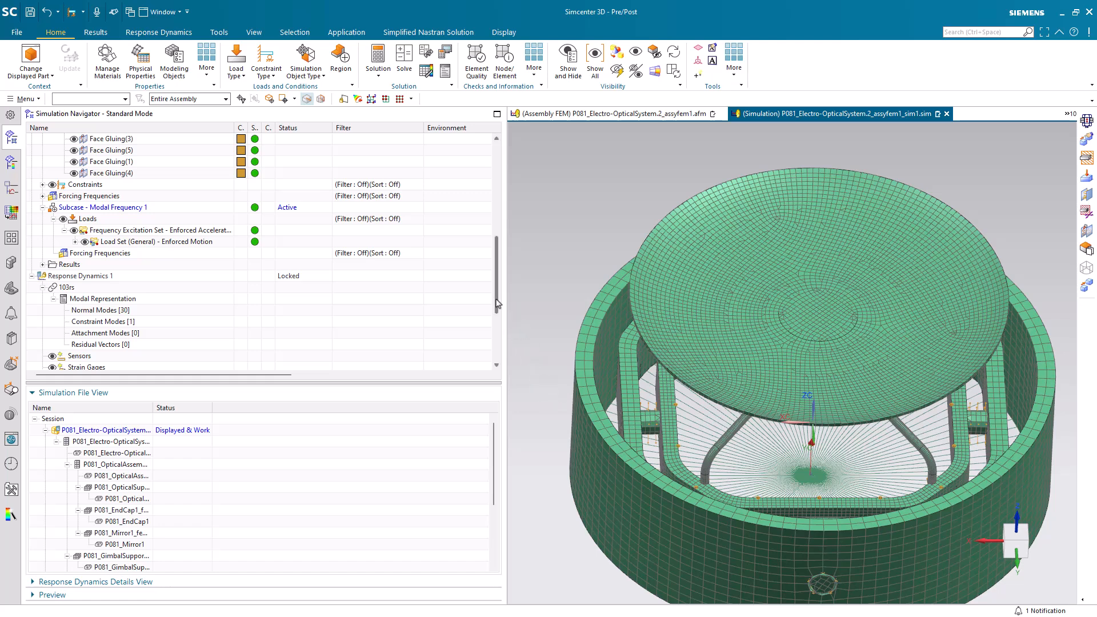
Solve solution 111, skip the message review, and close the information listing and job monitor
{"action": "scroll", "coordinate": [497, 297], "scroll_direction": "up", "scroll_amount": 3}
{"action": "right_click", "coordinate": [76, 174]}
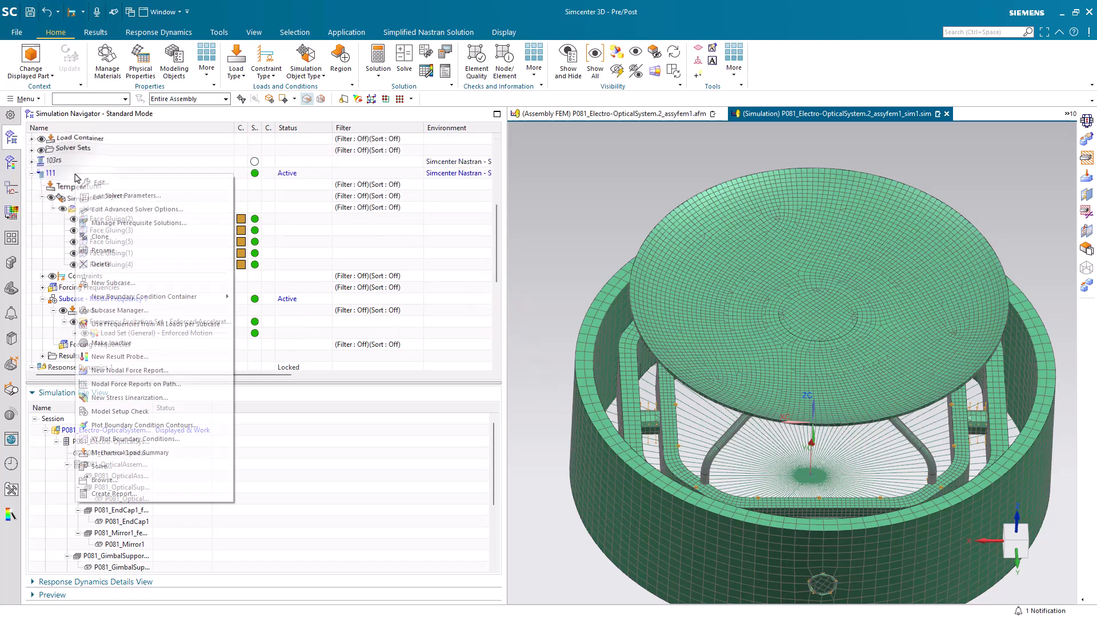
{"action": "left_click", "coordinate": [122, 467]}
{"action": "key", "text": "Return"}
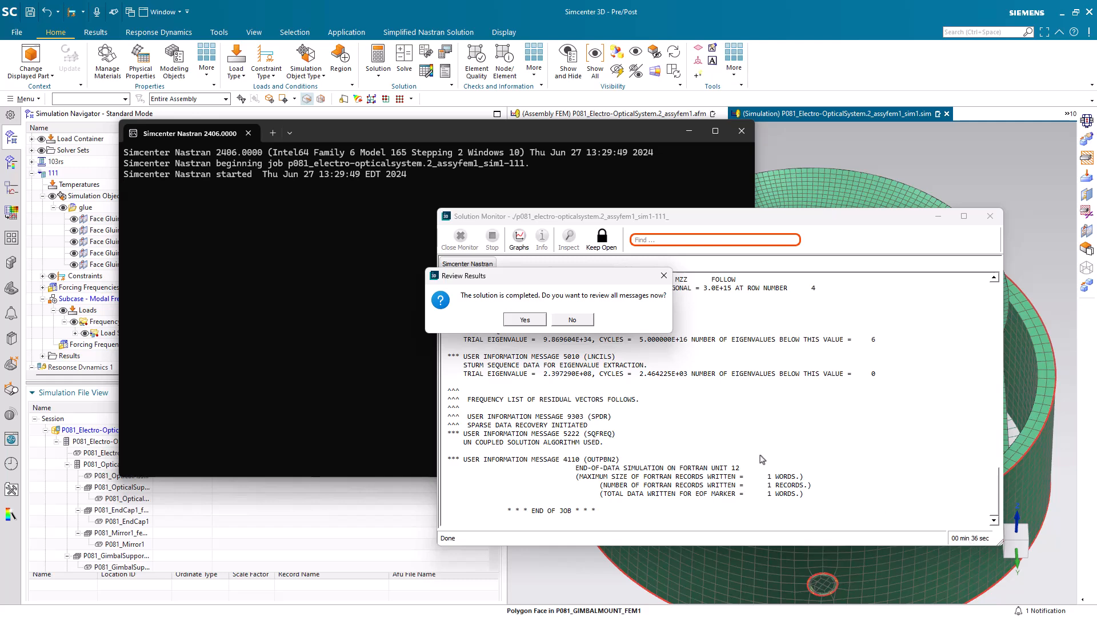
{"action": "left_click", "coordinate": [570, 318]}
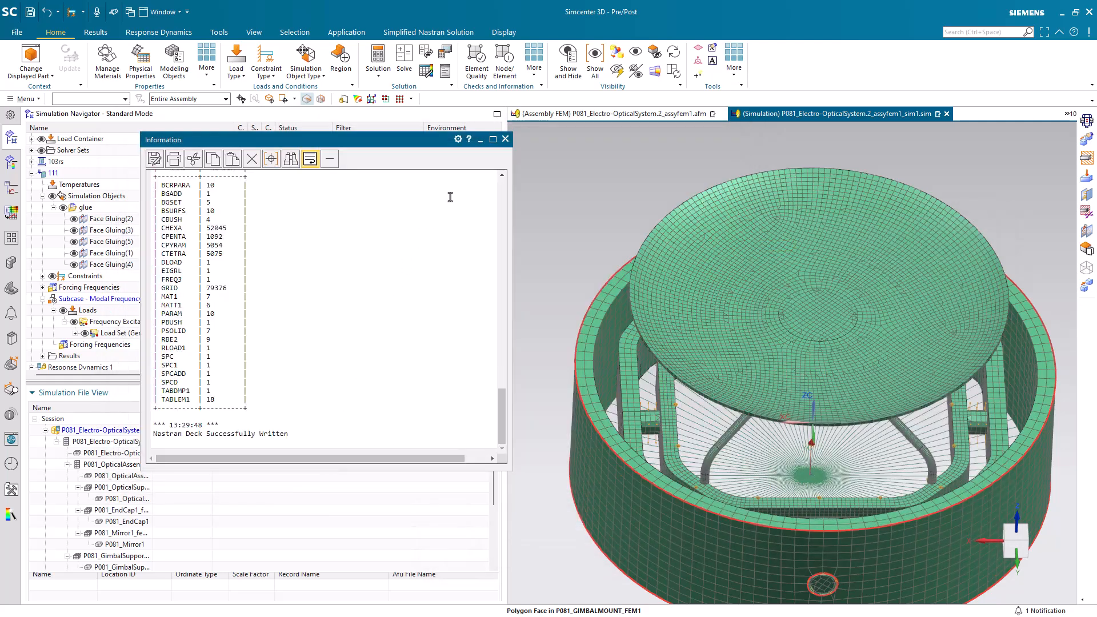
{"action": "left_click", "coordinate": [505, 140]}
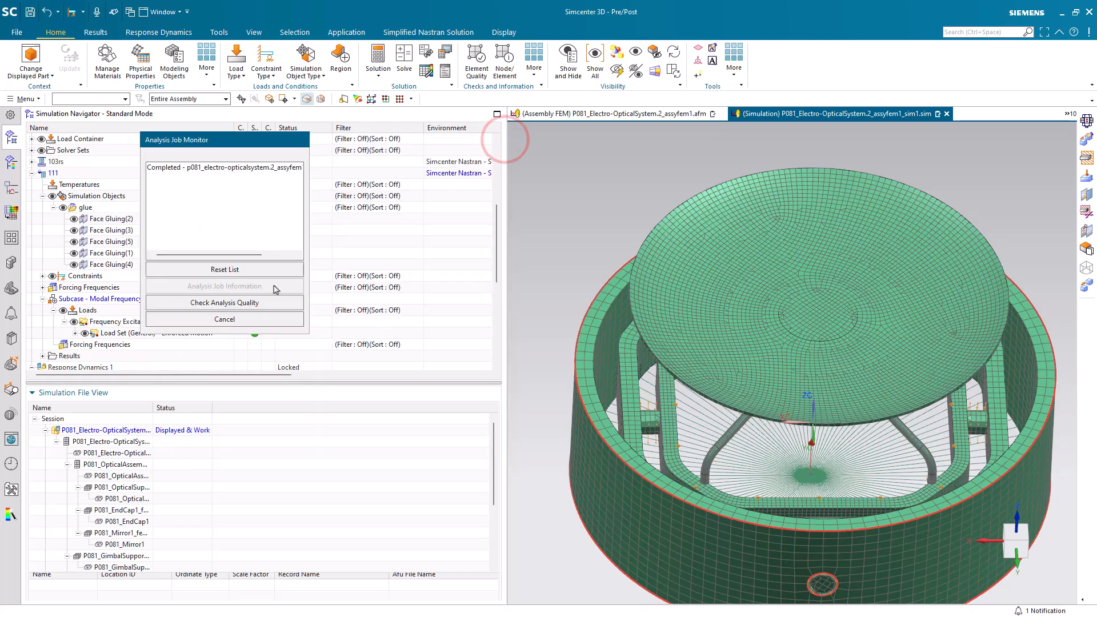
{"action": "left_click", "coordinate": [235, 320]}
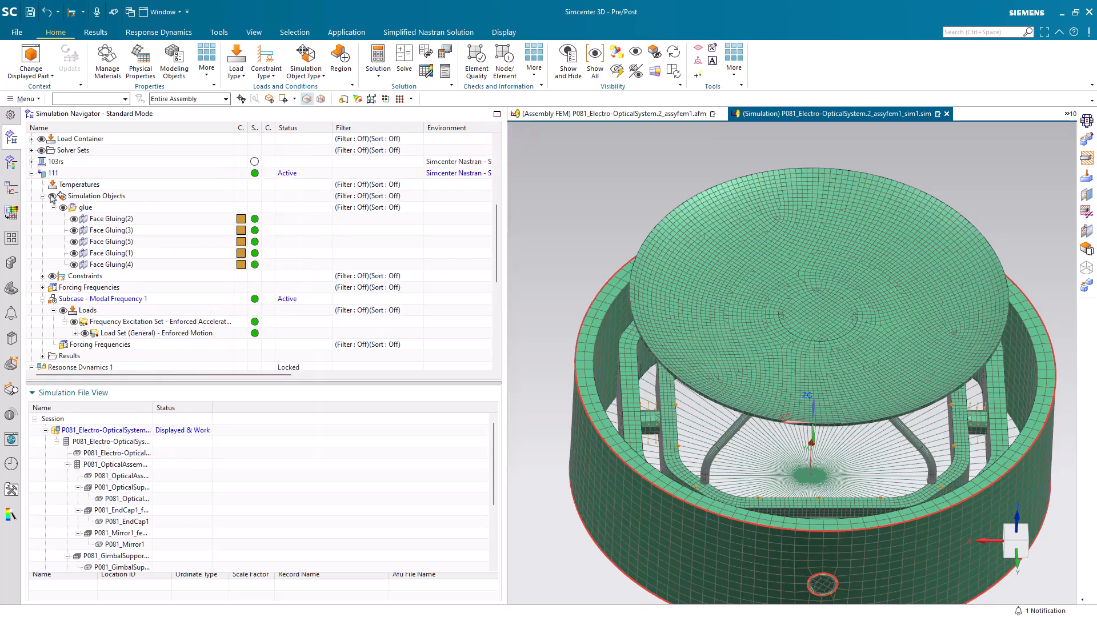
Plot the Tz displacement of node 10501 from solution 111's structural results in a new graph window
{"action": "left_click", "coordinate": [12, 188]}
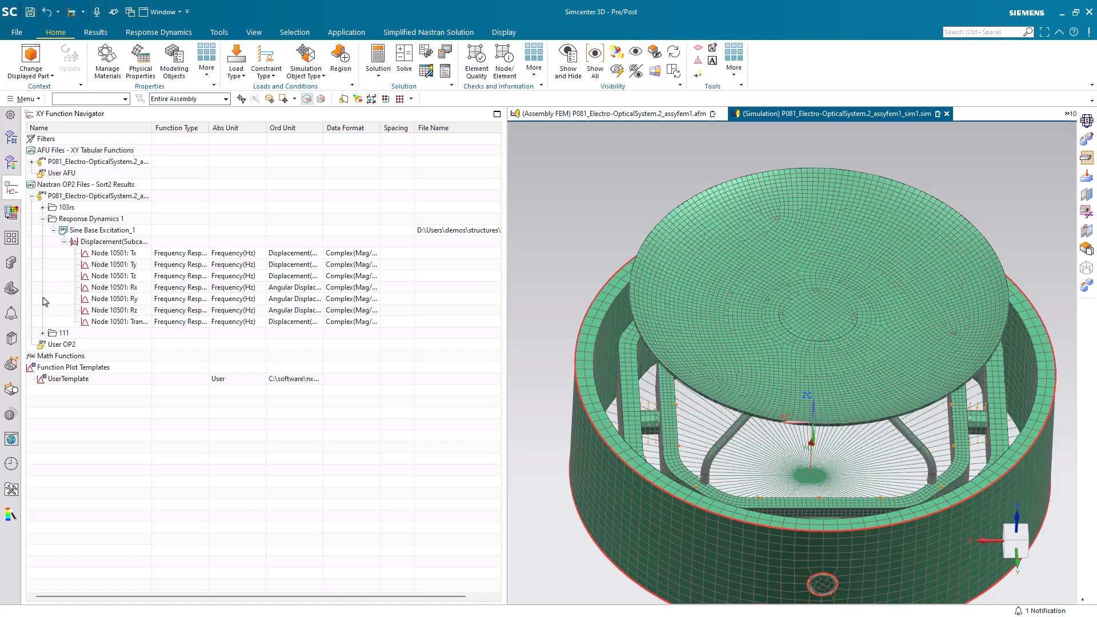
{"action": "left_click", "coordinate": [43, 332]}
{"action": "left_click", "coordinate": [79, 344]}
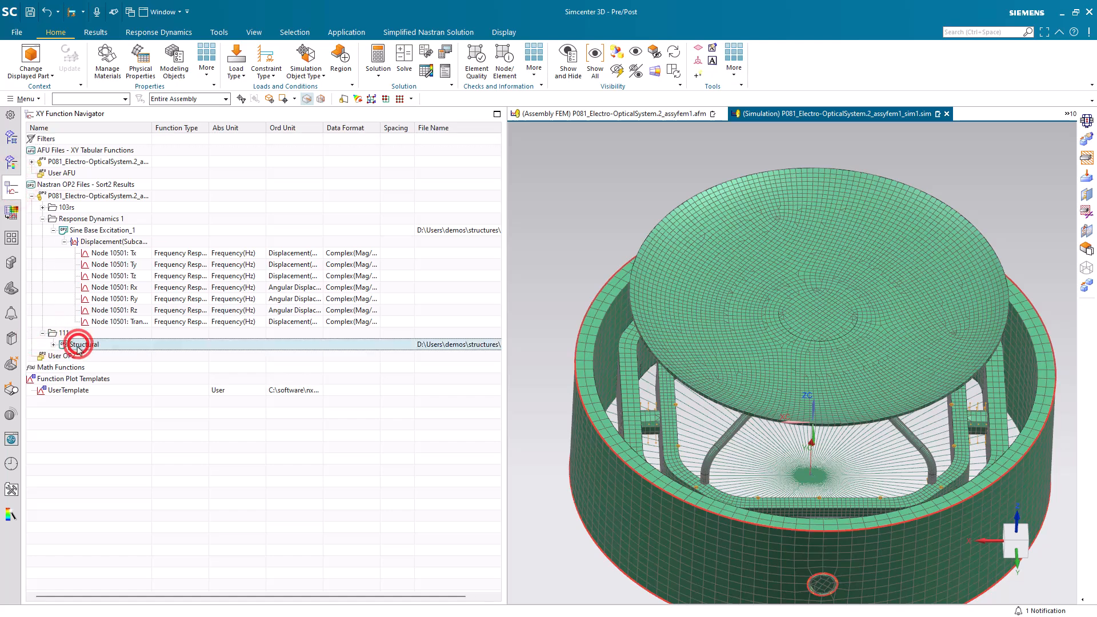
{"action": "left_click", "coordinate": [53, 345]}
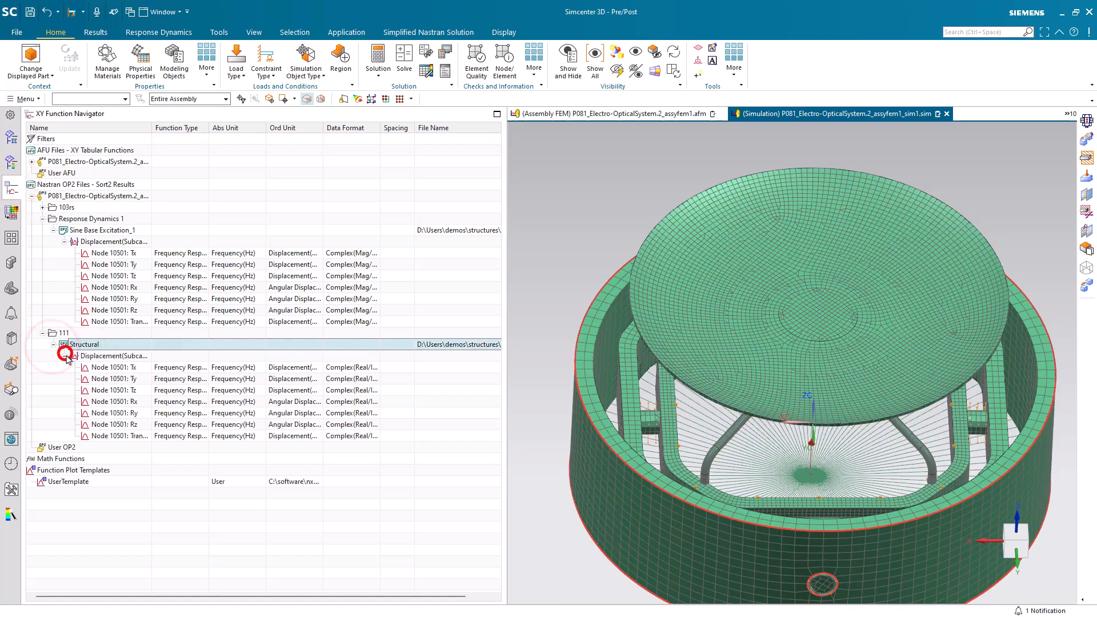
{"action": "left_click", "coordinate": [117, 391]}
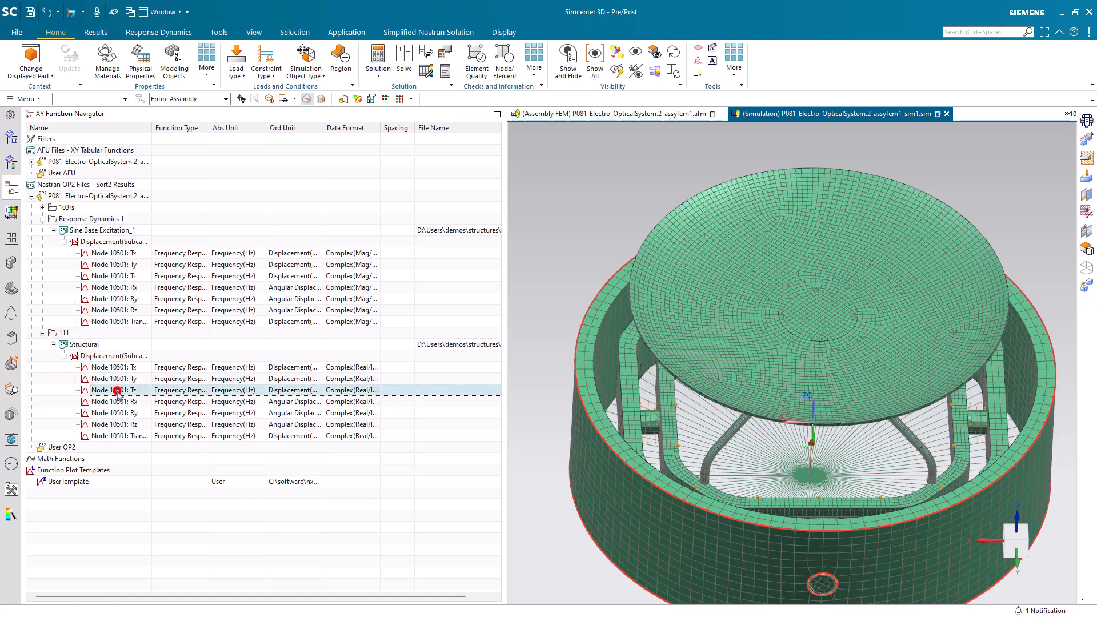
{"action": "right_click", "coordinate": [120, 394]}
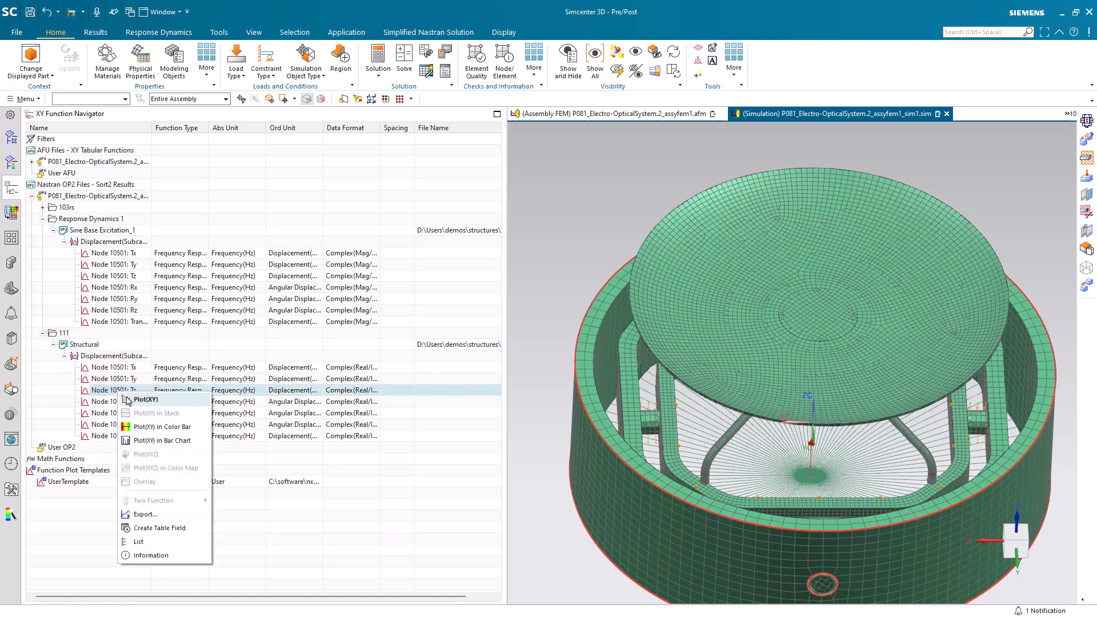
{"action": "left_click", "coordinate": [129, 399]}
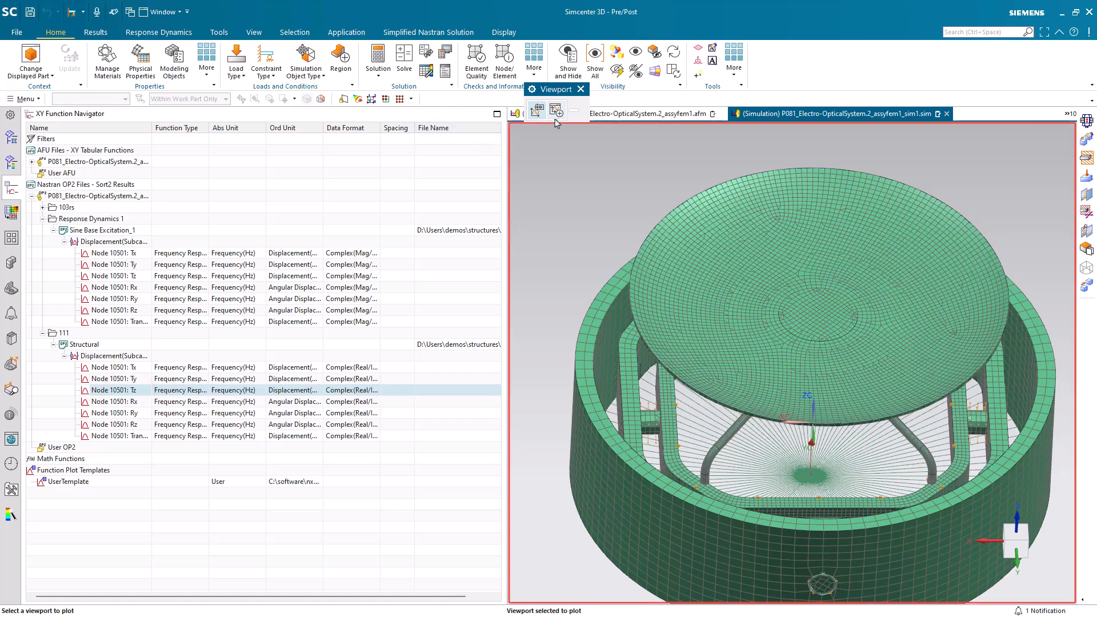
{"action": "left_click", "coordinate": [557, 114]}
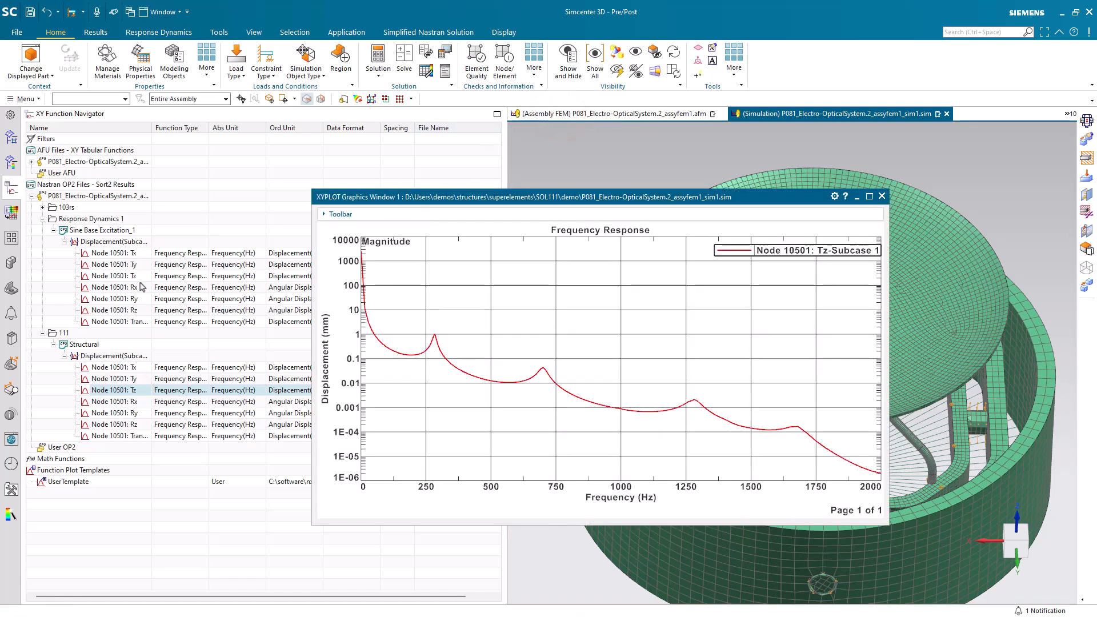
Overlay the Tz displacement of node 10501 from Sine Base Excitation_1 on the solution 111 curve
{"action": "left_click", "coordinate": [131, 277]}
{"action": "right_click", "coordinate": [130, 279]}
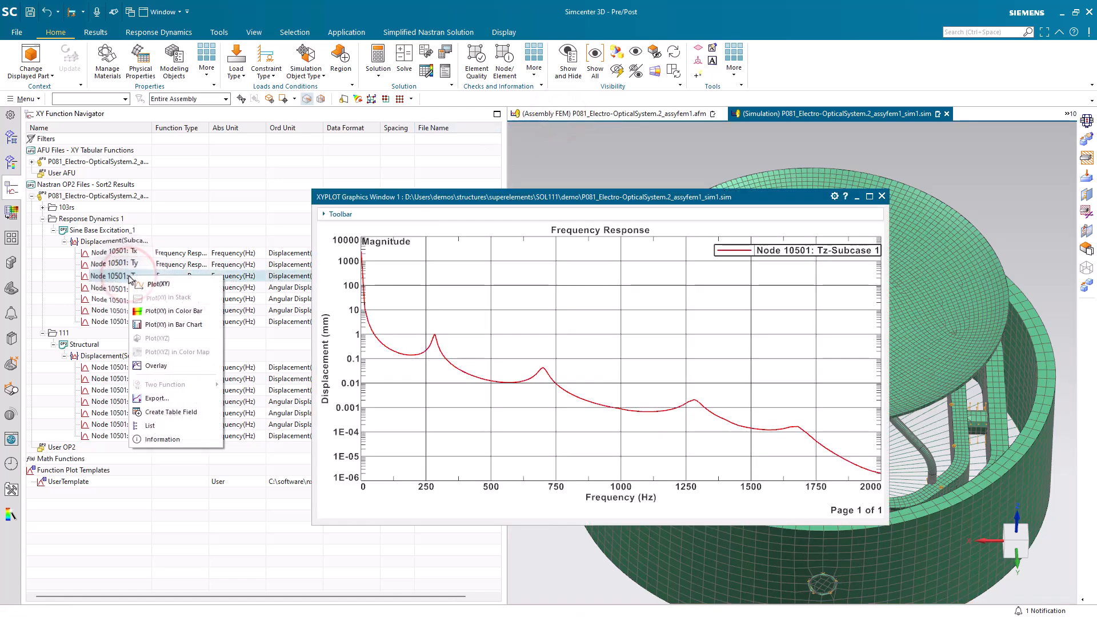
{"action": "left_click", "coordinate": [154, 366]}
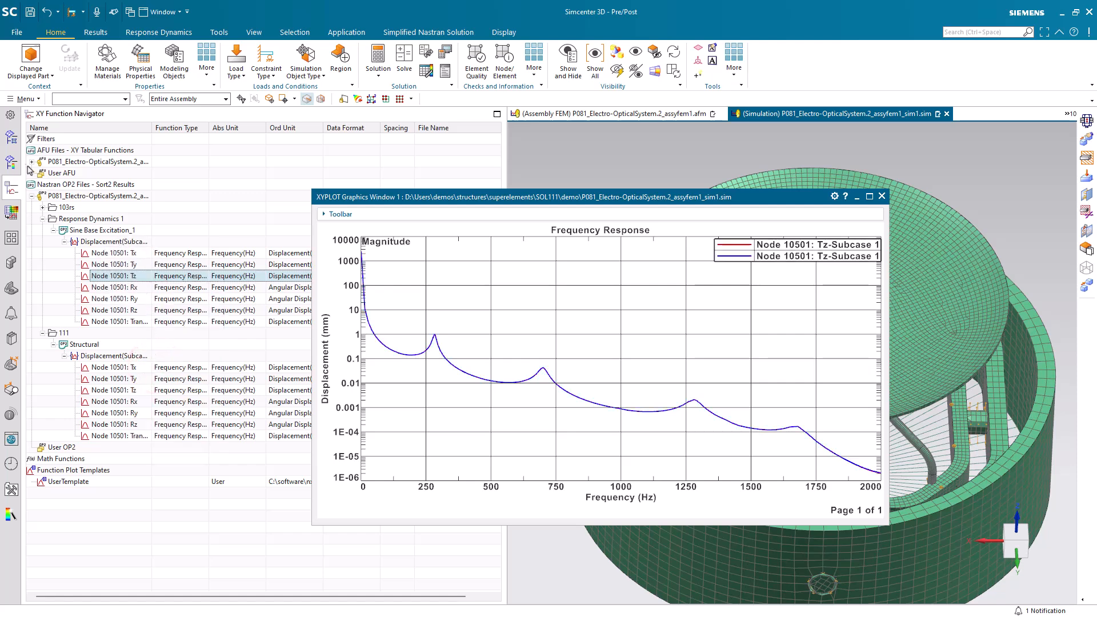
Overlay Event_1's response function fr_1_(10501Z+) on the displacement curves in the graph window, and close the window after comparing
{"action": "left_click", "coordinate": [15, 143]}
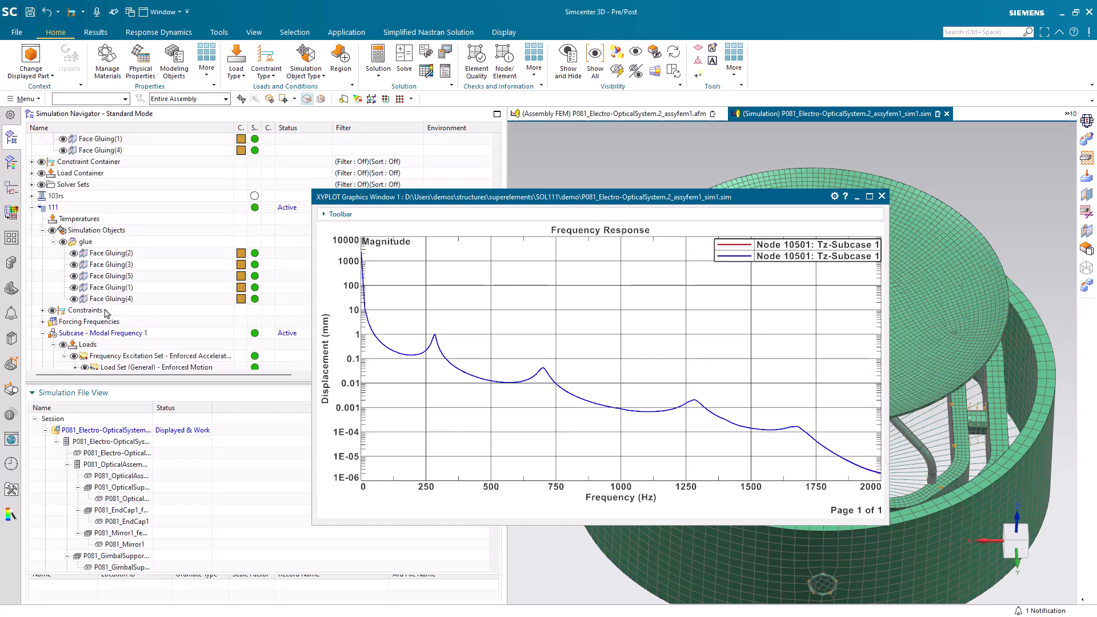
{"action": "scroll", "coordinate": [107, 313], "scroll_direction": "down", "scroll_amount": 10}
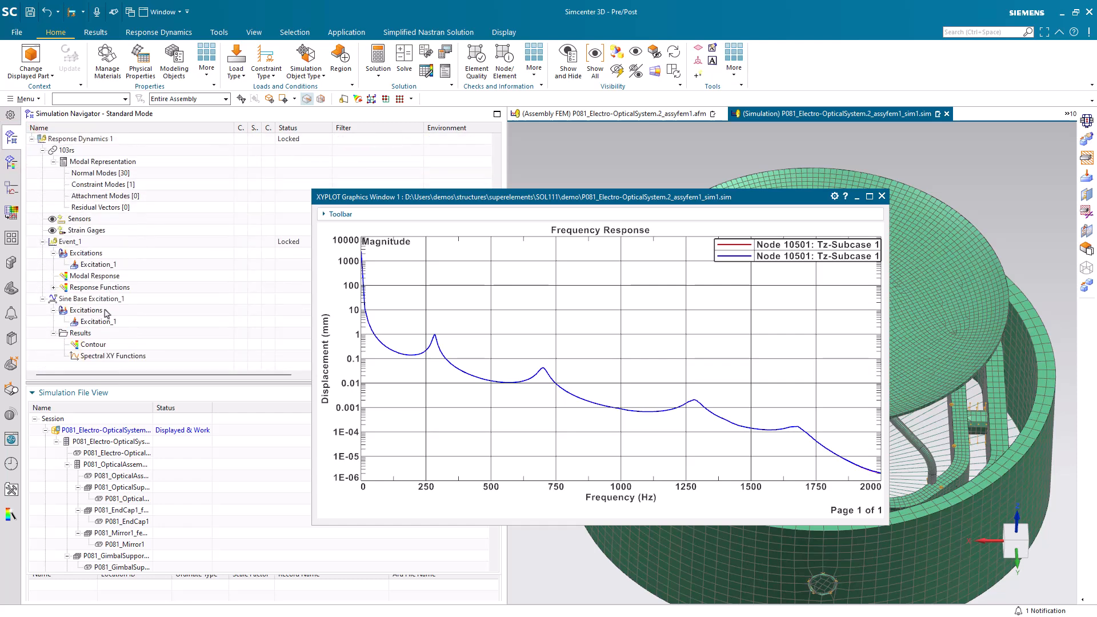
{"action": "left_click", "coordinate": [54, 287]}
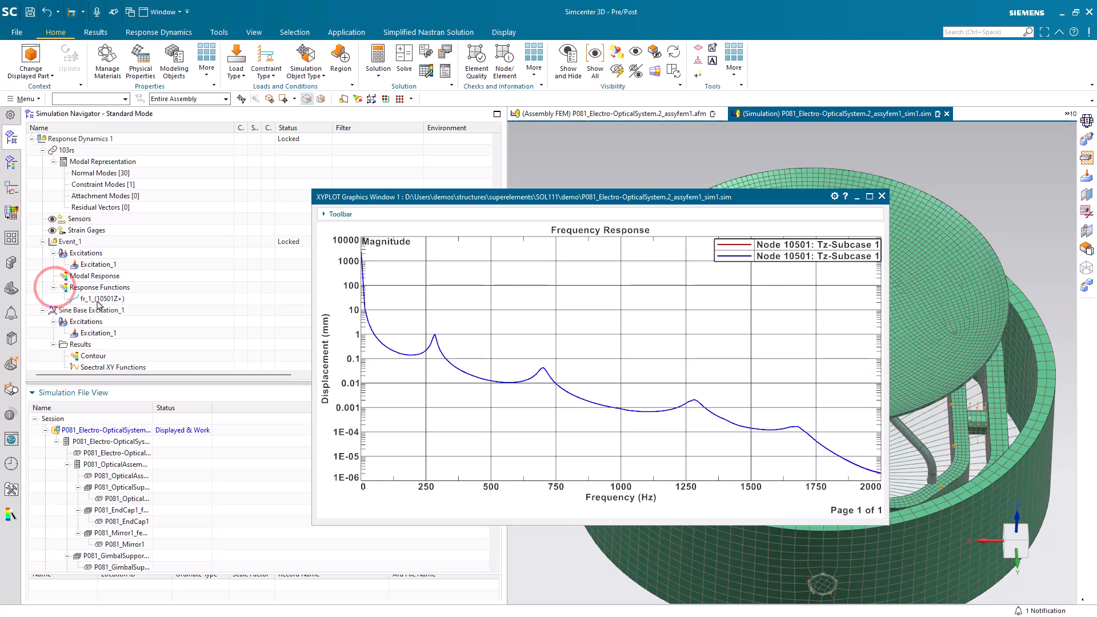
{"action": "left_click", "coordinate": [80, 299]}
{"action": "right_click", "coordinate": [105, 300]}
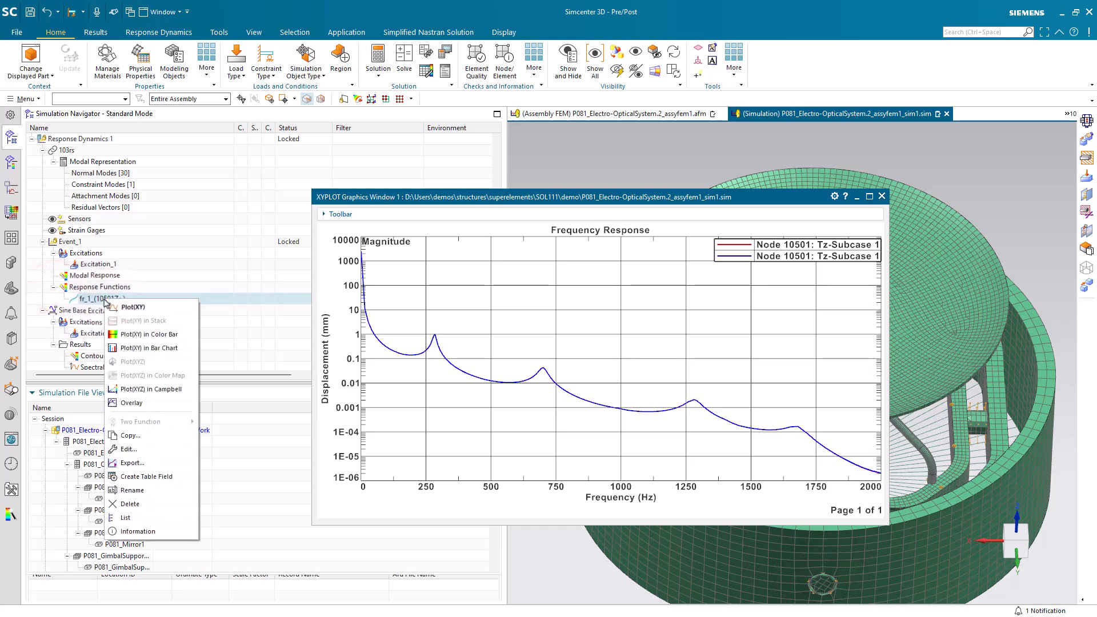
{"action": "left_click", "coordinate": [131, 403]}
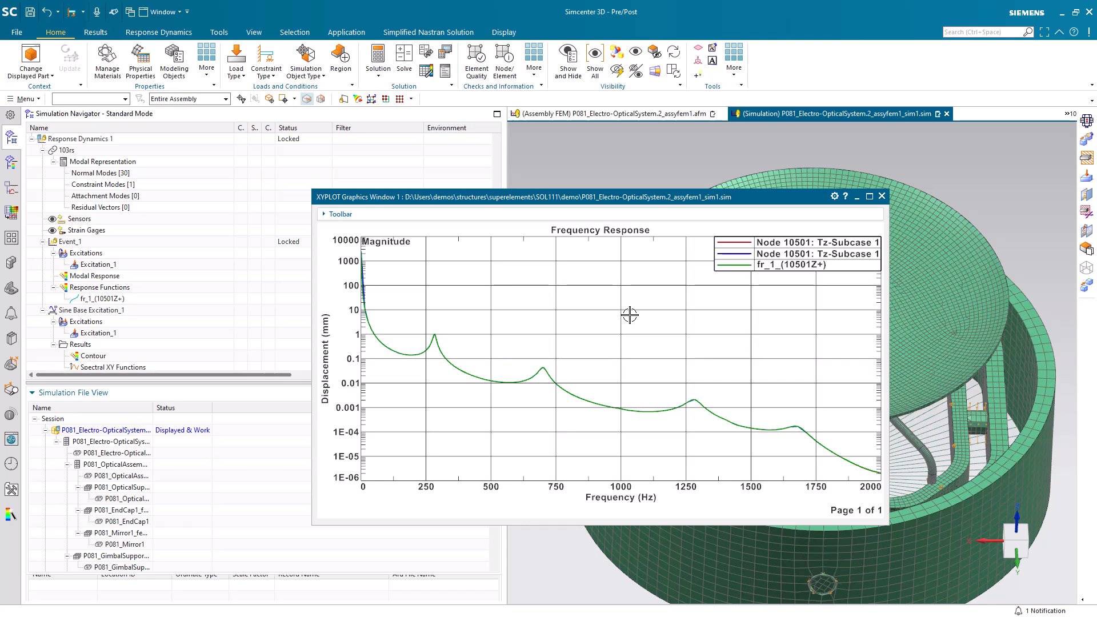
{"action": "left_click", "coordinate": [882, 196]}
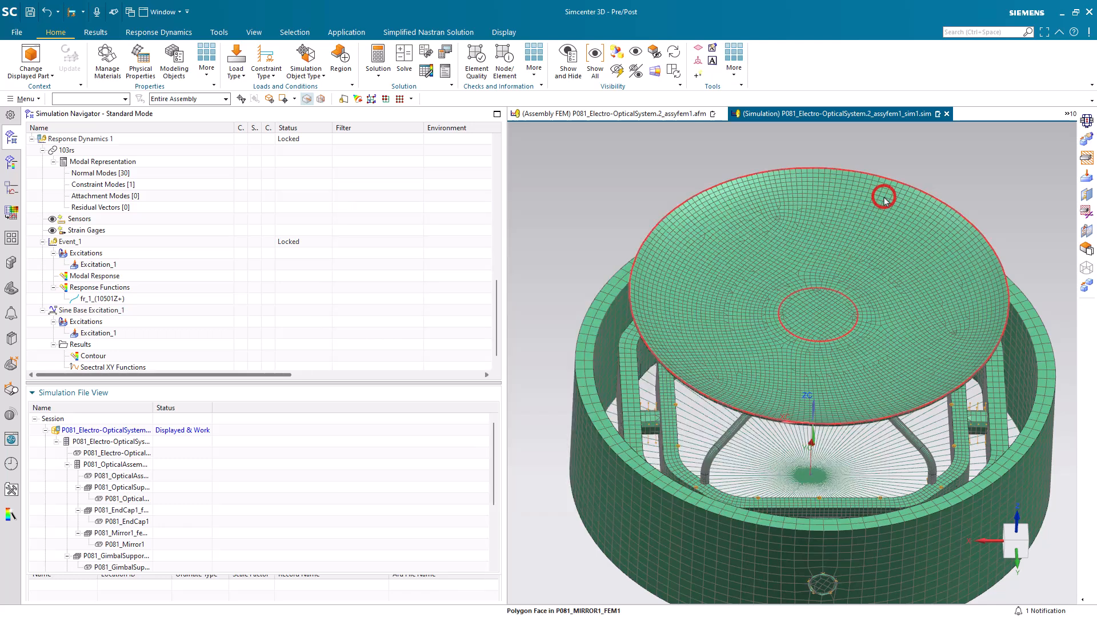
Display the optical assembly FEM P081_OpticalAssembly.2_assyfem1 and create a Simcenter Nastran simulation for it with the default file name
{"action": "scroll", "coordinate": [191, 273], "scroll_direction": "up", "scroll_amount": 10}
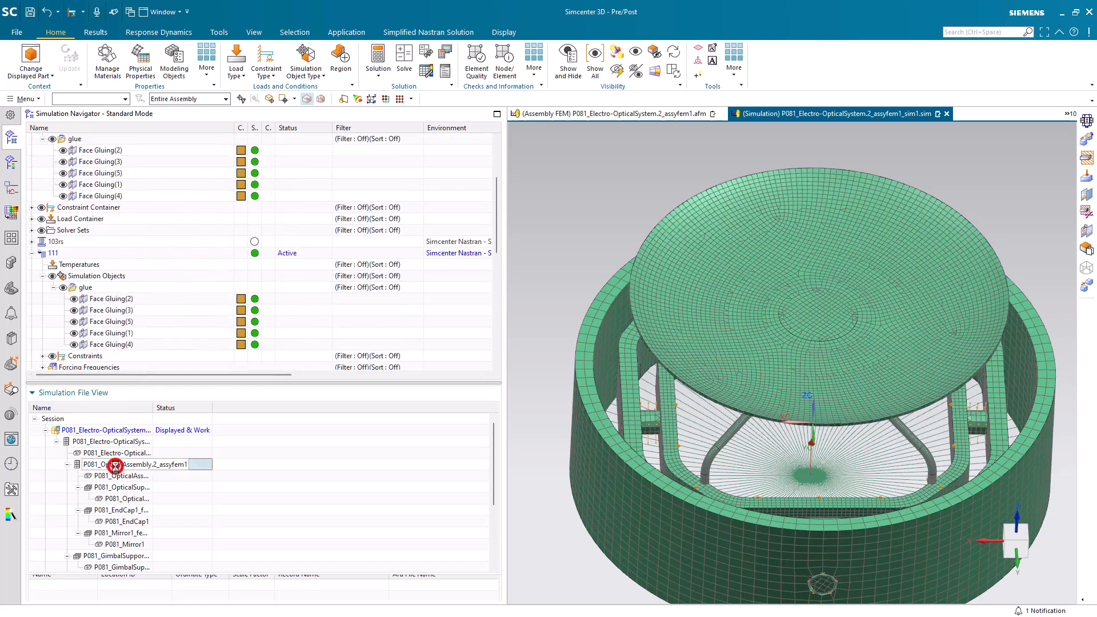
{"action": "double_click", "coordinate": [116, 466]}
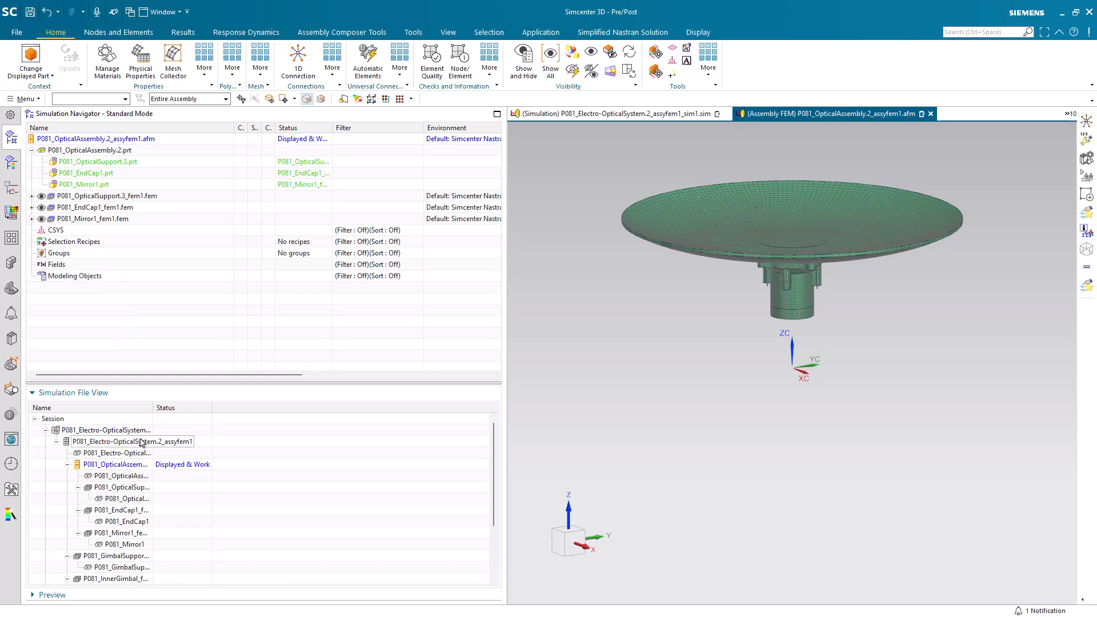
{"action": "right_click", "coordinate": [88, 139]}
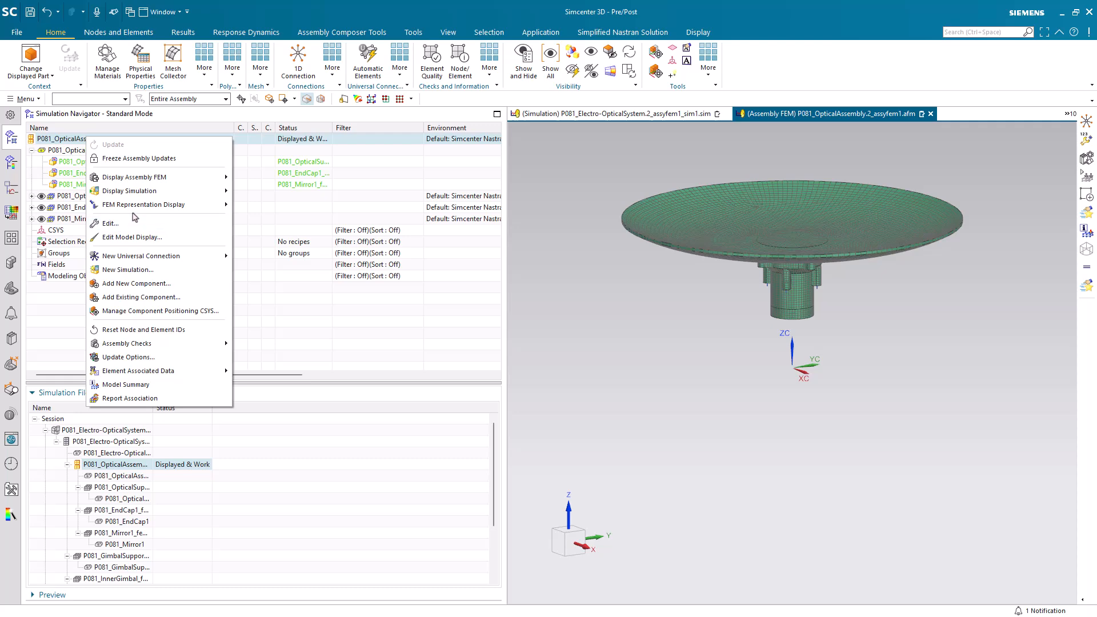
{"action": "left_click", "coordinate": [135, 268]}
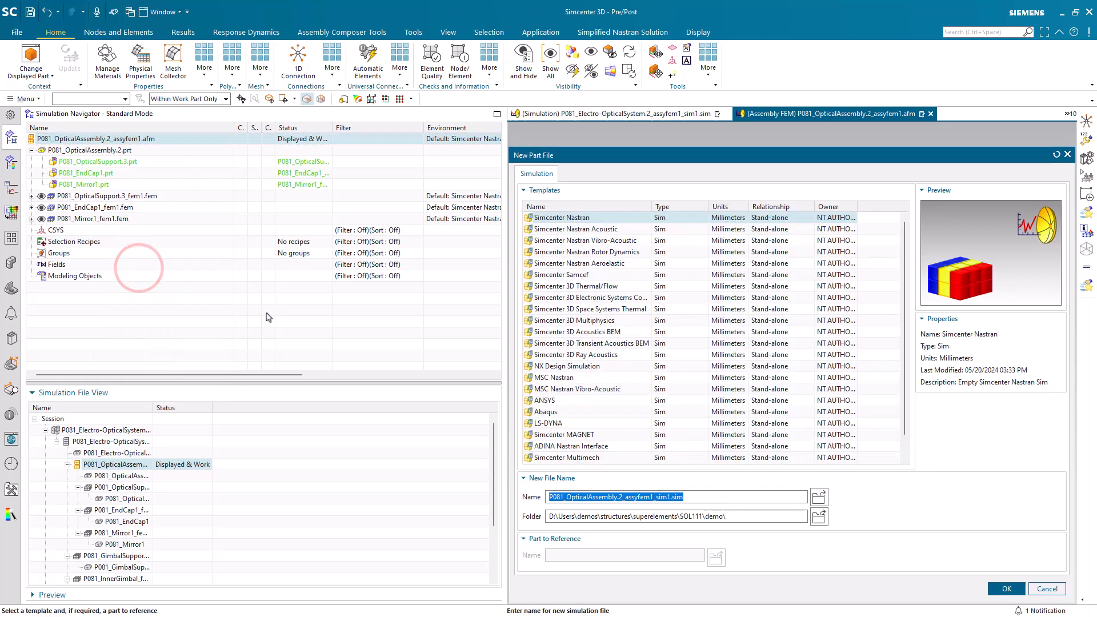
{"action": "key", "text": "Return"}
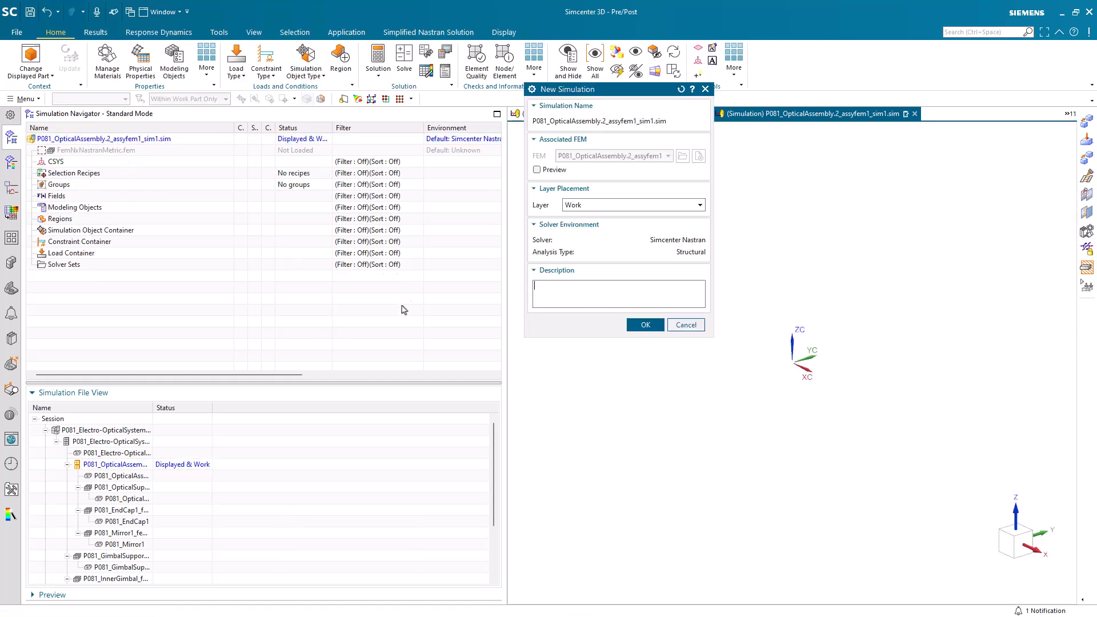
{"action": "left_click", "coordinate": [645, 325]}
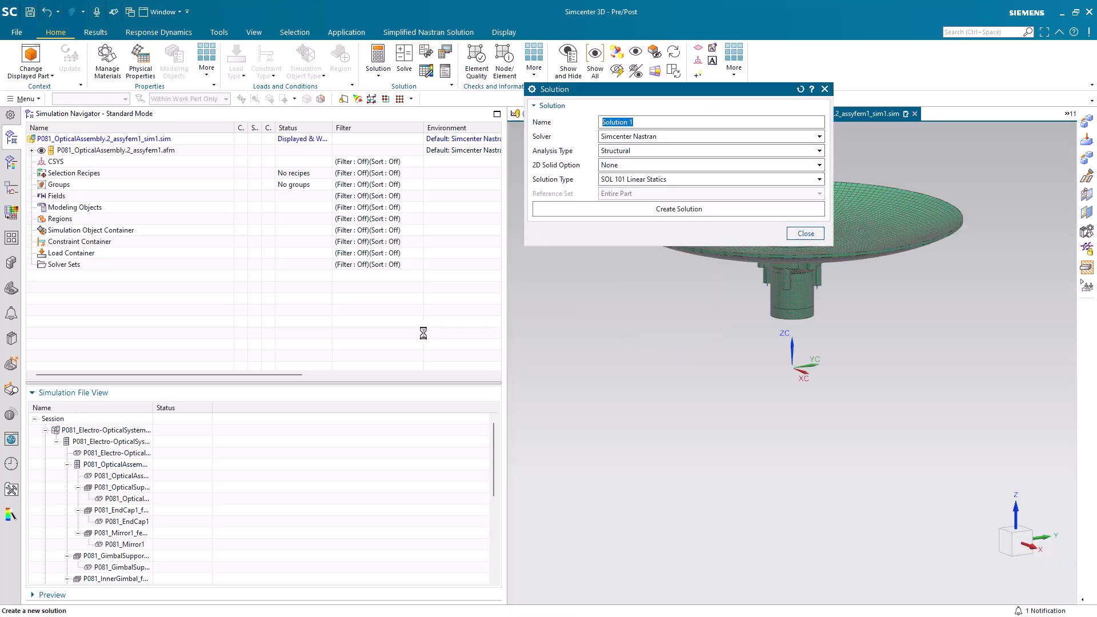
Create a SOL 103 Superelement solution named 103se in the optical assembly simulation
{"action": "left_click", "coordinate": [654, 181]}
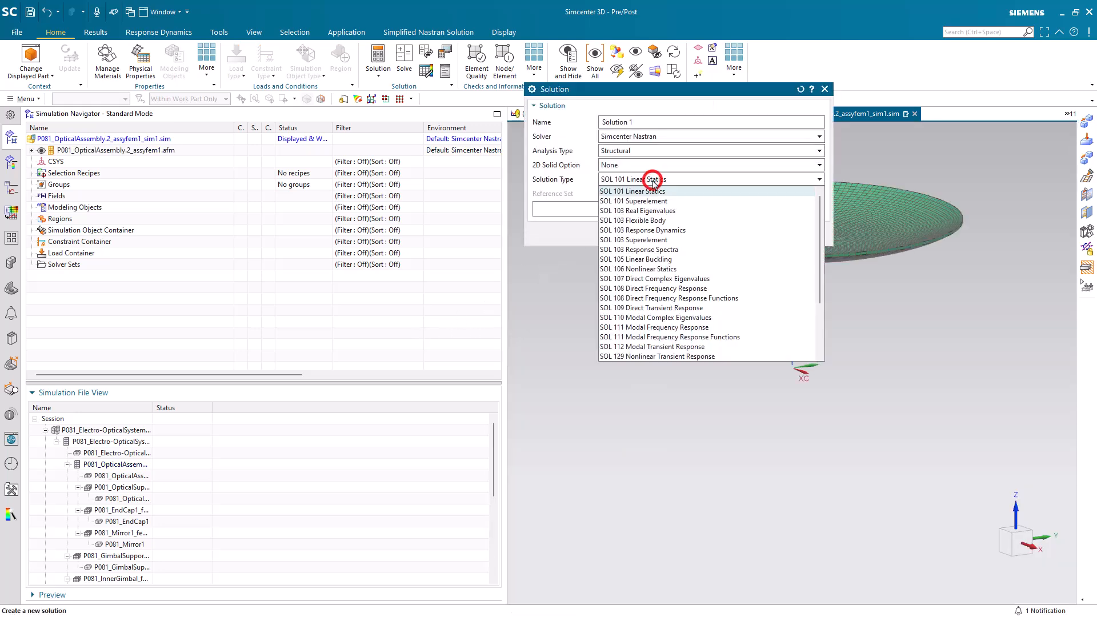
{"action": "left_click", "coordinate": [656, 240]}
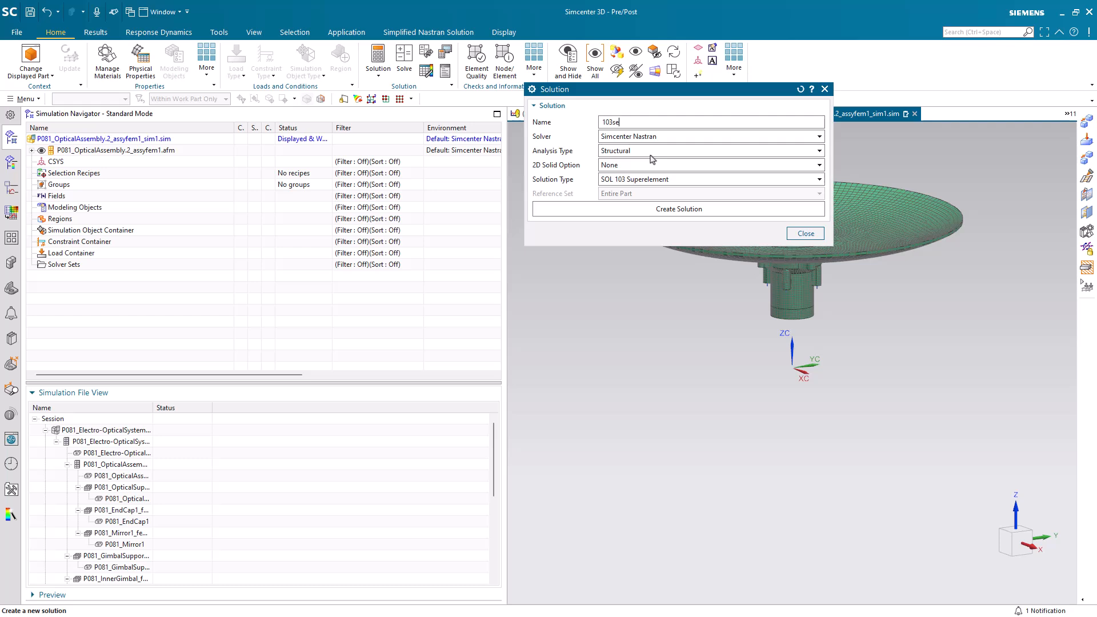
{"action": "left_click", "coordinate": [662, 209]}
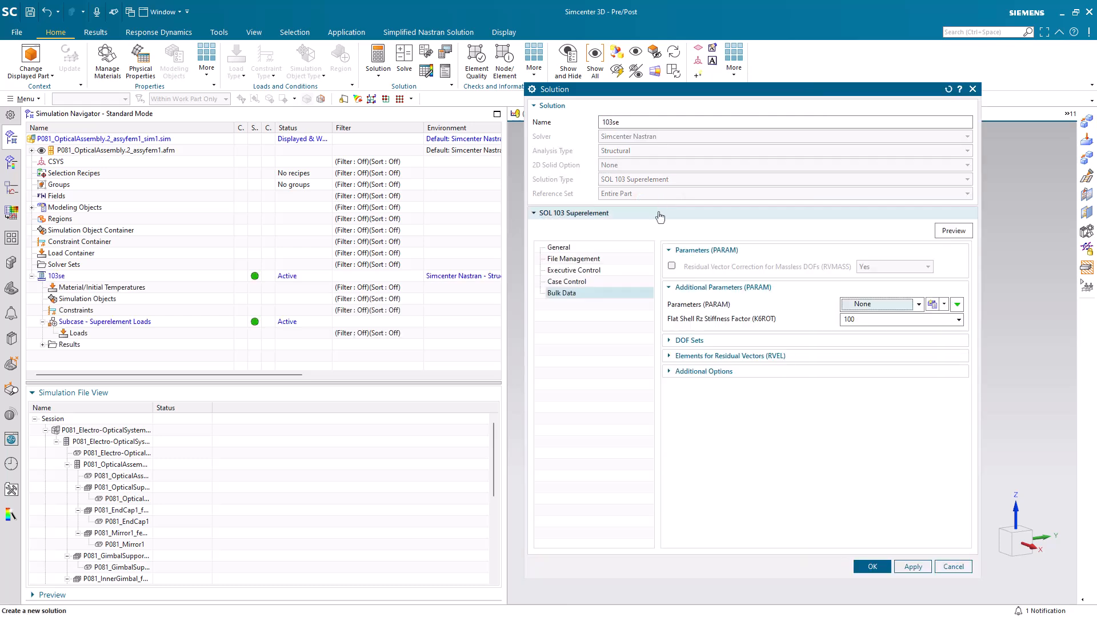
Open the structural output requests in the solution's case control, preview them, and filter the request types to SOL 103 Real Eigenvalues
{"action": "left_click", "coordinate": [592, 282]}
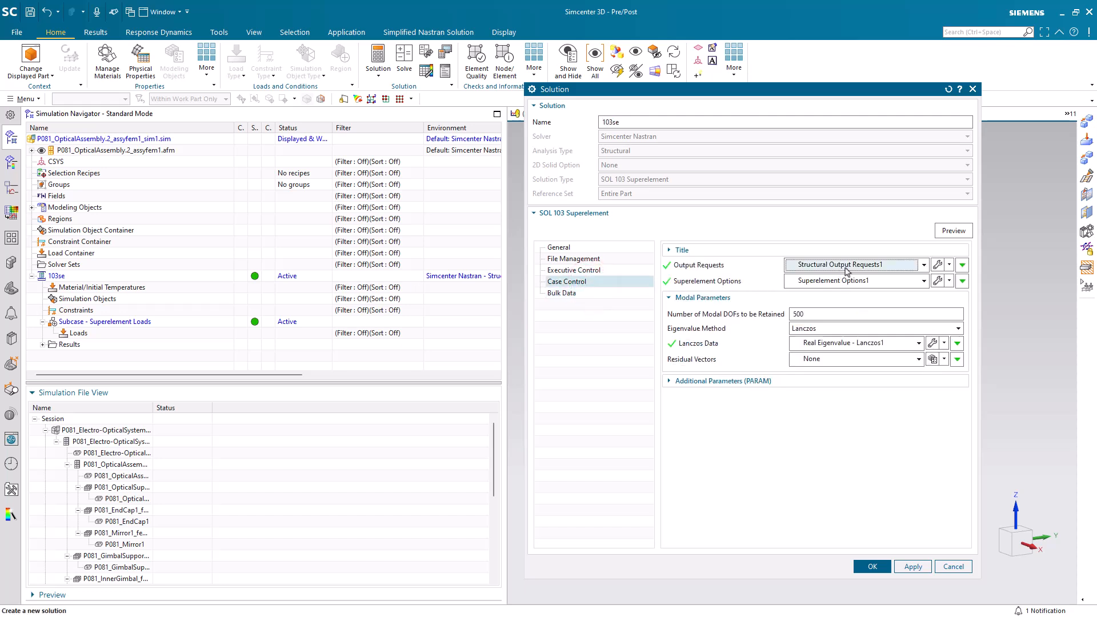
{"action": "left_click", "coordinate": [924, 265]}
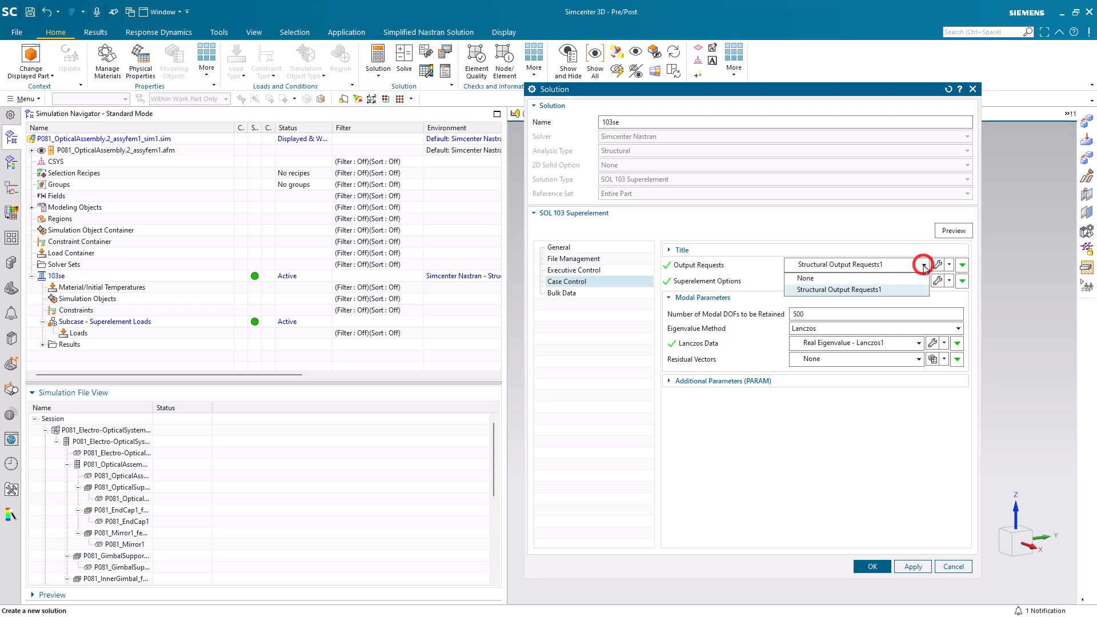
{"action": "left_click", "coordinate": [924, 264]}
{"action": "left_click", "coordinate": [935, 264]}
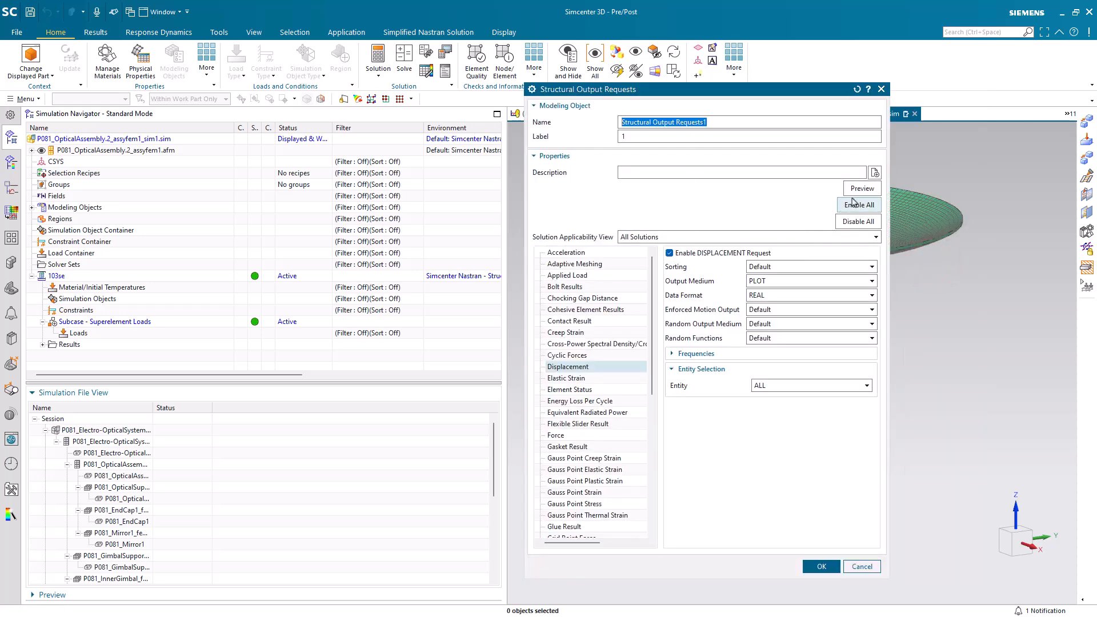
{"action": "left_click", "coordinate": [861, 189]}
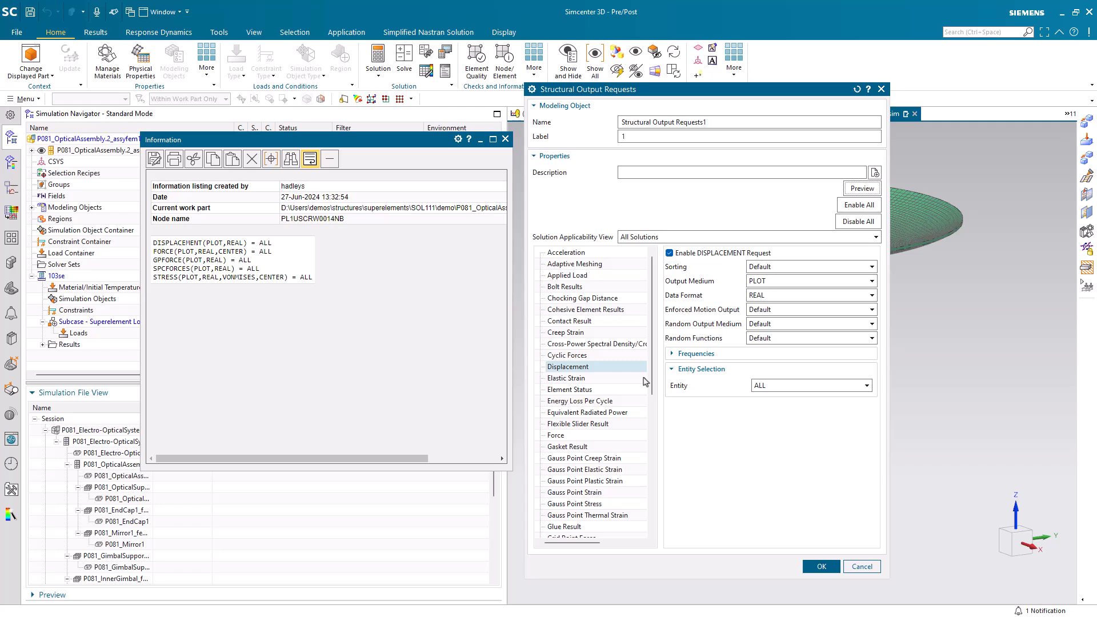
{"action": "left_click", "coordinate": [668, 237]}
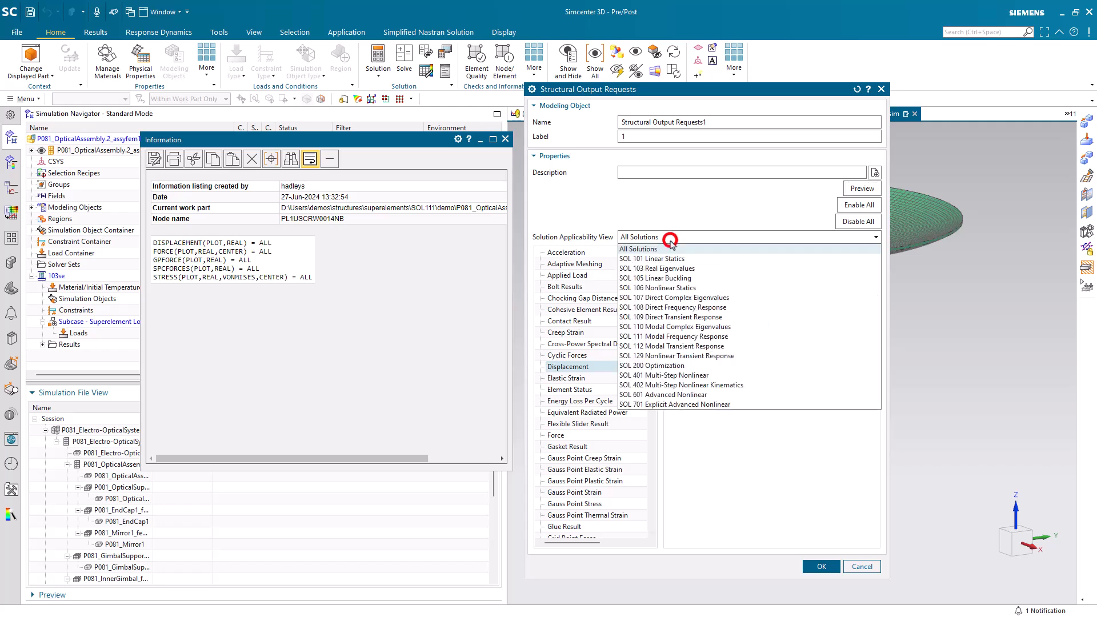
{"action": "left_click", "coordinate": [664, 268]}
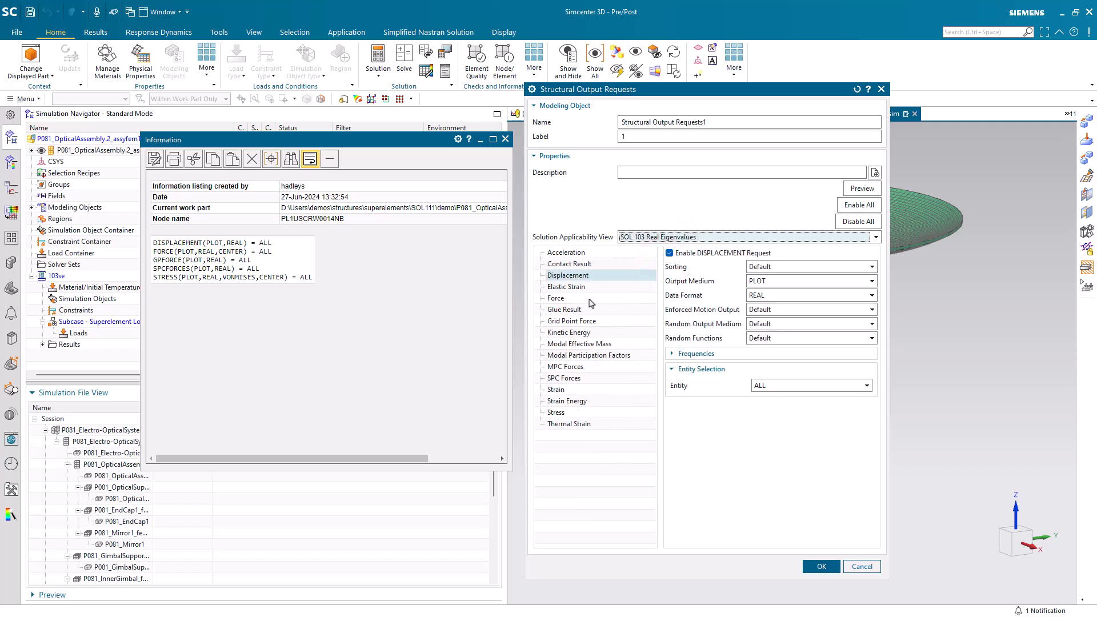
Disable the Force and Grid Point Force output requests, preview the remaining requests, and accept the changes
{"action": "left_click", "coordinate": [589, 298]}
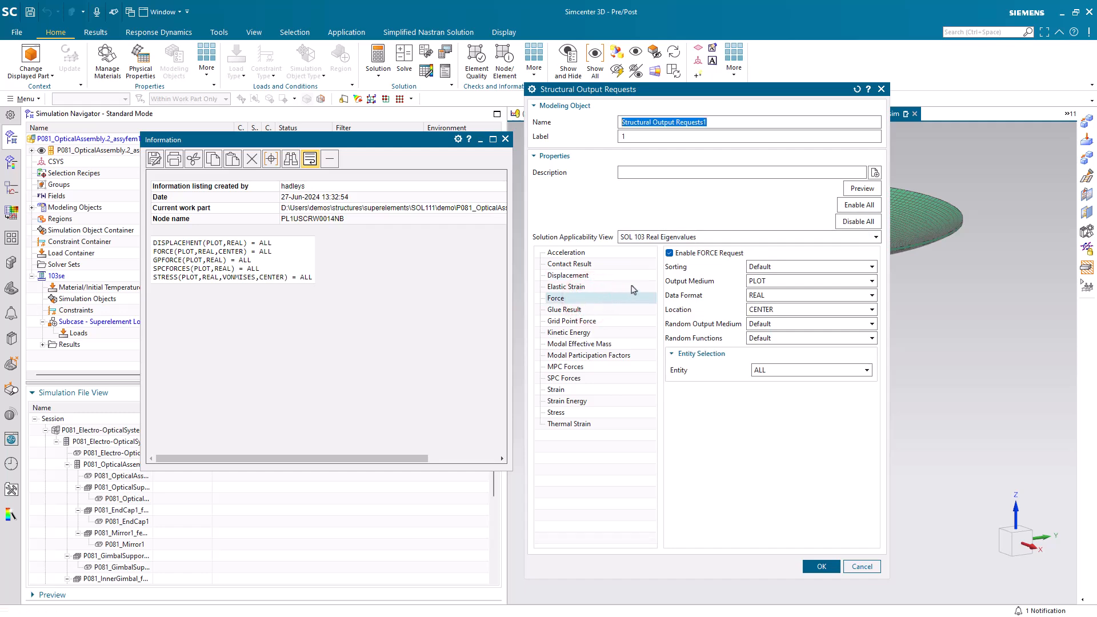
{"action": "left_click", "coordinate": [669, 253]}
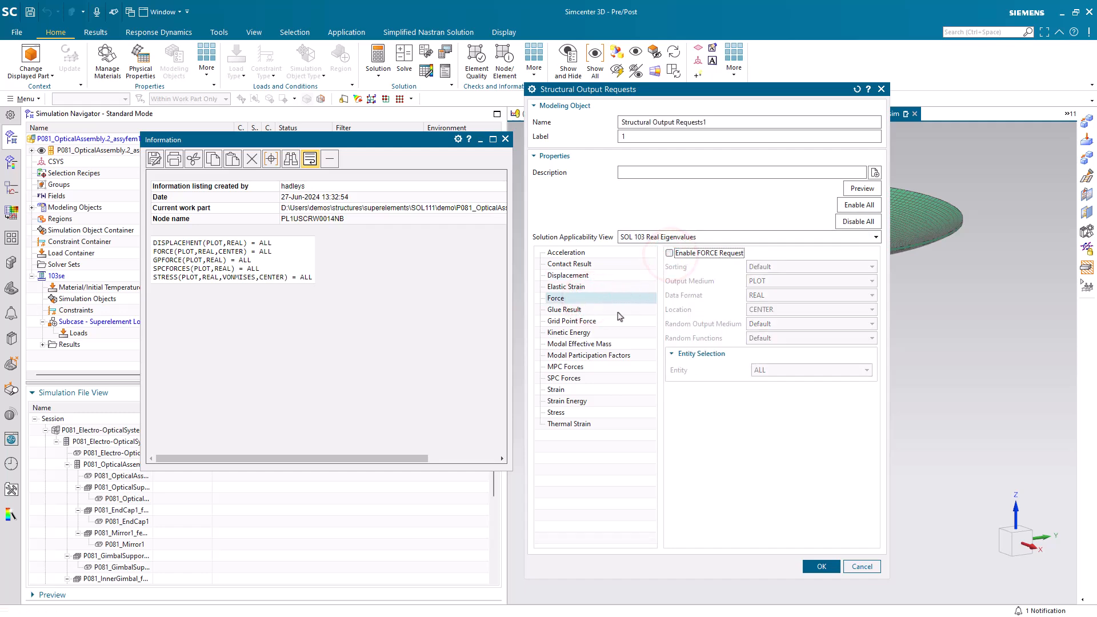
{"action": "left_click", "coordinate": [587, 321]}
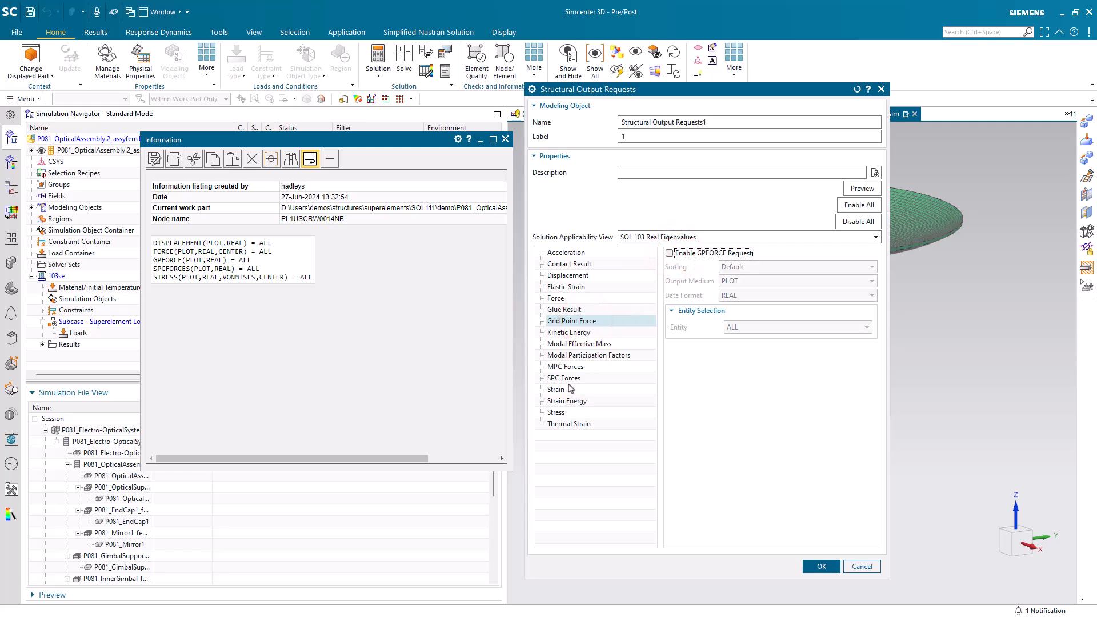
{"action": "left_click", "coordinate": [506, 139]}
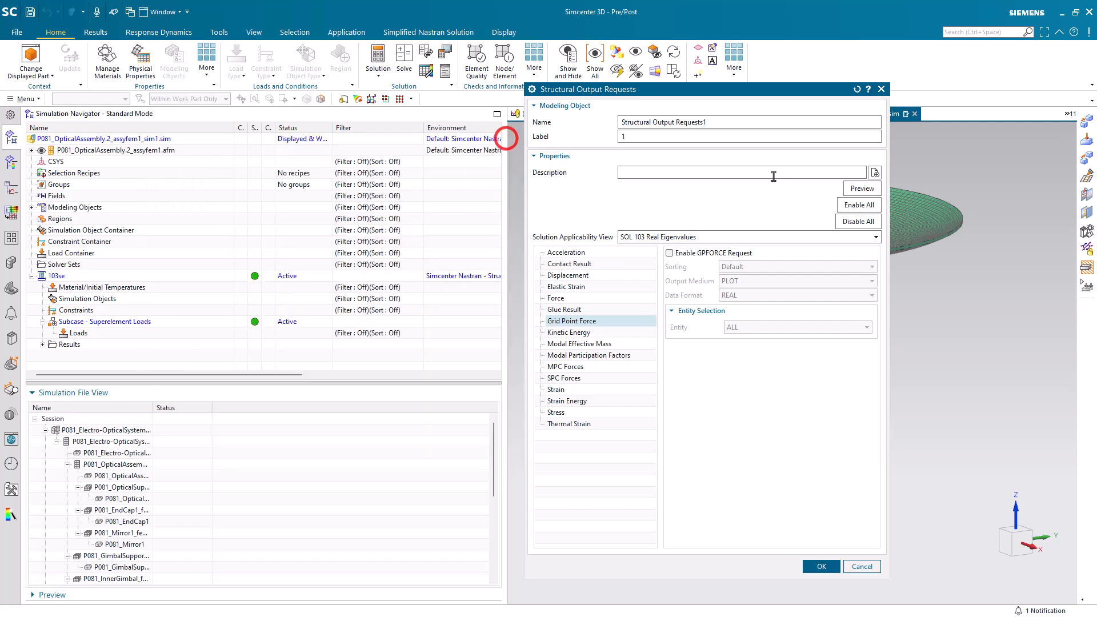
{"action": "left_click", "coordinate": [852, 189]}
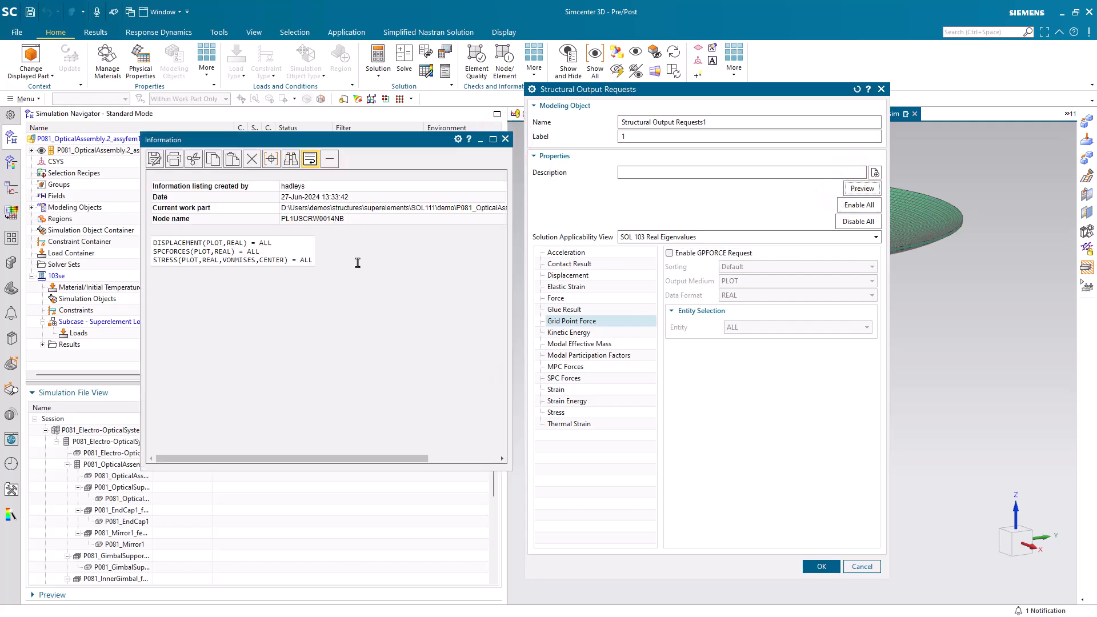
{"action": "left_click", "coordinate": [505, 139]}
{"action": "left_click", "coordinate": [821, 566]}
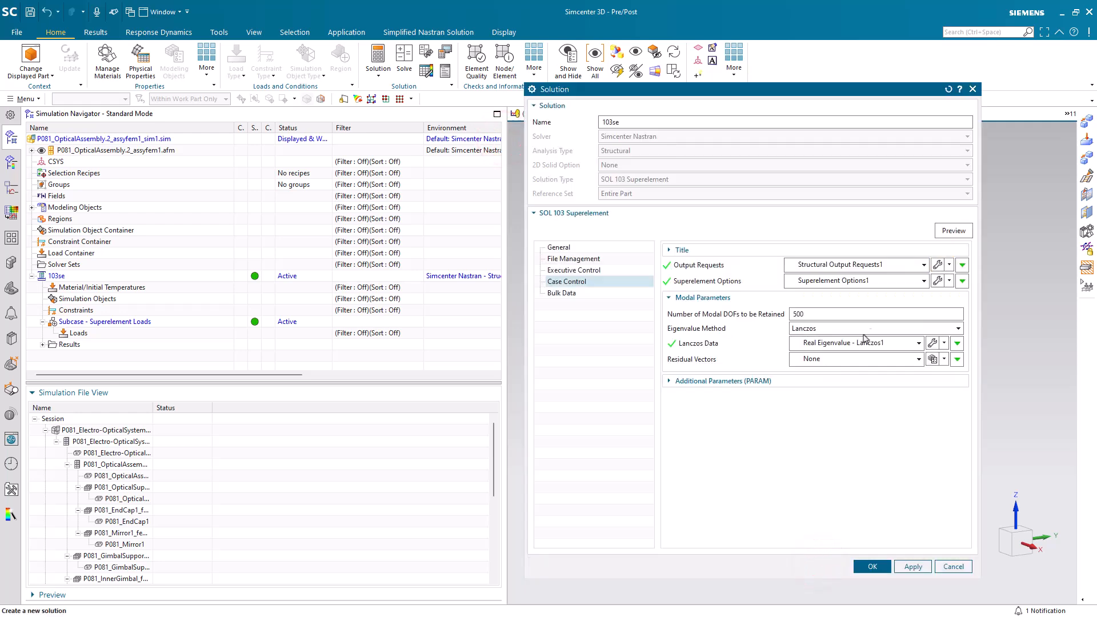
Keep the superelement options, replace the desired mode count in the Lanczos data with a 2500 Hz upper frequency limit, and accept the solution
{"action": "left_click", "coordinate": [937, 280]}
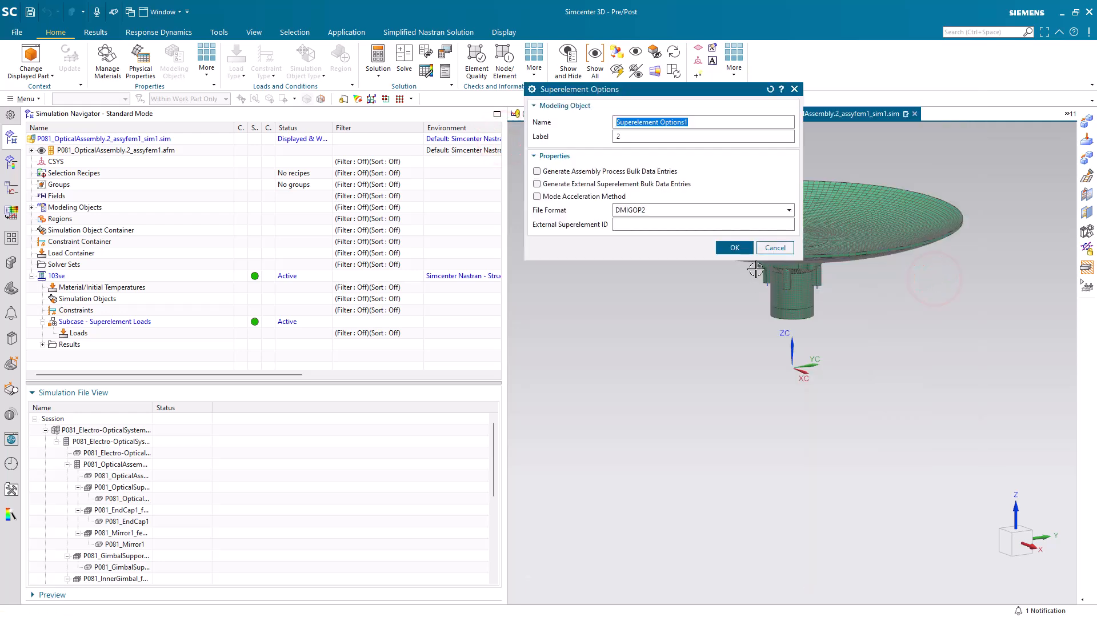
{"action": "left_click", "coordinate": [742, 250]}
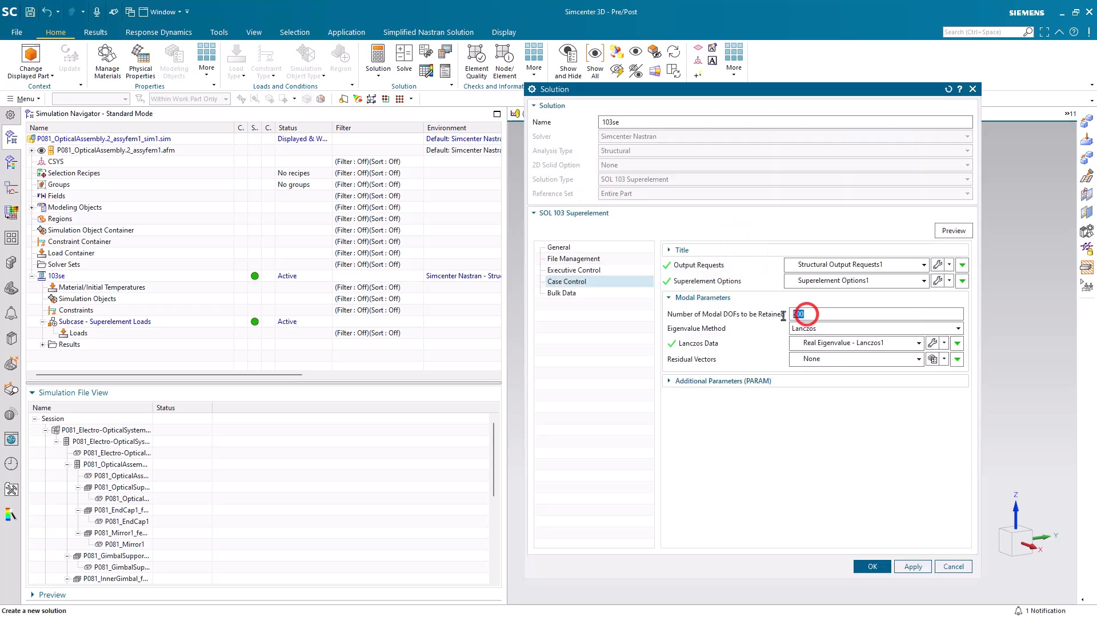
{"action": "left_click", "coordinate": [933, 344]}
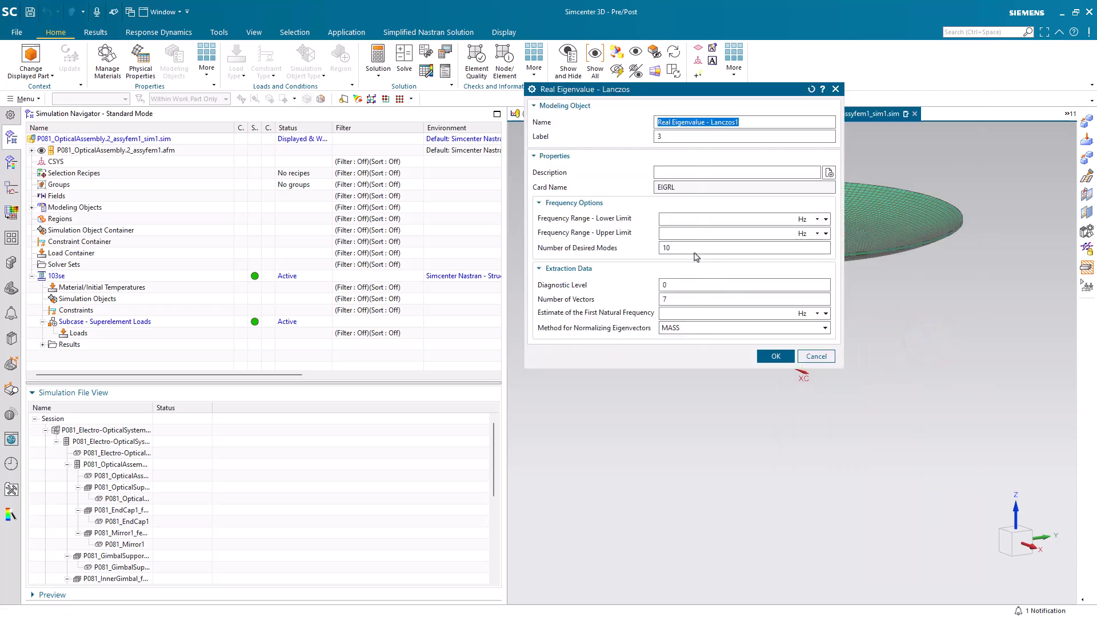
{"action": "left_click", "coordinate": [680, 248]}
{"action": "left_click_drag", "start_coordinate": [680, 247], "coordinate": [647, 248]}
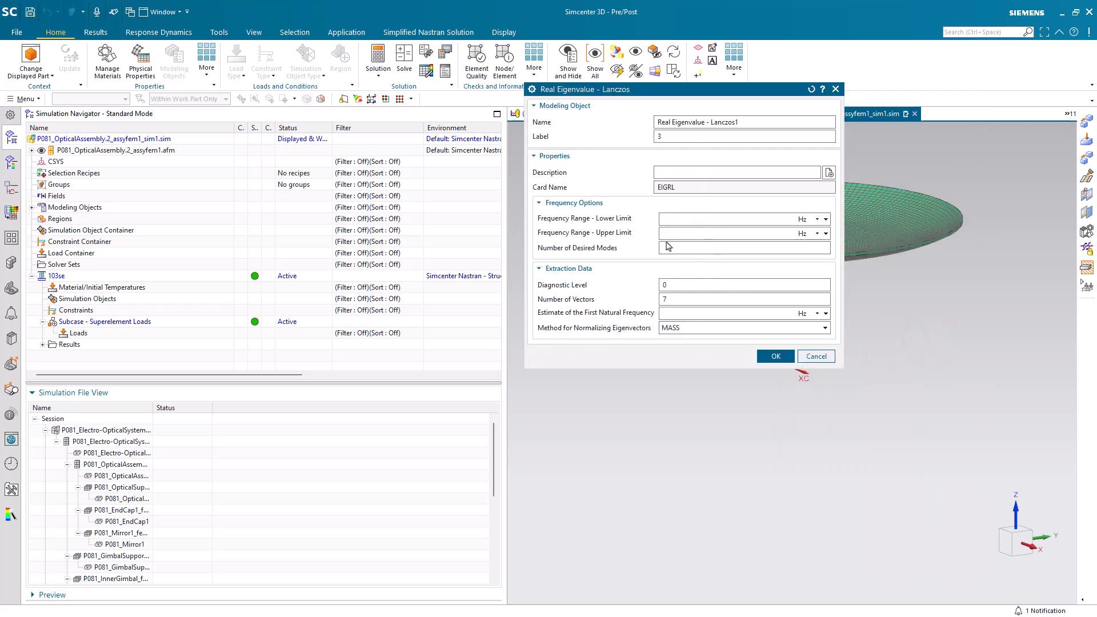
{"action": "type", "text": "2500"}
{"action": "left_click", "coordinate": [773, 356]}
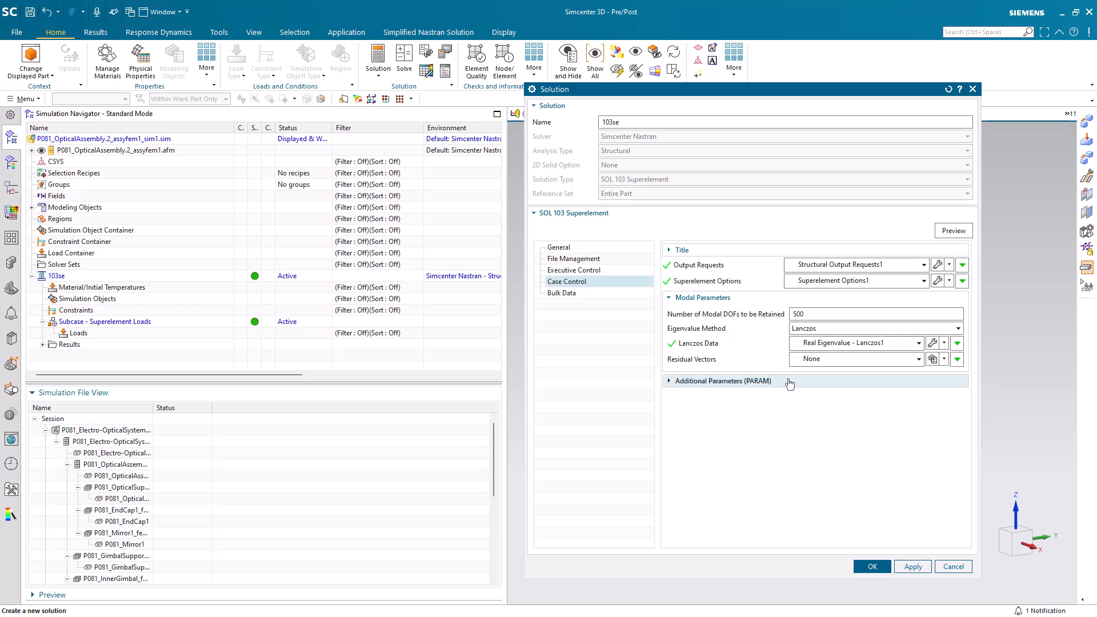
{"action": "left_click", "coordinate": [866, 567]}
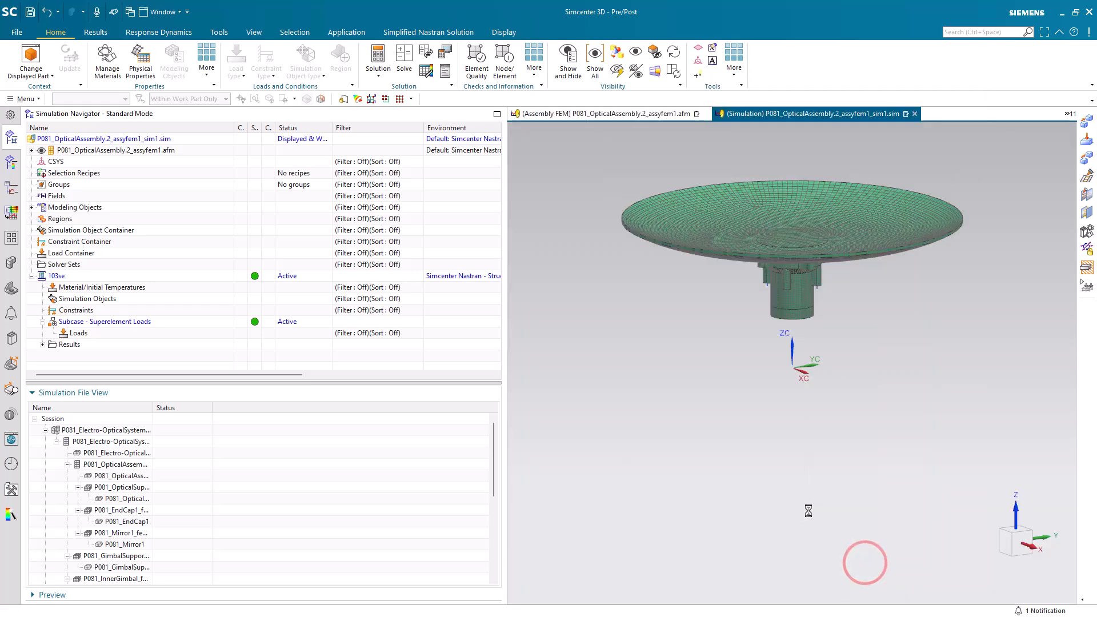
Create a Fixed Boundary Degrees of Freedom constraint with all six DOFs on at the four connection points of the optical support
{"action": "middle_click_drag", "start_coordinate": [821, 338], "coordinate": [796, 256]}
{"action": "scroll", "coordinate": [796, 255], "scroll_direction": "up", "scroll_amount": 8}
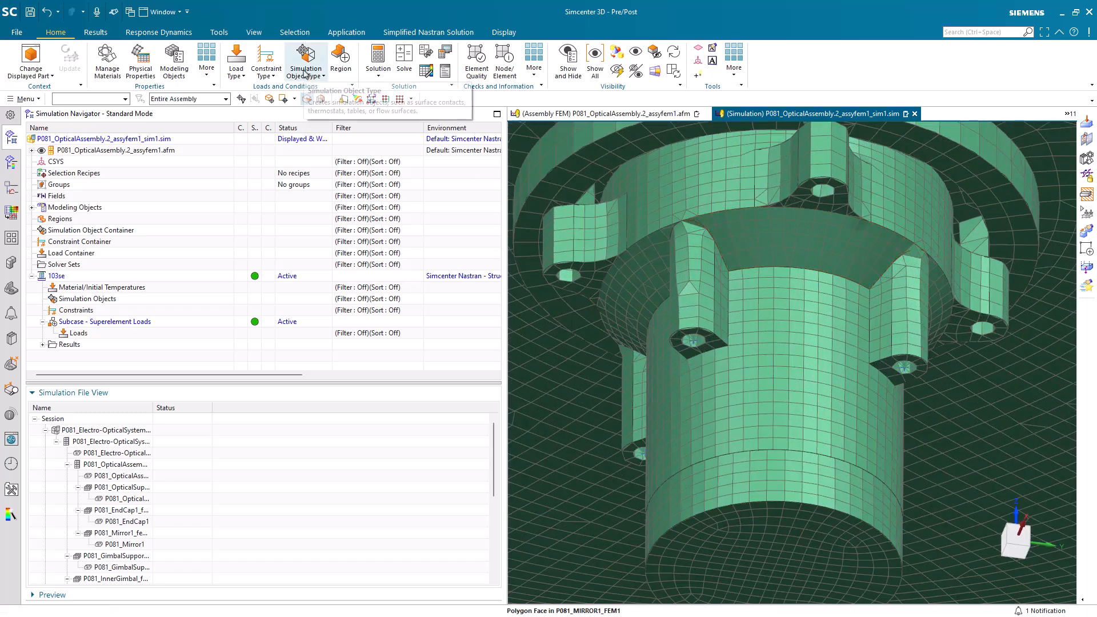
{"action": "left_click", "coordinate": [271, 67]}
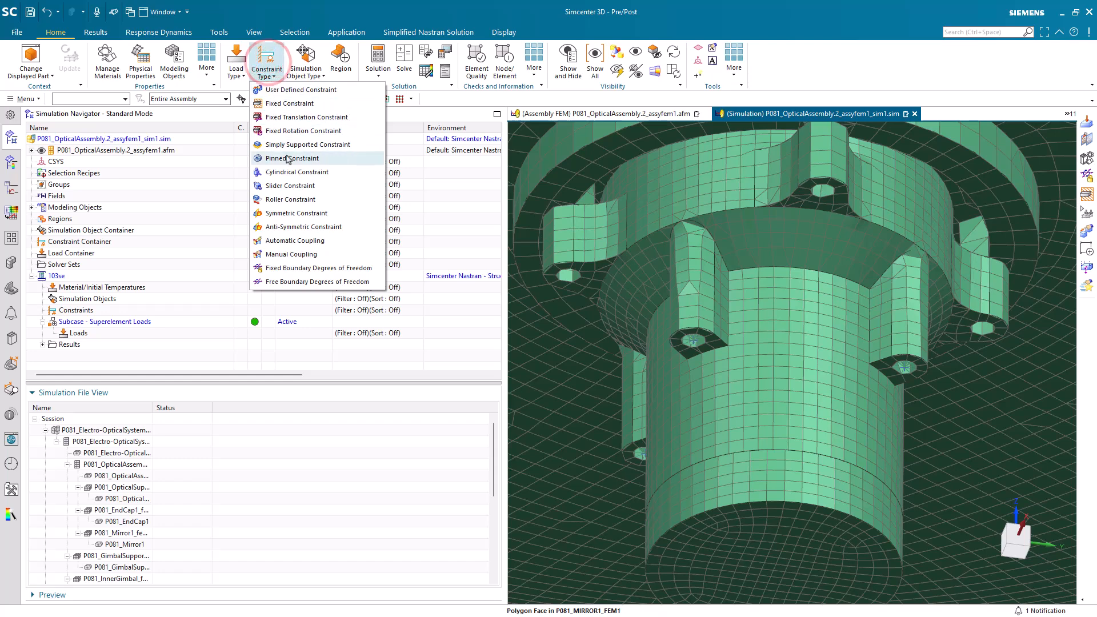
{"action": "left_click", "coordinate": [312, 268]}
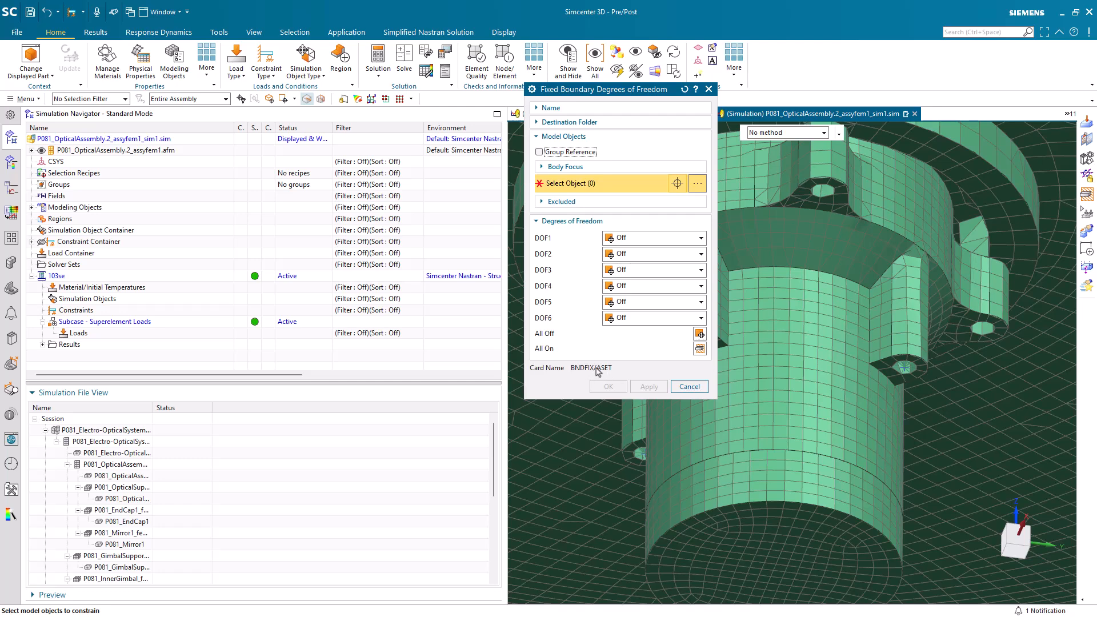
{"action": "left_click", "coordinate": [698, 348]}
{"action": "left_click", "coordinate": [125, 99]}
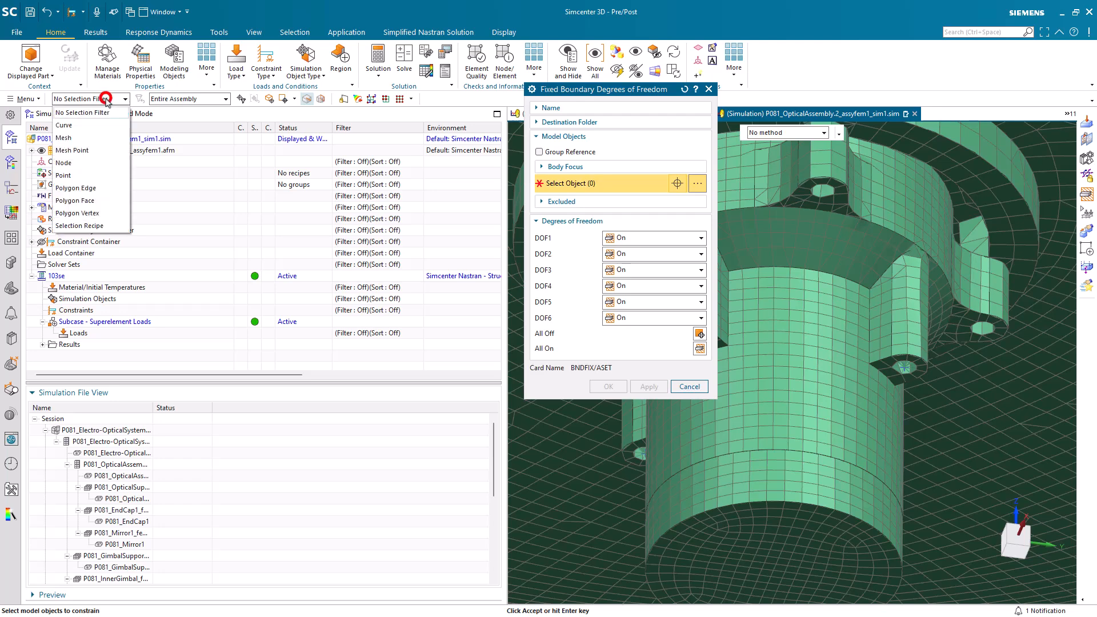
{"action": "left_click", "coordinate": [92, 175]}
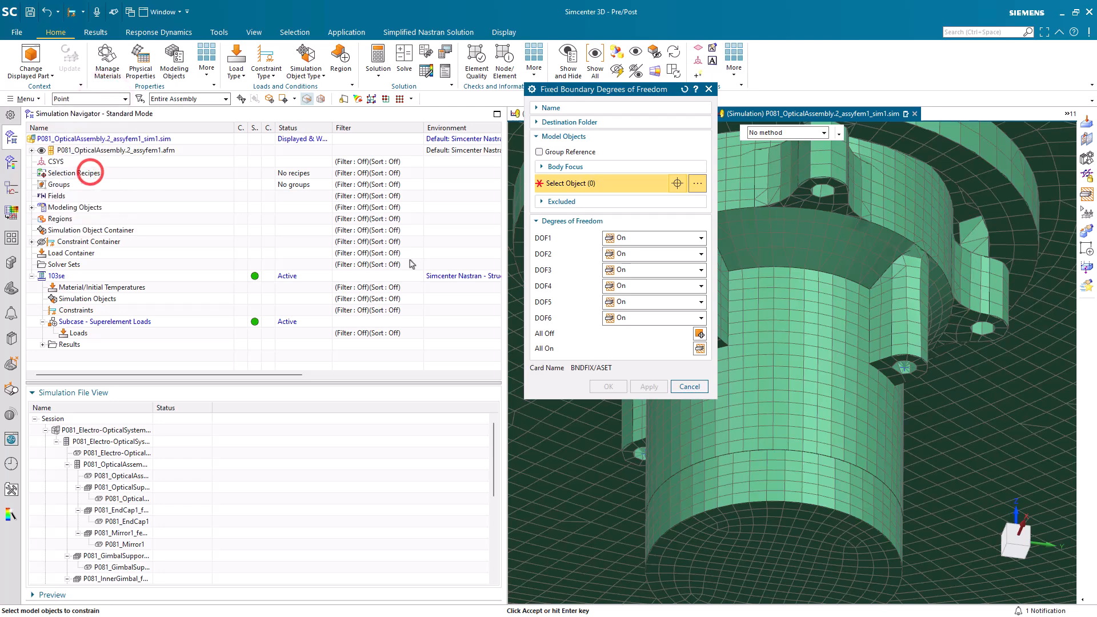
{"action": "scroll", "coordinate": [972, 354], "scroll_direction": "down", "scroll_amount": 5}
{"action": "middle_click_drag", "start_coordinate": [972, 356], "coordinate": [955, 376]}
{"action": "left_click_drag", "start_coordinate": [793, 353], "coordinate": [1005, 426]}
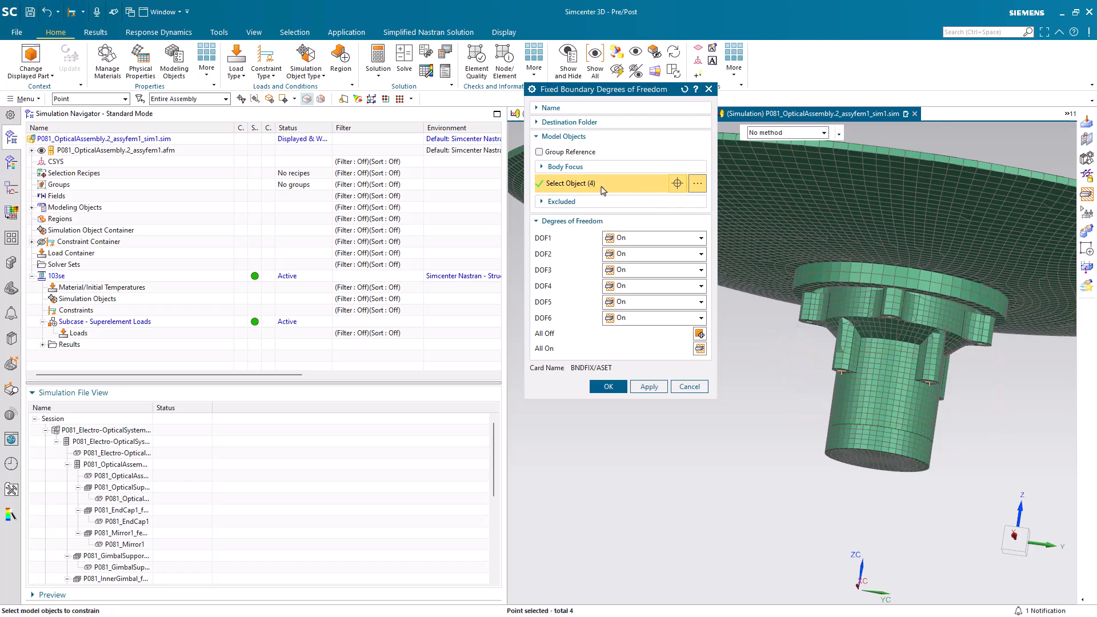
{"action": "middle_click_drag", "start_coordinate": [832, 341], "coordinate": [730, 365]}
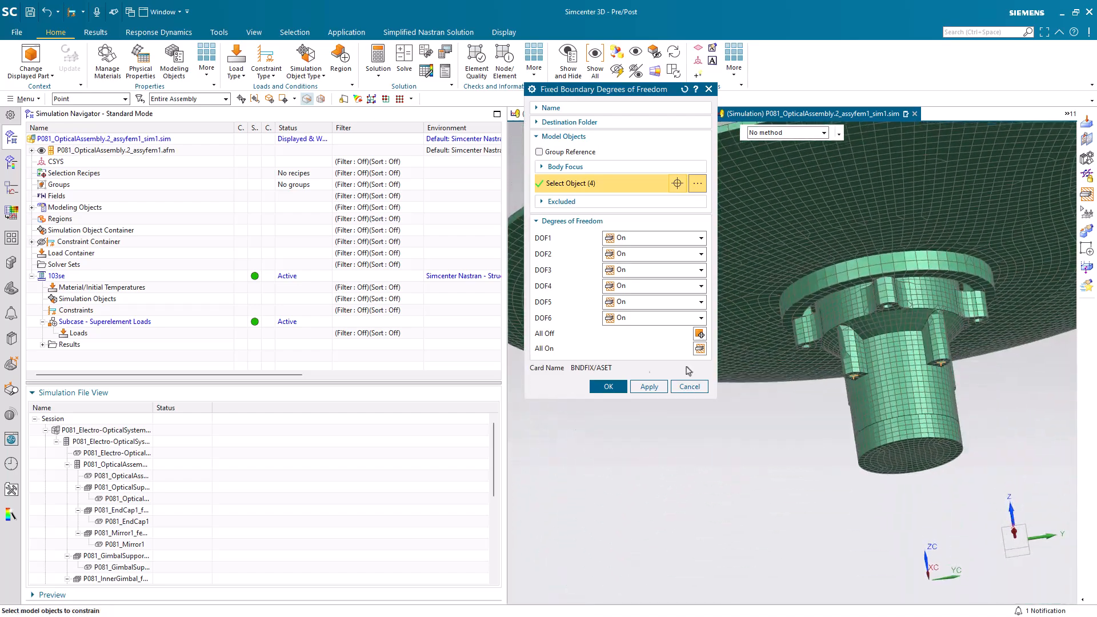
{"action": "left_click", "coordinate": [609, 387]}
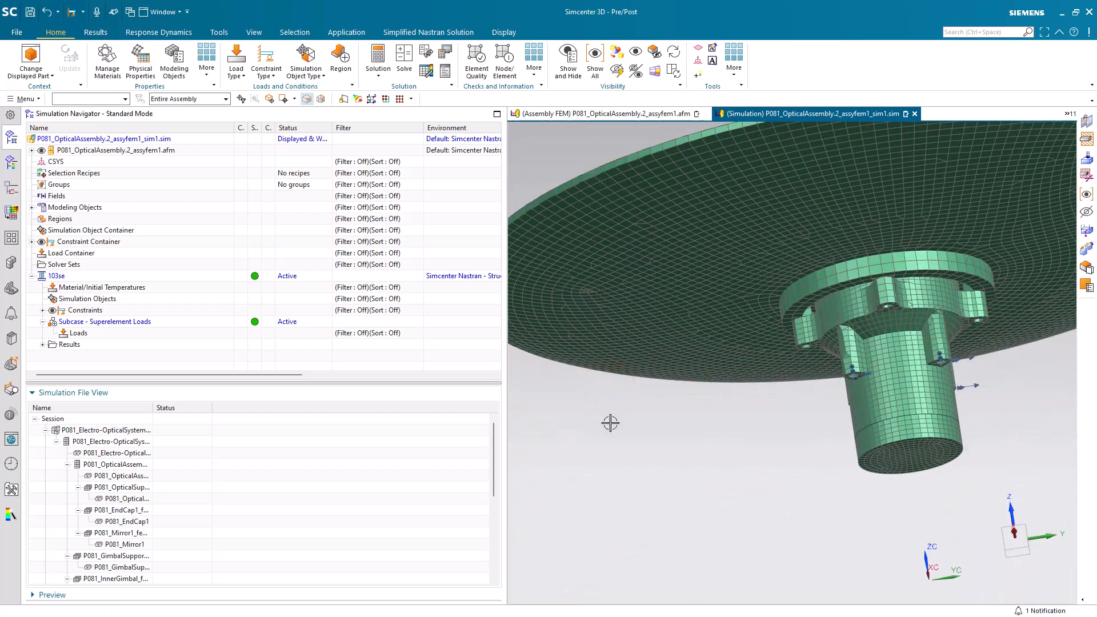
Create surface-to-surface gluing from automatic face pairs with a search distance of 0.0254 mm, and highlight each resulting face gluing to check its location
{"action": "left_click", "coordinate": [307, 73]}
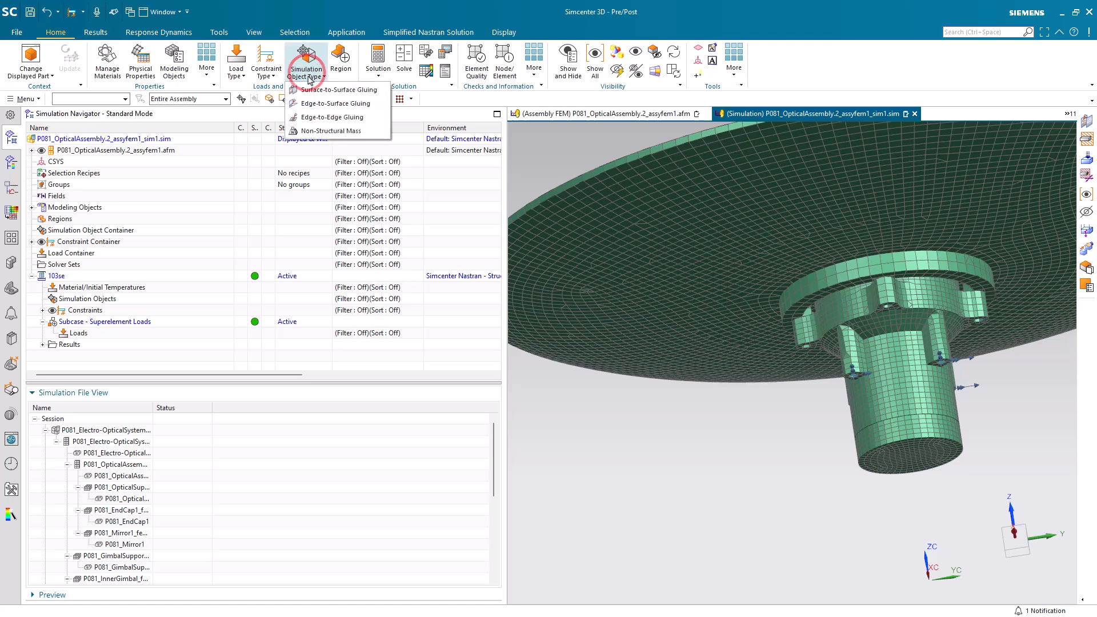
{"action": "left_click", "coordinate": [314, 90]}
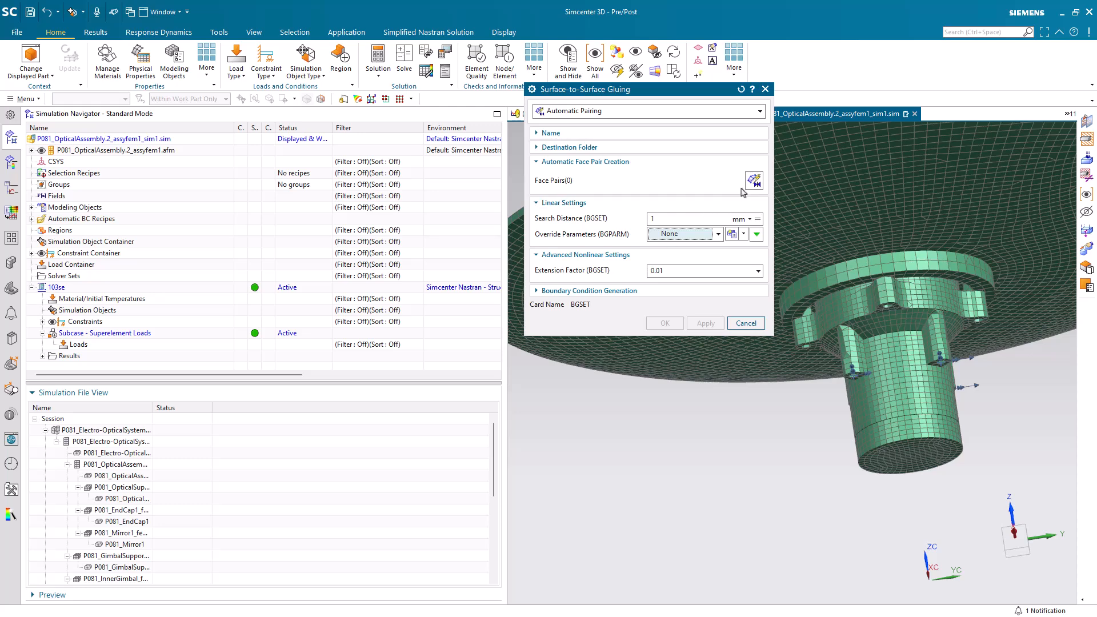
{"action": "left_click", "coordinate": [753, 181]}
{"action": "middle_click_drag", "start_coordinate": [745, 388], "coordinate": [797, 451]}
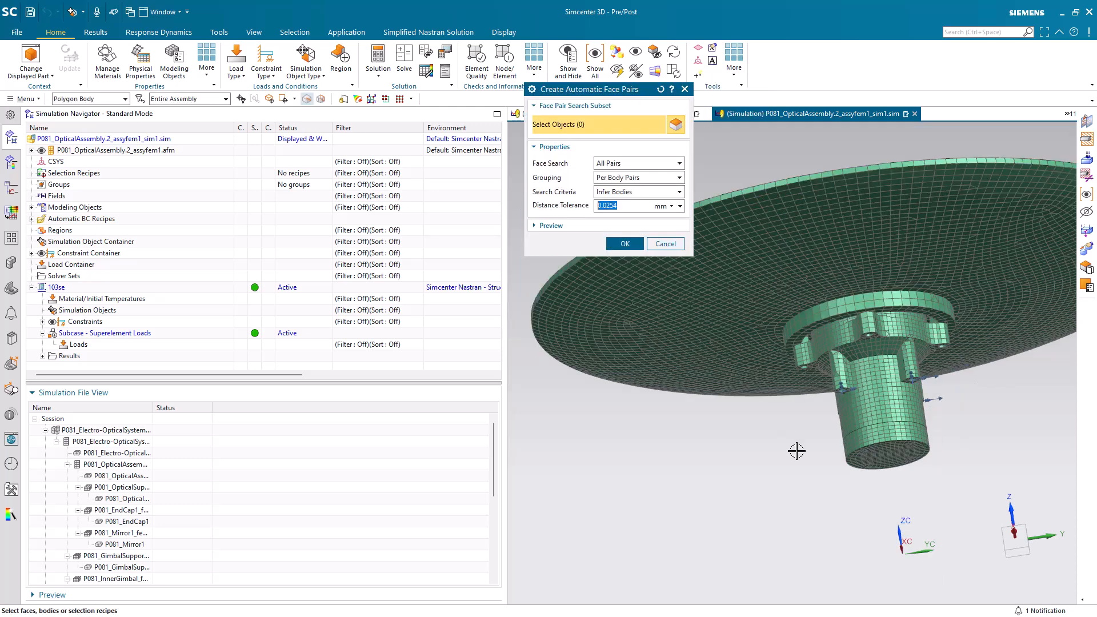
{"action": "scroll", "coordinate": [797, 451], "scroll_direction": "down", "scroll_amount": 2}
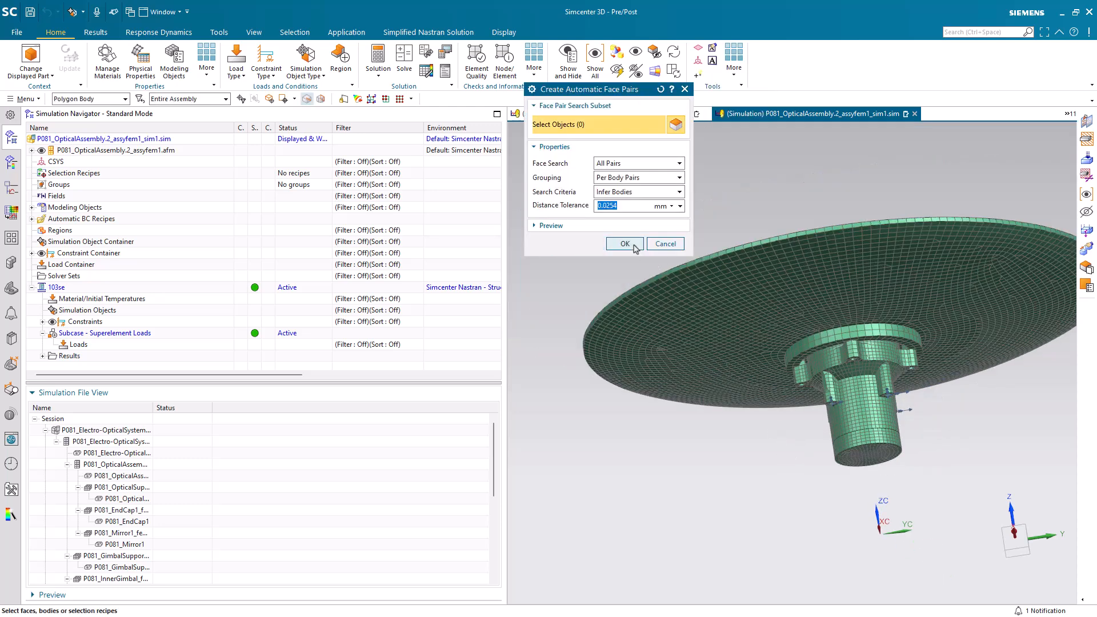
{"action": "left_click", "coordinate": [634, 245]}
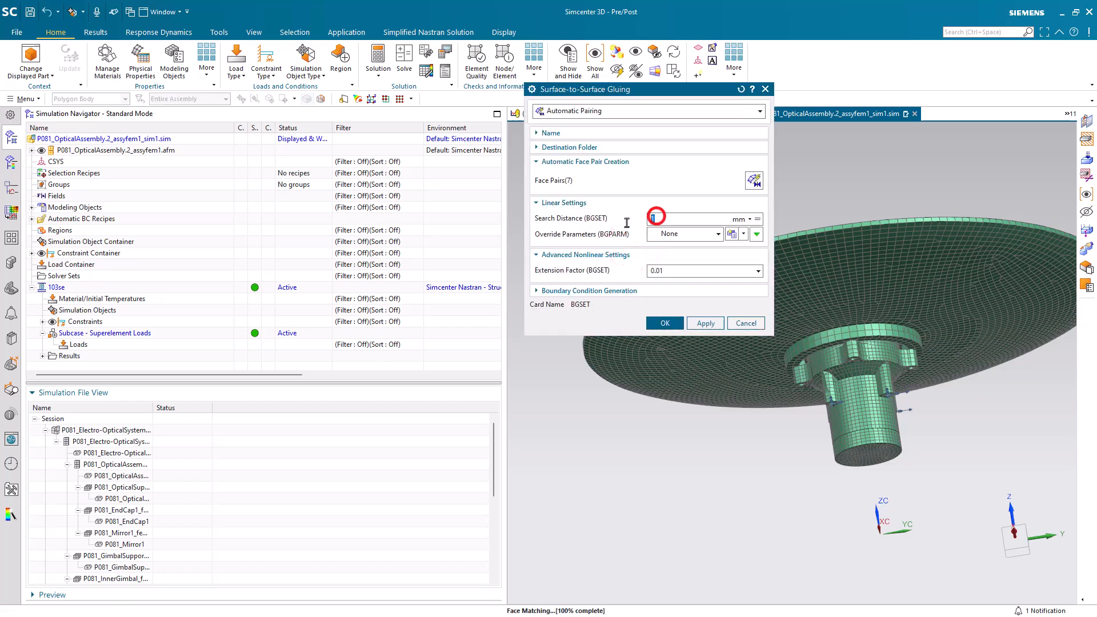
{"action": "type", "text": ".0254"}
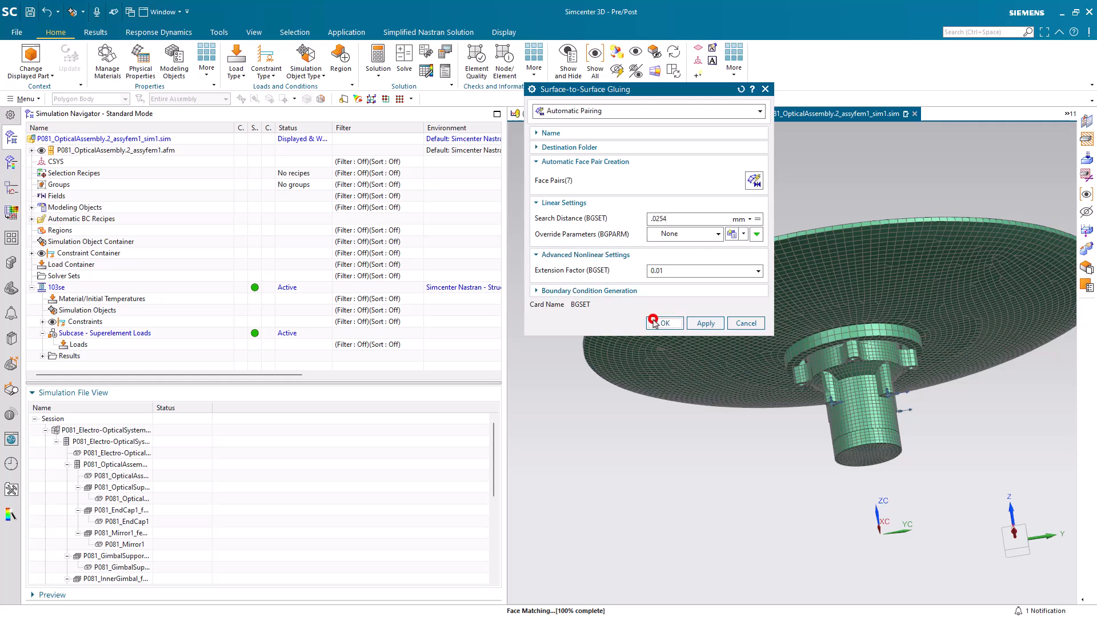
{"action": "left_click", "coordinate": [654, 323]}
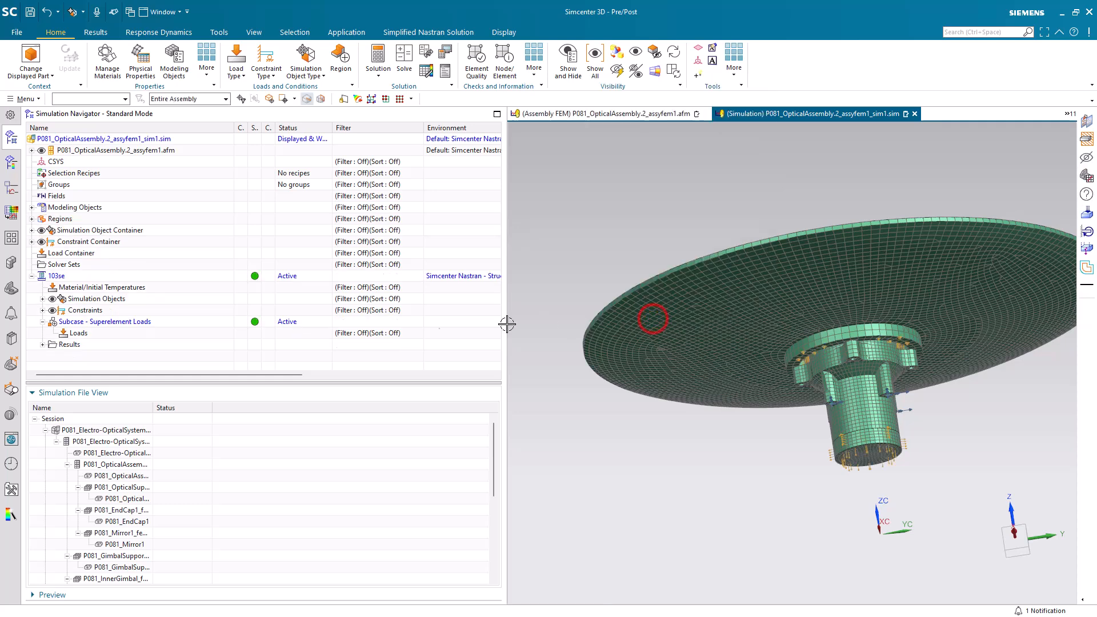
{"action": "left_click", "coordinate": [42, 299]}
{"action": "left_click", "coordinate": [82, 312]}
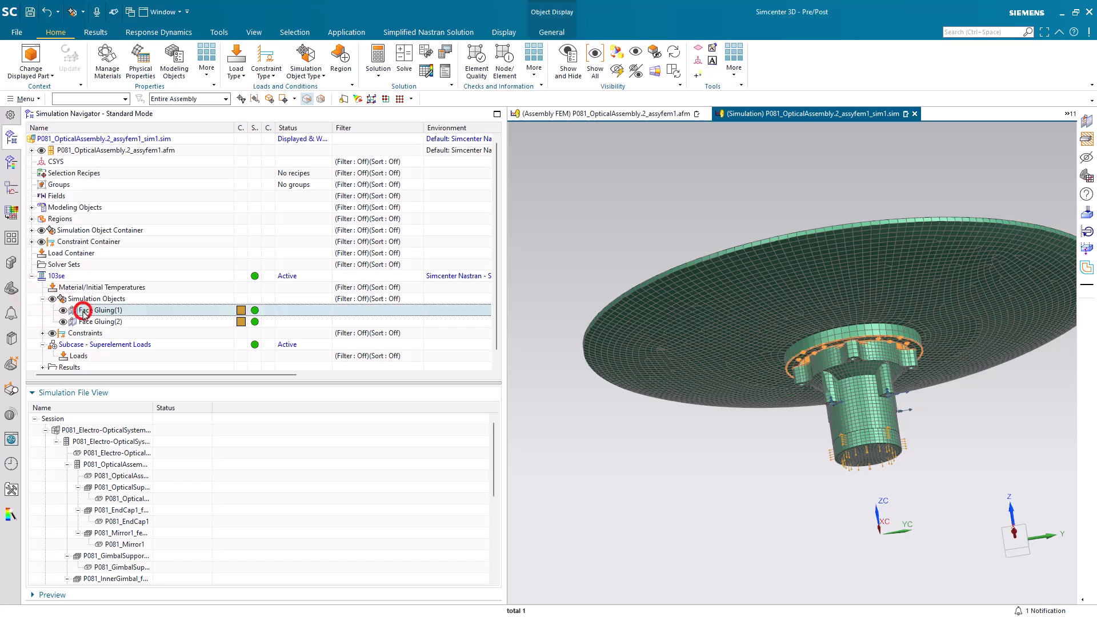
{"action": "left_click", "coordinate": [84, 322]}
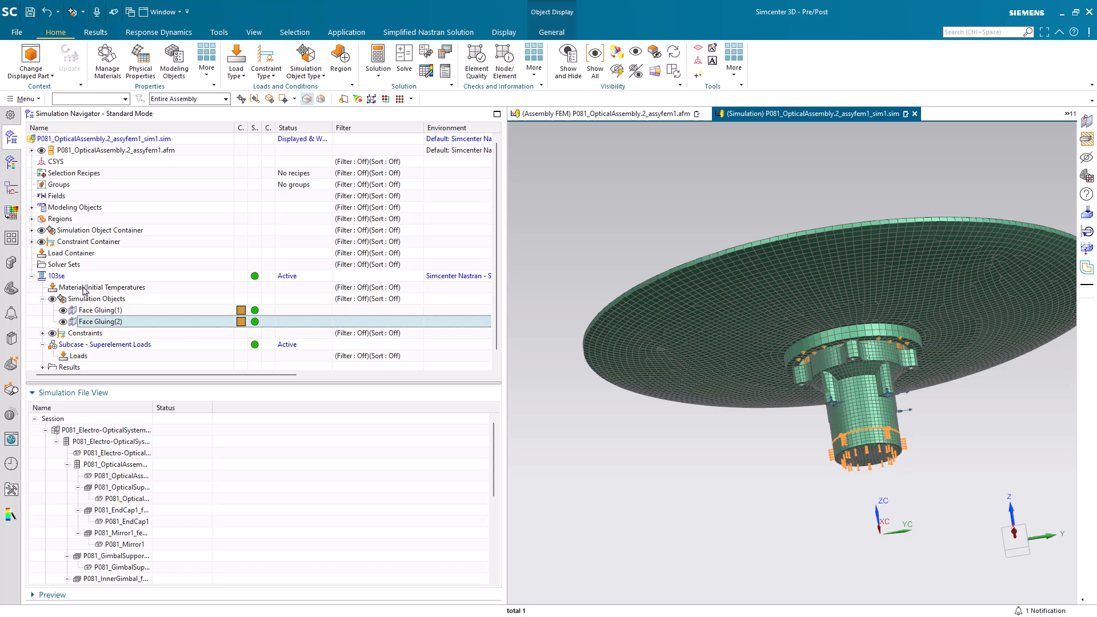
Solve the 103se solution, skip the message review, and close the job monitor and information window
{"action": "right_click", "coordinate": [67, 276]}
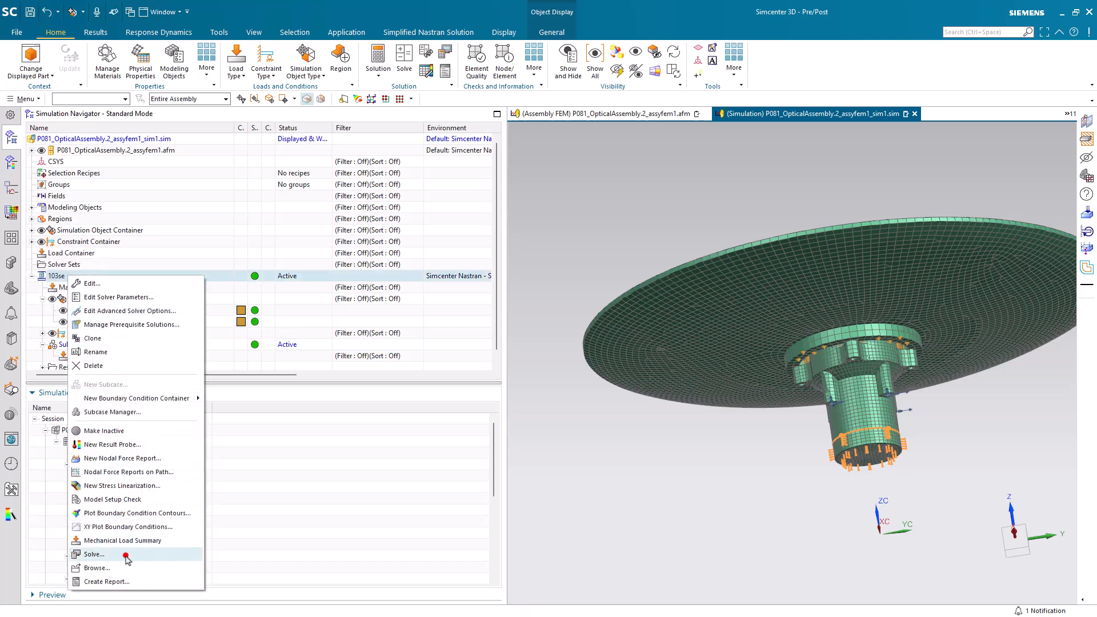
{"action": "left_click", "coordinate": [94, 555]}
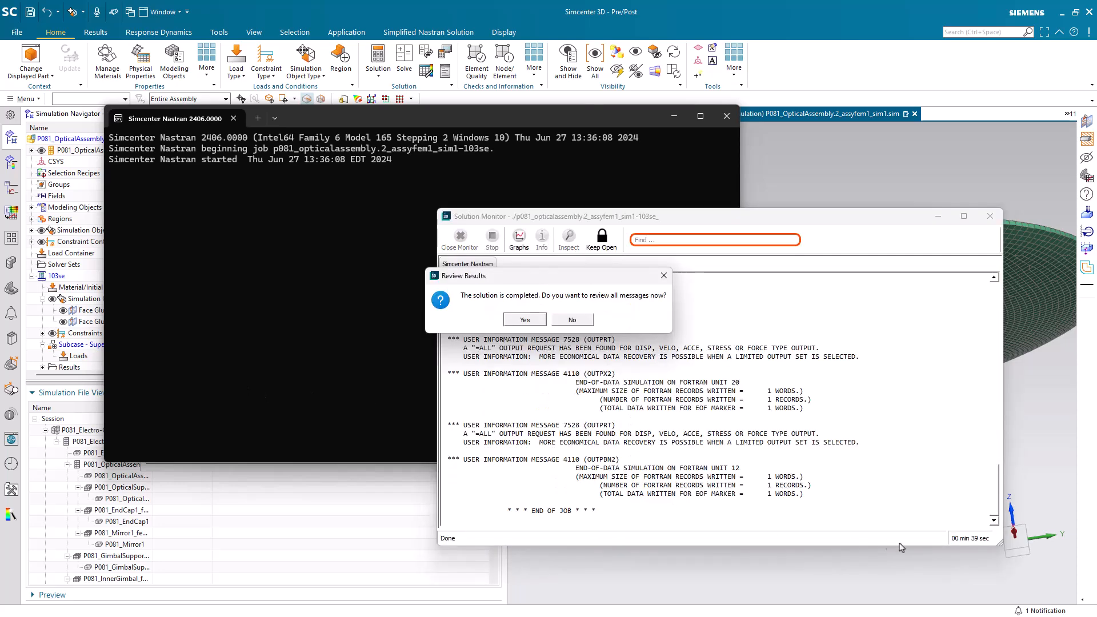
{"action": "left_click", "coordinate": [572, 320]}
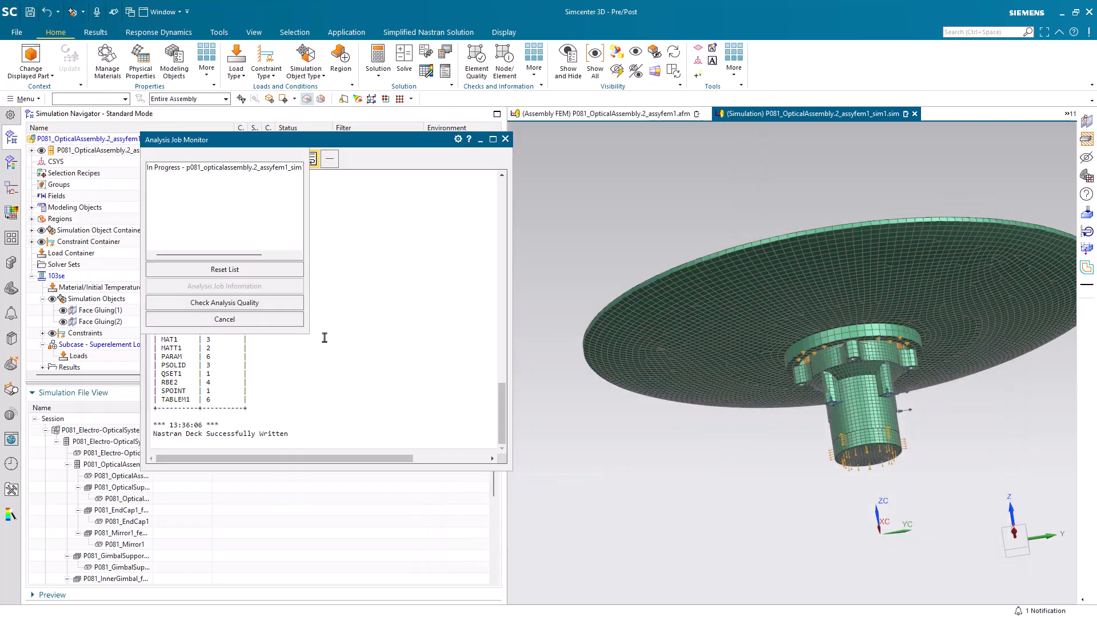
{"action": "left_click", "coordinate": [284, 318]}
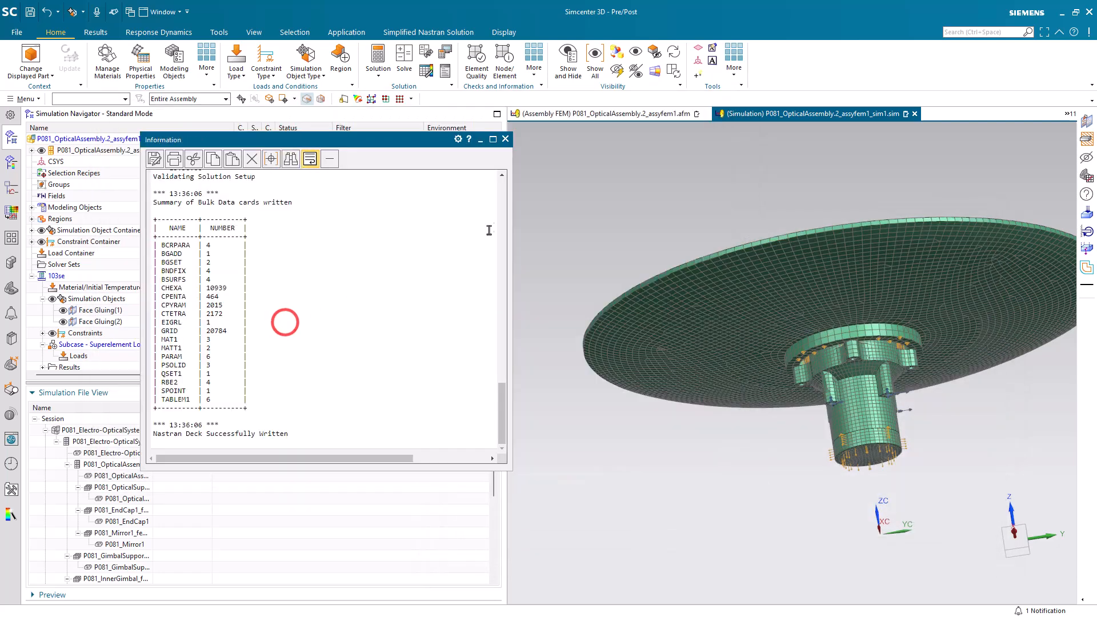
{"action": "left_click", "coordinate": [503, 140]}
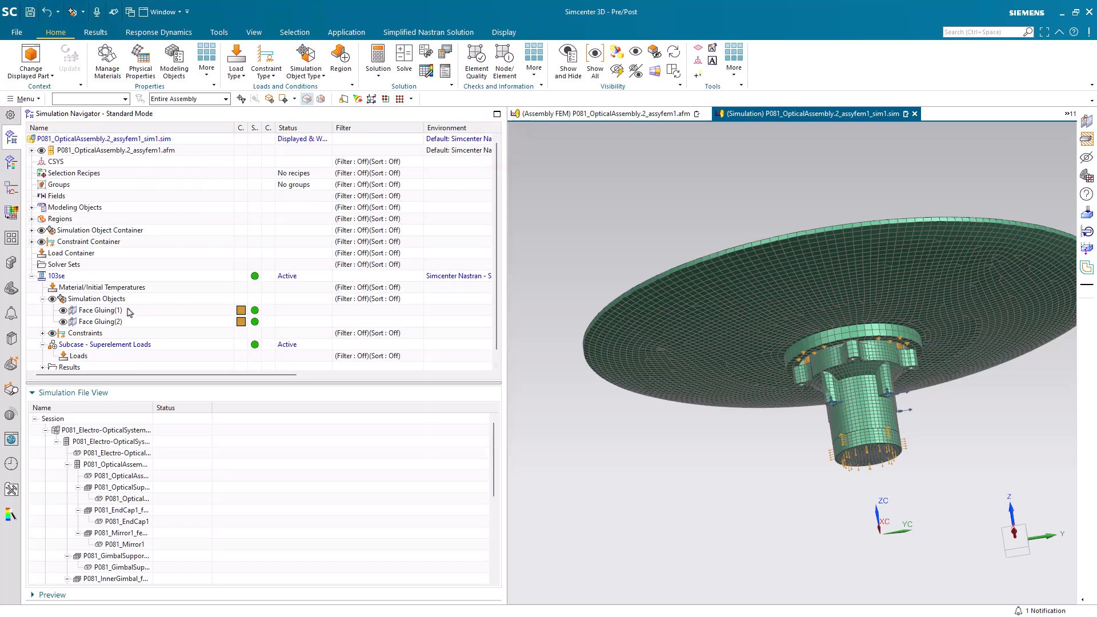
Widen the file view's name column, display the electro-optical system simulation, and switch to its assembly FEM
{"action": "double_click", "coordinate": [153, 410]}
{"action": "scroll", "coordinate": [153, 431], "scroll_direction": "down", "scroll_amount": 4}
{"action": "scroll", "coordinate": [152, 431], "scroll_direction": "up", "scroll_amount": 4}
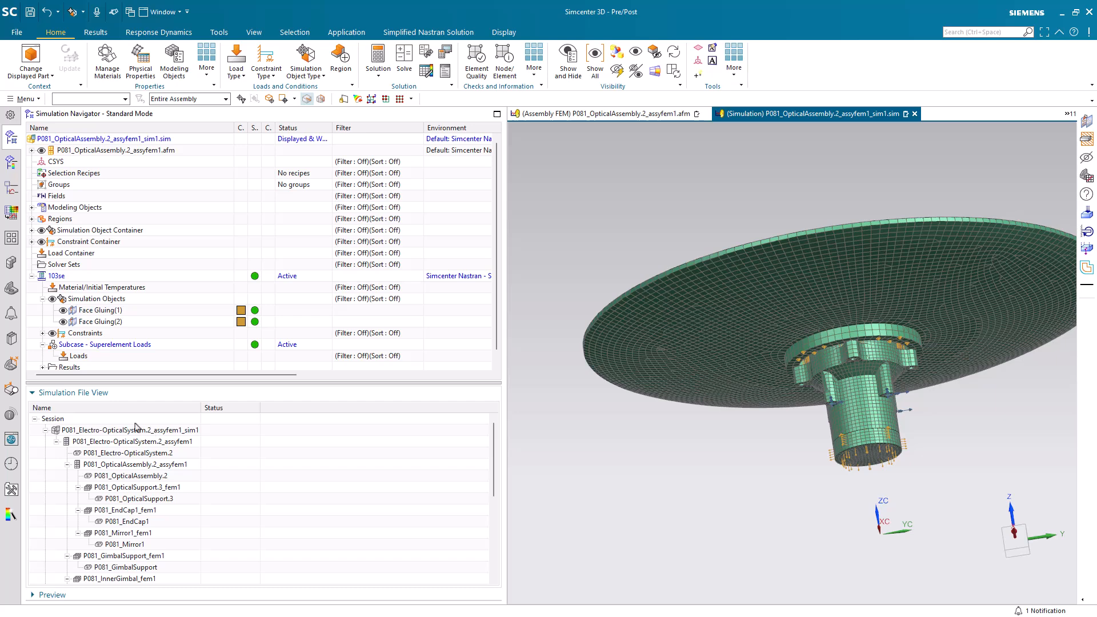
{"action": "double_click", "coordinate": [132, 433]}
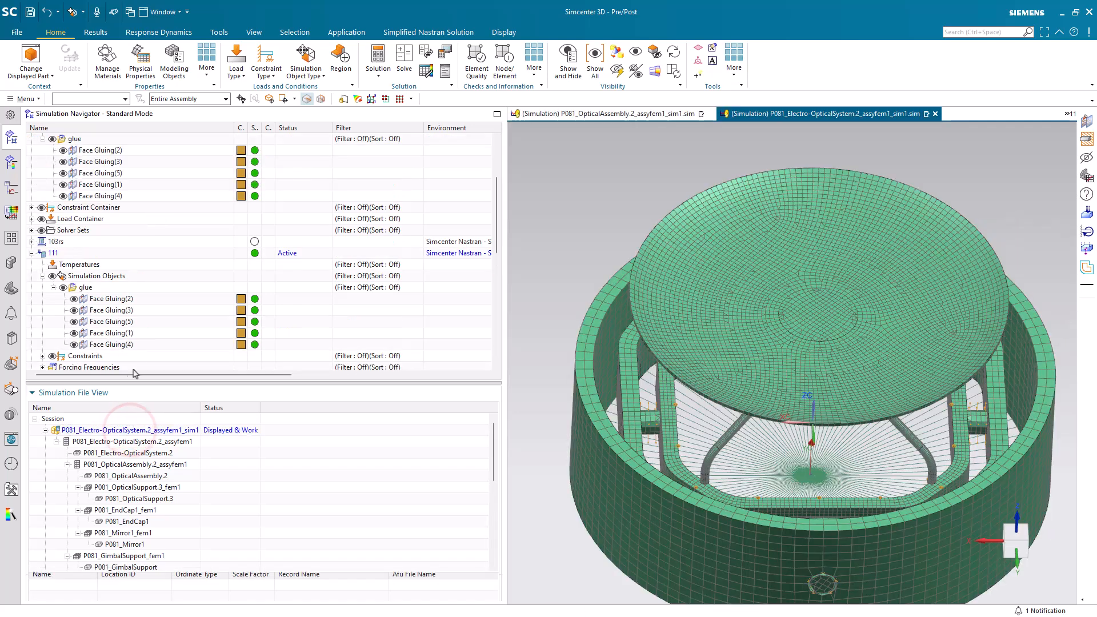
{"action": "double_click", "coordinate": [148, 443]}
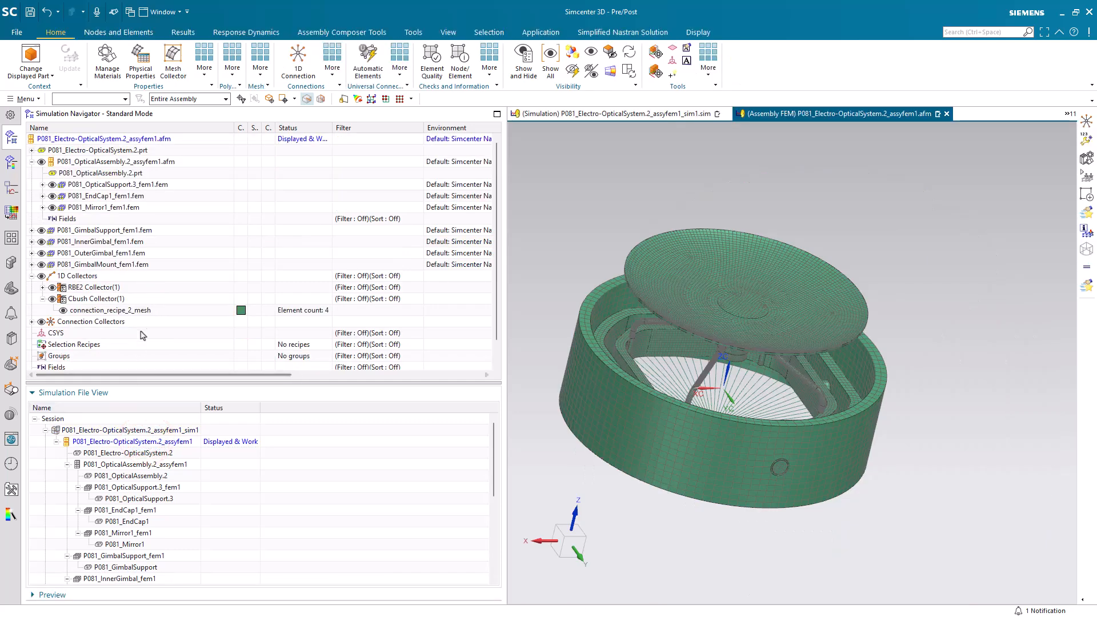
Switch the optical assembly component's representation to Nastran Super Element, using the file p081_opticalassembly.2_assyfem1_sim1-103se_0.op2
{"action": "left_click", "coordinate": [94, 163]}
{"action": "right_click", "coordinate": [96, 163]}
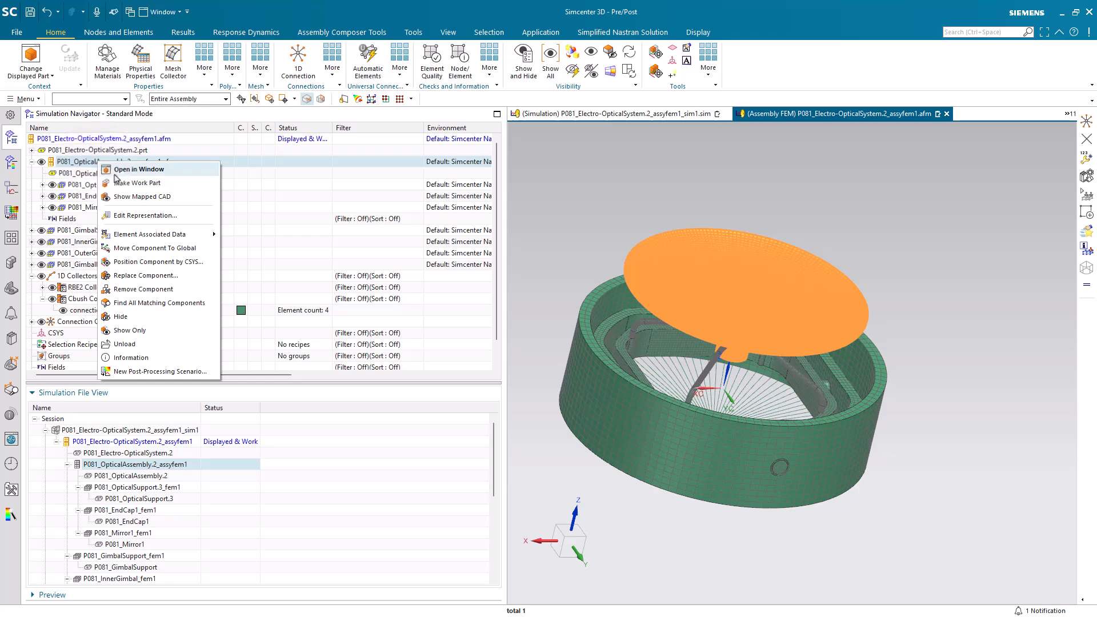
{"action": "left_click", "coordinate": [137, 215]}
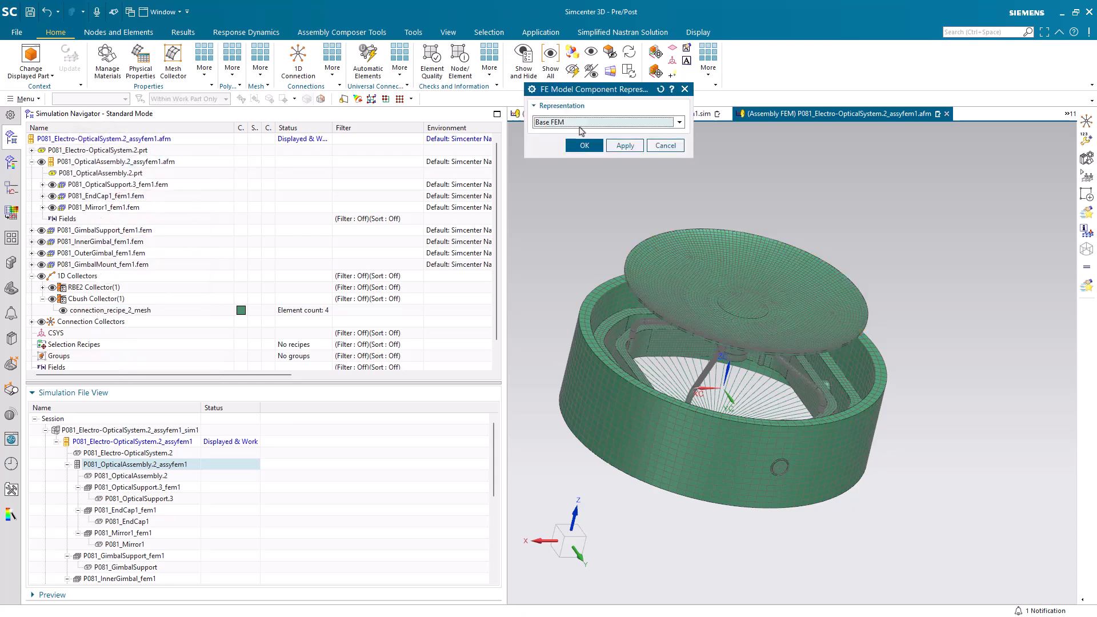
{"action": "left_click", "coordinate": [580, 124]}
{"action": "left_click", "coordinate": [580, 141]}
{"action": "left_click", "coordinate": [578, 144]}
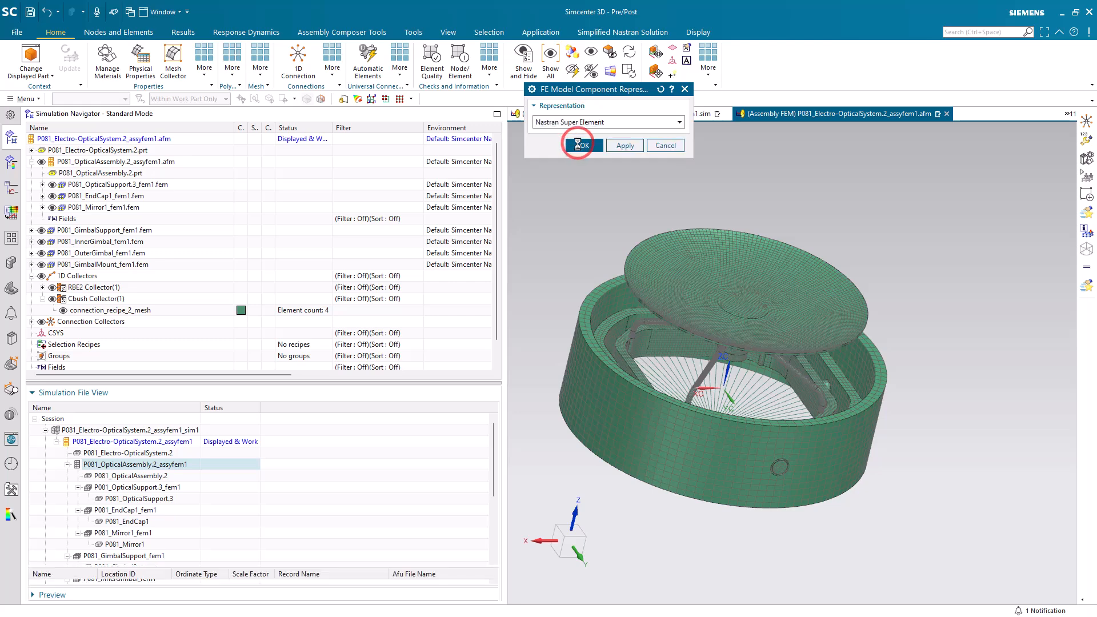
{"action": "left_click", "coordinate": [679, 172]}
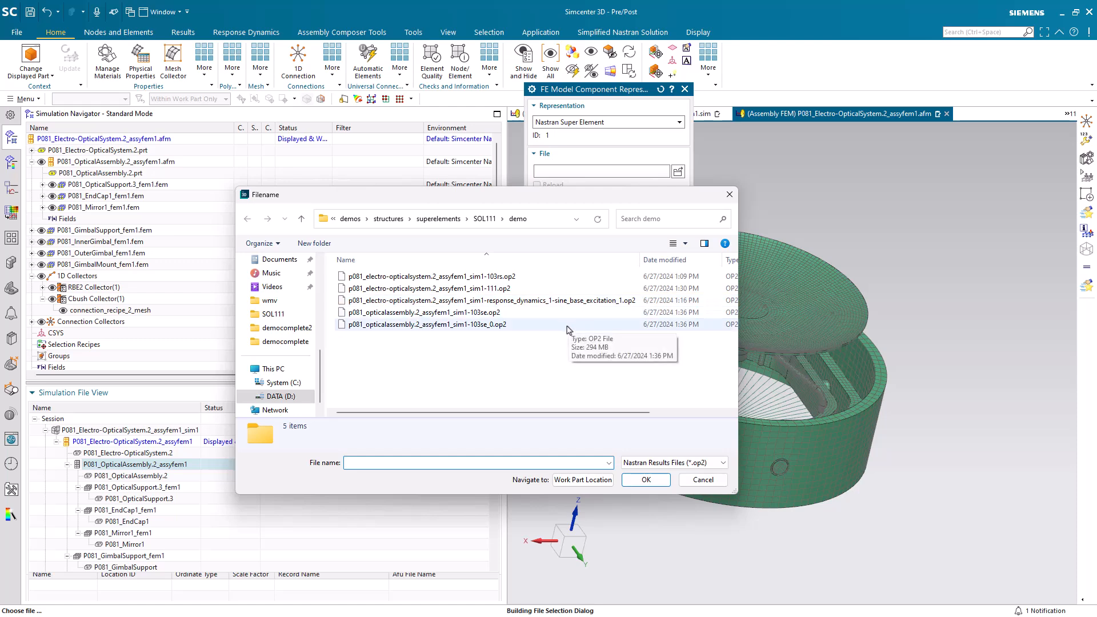
{"action": "left_click", "coordinate": [482, 325]}
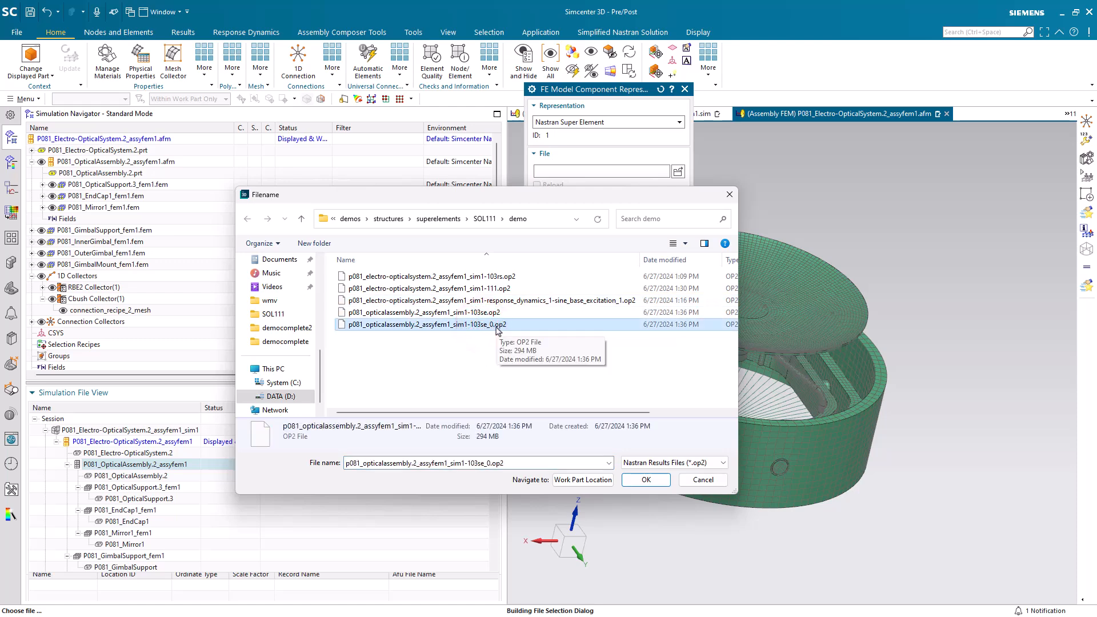
{"action": "left_click", "coordinate": [630, 479]}
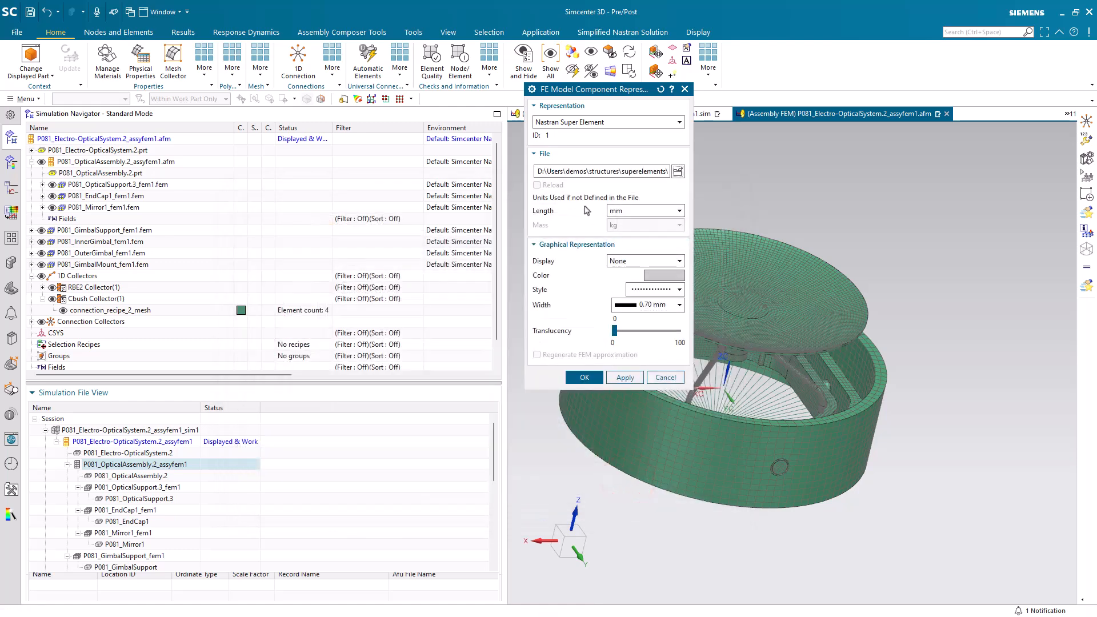
Display the superelement as an Approximation of Base FEM, enable regeneration of the FEM approximation, and accept the representation
{"action": "left_click", "coordinate": [629, 262]}
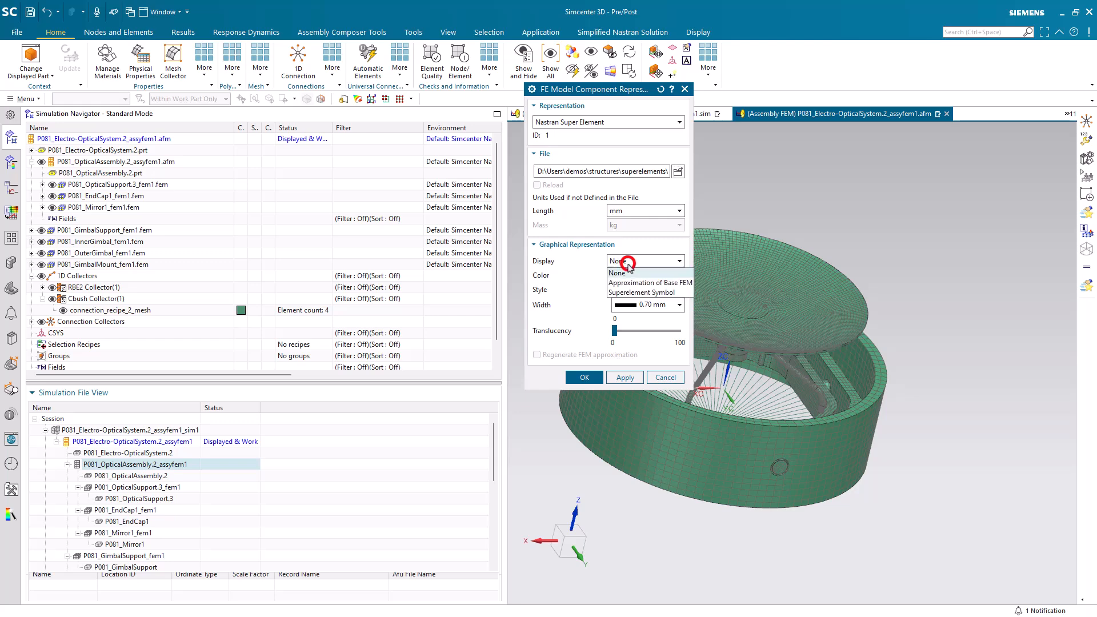
{"action": "left_click", "coordinate": [631, 286]}
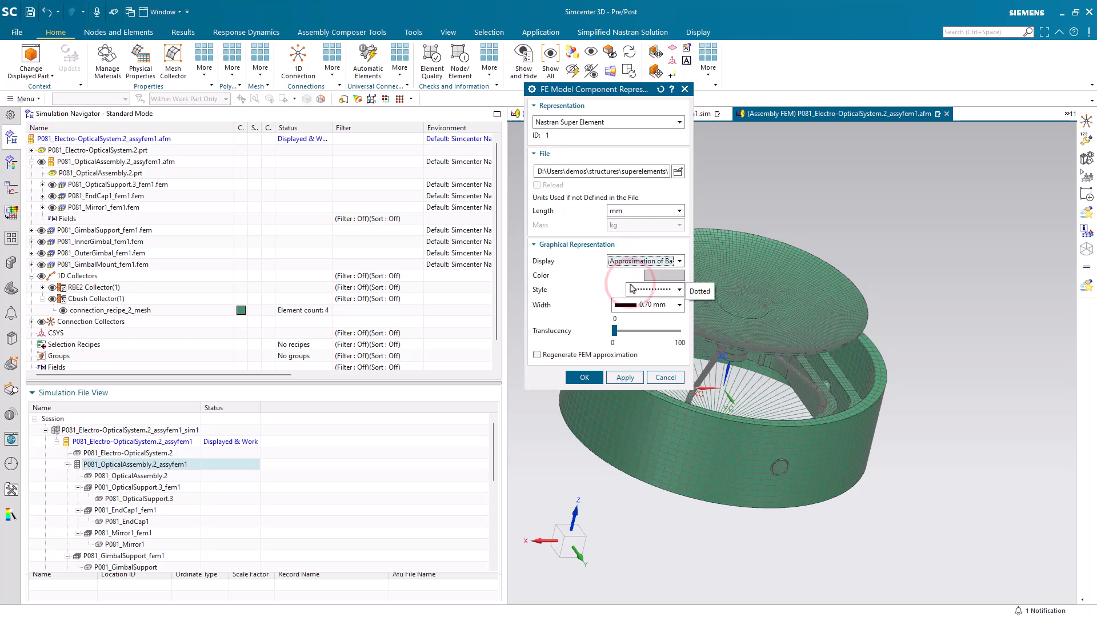
{"action": "left_click", "coordinate": [589, 355]}
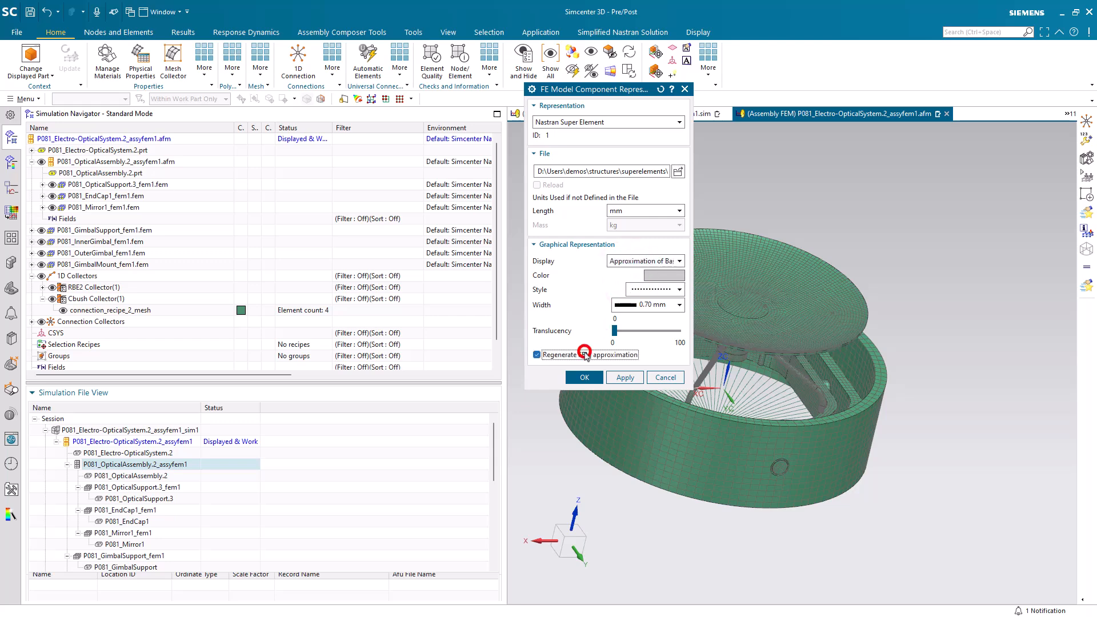
{"action": "left_click", "coordinate": [577, 377]}
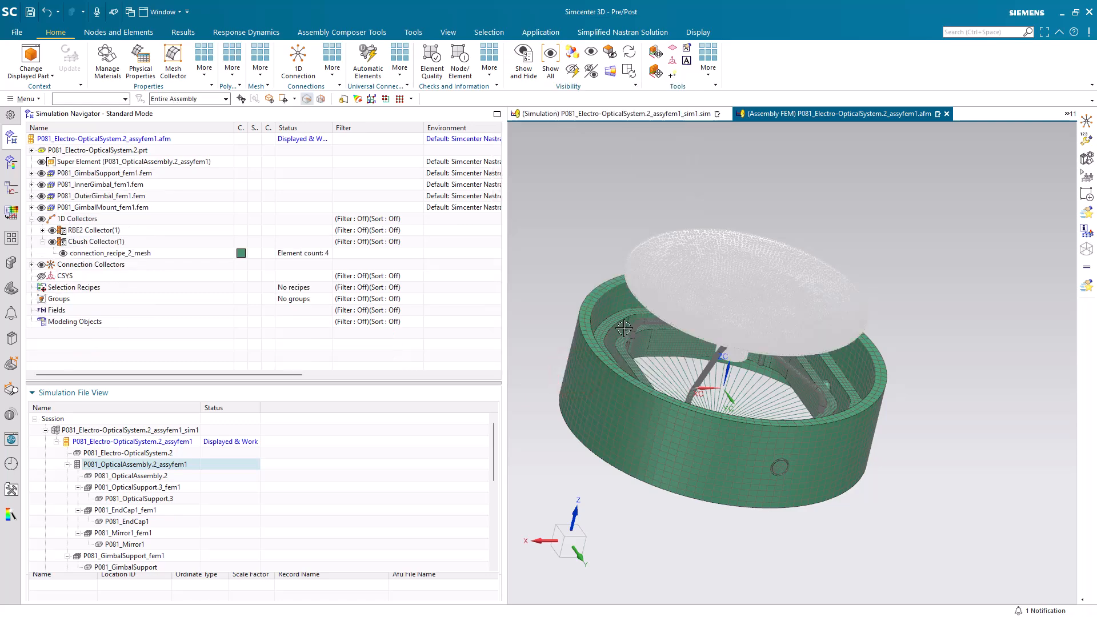
Display the P081_Electro-OpticalSystem.2_assyfem1_sim1 simulation and clone its 111 solution
{"action": "scroll", "coordinate": [678, 293], "scroll_direction": "up", "scroll_amount": 5}
{"action": "middle_click_drag", "start_coordinate": [678, 294], "coordinate": [675, 275]}
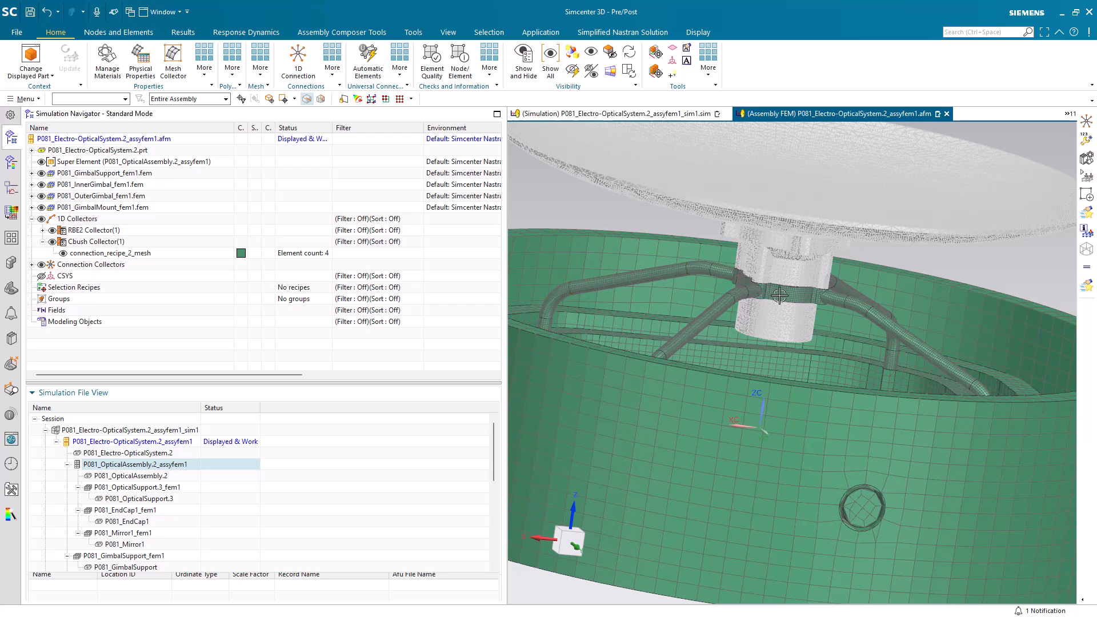
{"action": "scroll", "coordinate": [799, 300], "scroll_direction": "down", "scroll_amount": 3}
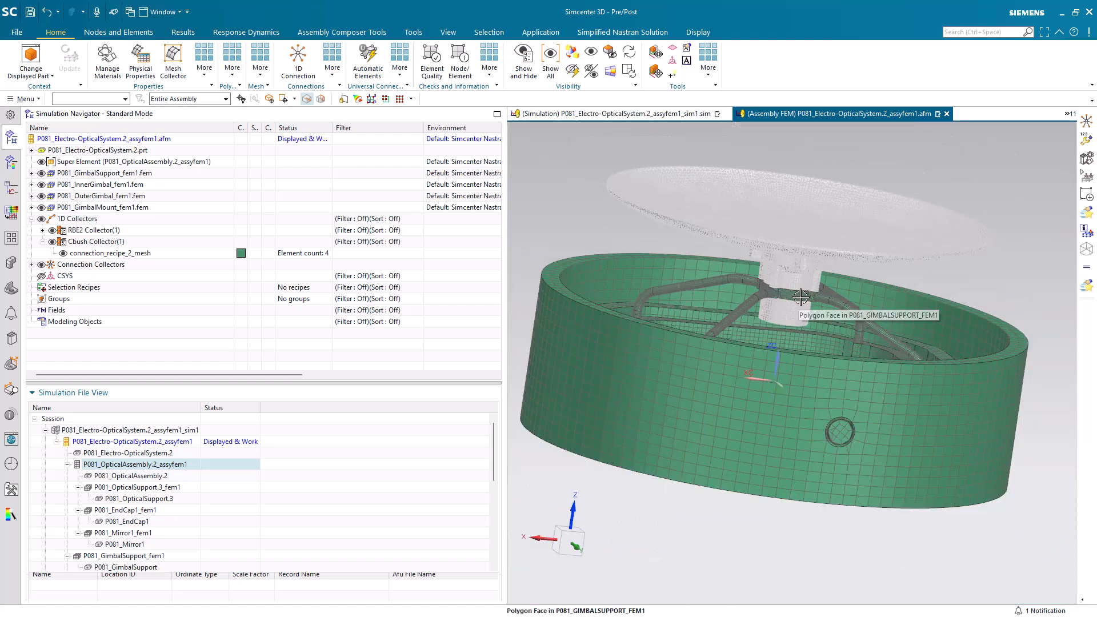
{"action": "middle_click_drag", "start_coordinate": [800, 308], "coordinate": [806, 317]}
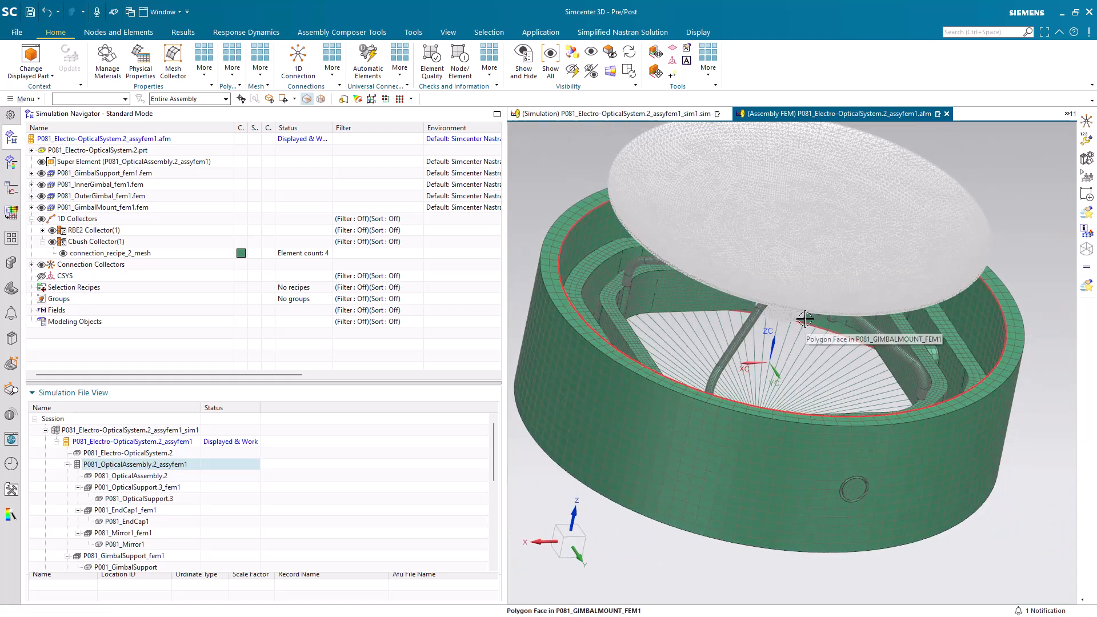
{"action": "double_click", "coordinate": [171, 432]}
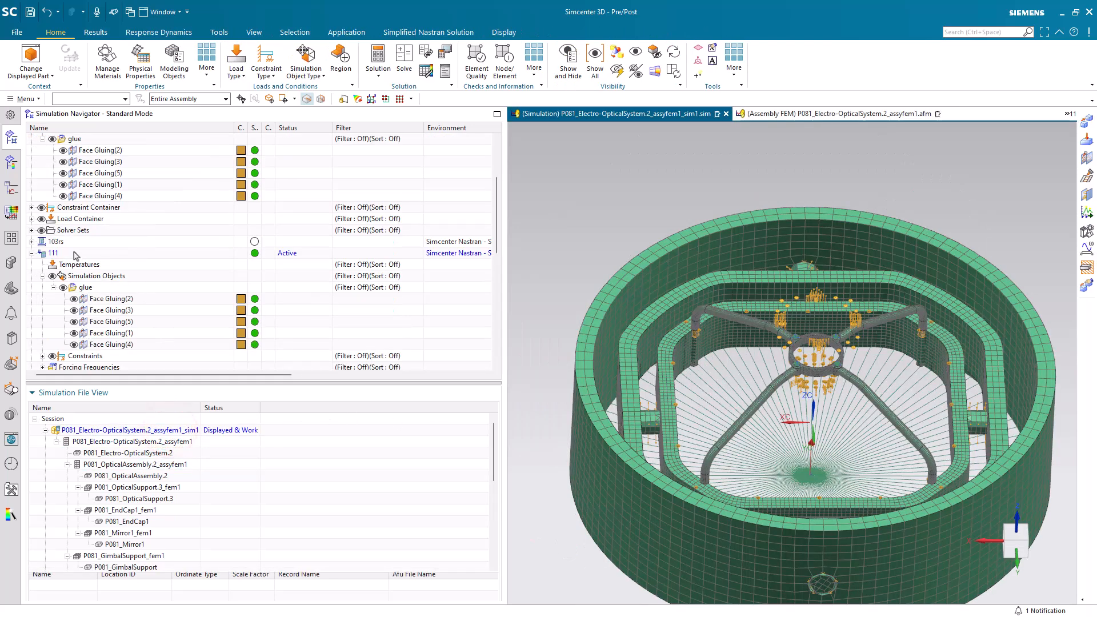
{"action": "right_click", "coordinate": [62, 253]}
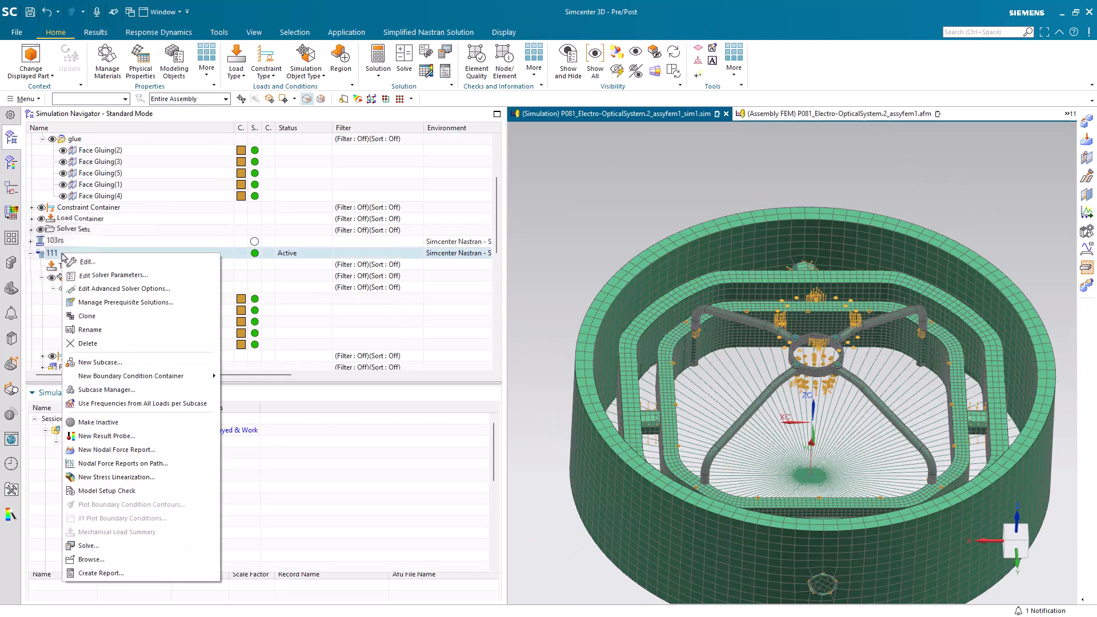
{"action": "left_click", "coordinate": [97, 317]}
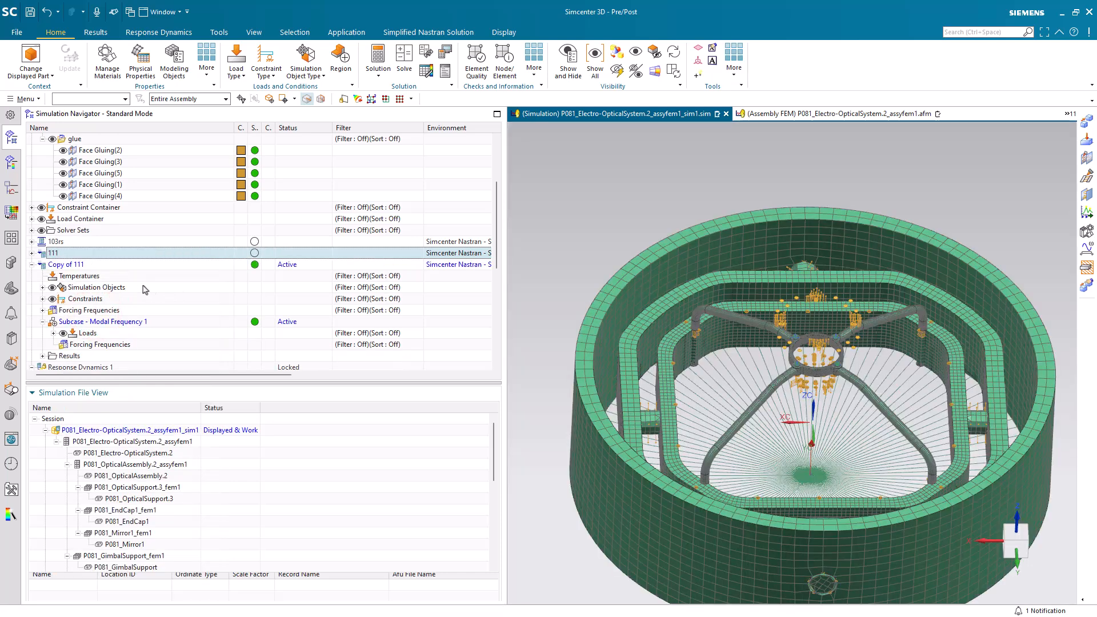
Rename the cloned solution as 111se
{"action": "left_click", "coordinate": [71, 265]}
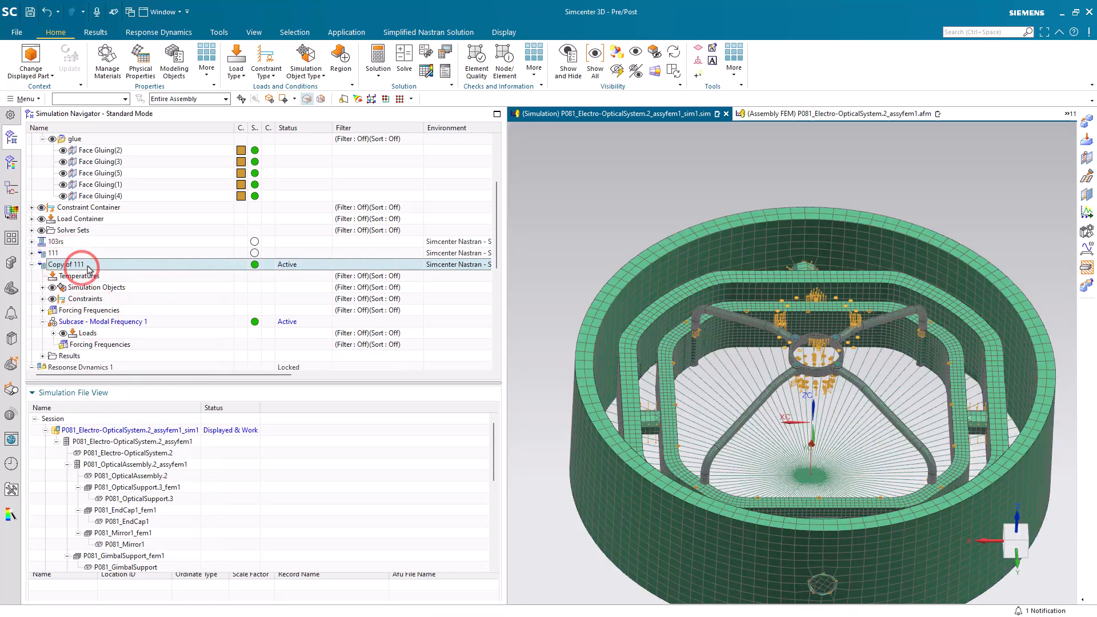
{"action": "left_click", "coordinate": [86, 265]}
{"action": "left_click", "coordinate": [87, 266]}
{"action": "type", "text": "se"}
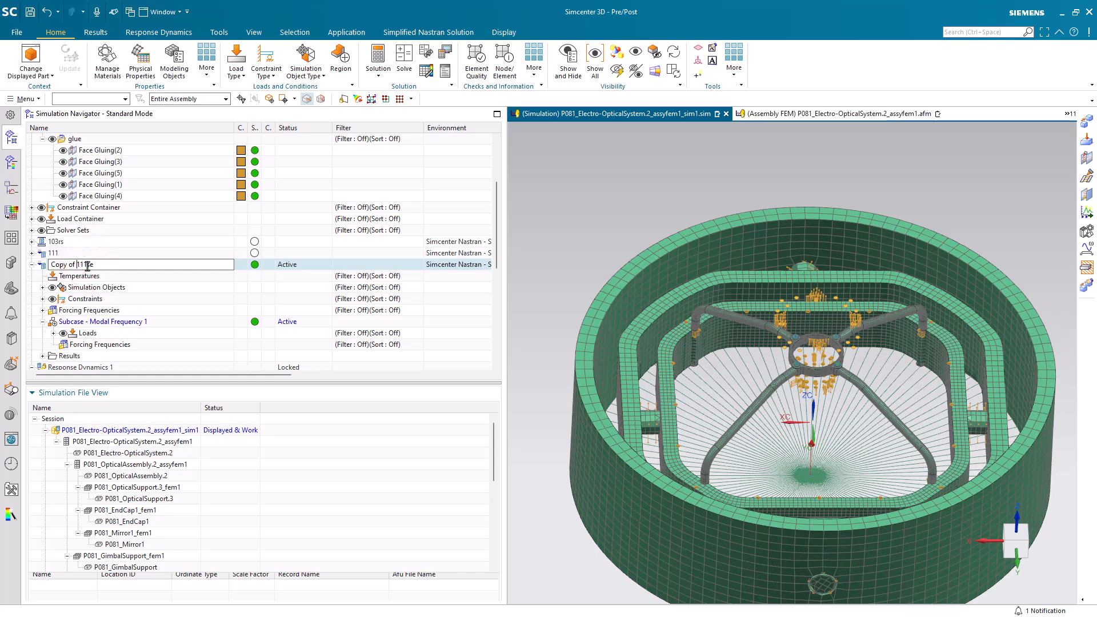
{"action": "key", "text": "Return"}
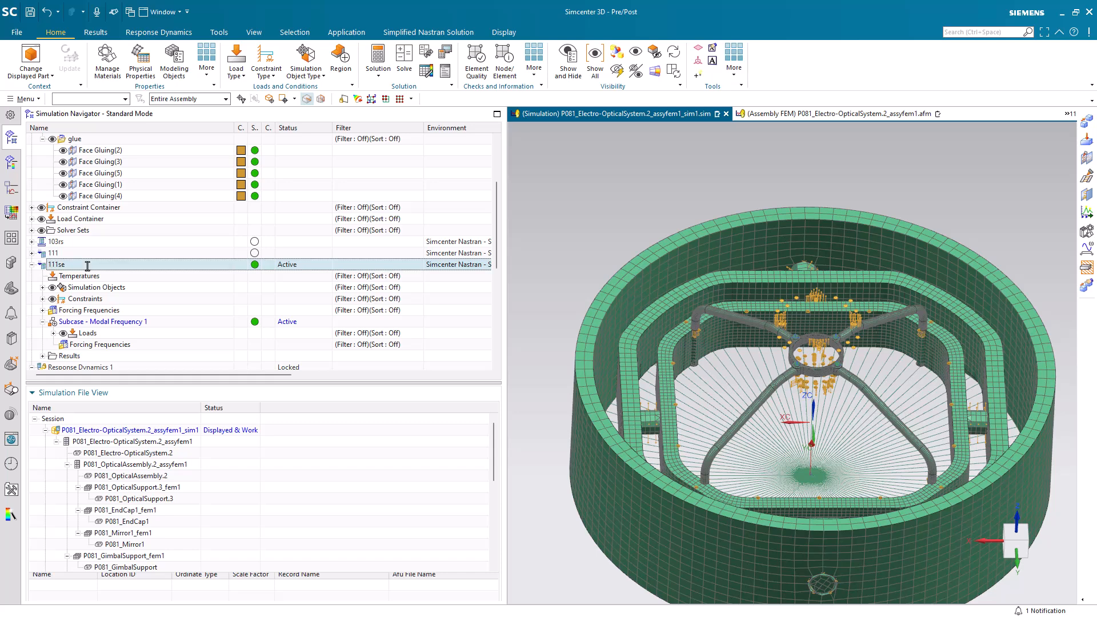
Edit the 111se solution and create a copy of its Structural Output Requests2 for the case control output requests
{"action": "right_click", "coordinate": [90, 270]}
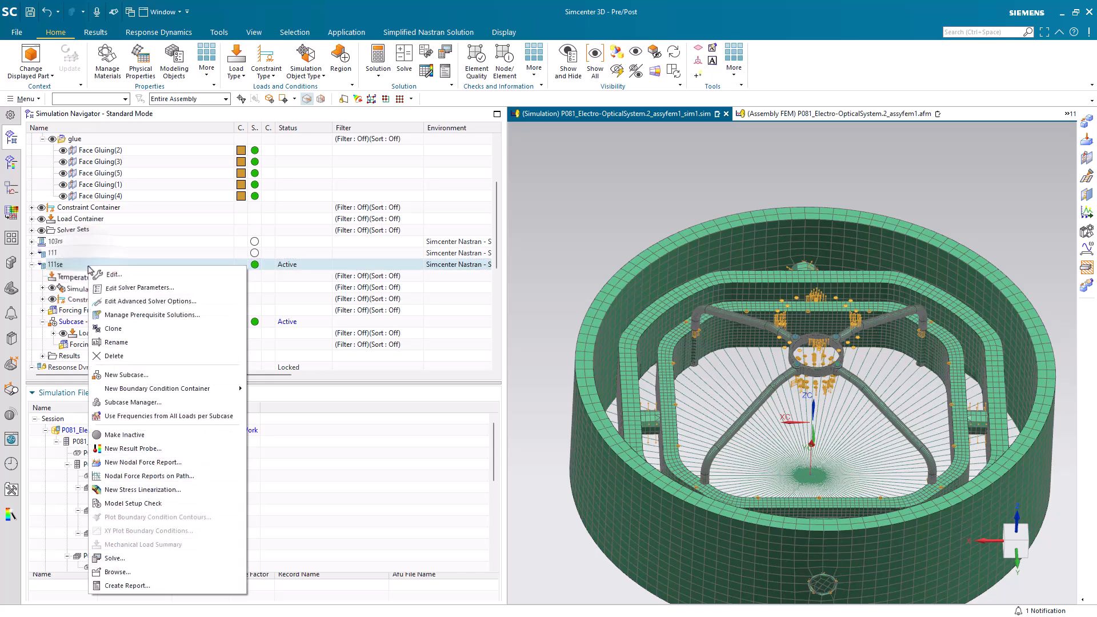
{"action": "left_click", "coordinate": [99, 277]}
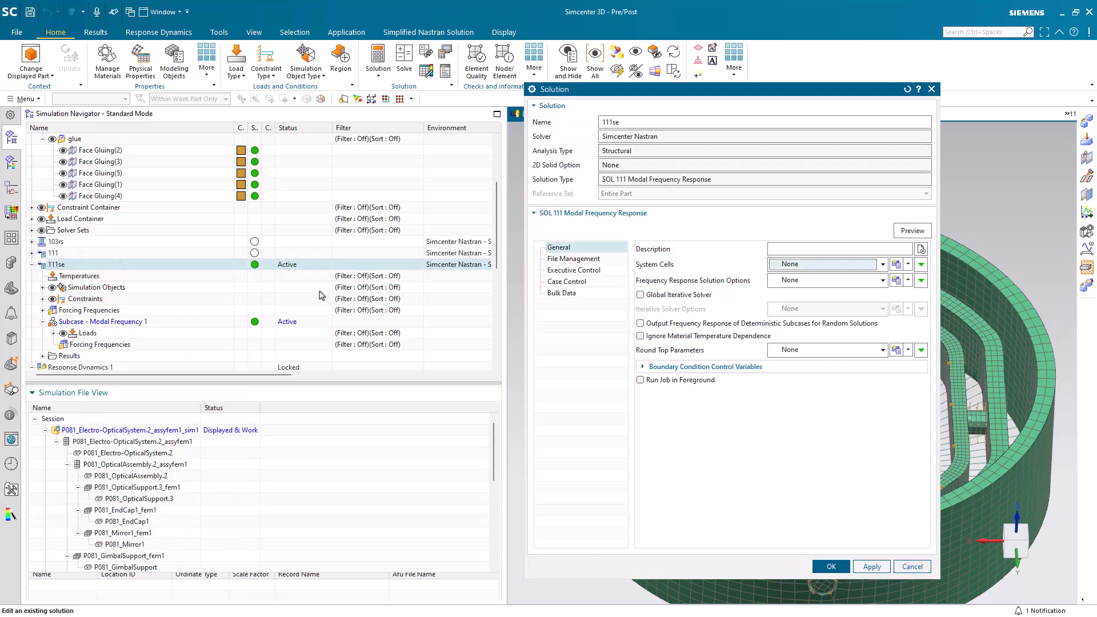
{"action": "left_click", "coordinate": [588, 282]}
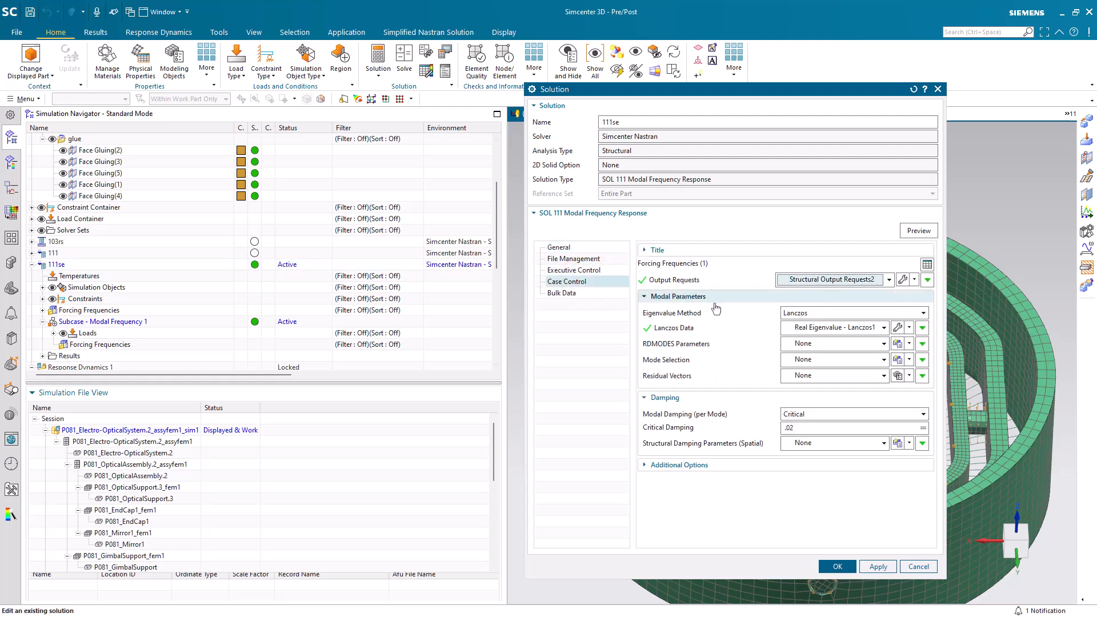
{"action": "left_click", "coordinate": [916, 279]}
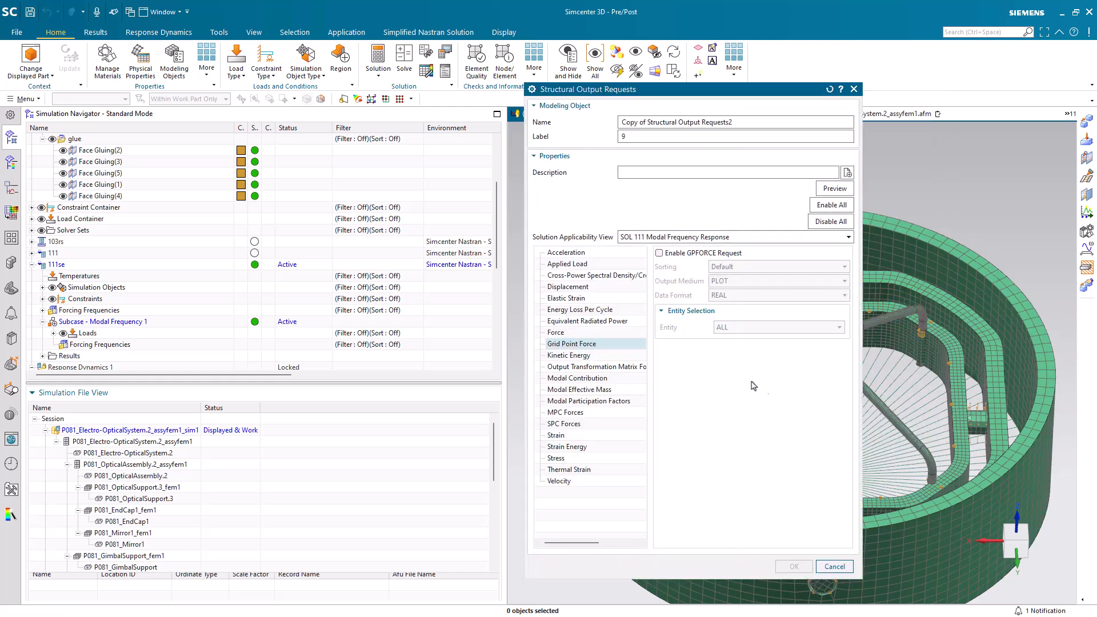
In the copied output requests, remove the displacement group reference, request ALL entities with Default sorting, and accept the changes
{"action": "left_click", "coordinate": [589, 288]}
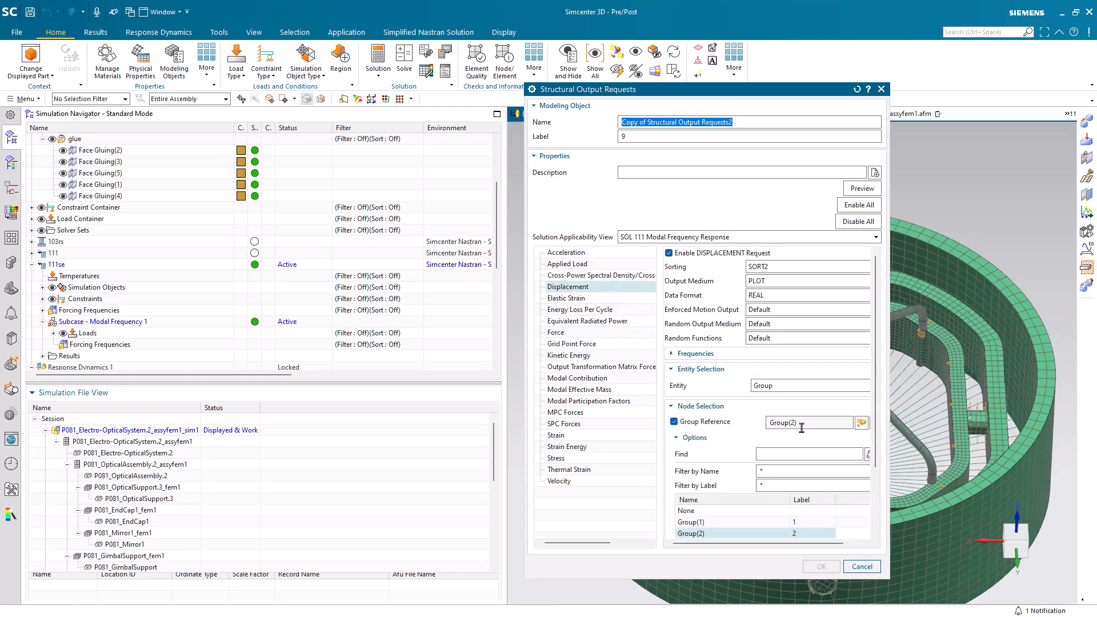
{"action": "left_click", "coordinate": [701, 422]}
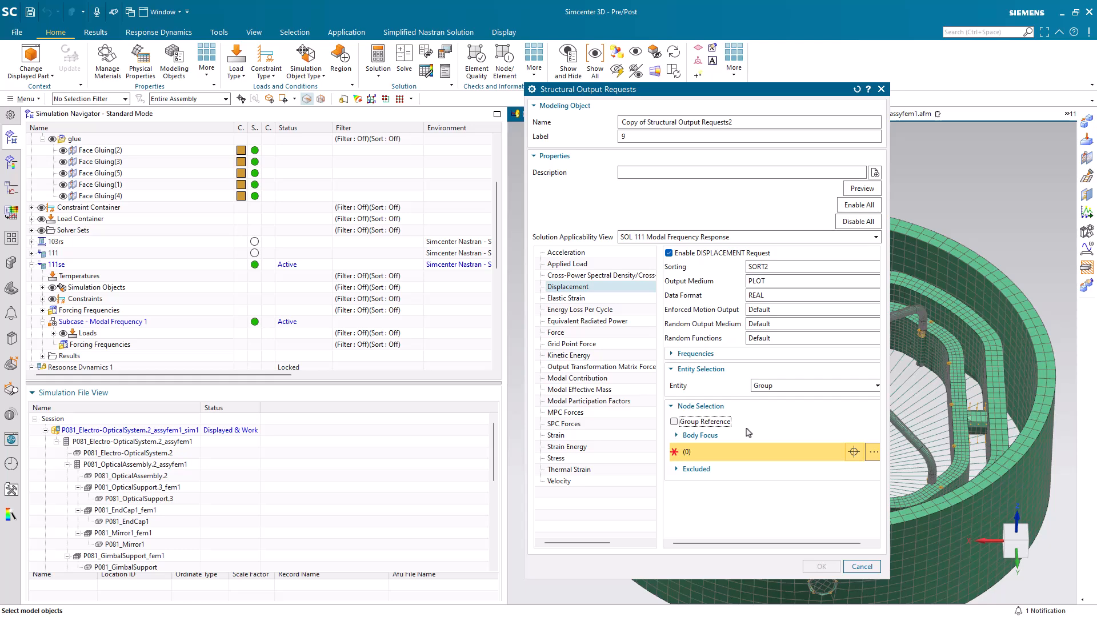
{"action": "left_click", "coordinate": [780, 386]}
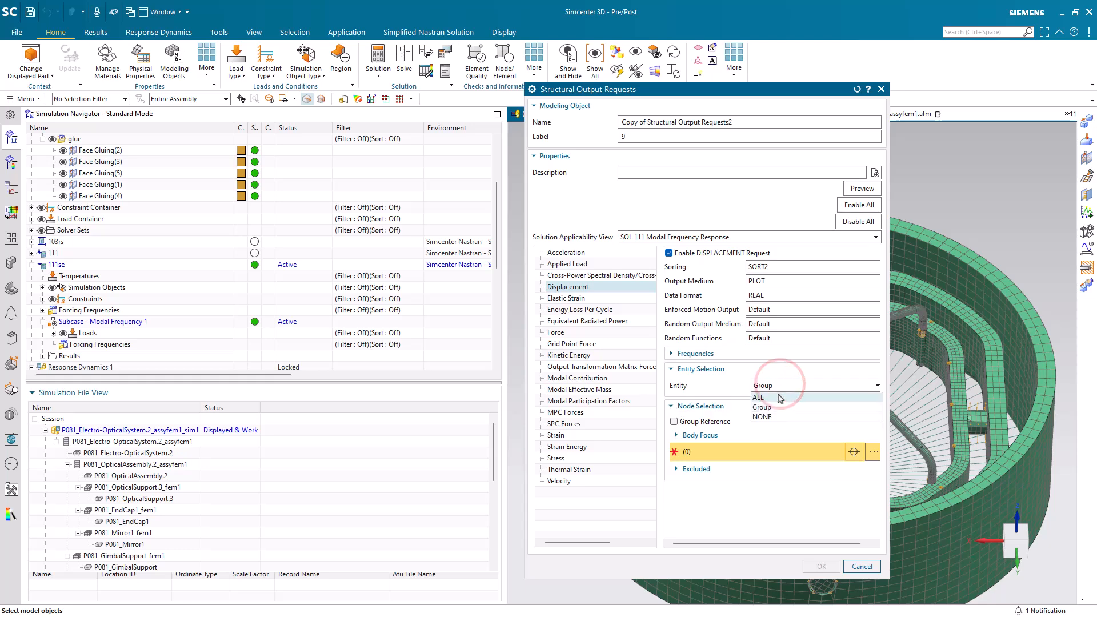
{"action": "left_click", "coordinate": [779, 397]}
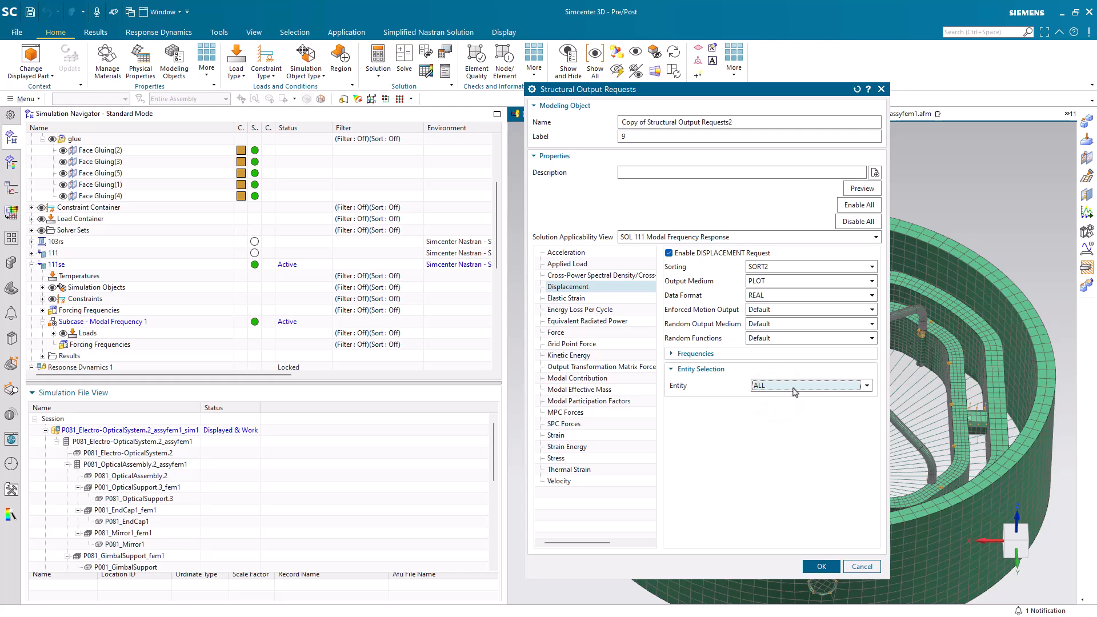
{"action": "left_click", "coordinate": [835, 266]}
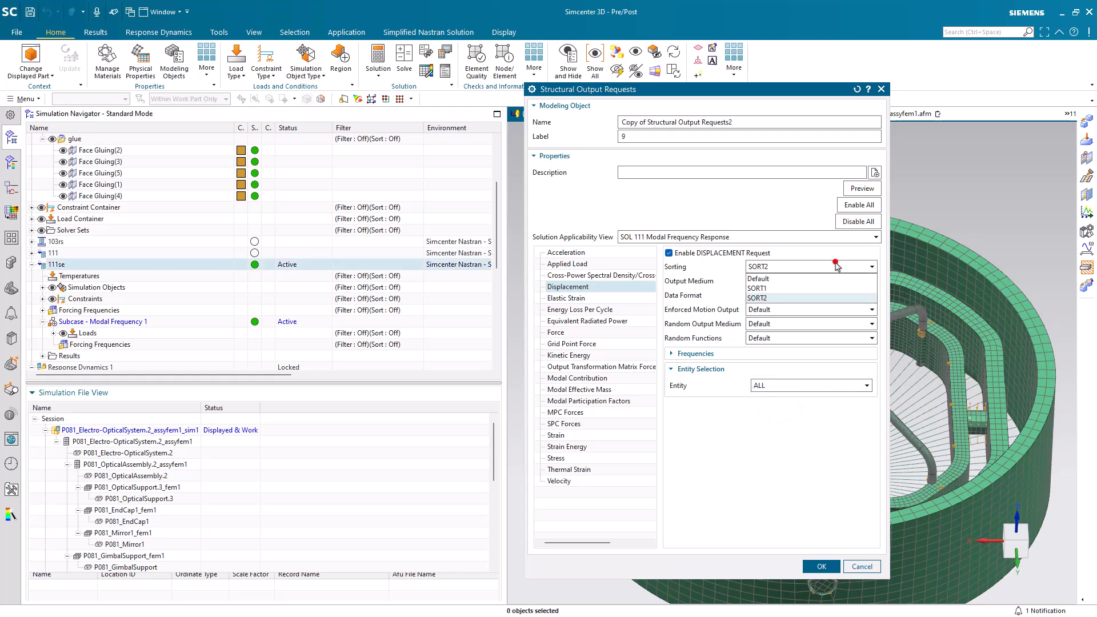
{"action": "left_click", "coordinate": [816, 278]}
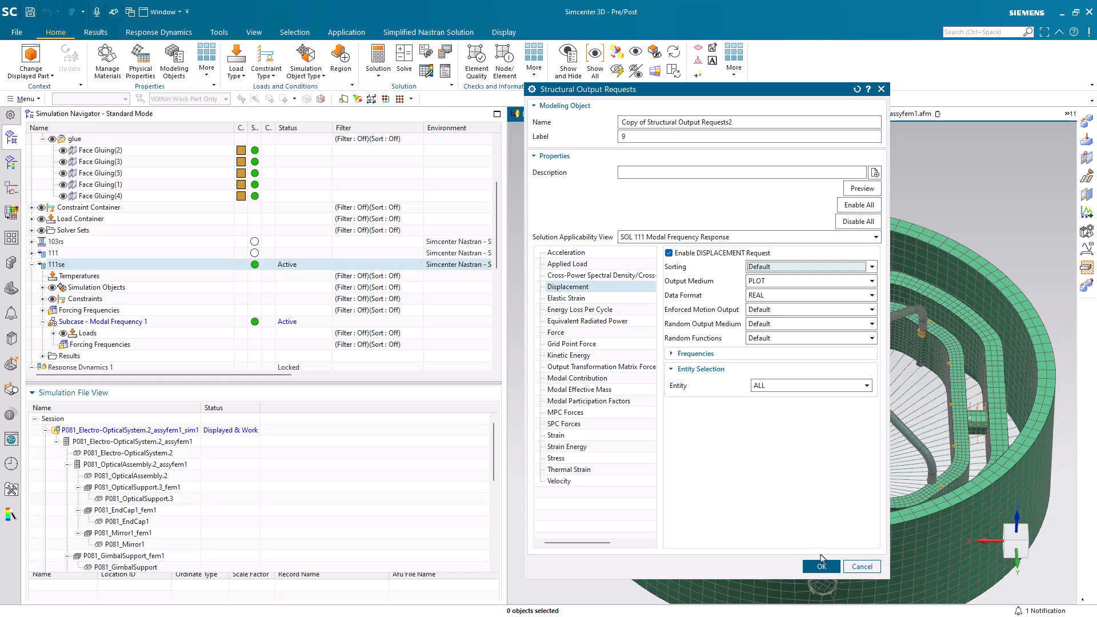
{"action": "left_click", "coordinate": [821, 565]}
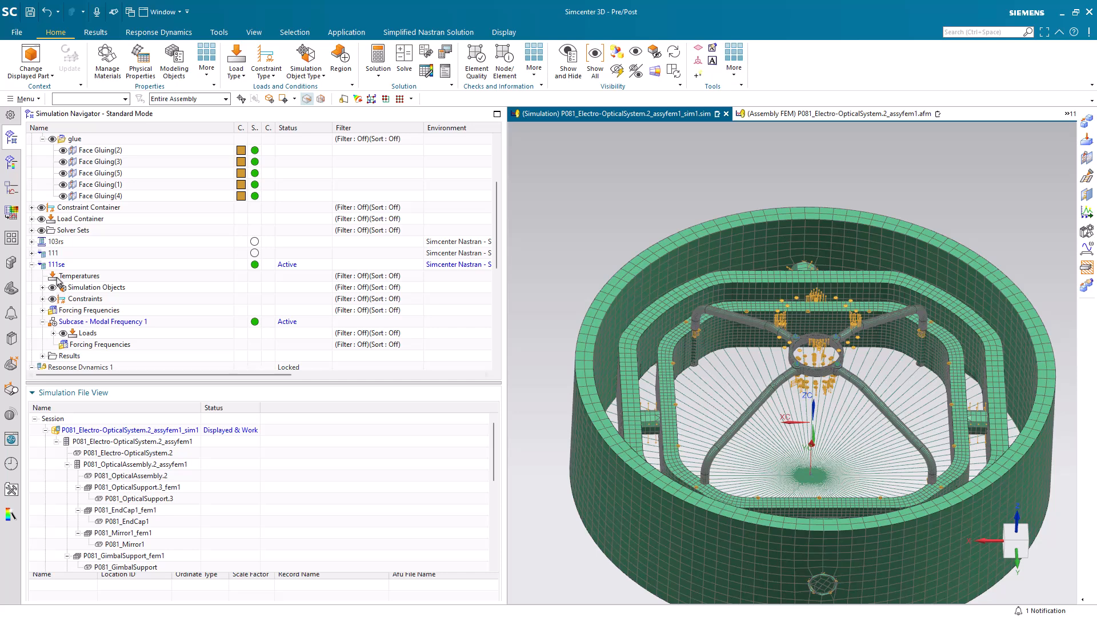
Solve the 111se solution, skip the message review, and close the job monitor and information window
{"action": "right_click", "coordinate": [57, 265]}
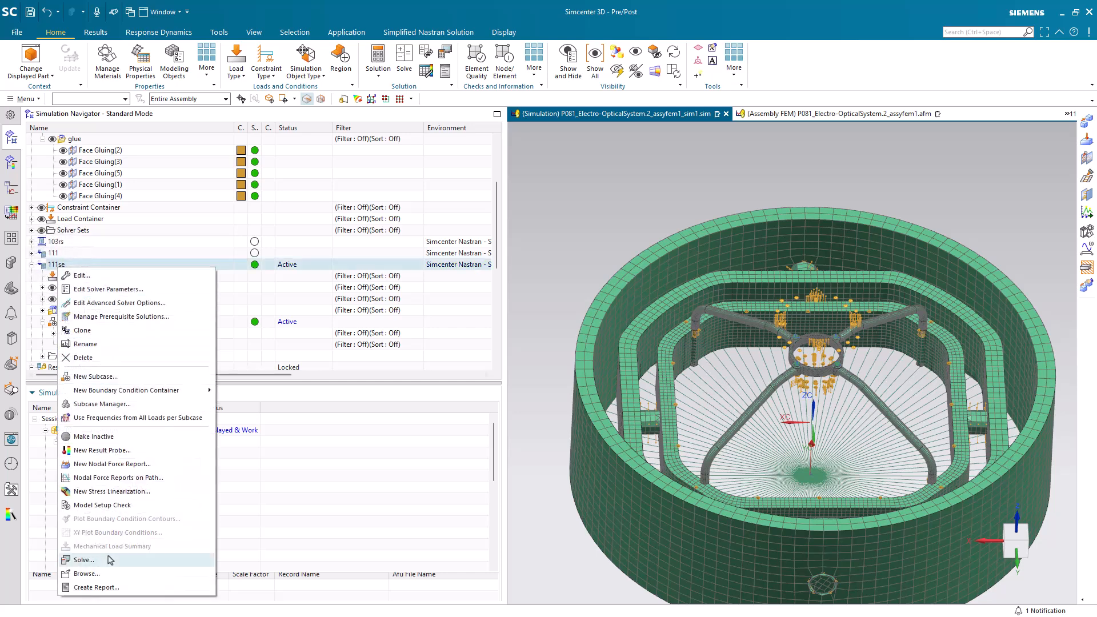
{"action": "left_click", "coordinate": [83, 560]}
{"action": "key", "text": "Return"}
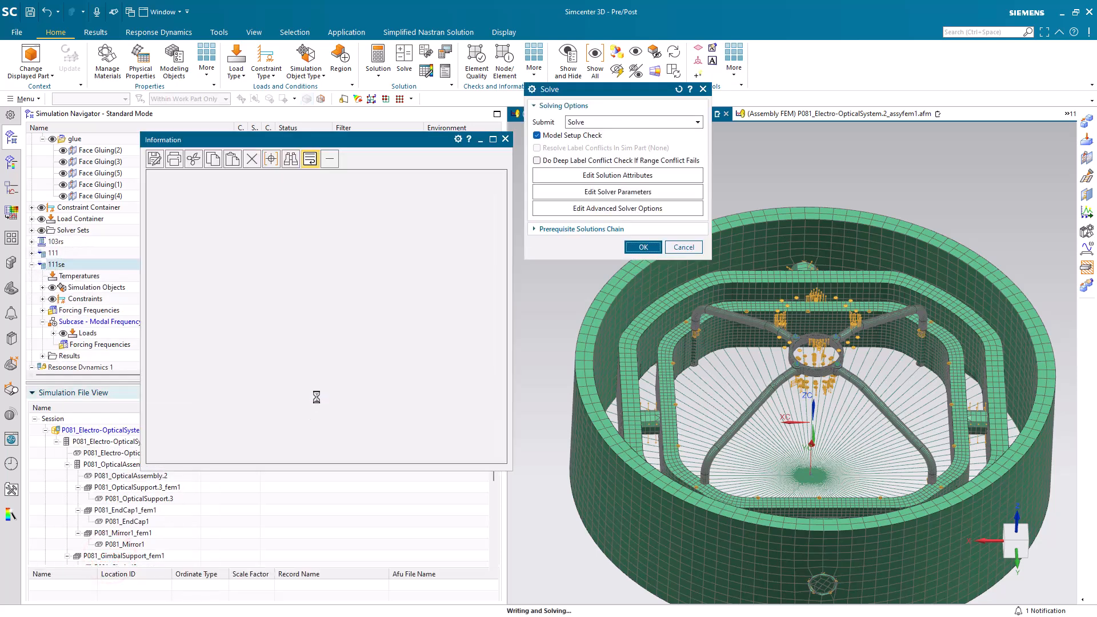
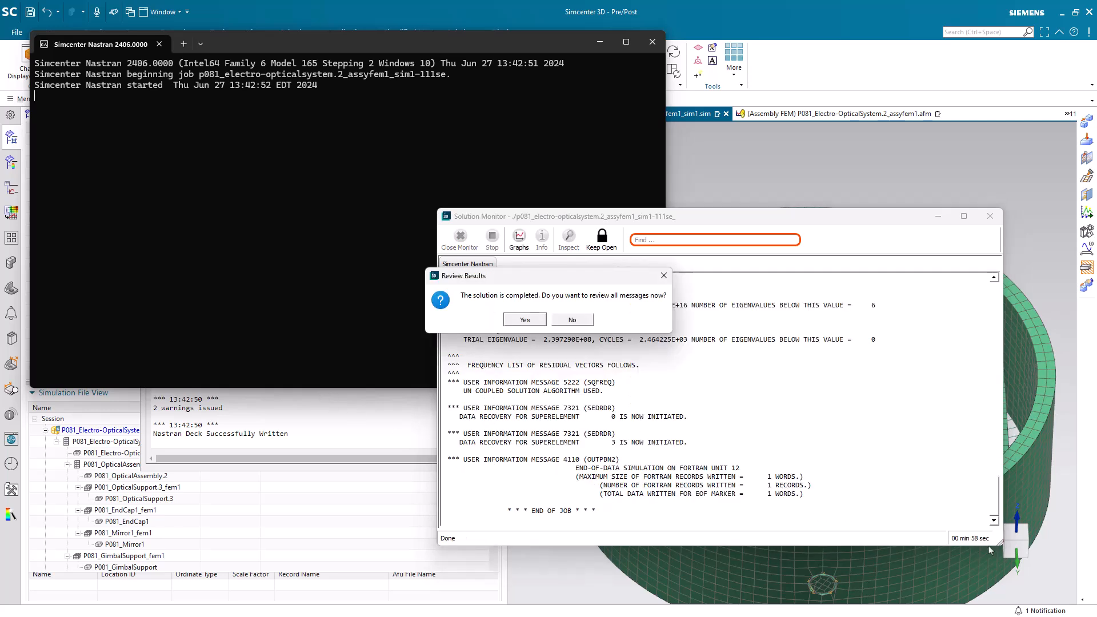
{"action": "left_click", "coordinate": [573, 320]}
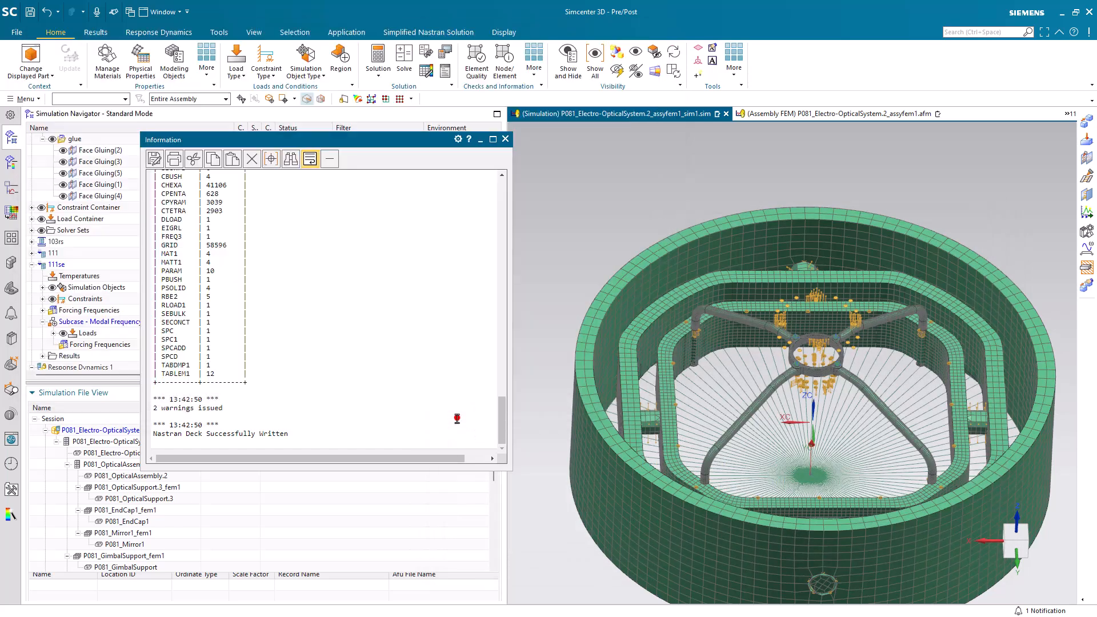
{"action": "left_click", "coordinate": [456, 418]}
{"action": "left_click", "coordinate": [505, 139]}
{"action": "left_click", "coordinate": [250, 319]}
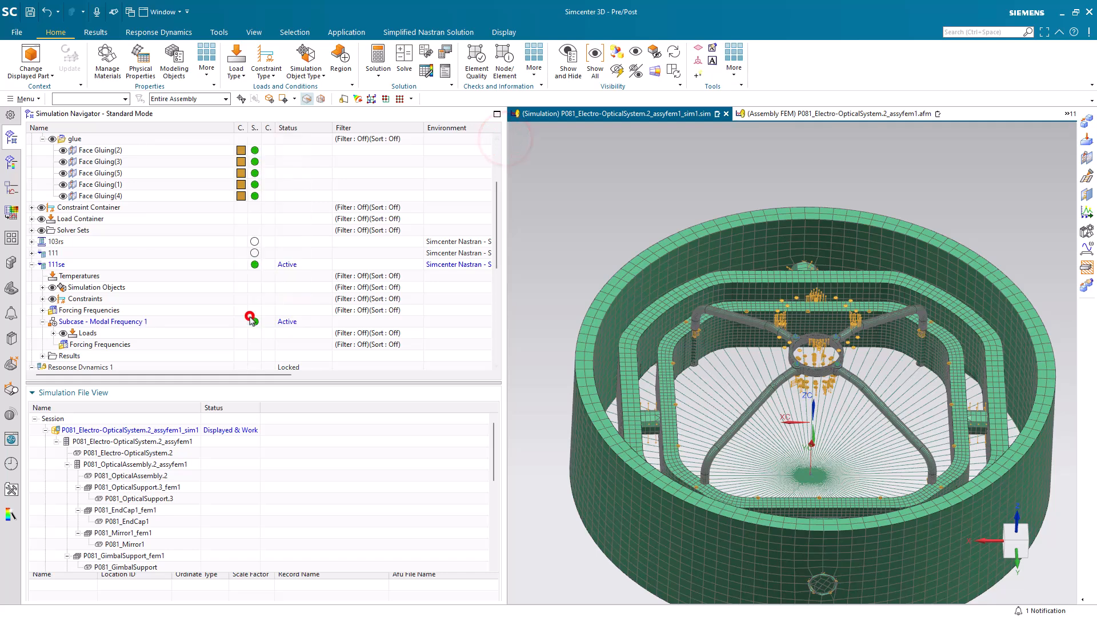
Open the 111se structural results, list their forcing frequencies, and widen the name column to fit
{"action": "scroll", "coordinate": [53, 276], "scroll_direction": "down", "scroll_amount": 1}
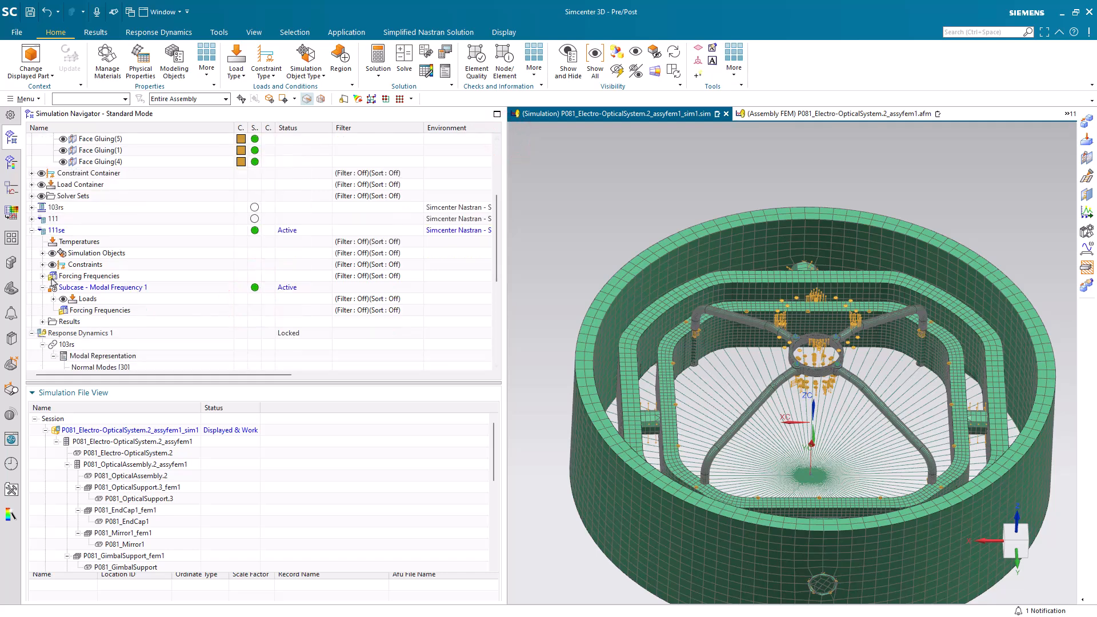
{"action": "left_click", "coordinate": [42, 322]}
{"action": "double_click", "coordinate": [75, 332]}
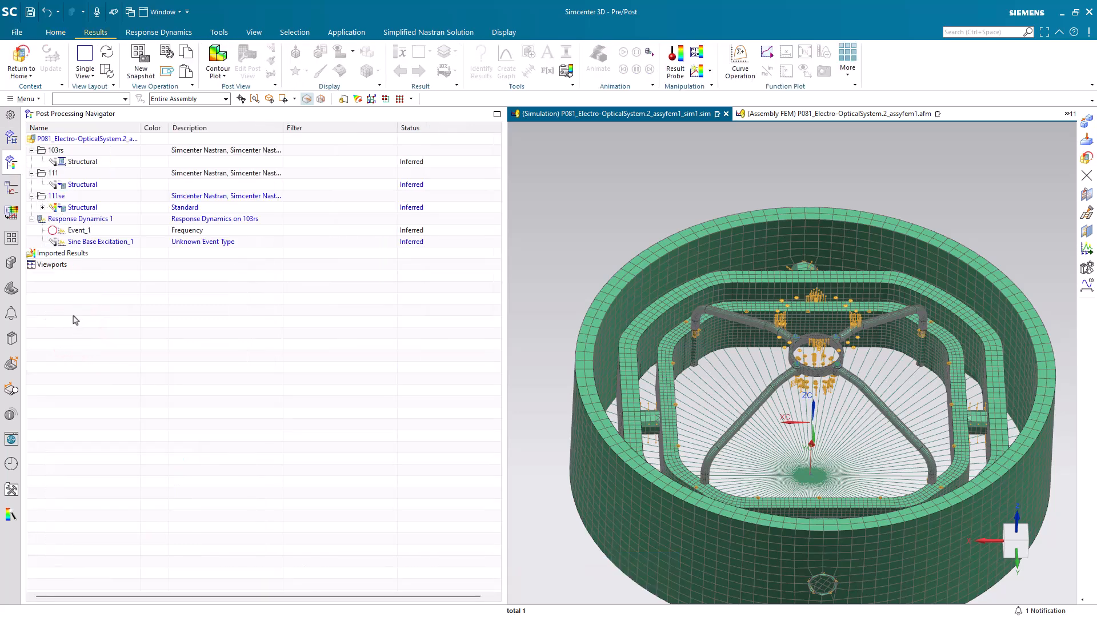
{"action": "left_click", "coordinate": [42, 207]}
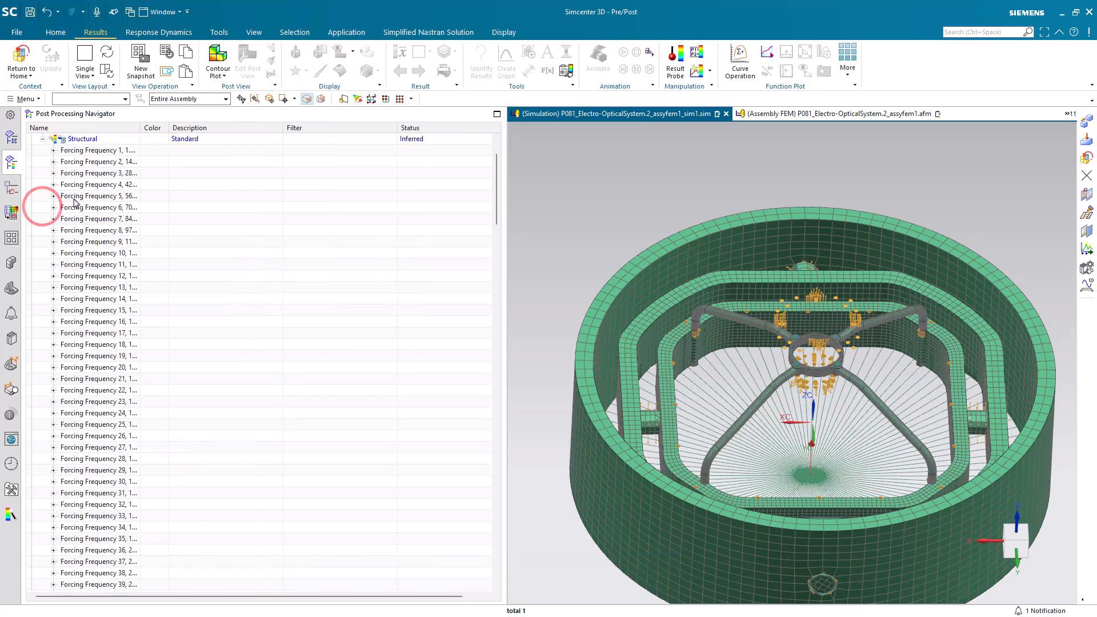
{"action": "scroll", "coordinate": [42, 197], "scroll_direction": "up", "scroll_amount": 1}
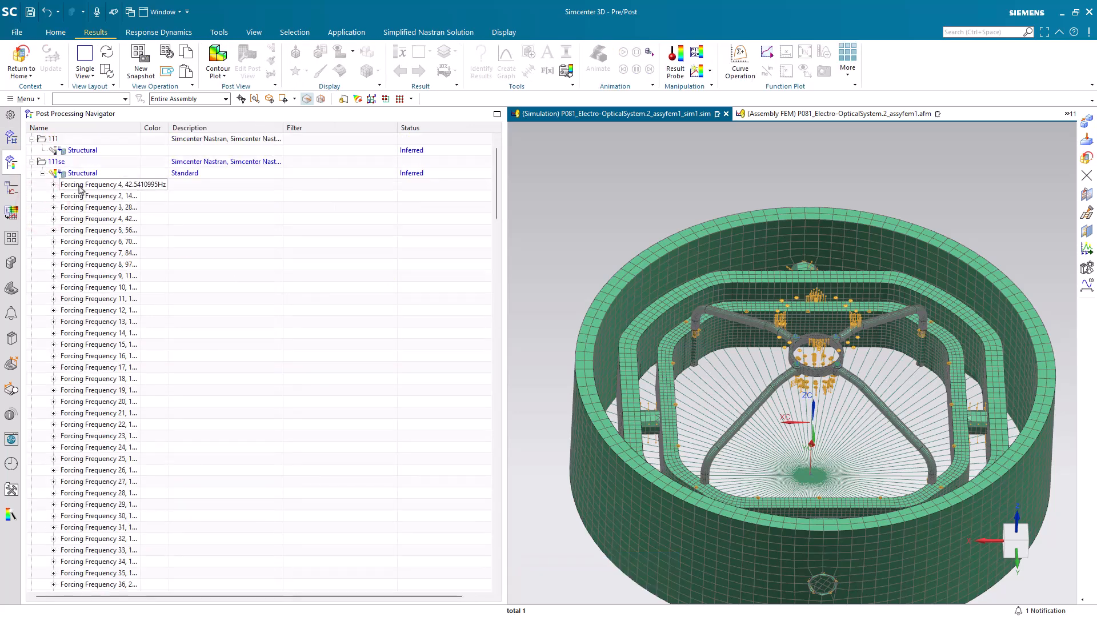
{"action": "double_click", "coordinate": [141, 129]}
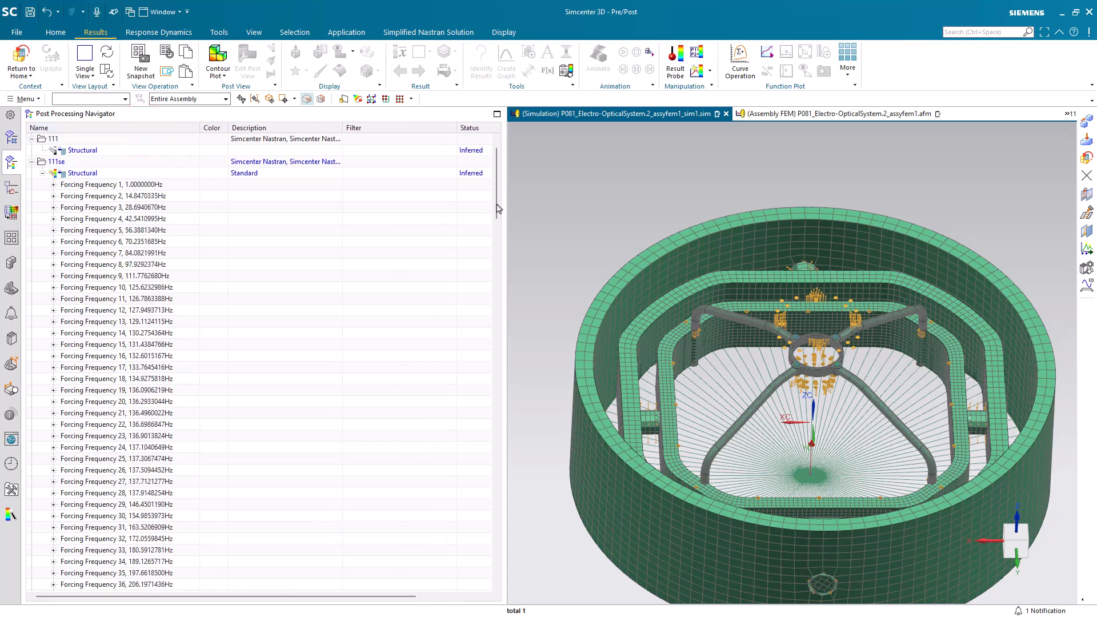
Examine the forcing frequency results stored for the SEID 3 superelement under the 111se structural results
{"action": "left_click_drag", "start_coordinate": [500, 199], "coordinate": [472, 583]}
{"action": "double_click", "coordinate": [79, 528]}
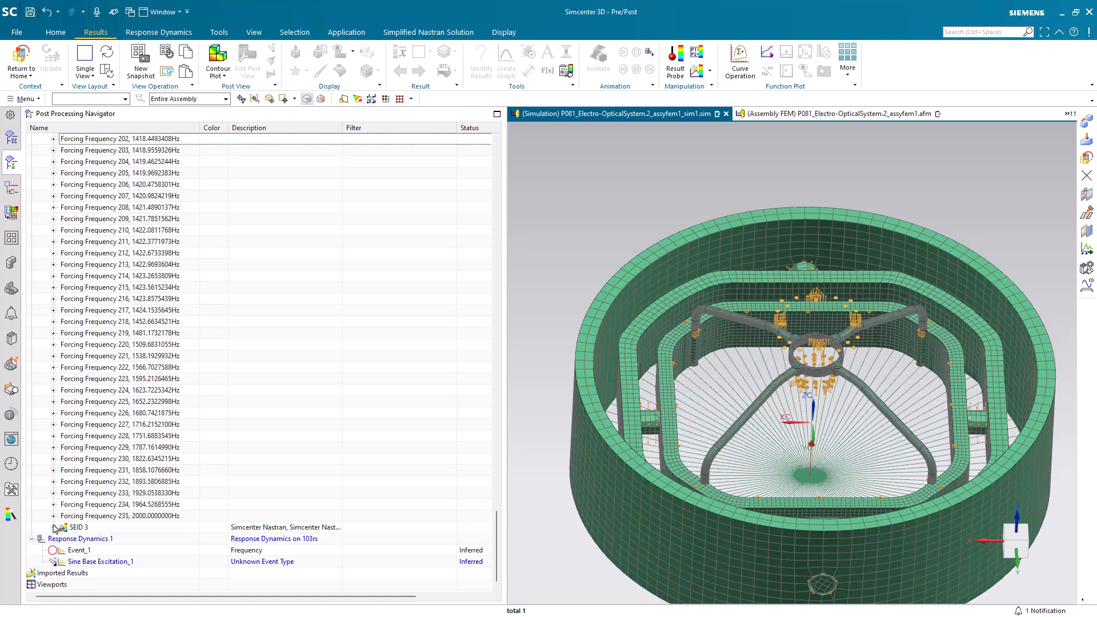
{"action": "left_click", "coordinate": [54, 527]}
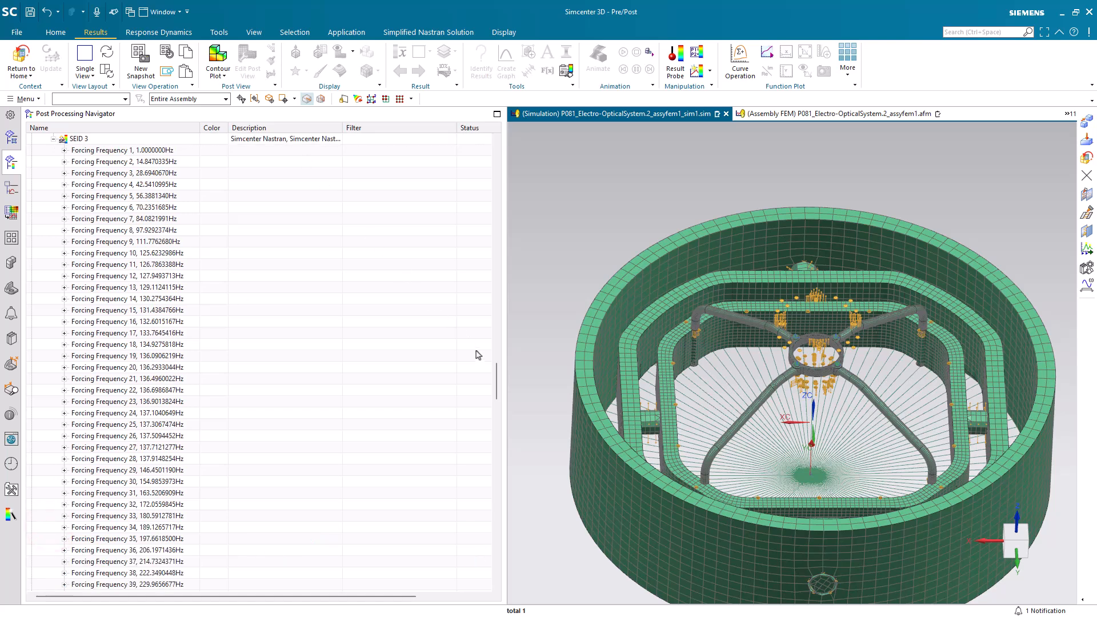
{"action": "left_click_drag", "start_coordinate": [496, 380], "coordinate": [483, 156]}
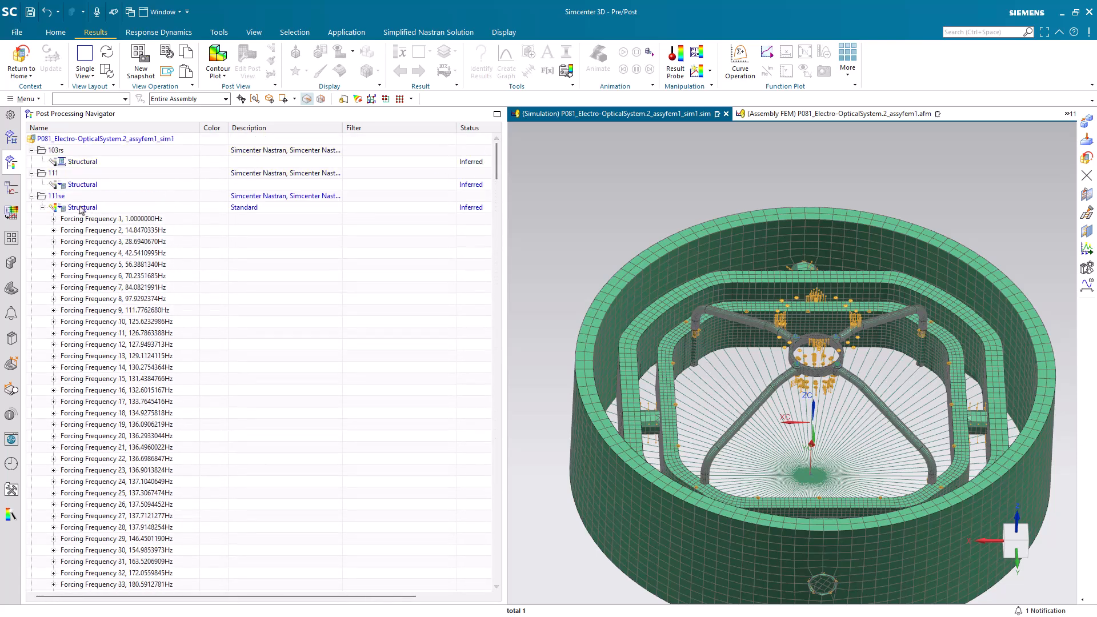
Plot the Z nodal displacement of the 111se results at Forcing Frequency 2, 14.8470335 Hz, with the loaded superelements
{"action": "left_click", "coordinate": [54, 230]}
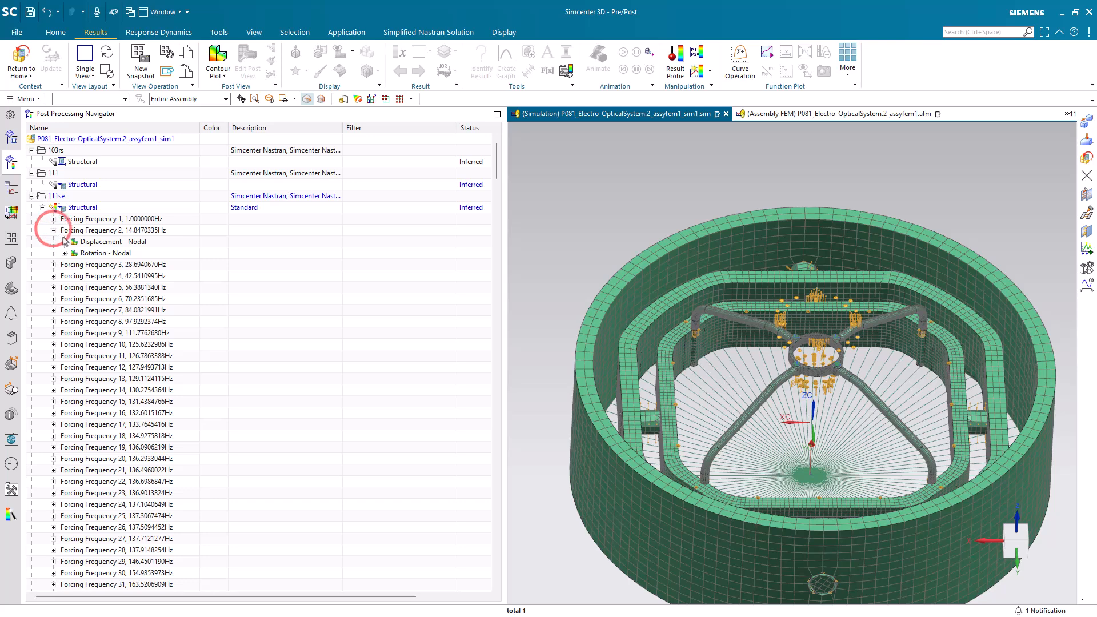
{"action": "left_click", "coordinate": [64, 242]}
{"action": "left_click", "coordinate": [86, 275]}
{"action": "right_click", "coordinate": [90, 277]}
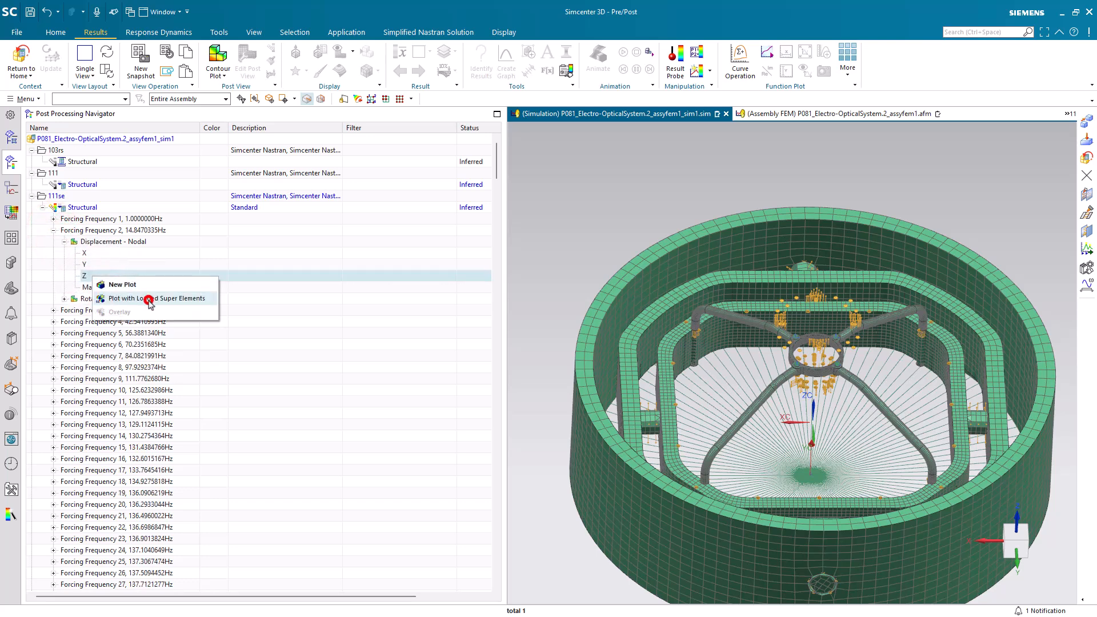
{"action": "left_click", "coordinate": [148, 299]}
{"action": "mouse_move", "coordinate": [787, 374]}
{"action": "middle_mouse_down"}
{"action": "mouse_move", "coordinate": [769, 320]}
{"action": "mouse_move", "coordinate": [776, 364]}
{"action": "middle_mouse_up"}
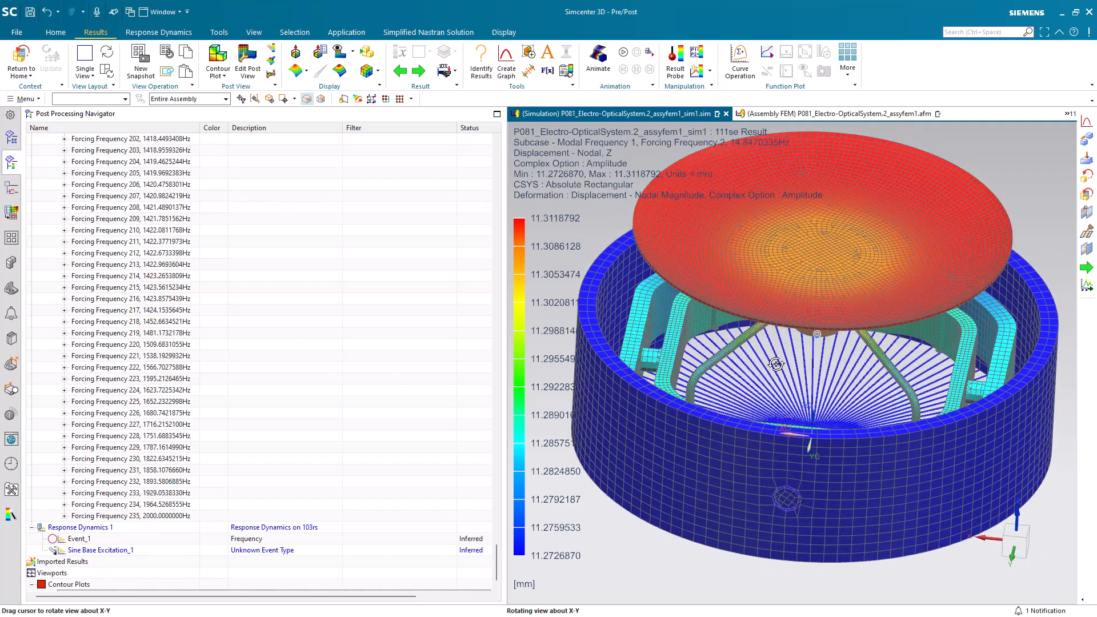
{"action": "scroll", "coordinate": [832, 502], "scroll_direction": "down", "scroll_amount": 1}
{"action": "scroll", "coordinate": [782, 273], "scroll_direction": "up", "scroll_amount": 1}
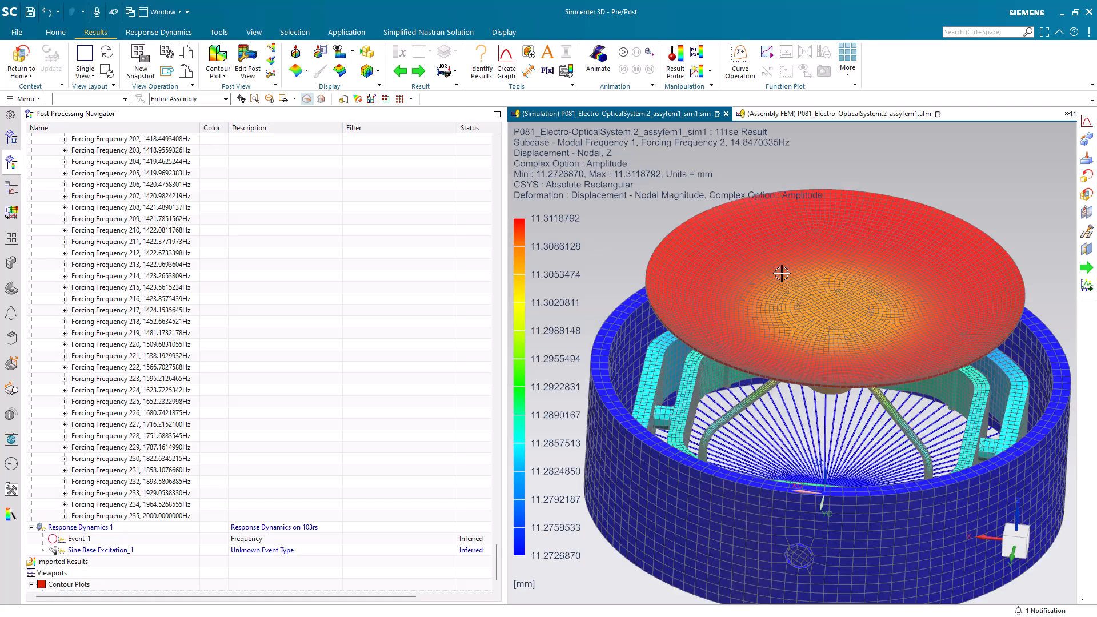
Graph the Z displacement magnitude across all forcing frequencies at node 10501 and plot it in a new window
{"action": "left_click", "coordinate": [506, 59]}
{"action": "left_click_drag", "start_coordinate": [623, 96], "coordinate": [361, 135]}
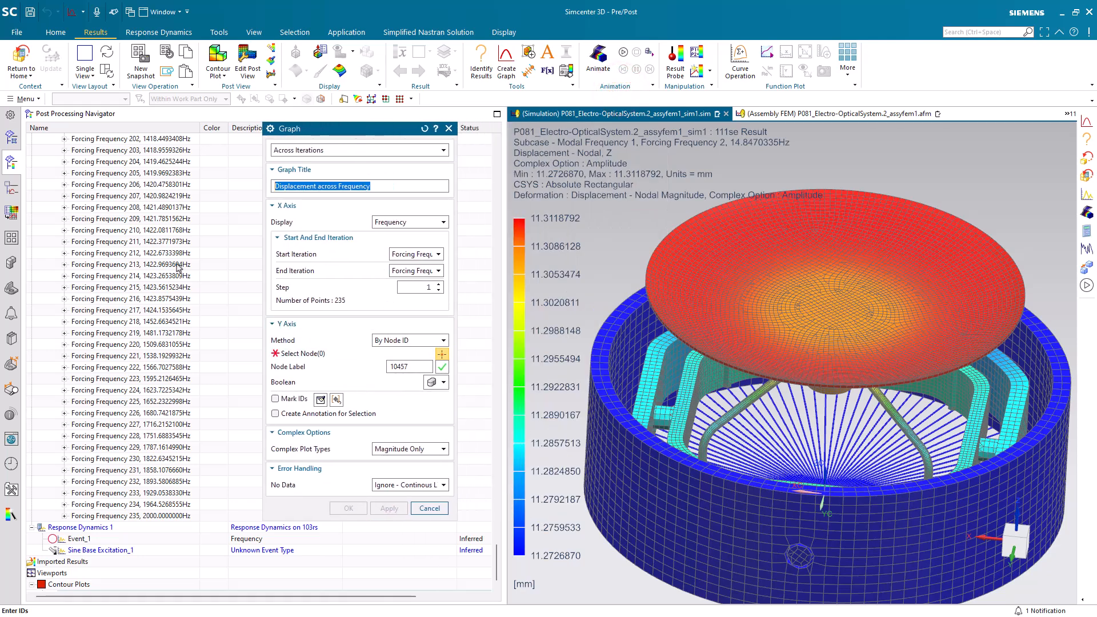
{"action": "left_click", "coordinate": [12, 137]}
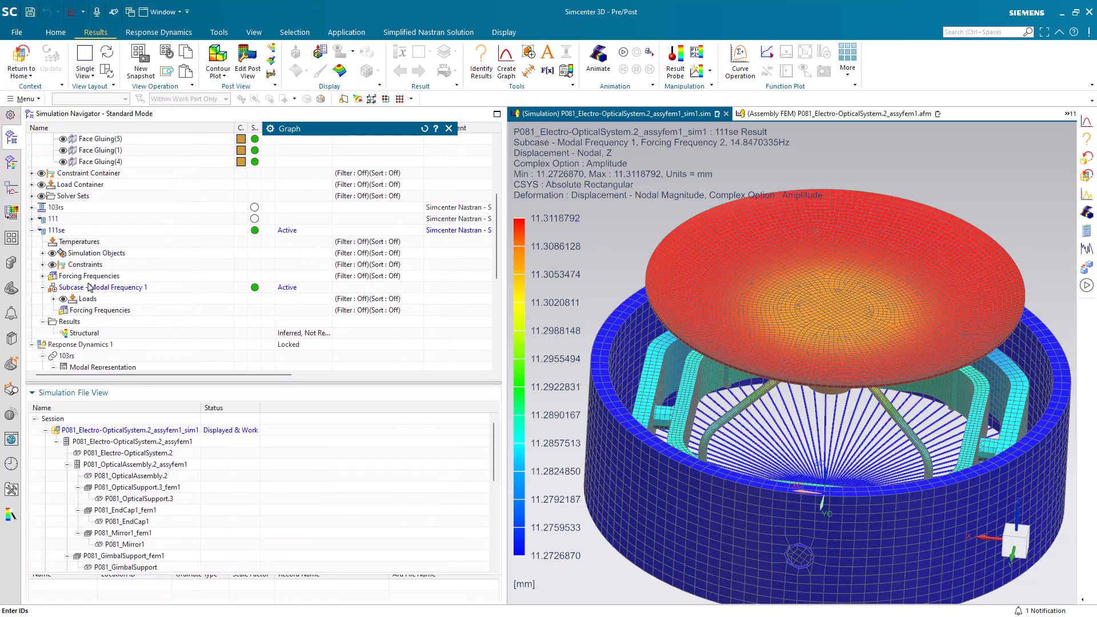
{"action": "scroll", "coordinate": [85, 280], "scroll_direction": "down", "scroll_amount": 6}
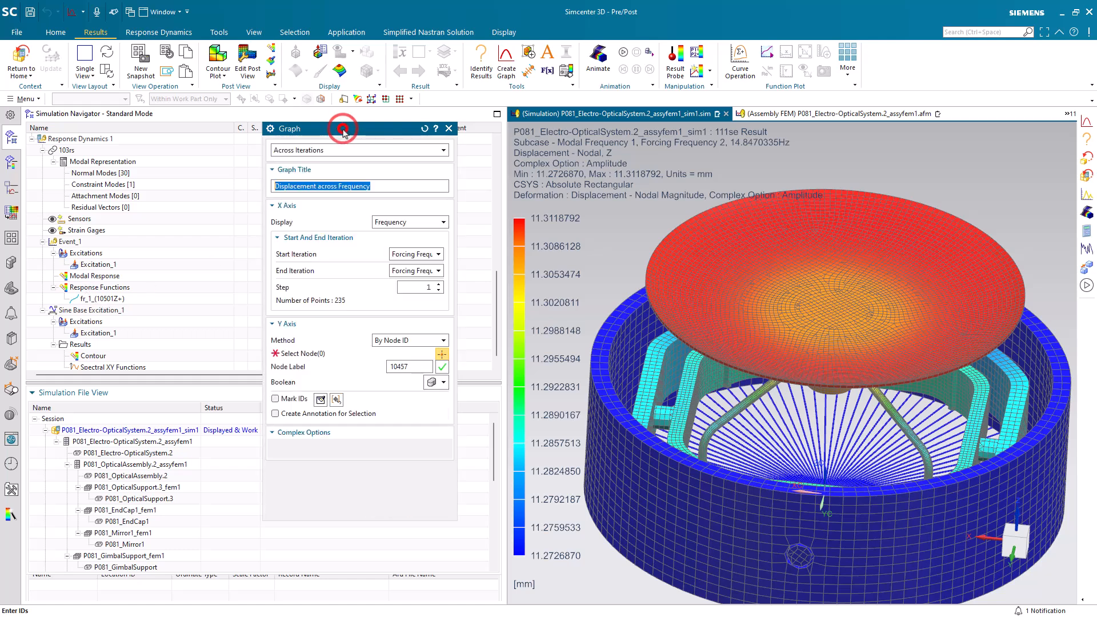
{"action": "left_click_drag", "start_coordinate": [410, 367], "coordinate": [396, 372]}
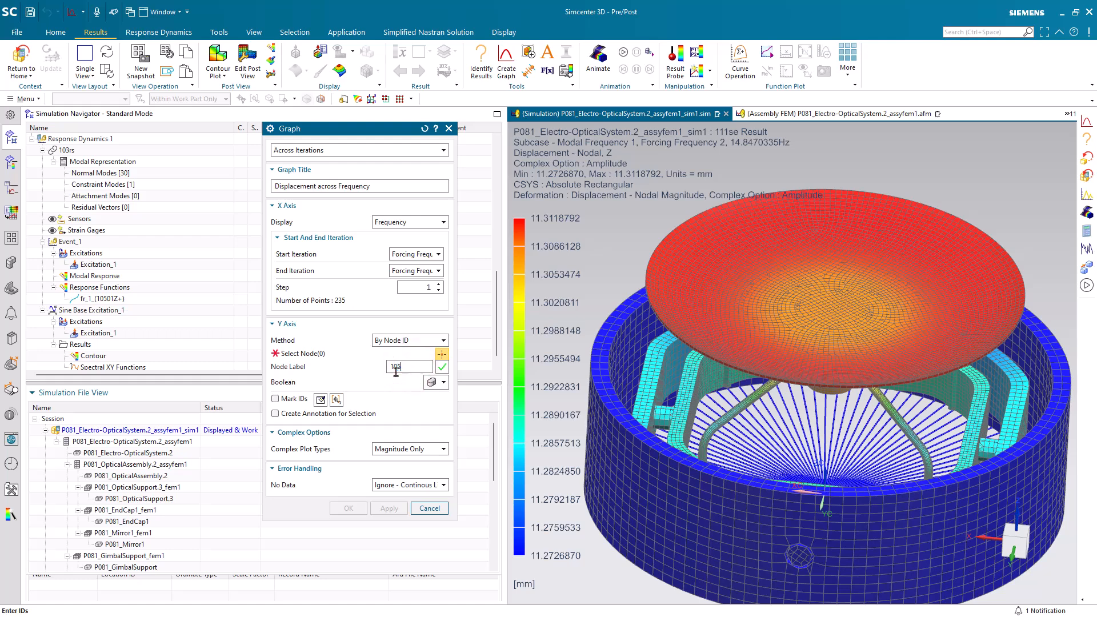
{"action": "left_click", "coordinate": [442, 367]}
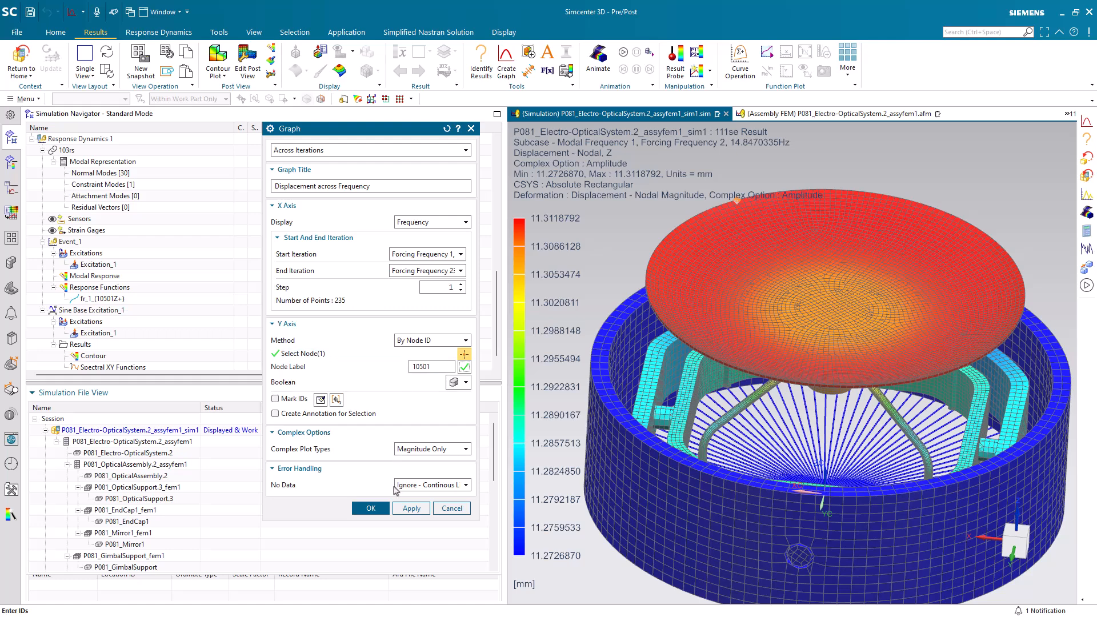
{"action": "left_click", "coordinate": [381, 507]}
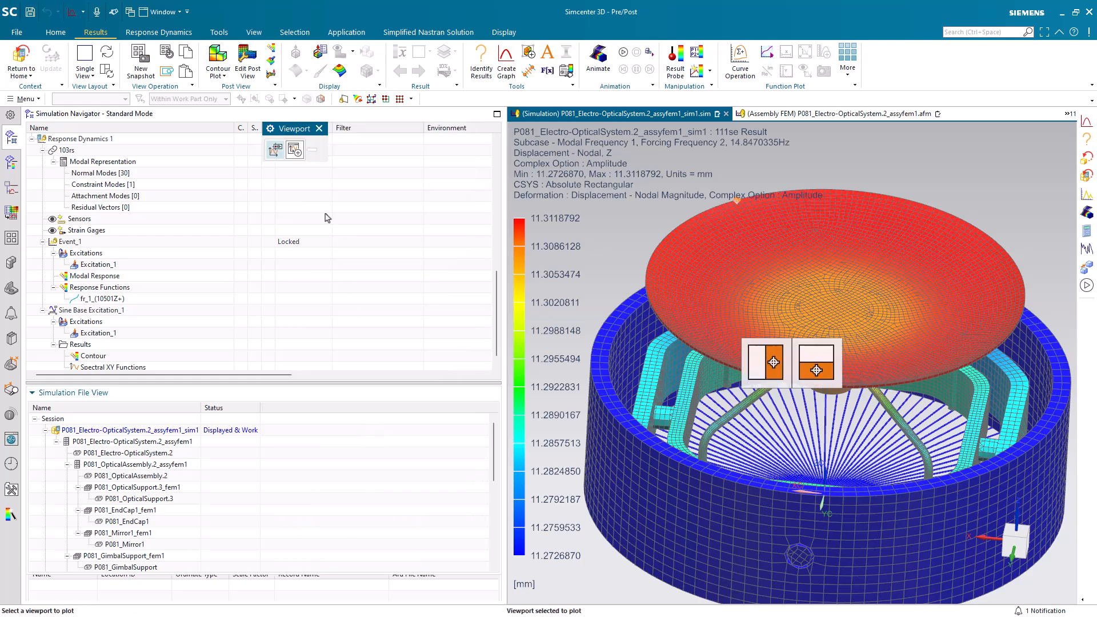
{"action": "left_click", "coordinate": [295, 150]}
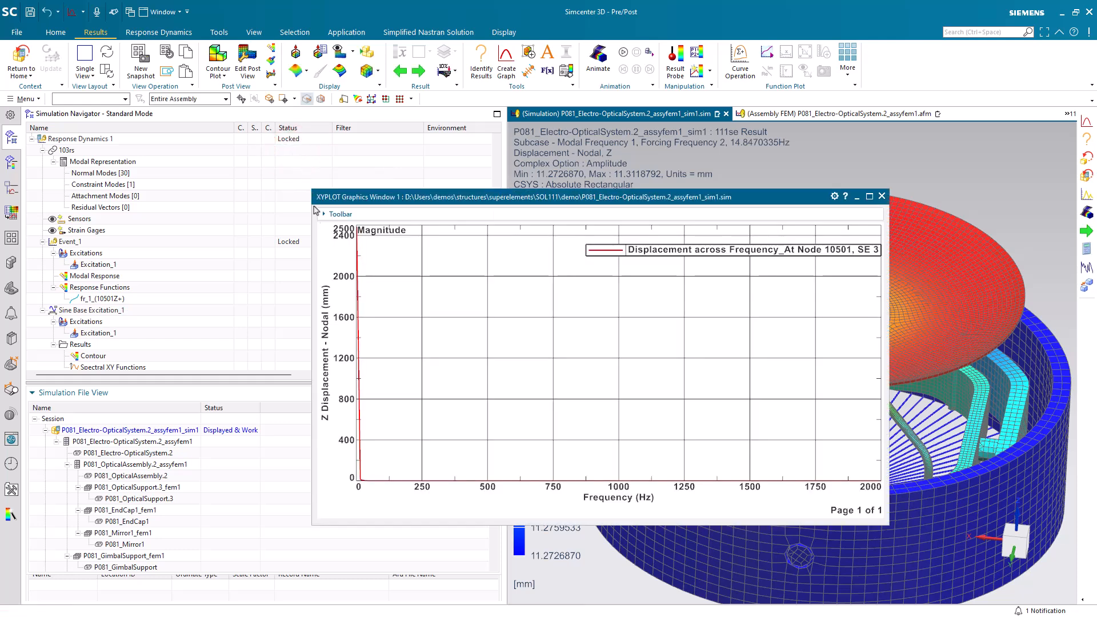
Show the graph's displacement axis on a logarithmic scale and overlay Event_1's response function fr_1_(10501Z+)
{"action": "right_click", "coordinate": [354, 347]}
{"action": "mouse_move", "coordinate": [414, 393]}
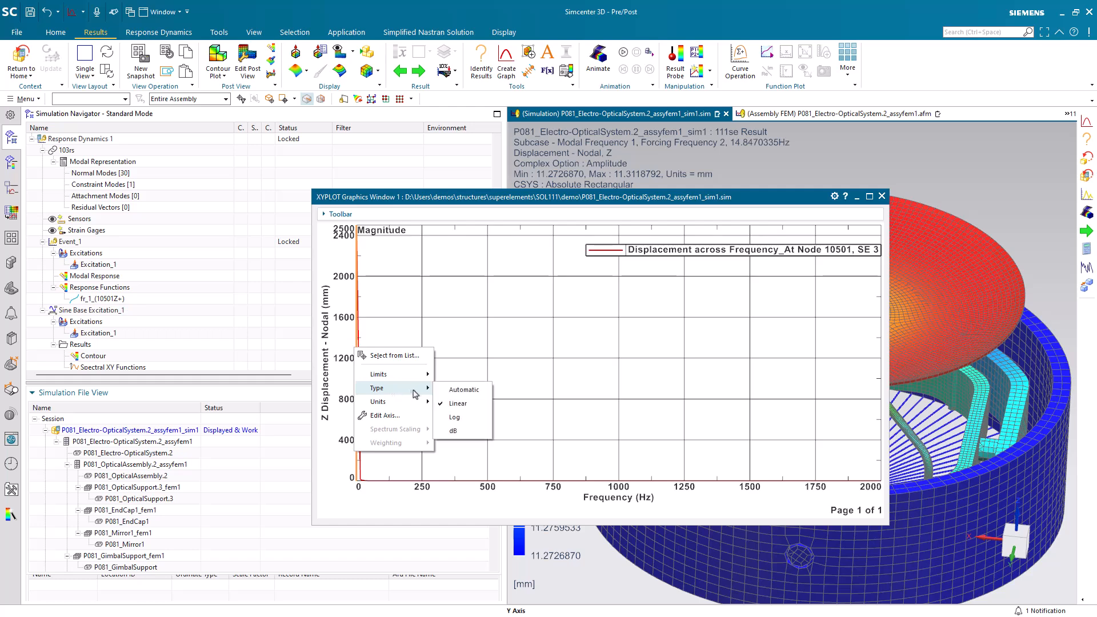
{"action": "left_click", "coordinate": [461, 390]}
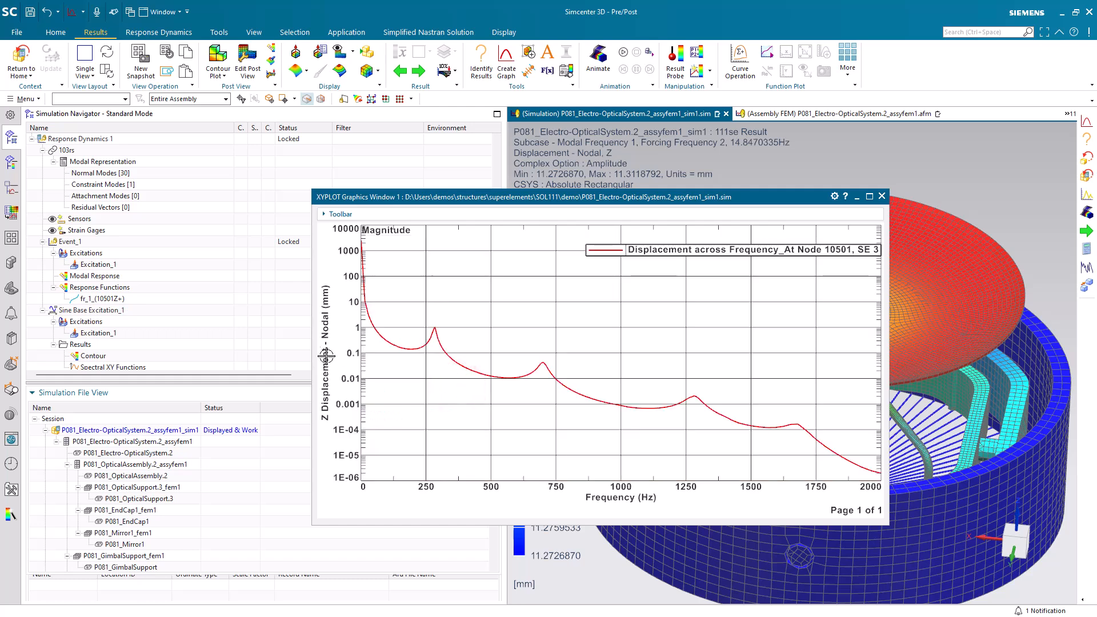
{"action": "right_click", "coordinate": [110, 301]}
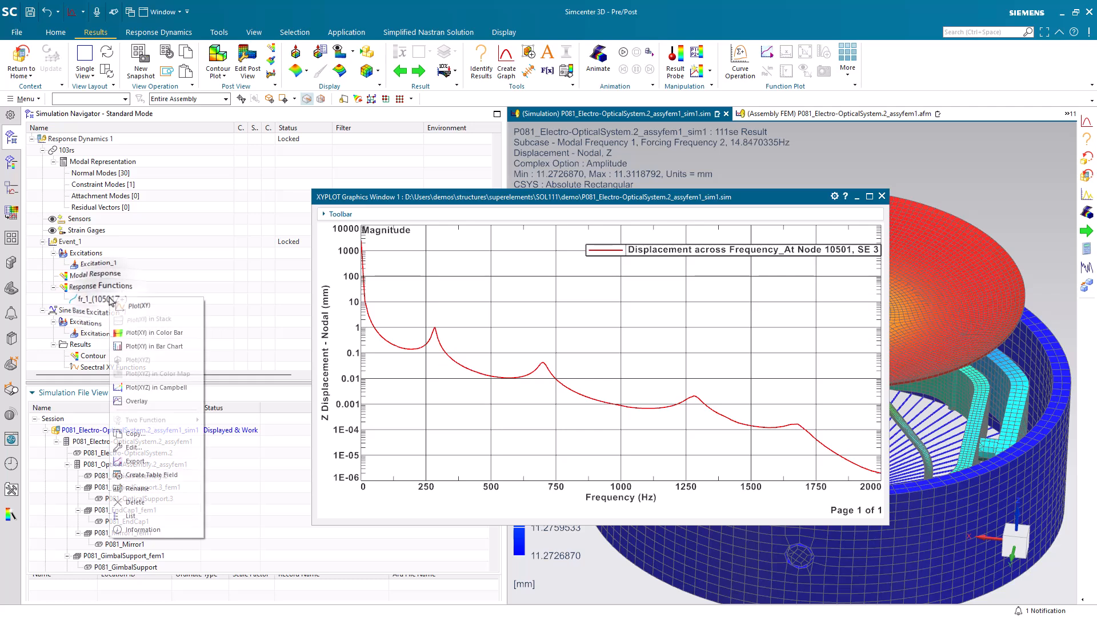
{"action": "left_click", "coordinate": [137, 401]}
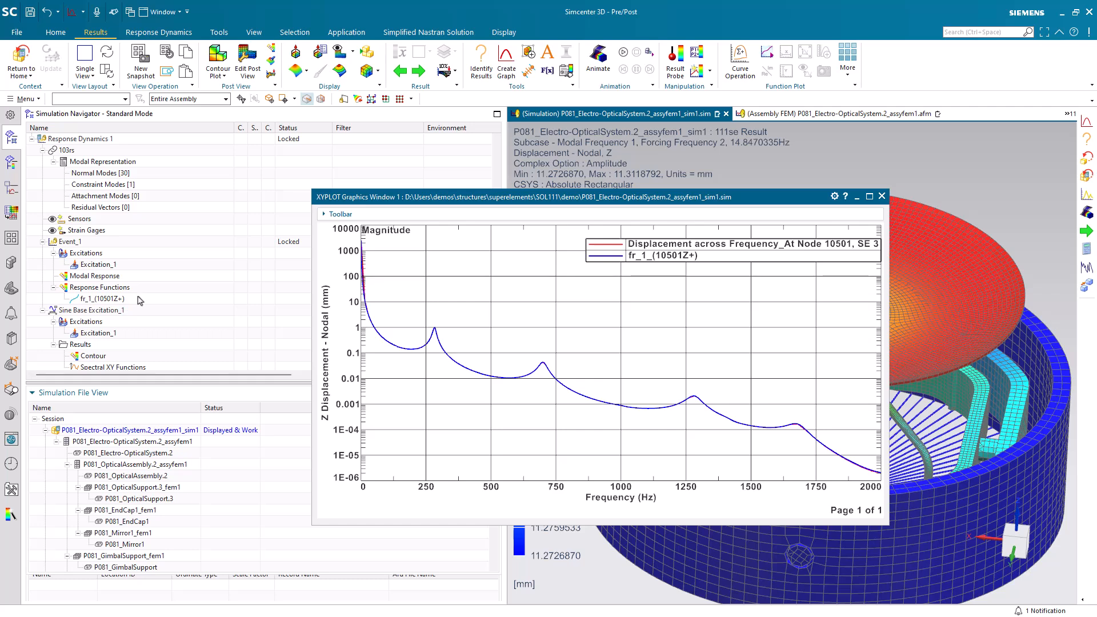
Overlay the node 10501 Tz displacement functions from Sine Base Excitation_1 and the 111 structural results on the same graph
{"action": "scroll", "coordinate": [140, 300], "scroll_direction": "down", "scroll_amount": 1}
{"action": "double_click", "coordinate": [105, 357]}
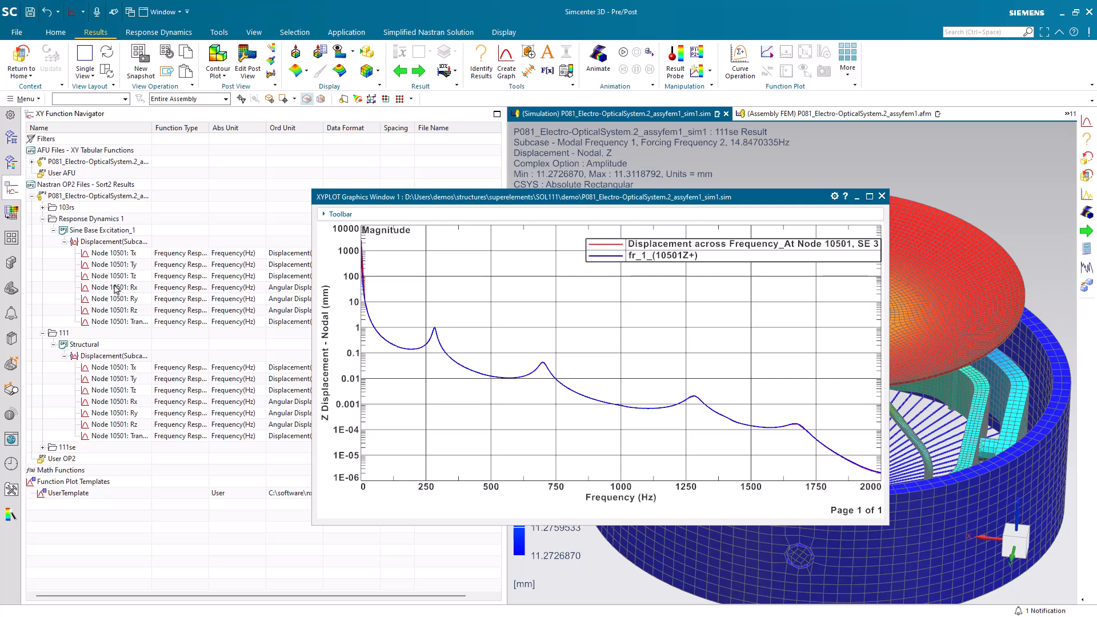
{"action": "left_click", "coordinate": [112, 277]}
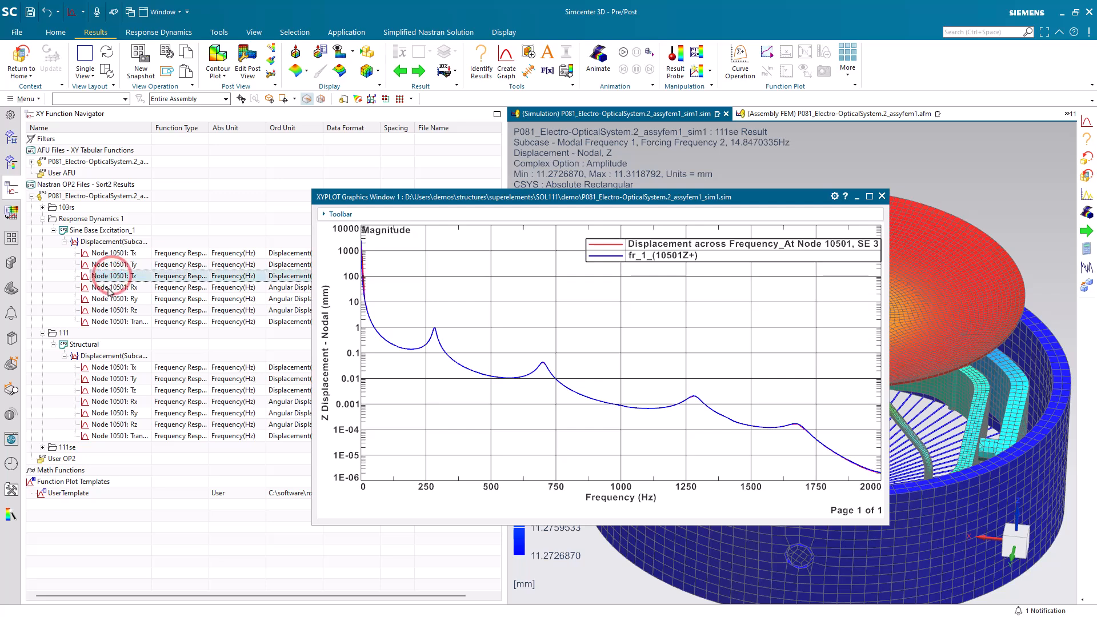
{"action": "right_click", "coordinate": [108, 391]}
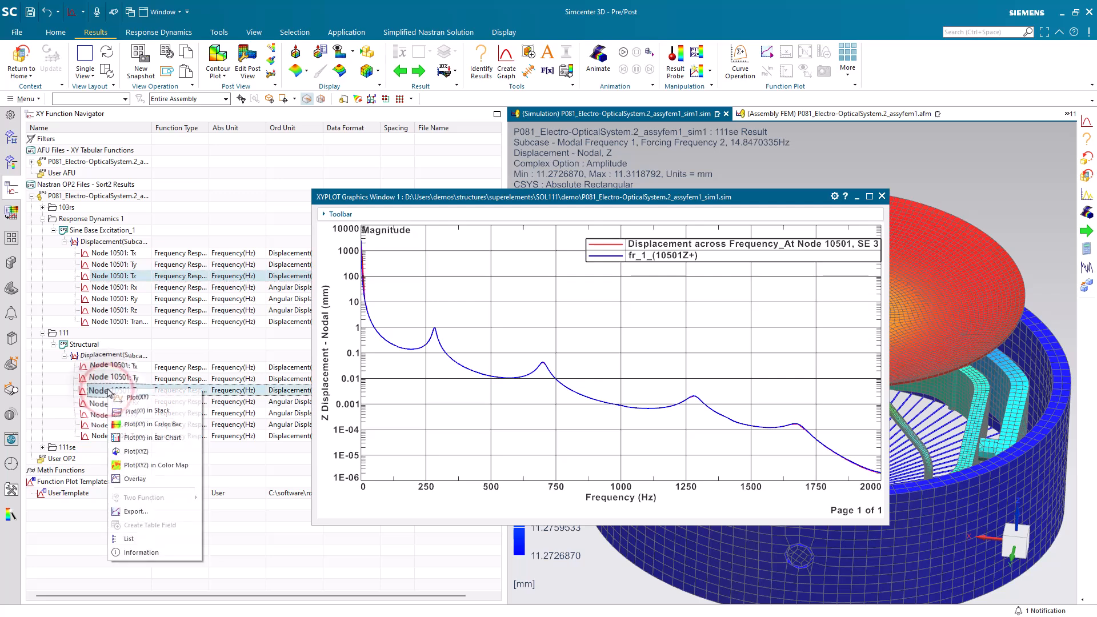
{"action": "left_click", "coordinate": [135, 479]}
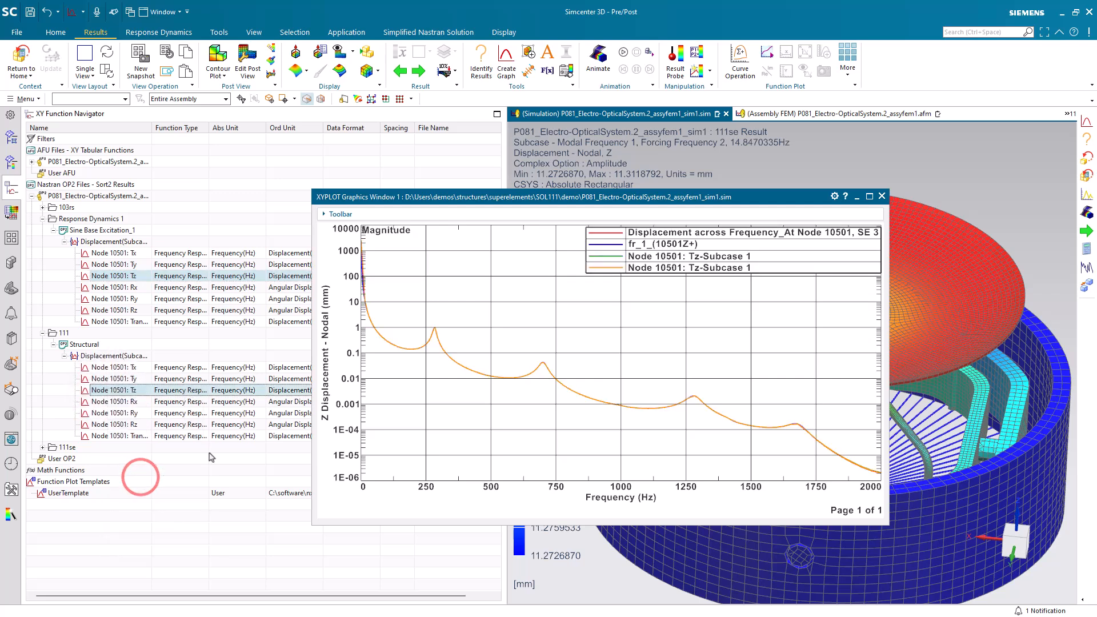